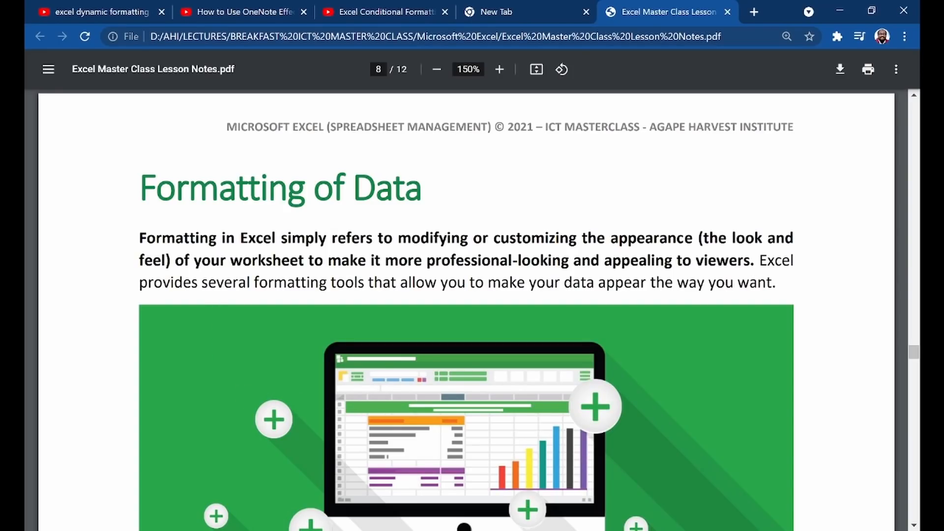
- Highlight the key phrases of the formatting definition in the lesson notes, from "modifying or customizing the appearance" to "(the look and feel)"
drag(400, 239, 697, 239)
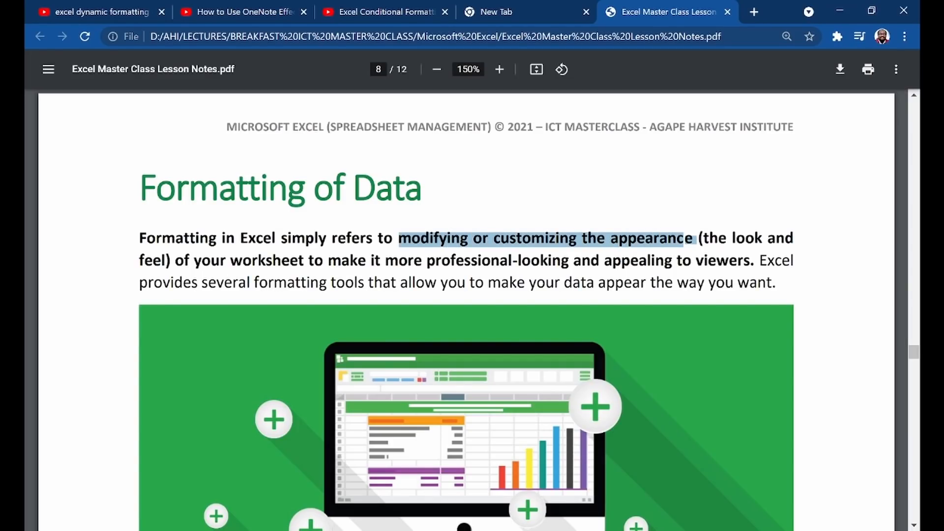
click(697, 239)
drag(494, 239, 686, 239)
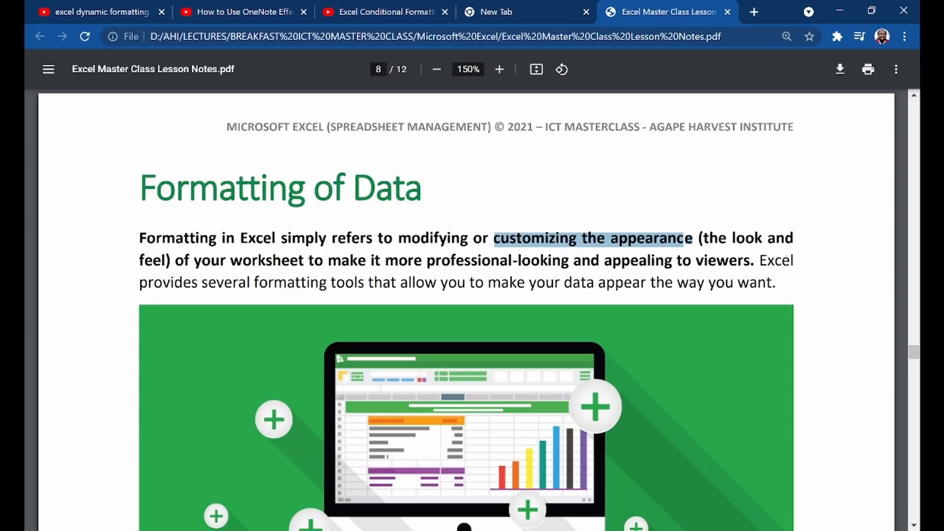
drag(698, 239, 170, 261)
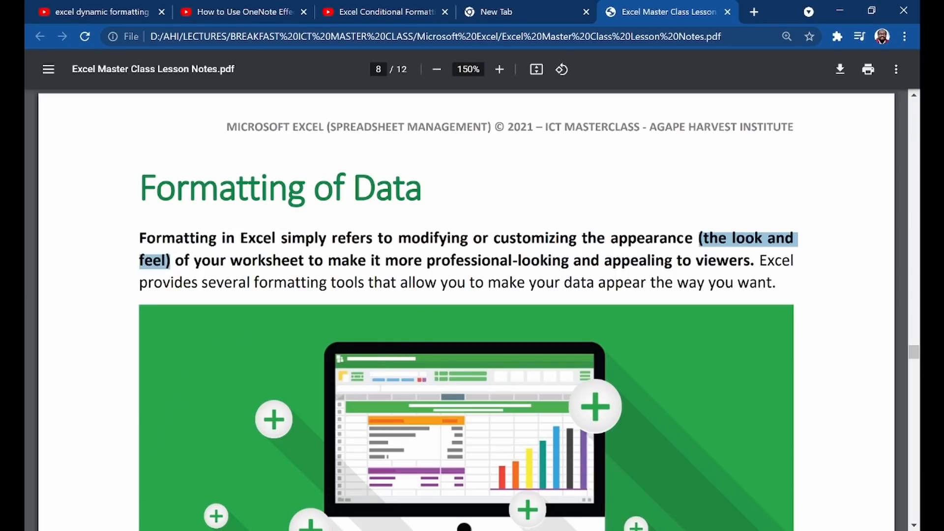
- Switch to Notes.txt in Notepad, reposition its window, and highlight the Font and Shading topics in turn
click(142, 530)
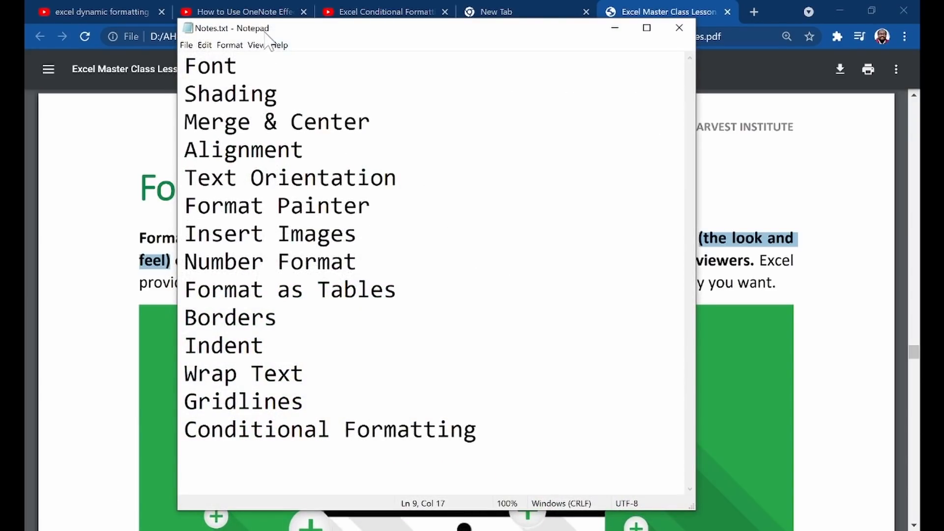
drag(265, 35, 235, 55)
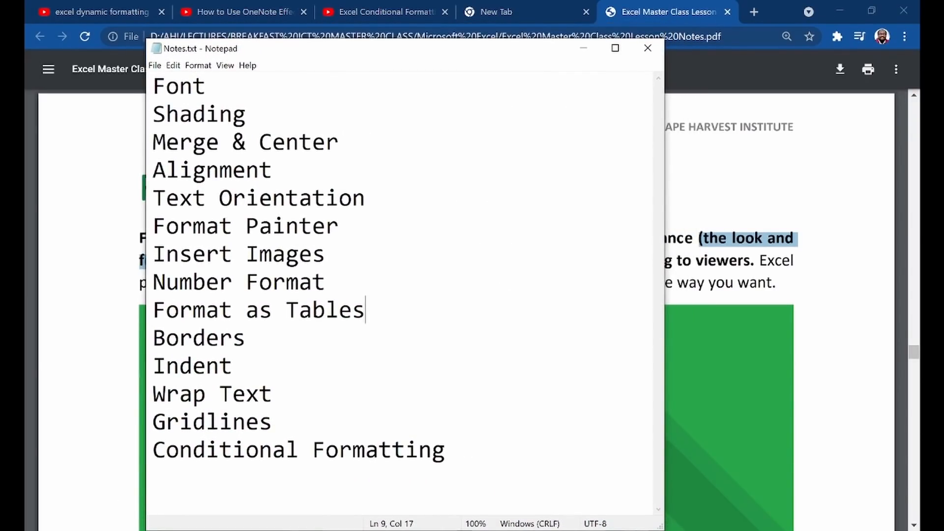
double_click(180, 87)
mouse_move(206, 88)
mouse_down()
mouse_move(150, 93)
mouse_move(206, 90)
mouse_up()
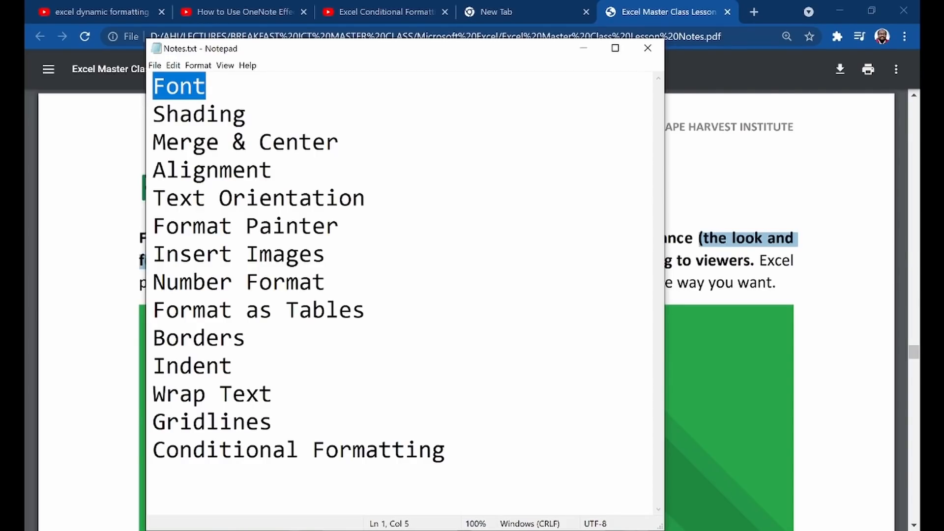
drag(246, 114, 150, 114)
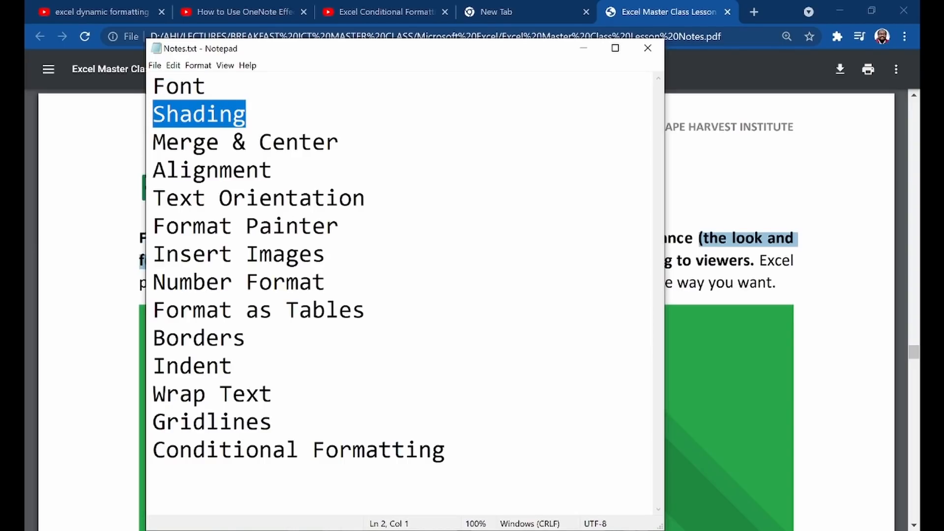
- Highlight the Merge & Center topic in the formatting list
key(Down)
key(End)
key(shift+Left)
key(shift+Left)
key(shift+Left)
key(shift+Left)
key(shift+Left)
key(shift+Left)
key(shift+Left)
key(shift+Left)
key(shift+Left)
key(shift+Left)
key(shift+Left)
key(shift+Left)
key(shift+Left)
key(shift+Left)
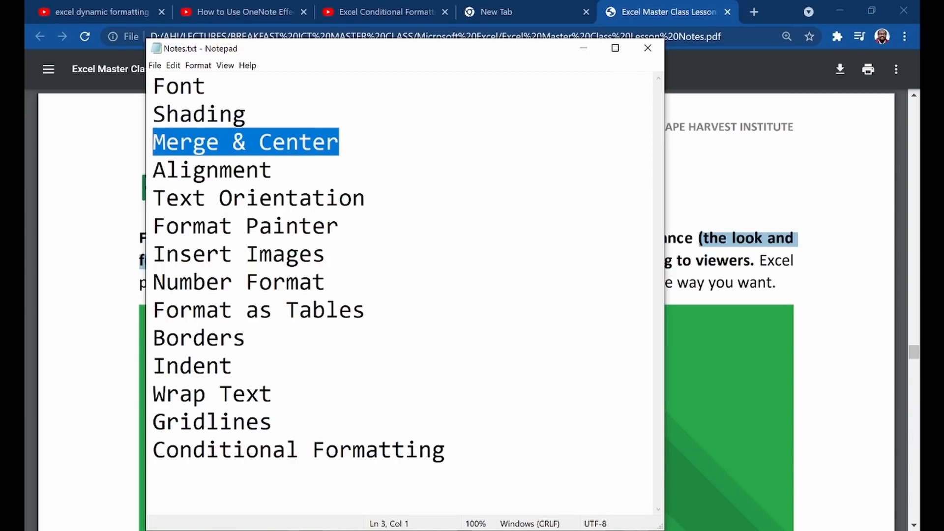
- Highlight the Alignment, Text Orientation and Format Painter topics one after another in the list
key(Down)
key(shift+End)
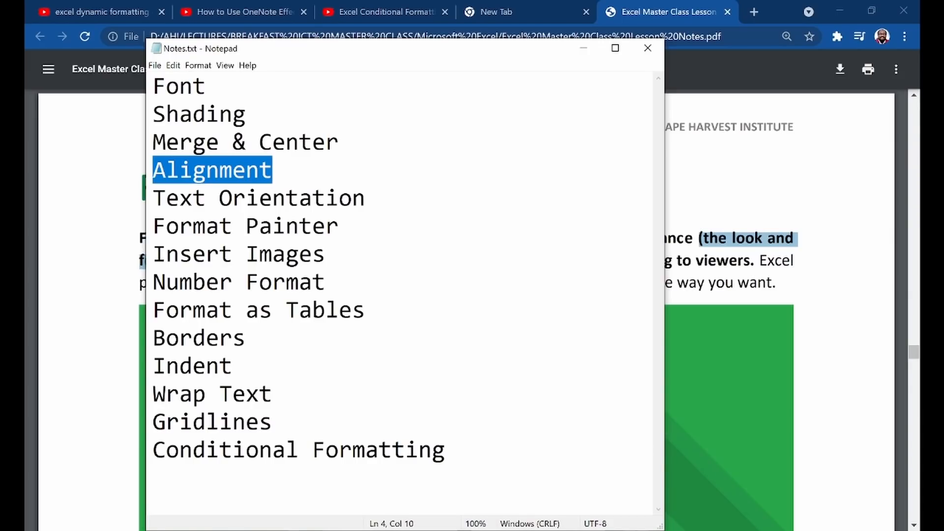
key(Down)
key(shift+End)
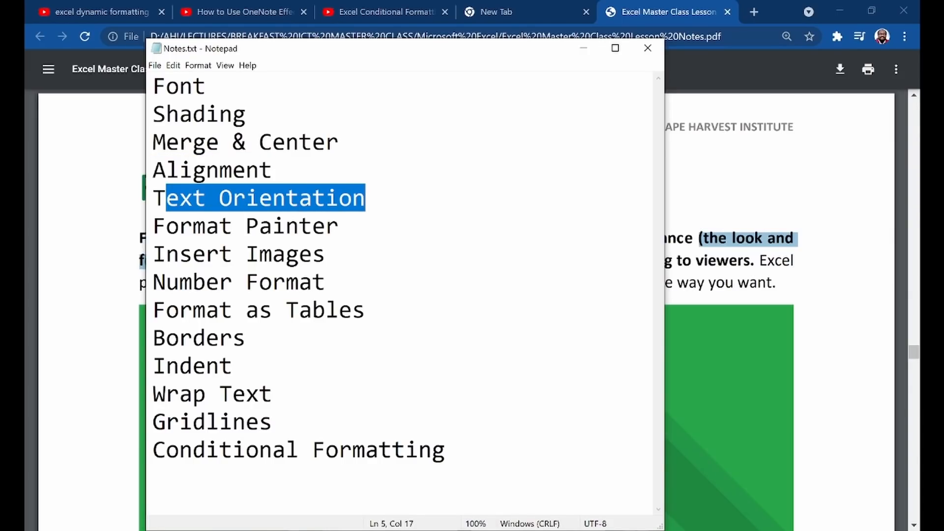
key(Down)
key(Home)
key(shift+End)
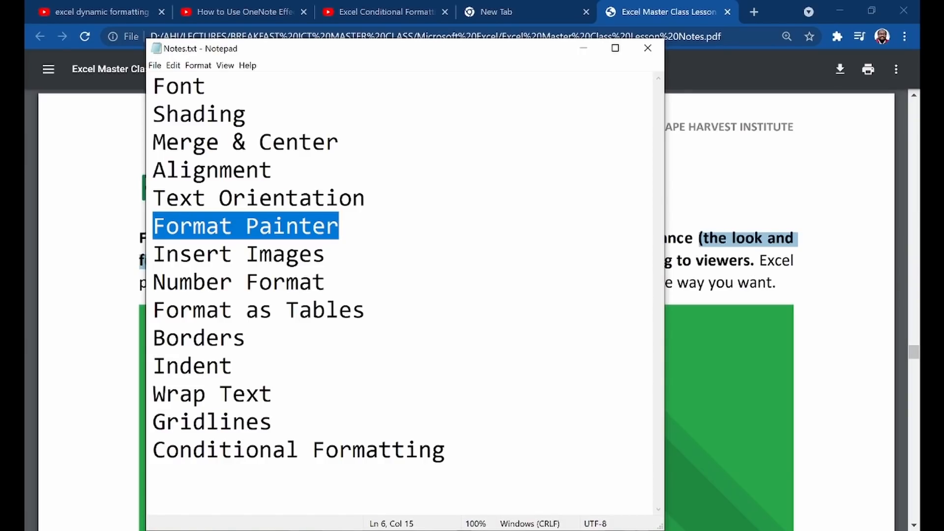
- Highlight the Insert Images topic and then the Number Format topic in the list
key(Down)
key(Home)
key(shift+End)
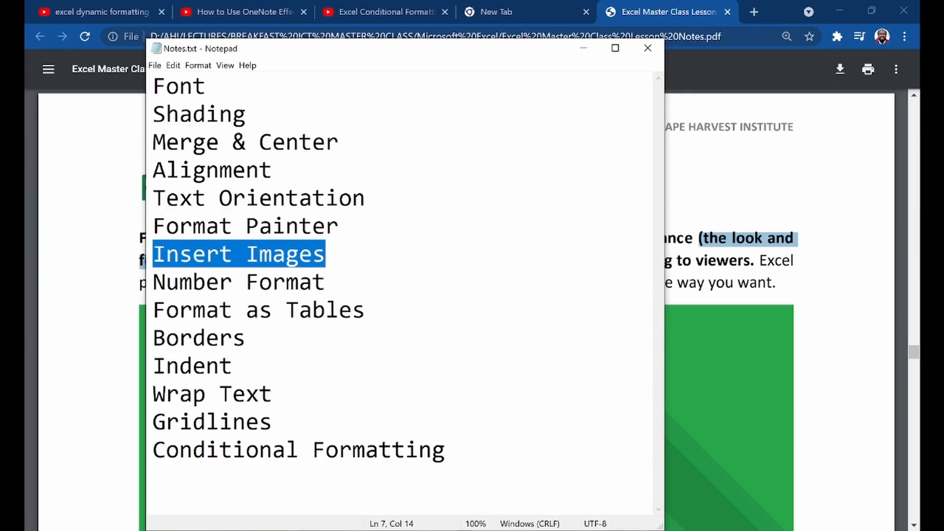
key(Down)
key(Home)
key(shift+End)
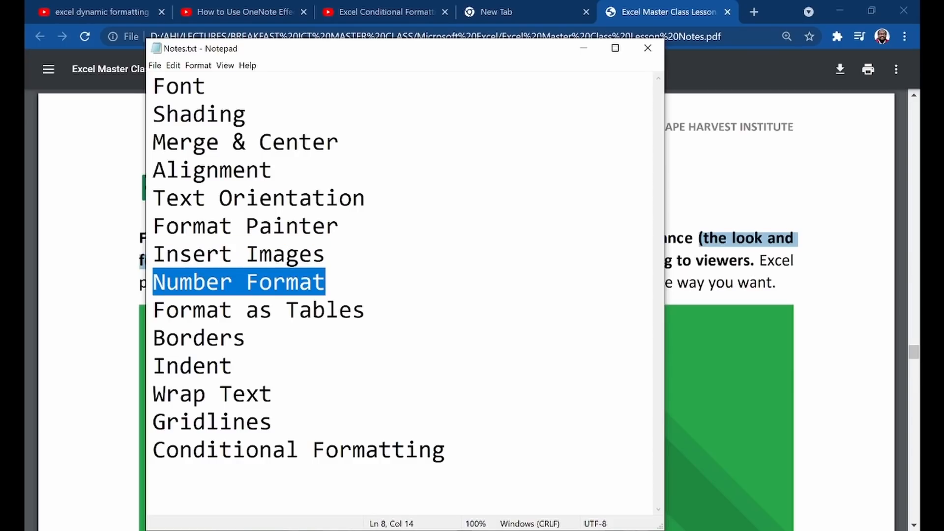
- Highlight the Format as Tables topic in the formatting list
key(Down)
key(Home)
key(shift+Right)
key(shift+Right)
key(shift+Right)
key(shift+Right)
key(shift+Right)
key(shift+Right)
key(shift+Right)
key(shift+Right)
key(shift+Right)
key(shift+Right)
key(shift+Right)
key(shift+Right)
key(shift+Right)
key(shift+Right)
key(shift+Right)
key(shift+Right)
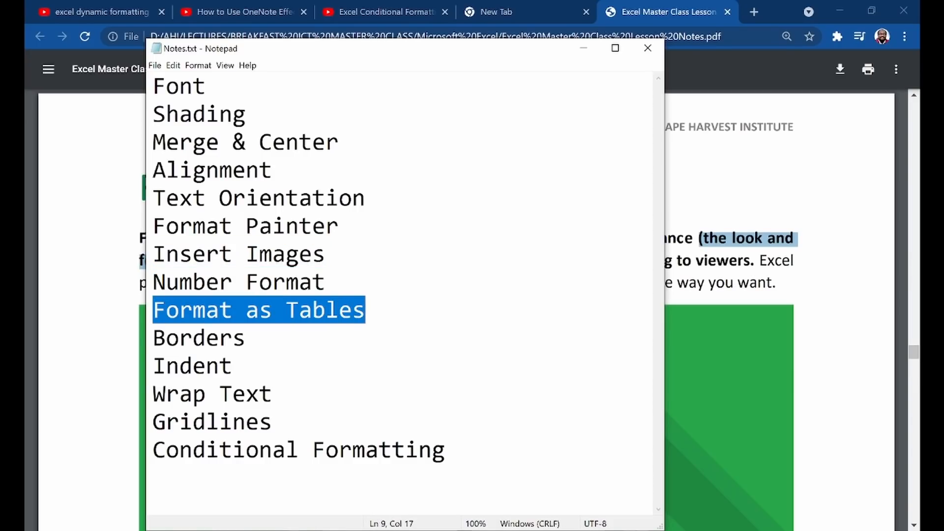
- Highlight the Borders topic and then the Indent topic in the list
key(Down)
key(Home)
key(shift+End)
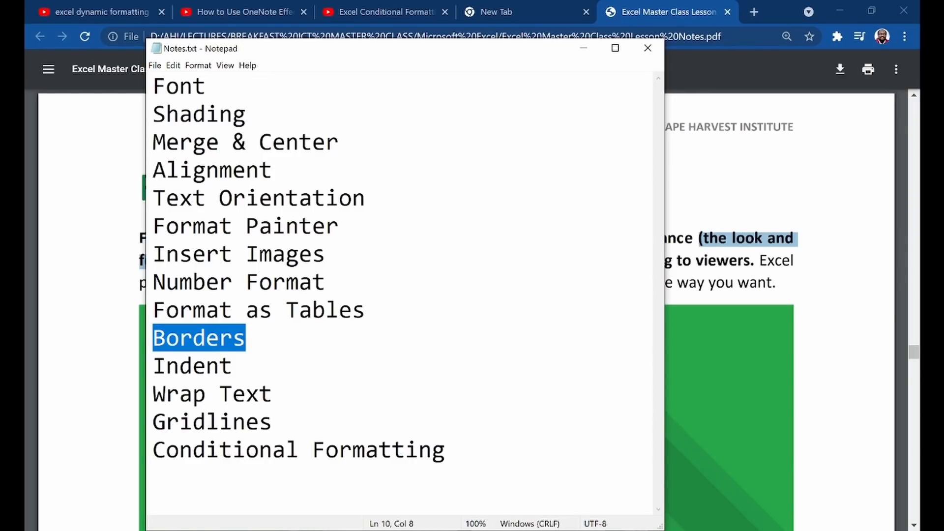
key(Down)
key(Home)
key(shift+End)
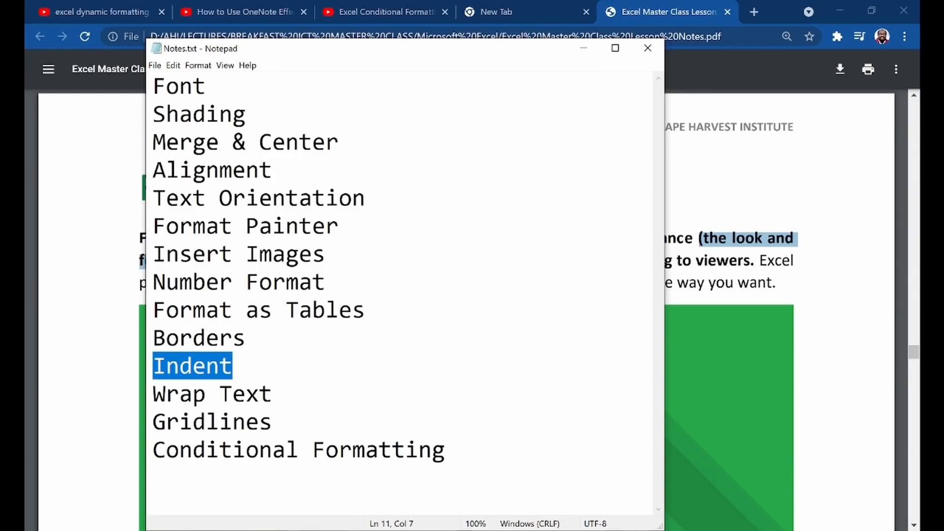
- Highlight the Wrap Text topic and then the Gridlines topic in the list
key(Down)
key(Home)
key(shift+End)
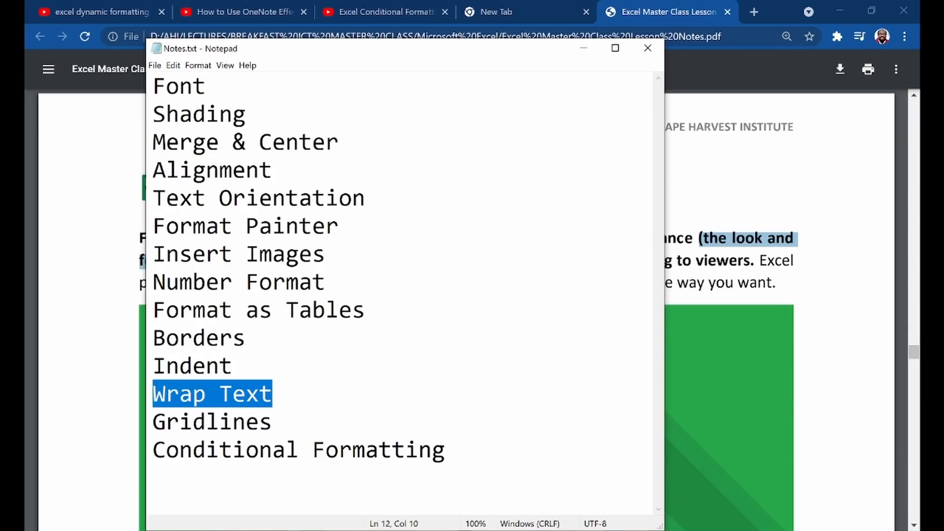
key(Down)
key(Home)
key(shift+End)
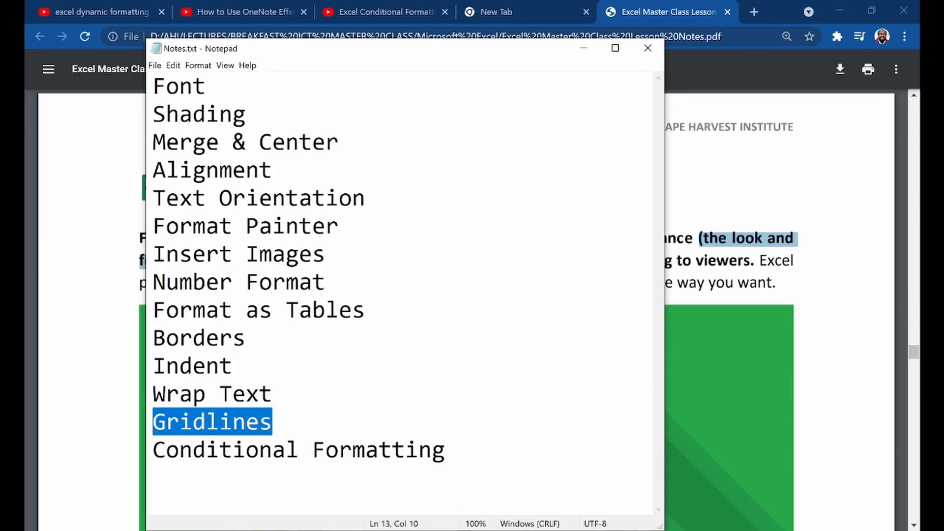
- Highlight the Conditional Formatting topic at the end of the list, then clear the selection
key(Down)
key(Home)
key(shift+Right)
key(shift+Right)
key(shift+Right)
key(shift+Right)
key(shift+Right)
key(shift+Right)
key(shift+Right)
key(shift+Right)
key(shift+Right)
key(shift+Right)
key(shift+Right)
key(shift+Right)
key(shift+Right)
key(shift+Right)
key(shift+Right)
key(shift+Right)
key(shift+Right)
key(shift+Right)
key(shift+Right)
key(shift+Right)
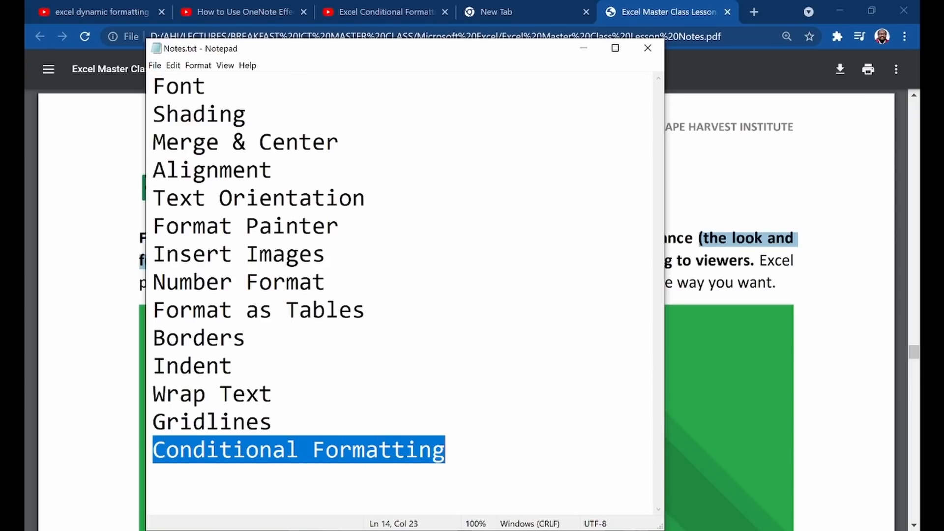
key(Down)
key(shift+Up)
key(End)
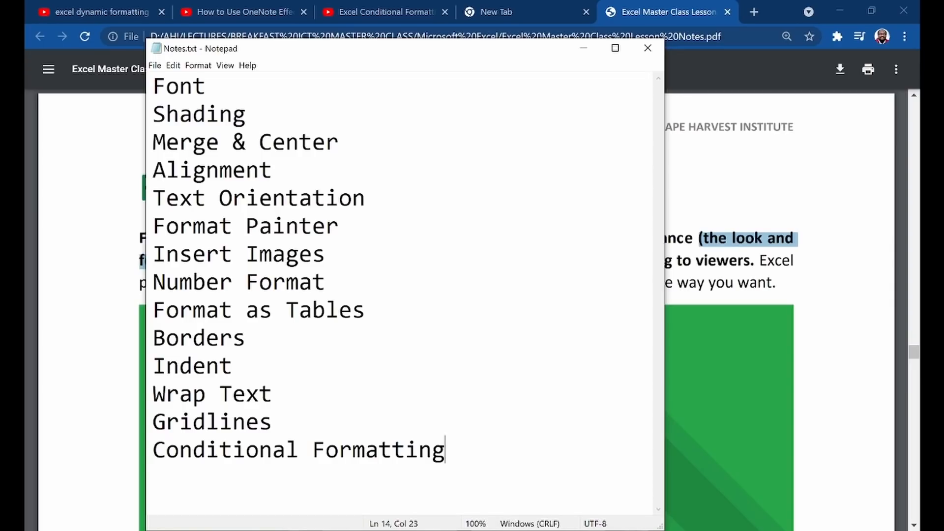
- Switch to the Exercise 5b - Annual Company Budget workbook in Excel and undo all earlier edits to the Income amounts
mouse_move(511, 529)
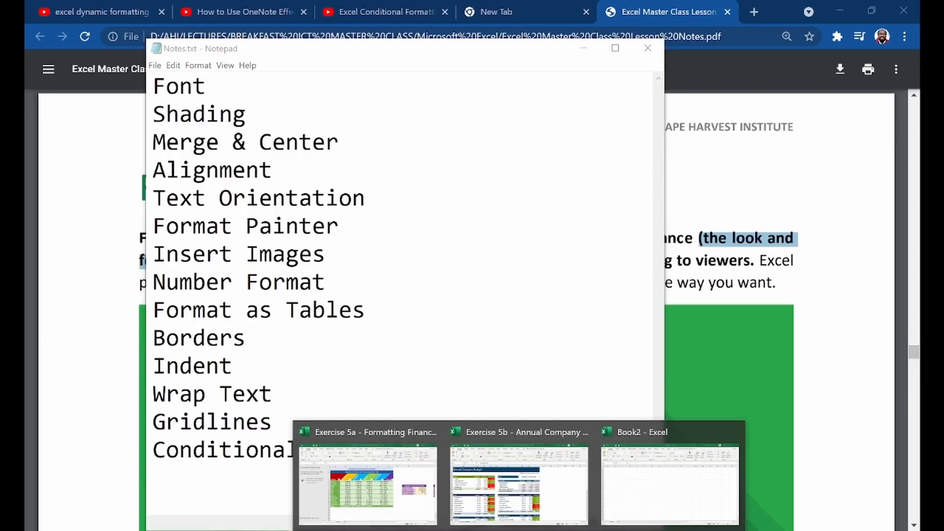
click(516, 472)
click(659, 283)
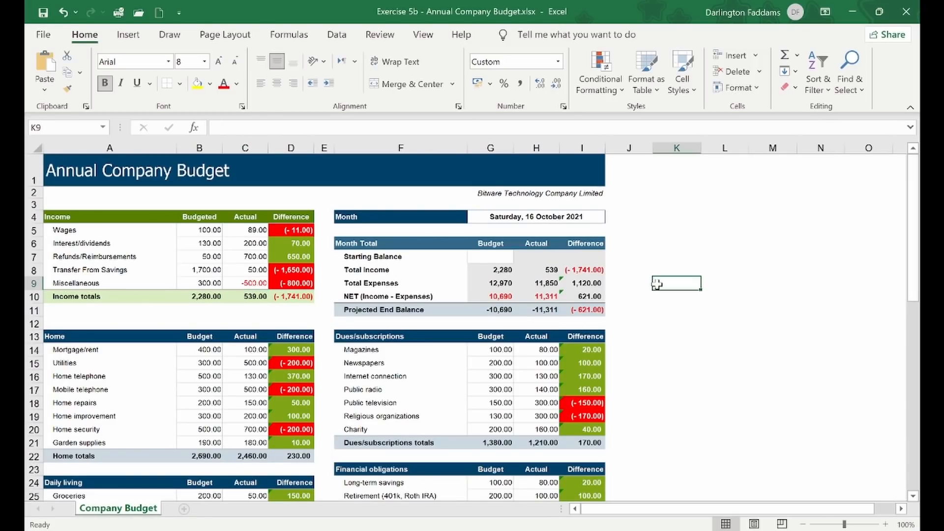
key(ctrl+z)
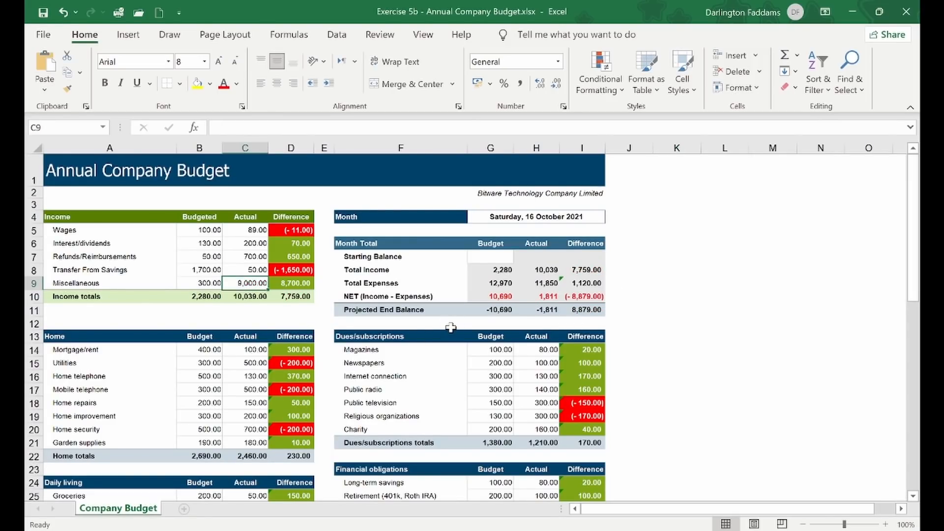
key(ctrl+z)
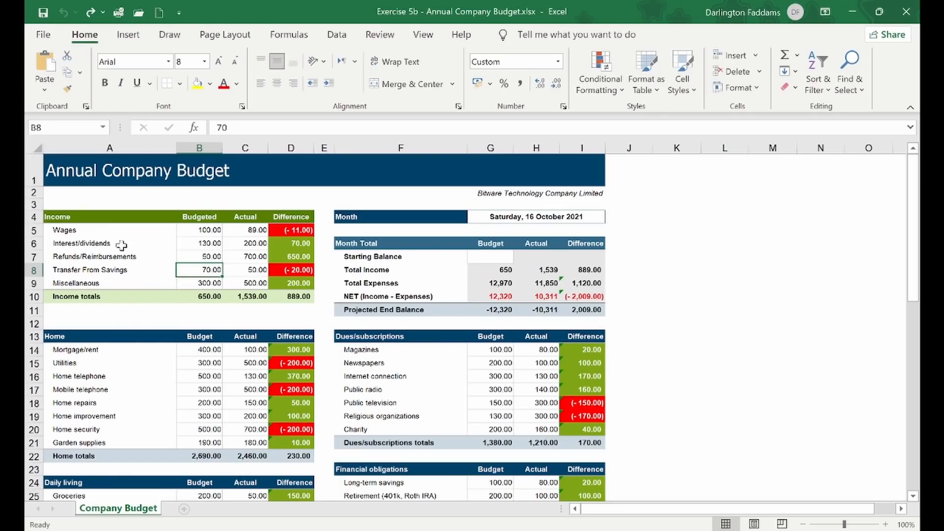
- Magnify the screen around the Income table with Magnifier and select the Budgeted amount for Wages
key(super+plus)
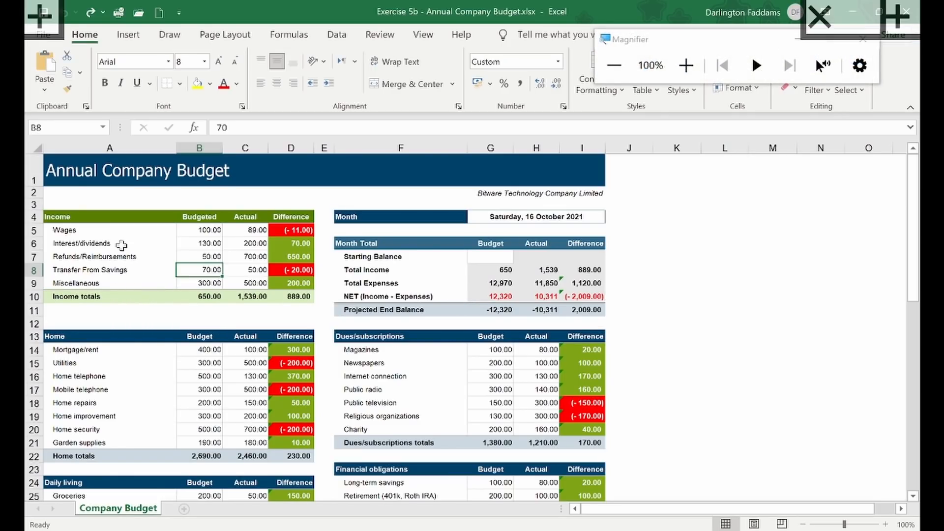
click(800, 43)
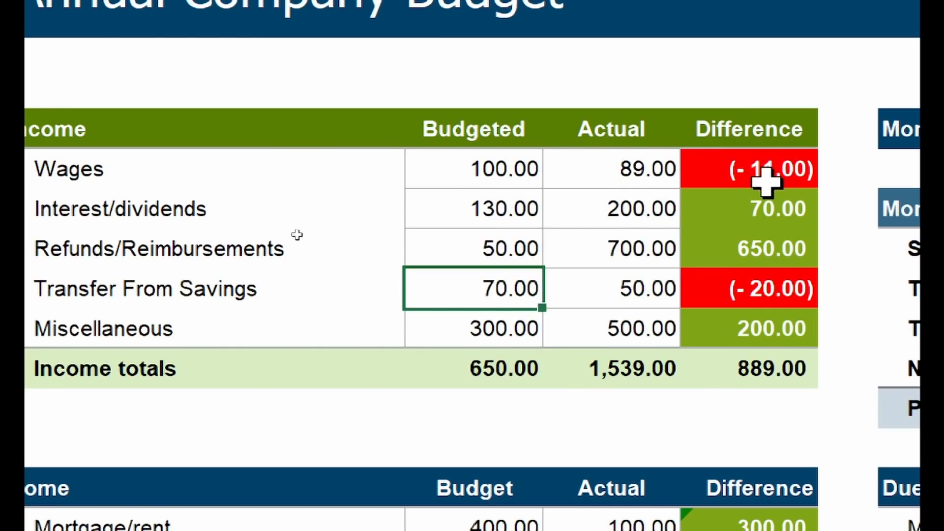
click(496, 183)
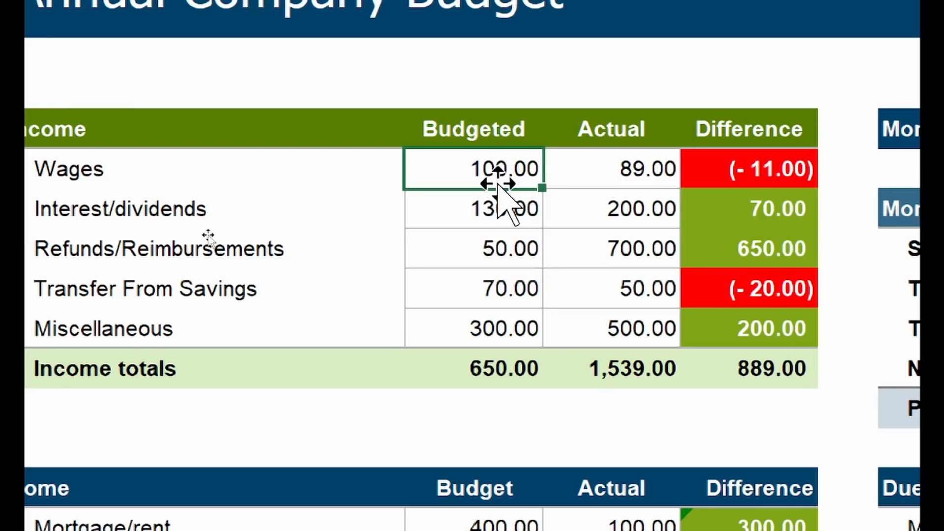
- Set the Actual amount for Wages in the Income table to 120
click(615, 168)
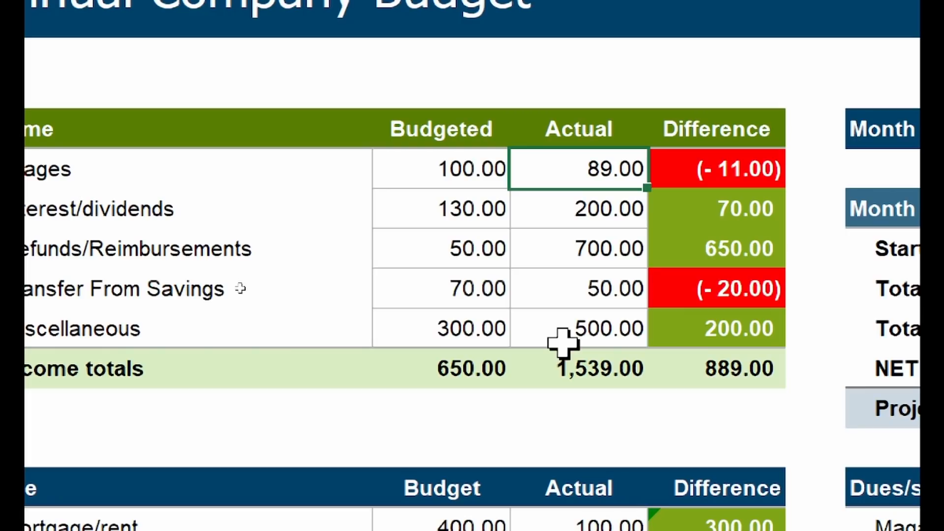
text(120)
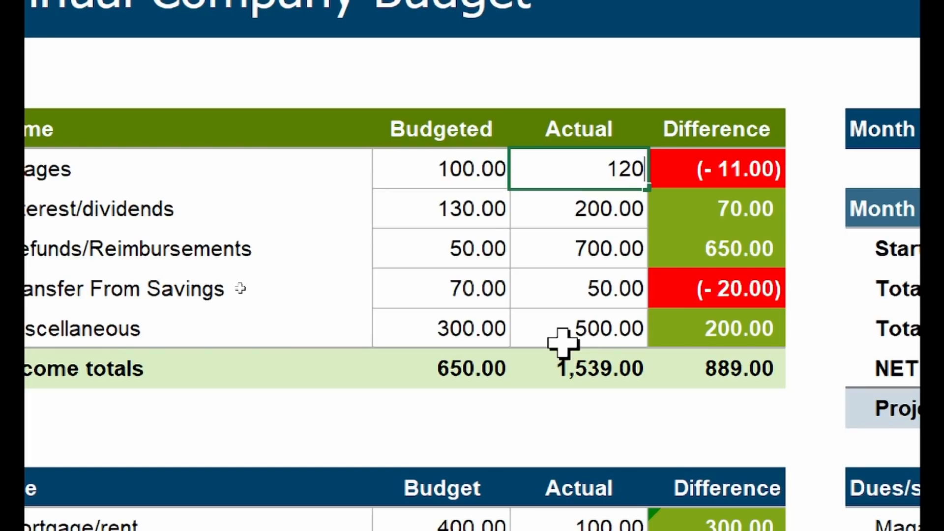
key(Return)
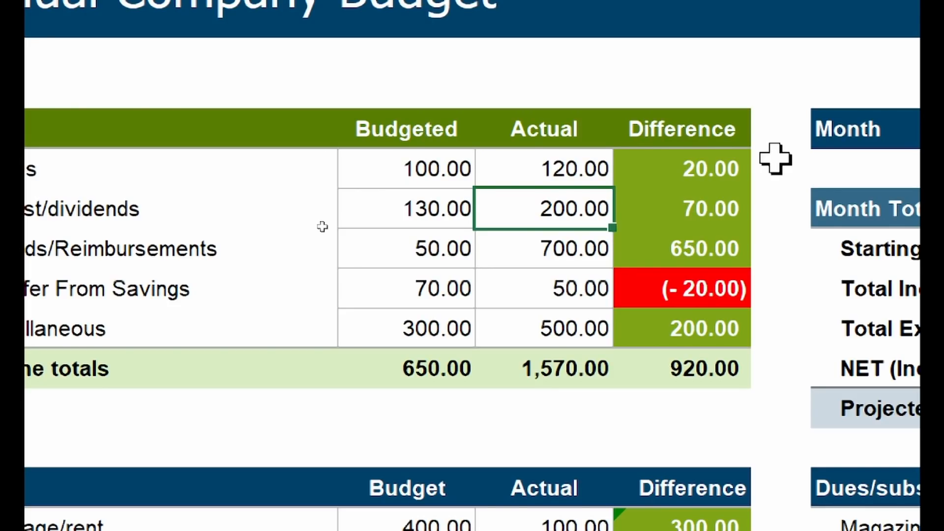
- Set the Actual amount for Transfer From Savings in the Income table to -90
click(573, 296)
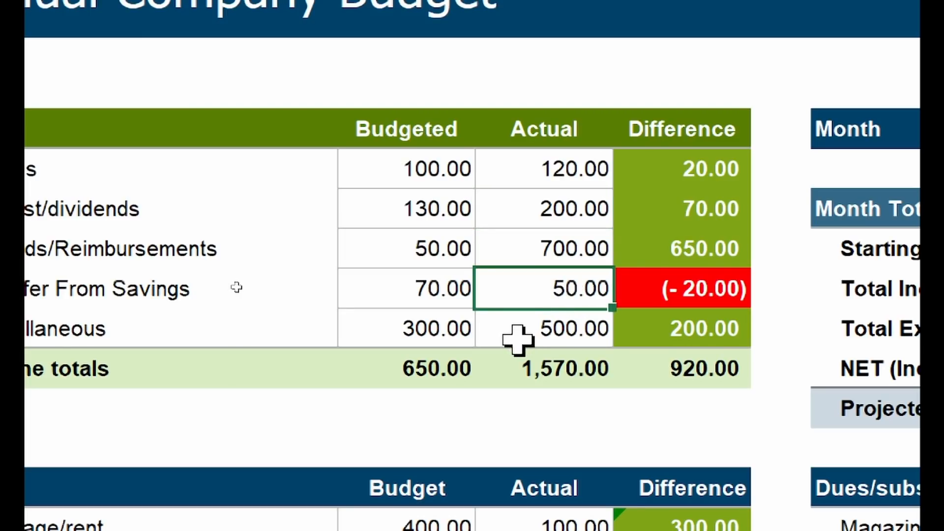
text(-90)
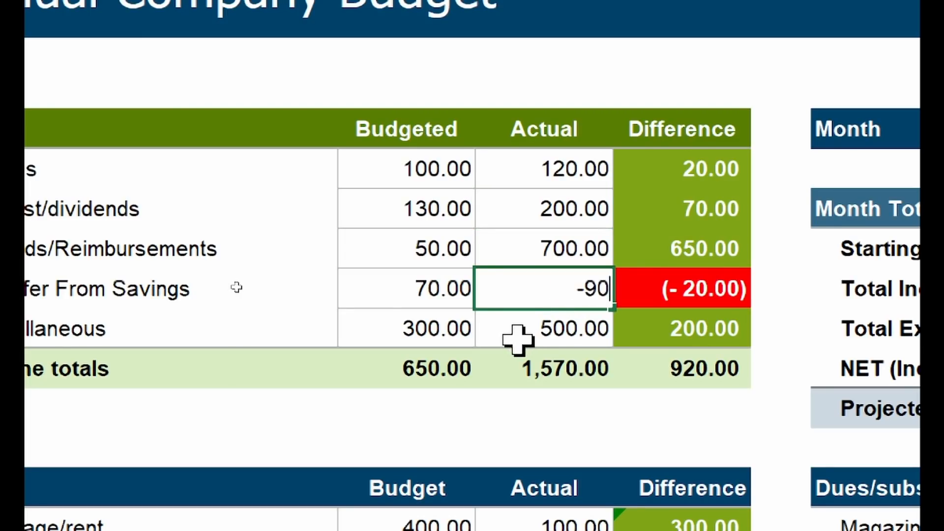
key(Return)
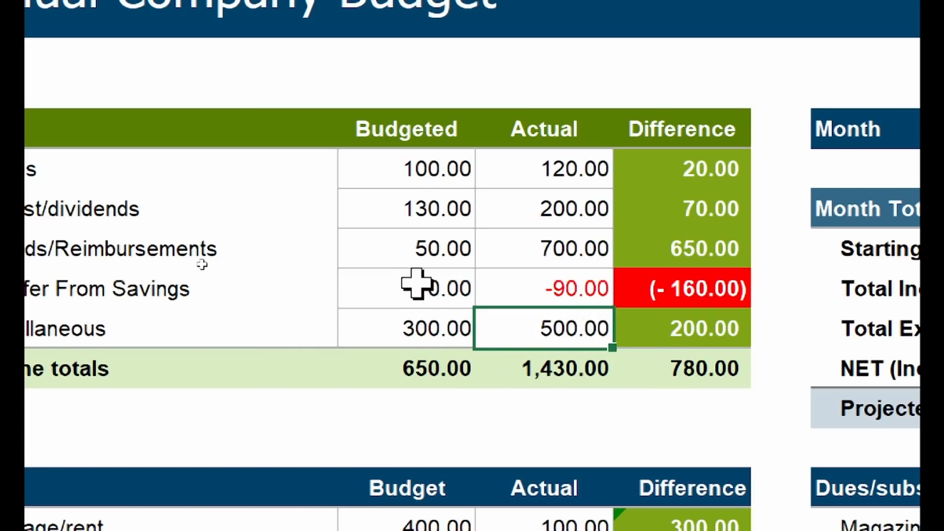
- Set the Budgeted amount for Refunds/Reimbursements in the Income table to 1500
click(411, 238)
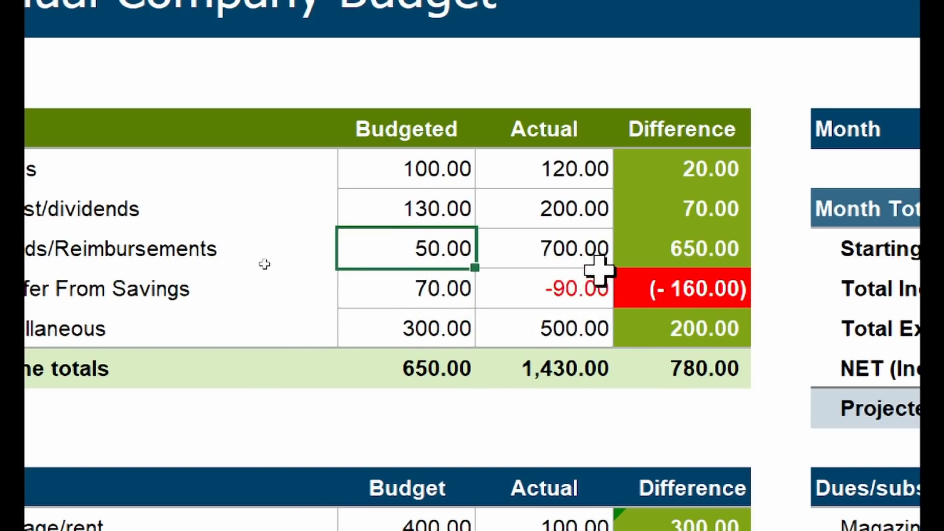
text(1500)
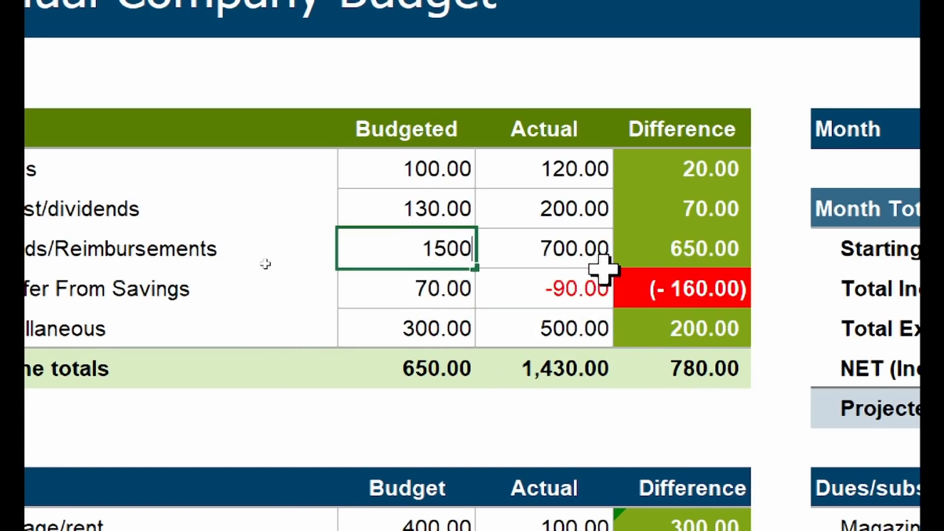
key(Return)
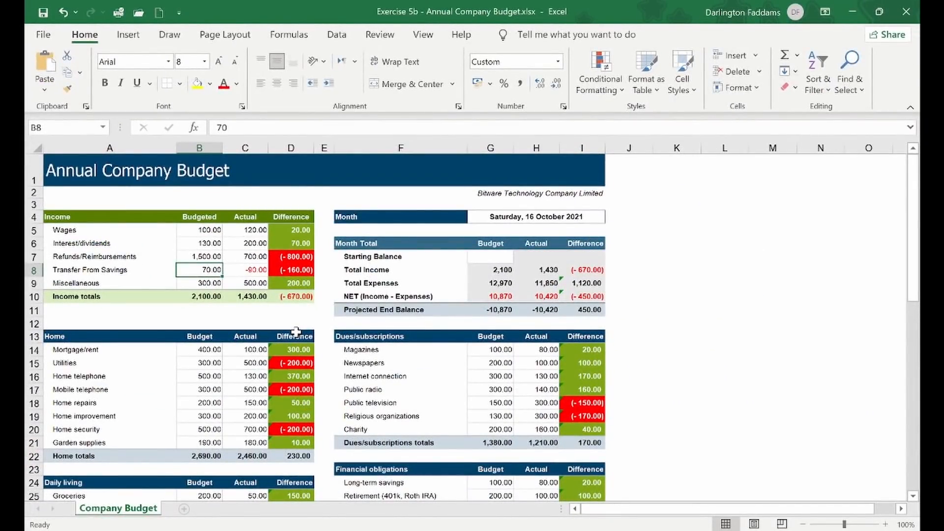
- Undo the last three edits to the Income amounts
key(ctrl+z)
key(ctrl+z)
key(ctrl+z)
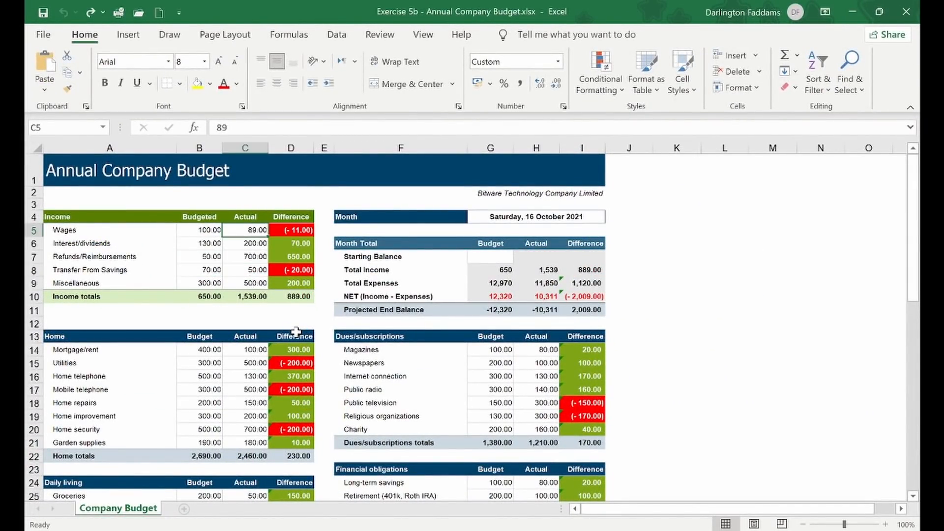
- Look through the budget tables to examine the colour formatting of their Difference columns
click(717, 221)
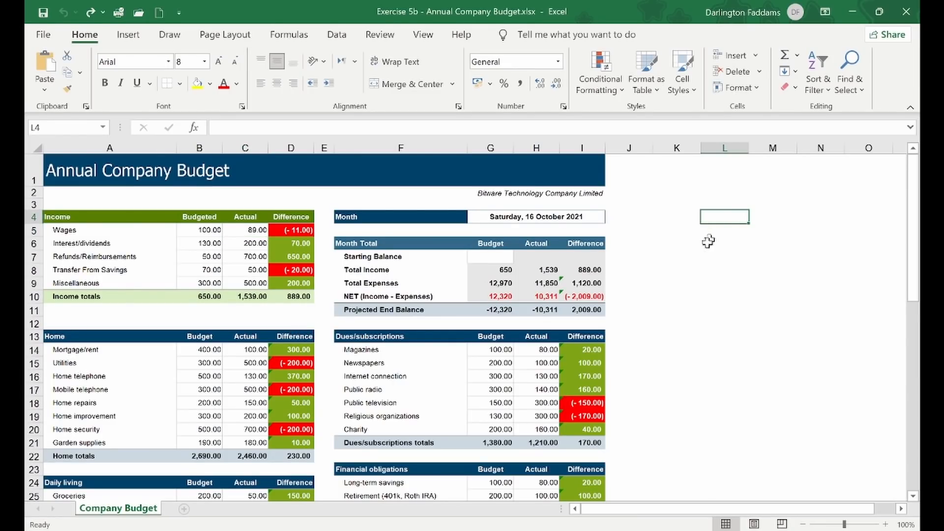
click(678, 308)
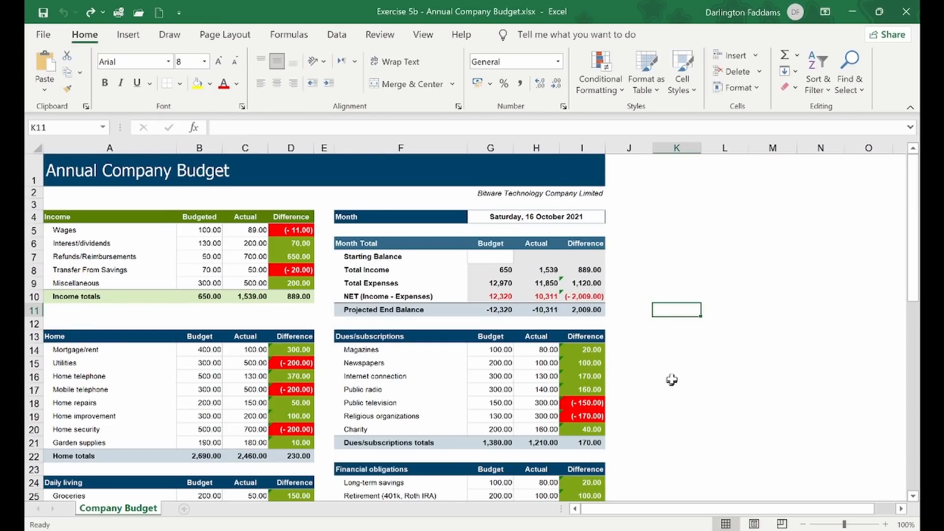
scroll(651, 379, down, 7)
scroll(651, 379, down, 5)
scroll(651, 379, up, 4)
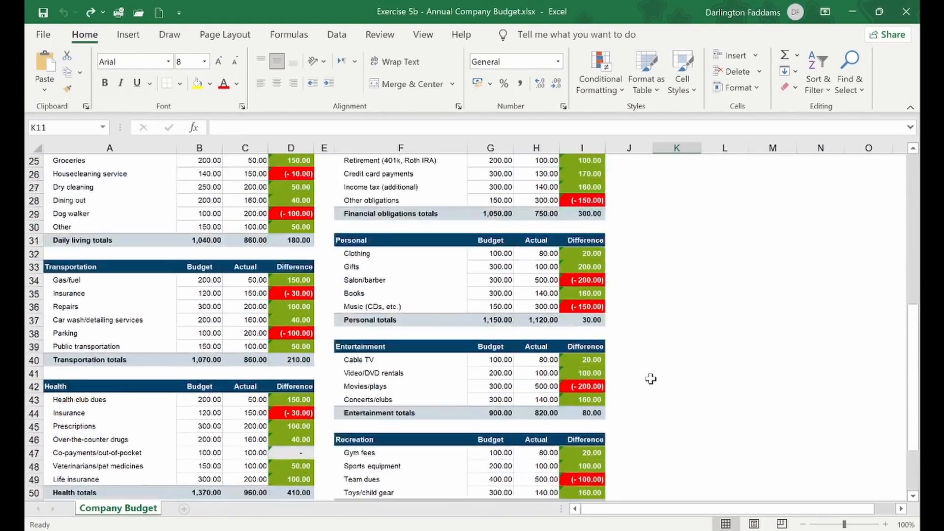
scroll(651, 379, up, 8)
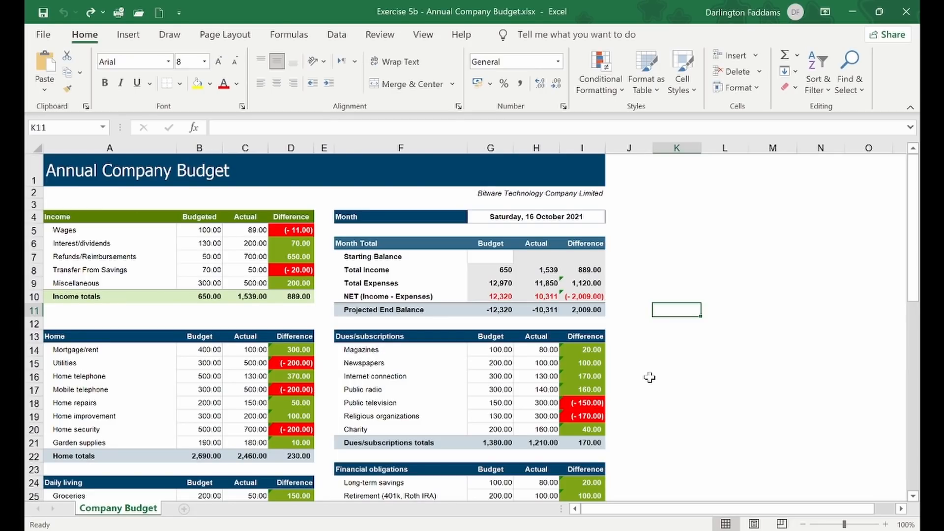
- Switch to the Exercise 5a - Formatting Financial Records workbook and dismiss the Document Recovery list
click(493, 530)
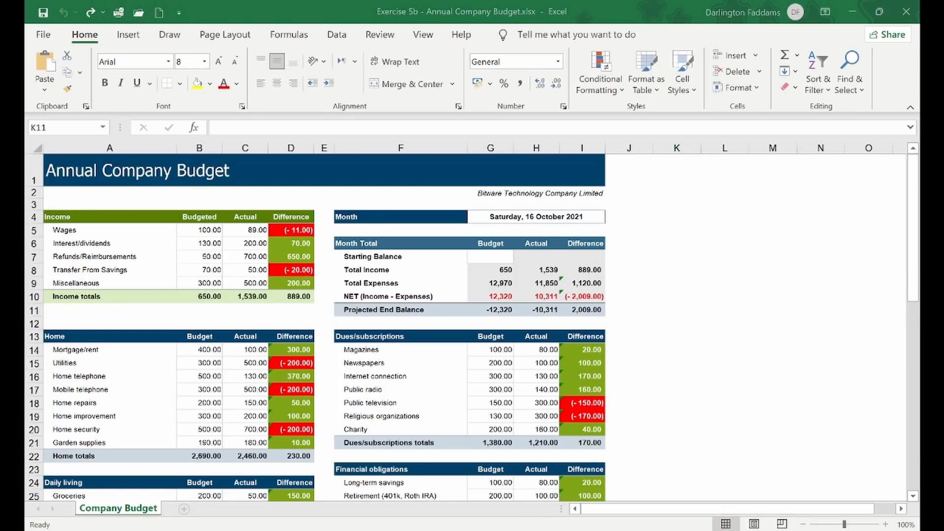
click(381, 491)
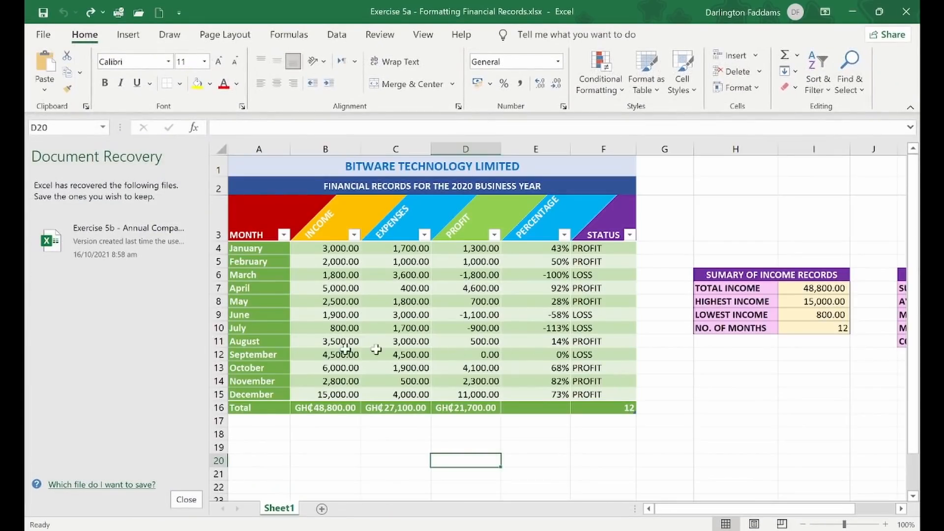
click(186, 500)
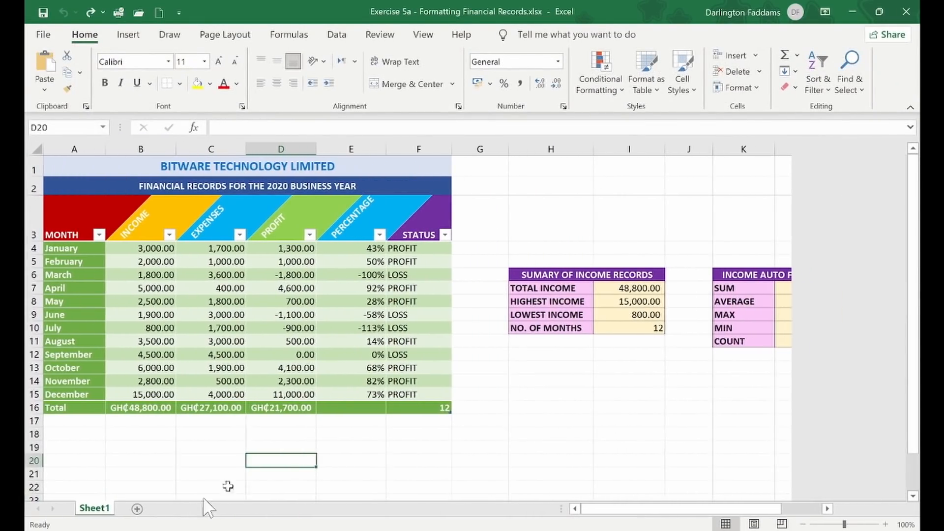
click(522, 458)
click(216, 452)
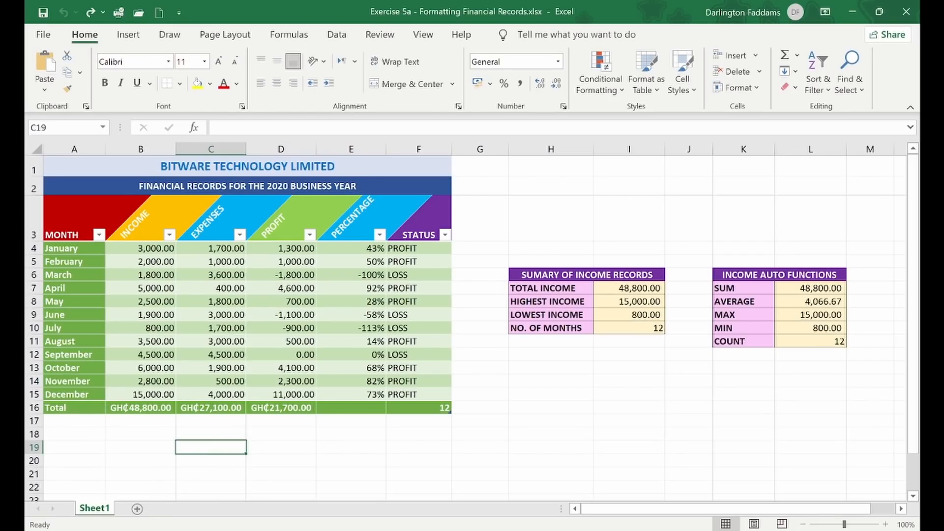
- Show Notes.txt in Notepad, highlight the first topic, Font, and return to the Excel workbook
click(154, 530)
double_click(224, 89)
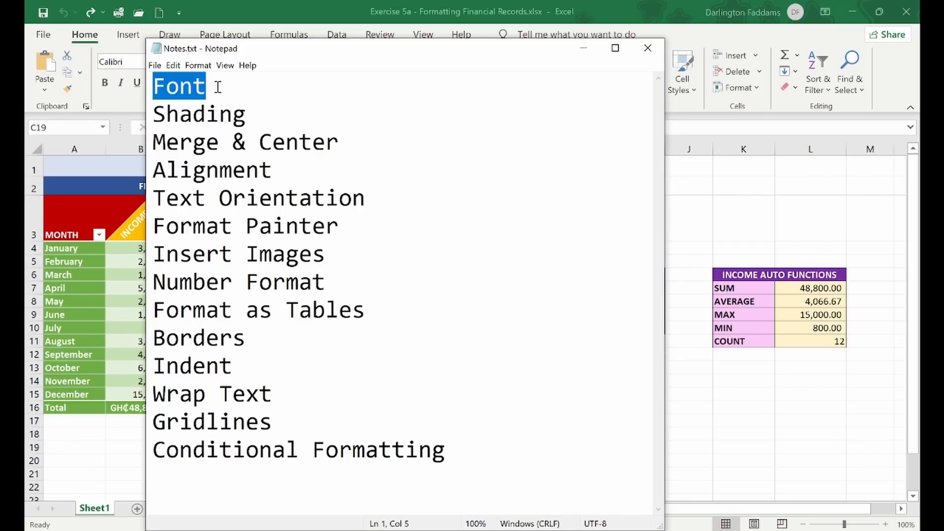
click(719, 421)
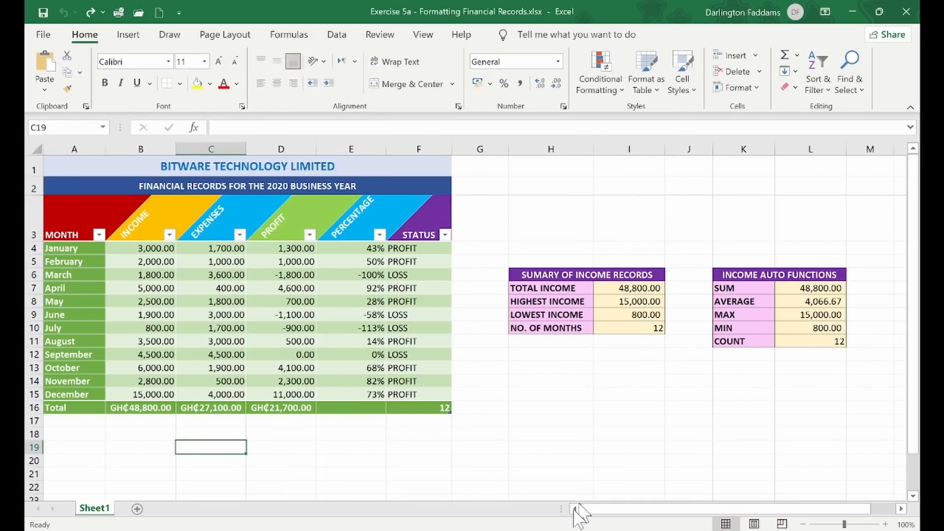
- Switch to the blank workbook Book2 in Excel
mouse_move(493, 530)
click(615, 480)
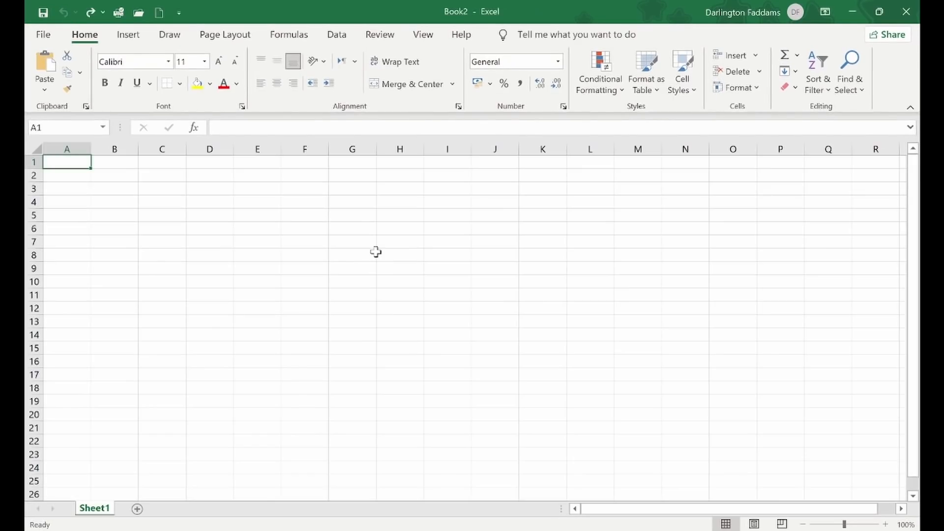
click(121, 198)
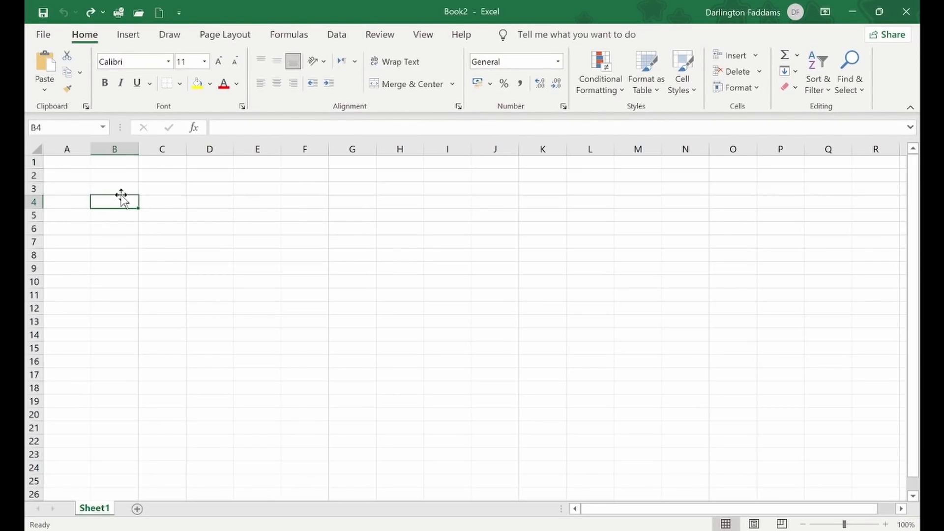
- Enter the heading PRODUCTS in cell B3 and widen column B slightly so the text has room
click(121, 191)
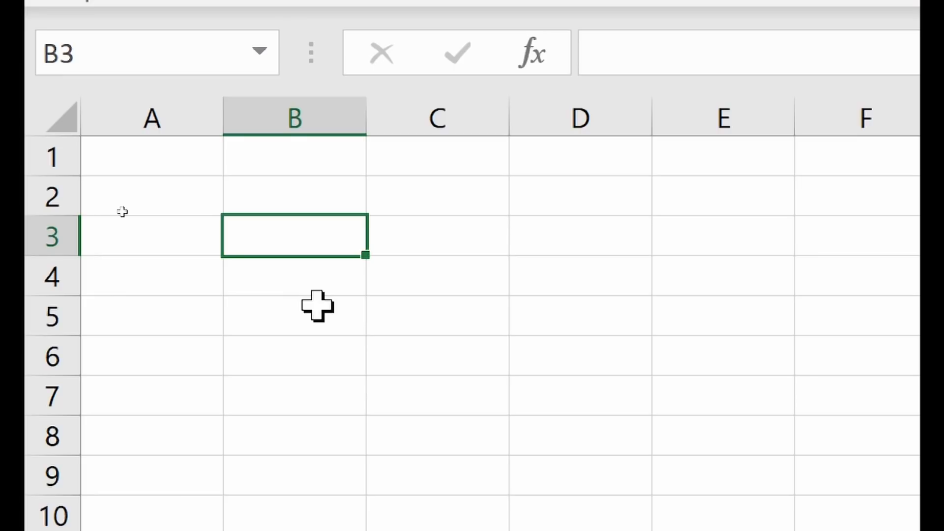
text(PR)
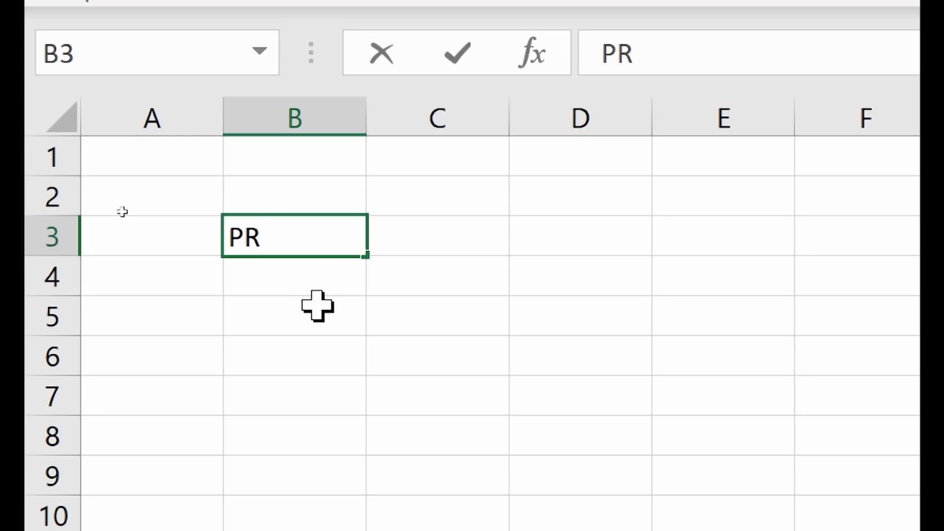
text(ODIU)
key(BackSpace)
key(BackSpace)
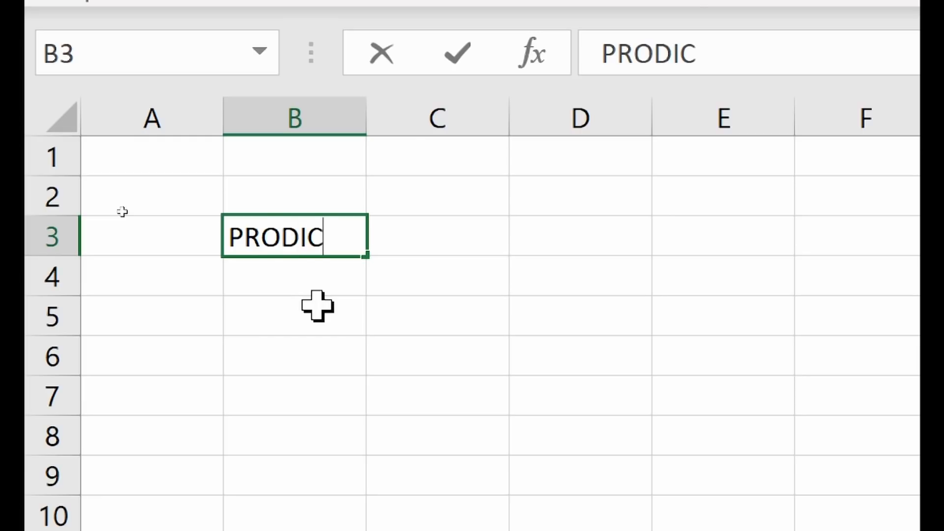
text(UCTS)
key(Tab)
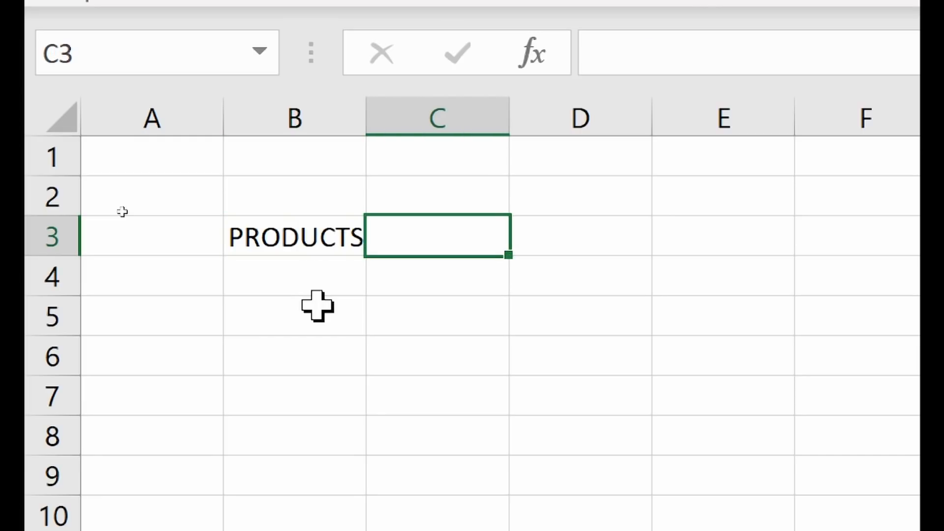
drag(366, 101, 391, 101)
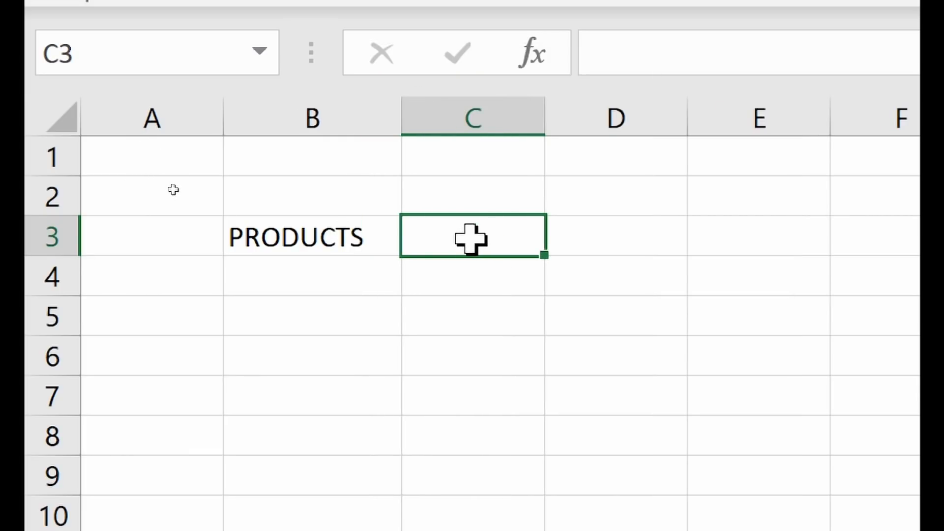
- Enter the heading QTY in cell C3
text(QT)
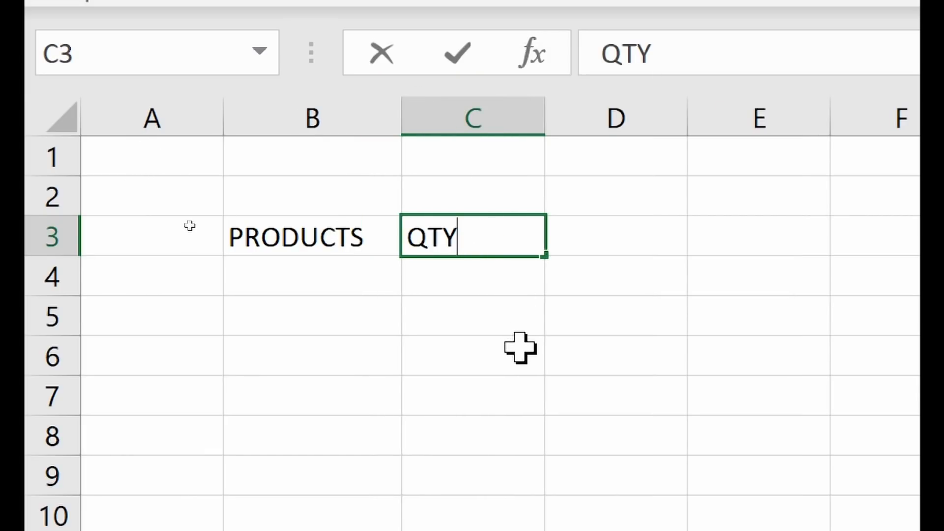
text(Y)
key(Return)
click(491, 352)
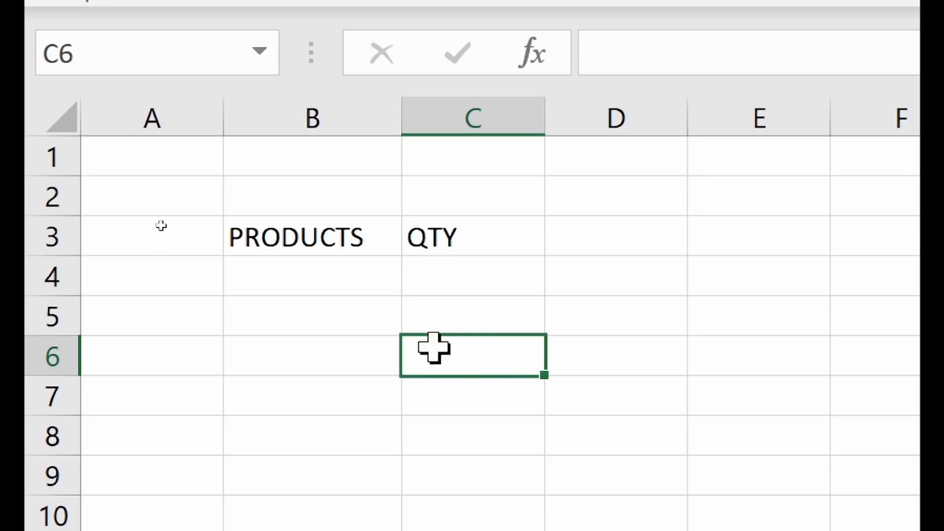
click(553, 311)
click(244, 366)
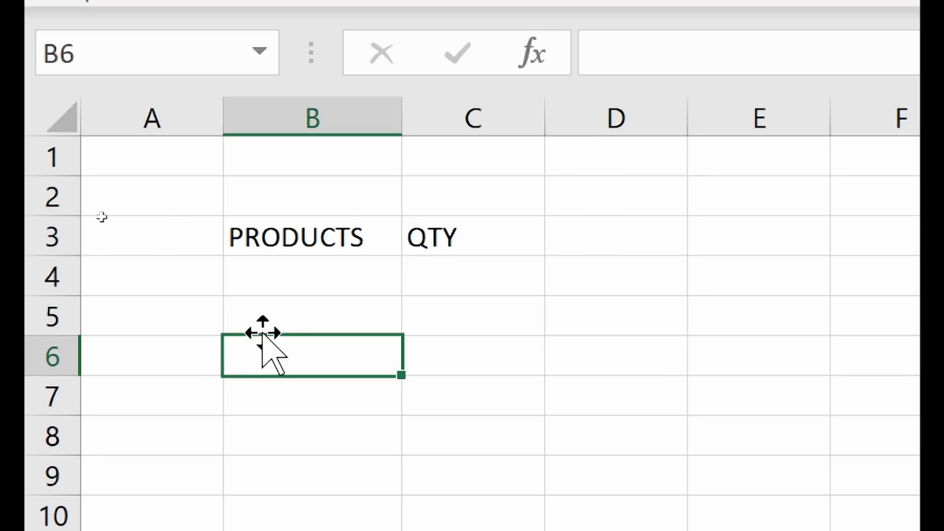
- Enter the heading MONTH in cell A3
click(179, 234)
text(MONTH)
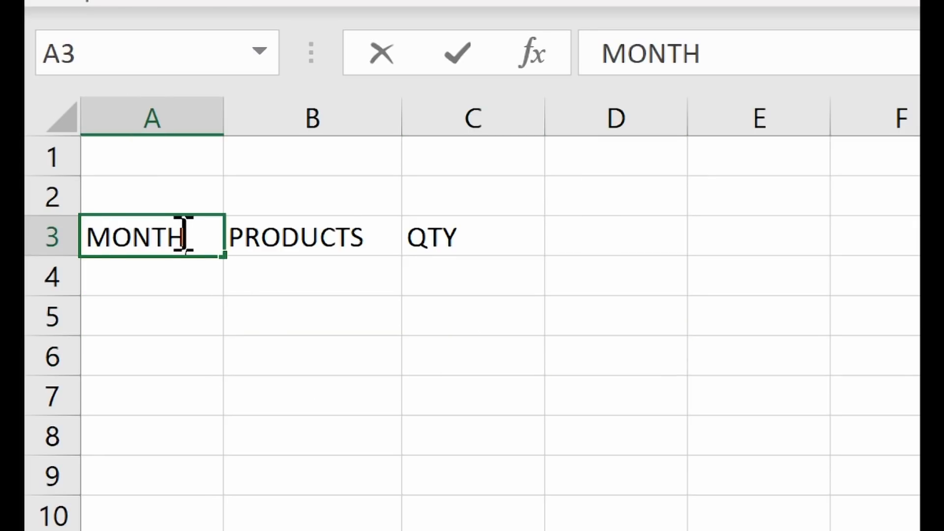
key(Return)
click(398, 474)
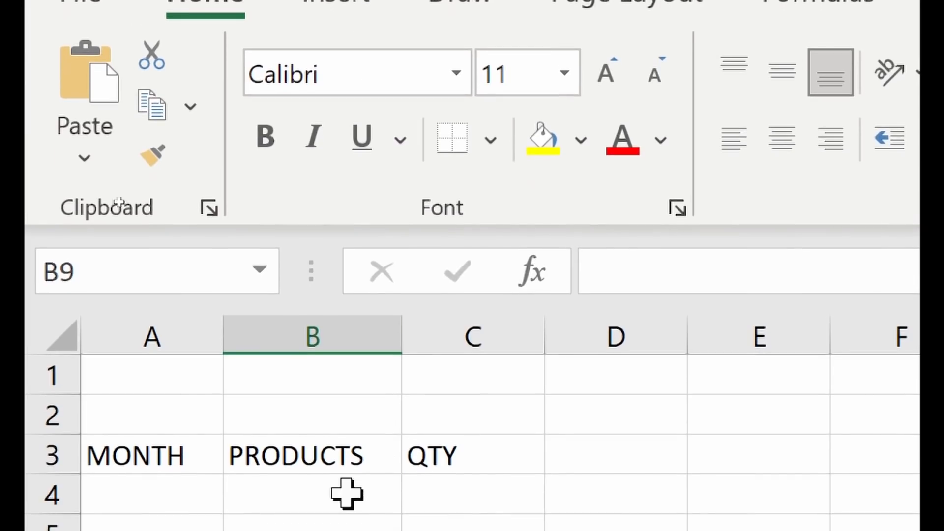
- Change the font of the MONTH heading in cell A3 to Arial Black
click(160, 456)
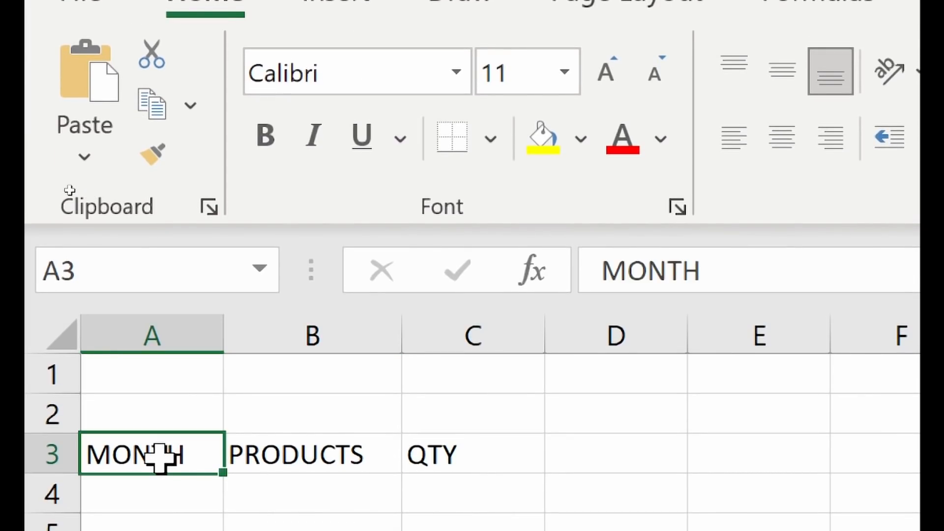
drag(160, 456, 462, 465)
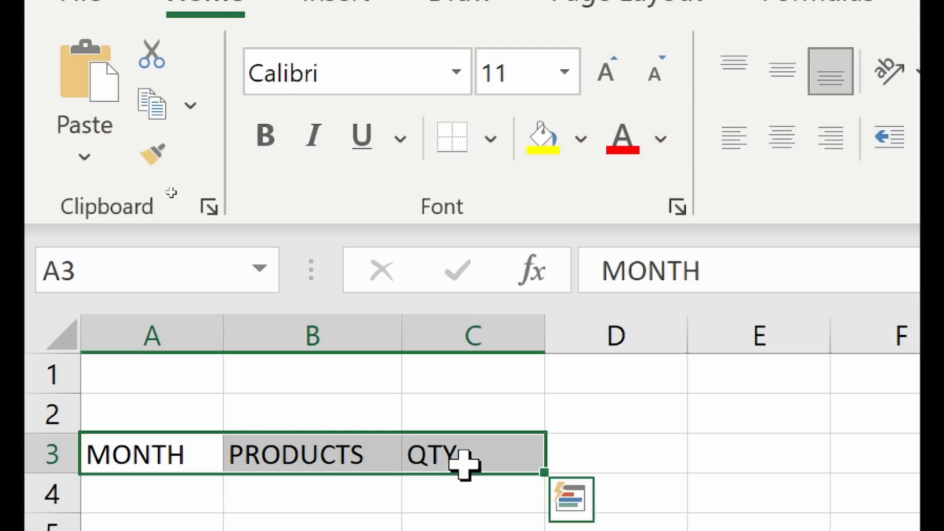
click(138, 449)
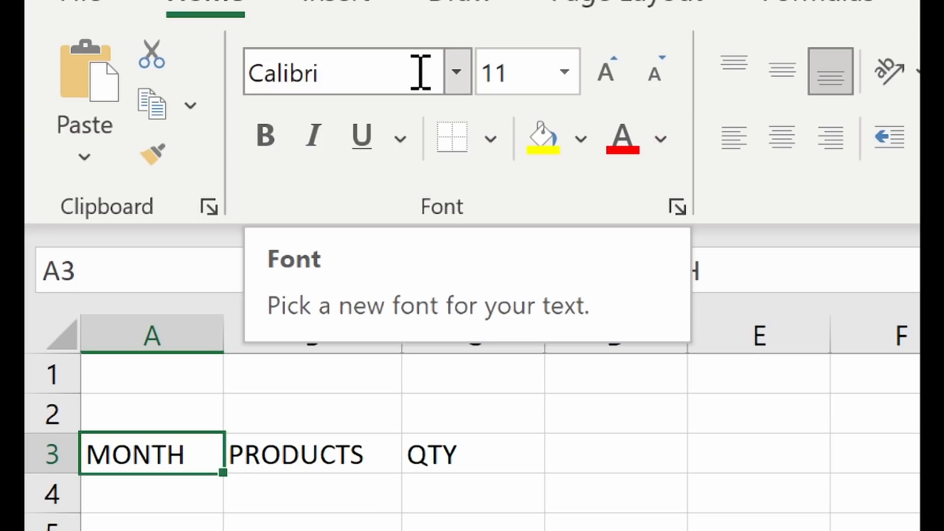
click(456, 73)
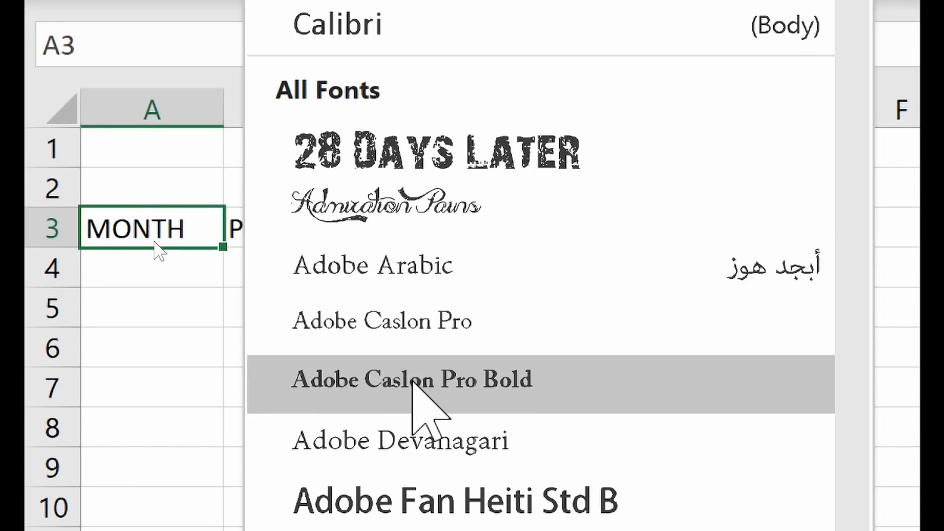
scroll(457, 477, down, 1)
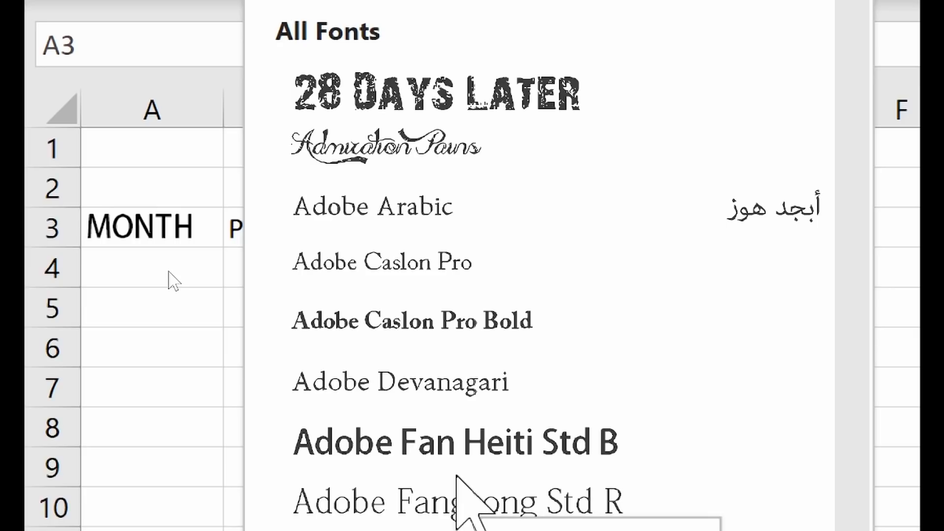
scroll(465, 494, down, 1)
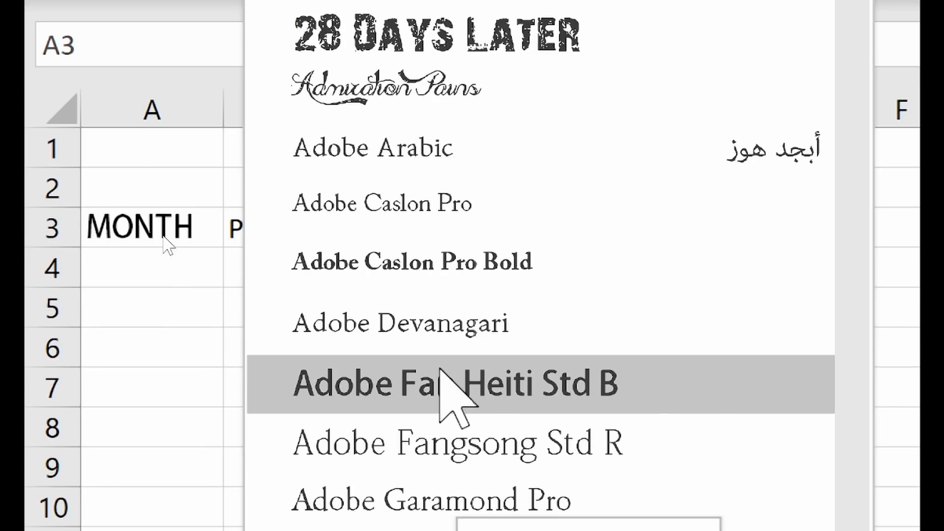
scroll(440, 370, down, 5)
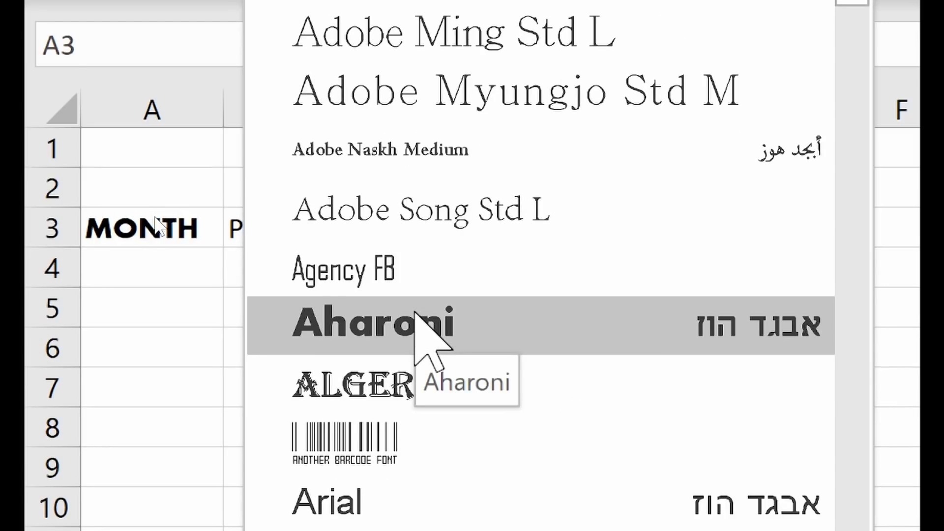
scroll(416, 315, down, 2)
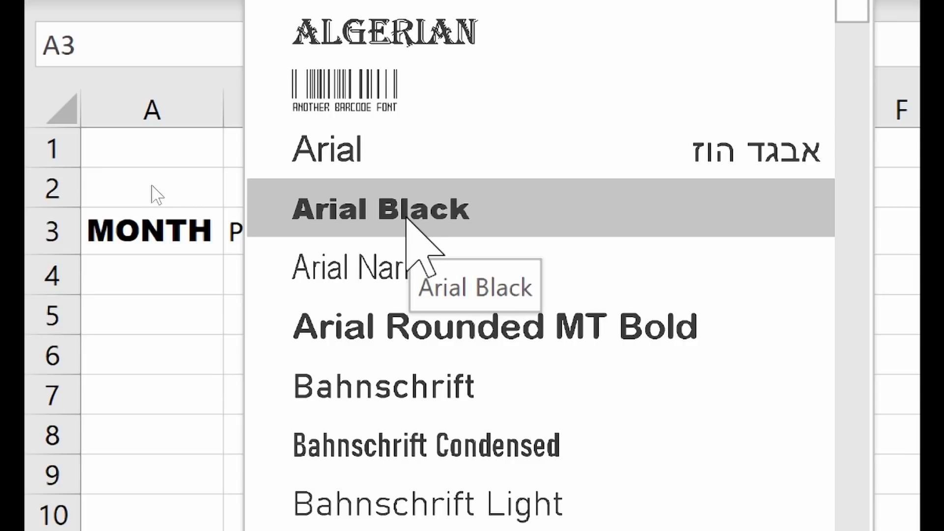
click(438, 213)
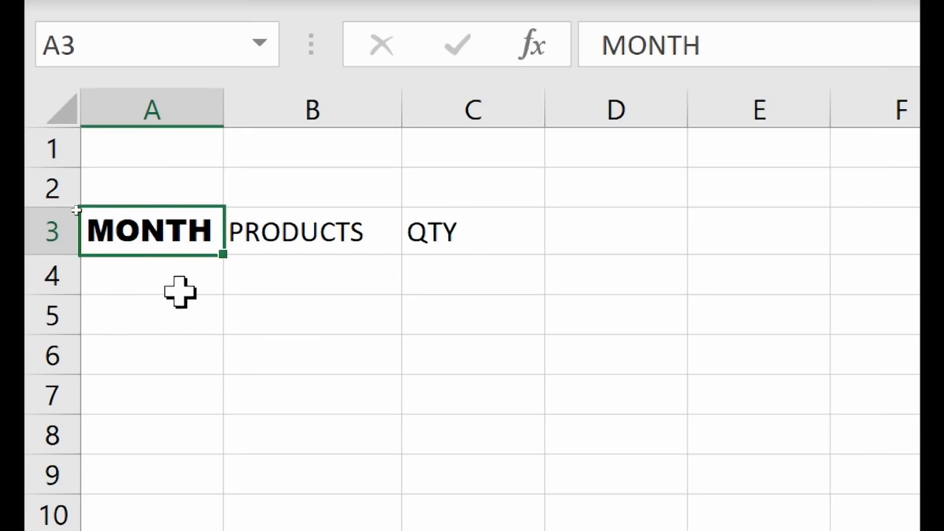
click(175, 322)
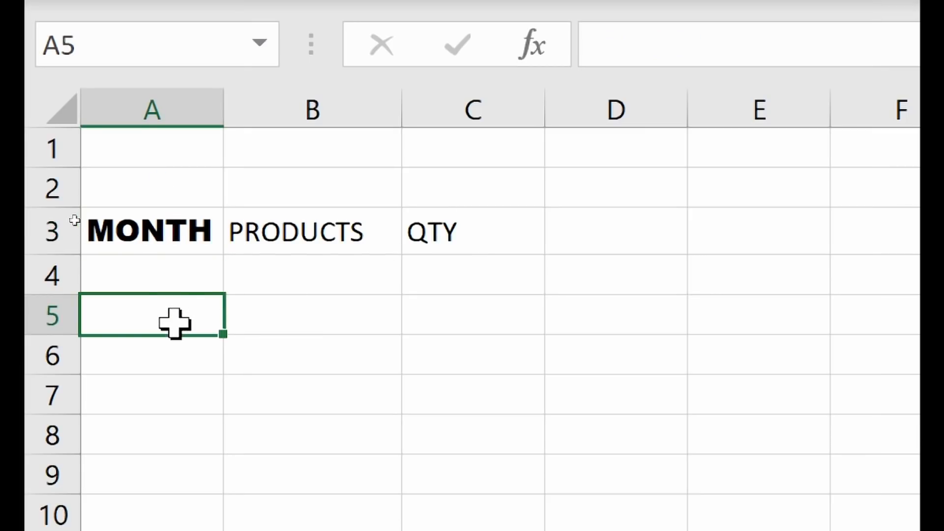
click(173, 217)
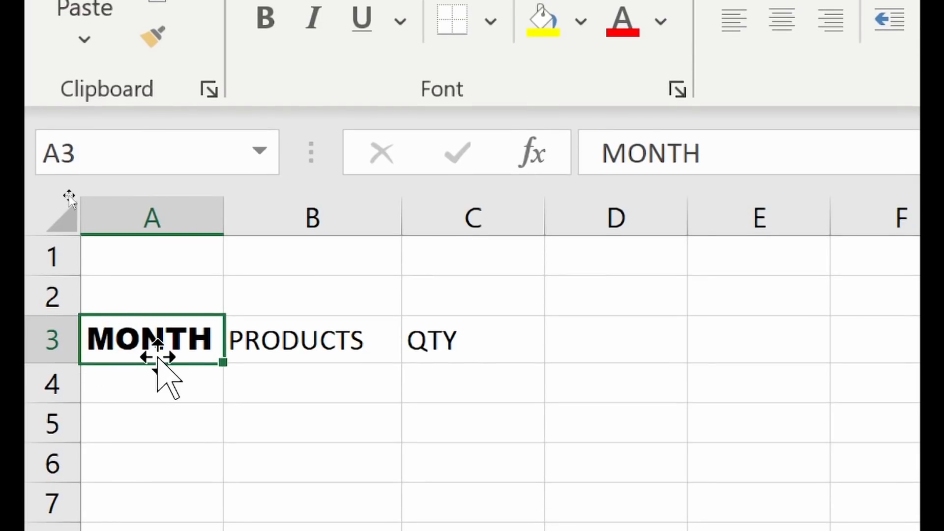
click(143, 398)
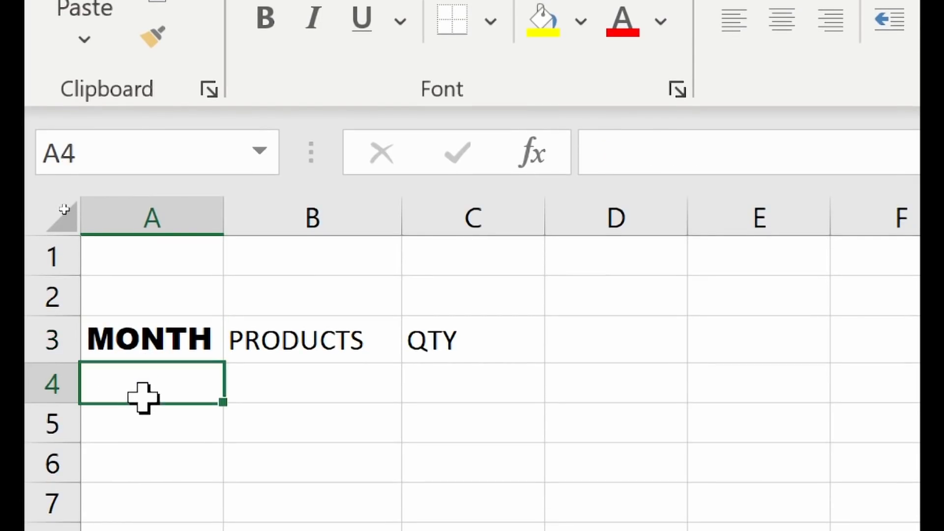
- Change the font of the MONTH heading in cell A3 to Times New Roman
click(169, 324)
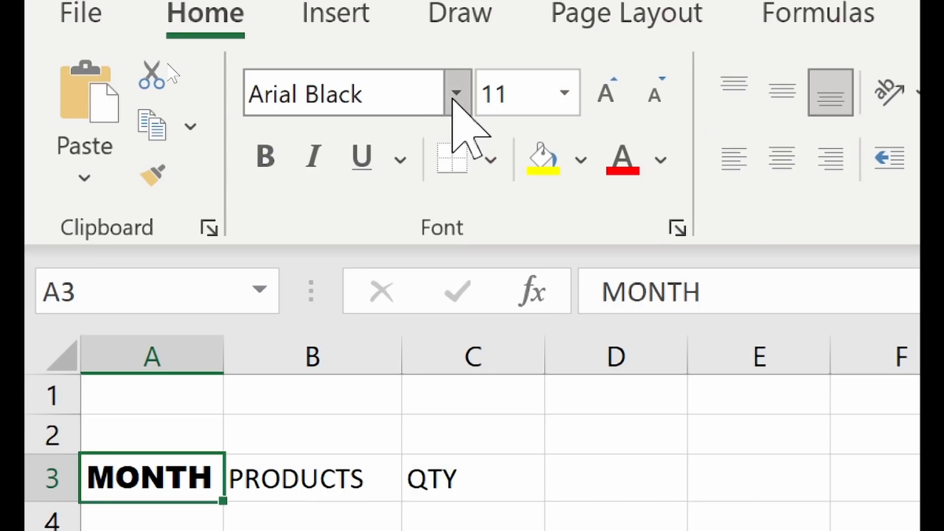
click(456, 93)
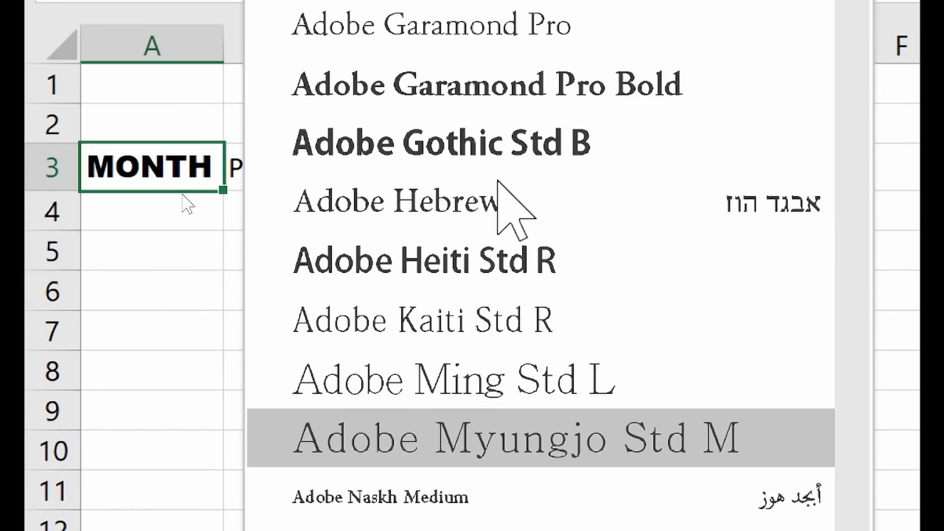
scroll(502, 202, down, 4)
scroll(497, 197, down, 5)
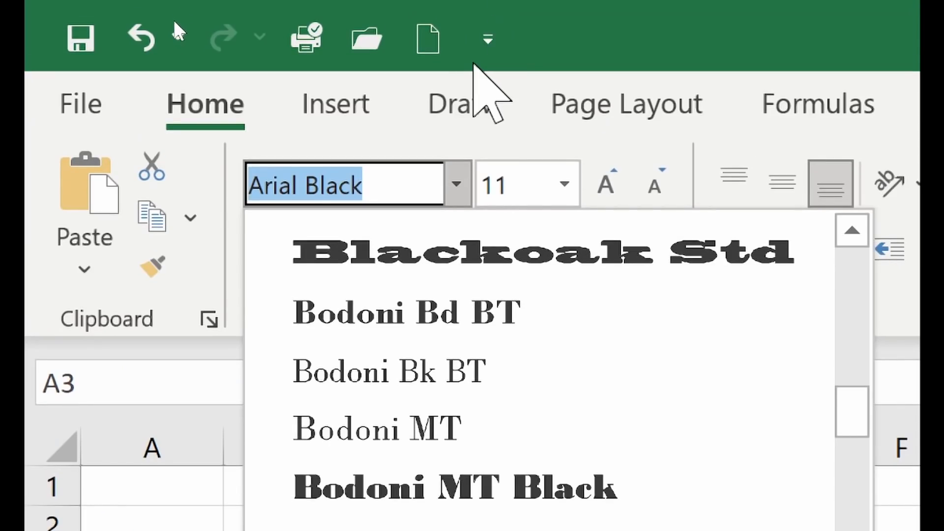
text(Times New Roma)
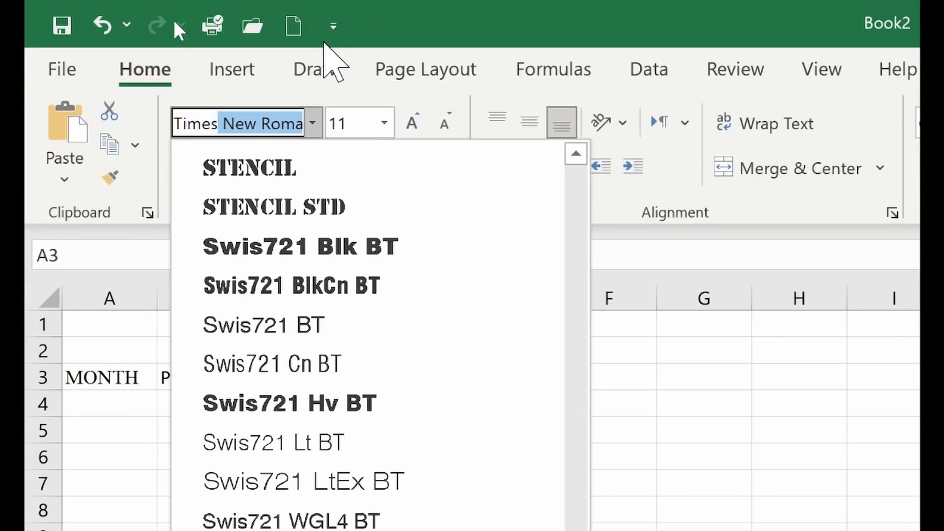
click(488, 39)
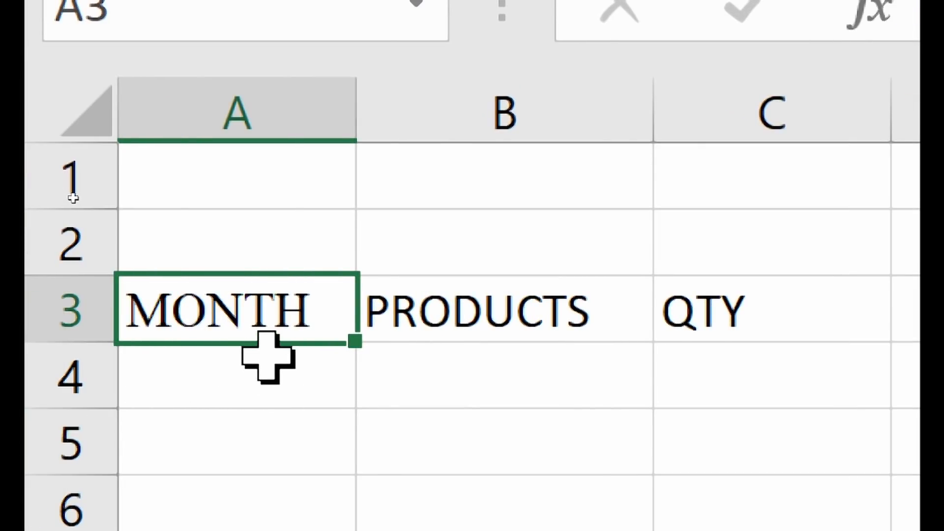
click(516, 315)
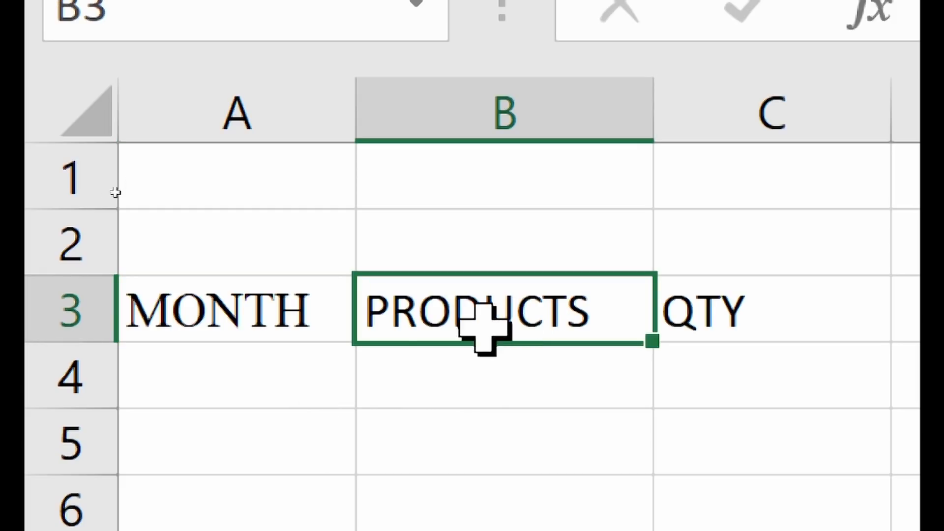
click(273, 327)
click(411, 296)
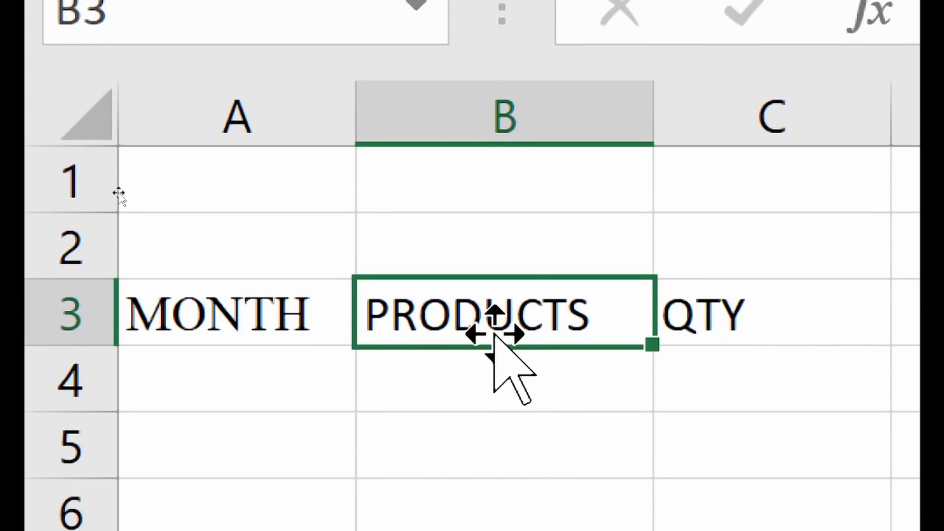
click(210, 341)
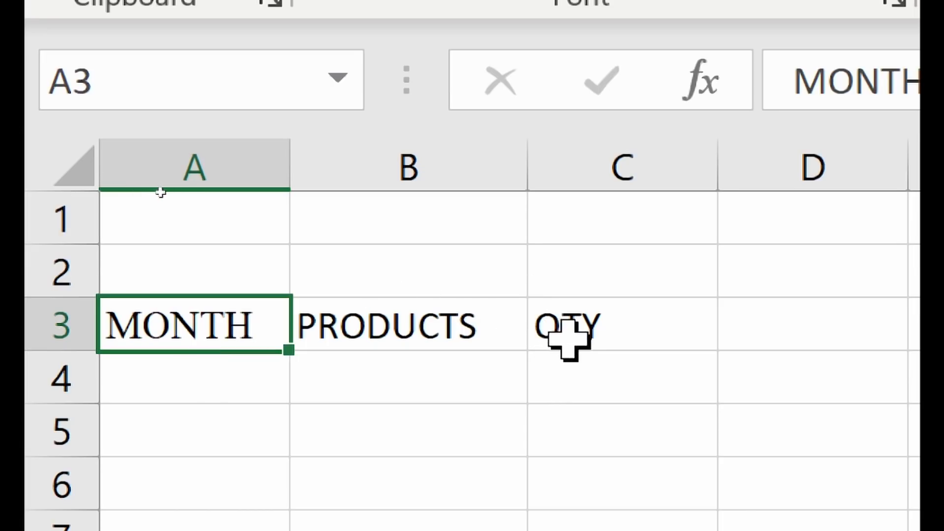
- Change the font of the QTY heading in cell C3 to Old English Text
click(587, 330)
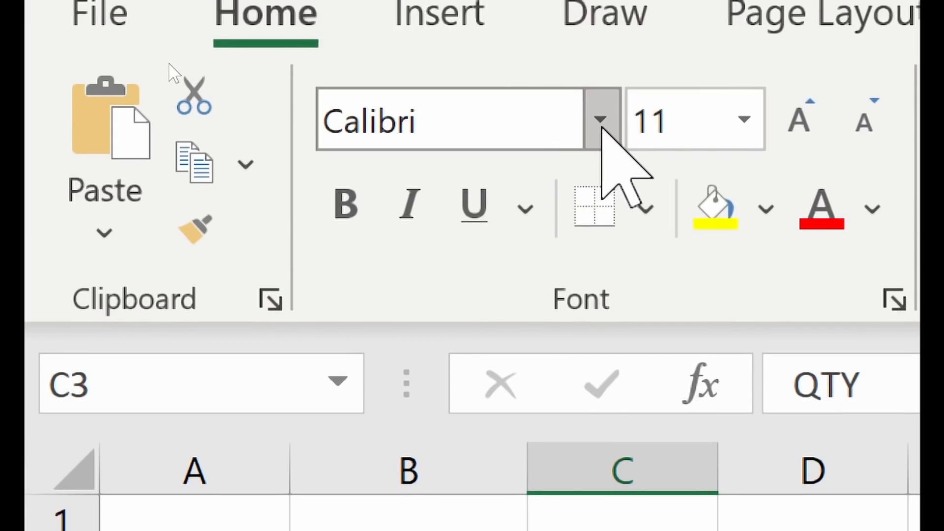
click(601, 127)
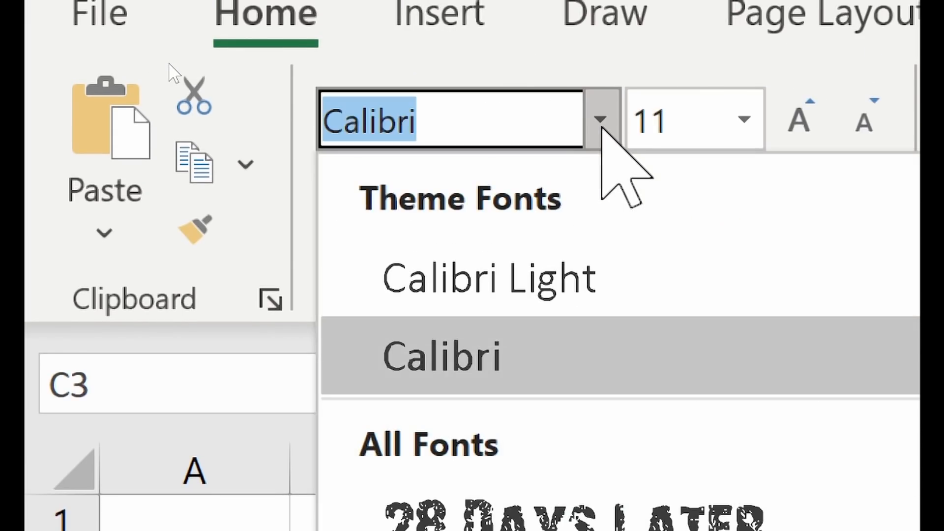
text(Old English Text I)
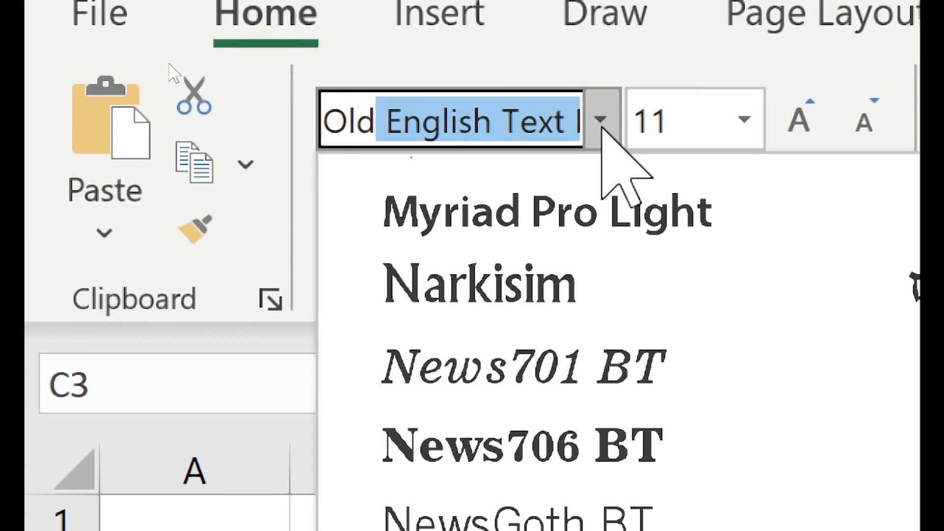
key(Return)
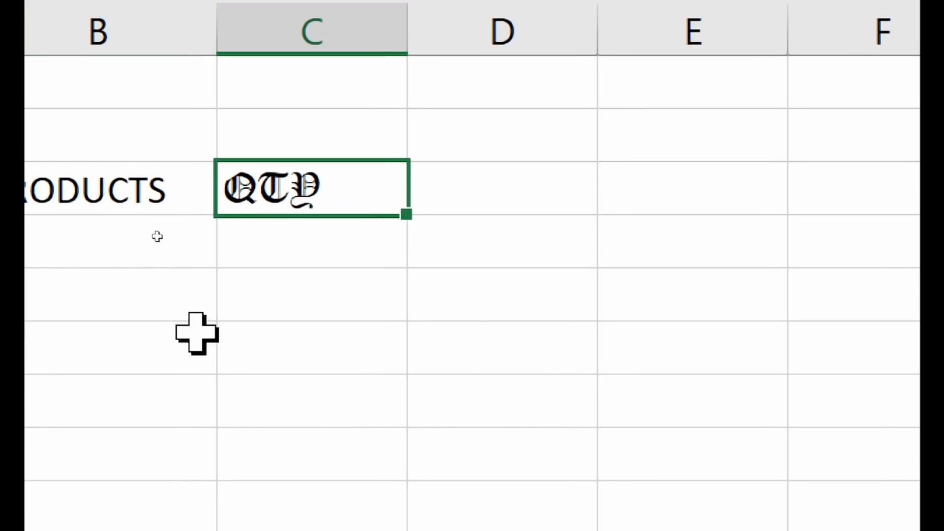
click(333, 253)
click(277, 192)
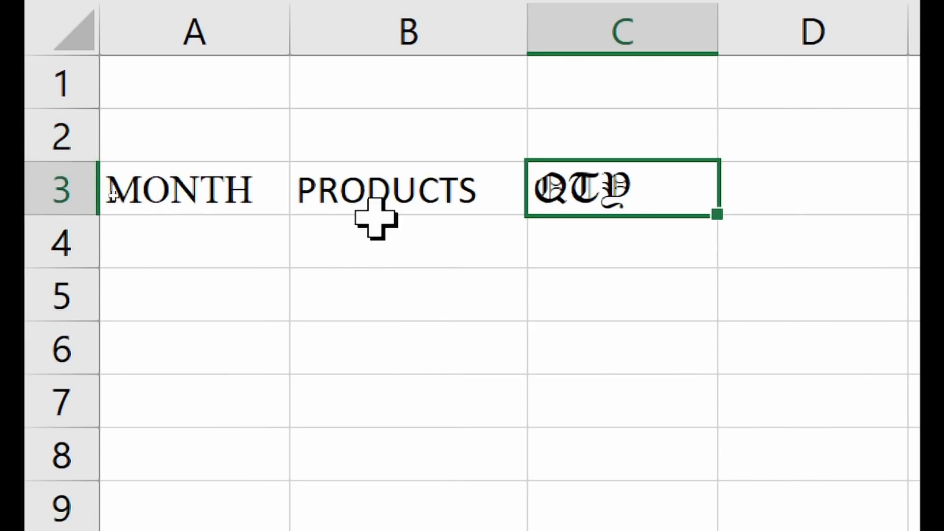
click(393, 197)
click(187, 216)
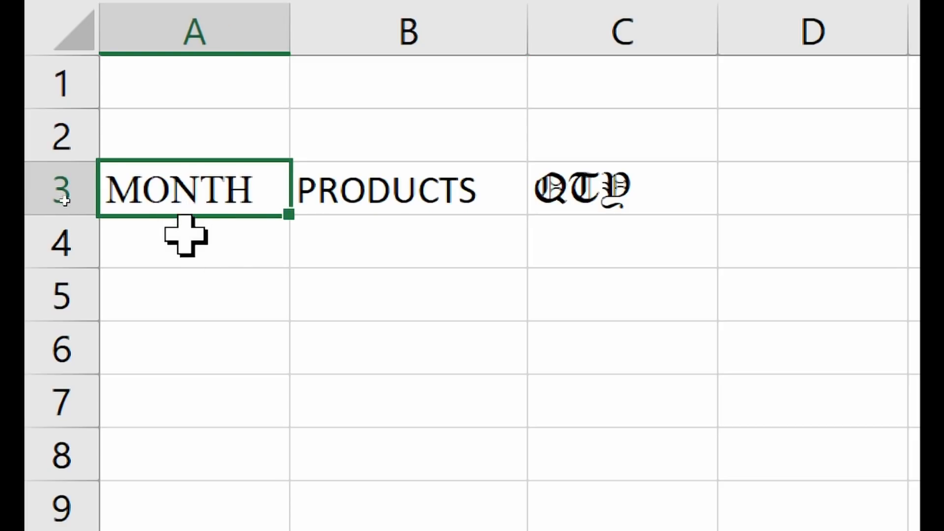
click(193, 245)
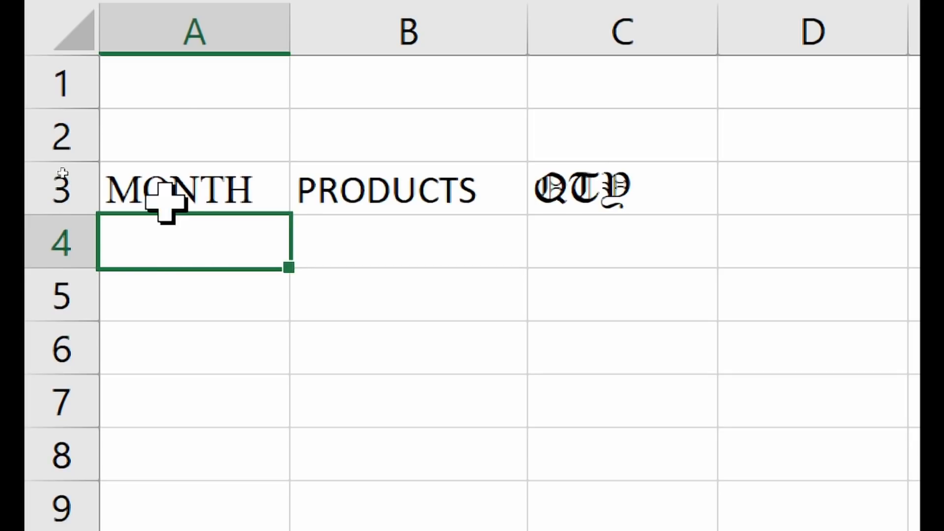
- Set the font of all three headings in cells A3 to C3 to Calibri
drag(190, 194, 651, 184)
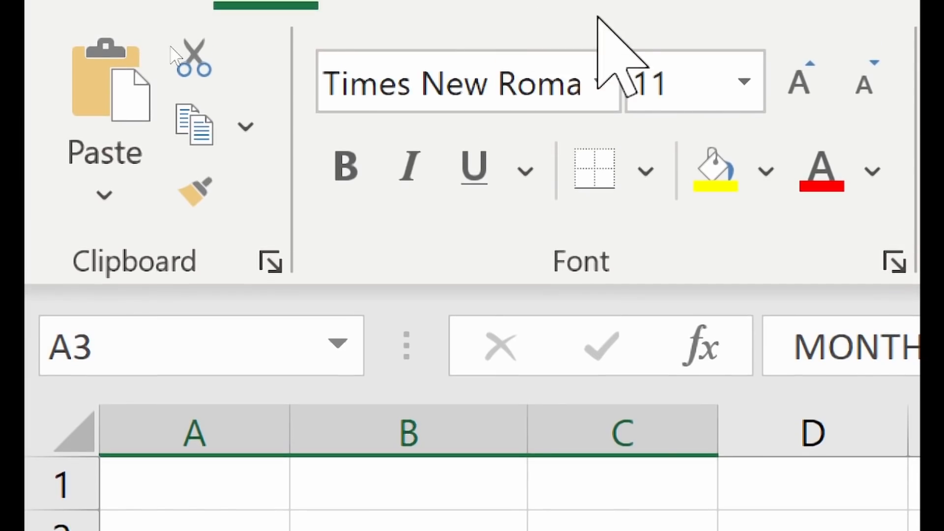
click(613, 83)
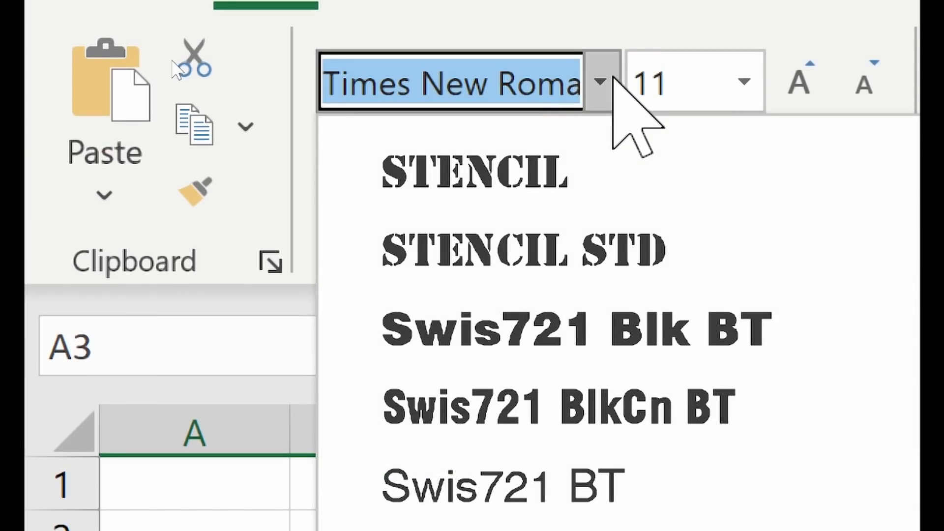
text(Calibri Light)
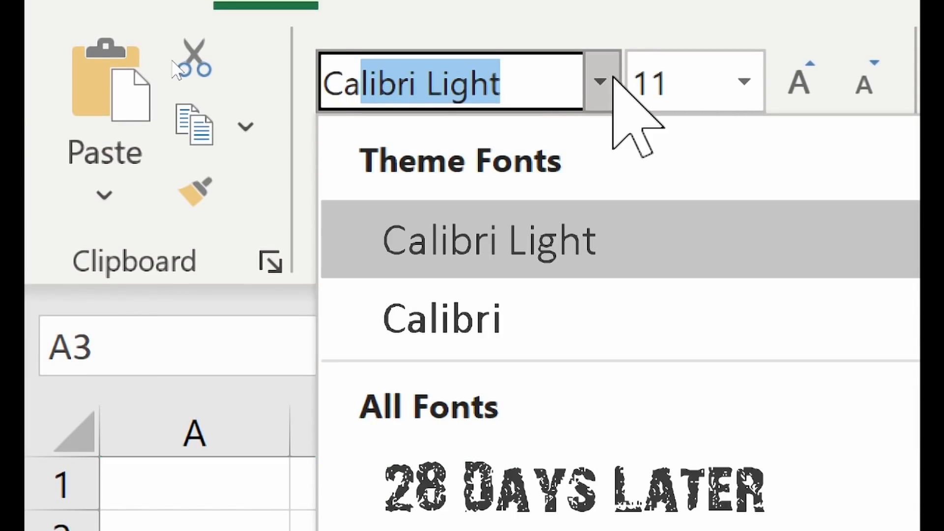
click(497, 320)
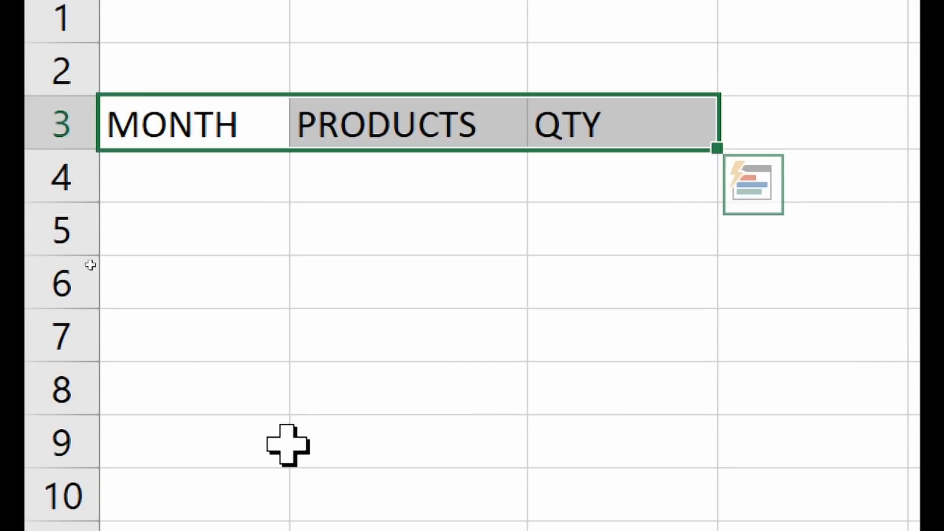
click(205, 211)
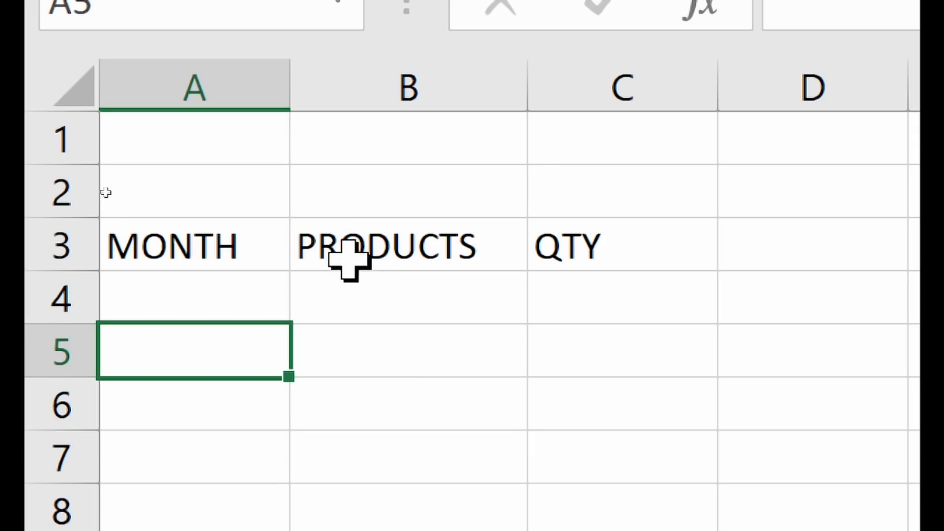
- Enter the title BITWARE COMPANY LTD in cell A1 above the headings
click(231, 141)
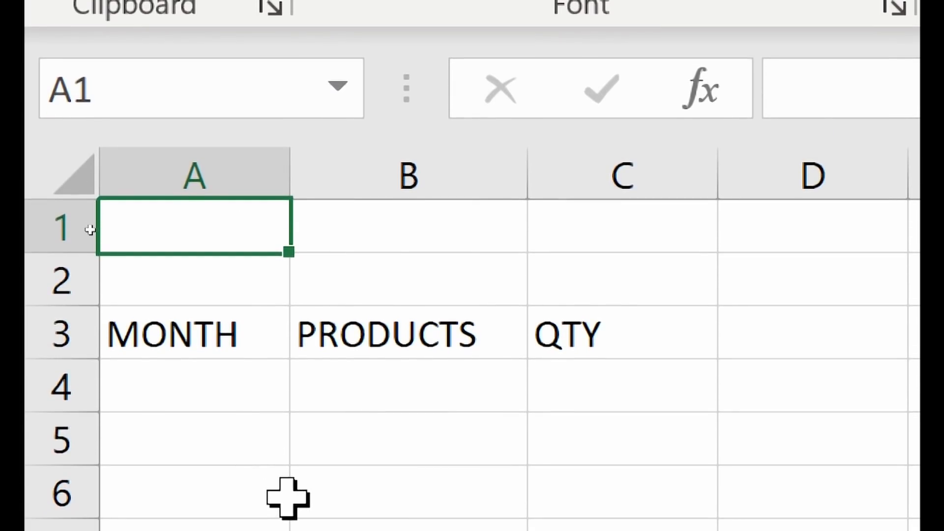
text(BITWARE C)
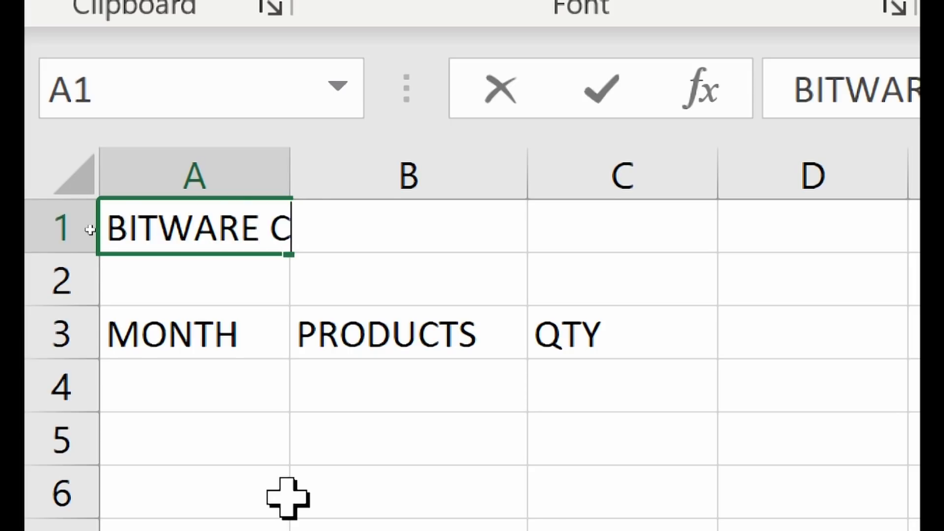
text(OMPANY LTD)
key(Return)
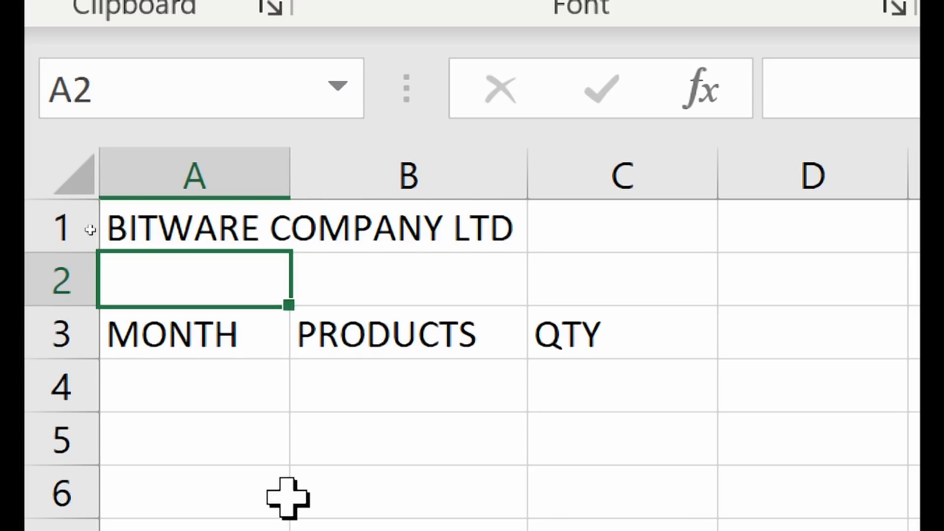
click(415, 427)
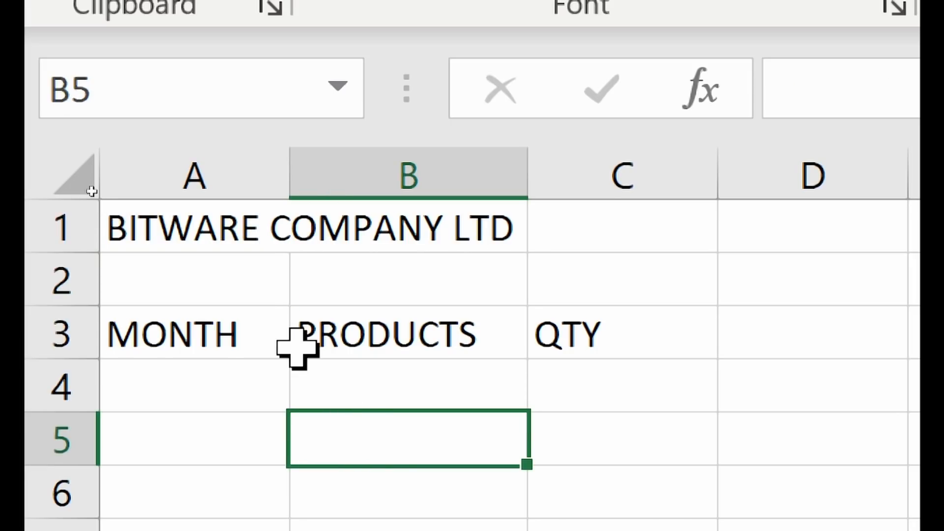
- Examine which cell in row 1 actually holds the company title, comparing A1 with B1 and the range it should span, A1 to D1
click(197, 223)
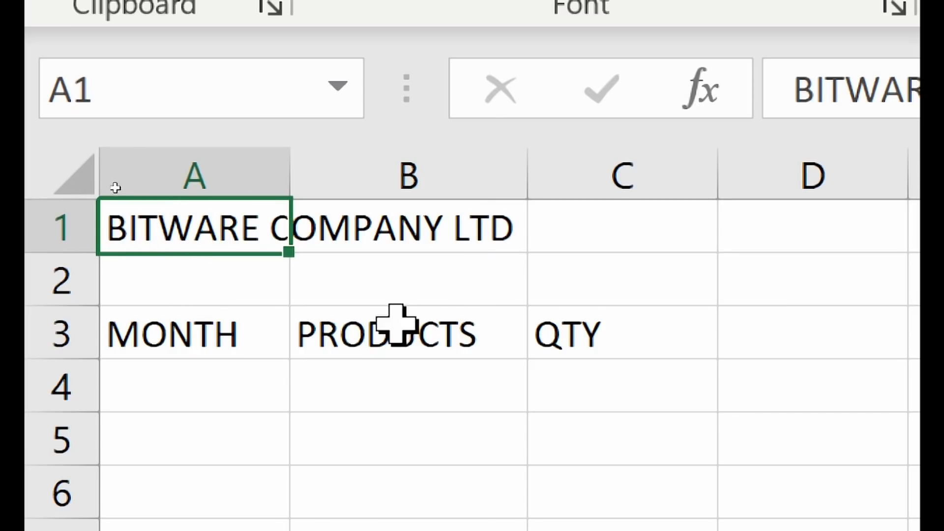
click(341, 337)
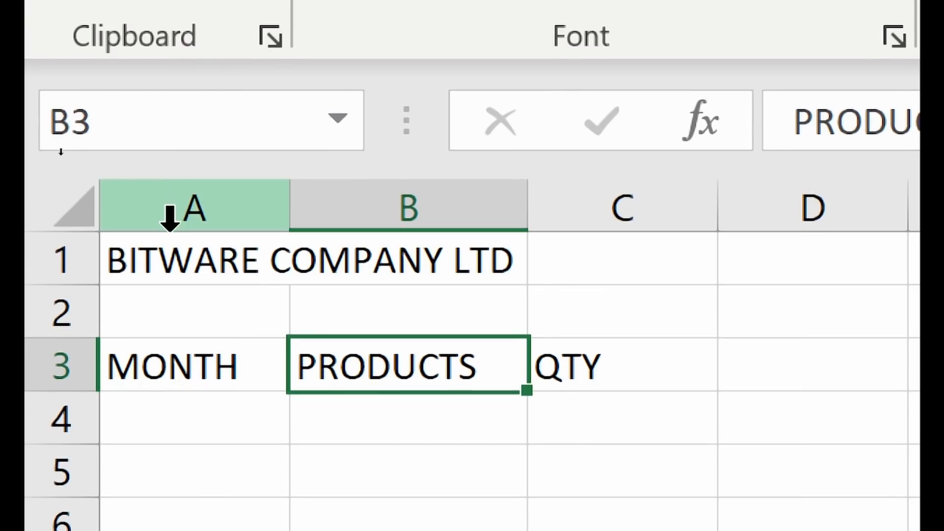
click(157, 259)
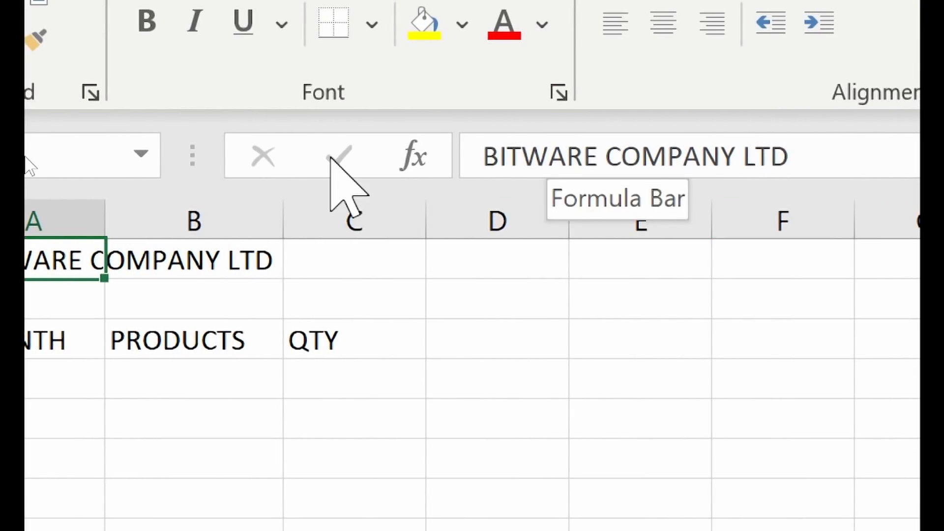
click(204, 255)
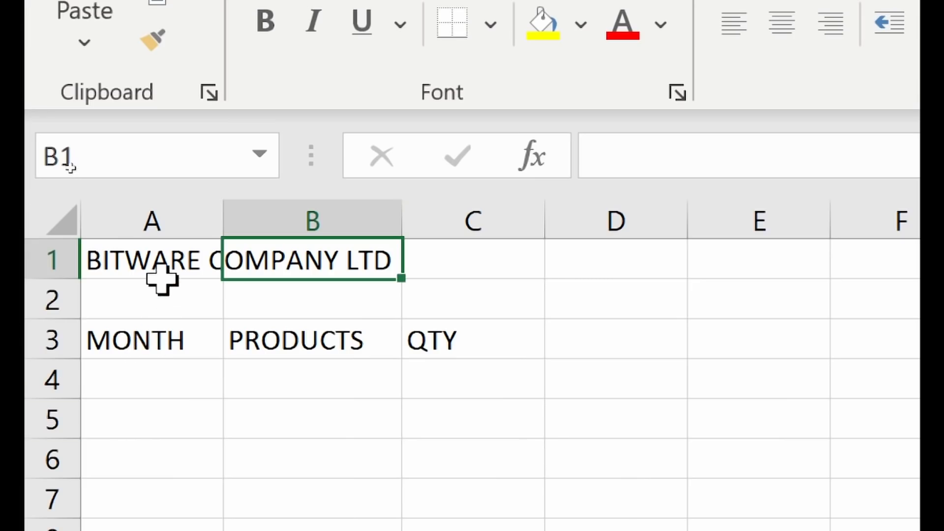
click(166, 259)
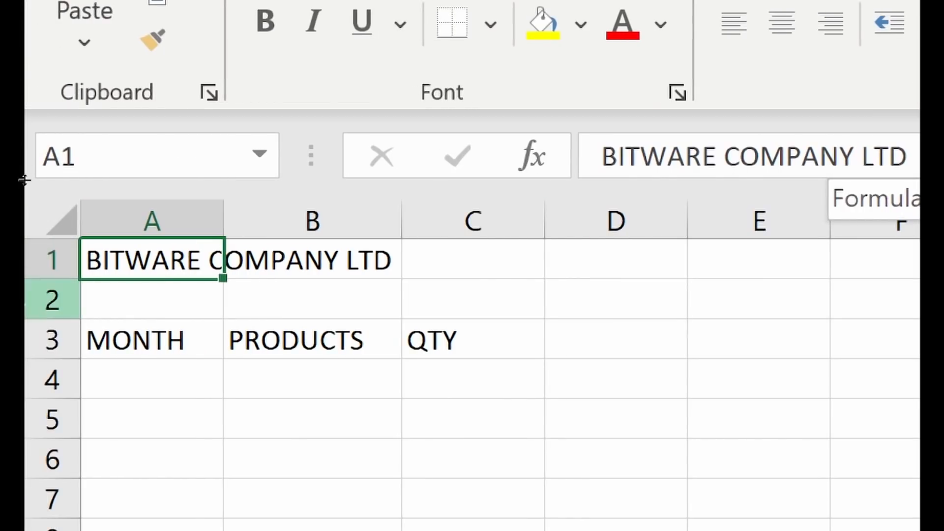
click(293, 306)
click(284, 333)
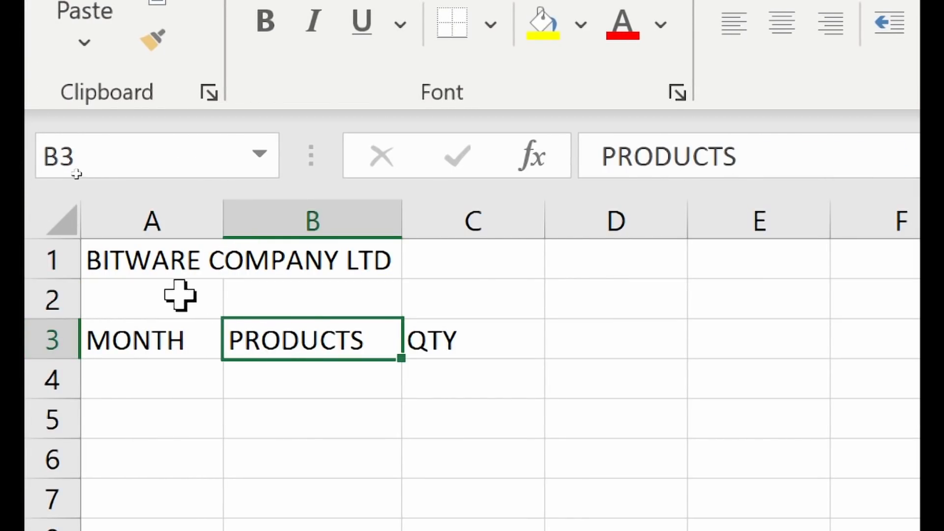
drag(140, 260, 633, 252)
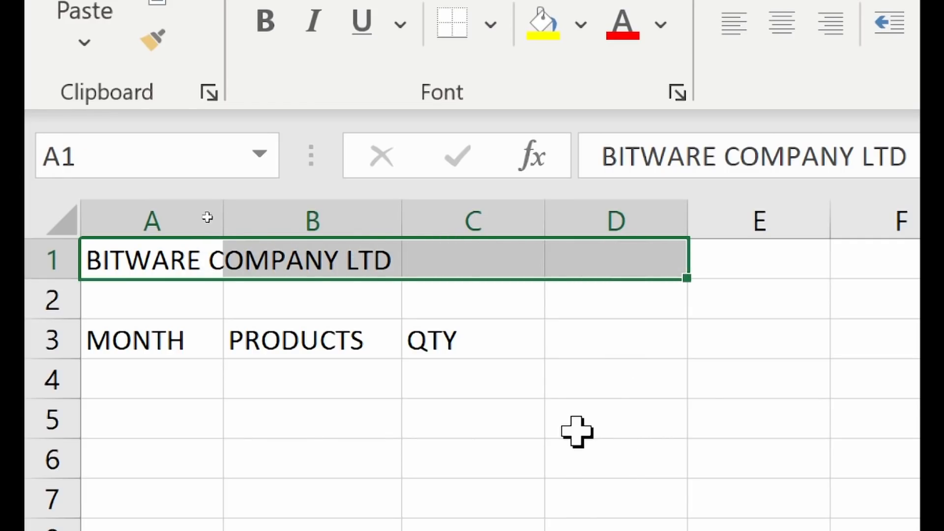
click(568, 335)
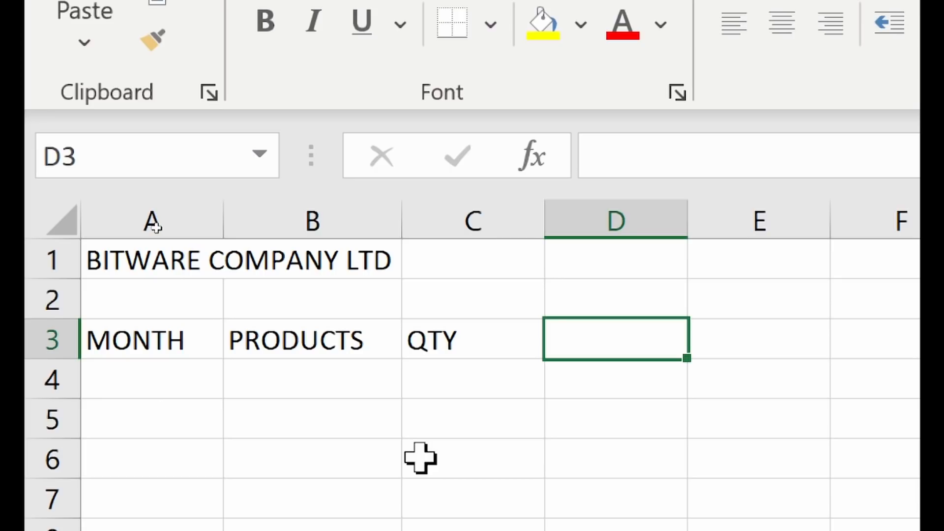
- Enter the heading TOTAL in cell D3, beside the QTY heading
text(TOTAL)
key(Return)
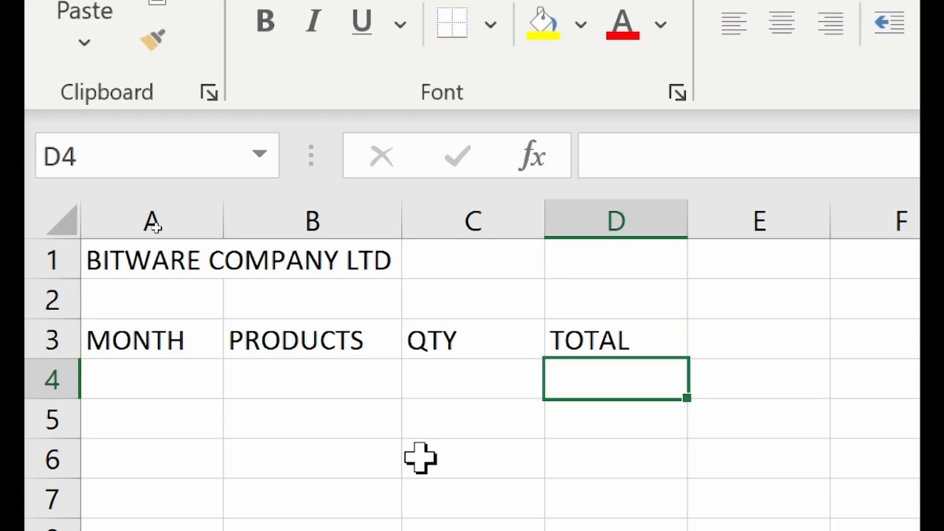
- Merge and center the company title across cells A1 to D1, the full width of the four heading columns
click(184, 207)
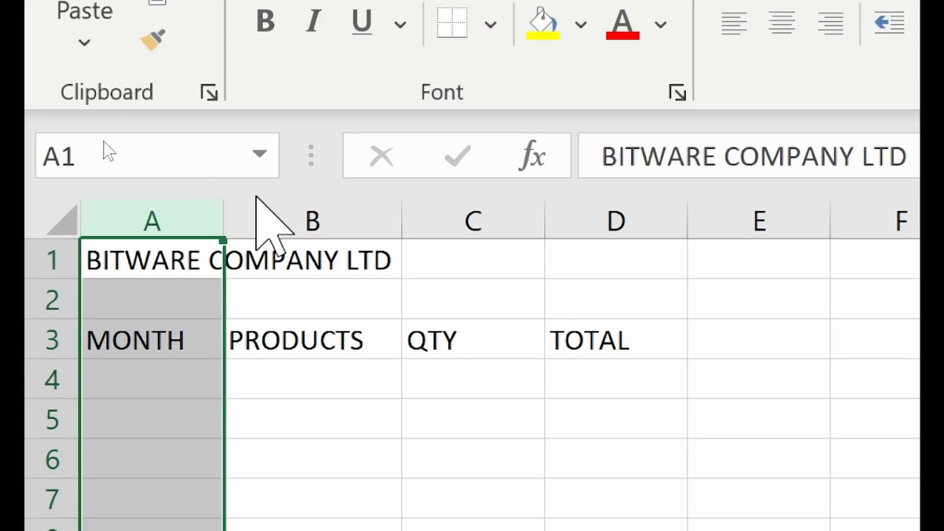
click(323, 202)
click(487, 217)
click(603, 197)
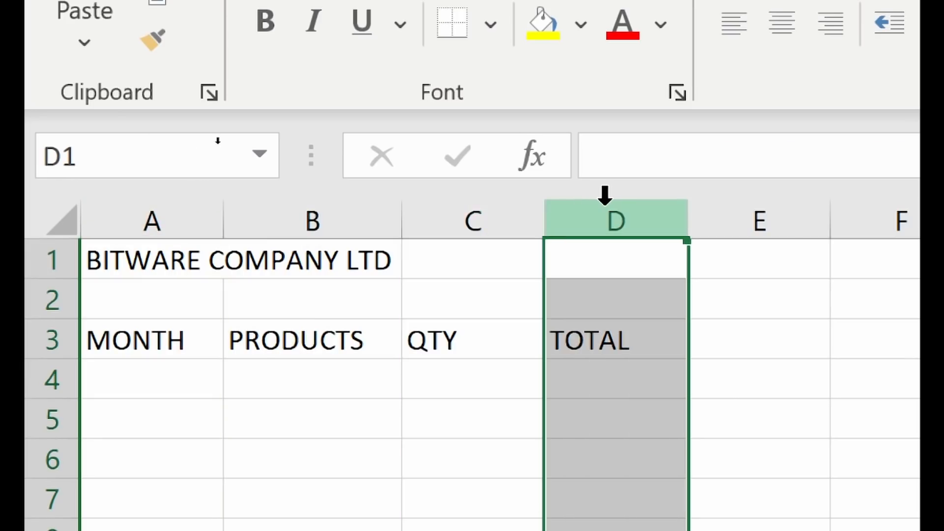
click(115, 255)
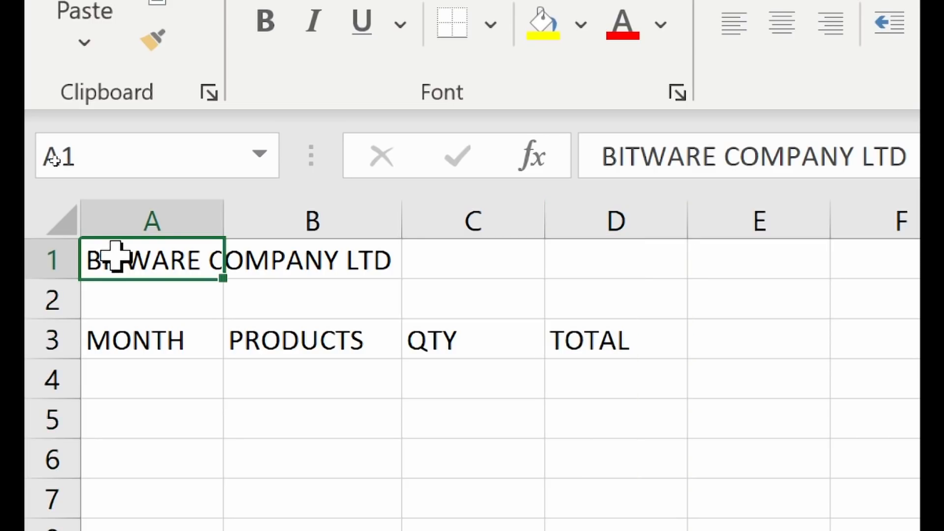
drag(125, 258, 622, 250)
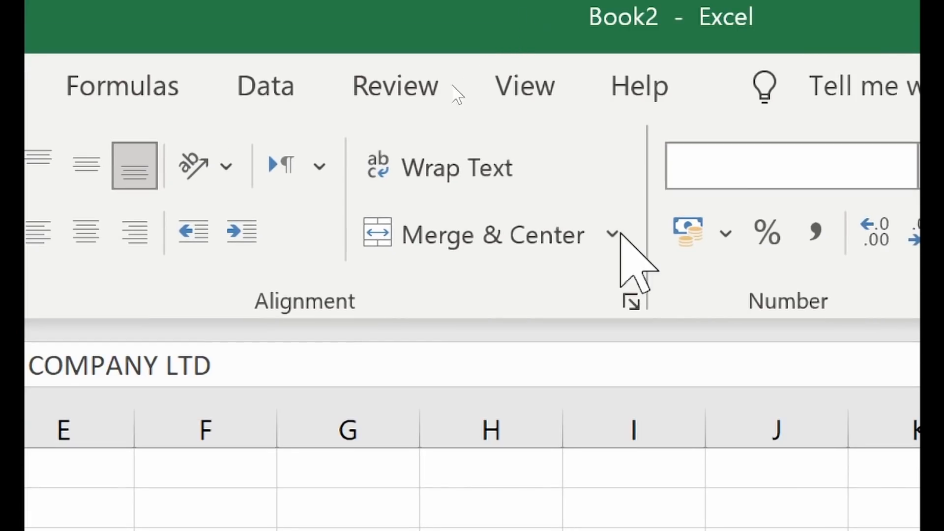
click(500, 242)
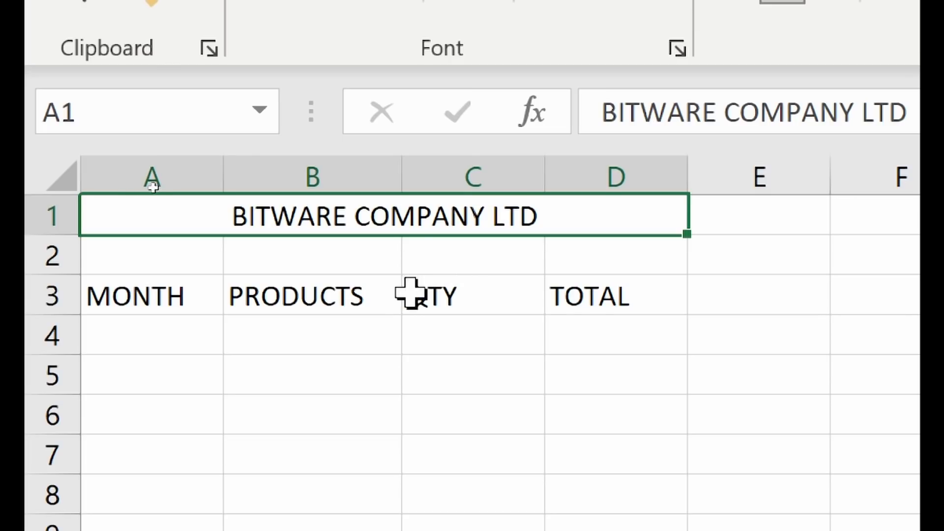
click(295, 260)
click(168, 210)
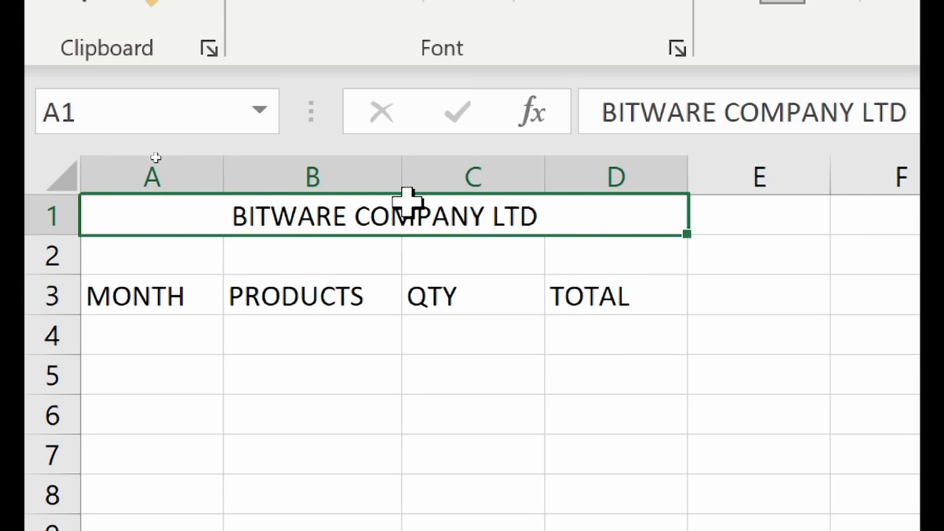
click(283, 342)
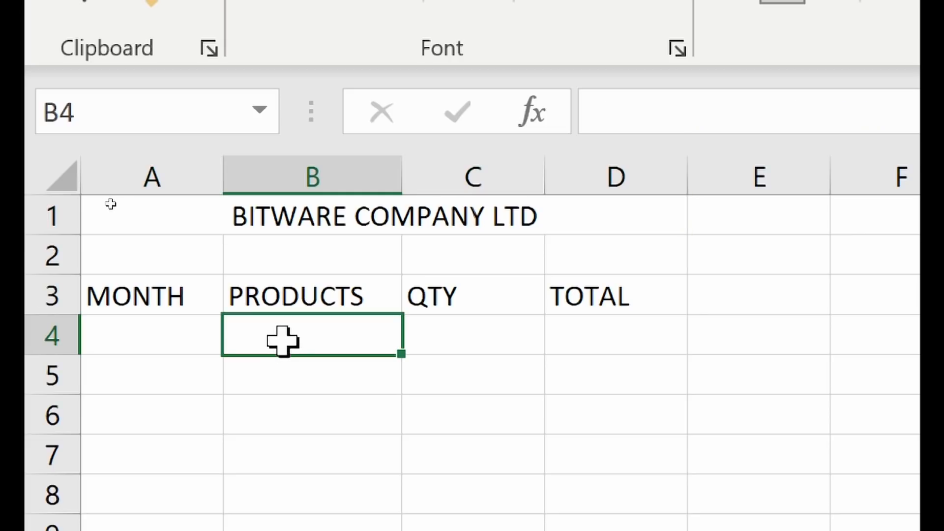
click(292, 372)
click(489, 362)
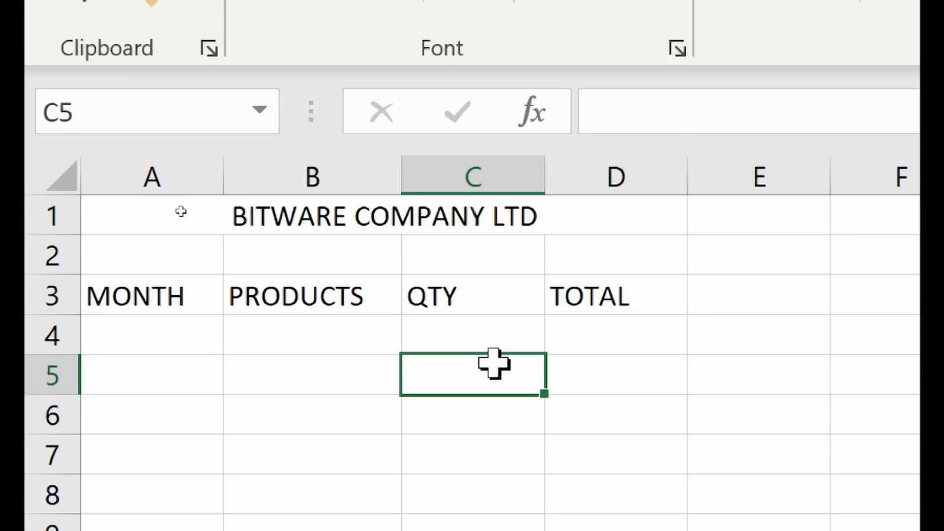
click(590, 359)
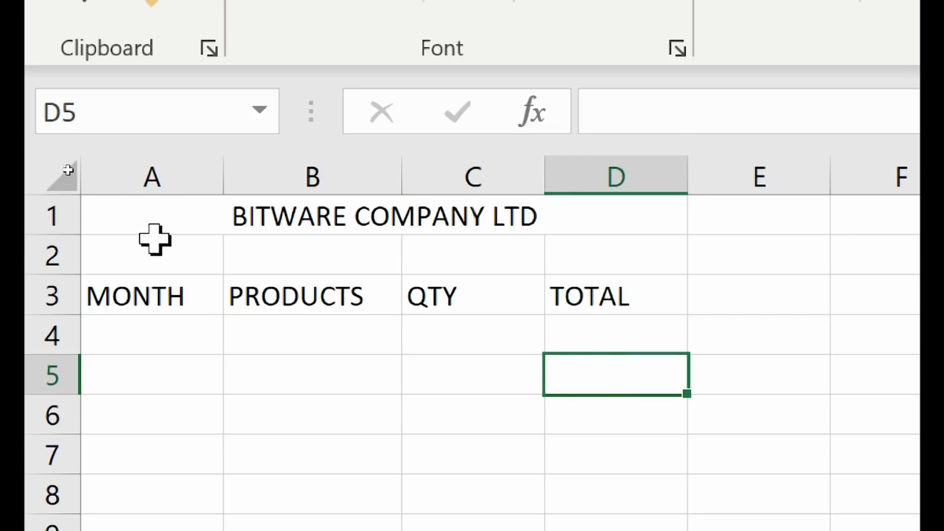
- Change the font of the company title in the merged cell A1 to Arial Black
click(173, 218)
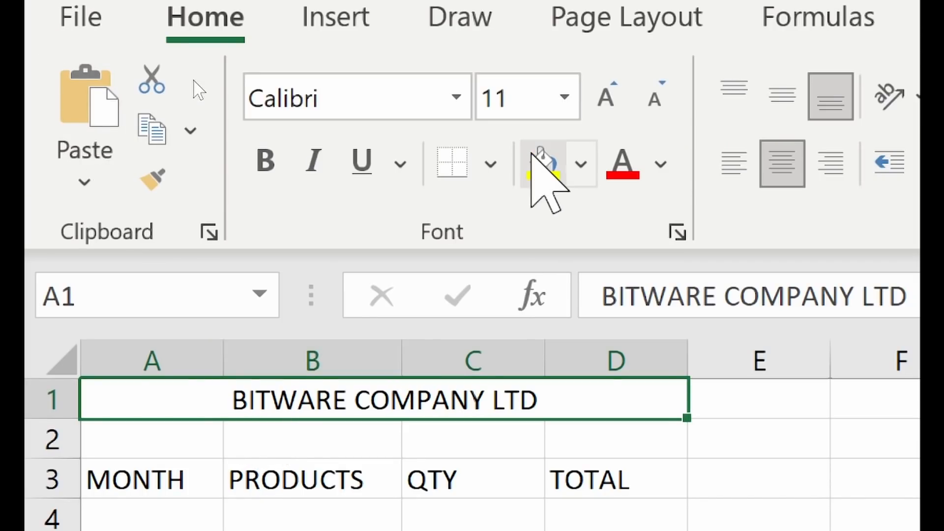
click(460, 104)
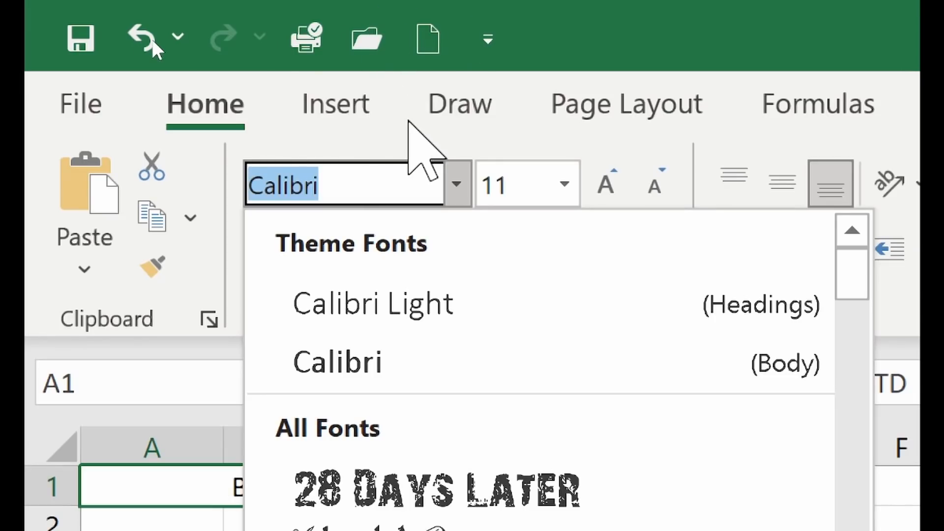
text(Arial)
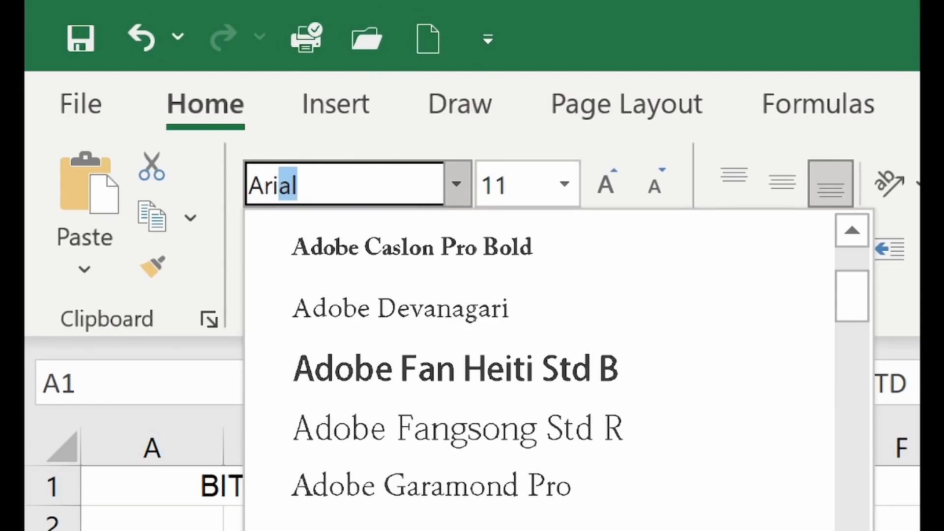
text( Black)
key(Return)
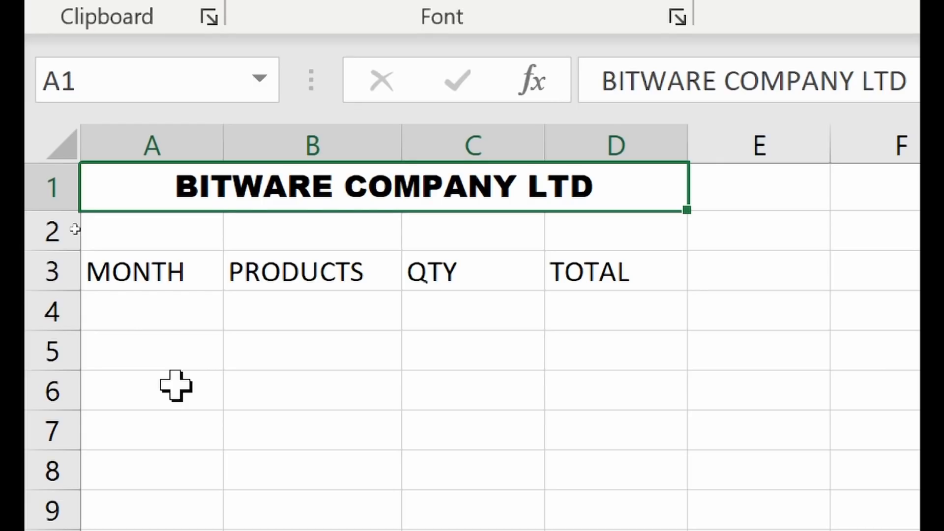
- Merge and center cells A2 to D2 and enter ANNUAL SALES REPORT as the subtitle
drag(126, 237, 618, 229)
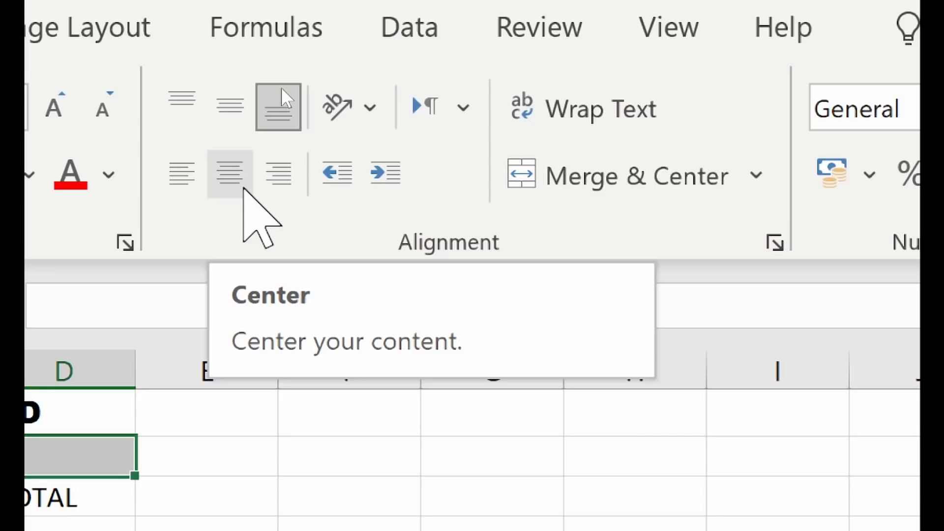
click(659, 187)
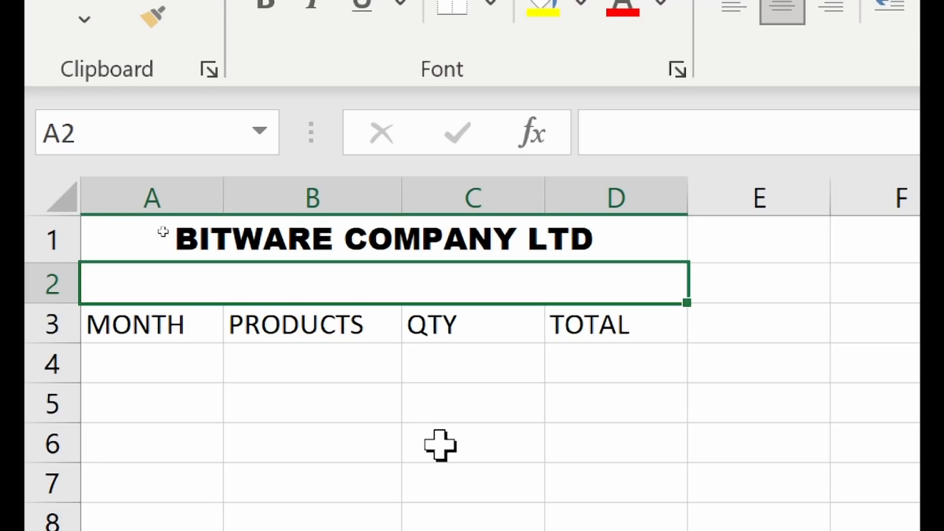
text(ANNUAL SALESE)
key(BackSpace)
text(RE)
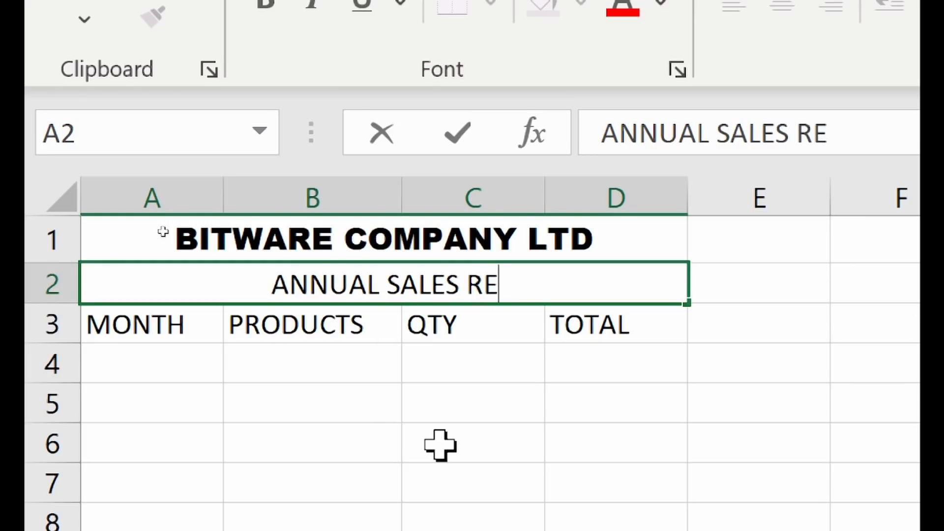
text(PORT)
key(Return)
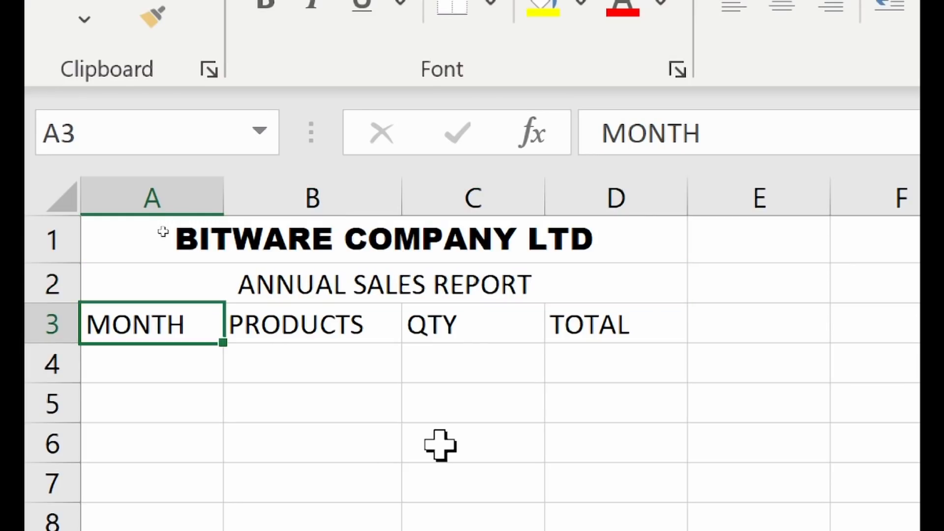
- Review the company title, the report subtitle and the table area in cells A3 to D8
click(283, 445)
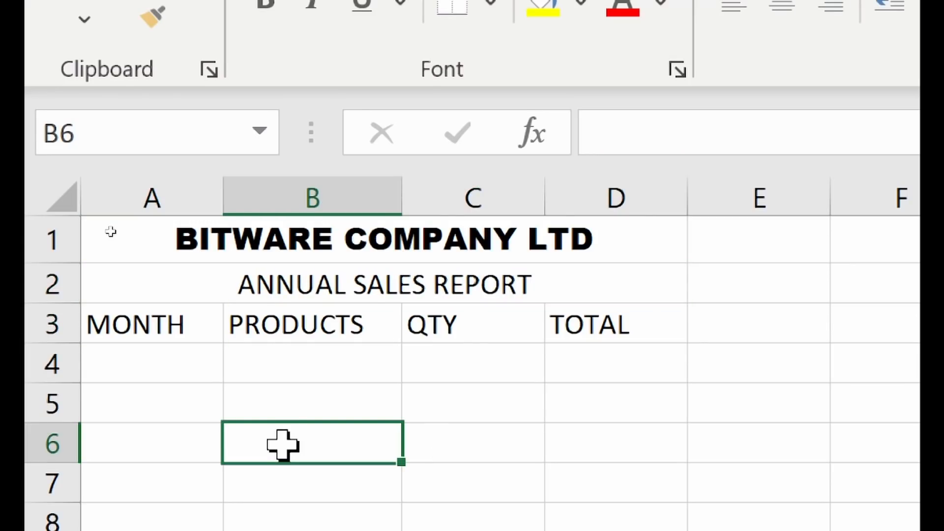
click(298, 274)
click(299, 241)
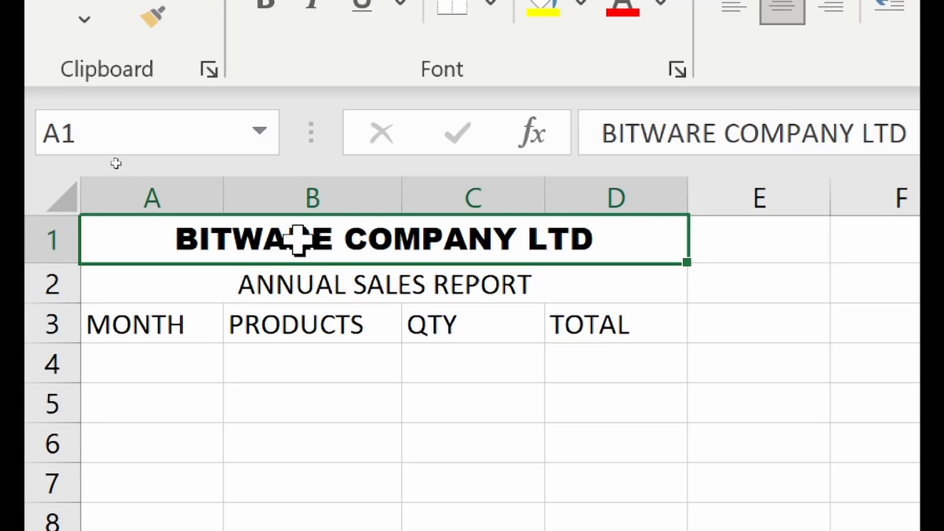
click(307, 286)
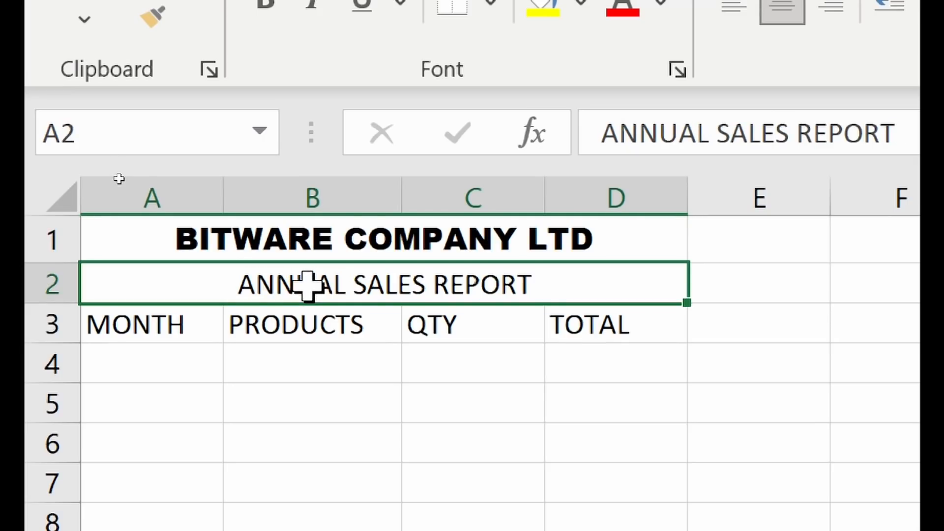
drag(168, 325, 606, 501)
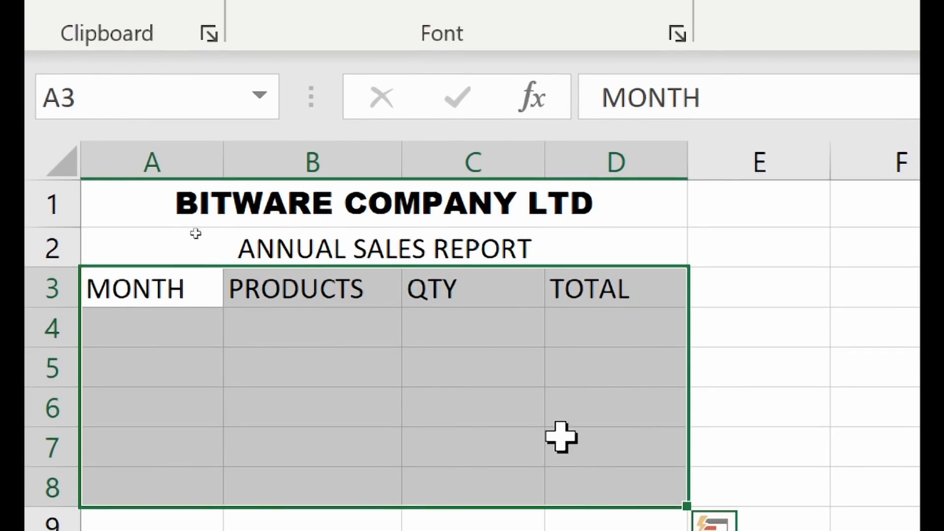
click(337, 235)
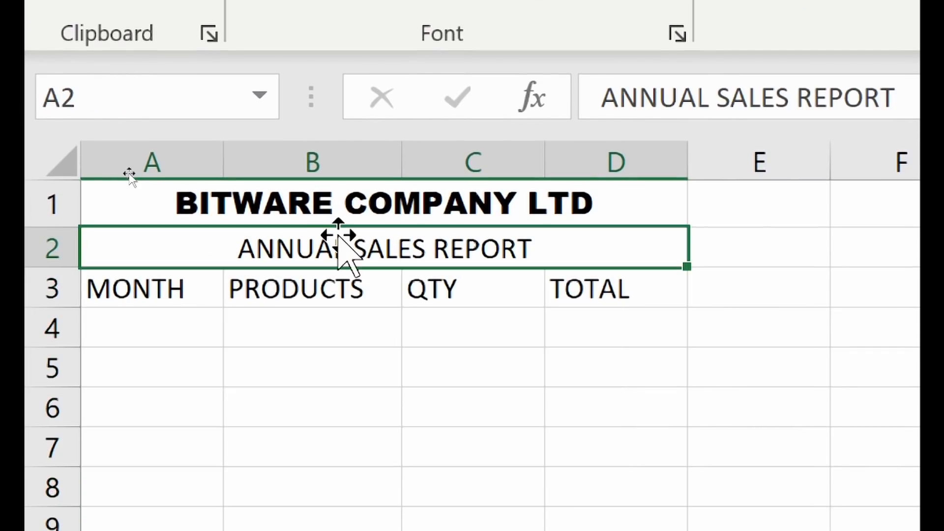
click(467, 298)
click(439, 386)
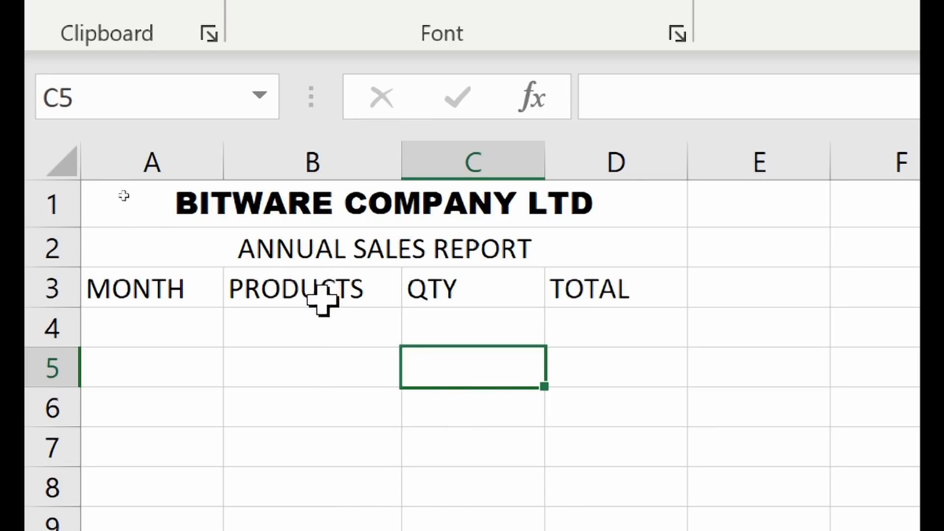
click(319, 329)
click(156, 304)
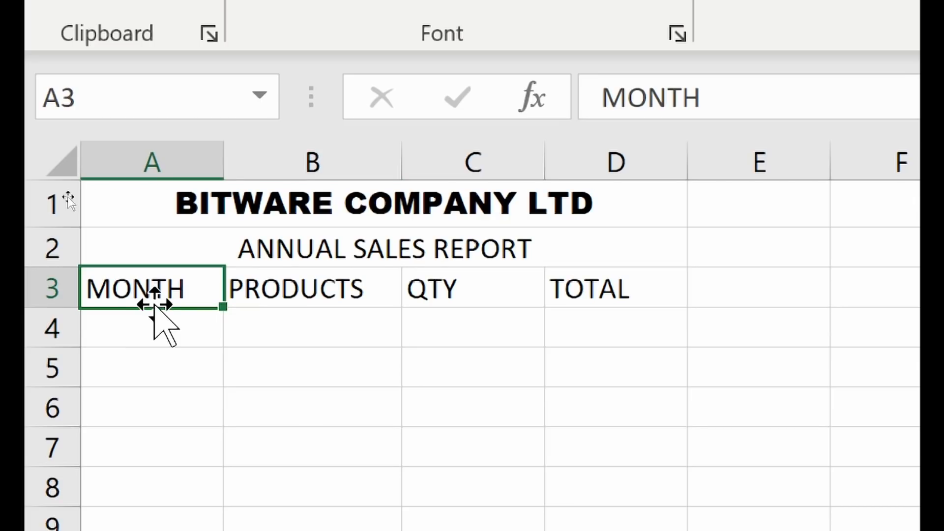
click(158, 324)
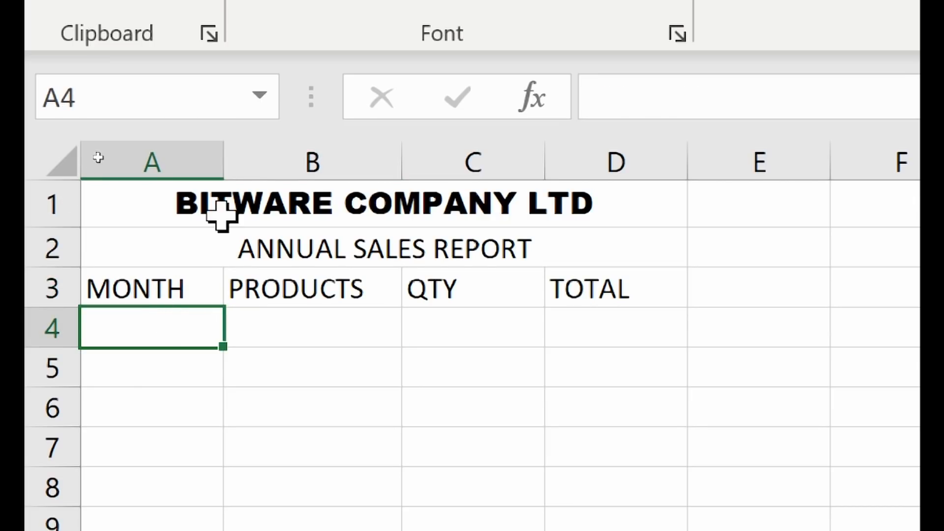
- Fill the merged company title cell A1 with a light blue theme color
click(246, 185)
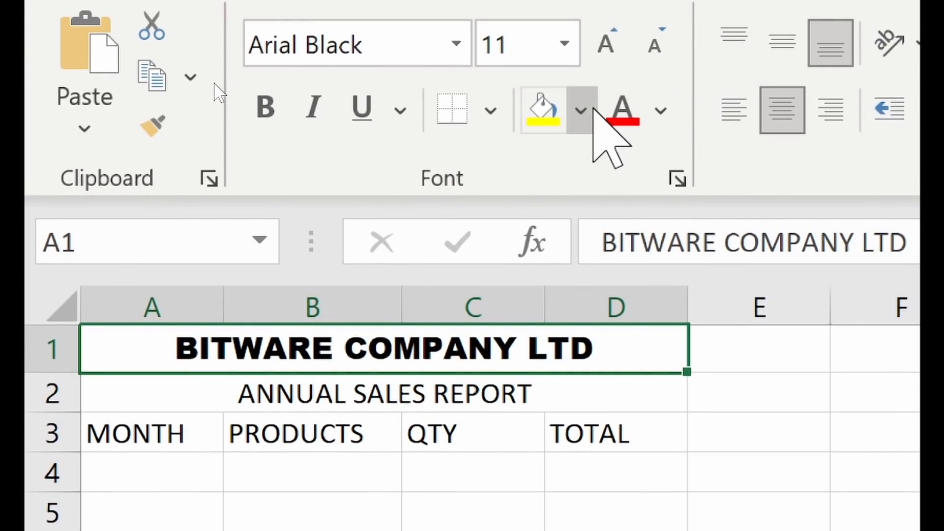
click(592, 109)
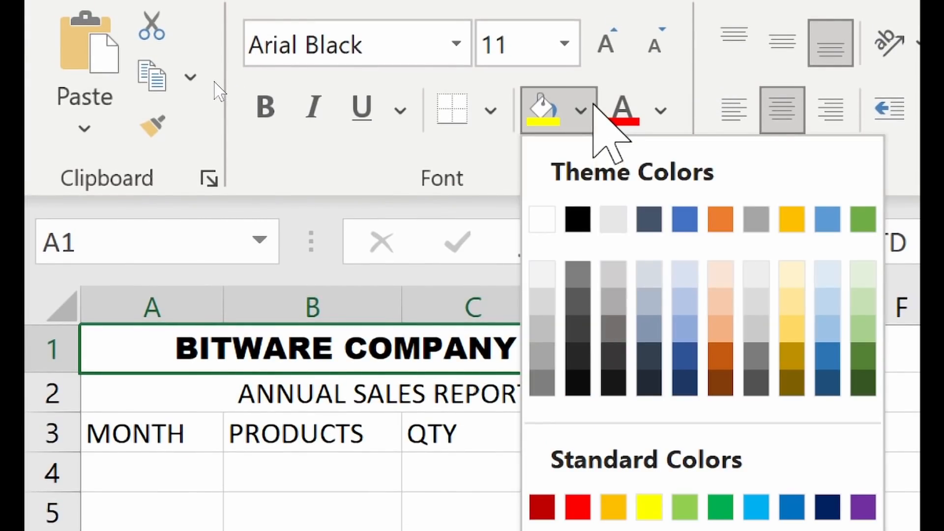
click(598, 80)
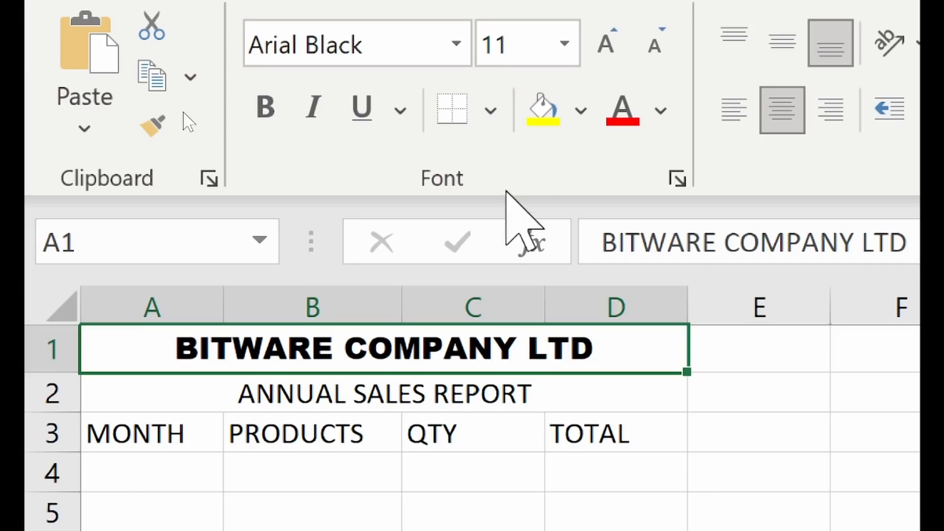
click(581, 112)
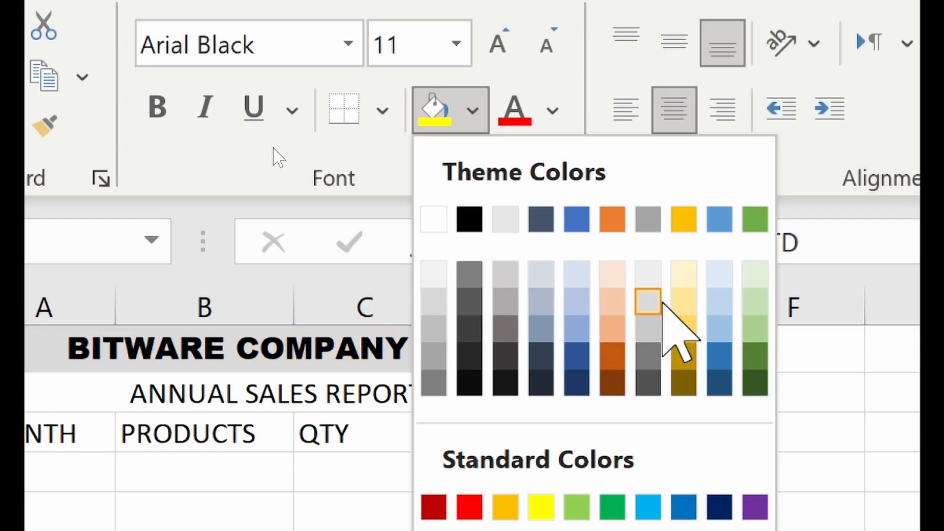
click(720, 303)
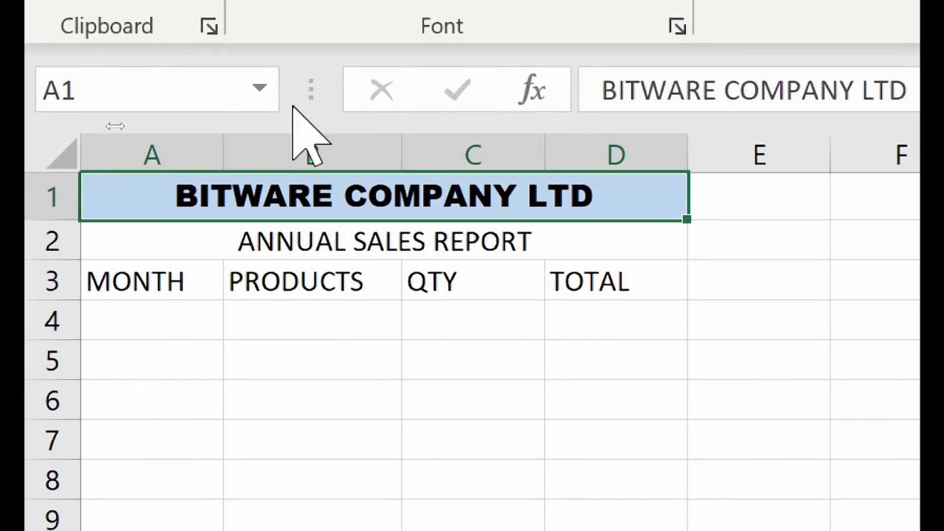
- Fill the ANNUAL SALES REPORT subtitle cell A2 with the lightest gold theme color
click(323, 246)
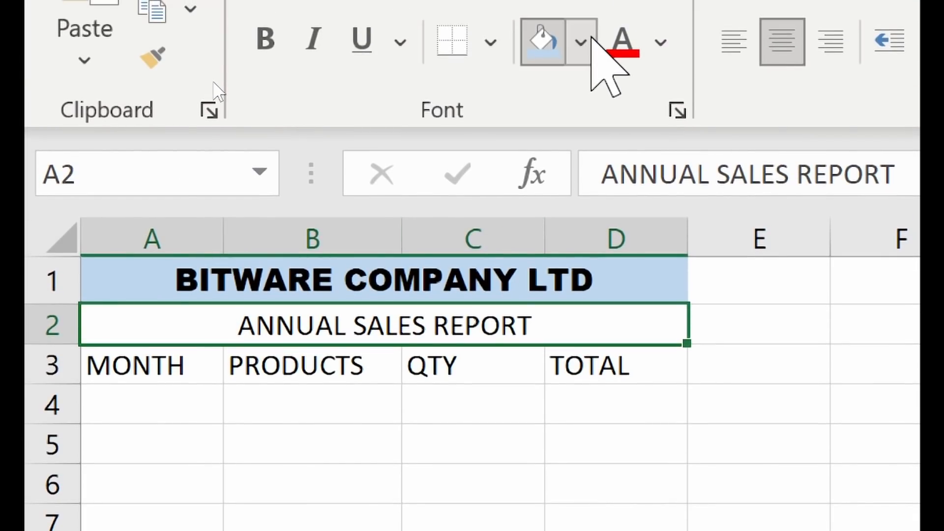
click(581, 38)
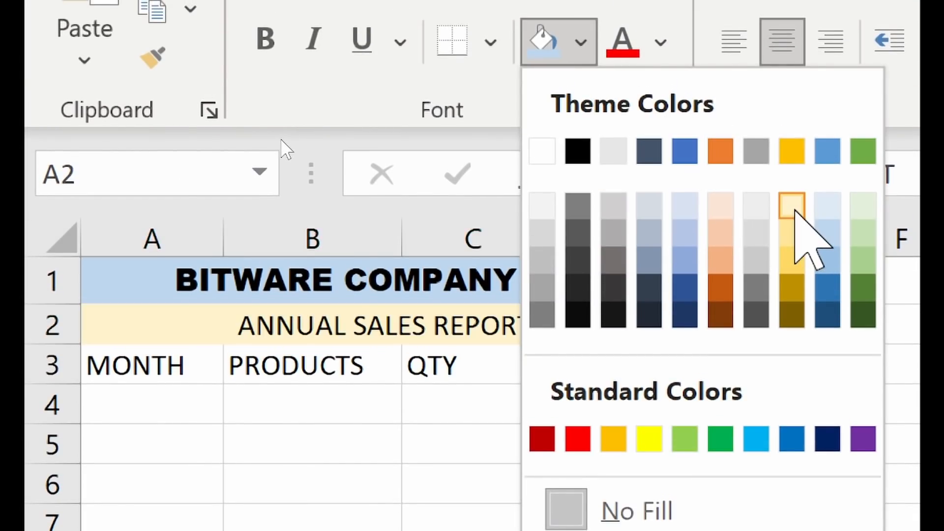
click(792, 207)
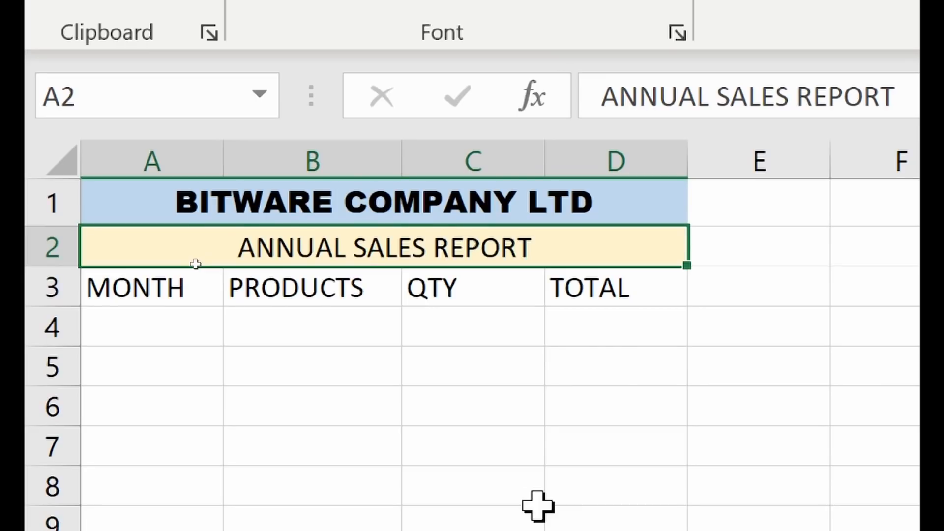
click(537, 504)
- Make the table headings in cells A3 to D3 bold
drag(186, 277, 558, 283)
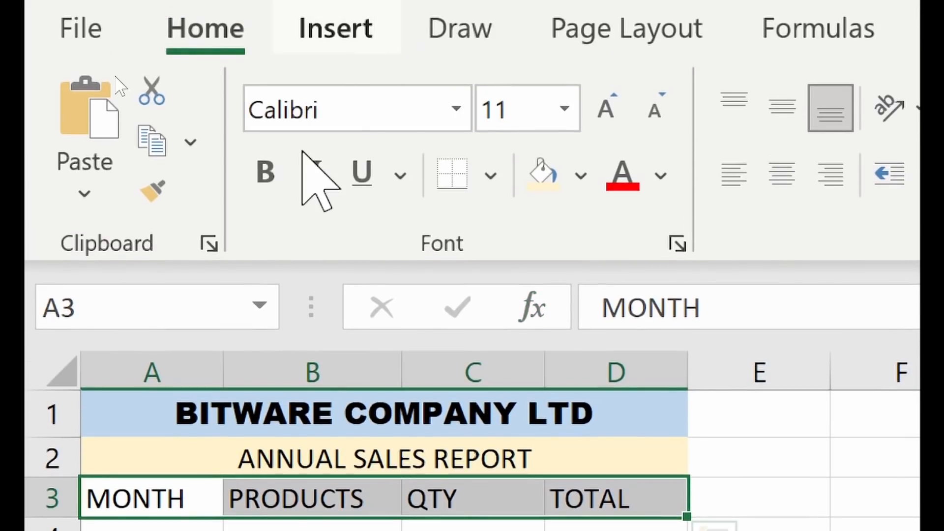
click(268, 170)
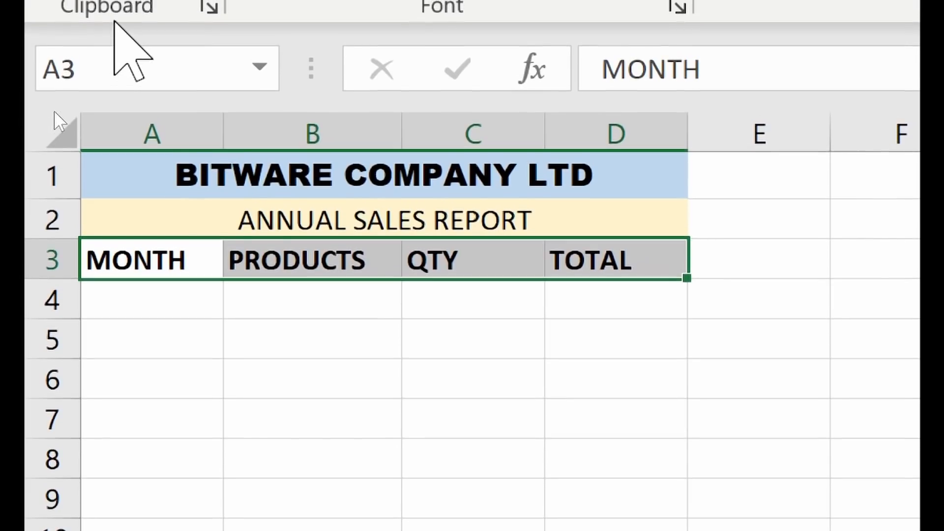
- Enter January and February in cells A4 and A5 and autofill the remaining months down to December in A15
click(171, 303)
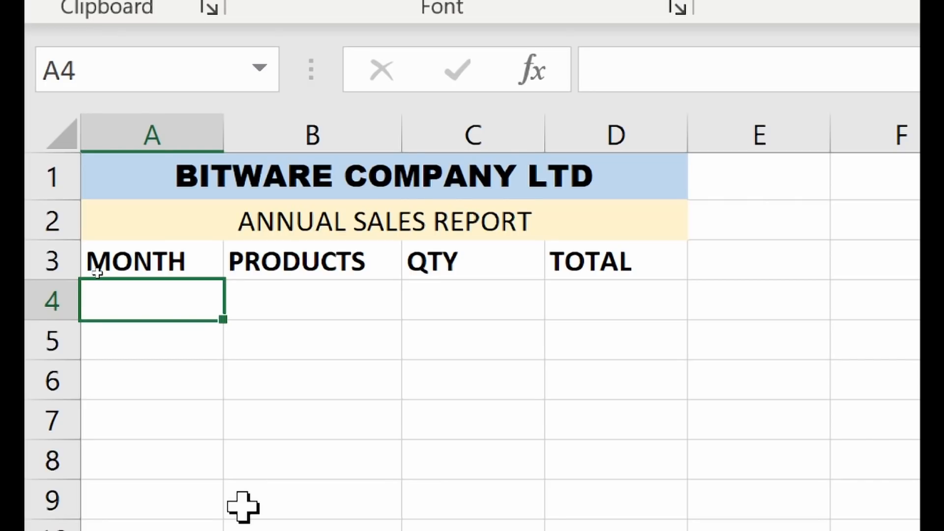
text(January)
key(Return)
text(FF)
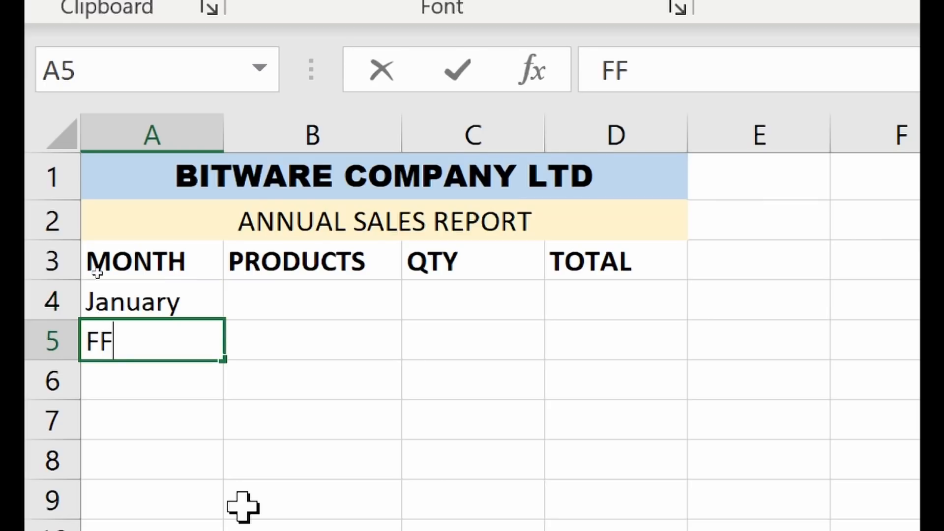
text(ebruary)
key(Return)
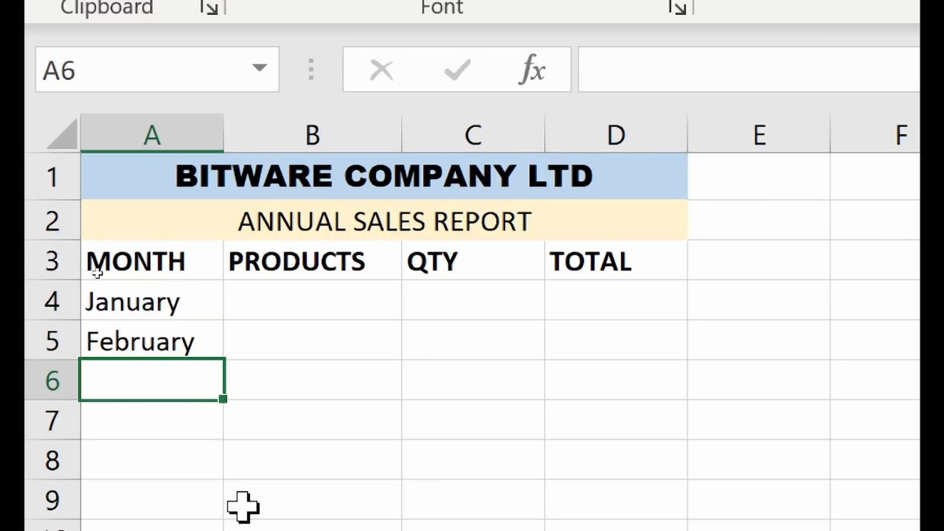
click(202, 347)
drag(226, 358, 226, 530)
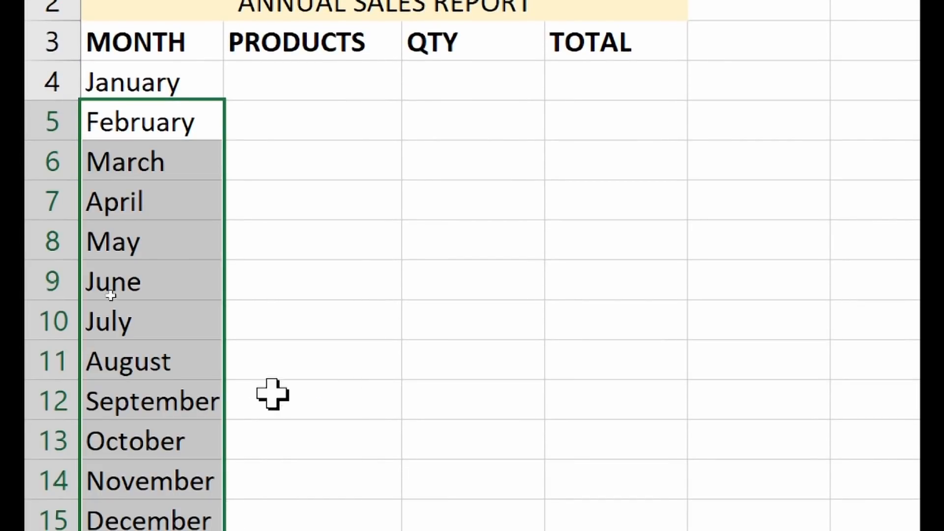
- List the products Milk, Beans, Sugar, Salt, Milo, Biscuit, Nido, Cowbell, Cerelac, Richoco, Choco Milo and Lipton in cells B4 to B15
click(305, 282)
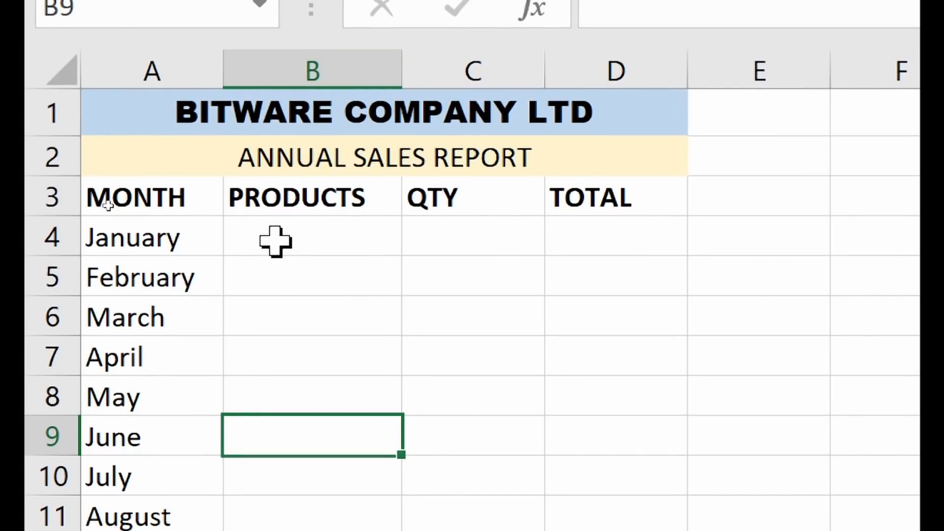
click(276, 240)
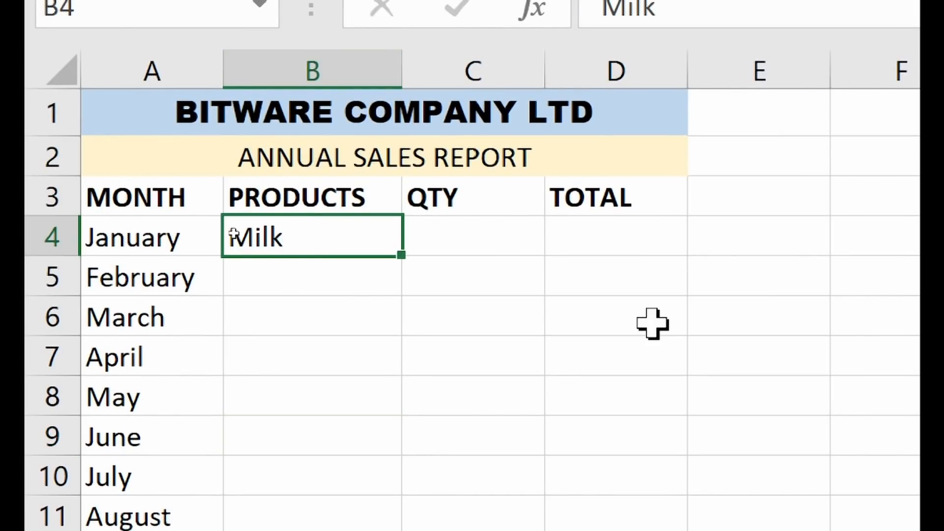
key(Down)
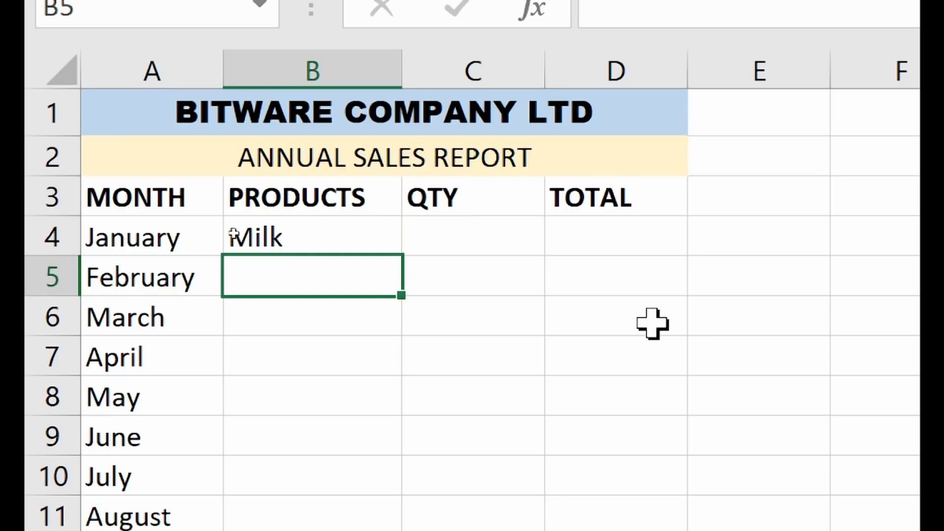
text(Be)
key(Return)
text(Sugar)
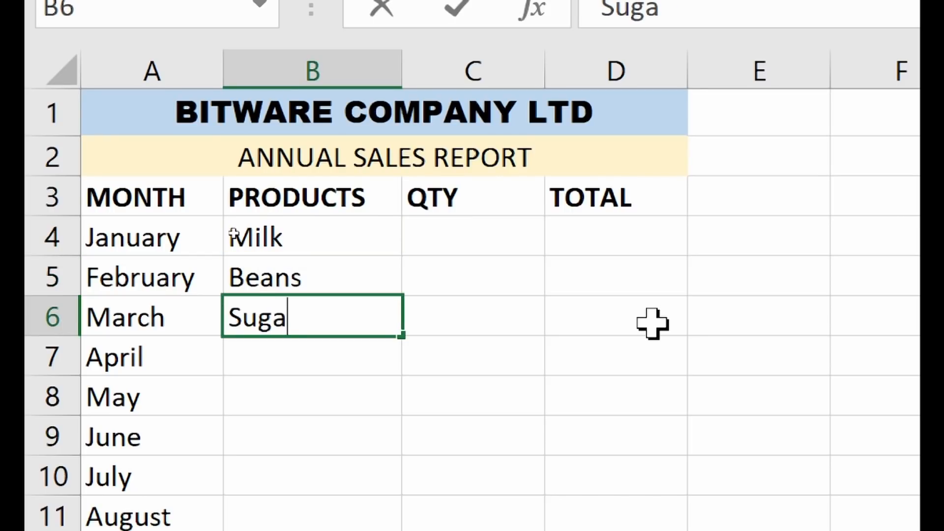
key(Return)
text(Salt)
key(Return)
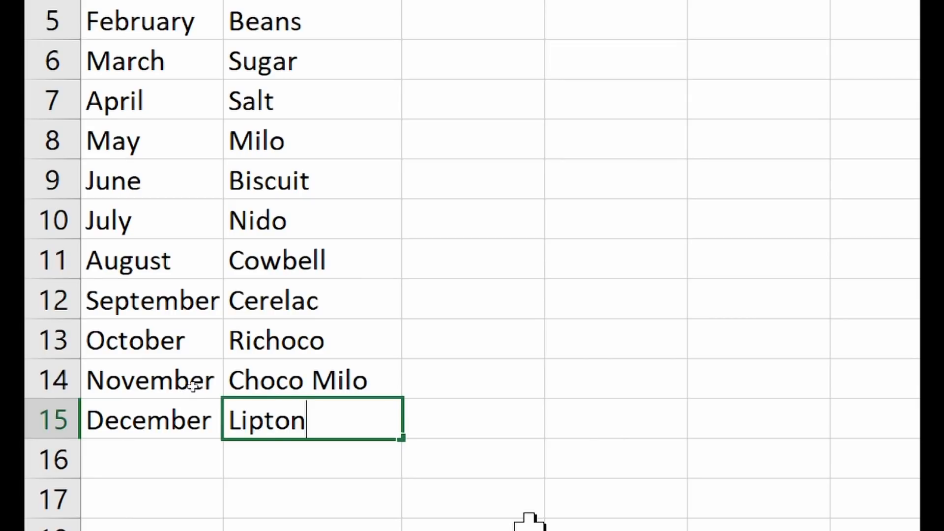
key(Return)
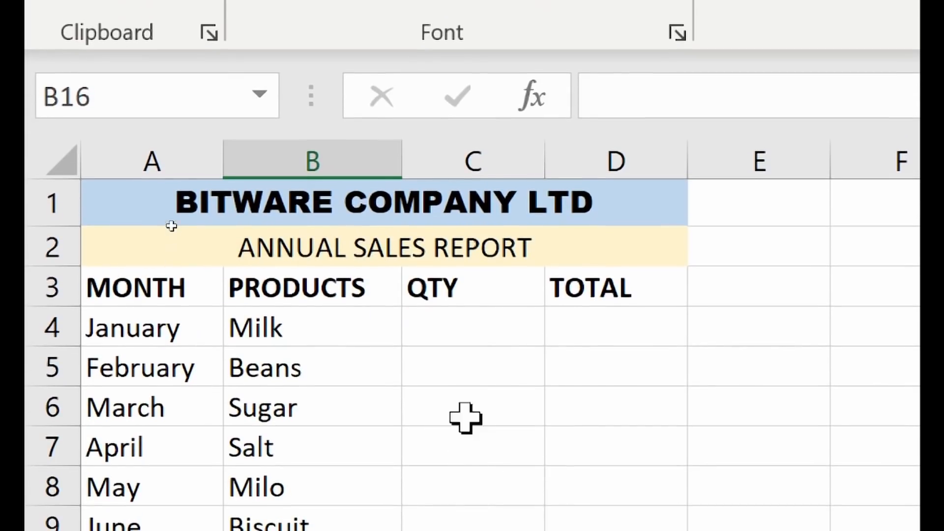
- Enter quantities 1 and 2 in cells C4 and C5 and autofill the series down to 12 in the December row
click(467, 329)
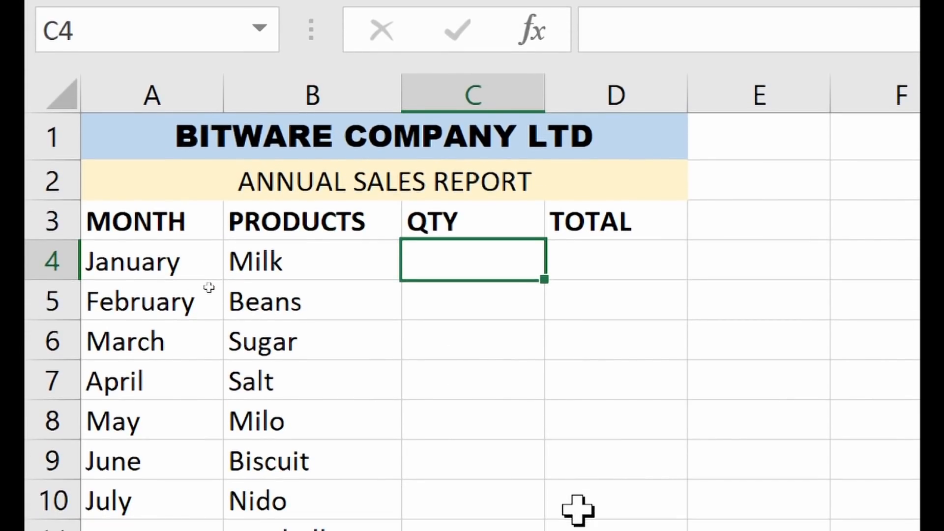
text(1)
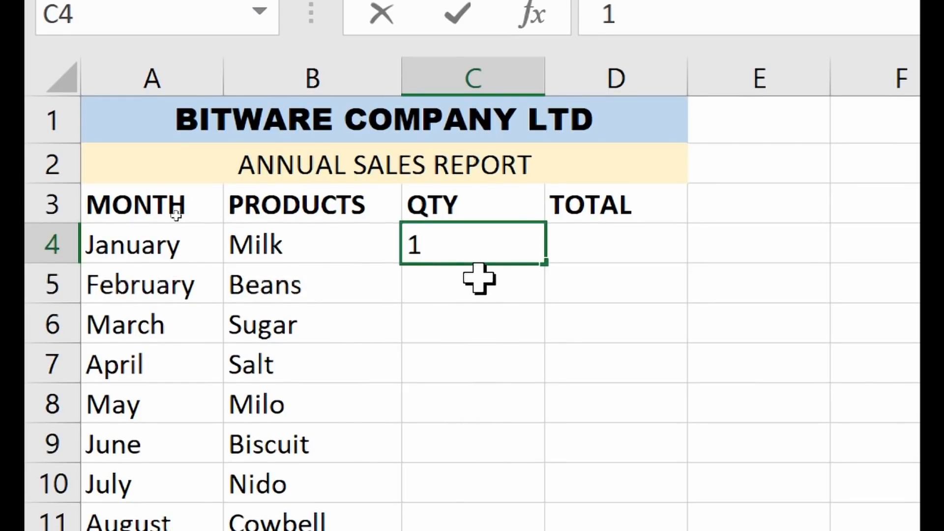
key(Return)
text(2)
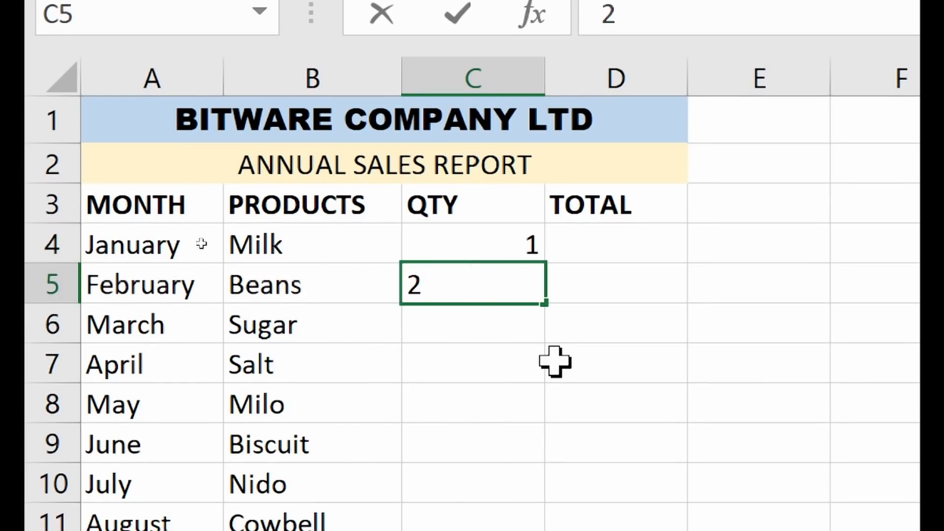
click(534, 362)
drag(522, 229, 545, 402)
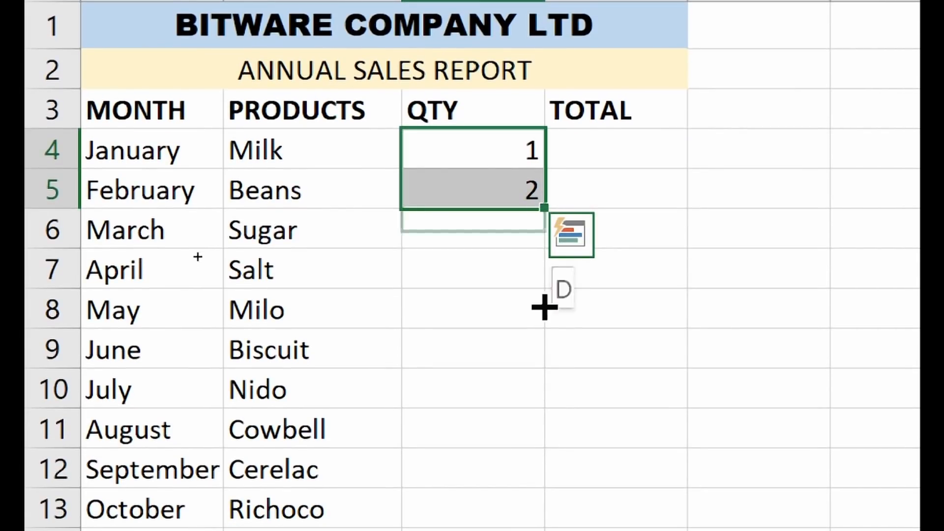
drag(544, 307, 518, 530)
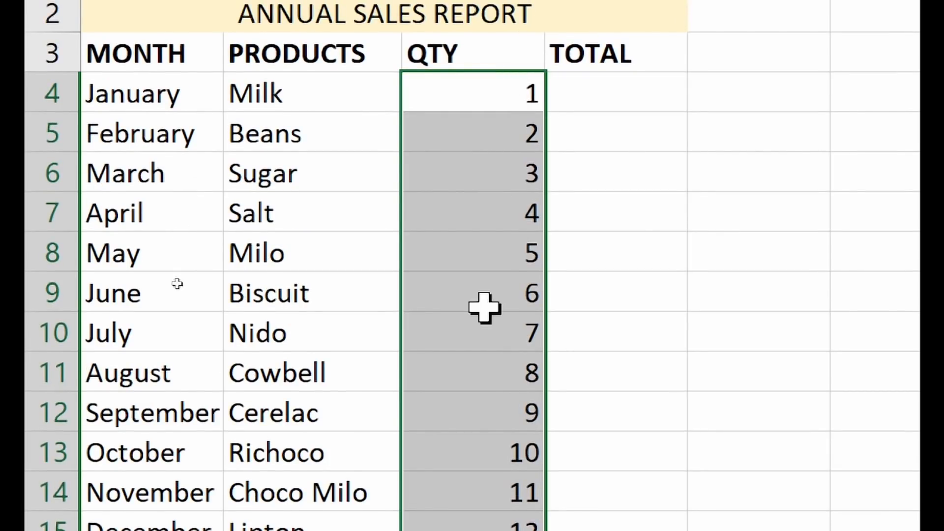
- Replace the TOTAL heading in cell D3 with PRICE
click(605, 229)
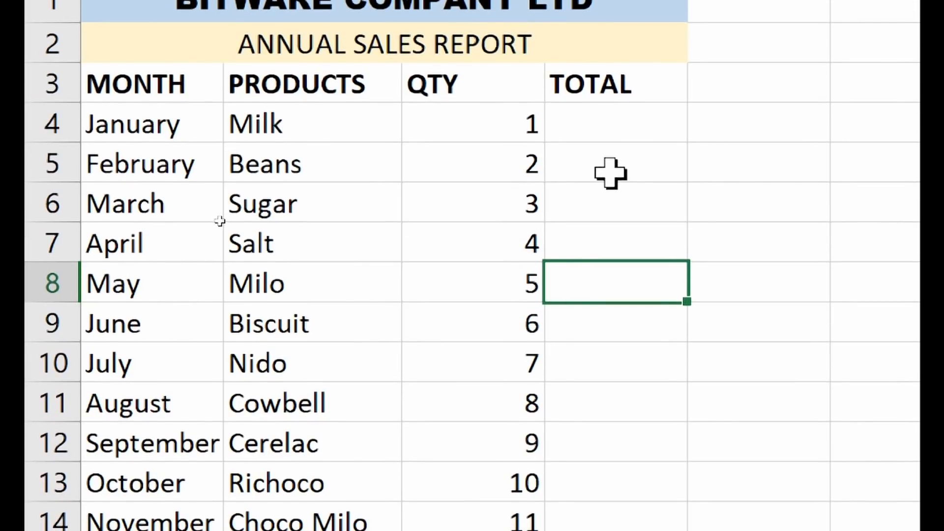
click(600, 130)
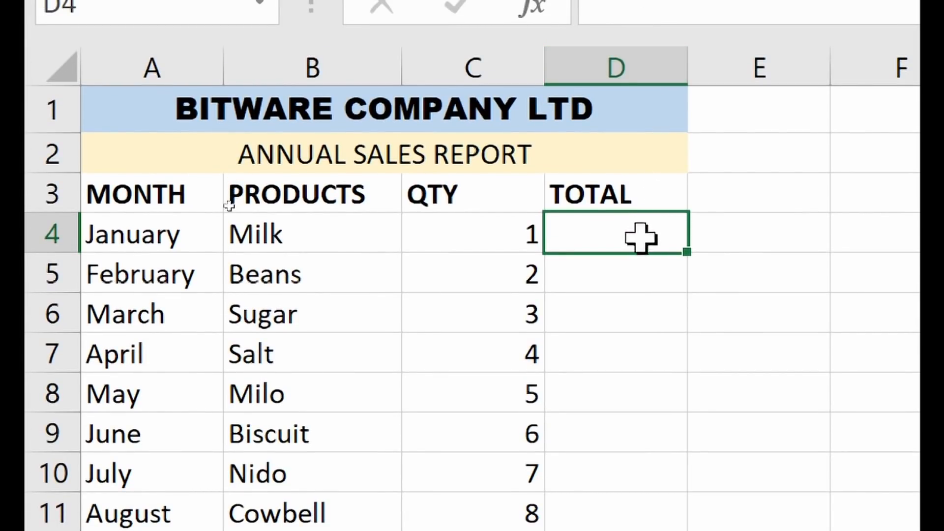
click(637, 194)
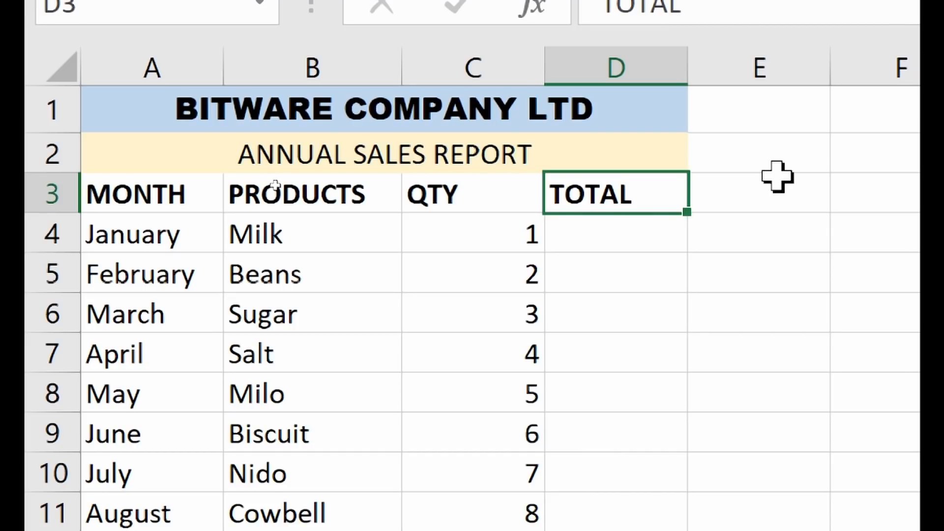
key(BackSpace)
key(BackSpace)
key(BackSpace)
key(BackSpace)
key(BackSpace)
text(UNI)
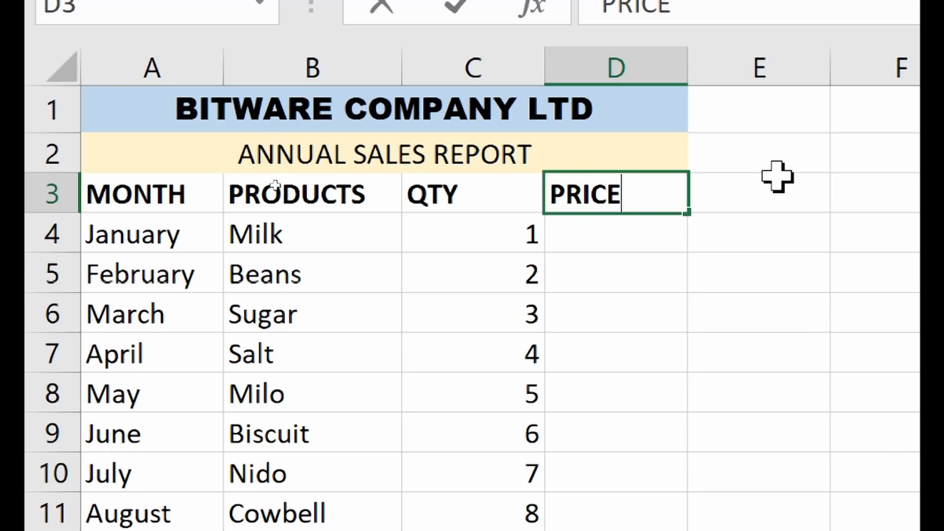
- Add a TOTAL heading in cell E3, next to the PRICE heading
click(777, 177)
text(TOTAL)
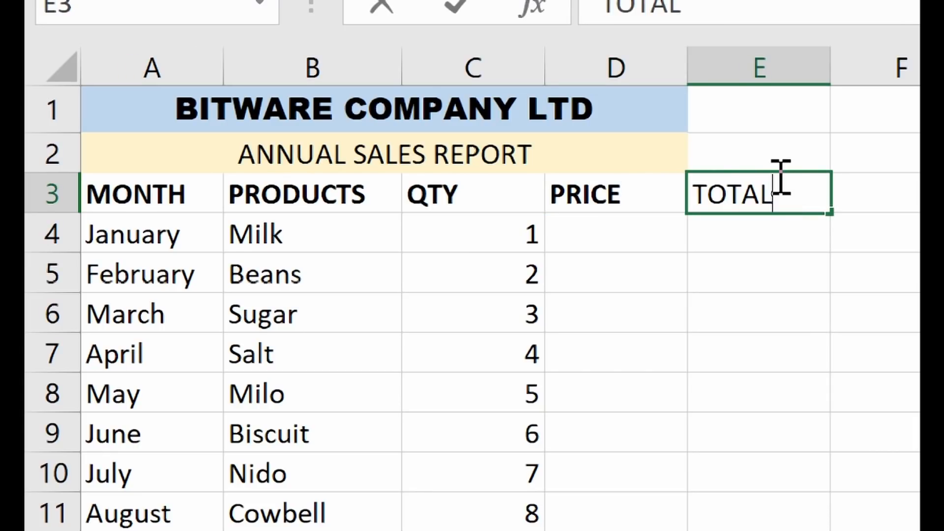
key(Return)
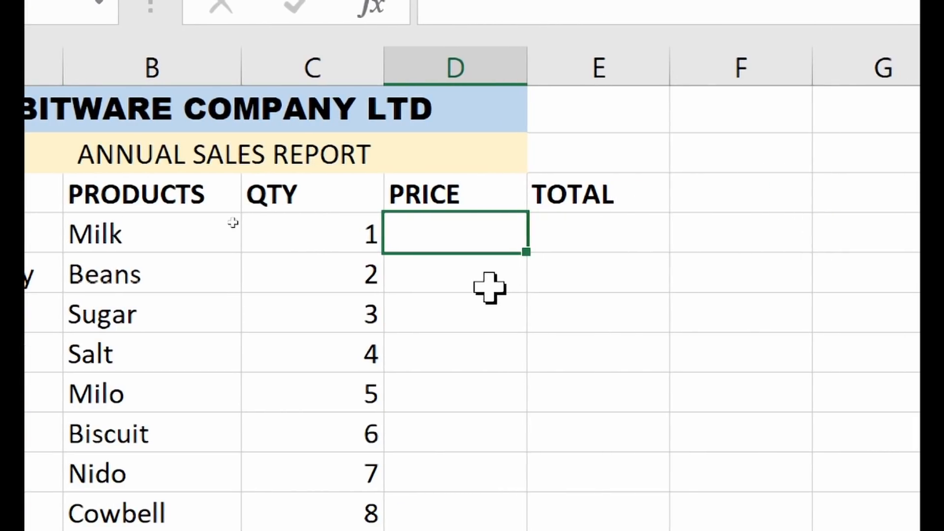
click(453, 276)
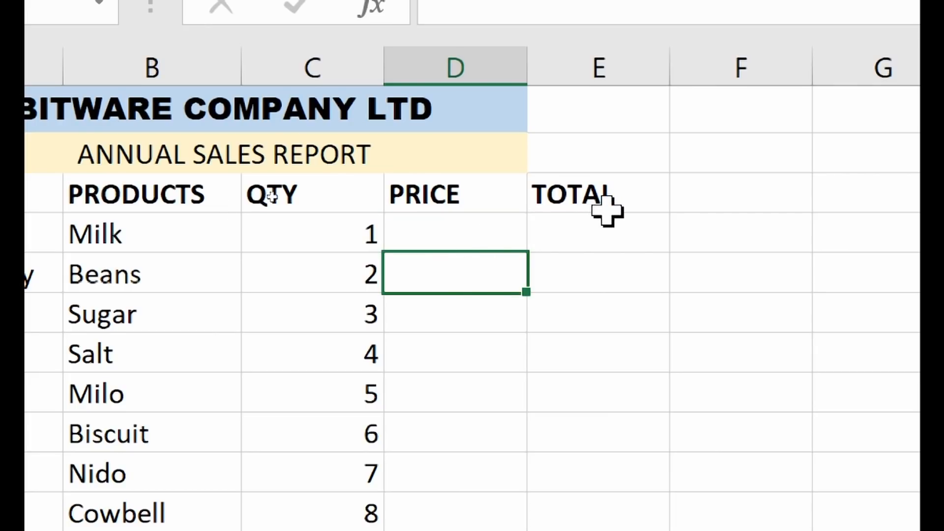
click(470, 232)
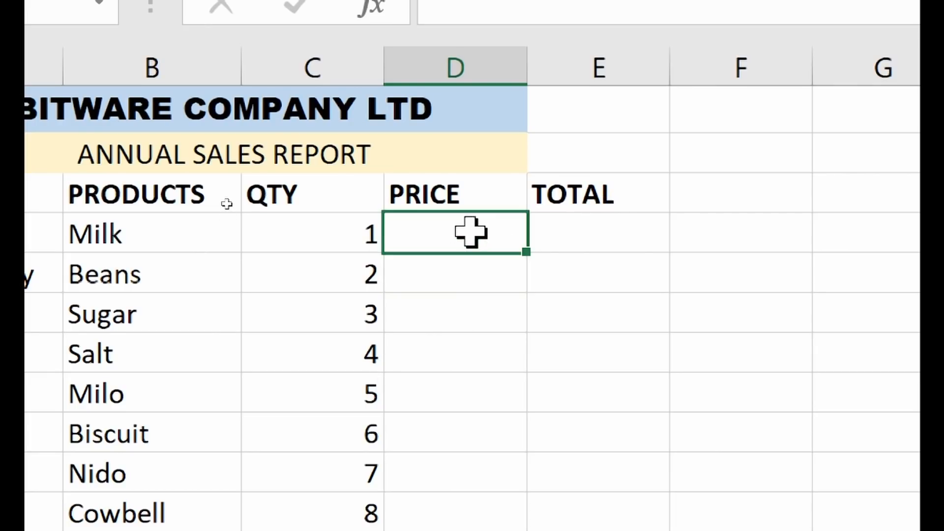
click(624, 196)
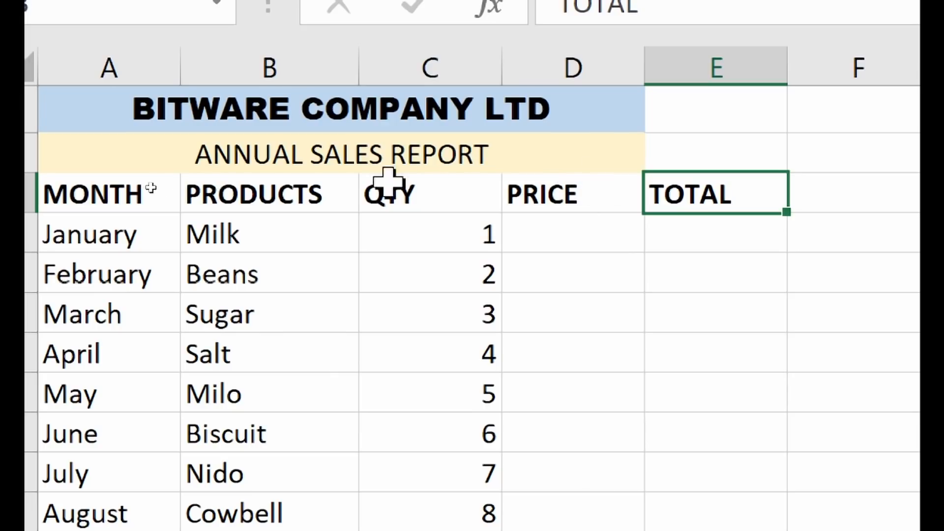
- Unmerge the BITWARE COMPANY LTD title across A1 to D1 and check the separate cells in row 1
click(484, 112)
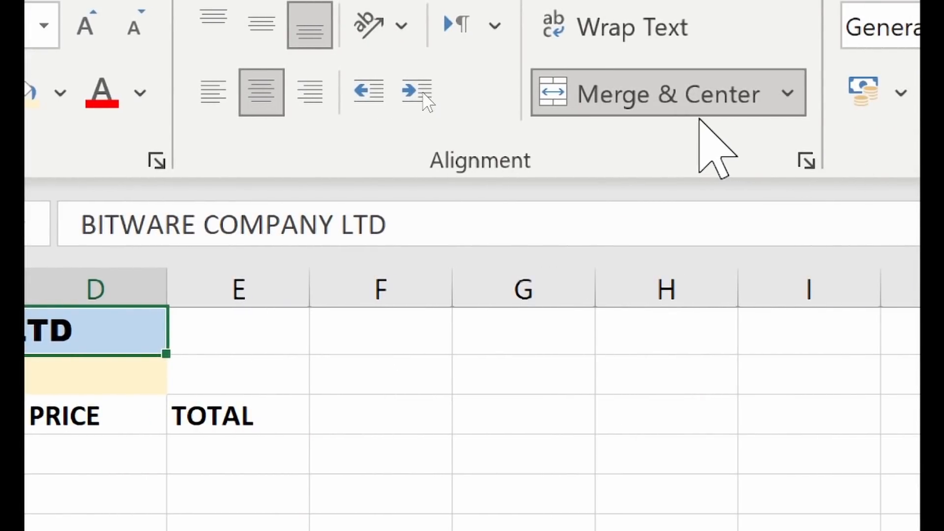
click(670, 101)
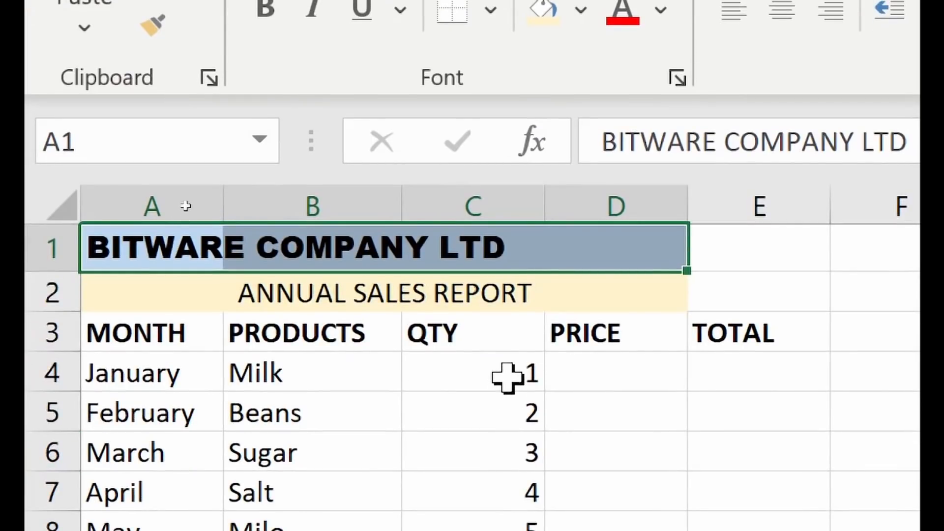
click(506, 376)
click(462, 253)
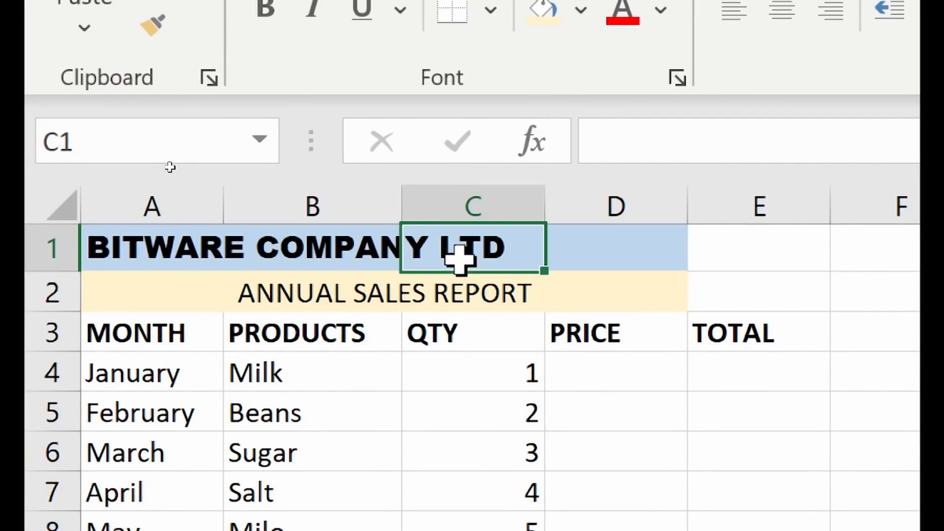
click(344, 259)
click(625, 241)
click(506, 247)
click(362, 244)
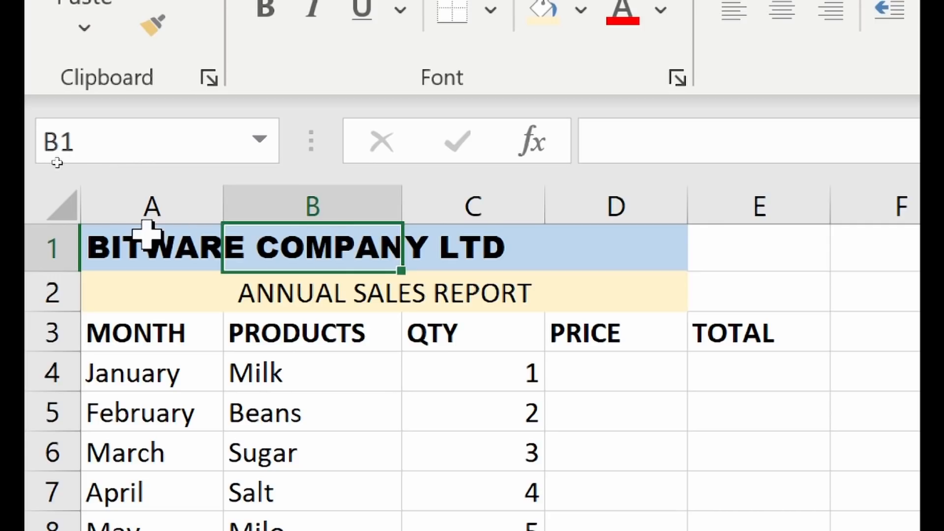
- Merge and center the company title across cells A1 to E1
click(99, 249)
drag(305, 250, 747, 227)
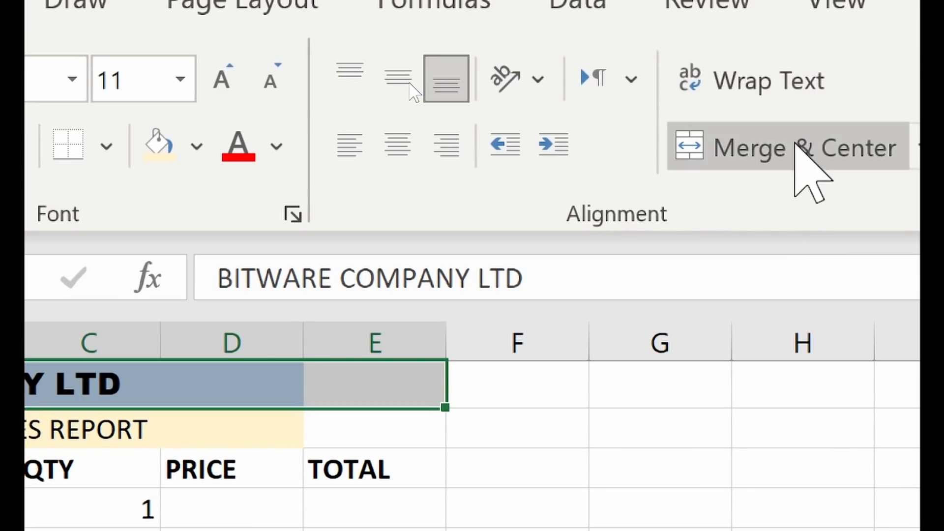
click(797, 145)
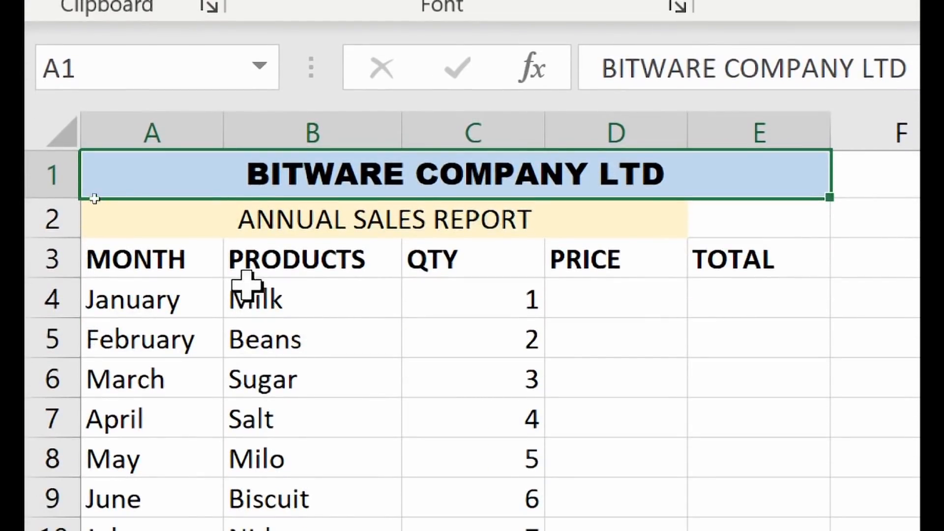
- Unmerge the ANNUAL SALES REPORT subtitle across cells A2 to D2
click(219, 233)
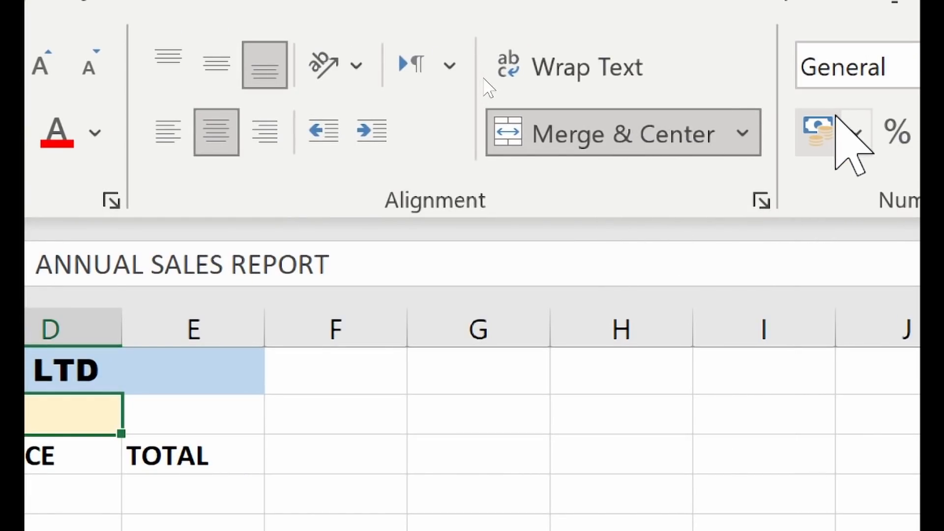
click(743, 134)
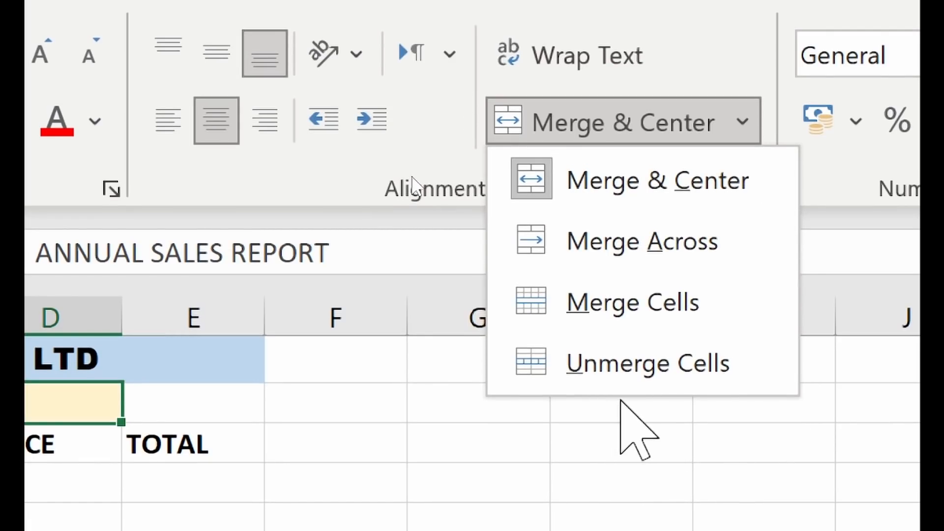
click(640, 377)
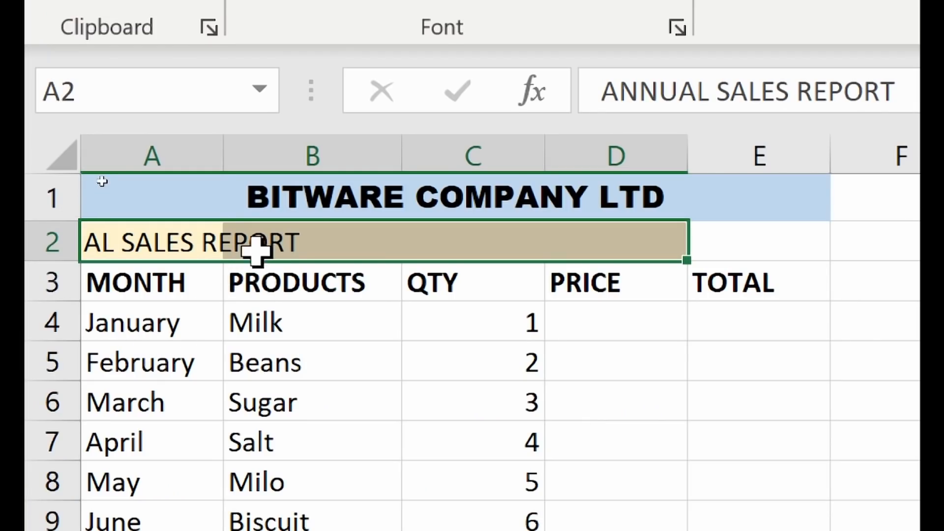
- Merge and center the ANNUAL SALES REPORT subtitle across cells A2 to E2
click(256, 248)
click(172, 246)
drag(134, 241, 705, 231)
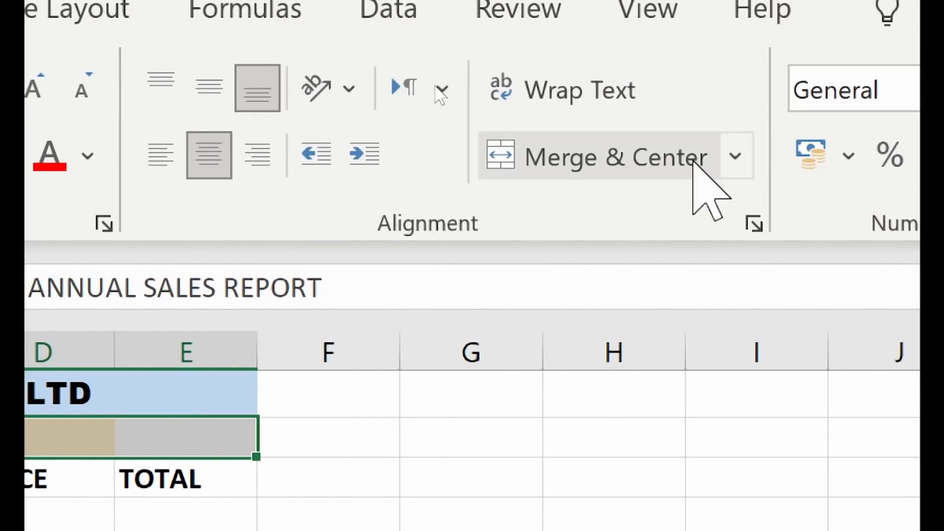
click(693, 162)
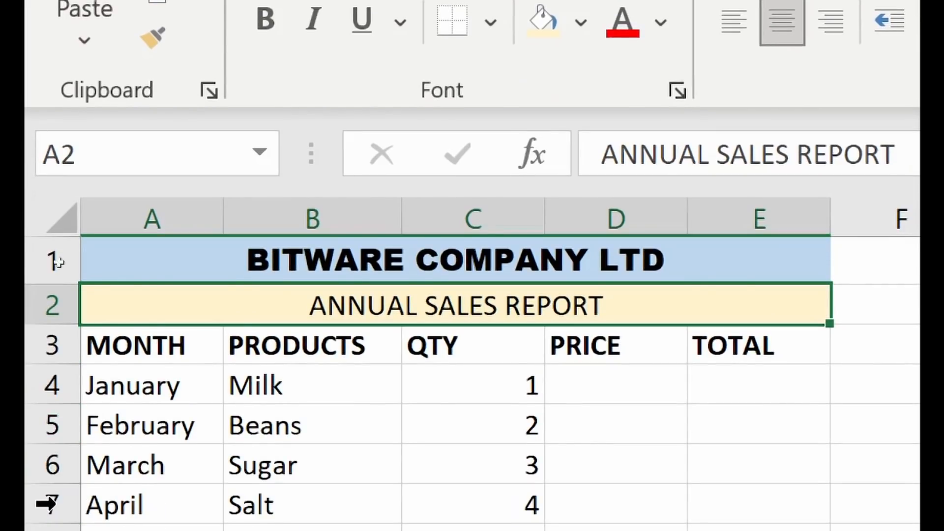
- Enter prices 20 and 19 in cells D4 and D5 and continue the series down to the December row
click(647, 476)
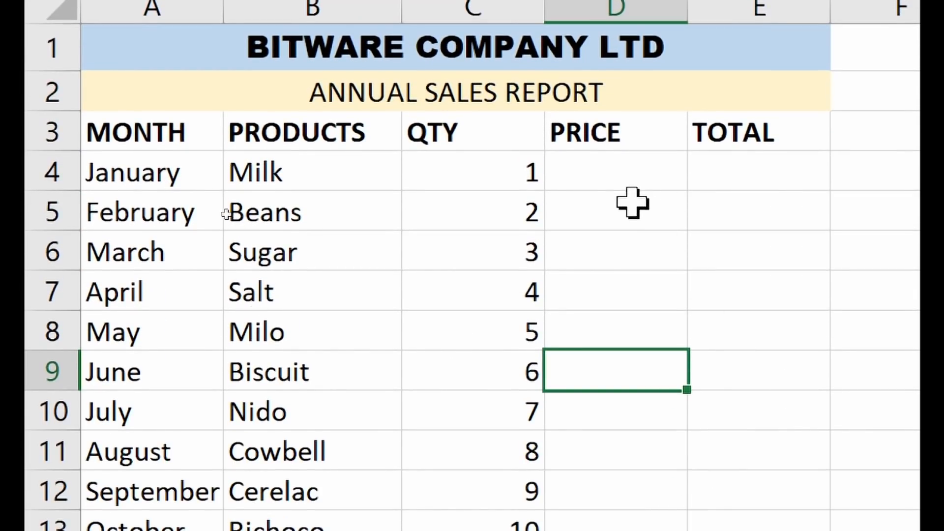
click(622, 275)
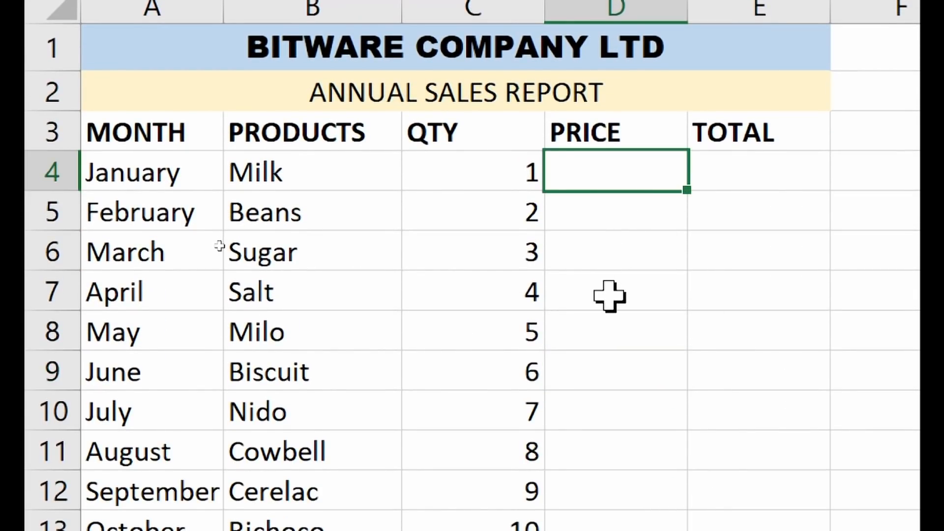
key(Return)
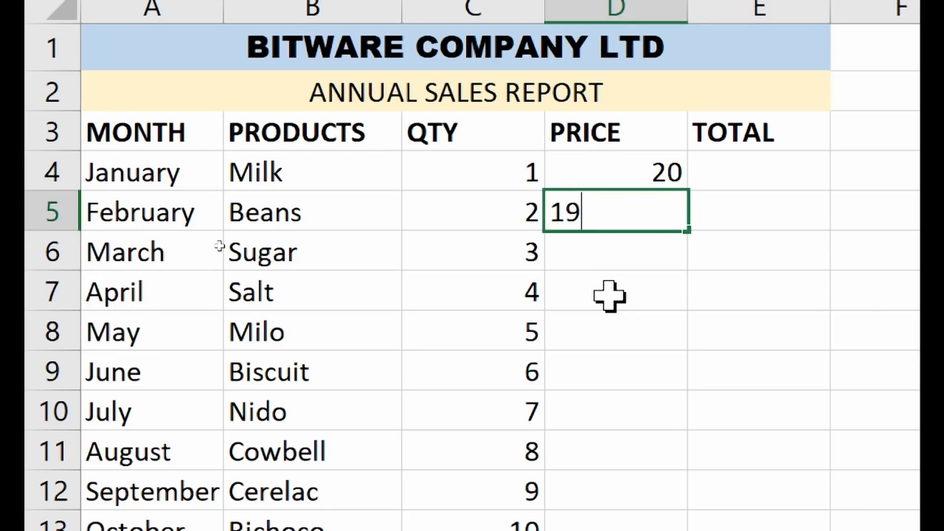
key(Return)
drag(639, 181, 647, 204)
drag(685, 238, 664, 497)
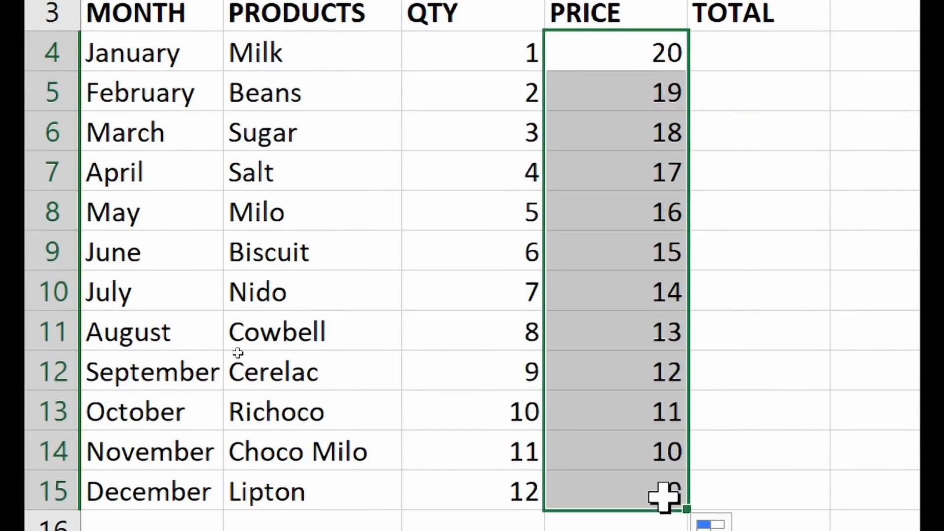
click(773, 185)
- Replace the first two prices with 180 and 175 and refill the PRICE series down to the December row
click(658, 63)
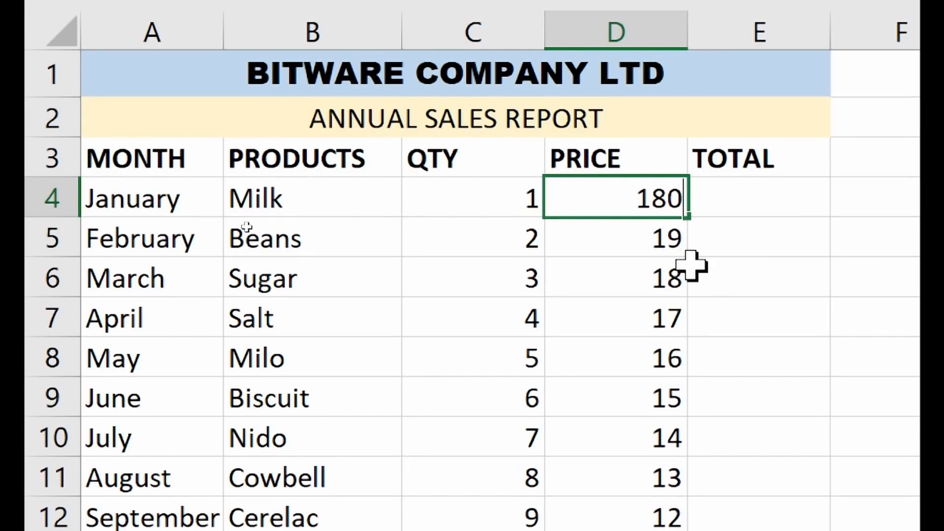
key(Down)
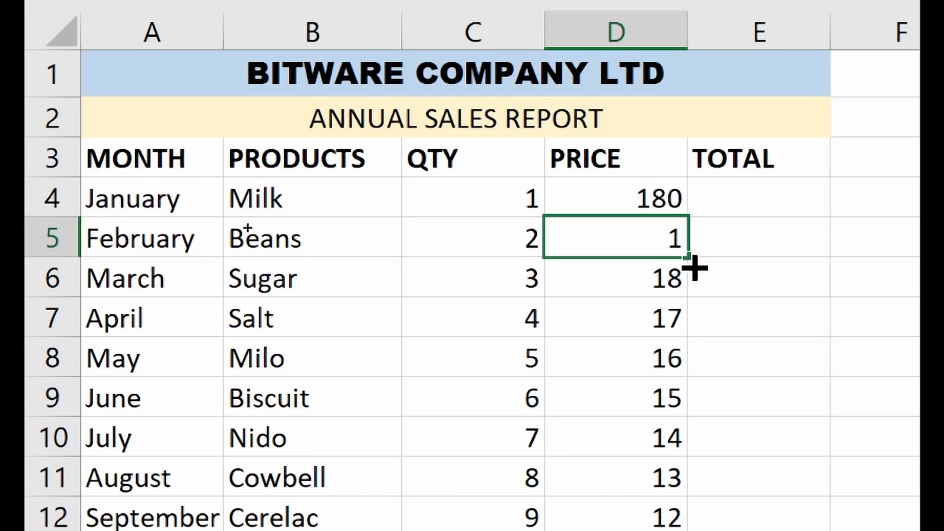
key(Return)
drag(642, 192, 647, 225)
drag(690, 256, 657, 478)
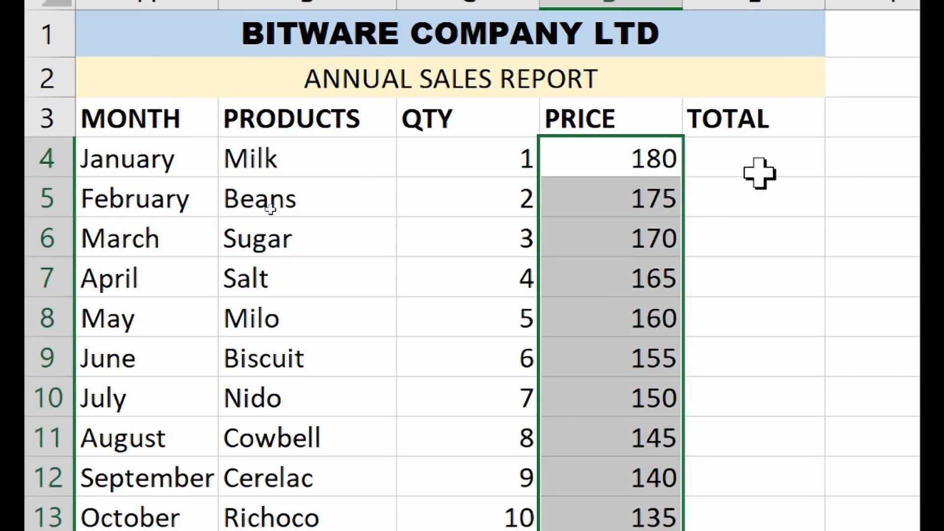
click(763, 30)
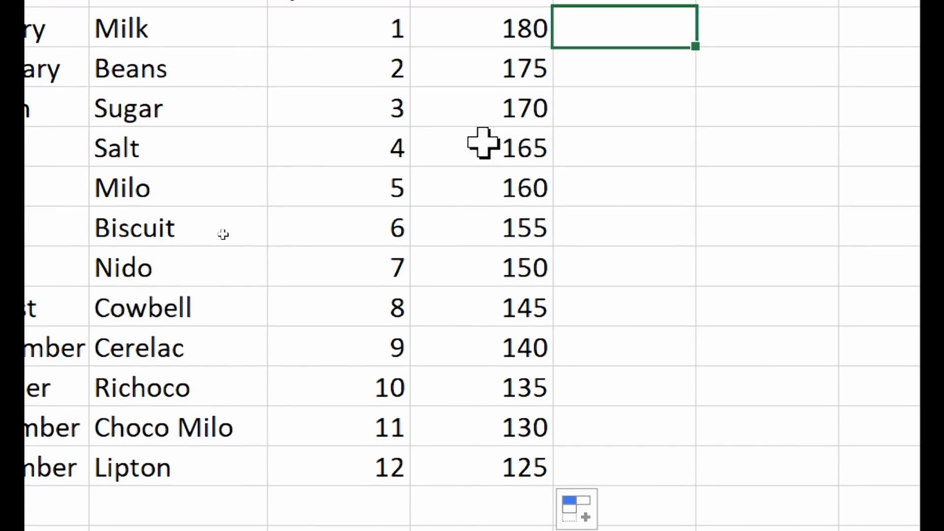
- Apply the comma number style to the prices in cells D4 to D15
drag(508, 178, 505, 216)
drag(501, 519, 497, 516)
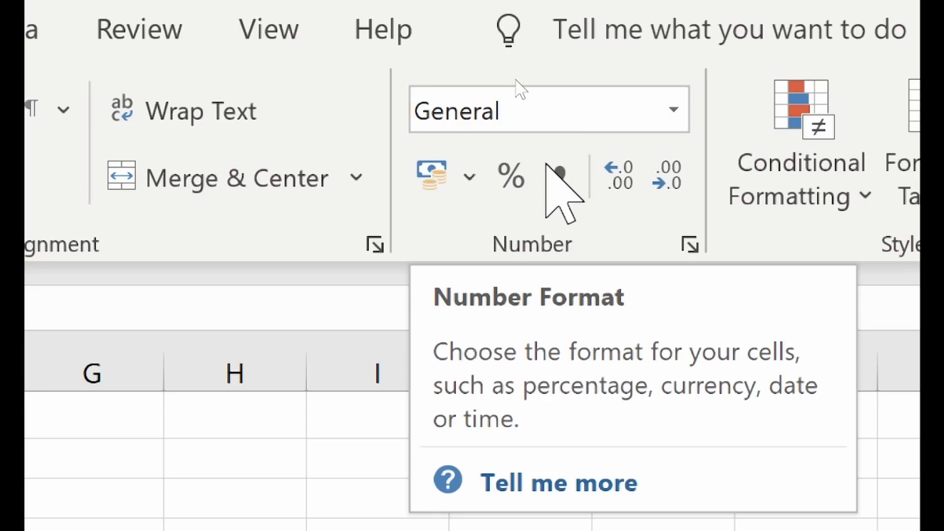
click(558, 173)
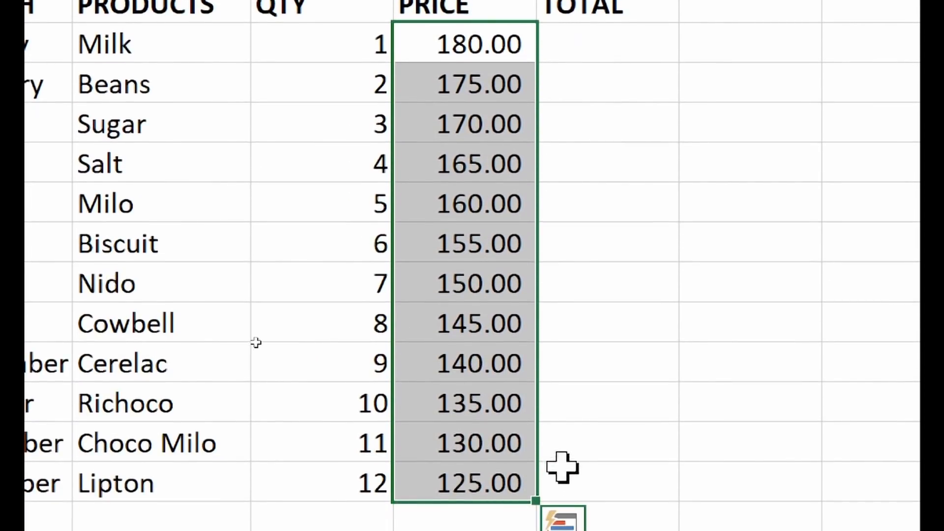
click(579, 269)
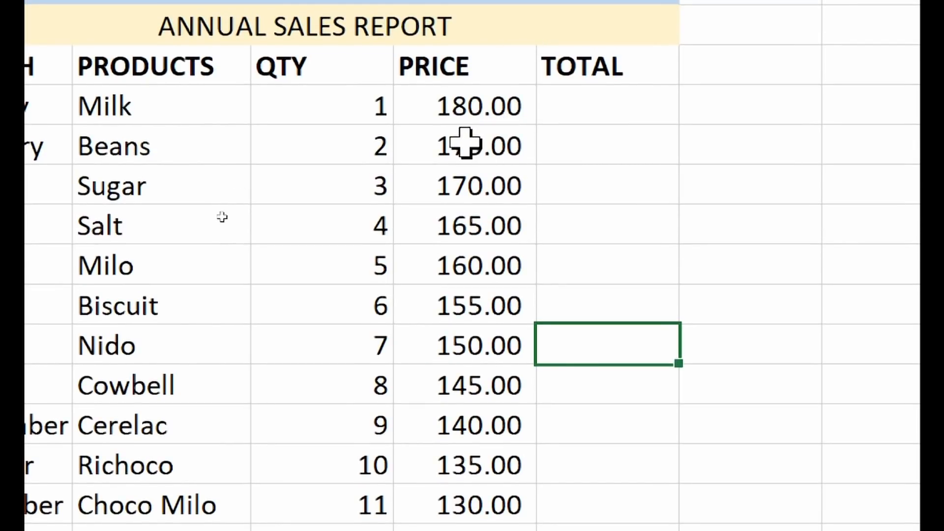
- Set the Milk price to 1800 and the Beans price to 1750, and continue the series down to the Lipton row
click(456, 114)
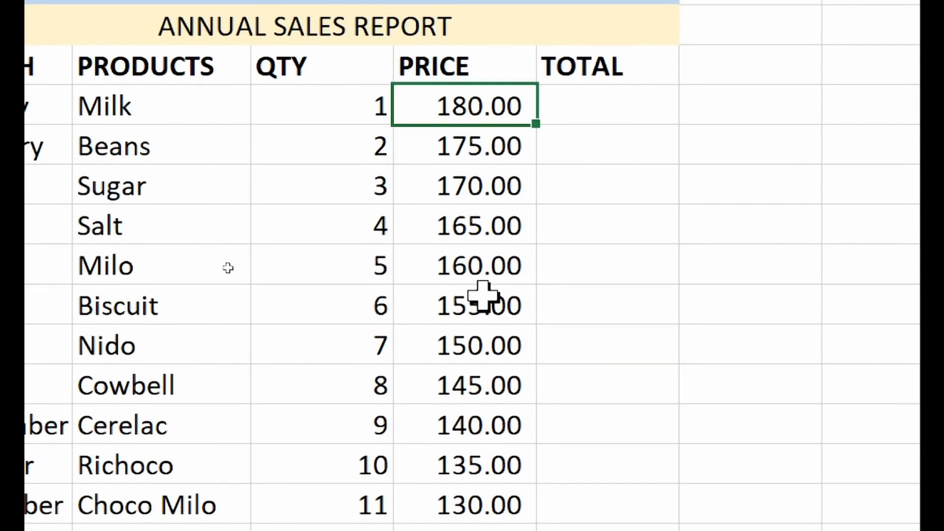
text(1)
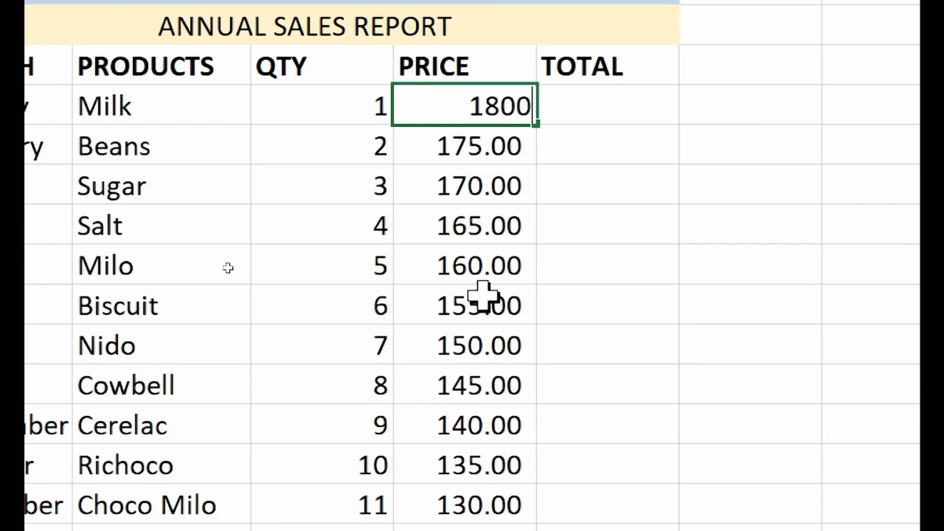
key(Return)
click(482, 102)
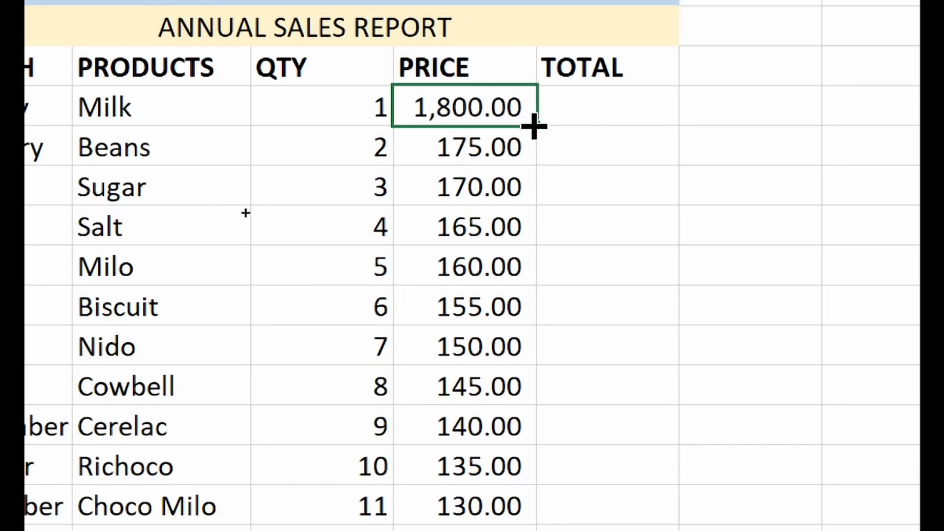
click(473, 144)
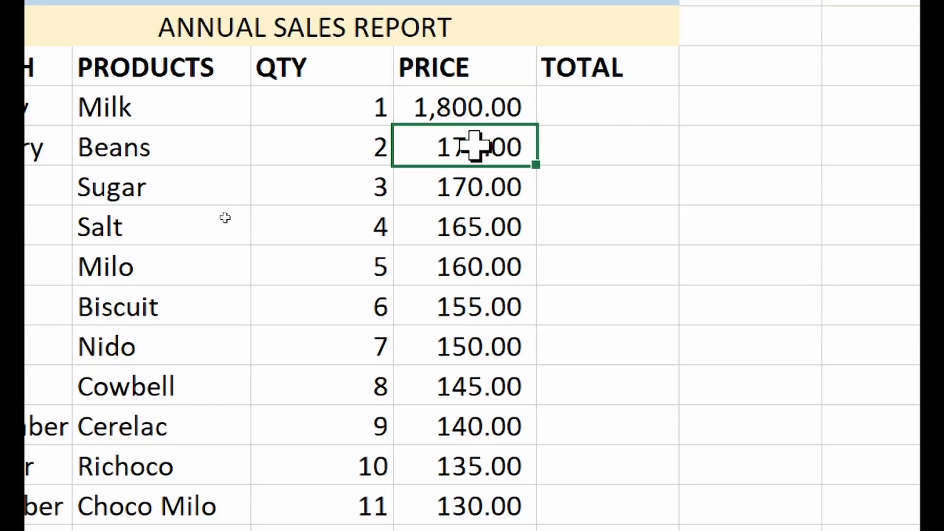
text(1)
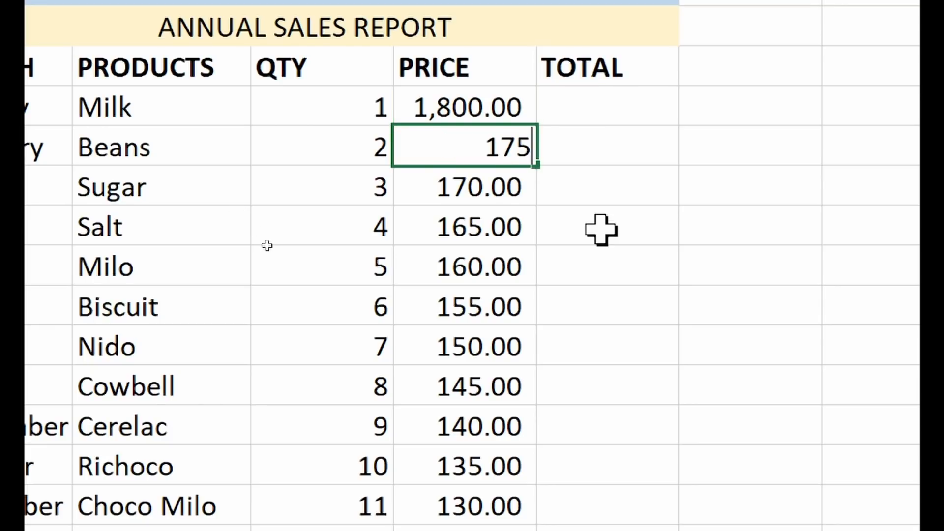
key(Return)
click(500, 150)
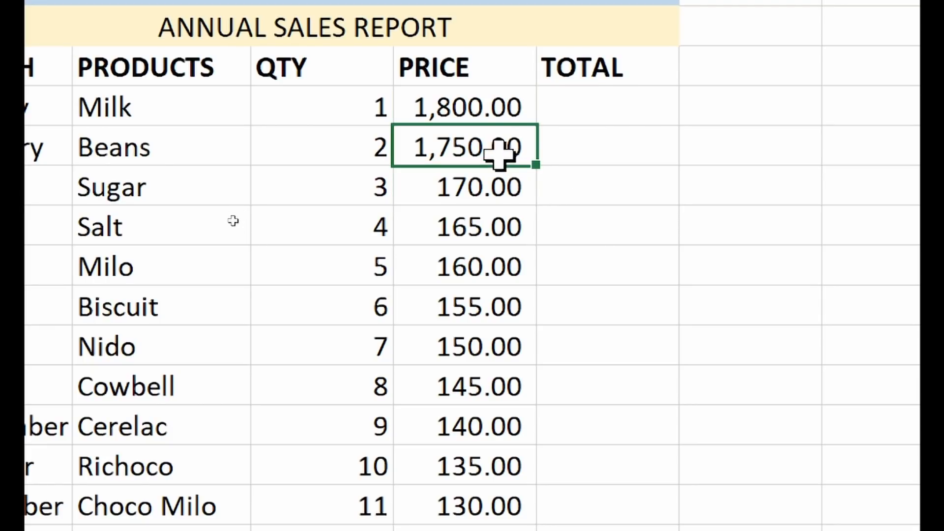
drag(501, 109, 525, 469)
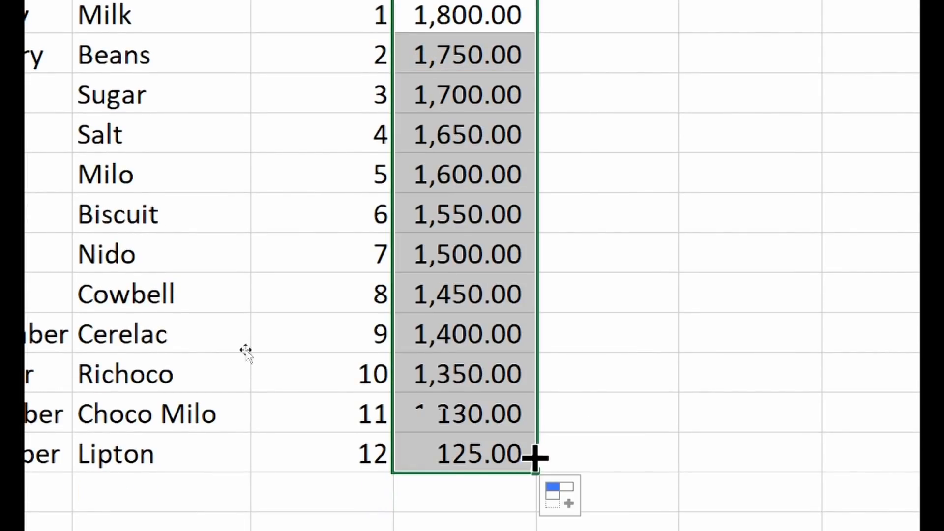
click(496, 344)
- Widen column D slightly to give the PRICE values more room
scroll(580, 255, up, 2)
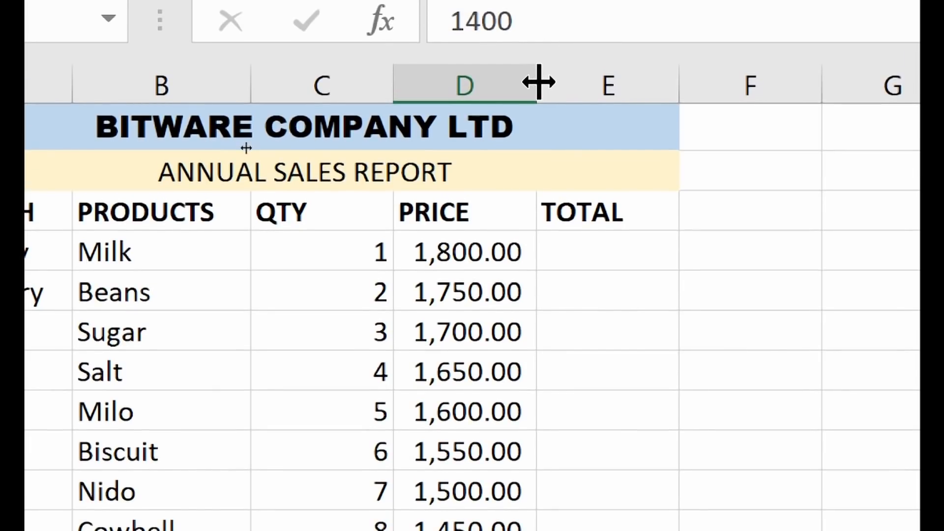
drag(537, 83, 561, 85)
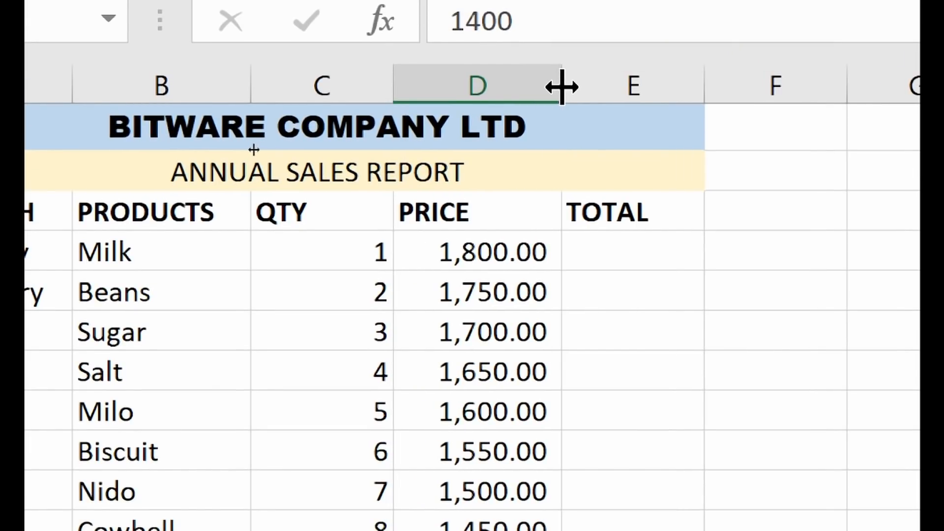
click(492, 268)
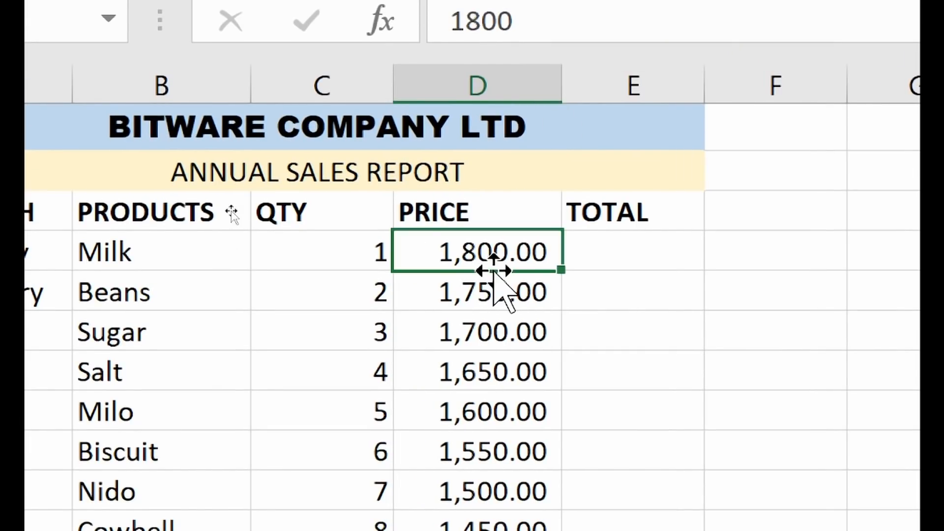
click(359, 252)
click(360, 315)
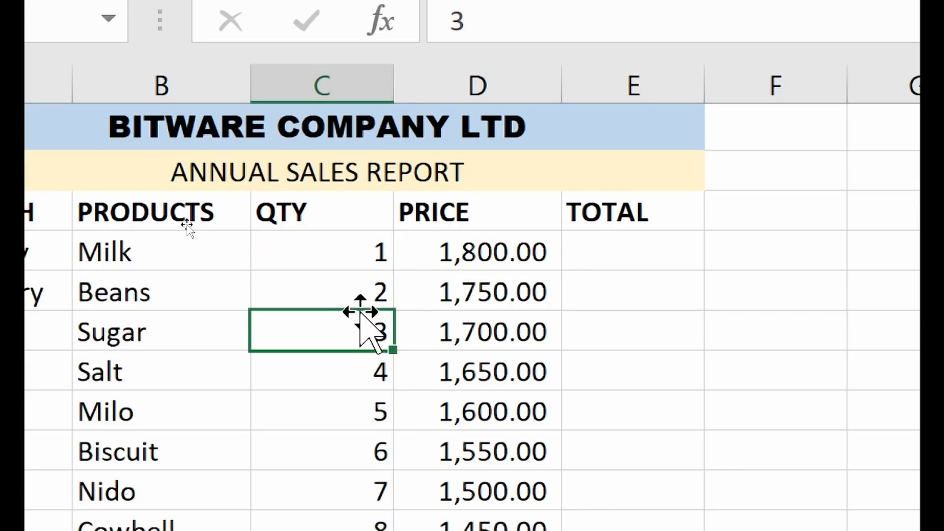
click(462, 332)
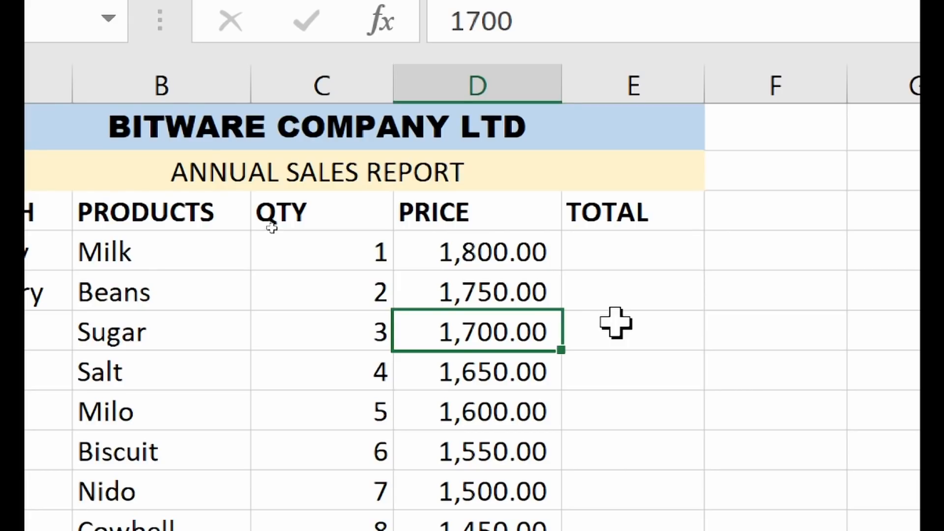
- Change the PRICE heading in cell D3 to PRICE (GHC)
double_click(471, 212)
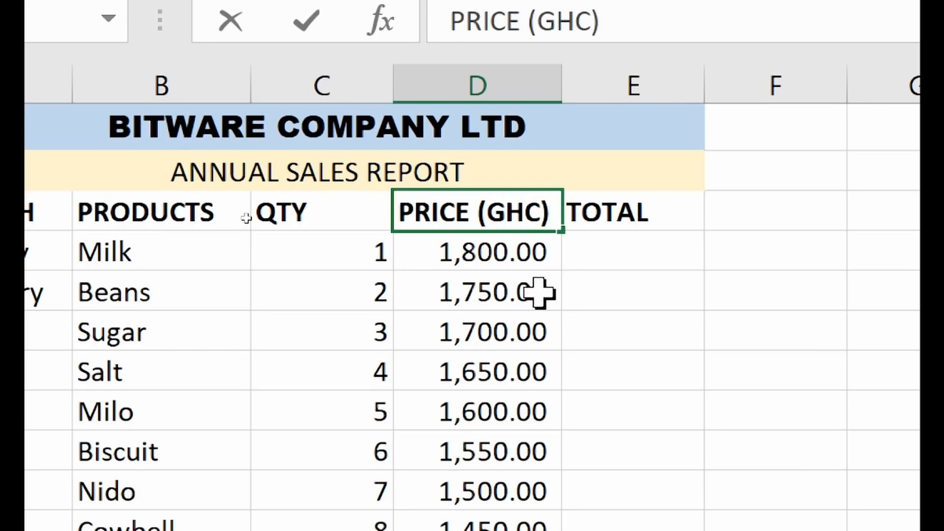
key(Return)
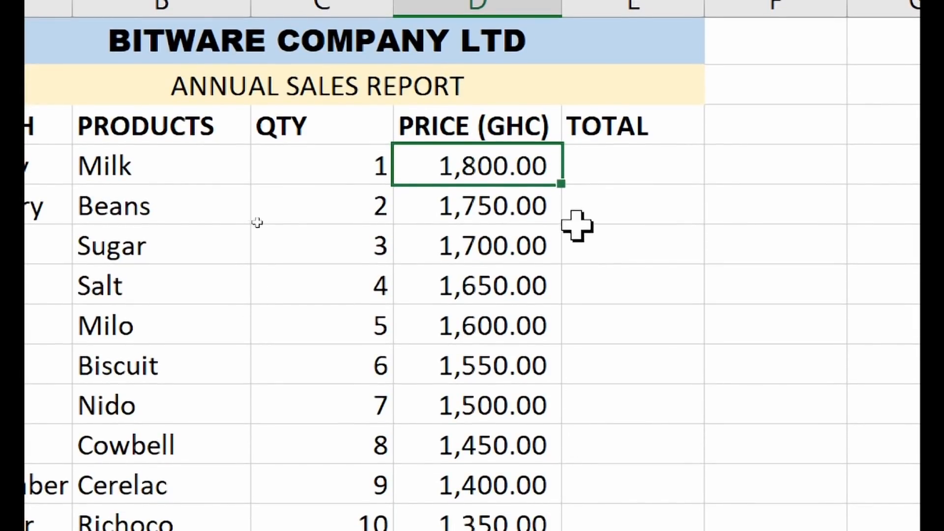
click(497, 199)
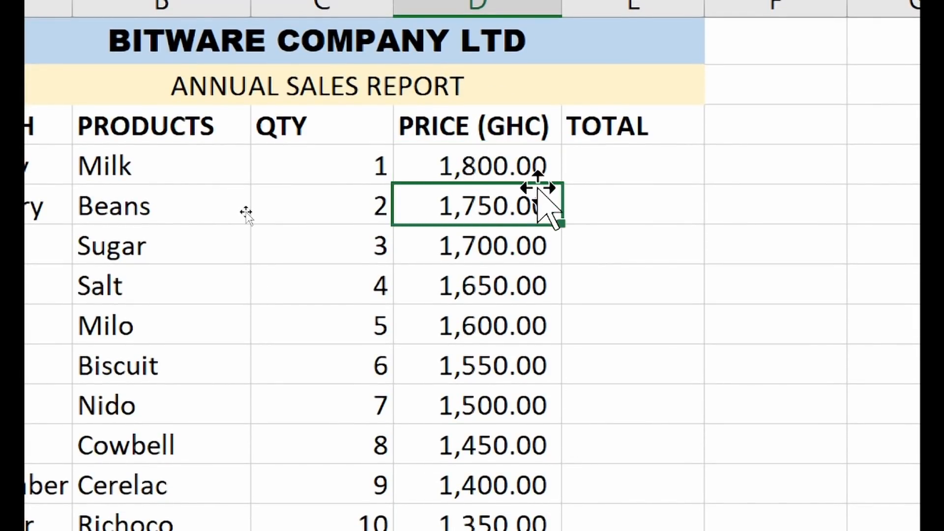
click(551, 163)
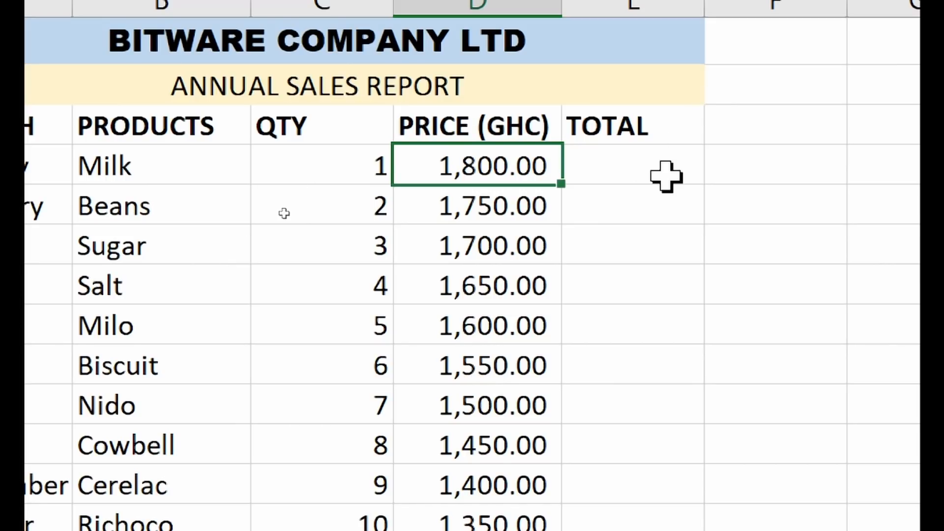
- Calculate the Milk total in cell E4 with =PRODUCT(C4:D4) and fill the formula down the TOTAL column
click(613, 176)
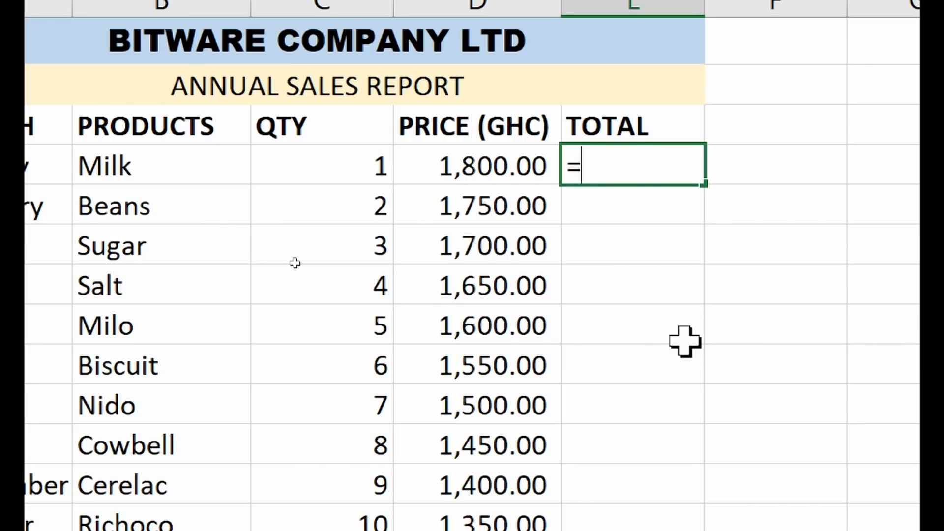
text(=PRODUCT()
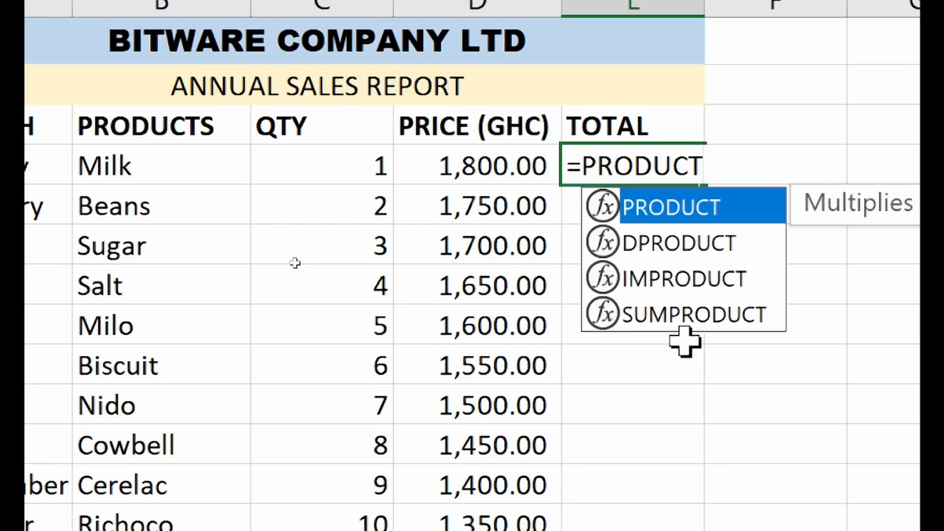
click(350, 155)
drag(350, 155, 432, 171)
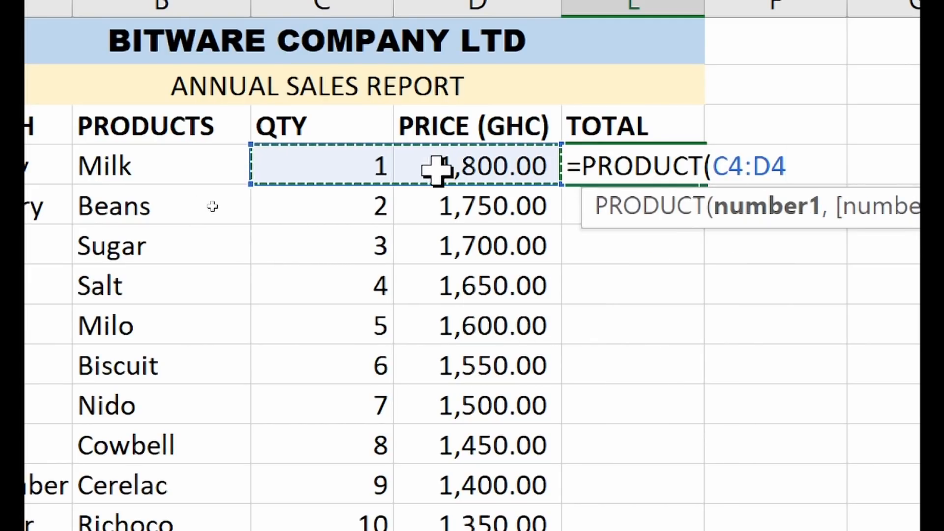
text())
key(Return)
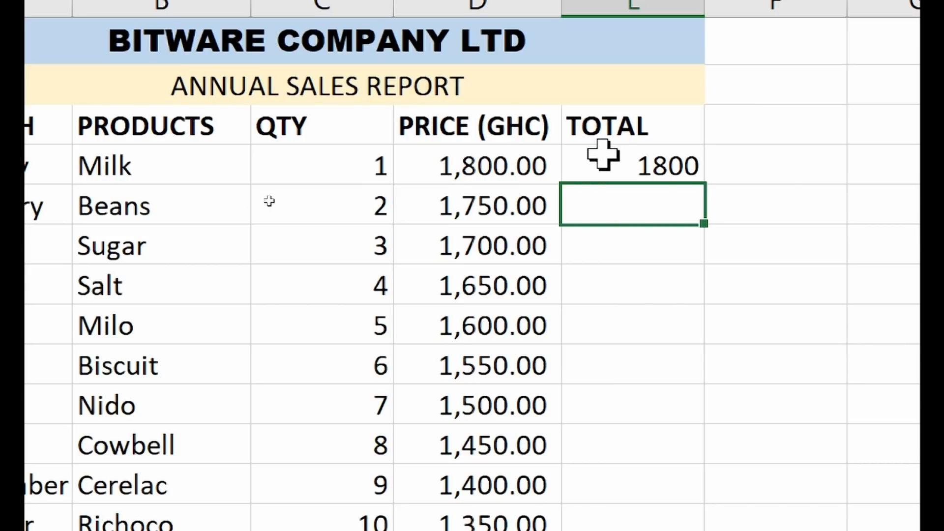
click(681, 163)
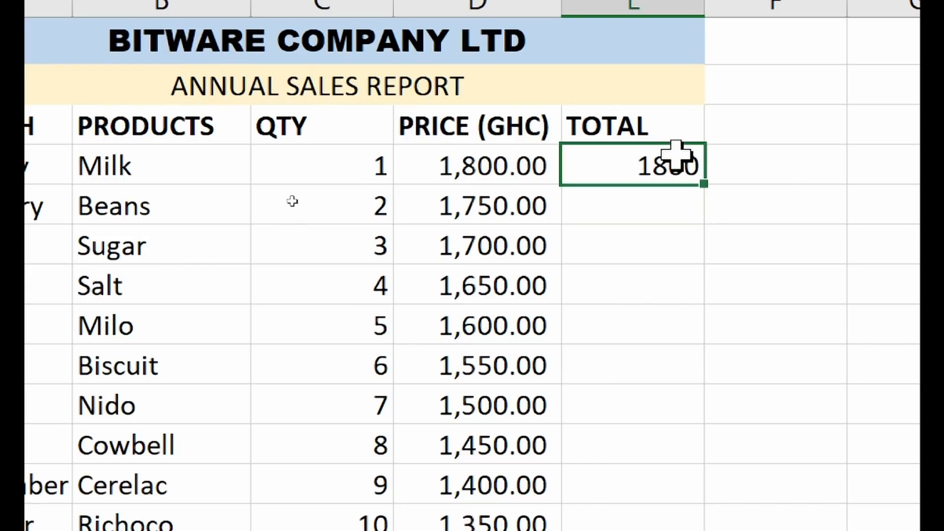
double_click(704, 188)
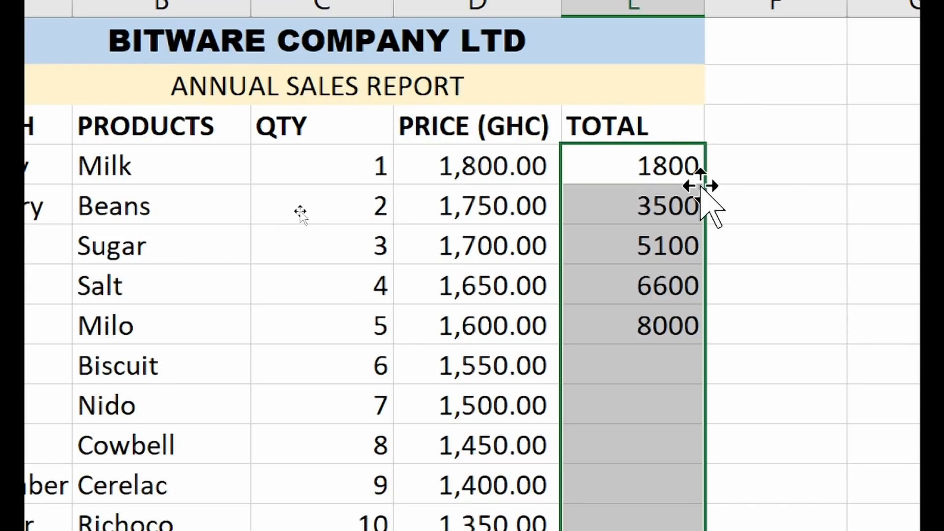
- Apply the Comma Style number format to the TOTAL values in E4:E15
scroll(731, 259, down, 2)
scroll(786, 197, up, 2)
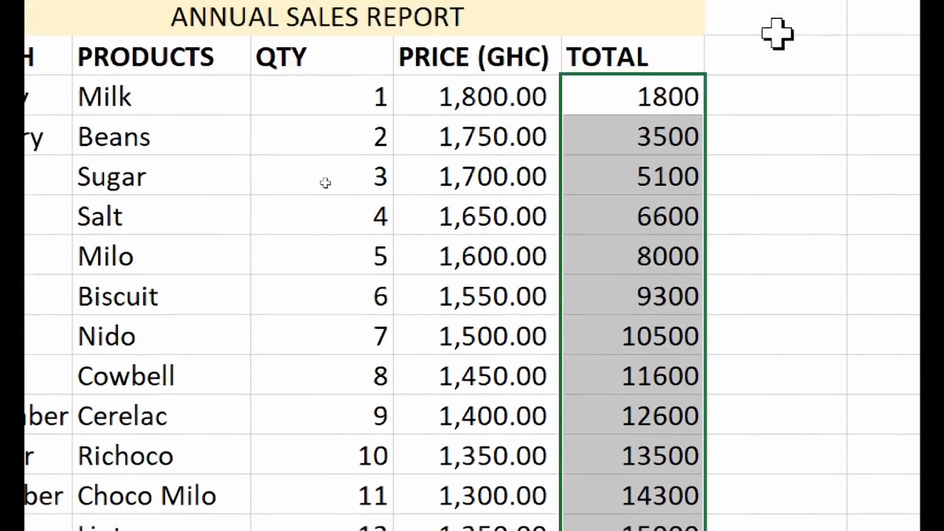
click(786, 424)
scroll(786, 423, down, 2)
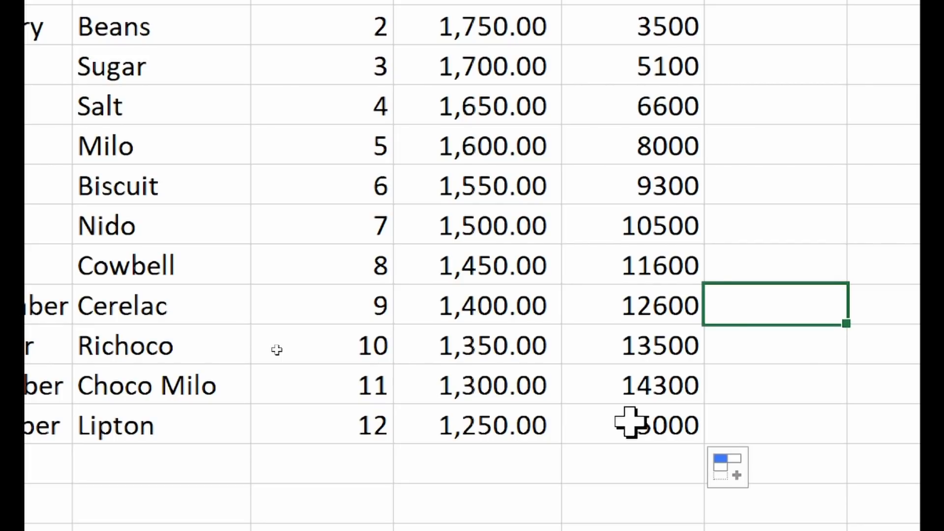
drag(631, 423, 627, 69)
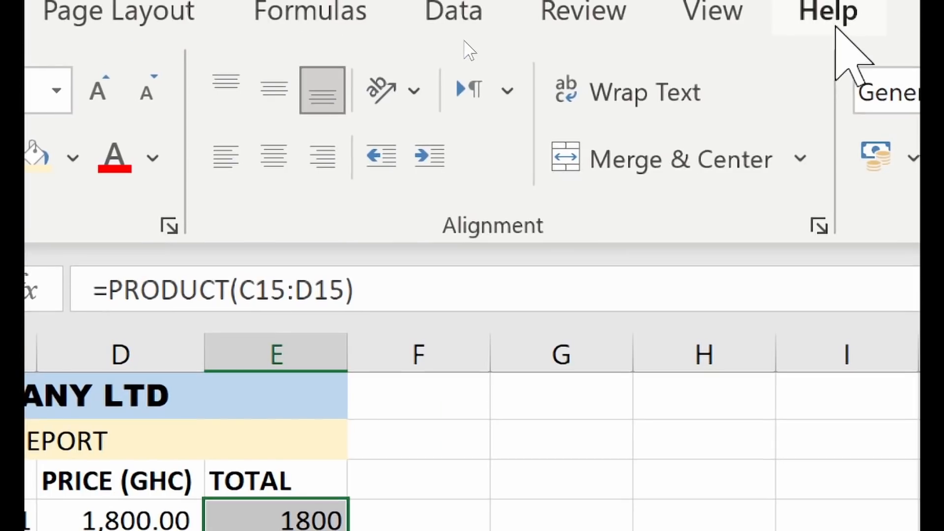
click(735, 157)
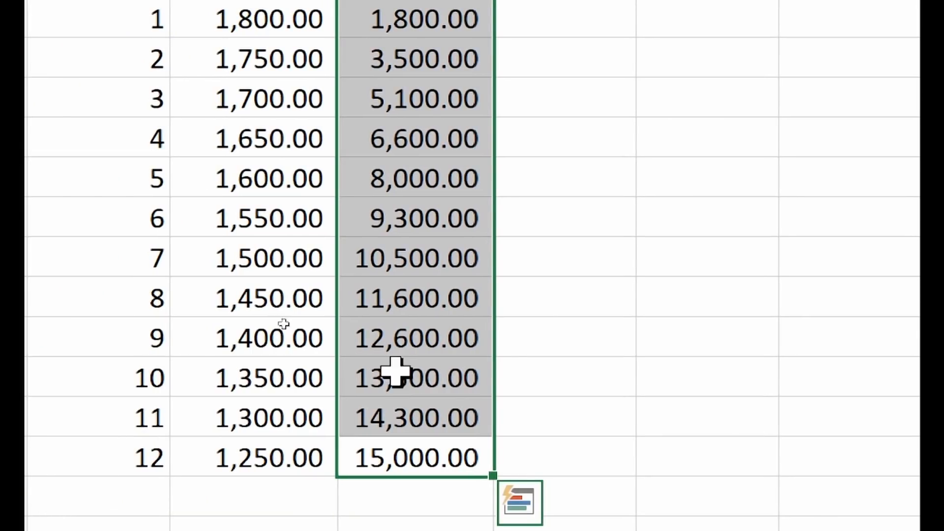
- Widen column E to give the formatted TOTAL values more room
click(568, 381)
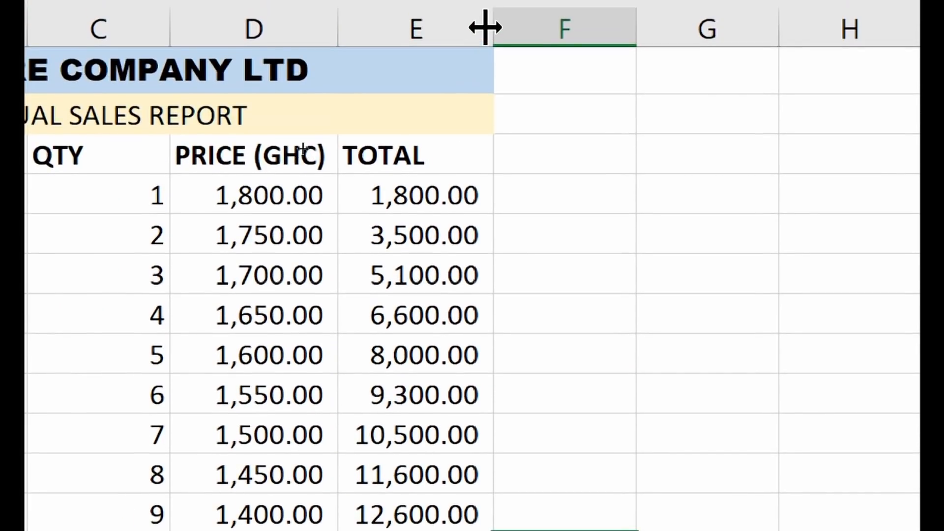
drag(485, 27, 525, 29)
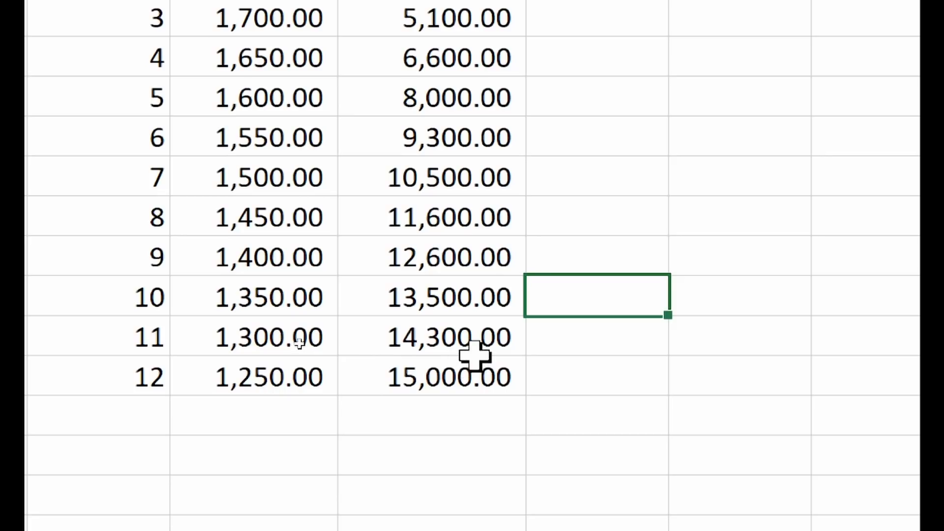
click(449, 348)
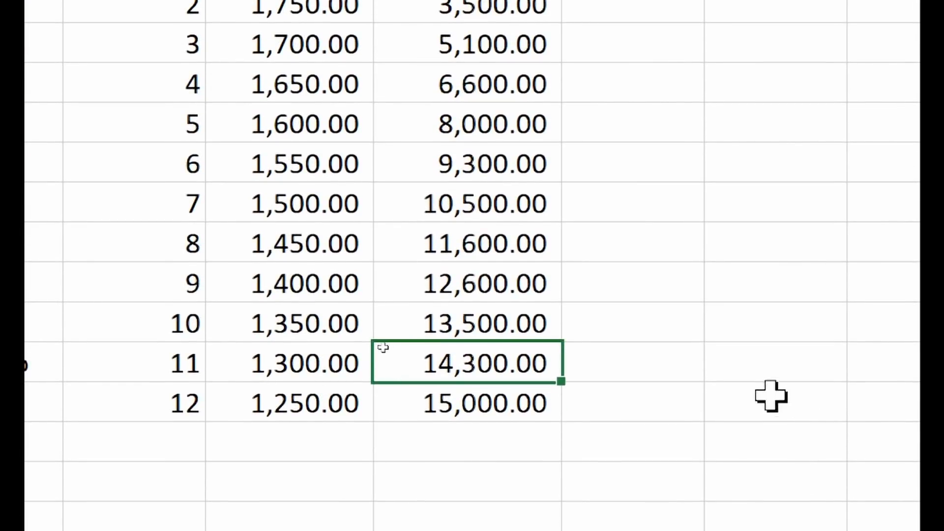
- Enter 14300 in cell F14, beside the Choco Milo total, and apply the Comma Style to it
click(654, 362)
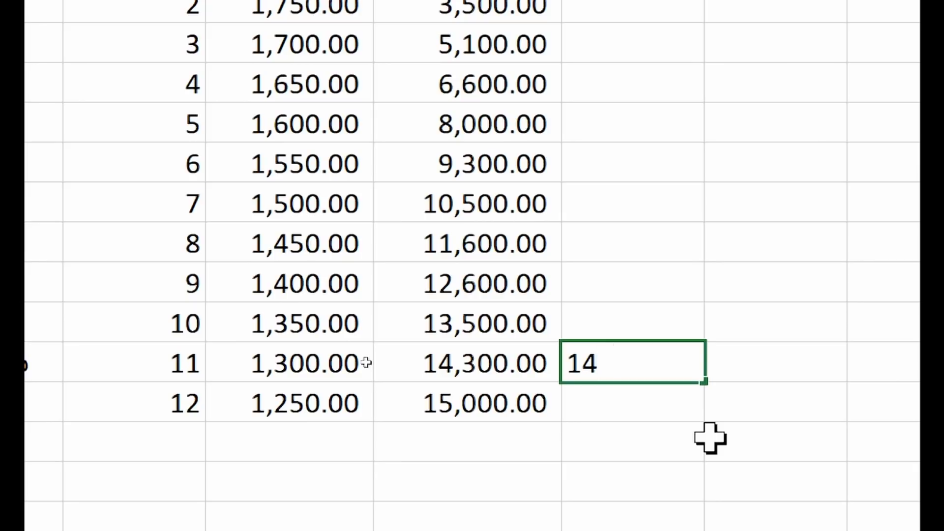
text(14300)
key(Return)
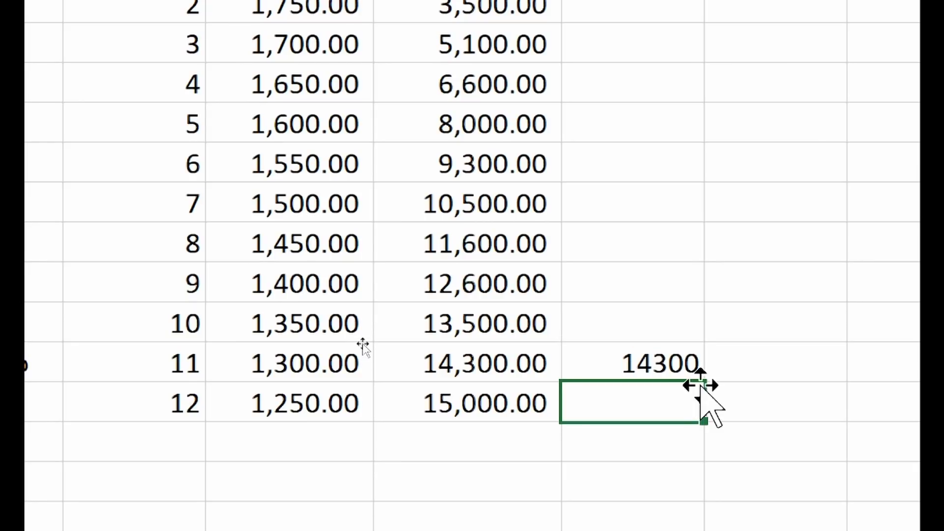
click(678, 357)
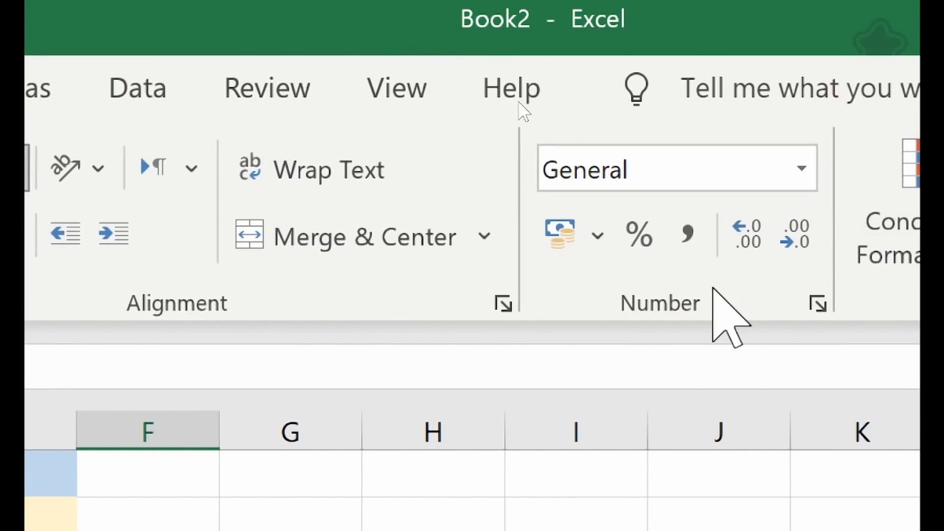
click(688, 235)
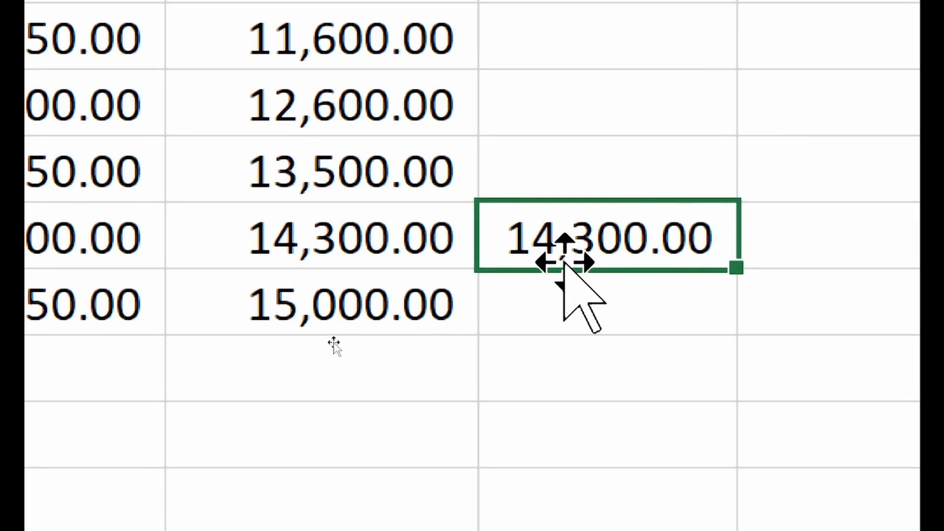
- Enter 14,300.00 in cell G14 with the comma and decimals written in by hand
click(856, 253)
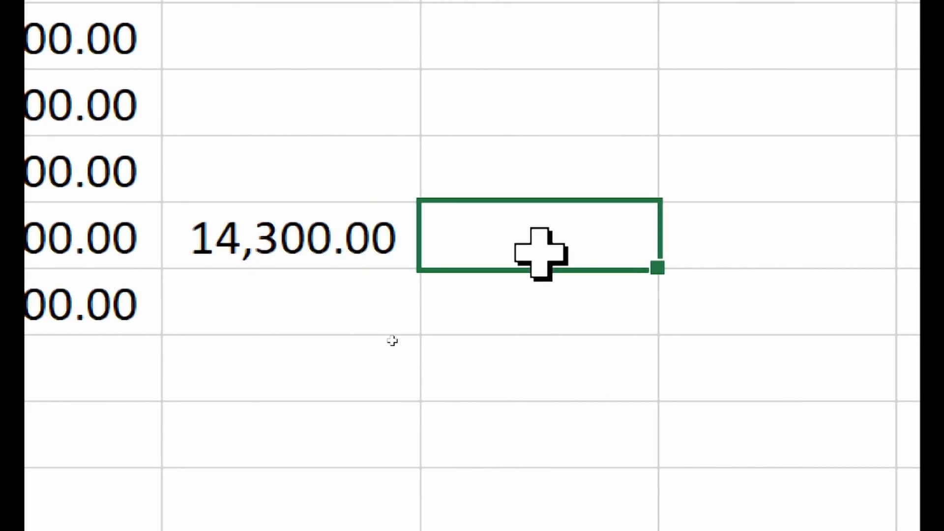
text(14)
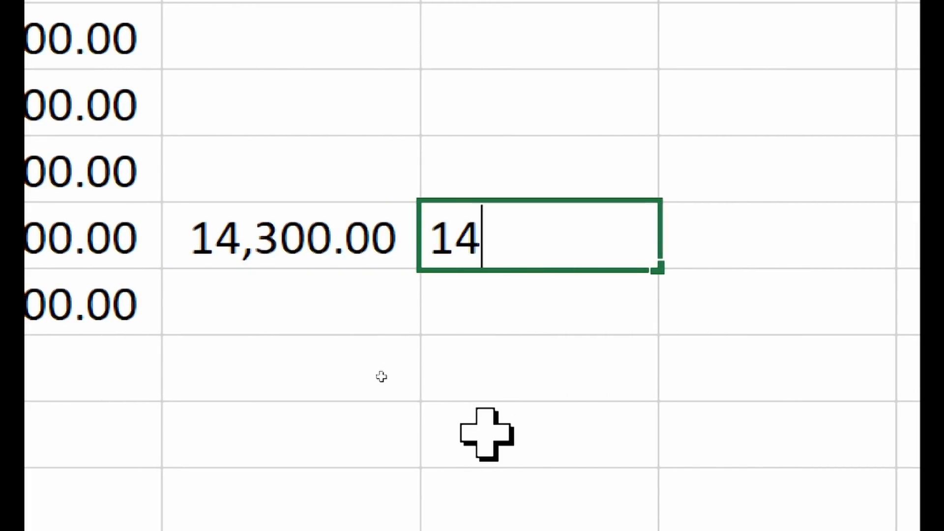
text(,300.00)
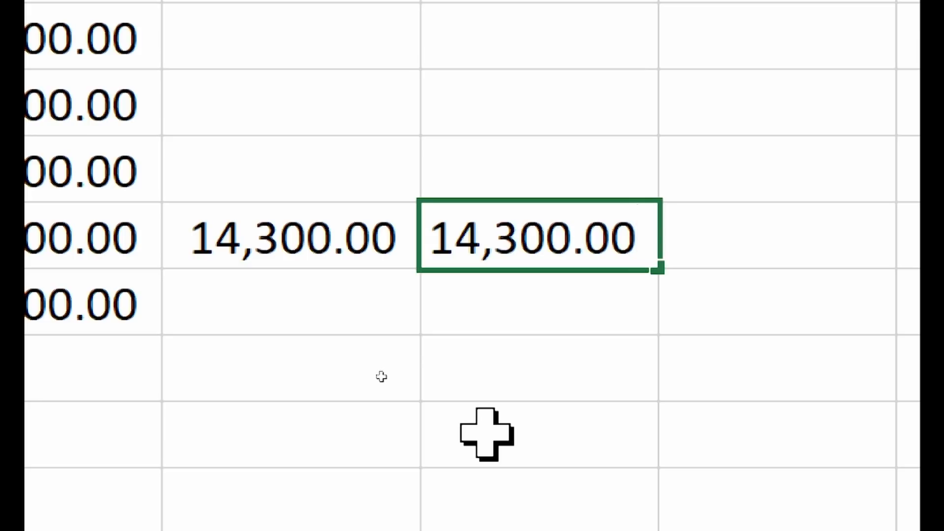
key(Return)
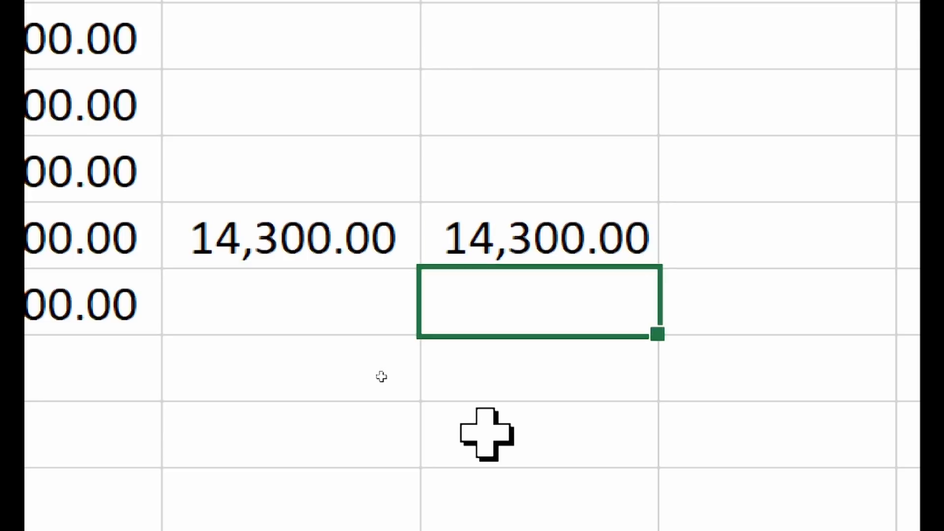
- Enter 1,300.00 in cell G13 and select it together with the value below for comparison
click(553, 211)
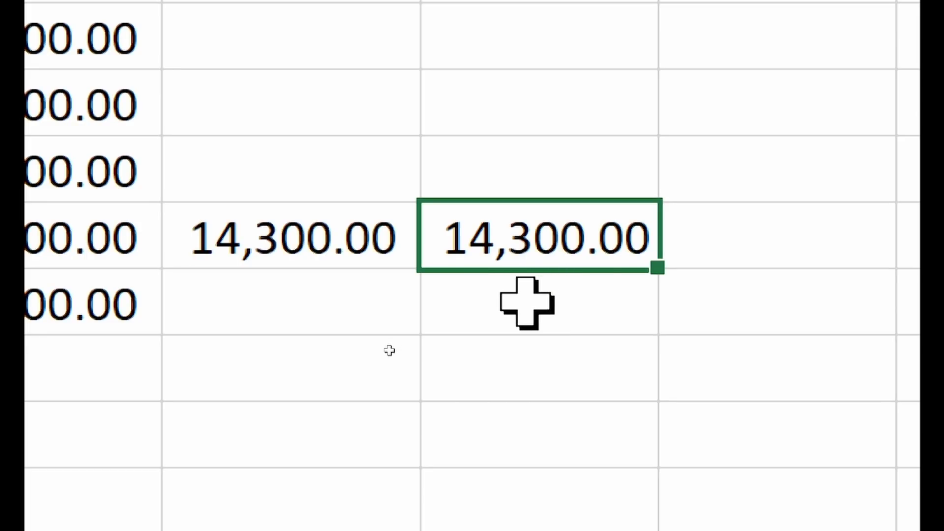
click(530, 187)
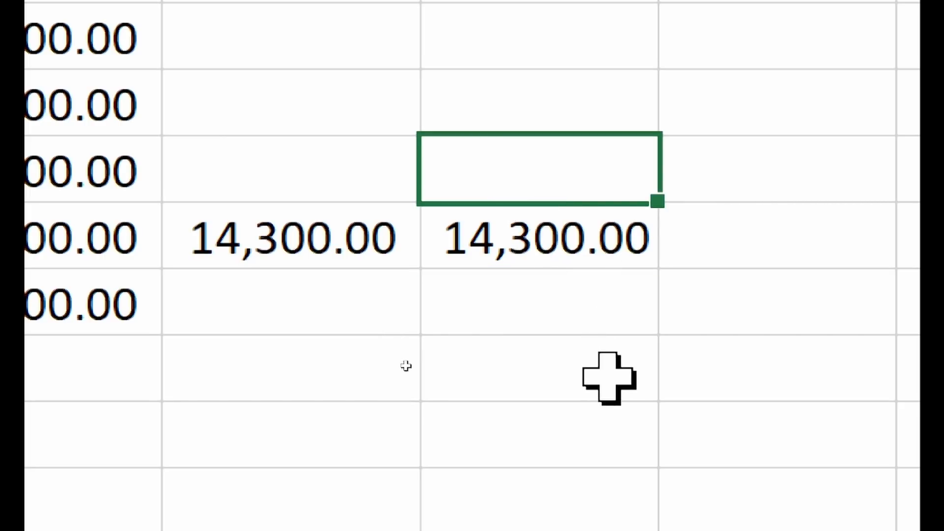
text(1,300.00)
key(Return)
drag(557, 168, 565, 221)
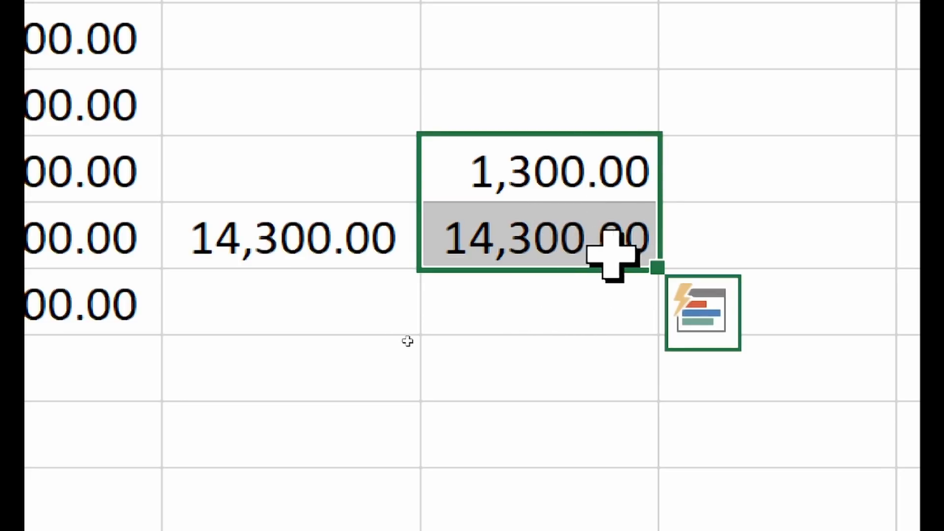
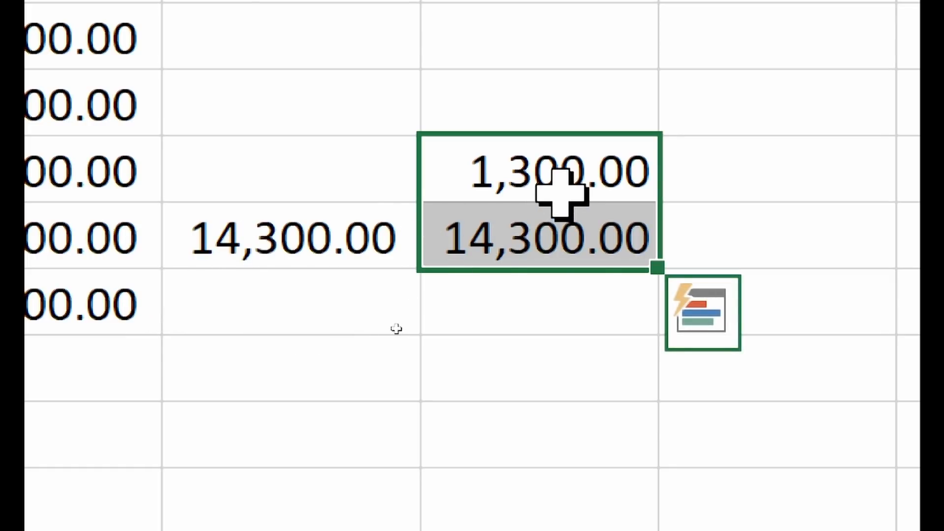
- Change the entry in cell G14 to $14,300.00, with the dollar sign, comma and decimals written by hand
click(293, 227)
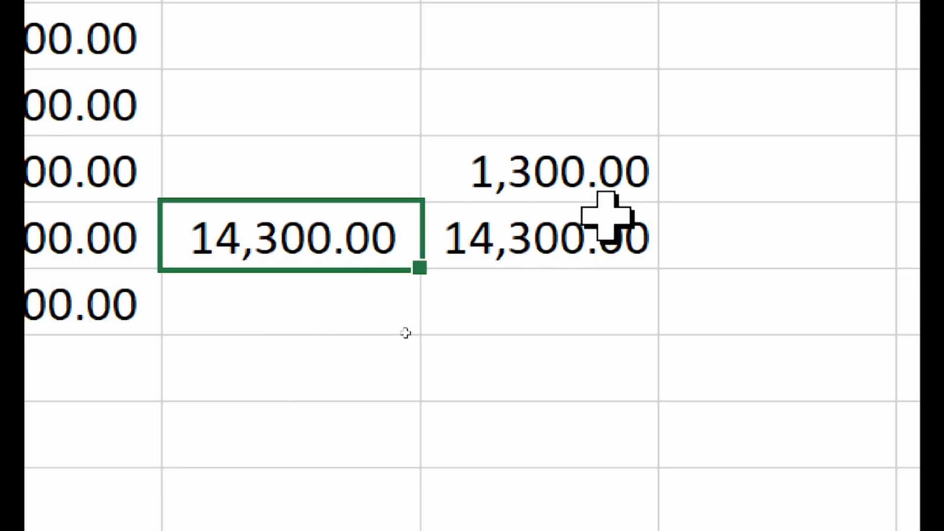
click(479, 248)
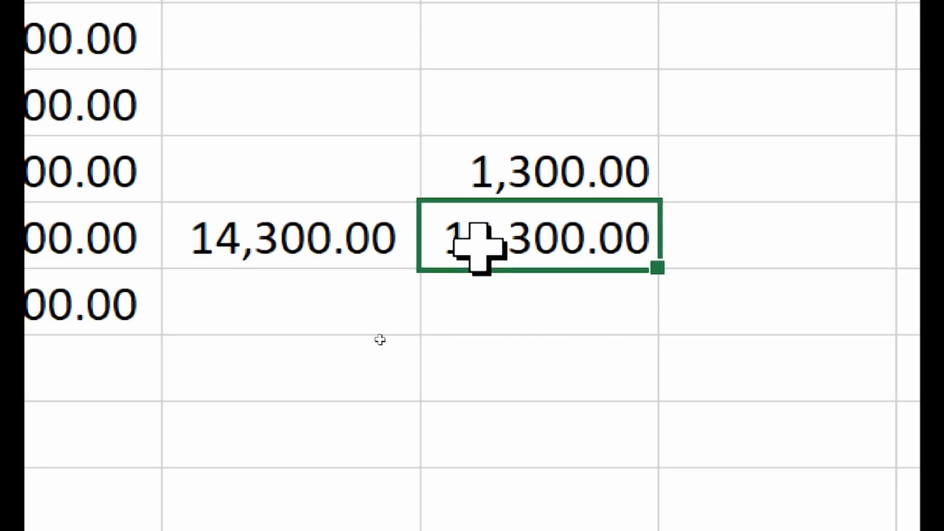
double_click(467, 246)
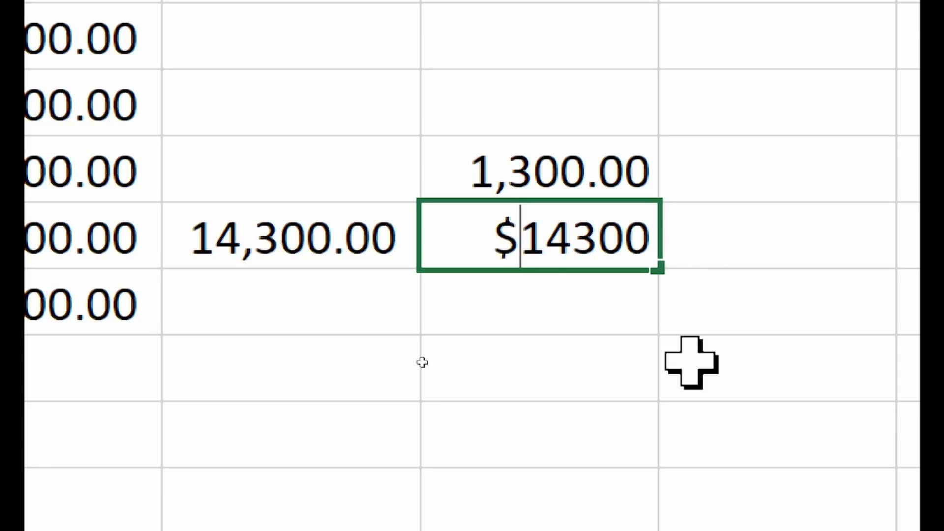
click(574, 232)
text(,300.00)
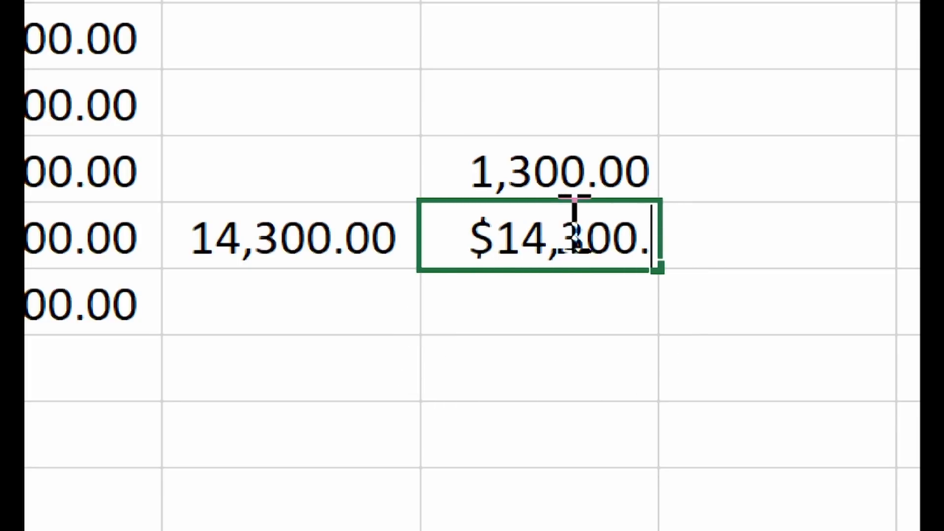
key(Return)
click(564, 239)
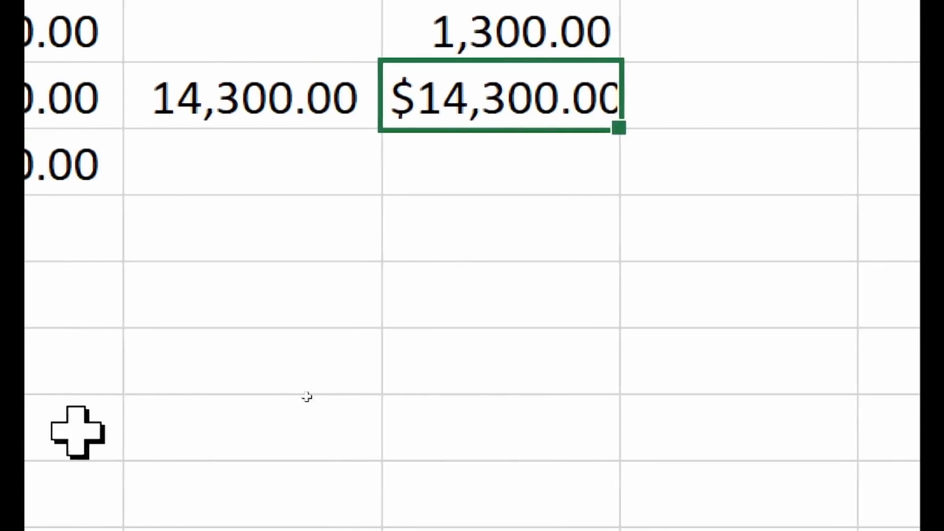
- Clear the 1,300.00 entry from cell G13 and enter $5,000 in cell G15
click(509, 12)
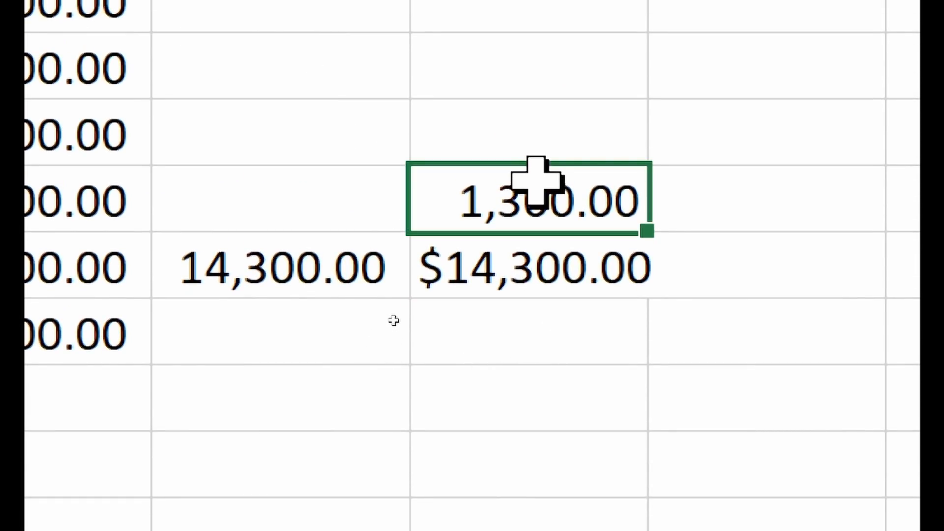
key(Delete)
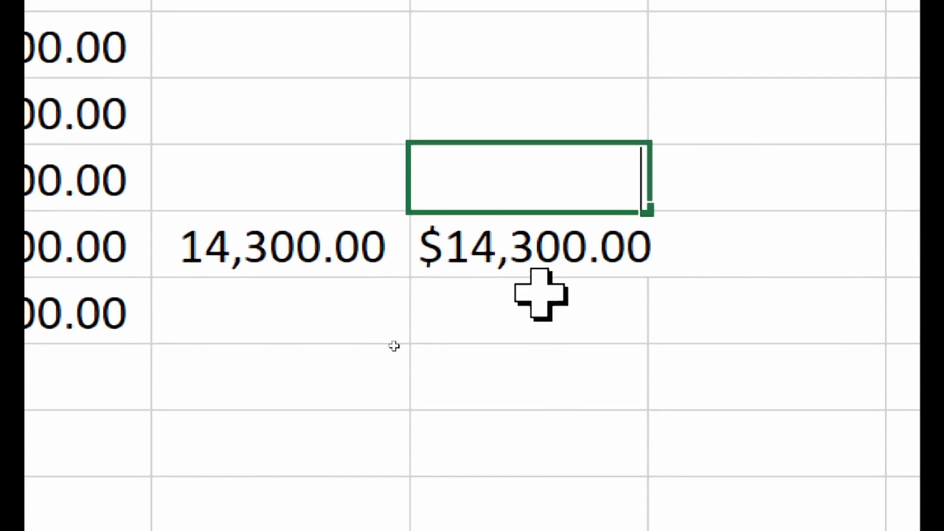
click(538, 315)
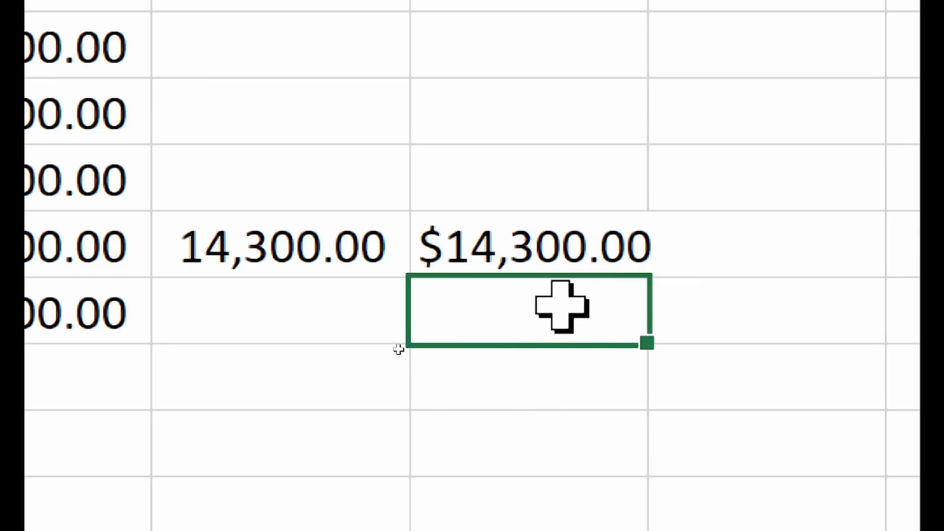
text($)
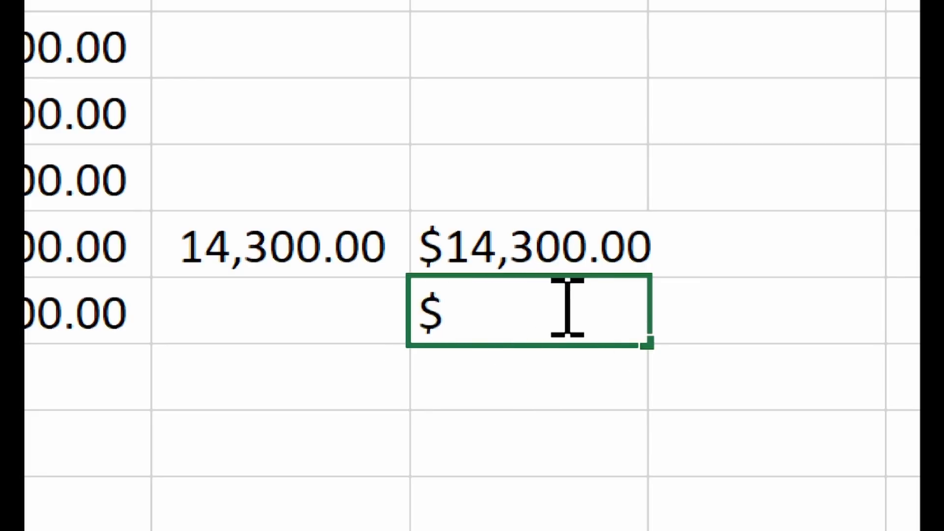
text(5,000)
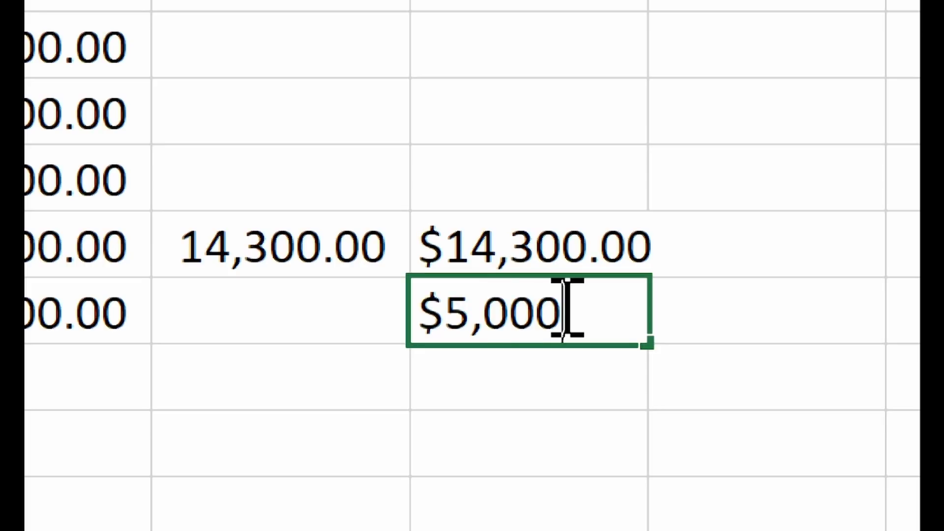
key(Return)
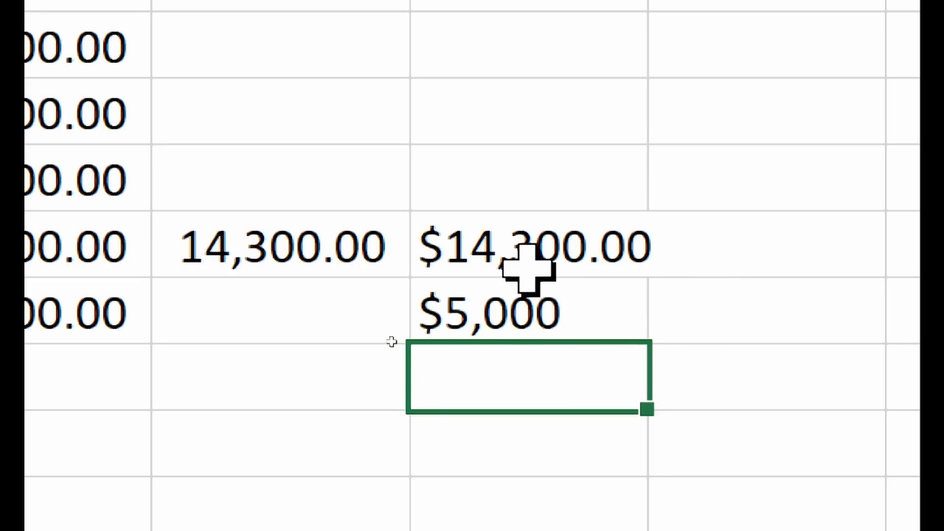
- Add the two hand-written dollar amounts in cell G16 with =G14+G15 and widen column G
text(=)
click(512, 244)
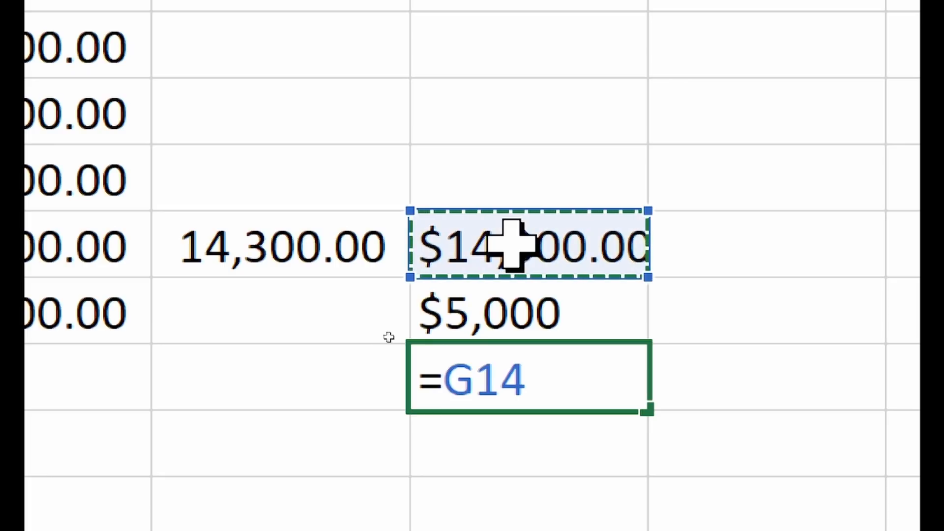
text(+)
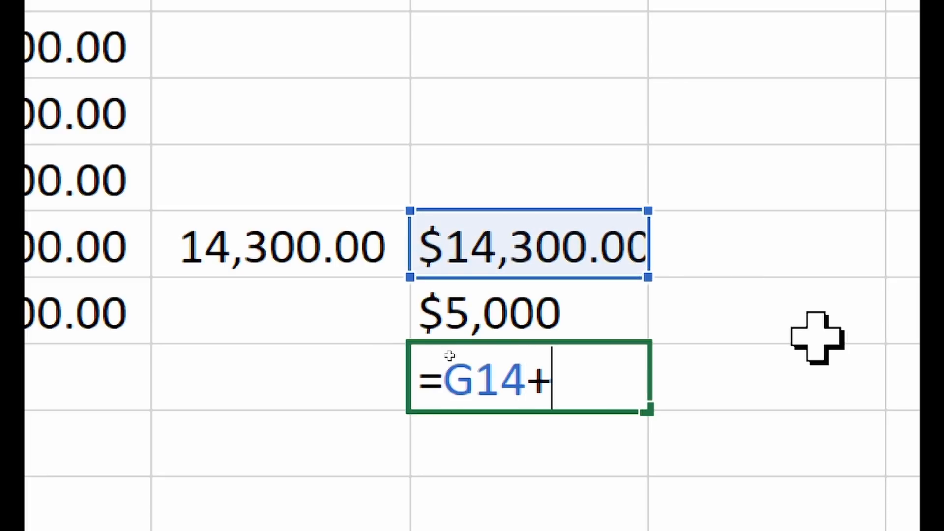
click(537, 301)
key(Return)
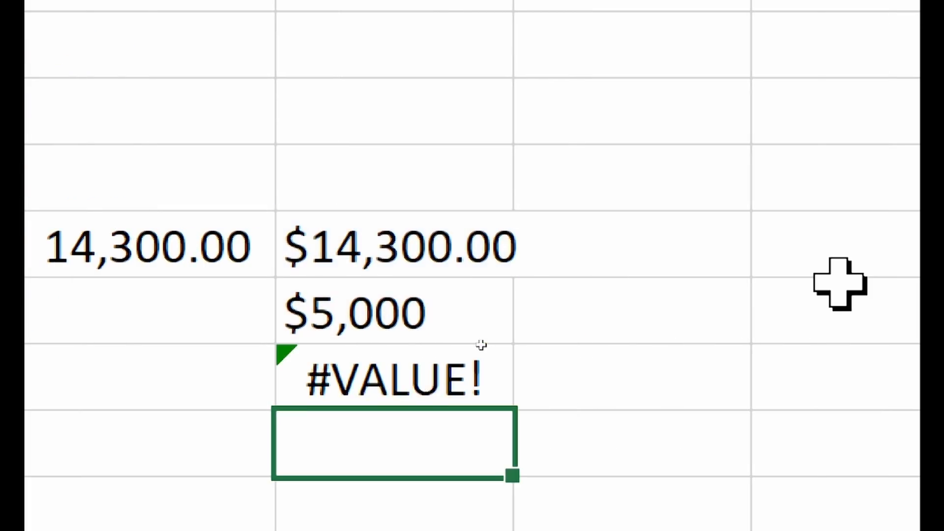
click(426, 381)
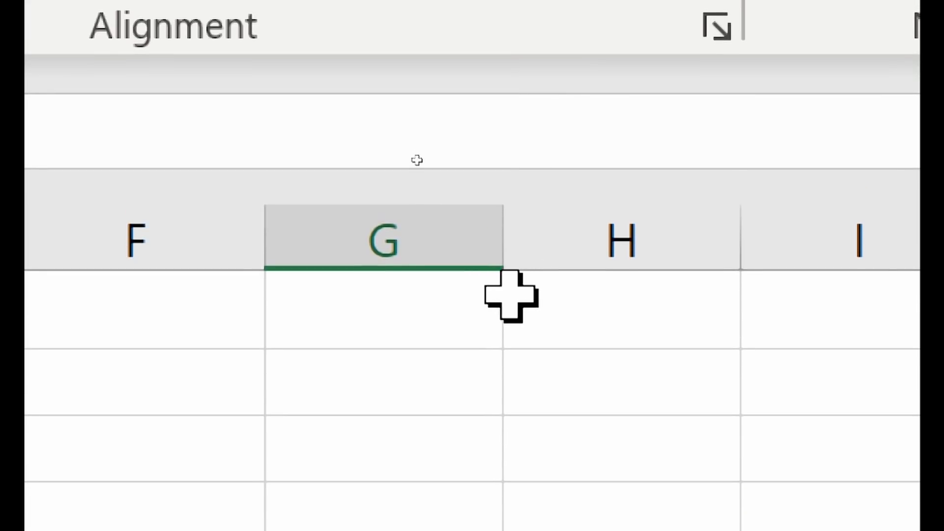
drag(501, 269, 569, 285)
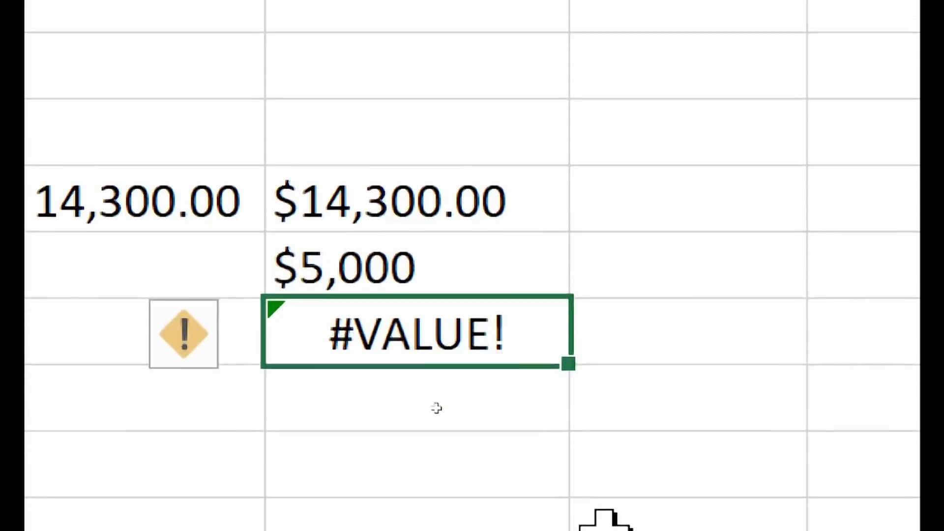
- Enter the plain numbers 14300 in cell H14 and 5000 in cell H15, without currency symbols or commas
click(687, 211)
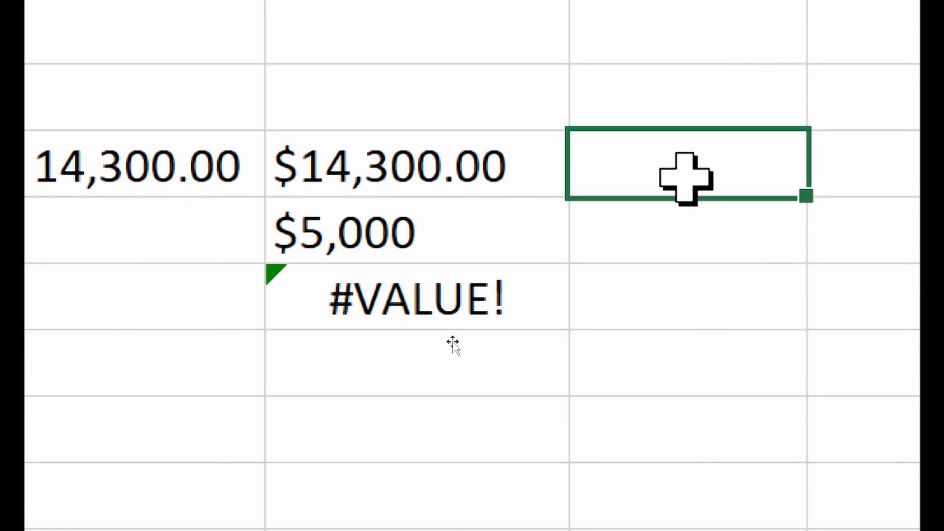
text(14300)
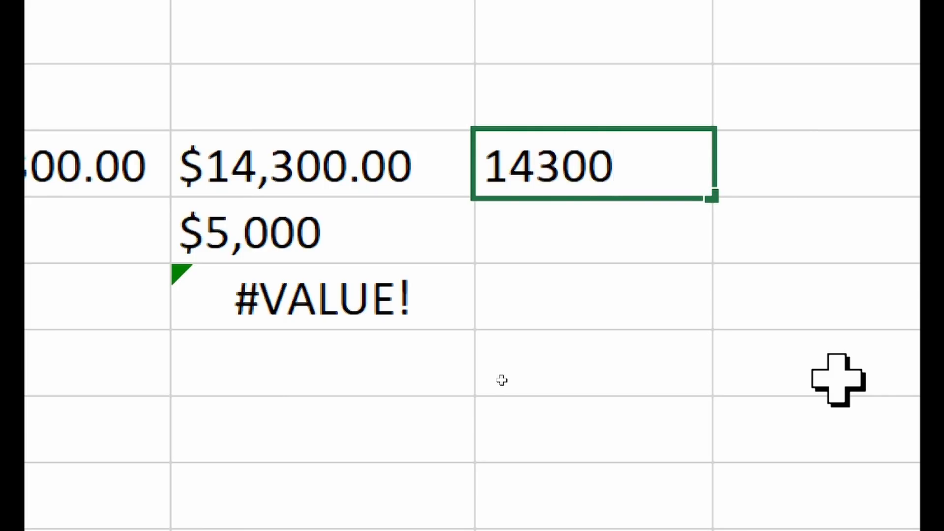
key(Return)
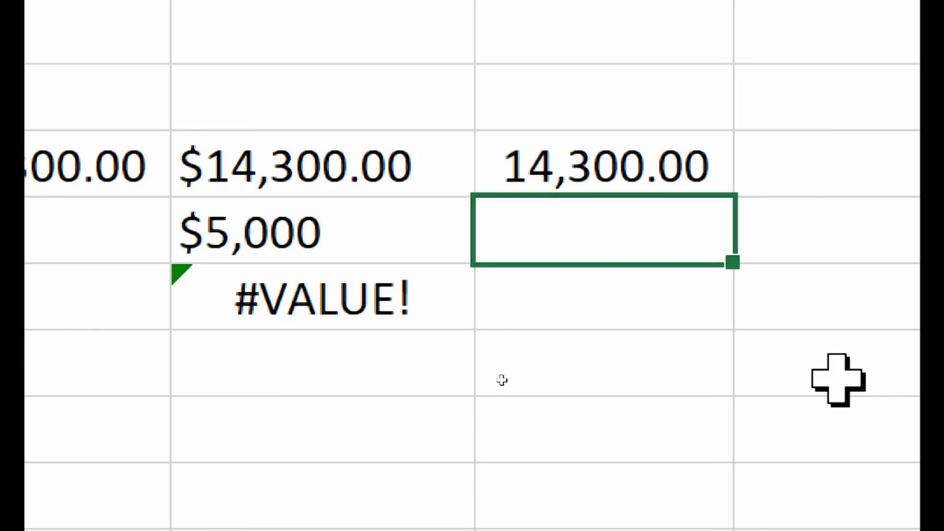
text(500)
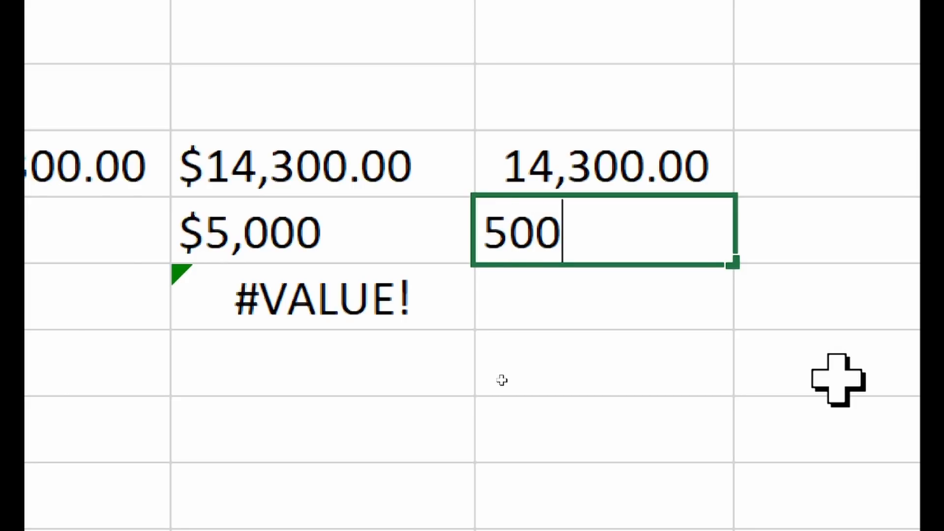
text(0)
key(Return)
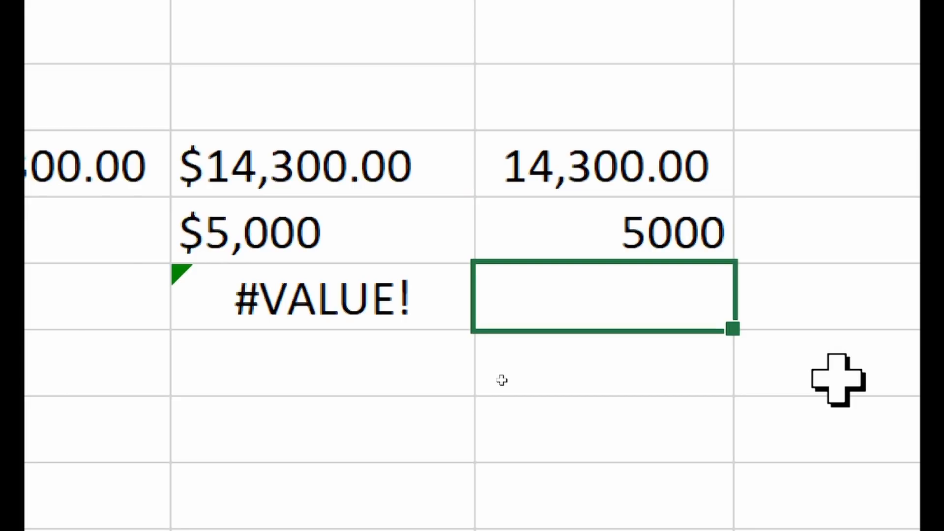
- Apply the $ English (United States) accounting format to cells H14:H15
drag(634, 163, 634, 211)
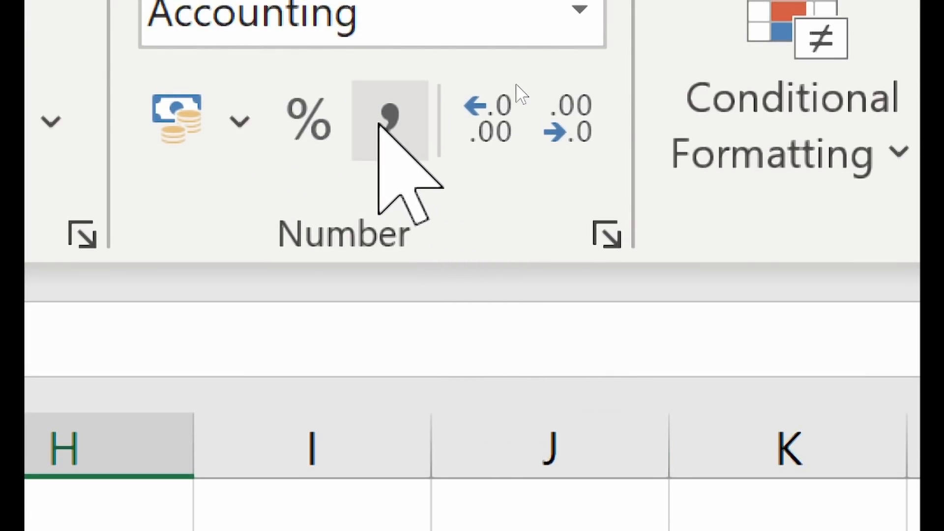
click(241, 124)
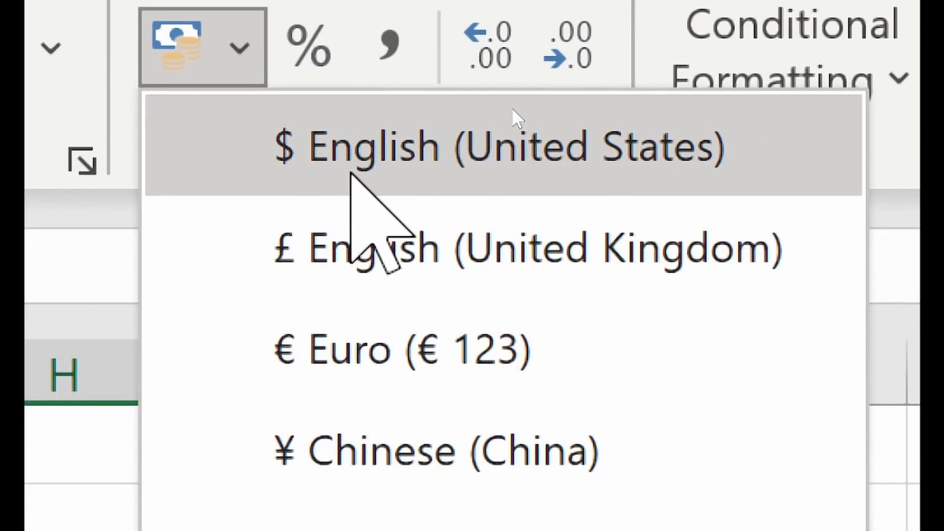
click(512, 108)
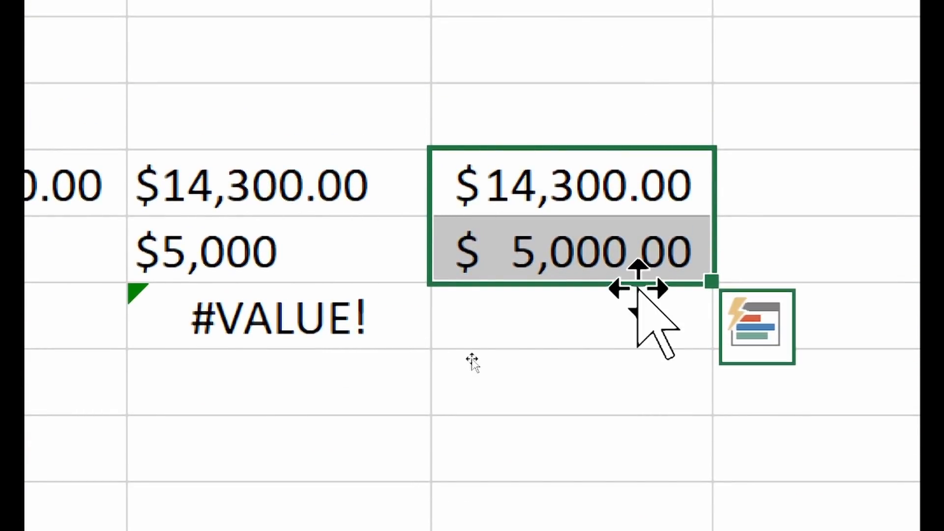
- Add the two formatted dollar amounts in cell H16 with the formula =H14+H15
click(670, 332)
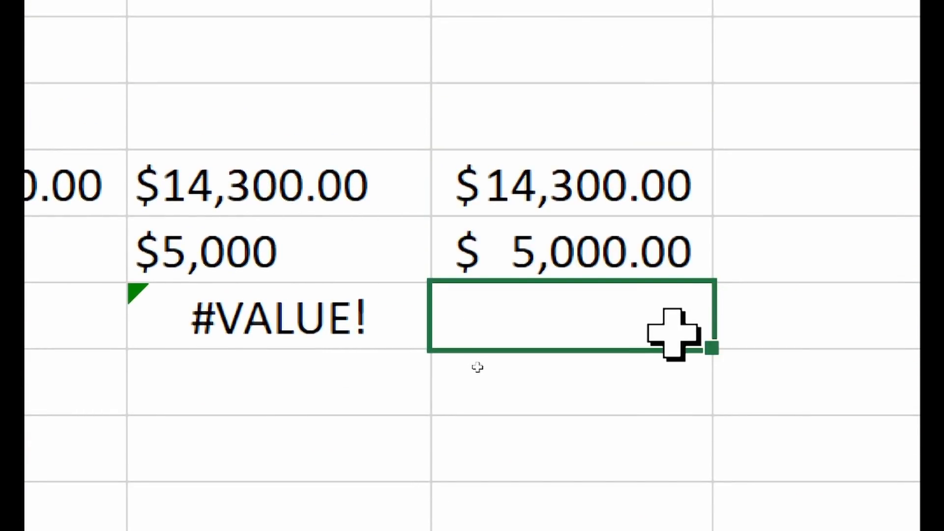
double_click(709, 333)
text(=)
click(622, 169)
text(+)
click(615, 246)
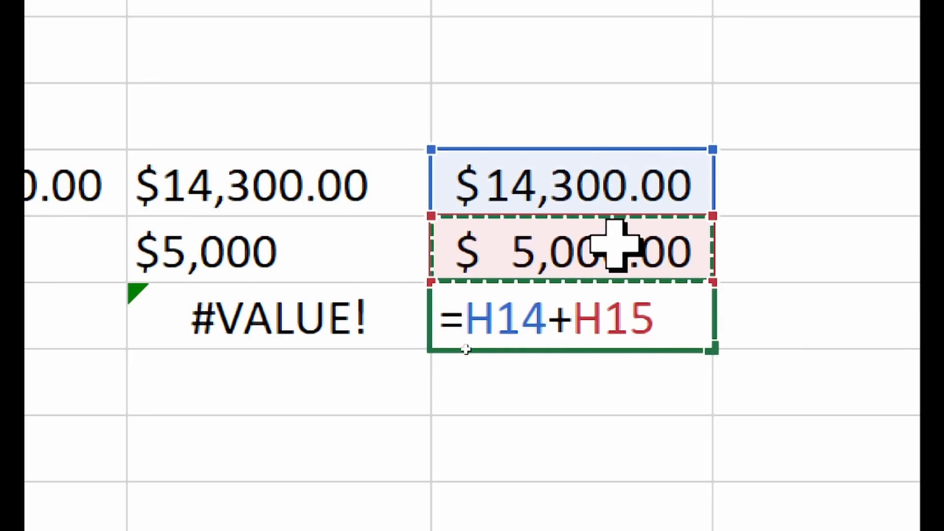
key(ctrl+Return)
click(642, 364)
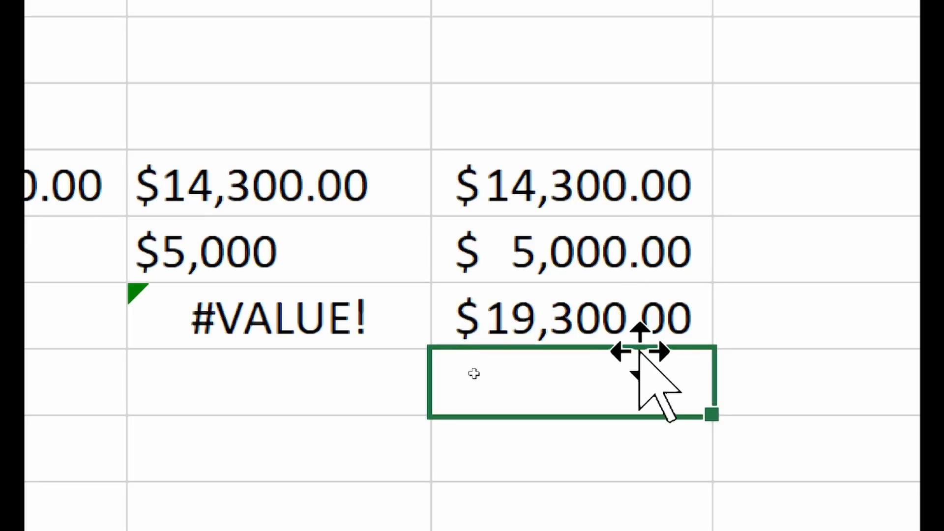
- Compare the hand-written dollar entries and their sum in G14:G16 with the formatted numbers and sum in H14:H16
click(631, 325)
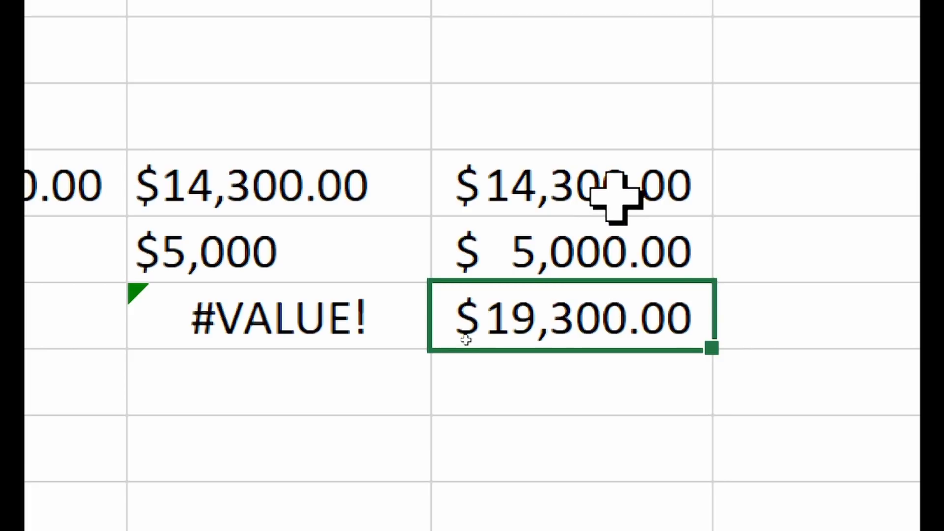
click(587, 196)
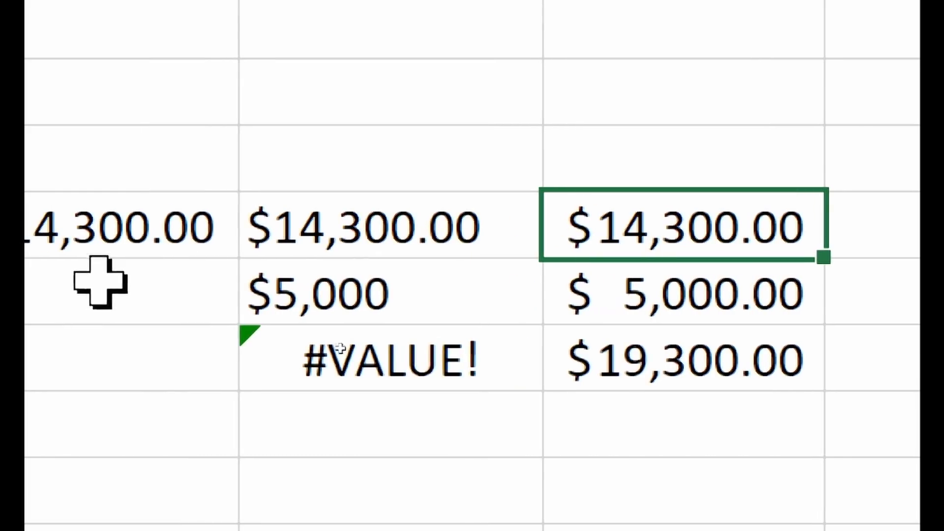
click(301, 240)
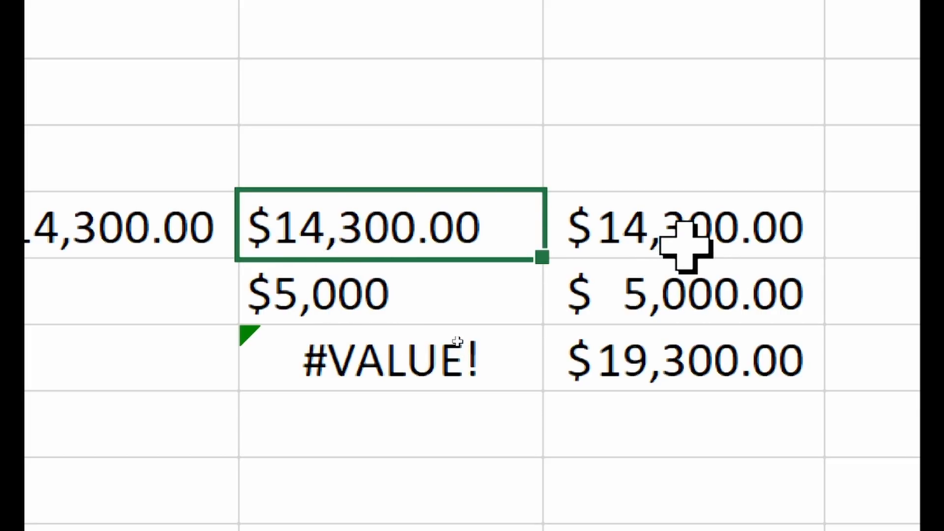
click(418, 361)
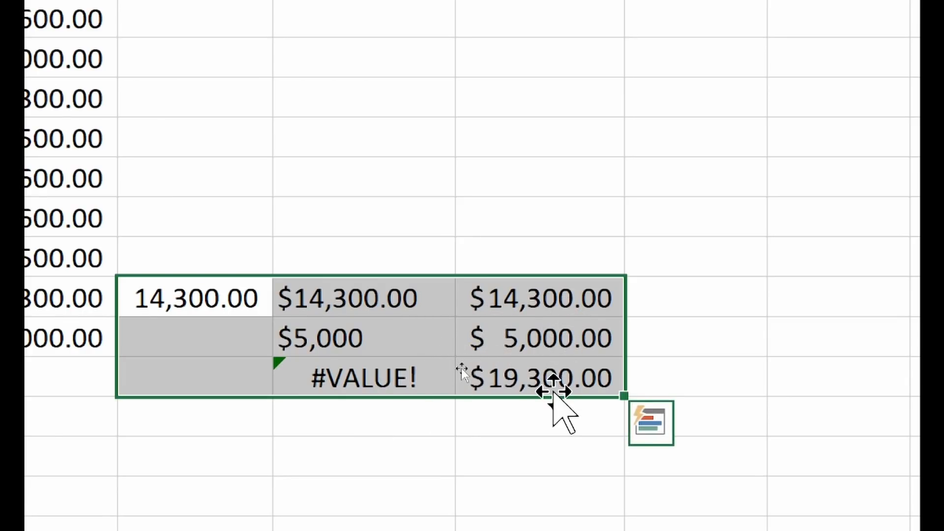
click(554, 254)
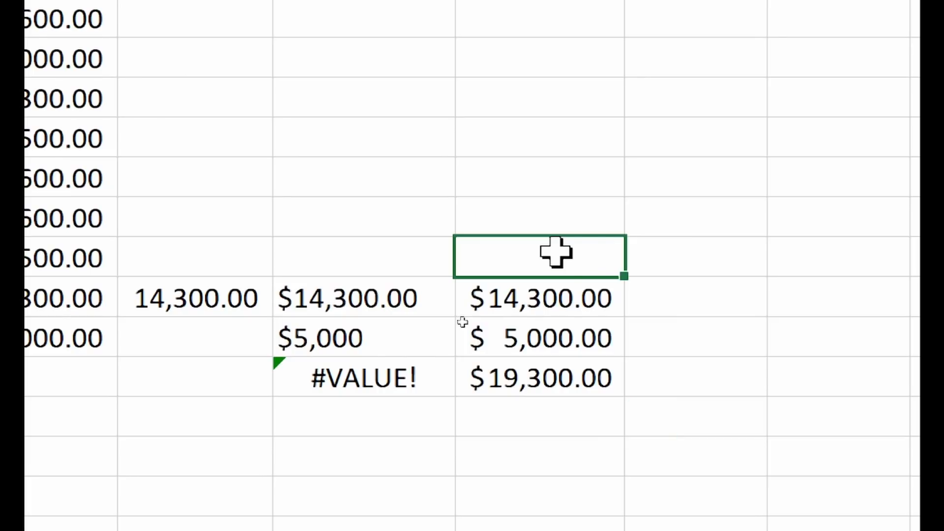
click(543, 300)
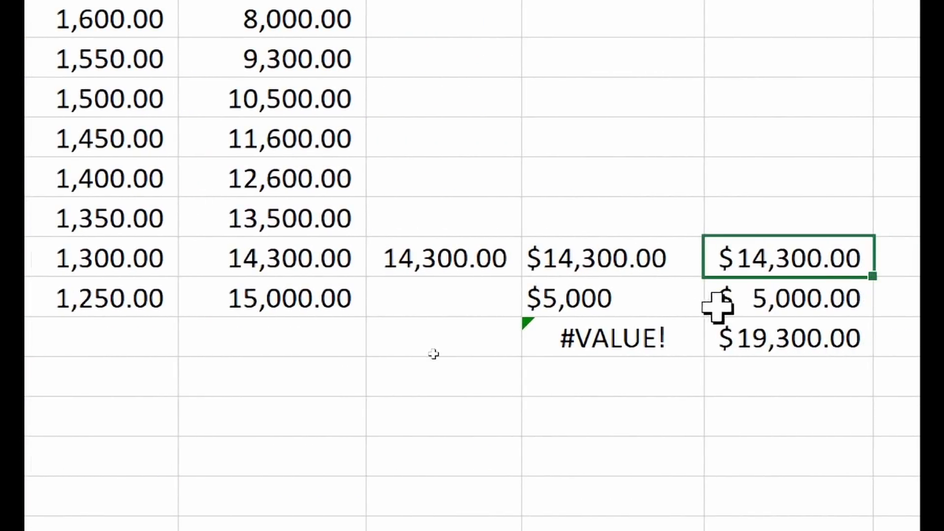
click(718, 305)
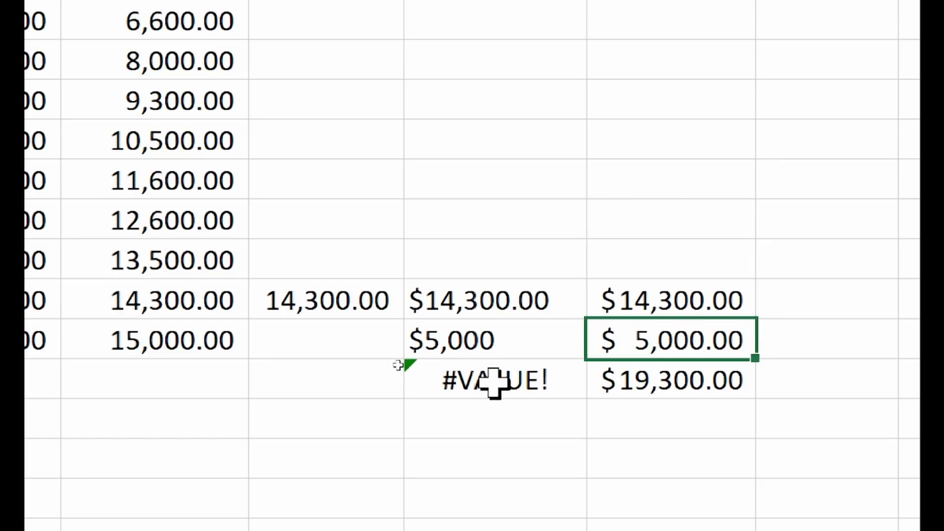
click(485, 339)
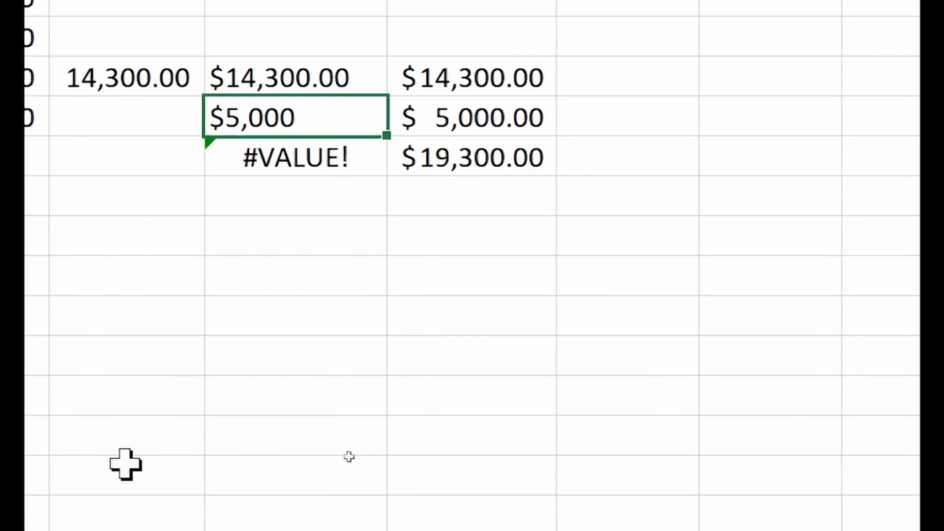
click(453, 158)
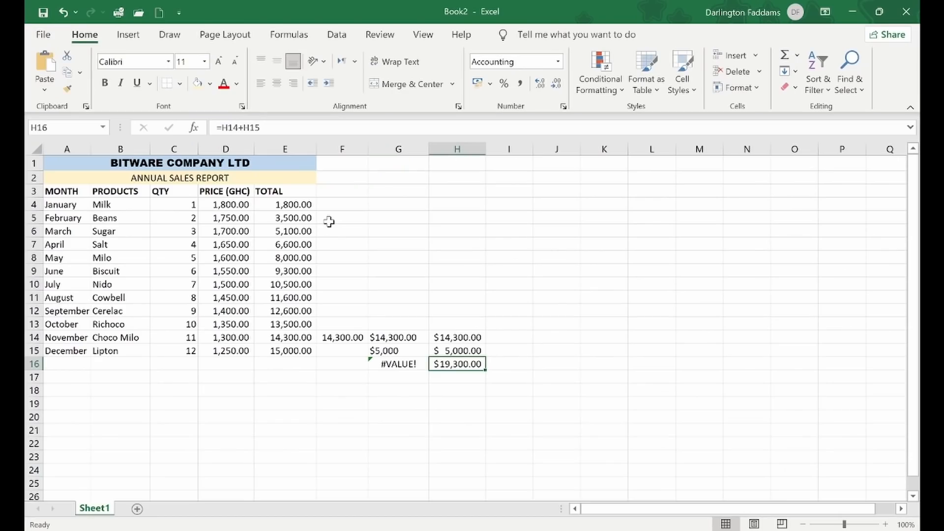
- Delete columns F to H, which hold the trial amounts beside the sales report
click(332, 376)
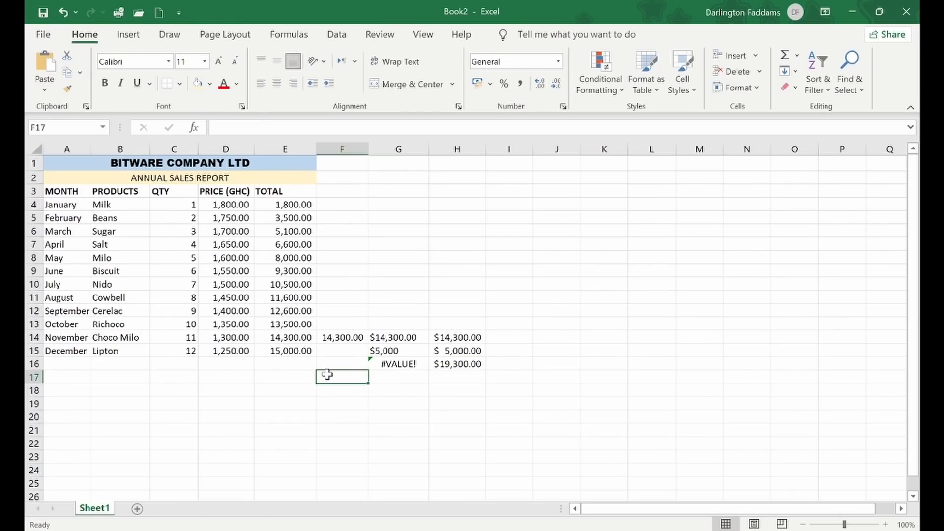
drag(363, 150, 447, 149)
right_click(432, 153)
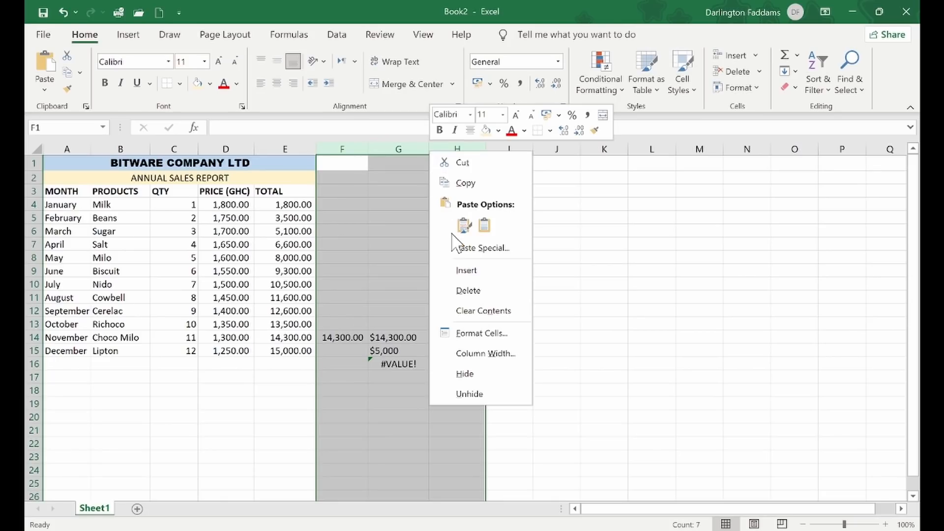
click(467, 290)
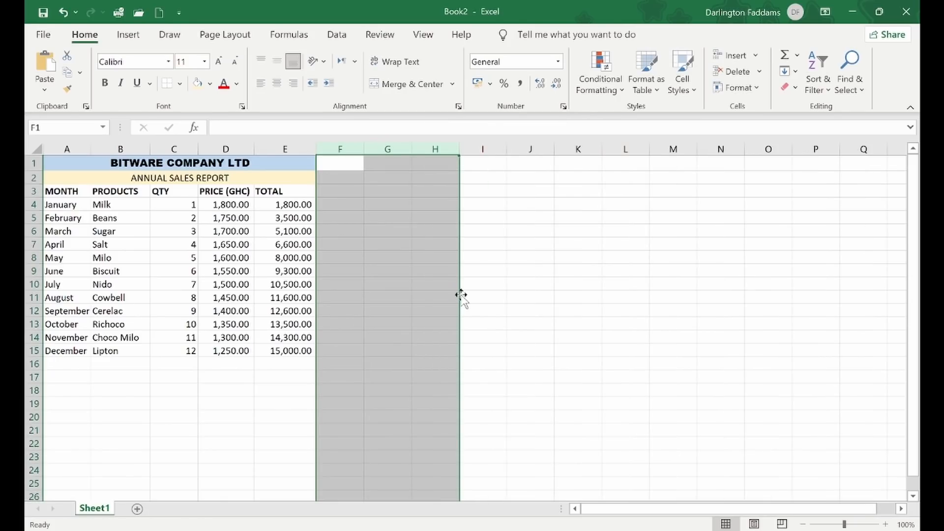
click(258, 232)
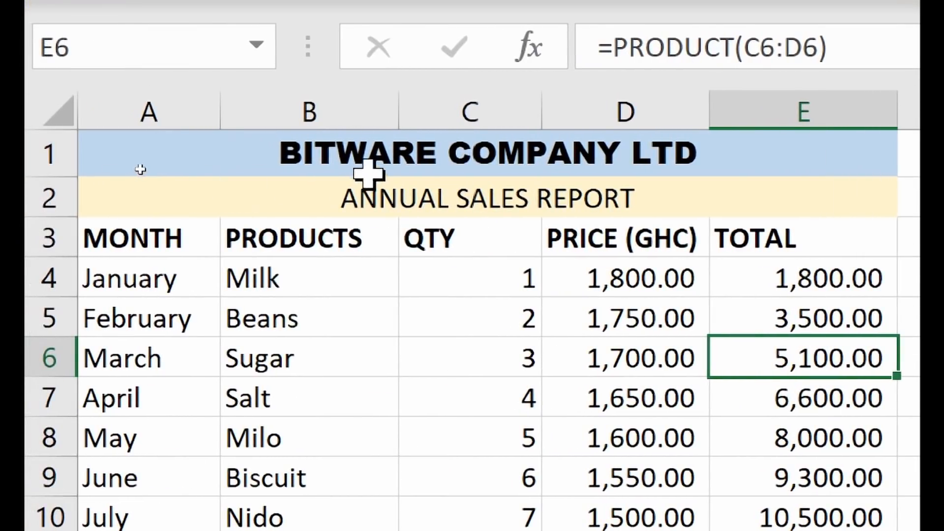
- Set the font size of the BITWARE COMPANY LTD title in row 1 to 14
click(379, 154)
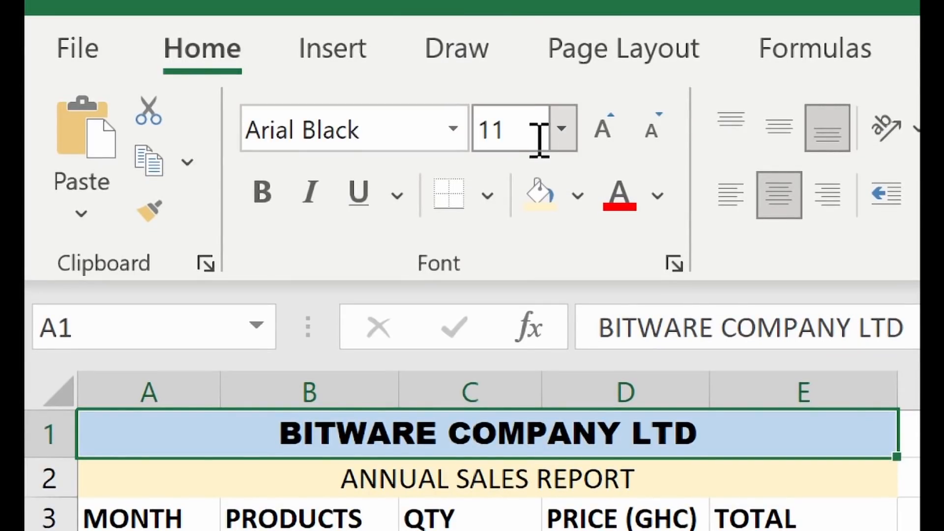
click(561, 141)
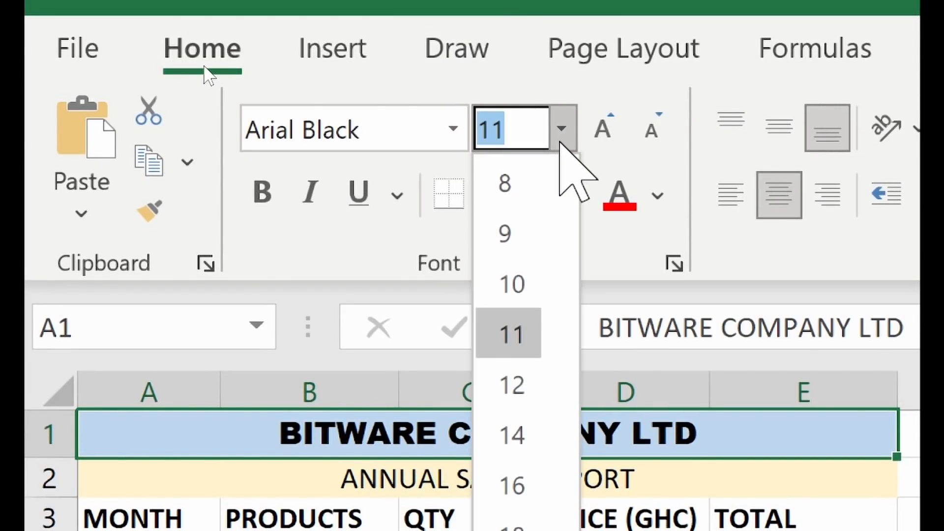
click(516, 433)
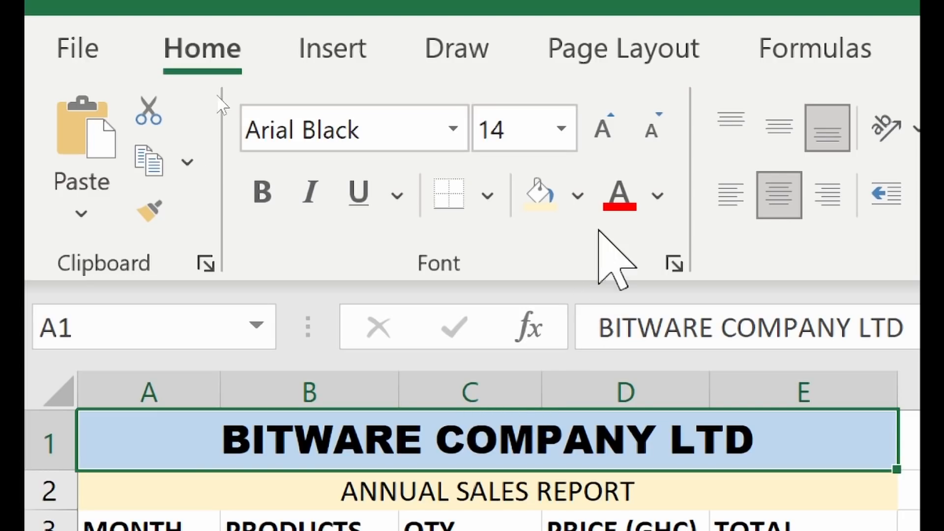
- Step the company title's font size up to 18 and back to 14 twice with Increase and Decrease Font Size, finishing at 16
click(610, 132)
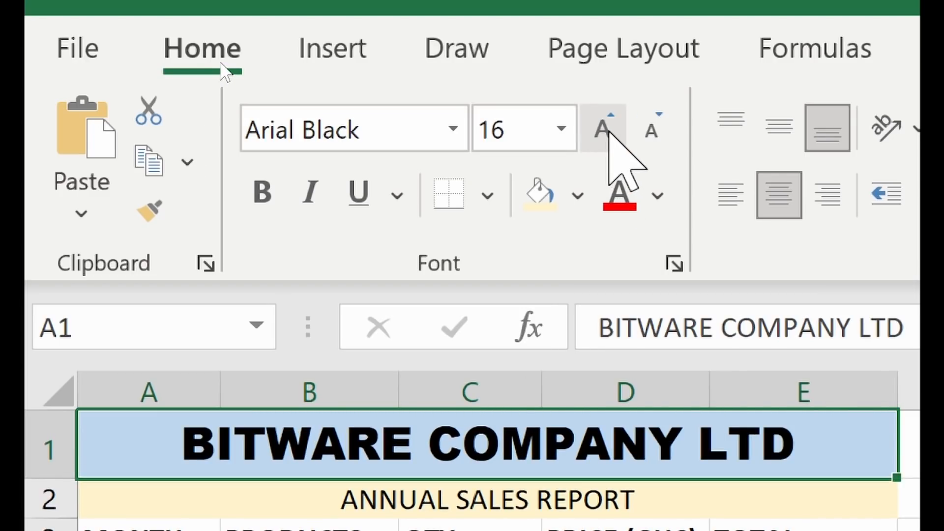
click(609, 132)
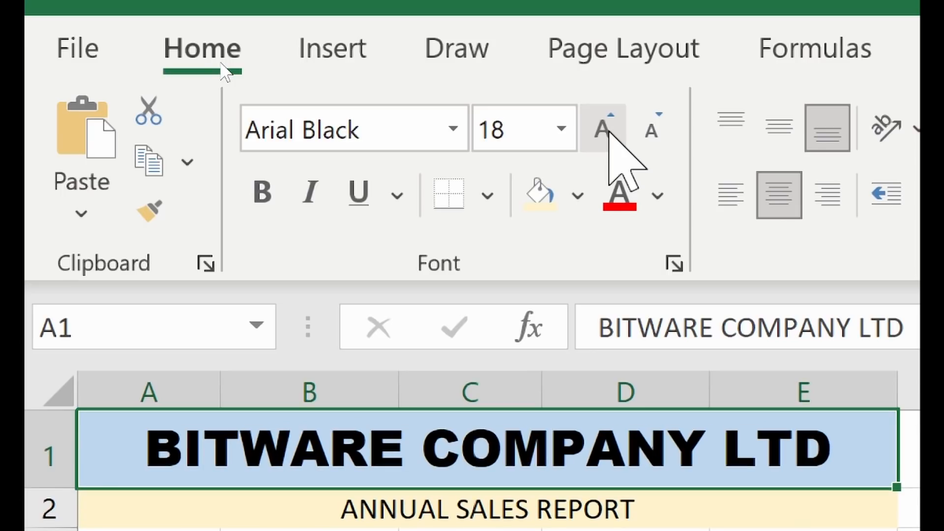
click(643, 134)
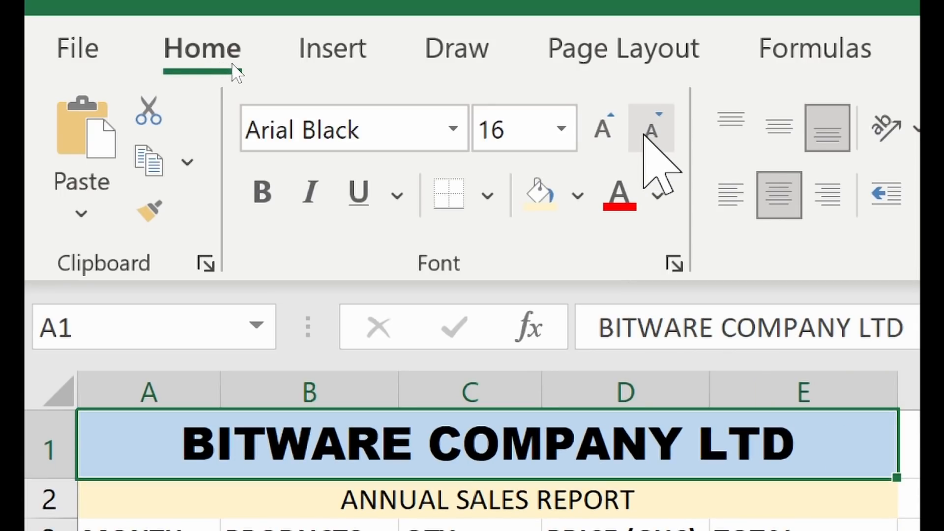
click(643, 135)
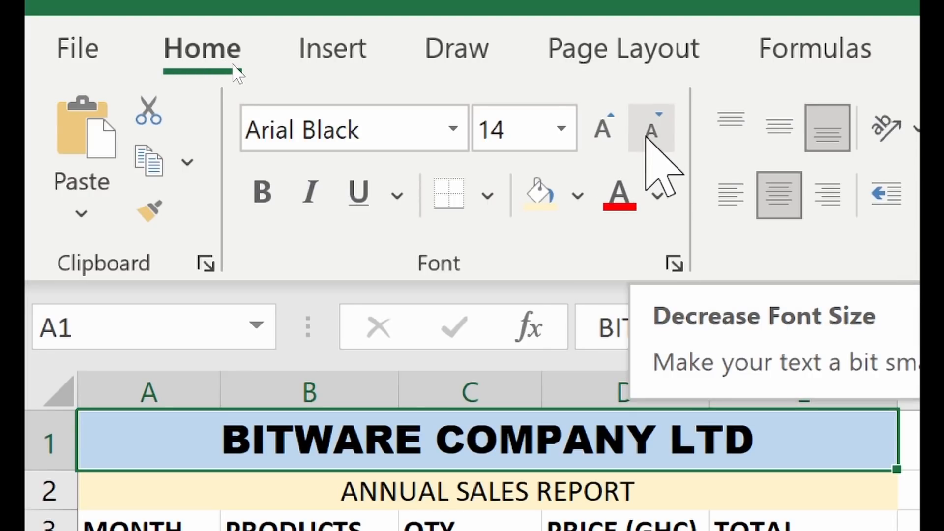
click(613, 129)
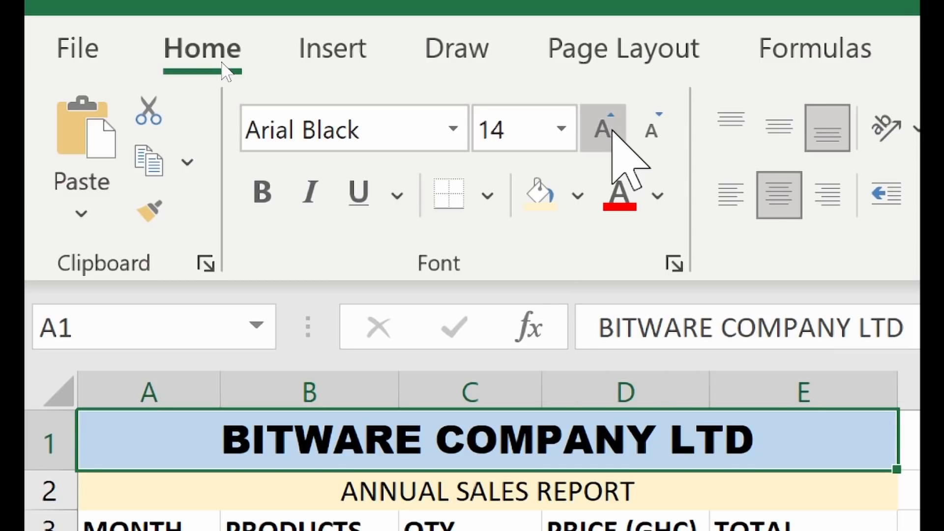
click(612, 129)
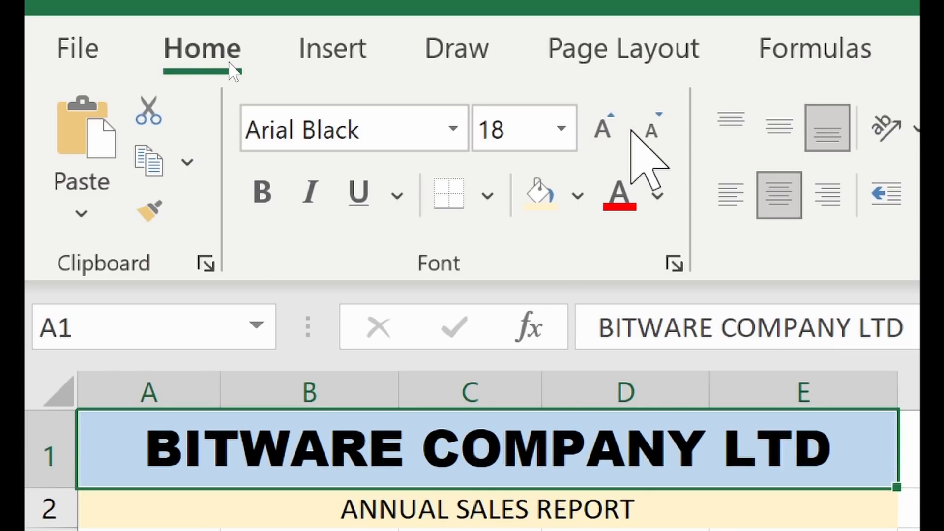
click(648, 131)
click(648, 131)
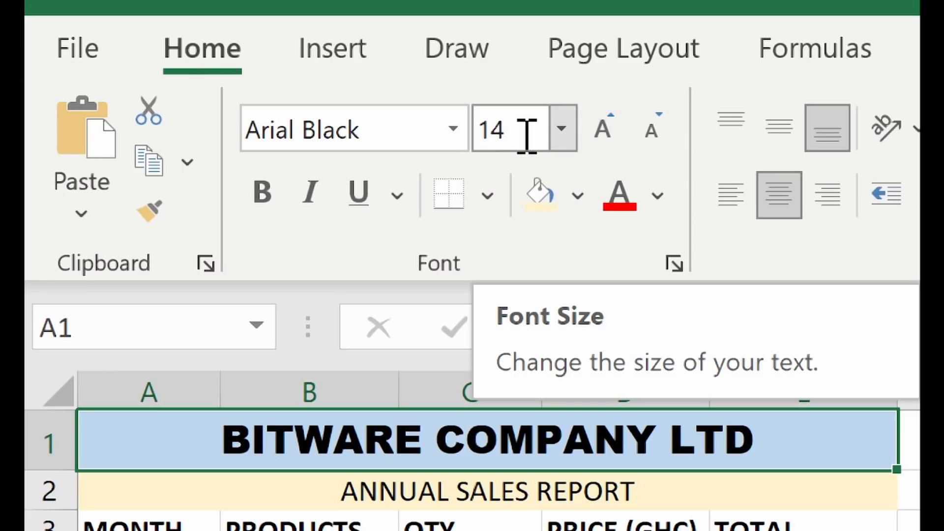
click(617, 164)
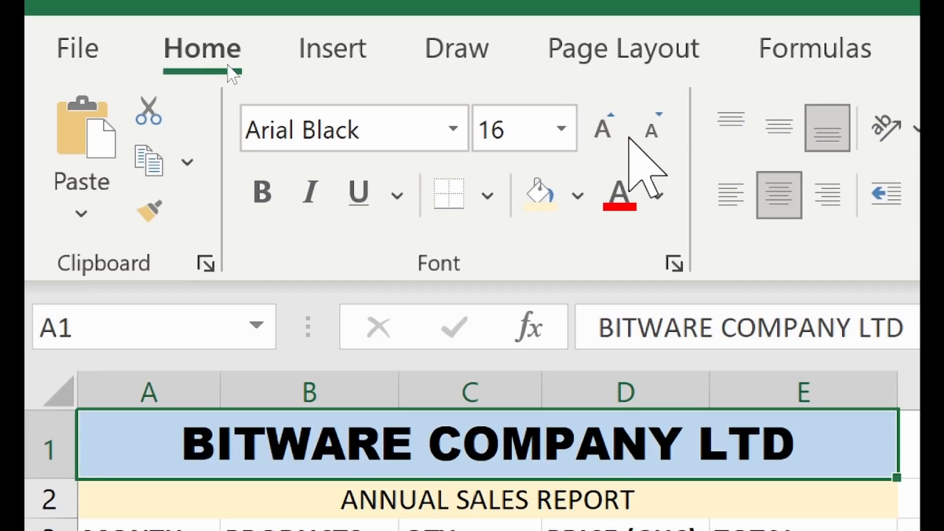
- Reduce the company title's font size to 14 and raise it back to 16
click(648, 141)
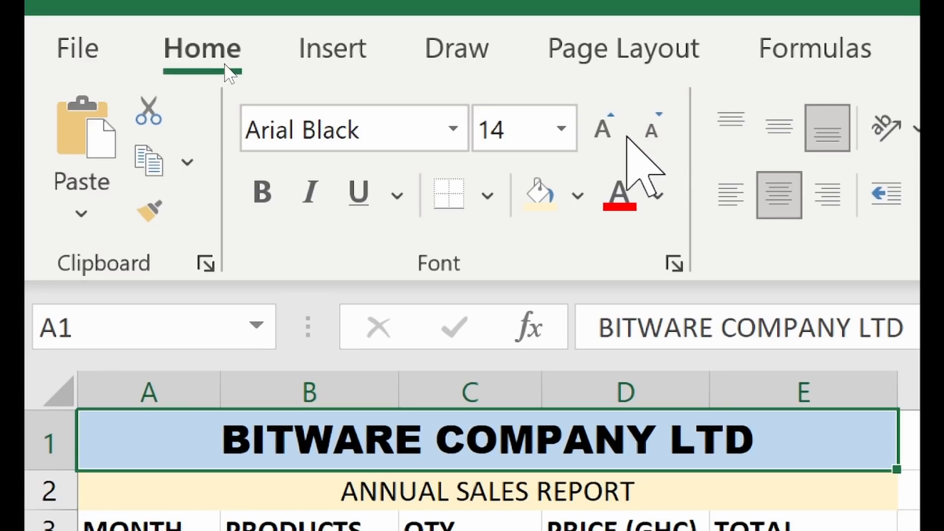
click(562, 127)
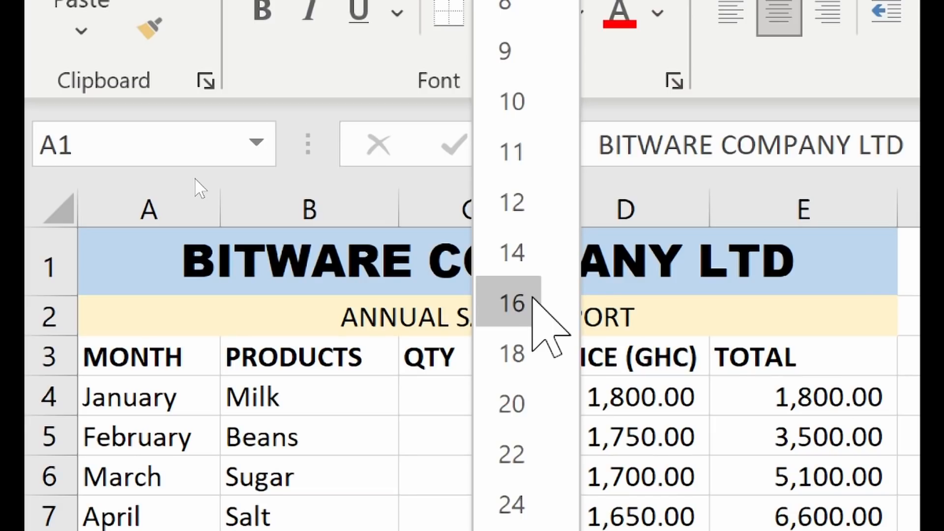
click(511, 301)
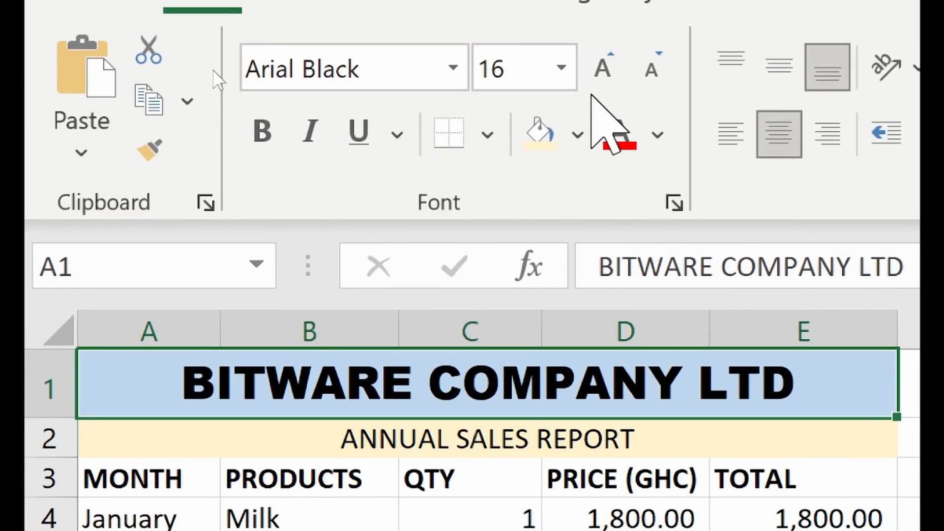
- Set the BITWARE COMPANY LTD title's font size to the custom value 15
click(518, 81)
text(15)
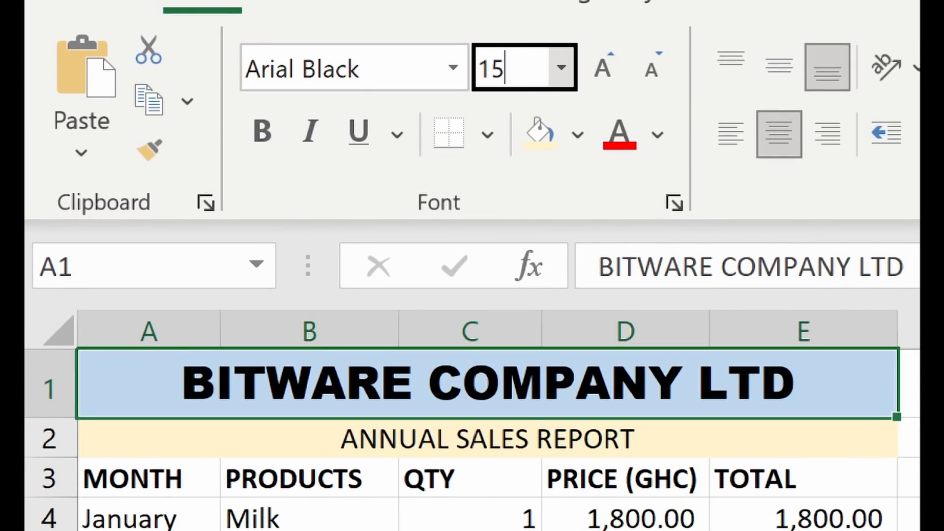
key(Return)
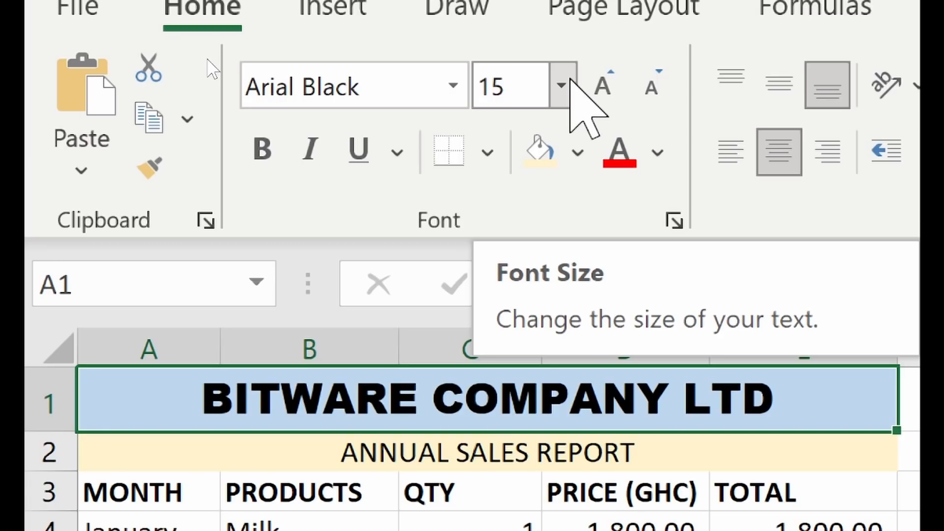
- Try custom font sizes 17 and 20 on the company title, finishing back at 15
click(516, 89)
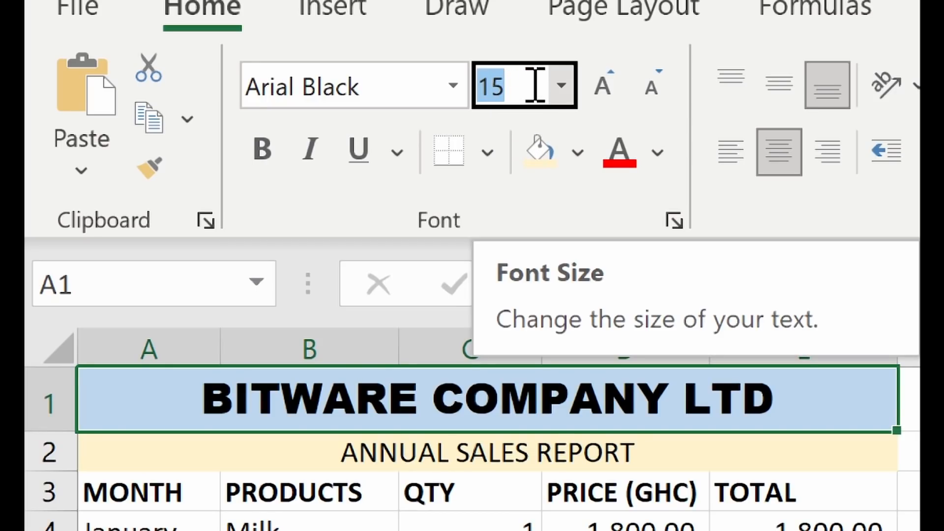
text(17)
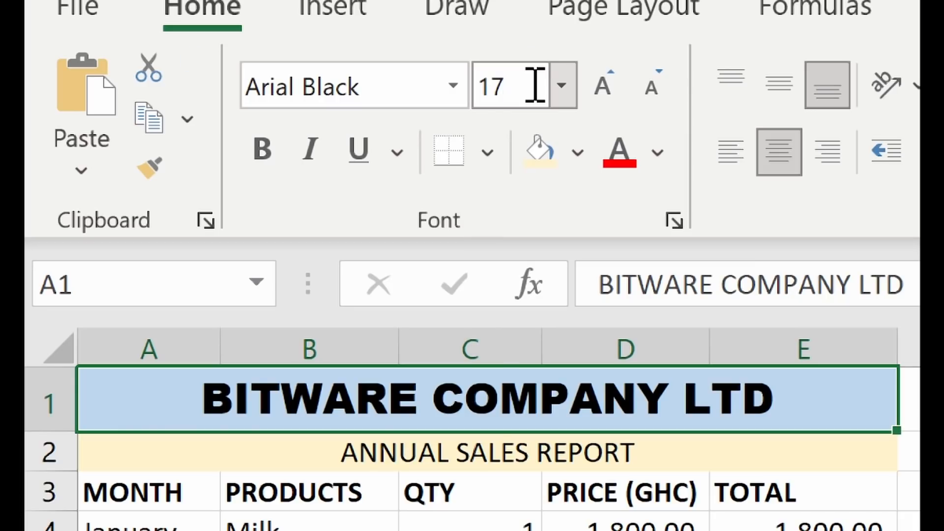
key(Return)
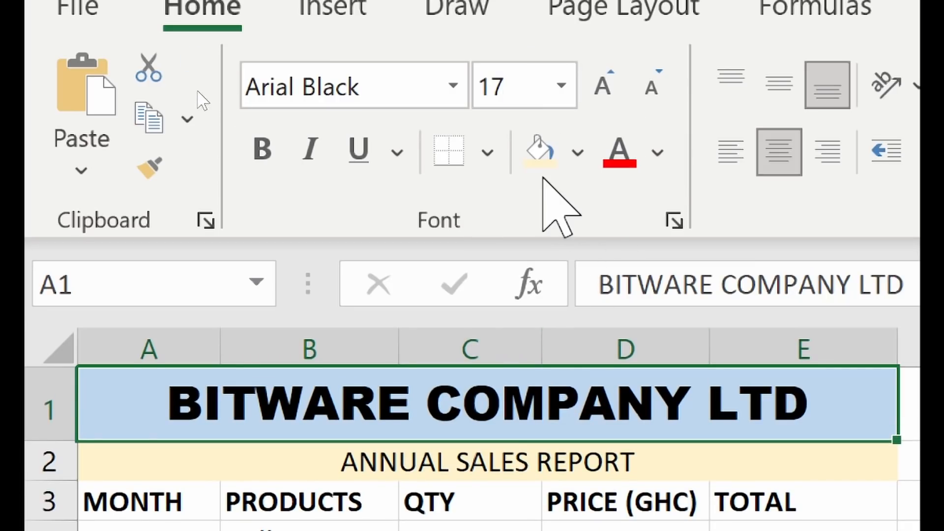
click(524, 82)
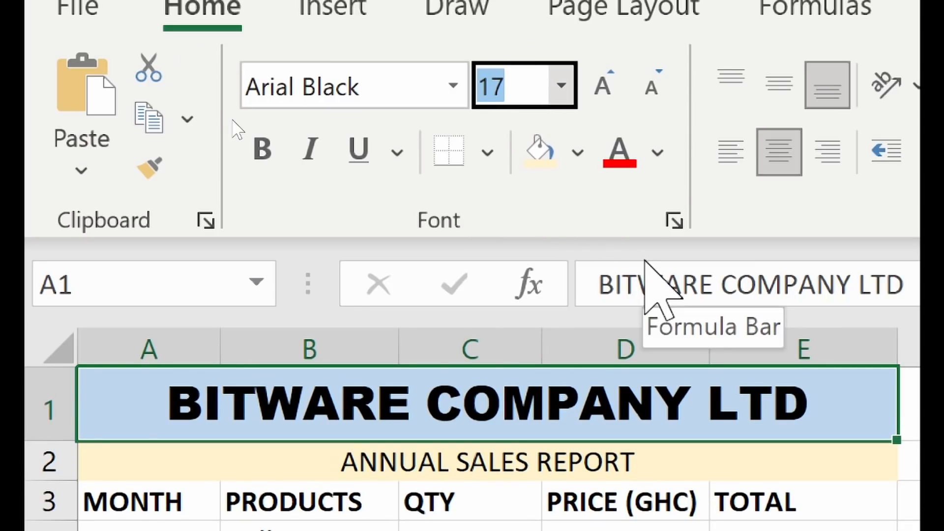
key(BackSpace)
text(20)
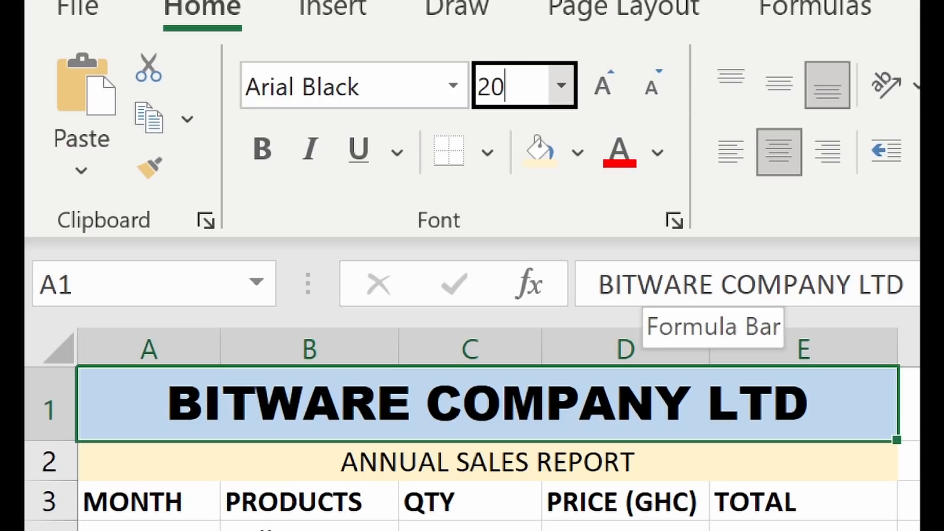
key(Return)
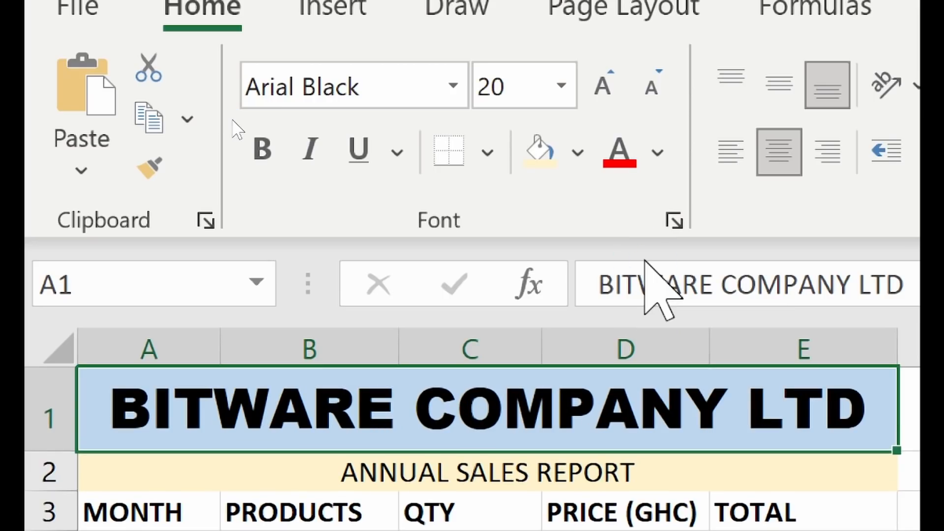
click(525, 96)
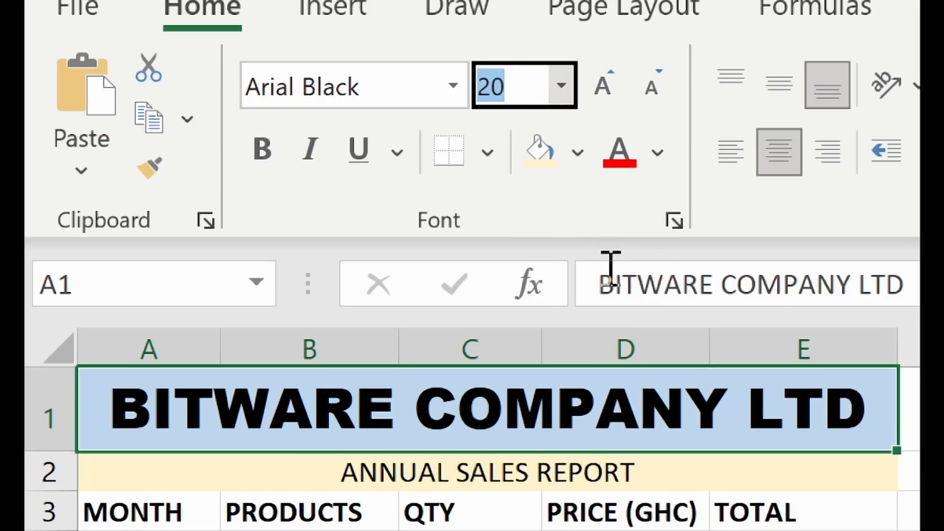
text(15)
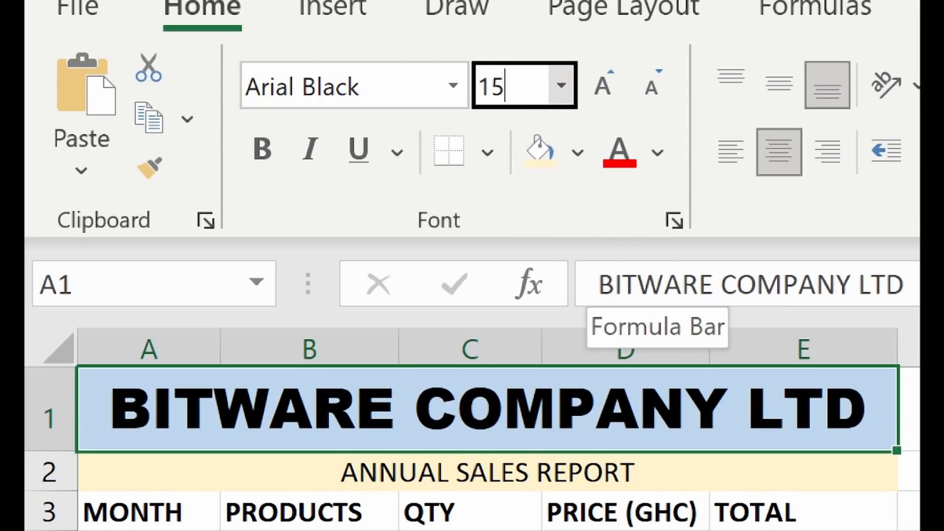
key(Return)
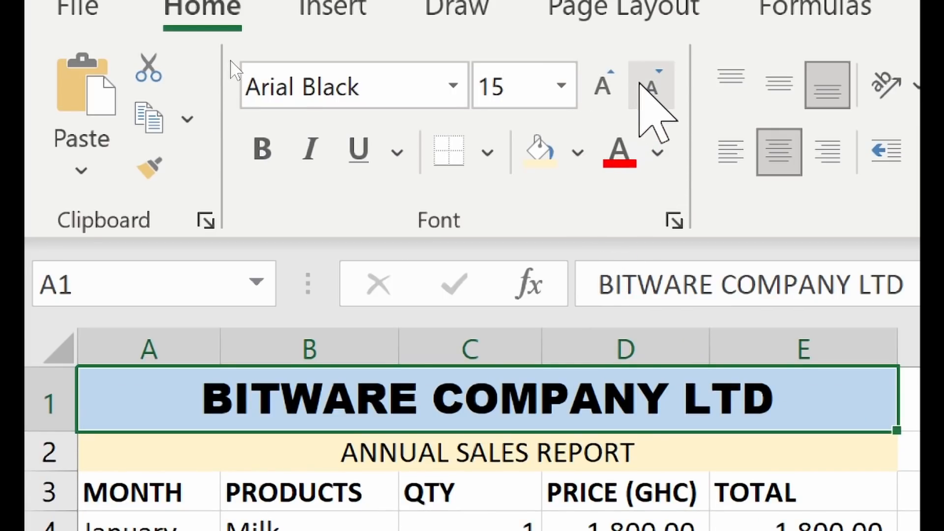
- Make the ANNUAL SALES REPORT subtitle in row 2 bold, italic and red, and increase its font size by two steps
click(423, 449)
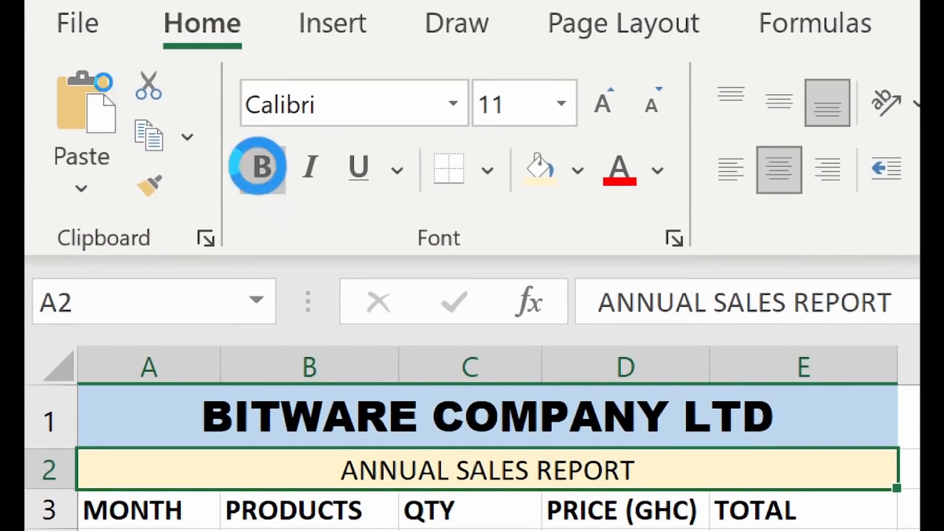
click(256, 167)
click(303, 173)
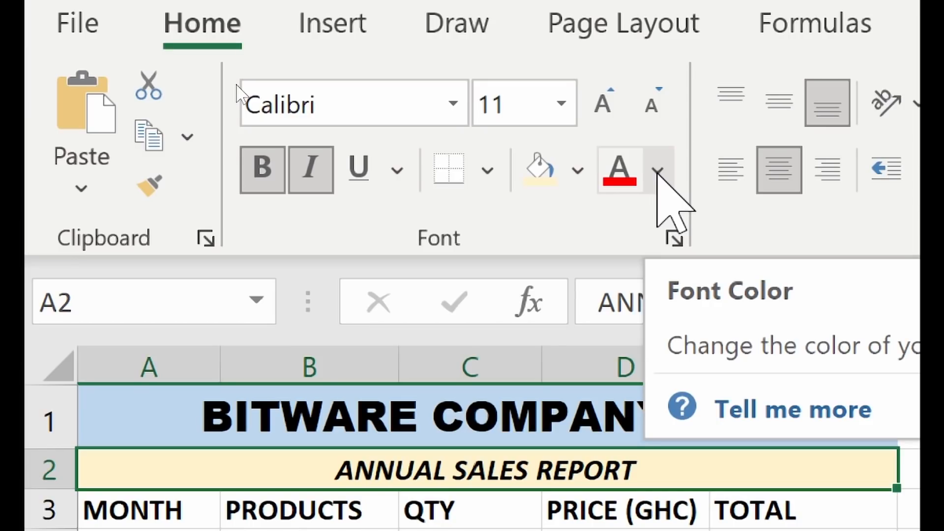
click(615, 183)
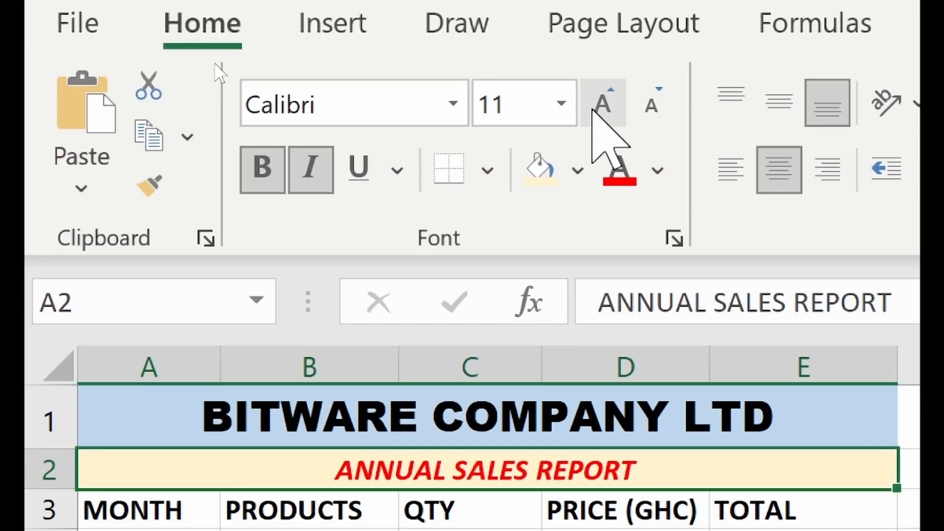
click(602, 103)
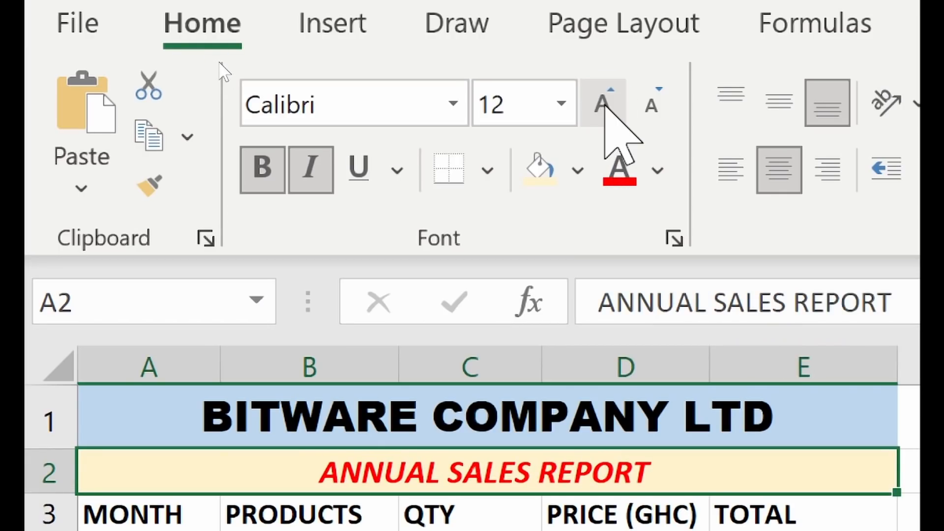
click(603, 104)
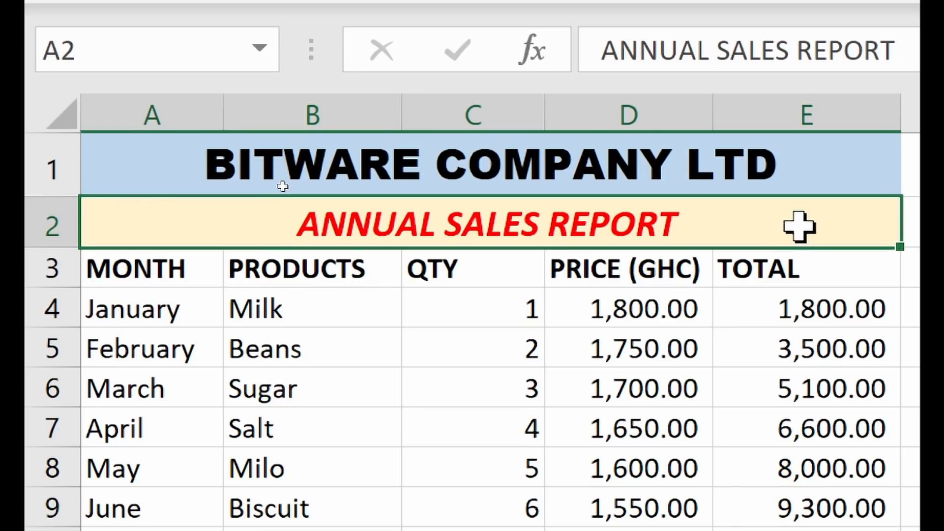
click(158, 267)
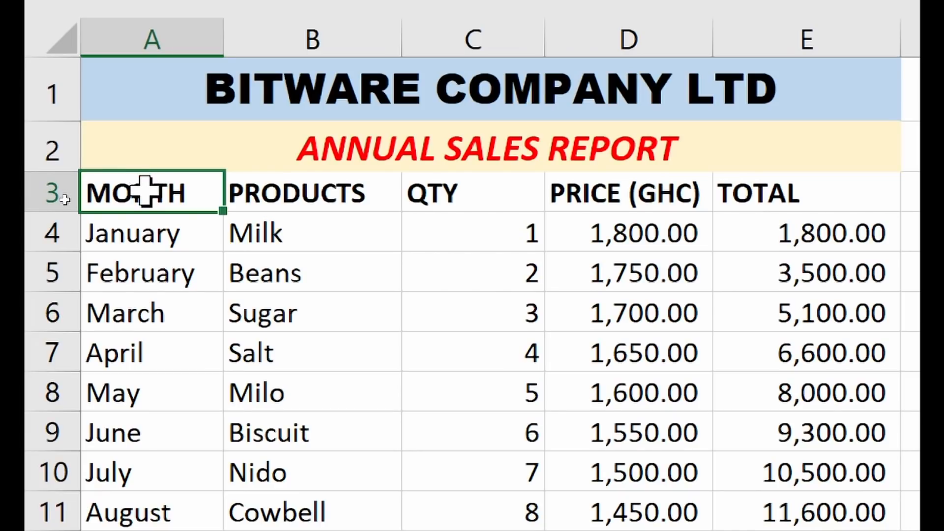
drag(144, 192, 801, 521)
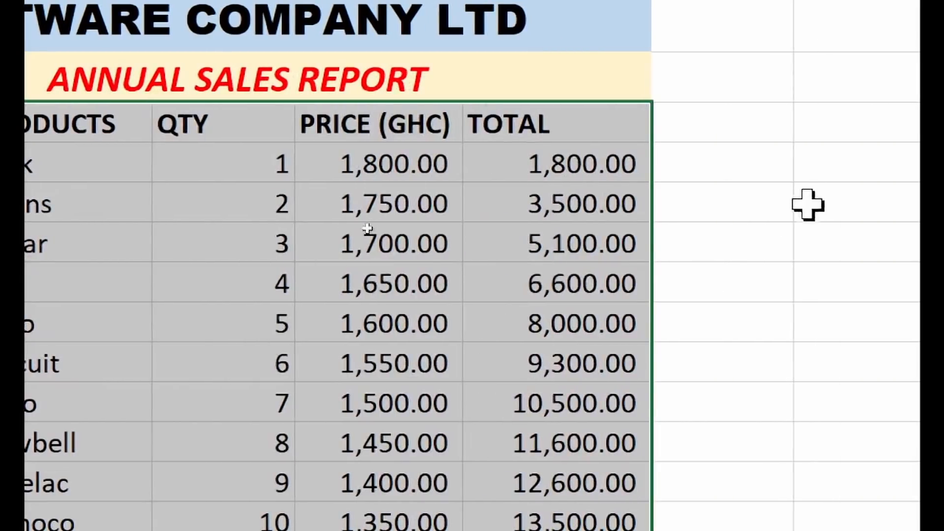
click(750, 216)
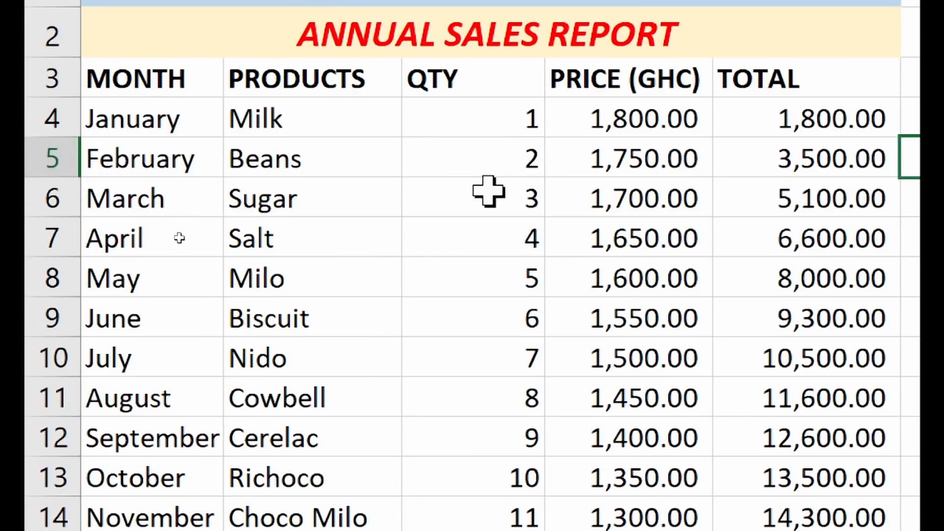
click(382, 197)
click(689, 288)
click(809, 324)
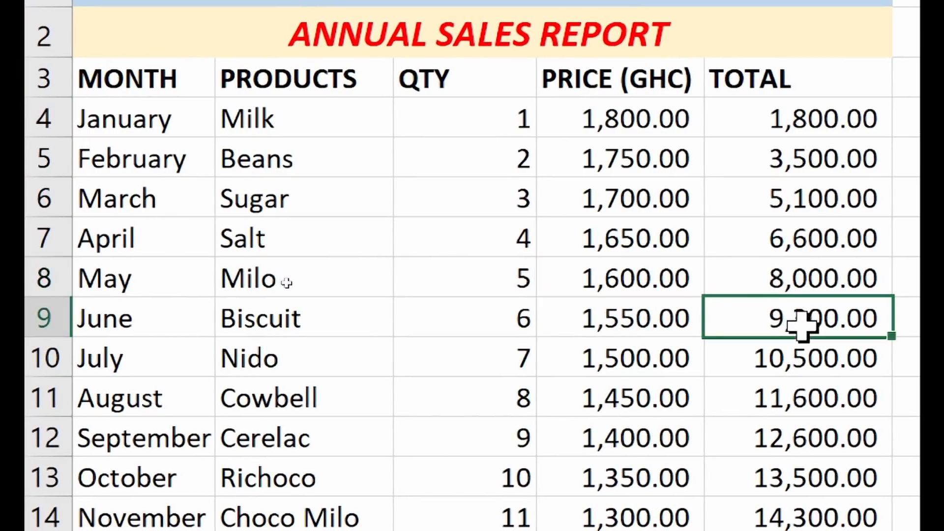
click(761, 472)
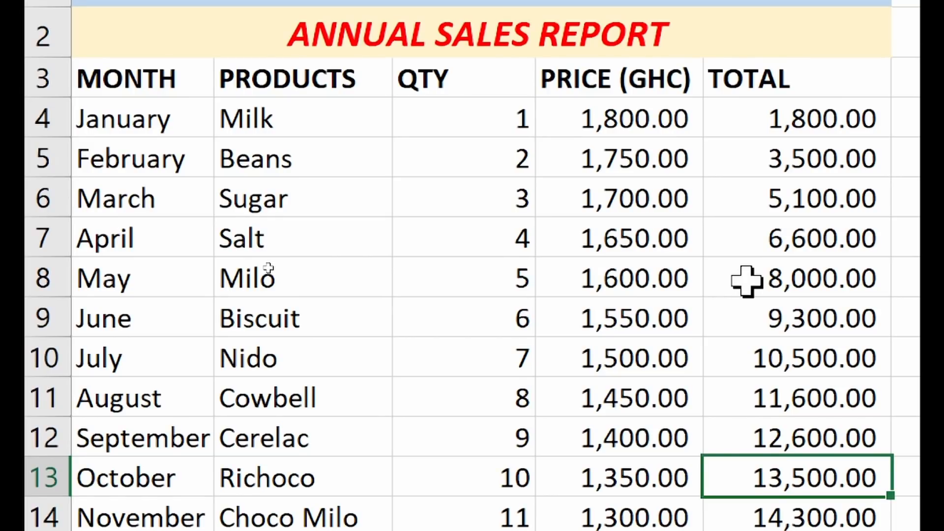
- Format the sales data in A3:E15 as a table with headers, using a blue style with banded rows and a white grid
drag(199, 77, 192, 118)
drag(515, 428, 785, 502)
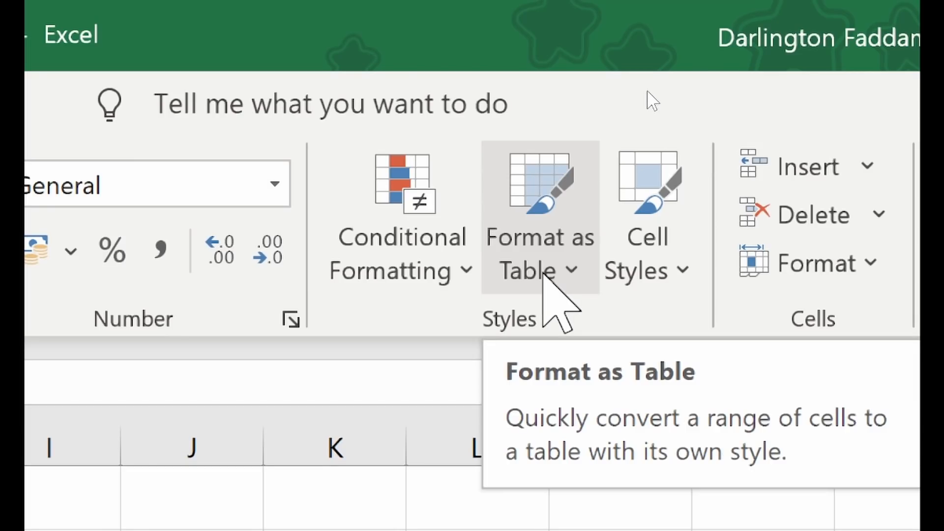
click(570, 274)
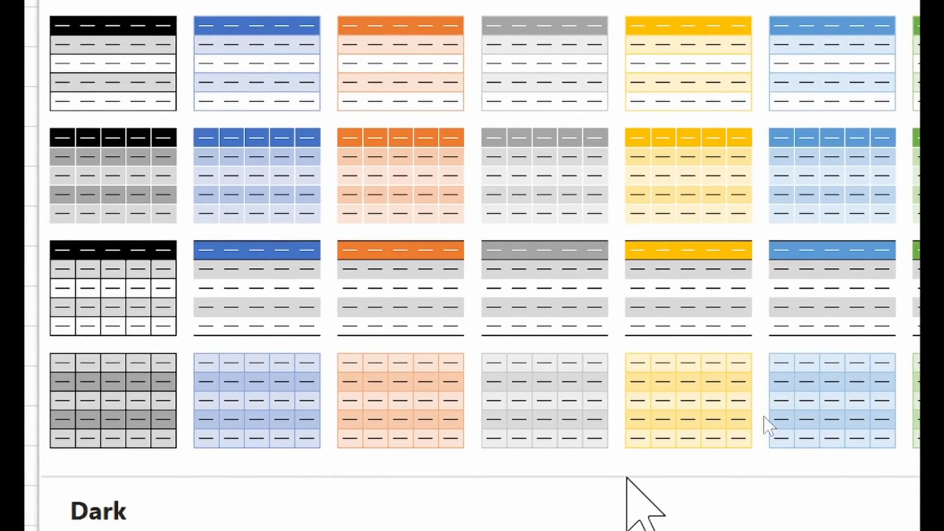
click(239, 200)
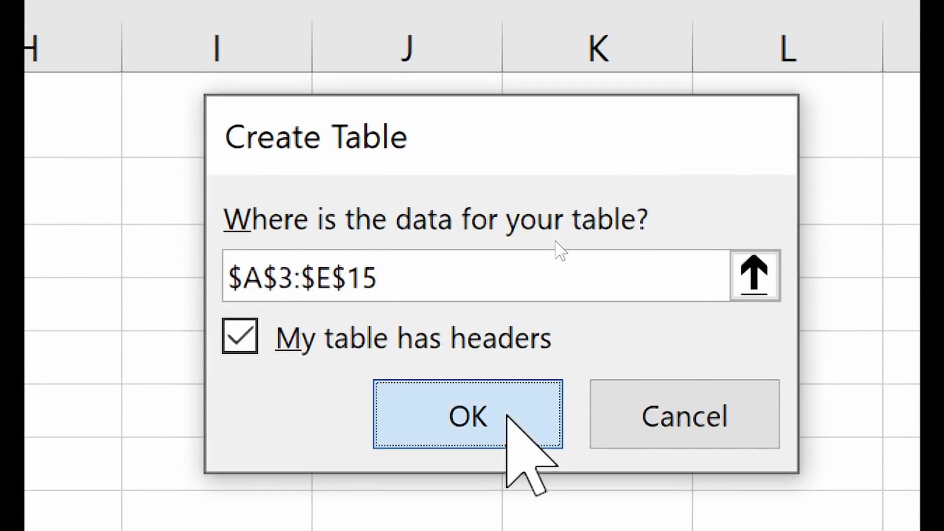
click(509, 416)
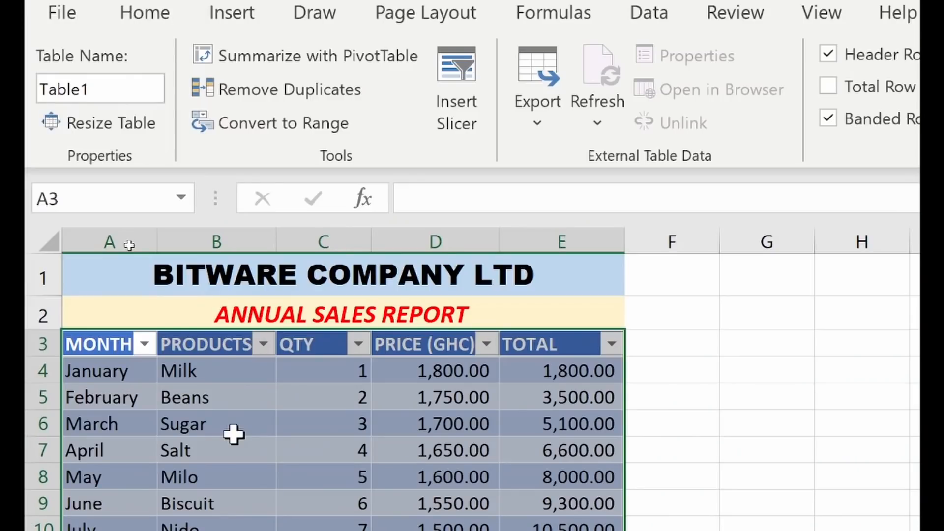
click(639, 520)
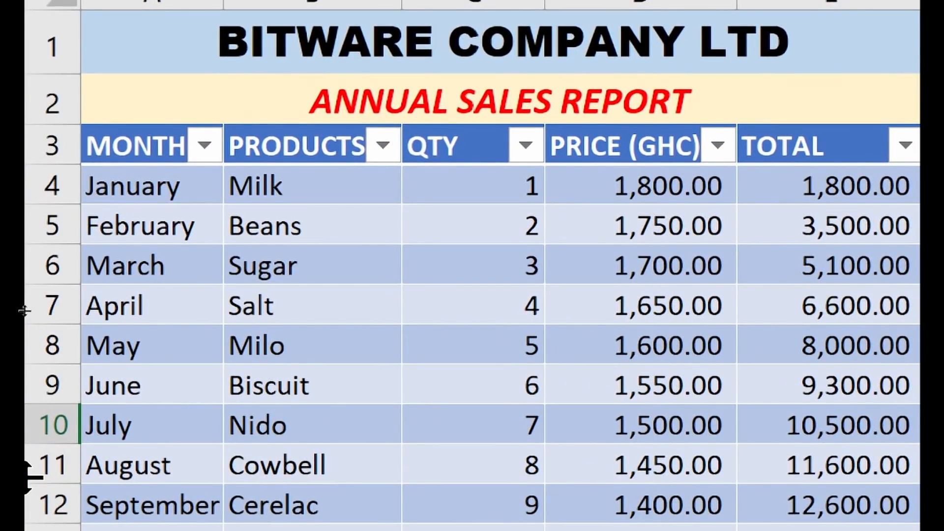
- Examine the sort and filter options of the table's PRODUCTS, QTY, PRICE (GHC) and TOTAL columns
click(381, 145)
click(375, 141)
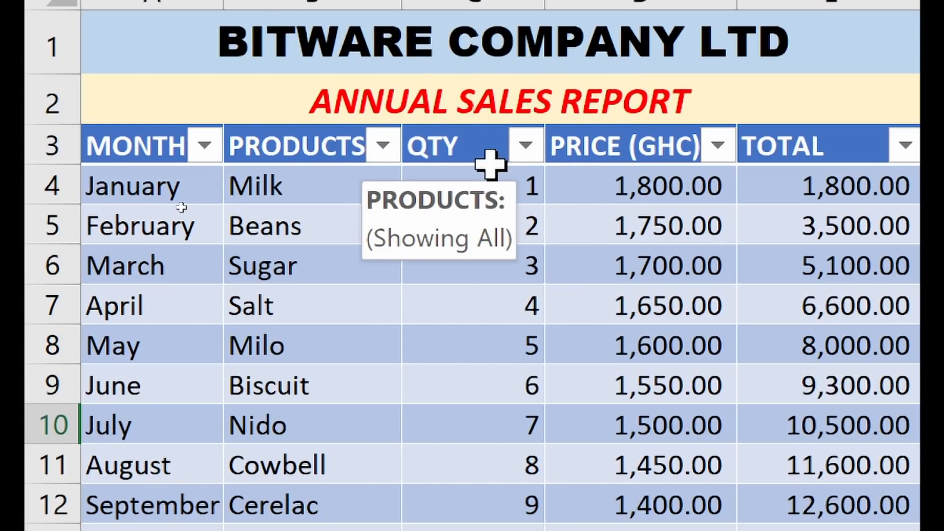
click(526, 144)
click(527, 148)
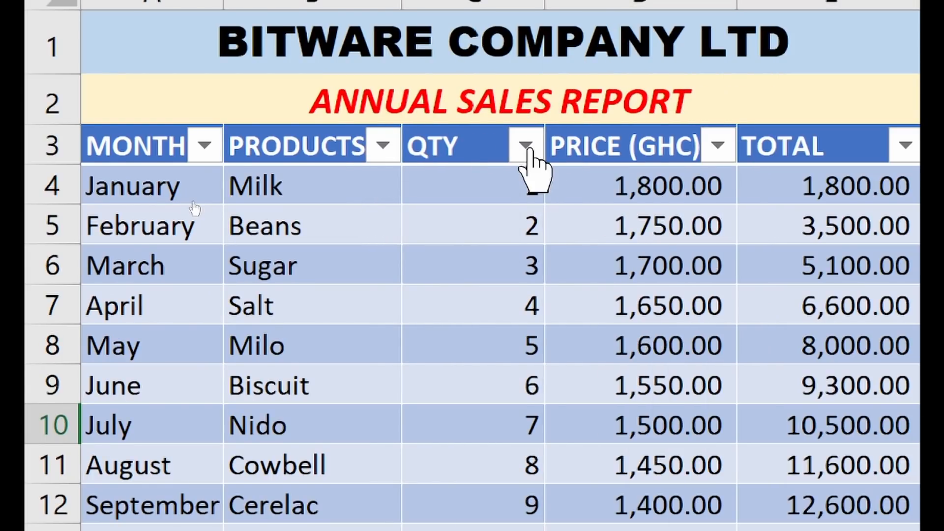
click(718, 144)
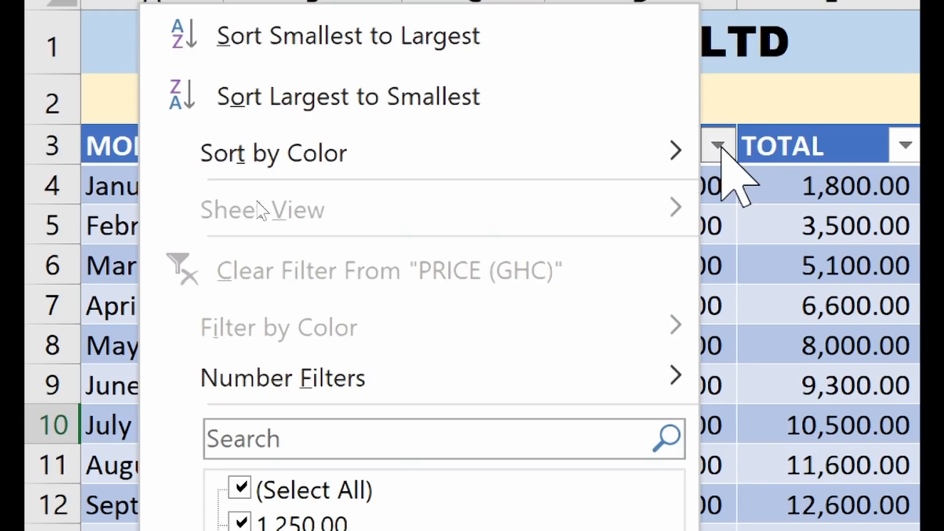
click(718, 146)
click(860, 144)
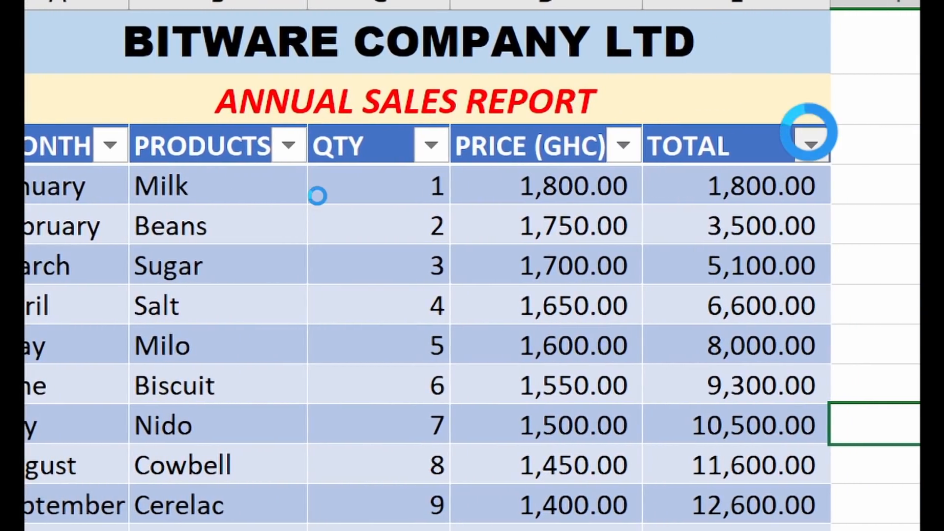
click(861, 145)
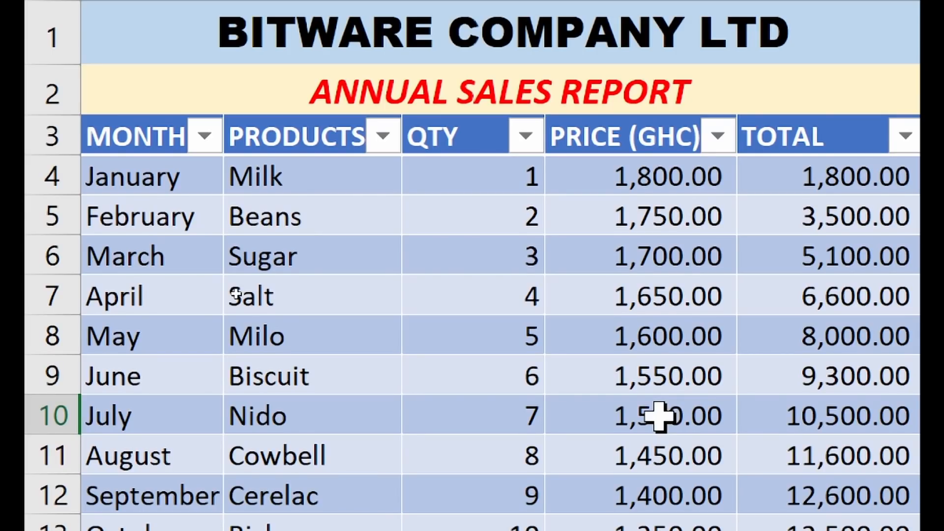
- Try the medium orange and medium black banded styles on the sales table
click(653, 298)
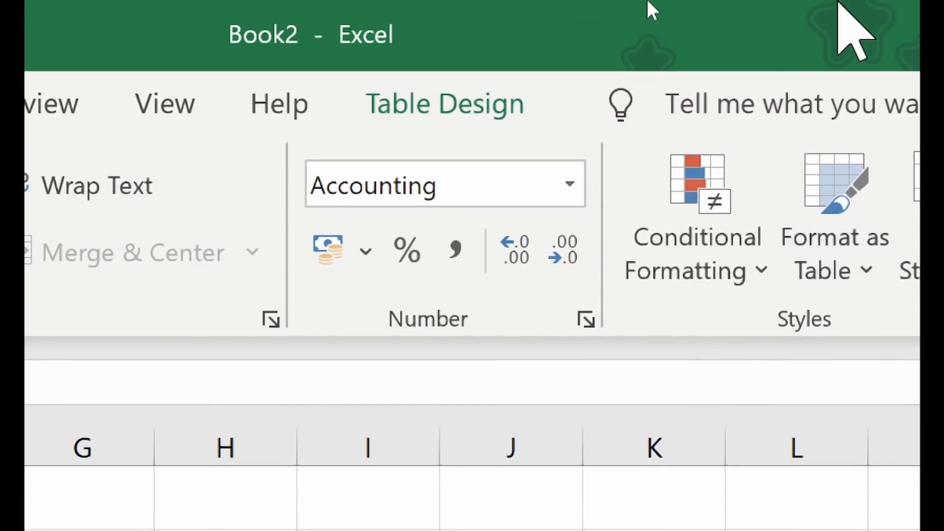
click(484, 105)
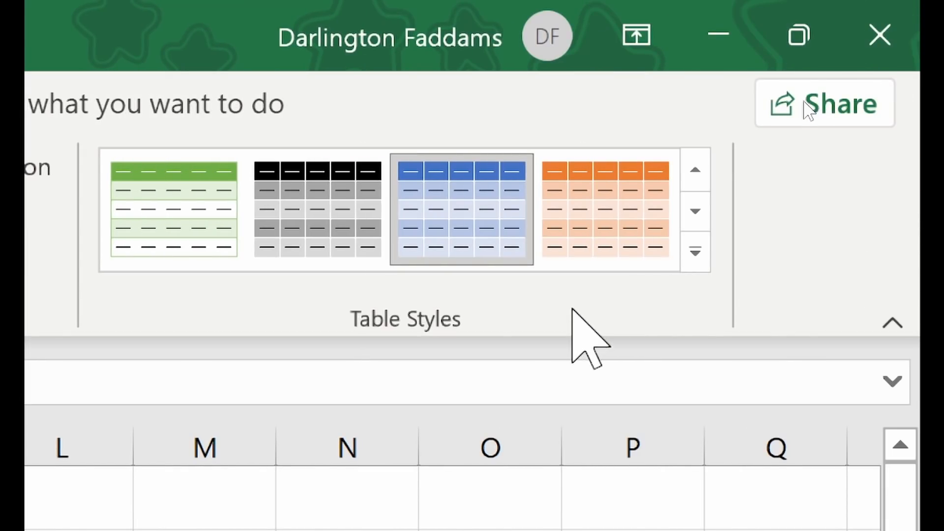
click(600, 229)
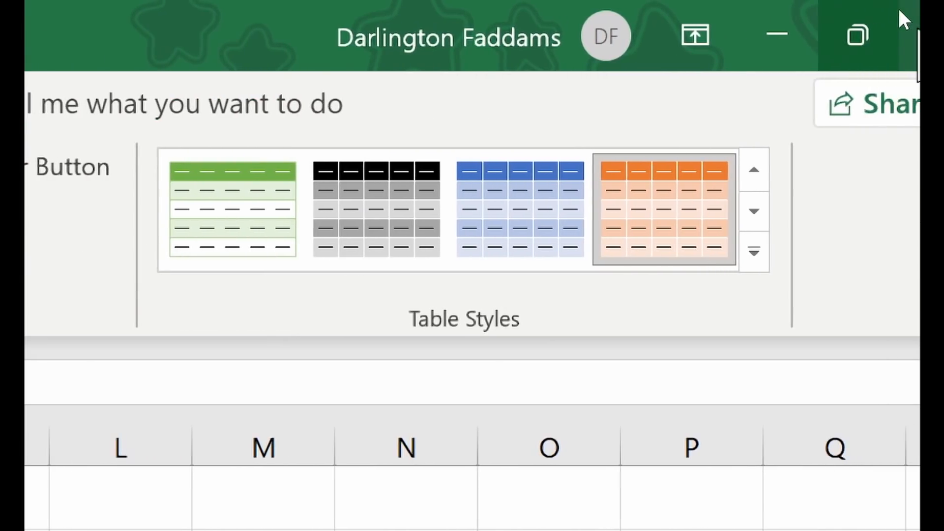
click(406, 222)
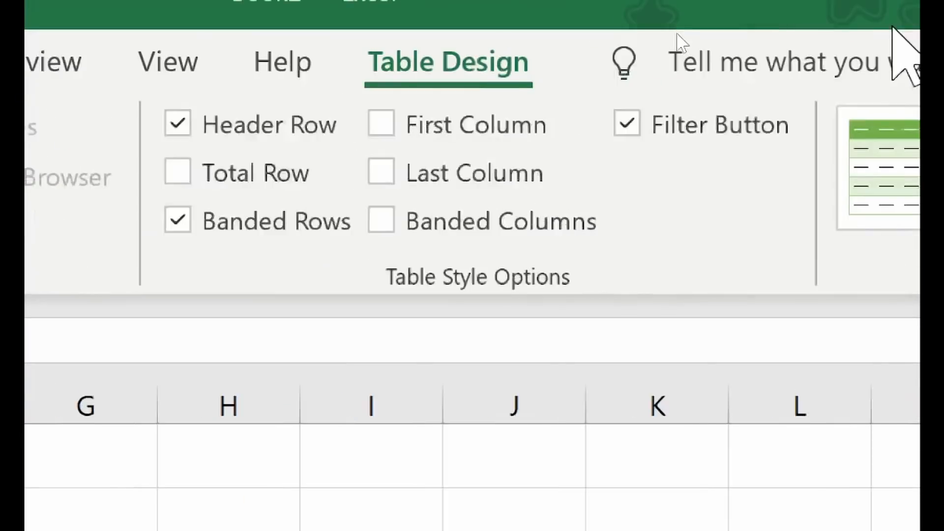
- Try the dark blue table style with a black header row, returning to the medium blue banded style with white gridlines
click(708, 209)
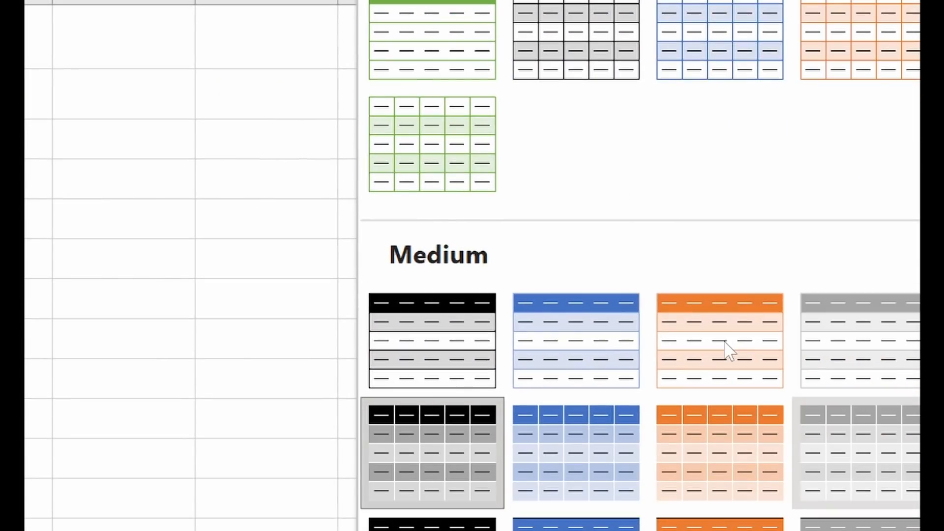
scroll(854, 450, down, 1)
scroll(744, 361, down, 3)
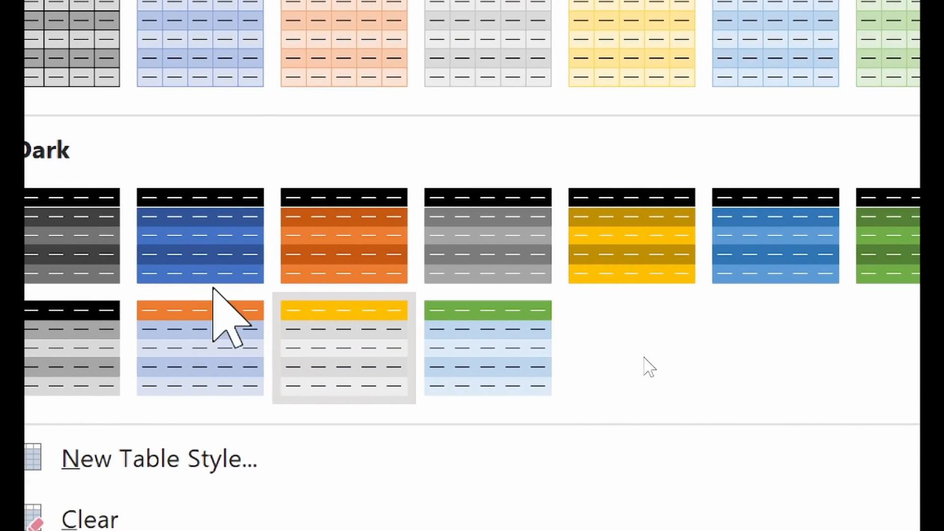
click(190, 240)
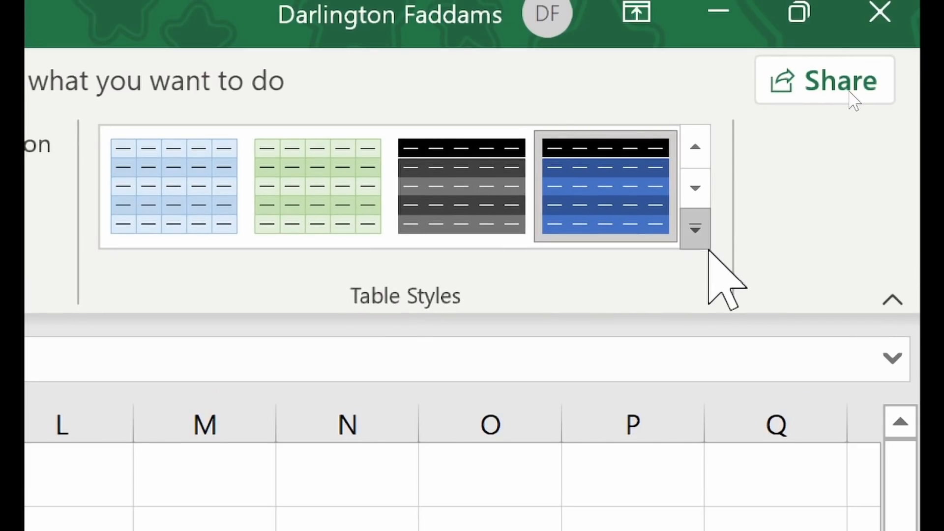
click(696, 229)
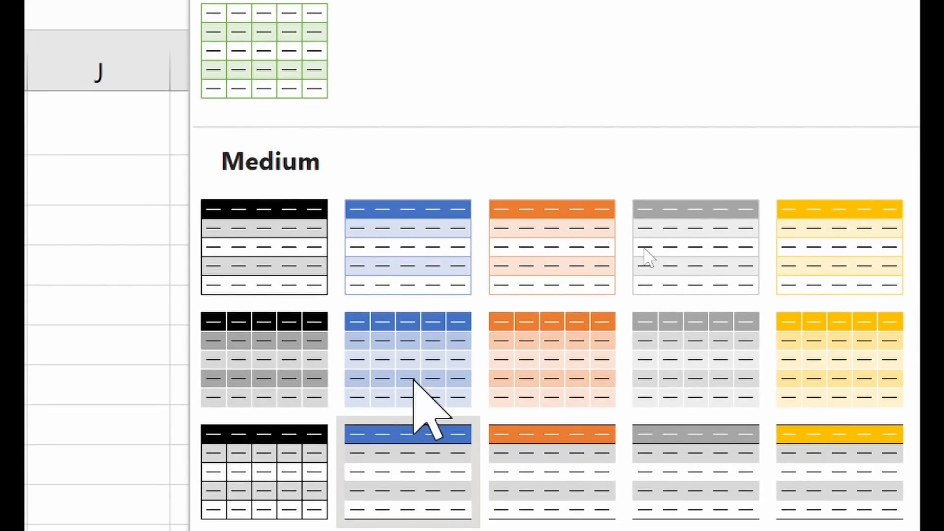
click(415, 380)
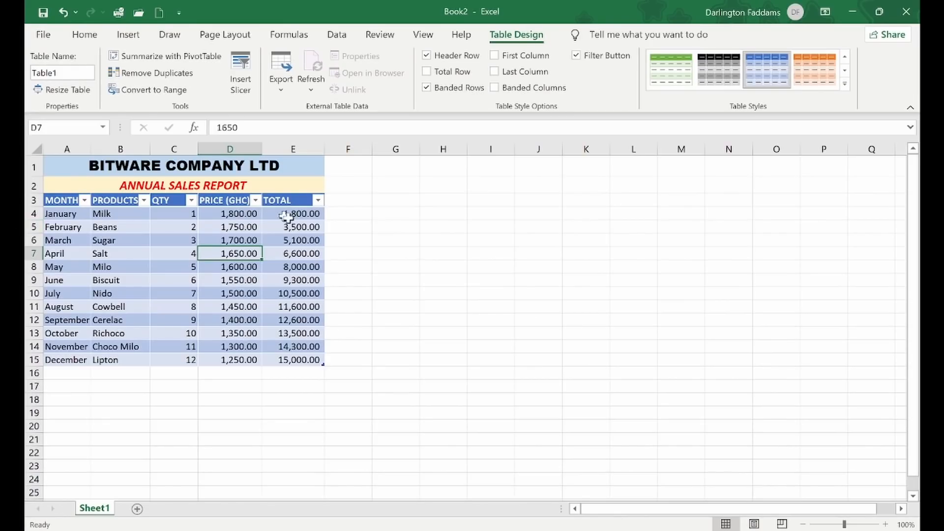
click(431, 254)
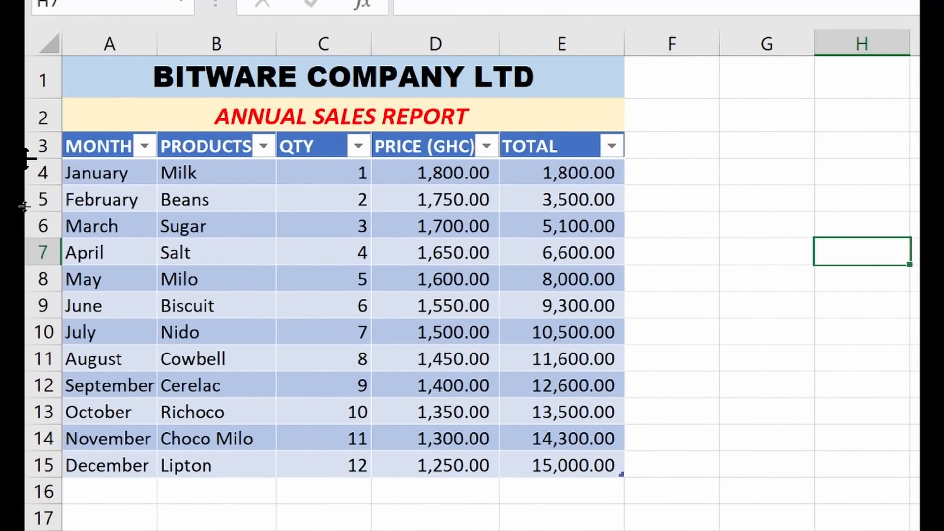
click(337, 290)
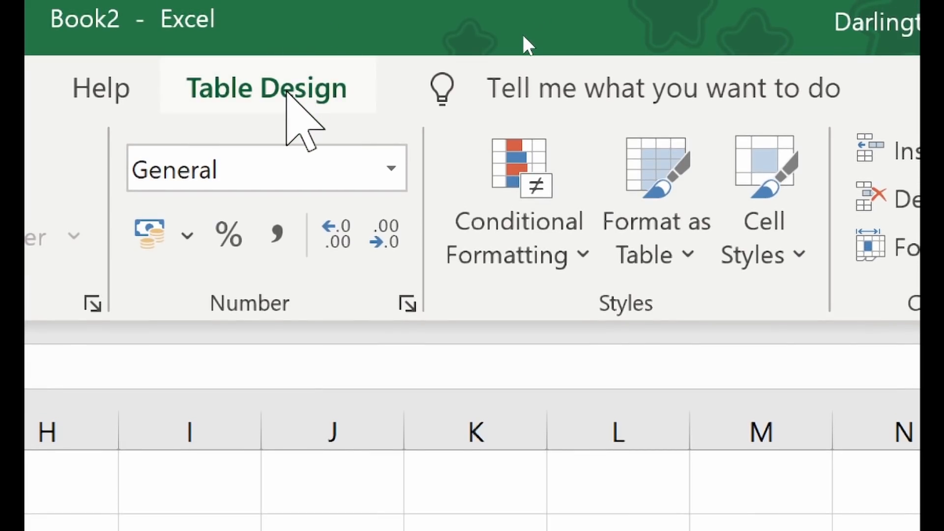
click(287, 91)
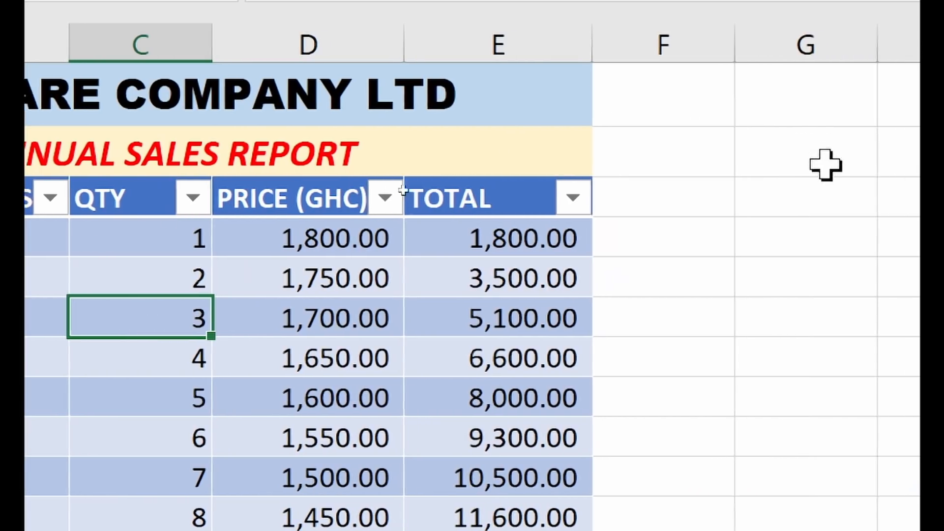
click(800, 236)
click(769, 228)
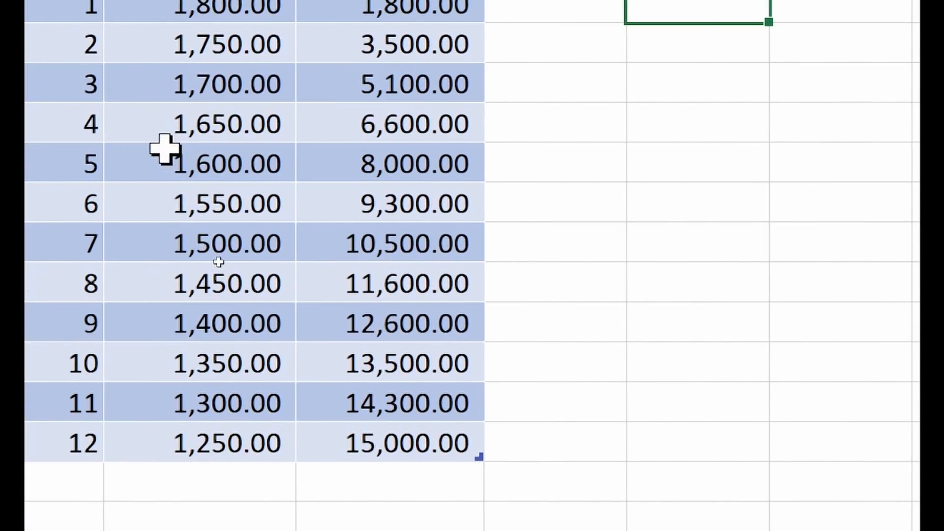
- Try the medium yellow table style with a white background and banded rows, returning to the medium blue banded style
click(165, 149)
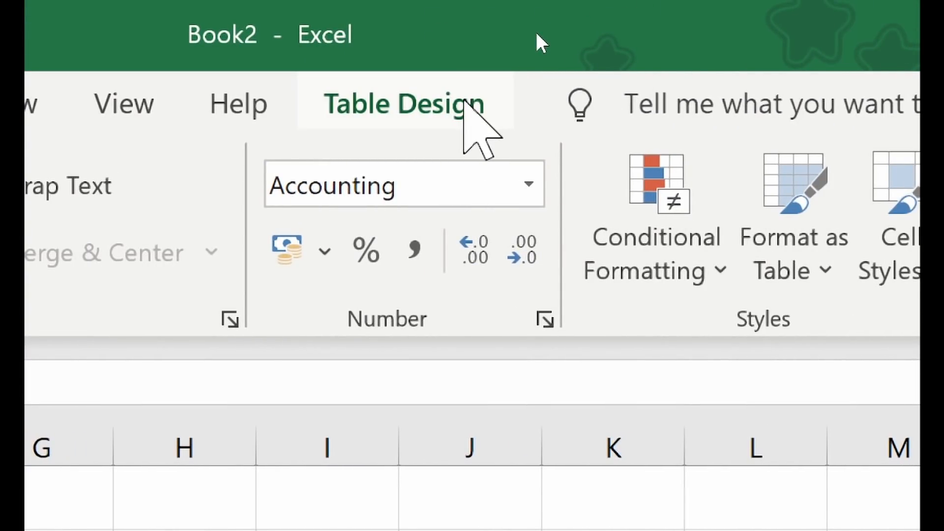
click(464, 101)
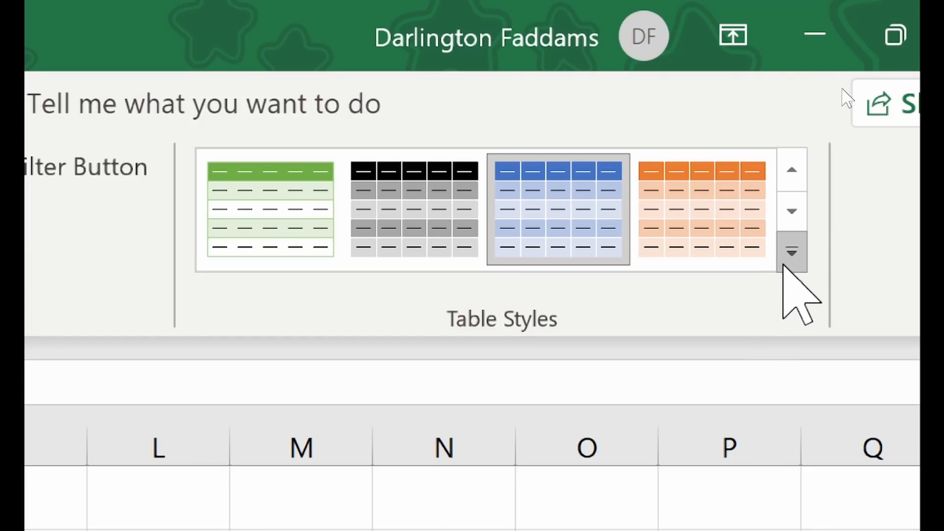
click(789, 252)
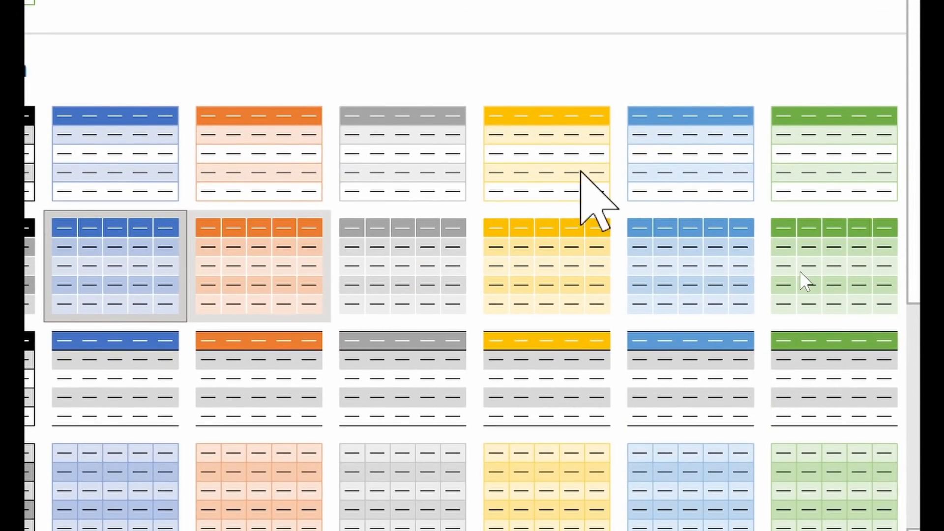
click(393, 175)
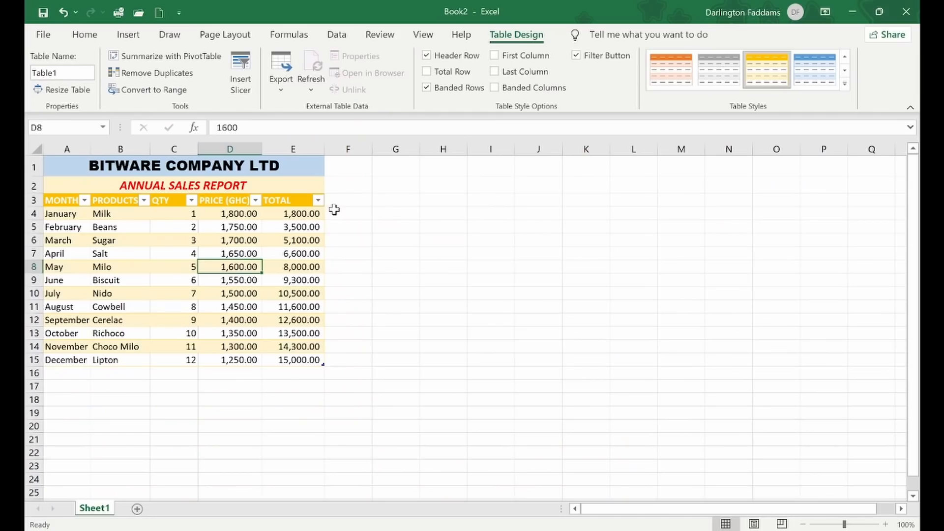
click(844, 83)
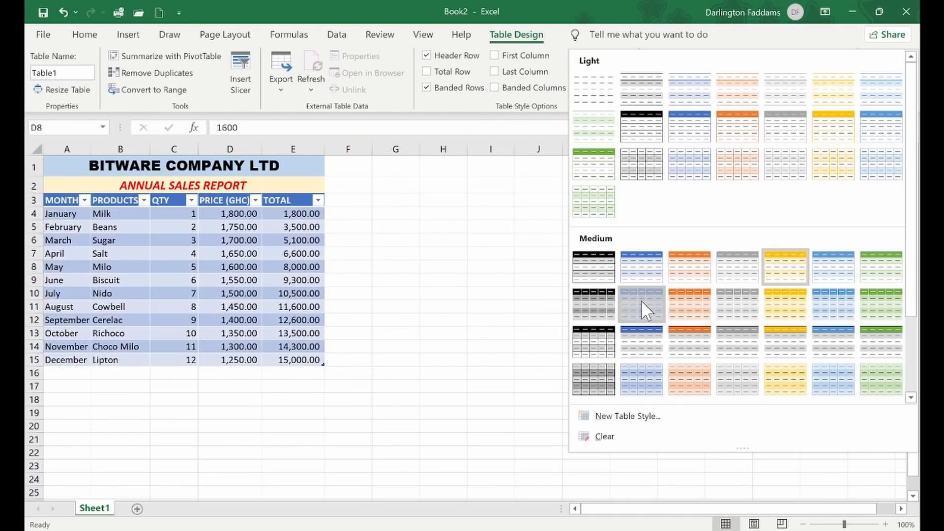
click(639, 301)
click(398, 295)
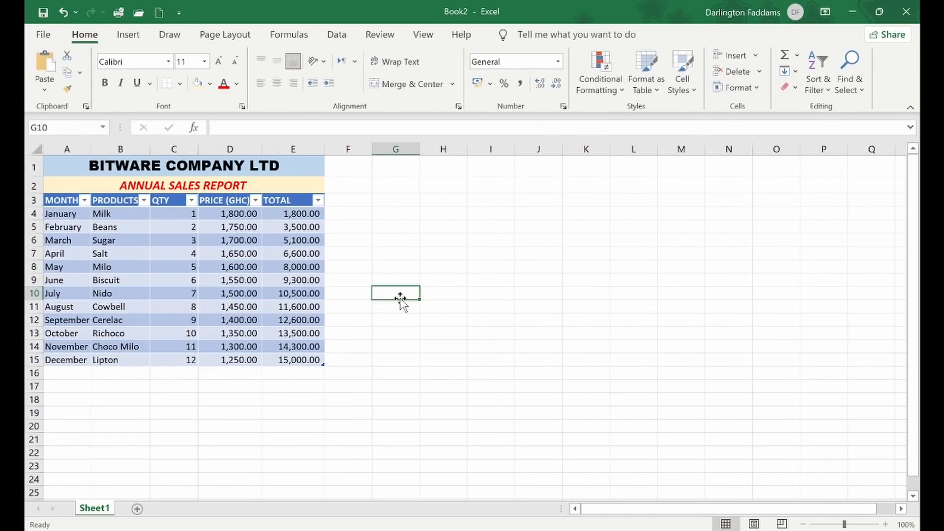
click(222, 285)
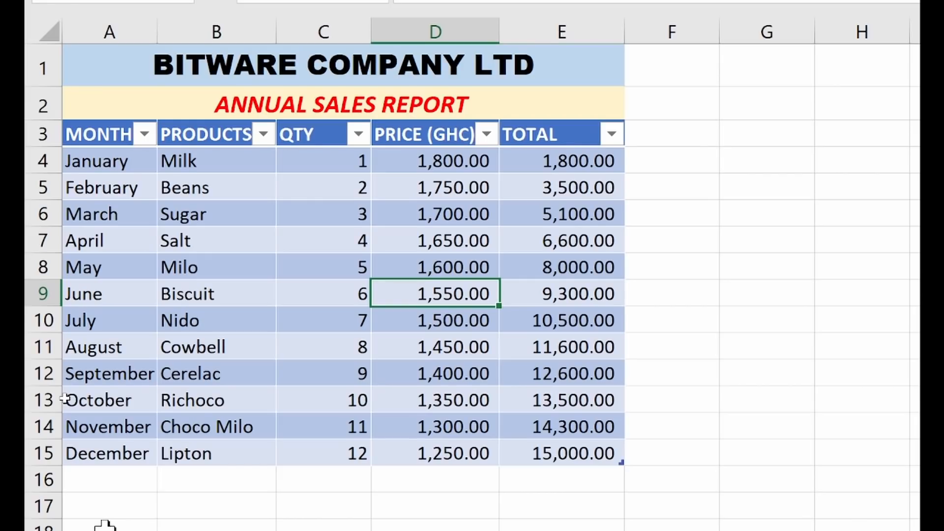
click(339, 247)
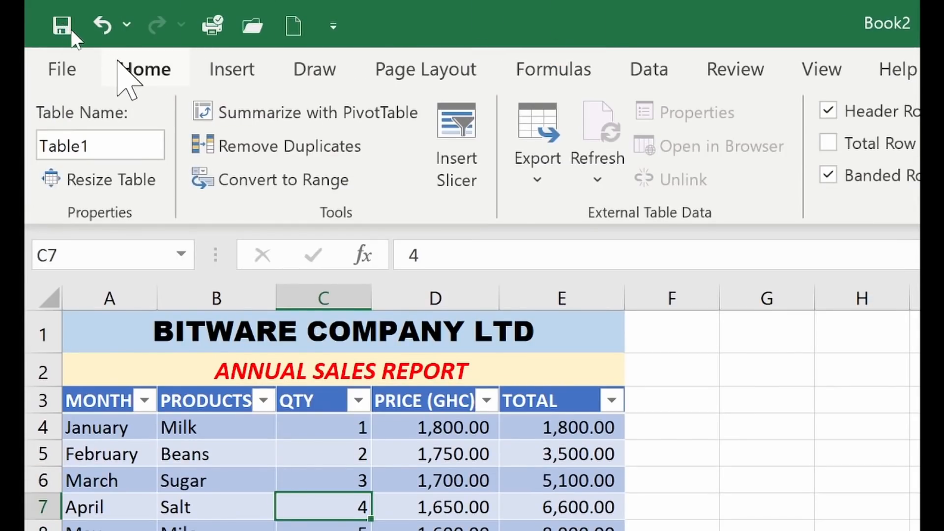
click(137, 68)
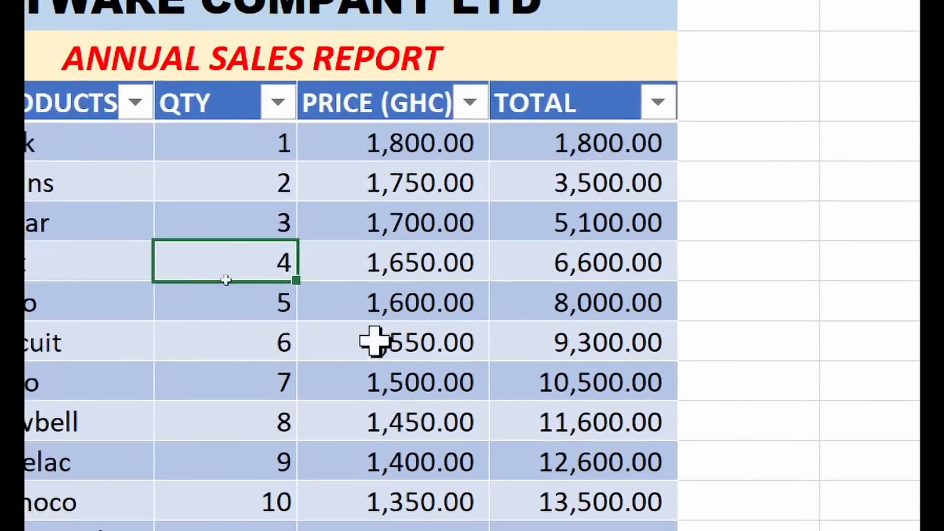
click(429, 352)
- Turn the sales table's header row off and back on
click(219, 343)
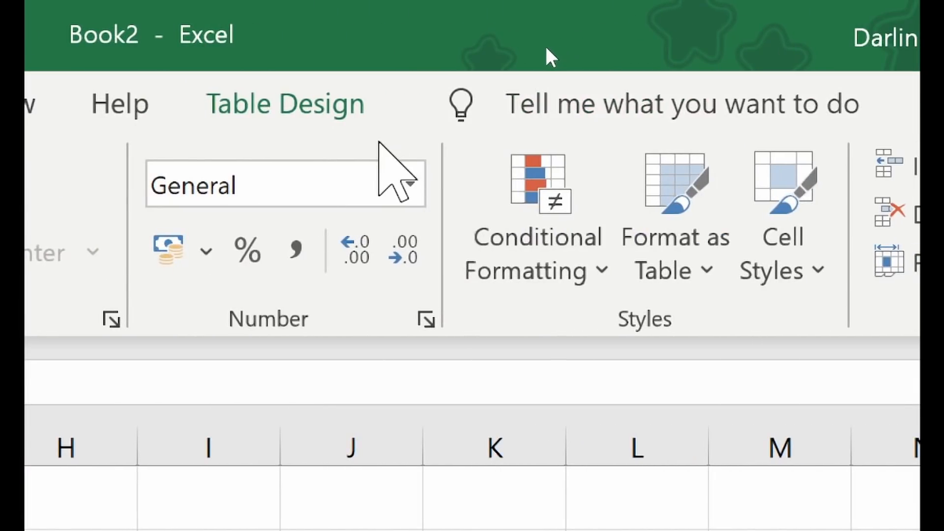
click(350, 109)
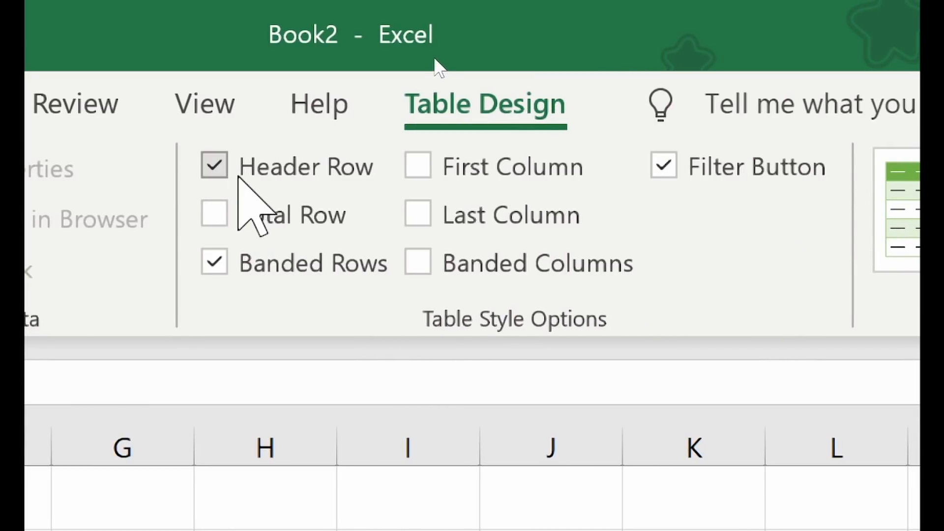
click(212, 163)
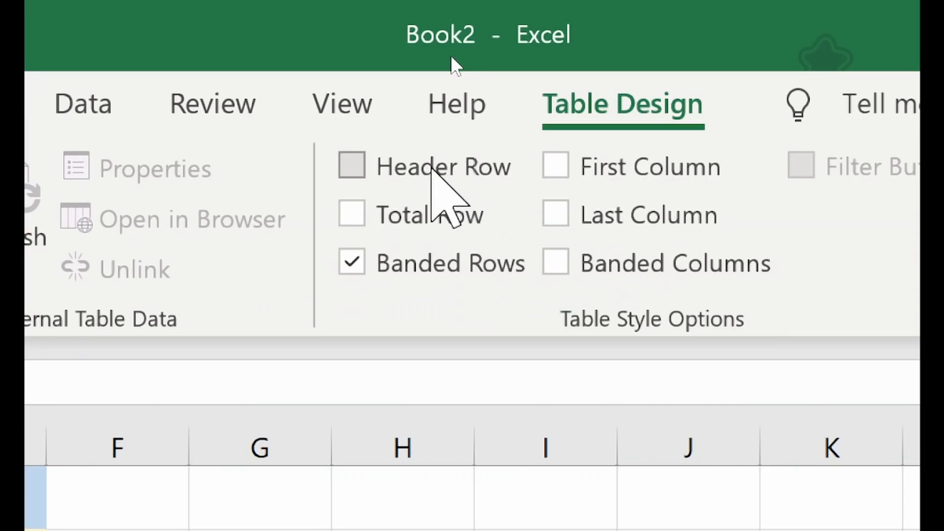
click(423, 169)
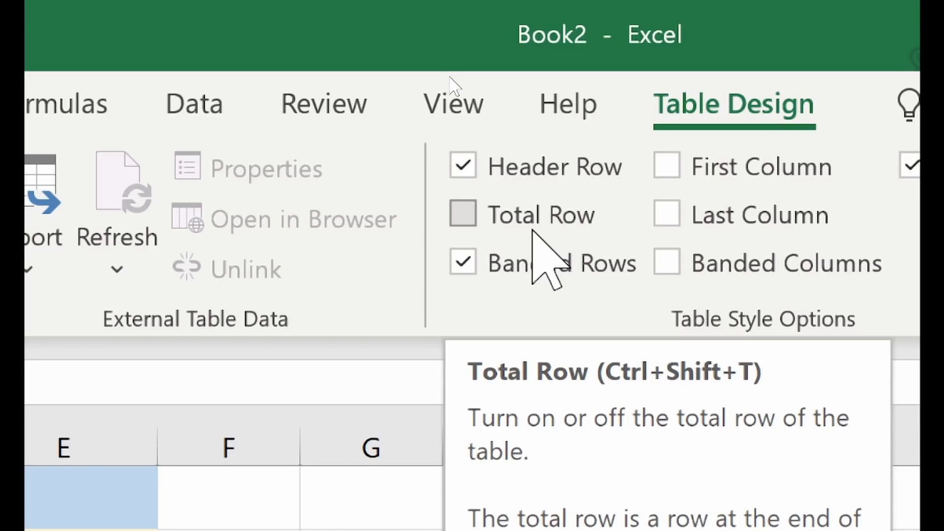
- Add a total row to the sales table and examine the summary functions available for its TOTAL column
click(531, 228)
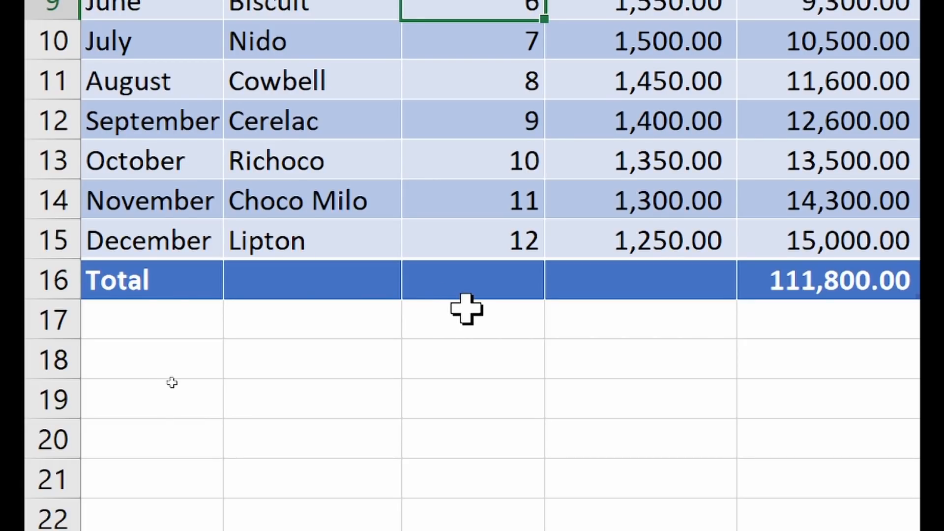
scroll(491, 84, up, 2)
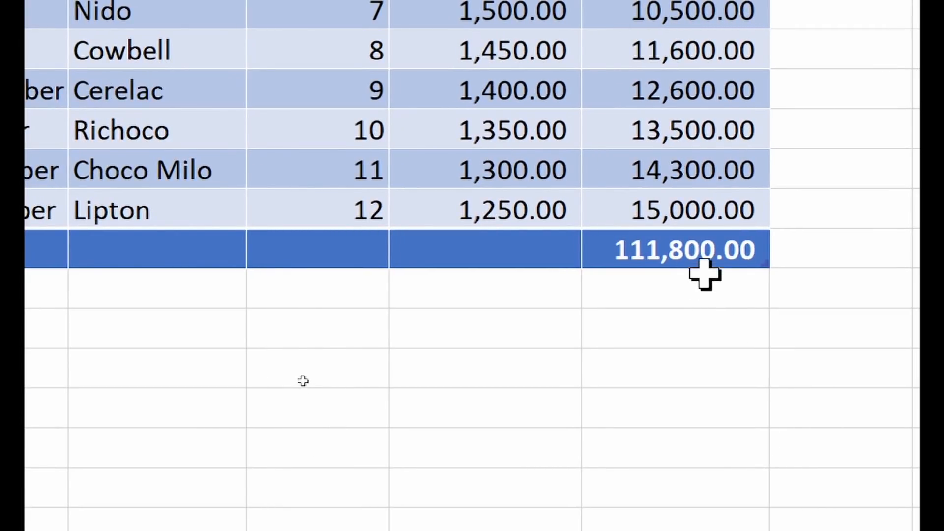
click(703, 255)
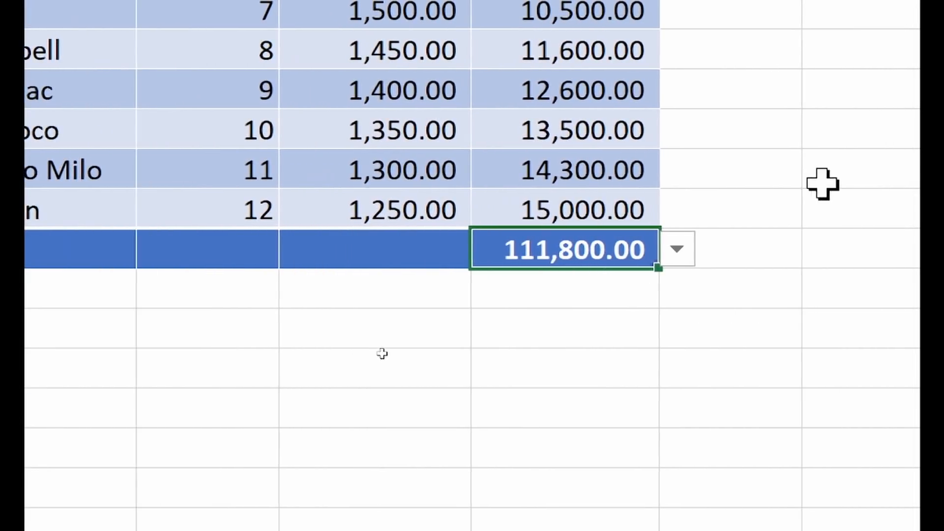
click(676, 252)
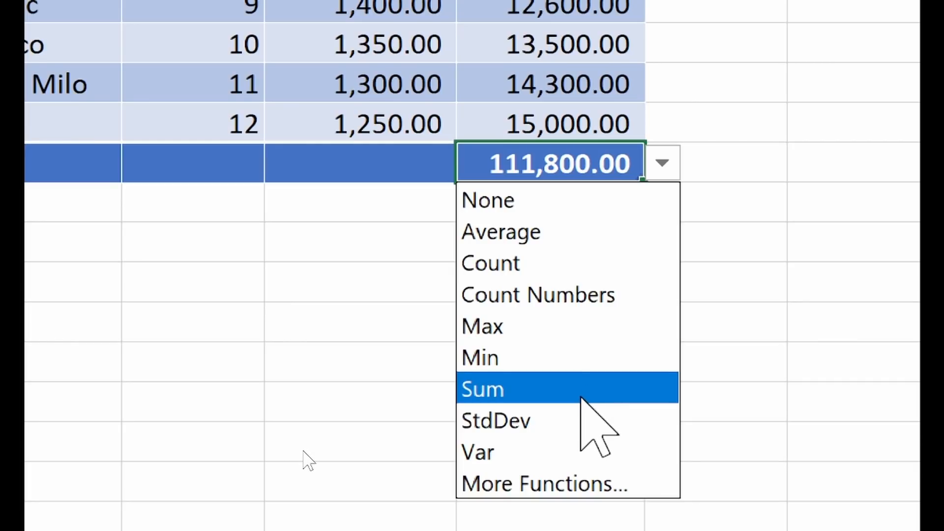
click(565, 165)
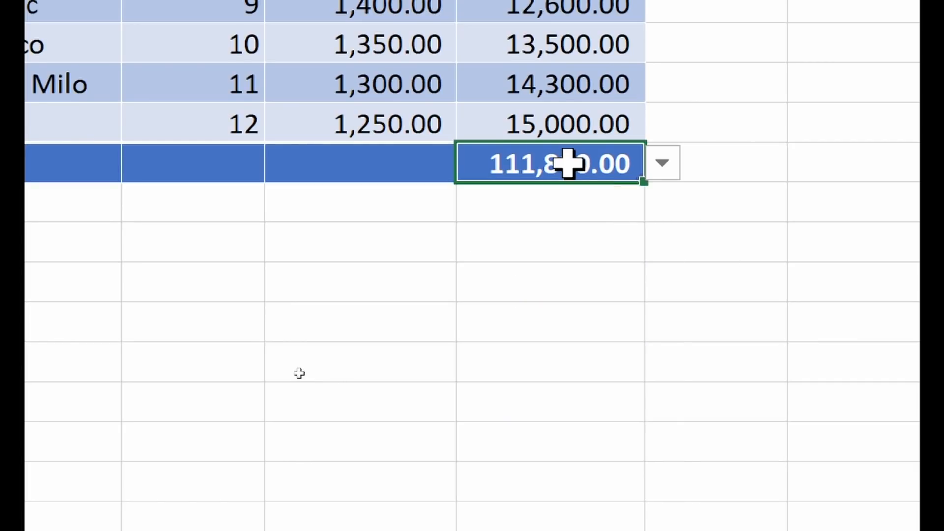
- Change the TOTAL column's summary function in the total row to Count and check it against the table rows
click(663, 162)
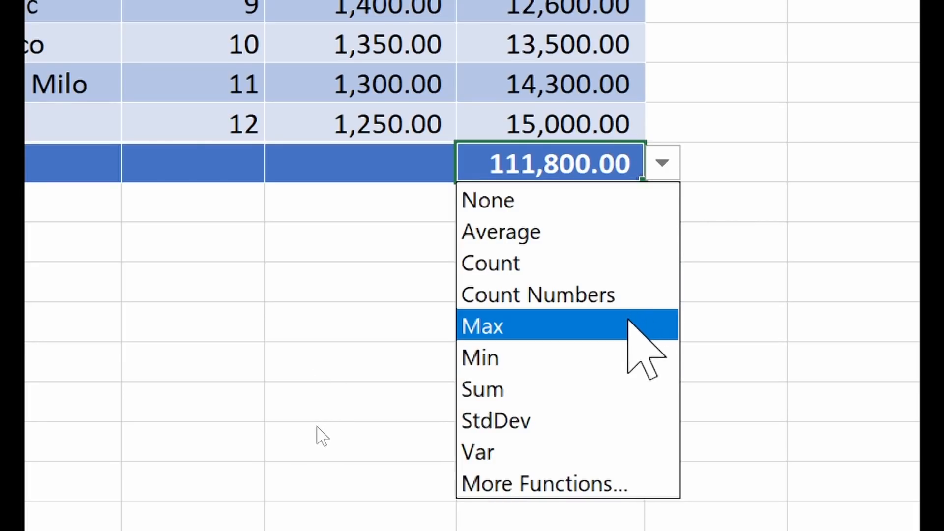
click(522, 269)
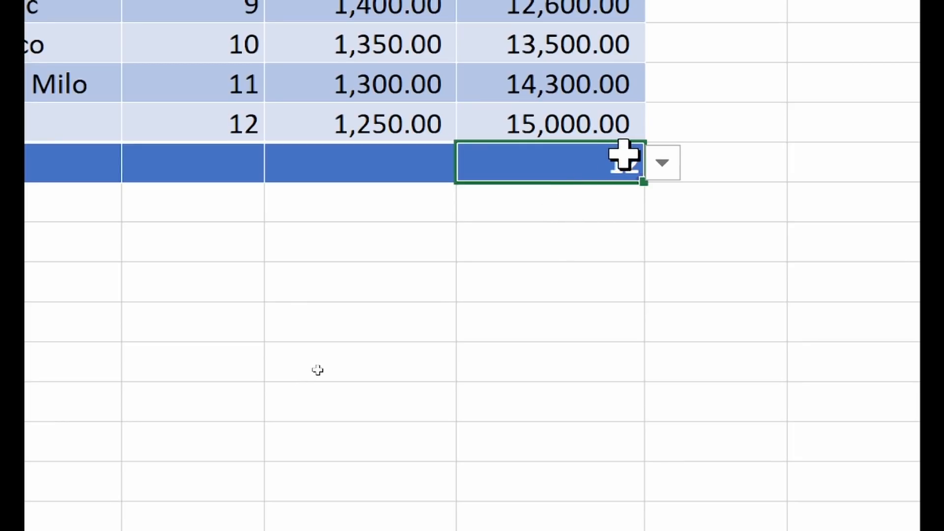
scroll(565, 50, up, 4)
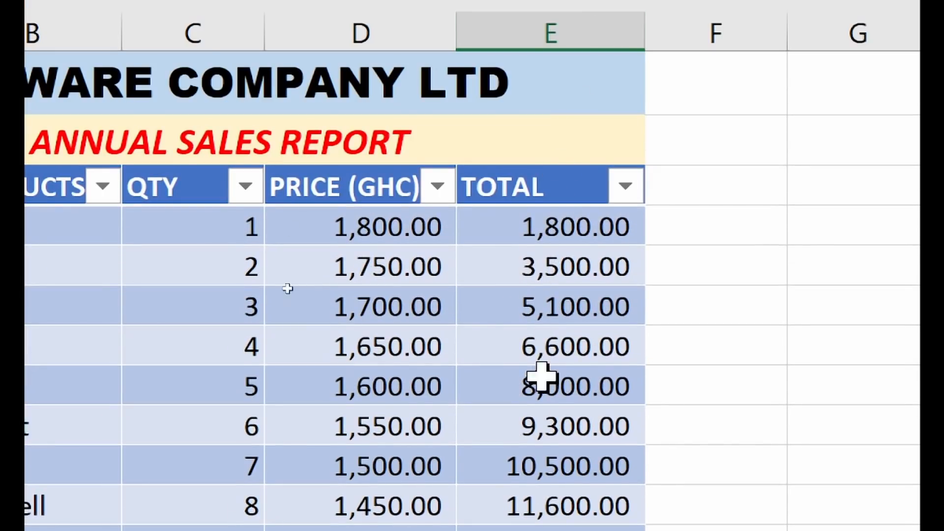
scroll(541, 375, down, 3)
- Change the TOTAL column's total row function to Sum and apply the Accounting format with the GH₵ symbol to that cell
click(662, 252)
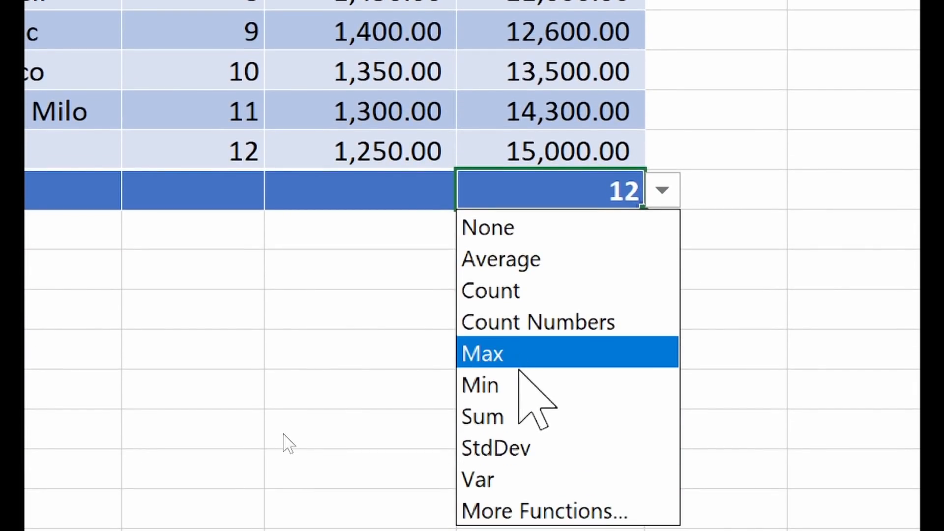
click(544, 418)
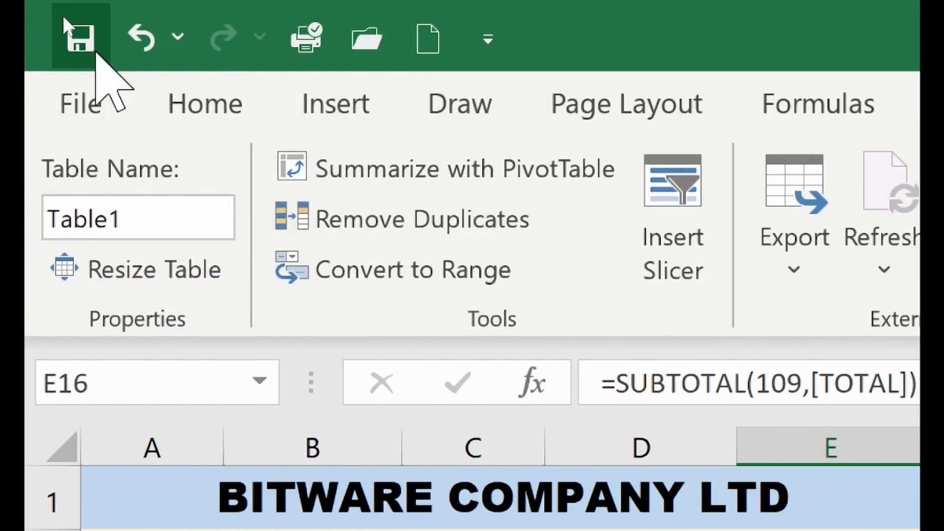
click(187, 106)
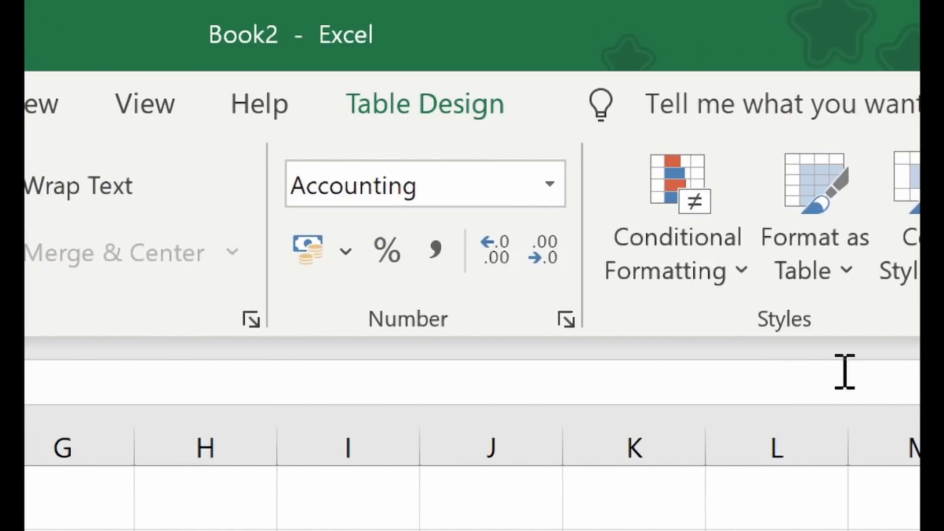
click(567, 321)
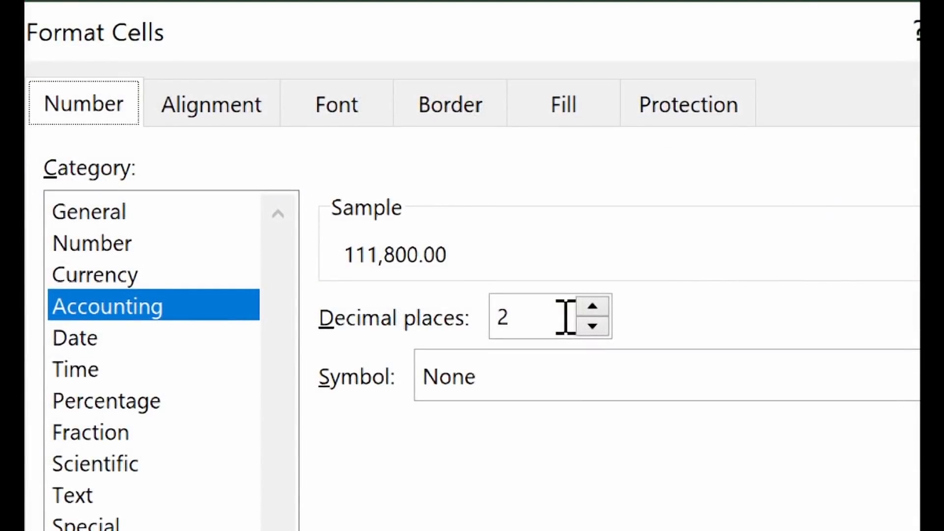
click(463, 393)
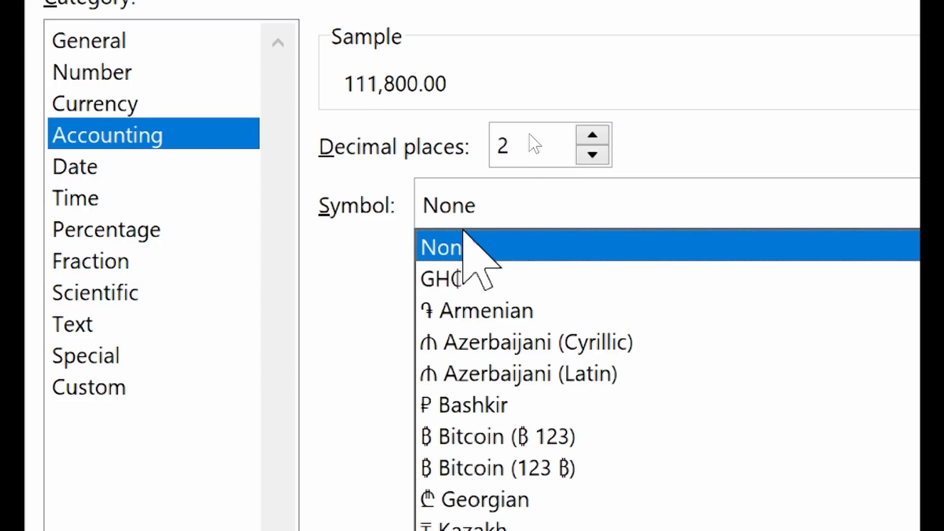
click(464, 278)
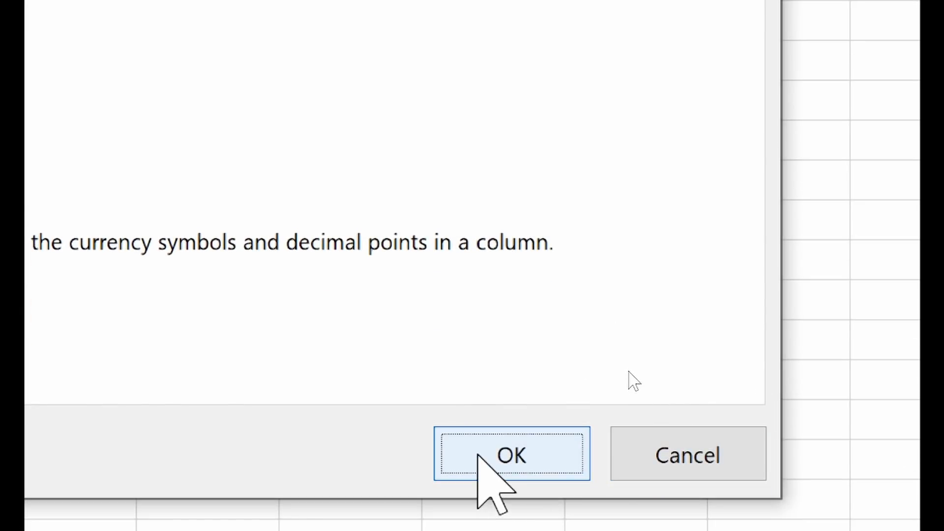
click(480, 457)
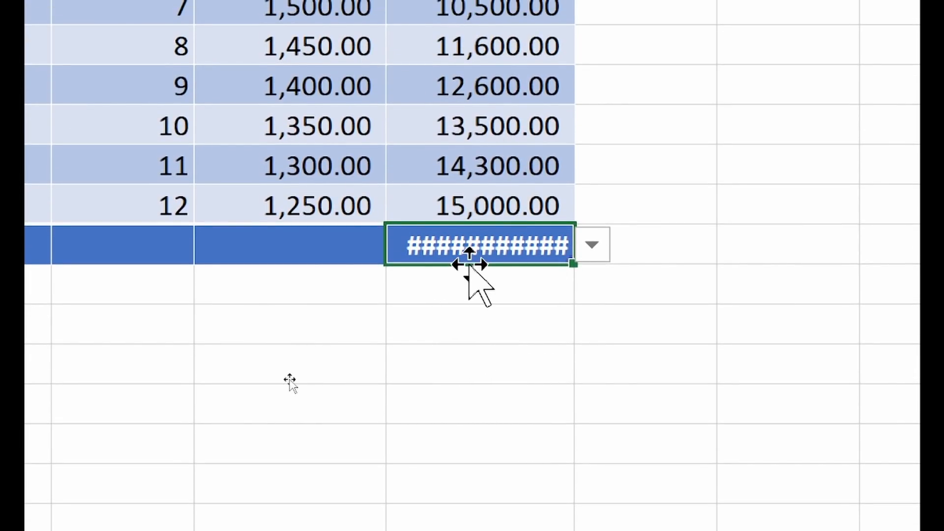
- Autofit column E to its contents and check the TOTAL column's values against the total row
mouse_move(469, 265)
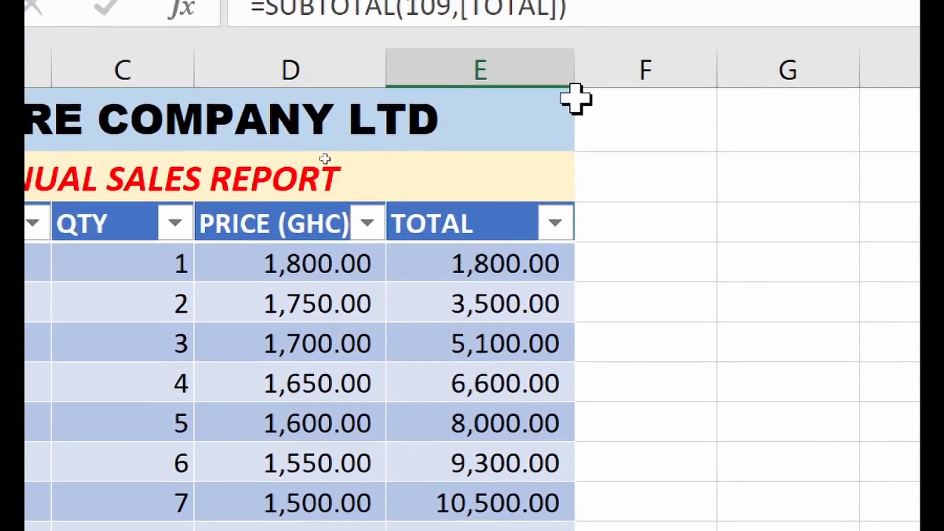
double_click(574, 66)
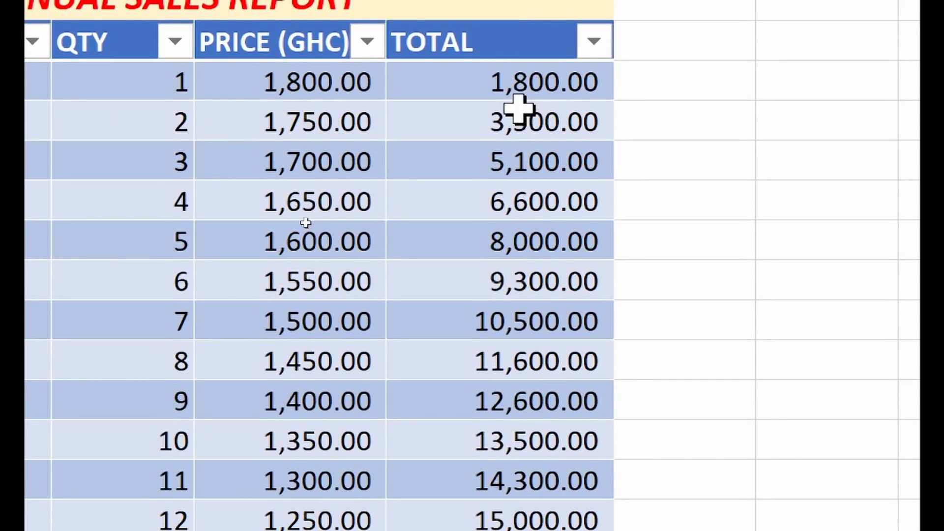
drag(517, 91, 503, 484)
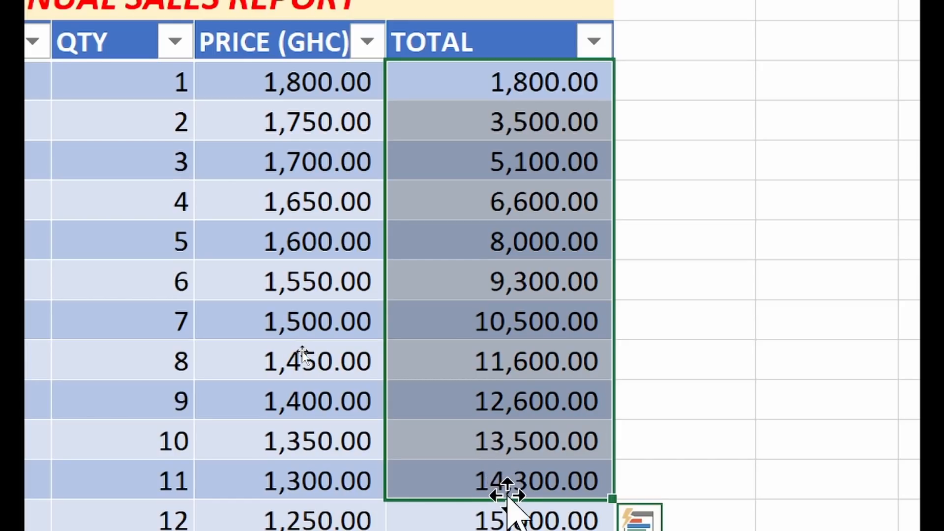
click(795, 274)
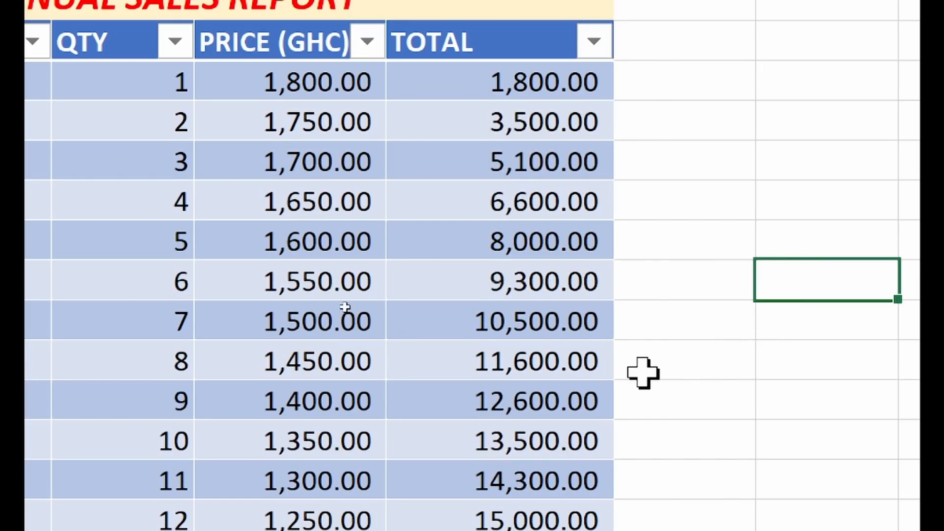
scroll(552, 522, down, 2)
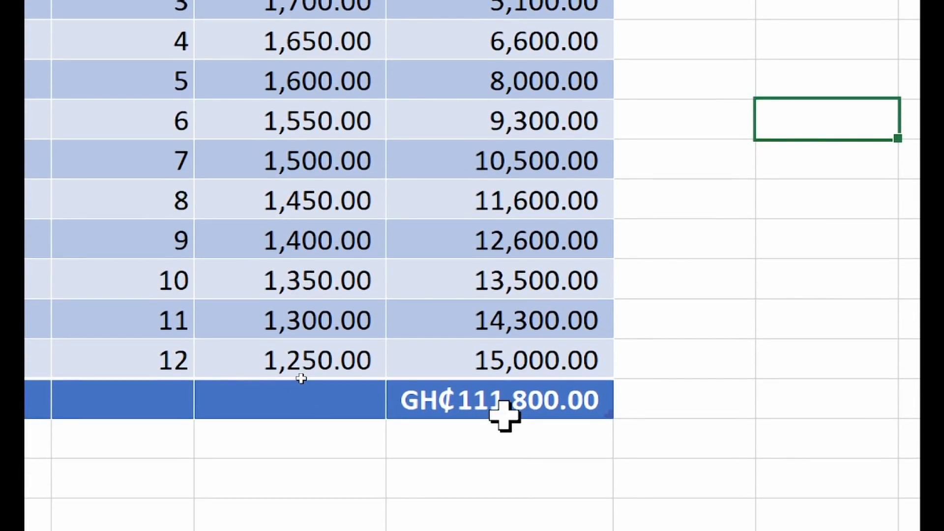
- Set the PRICE (GHC) column's summary function in the total row to Sum
click(300, 401)
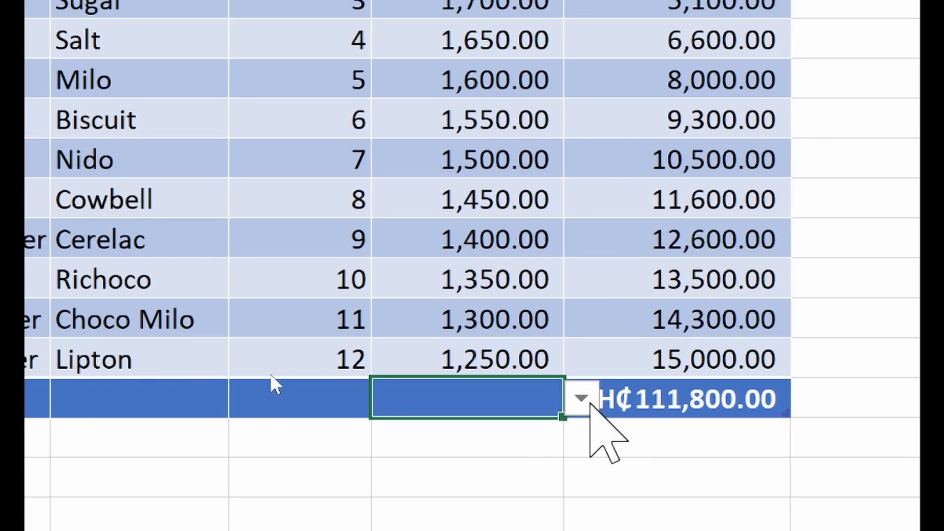
click(581, 398)
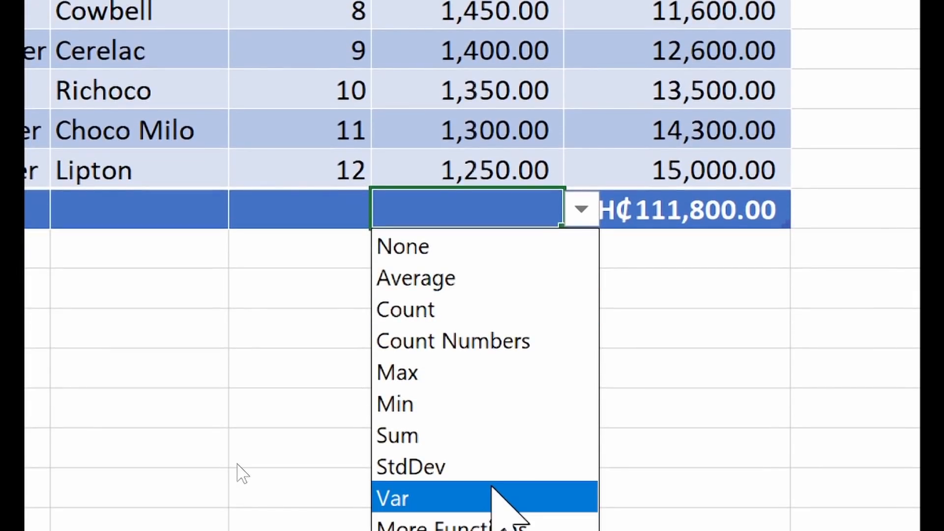
click(471, 435)
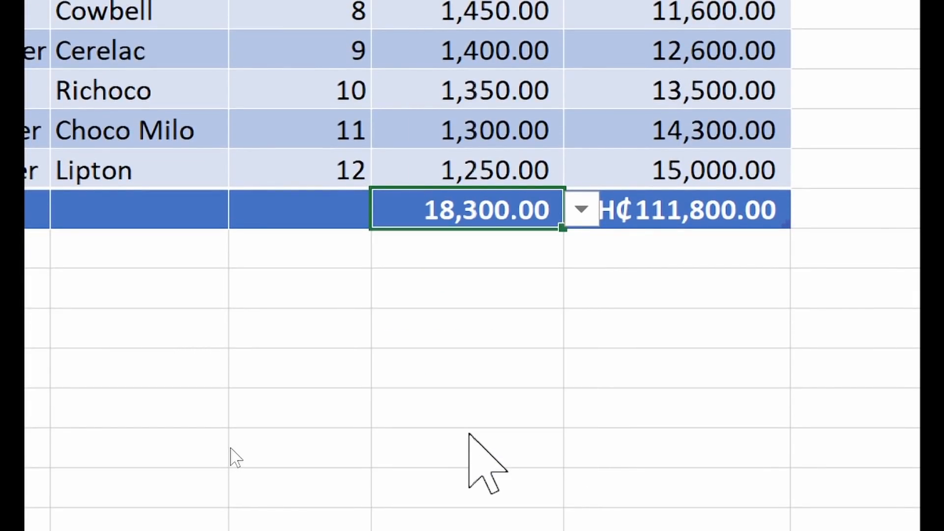
- Select the QTY column's cell in the total row
click(331, 211)
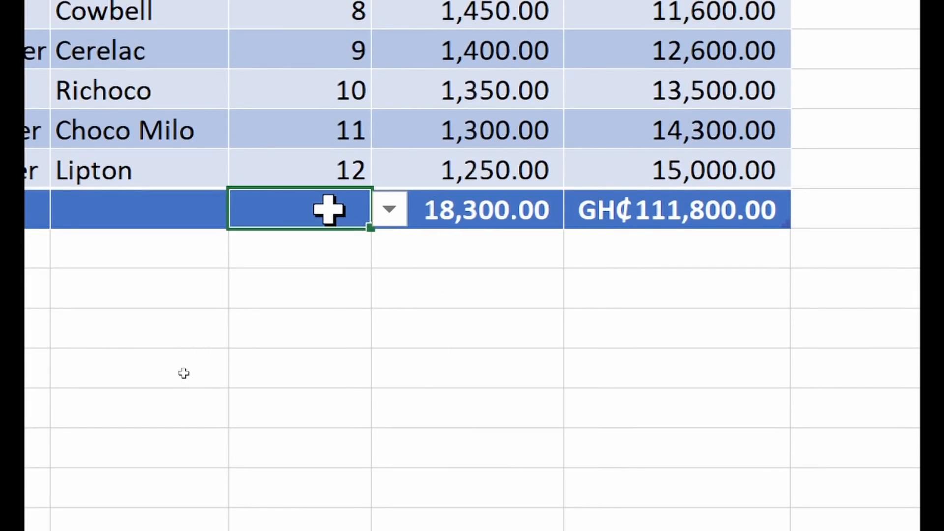
- Show the Sum of the QTY column in the table's total row
click(389, 210)
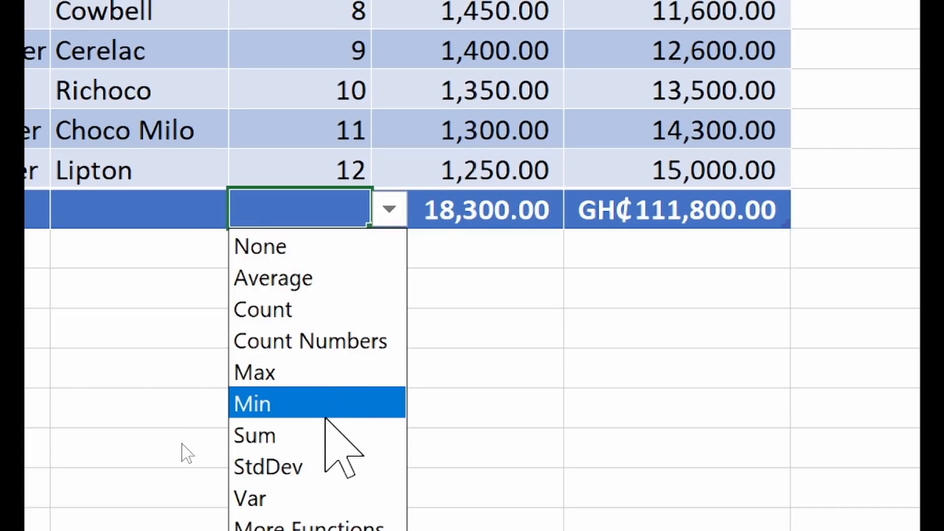
click(318, 437)
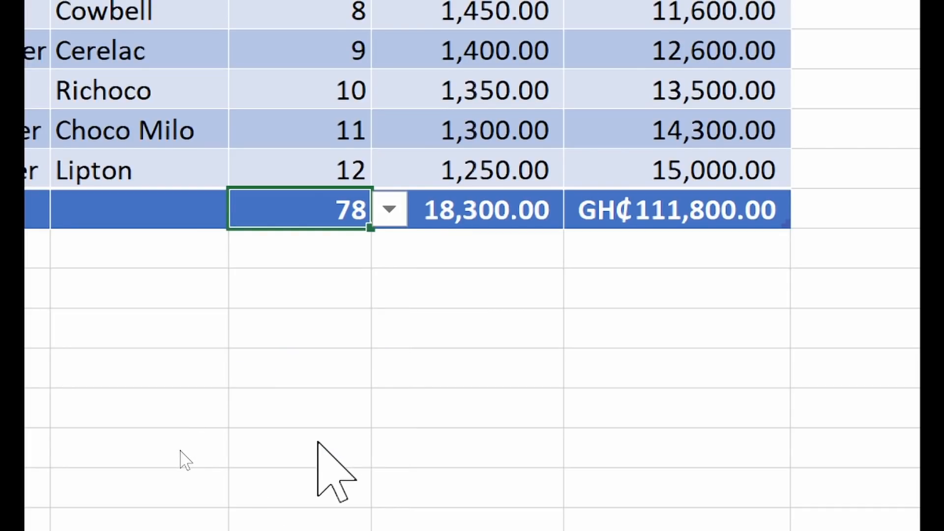
click(486, 211)
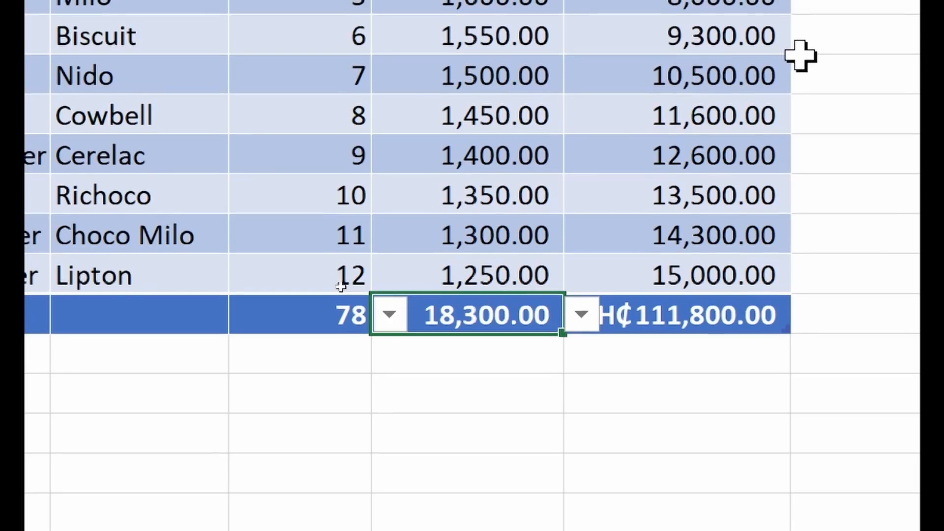
key(F2)
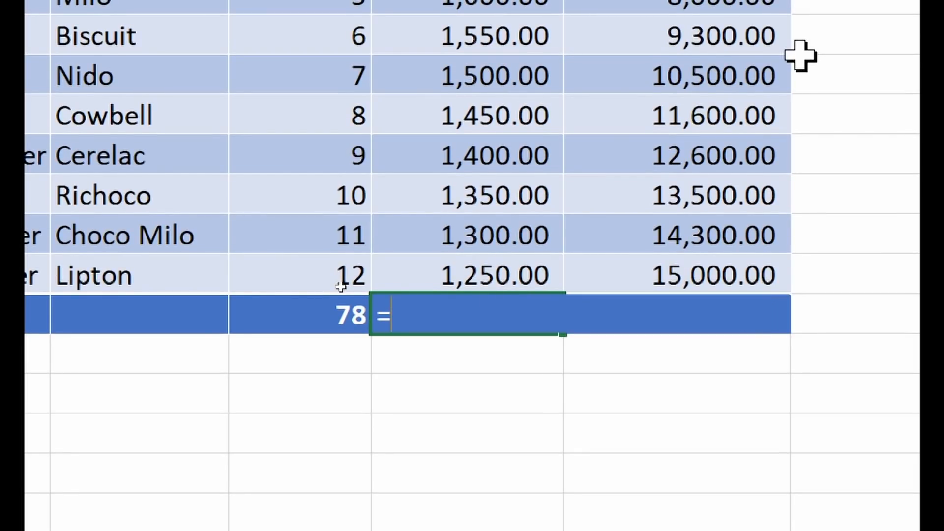
text(SUM()
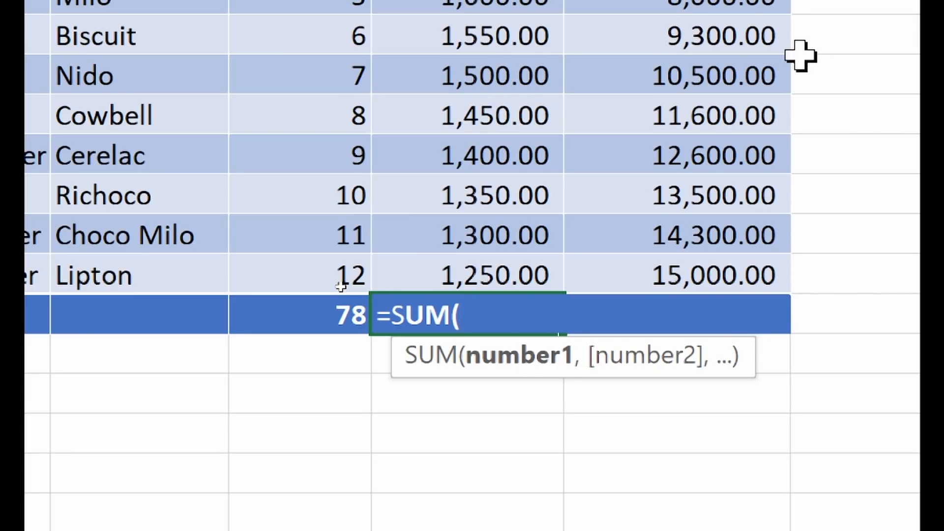
key(BackSpace)
key(BackSpace)
key(BackSpace)
key(BackSpace)
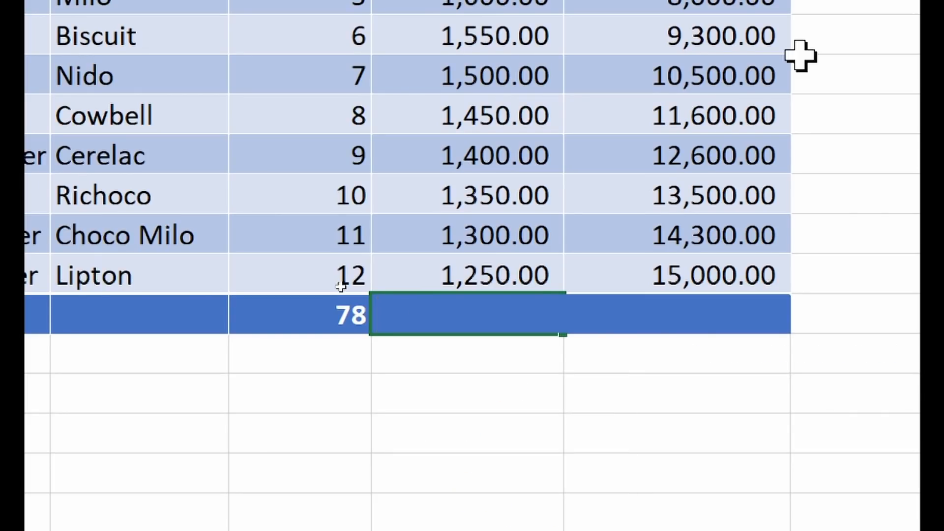
key(Return)
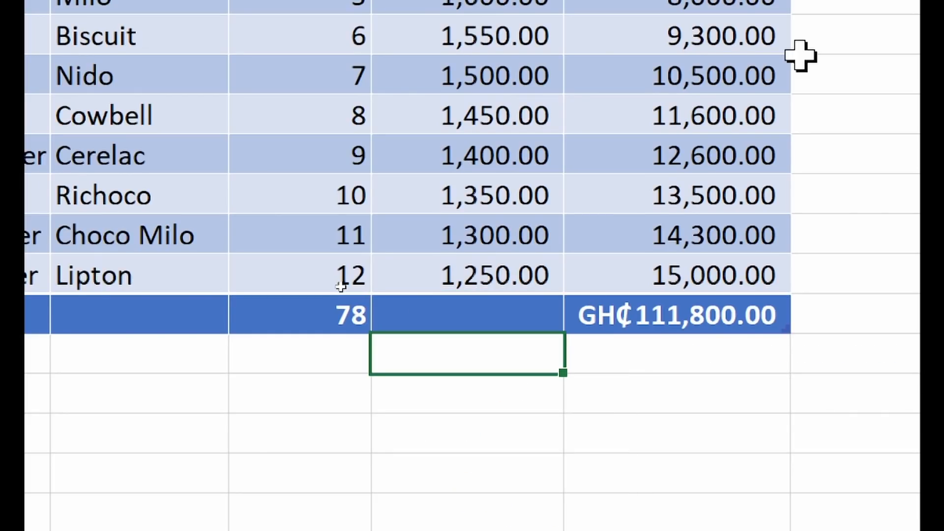
key(ctrl+z)
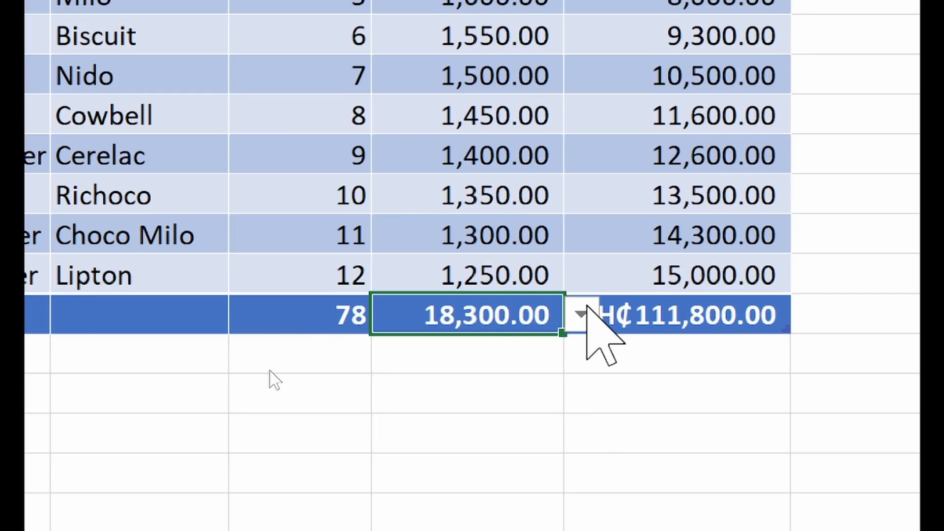
- Show the Count of the PRODUCTS column in the table's total row
click(311, 303)
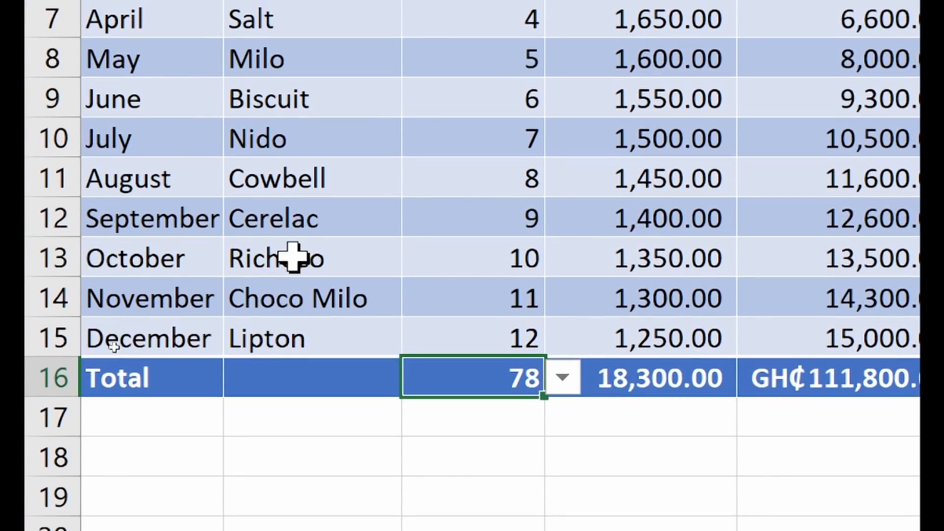
click(341, 381)
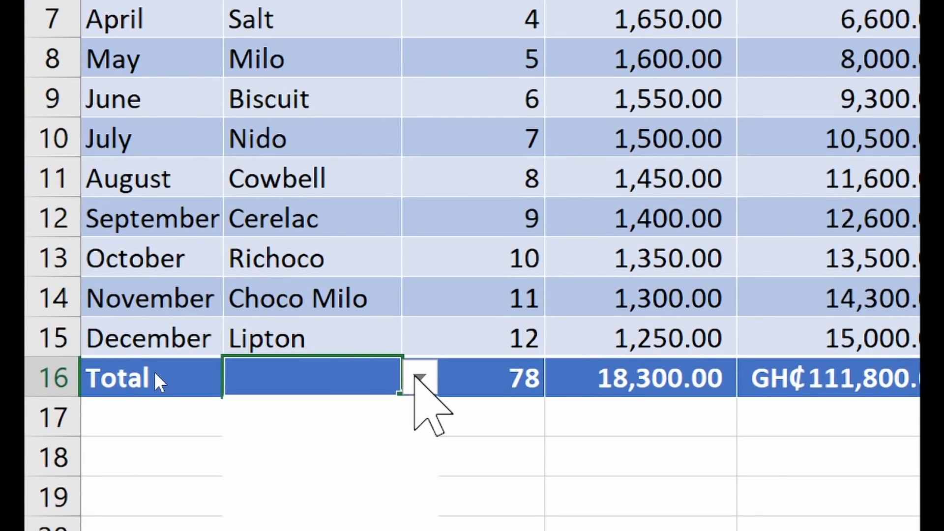
click(419, 377)
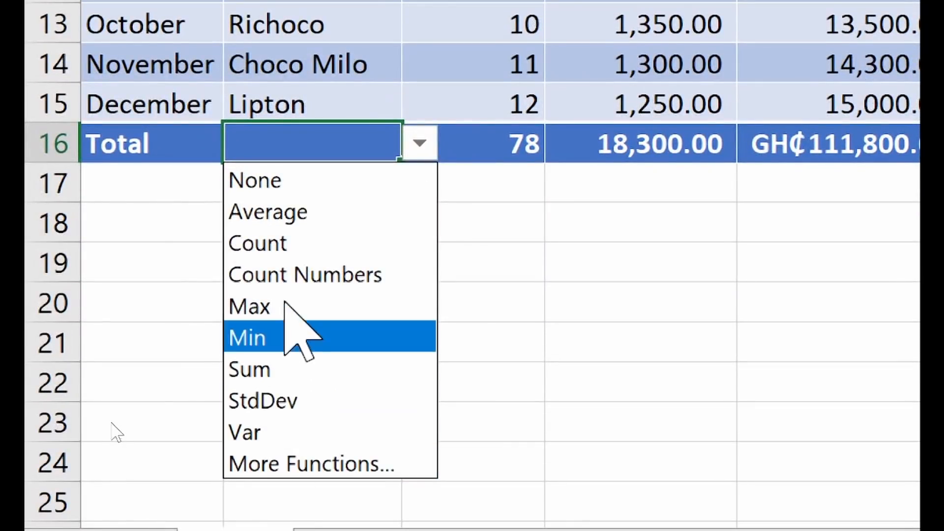
click(284, 251)
click(343, 249)
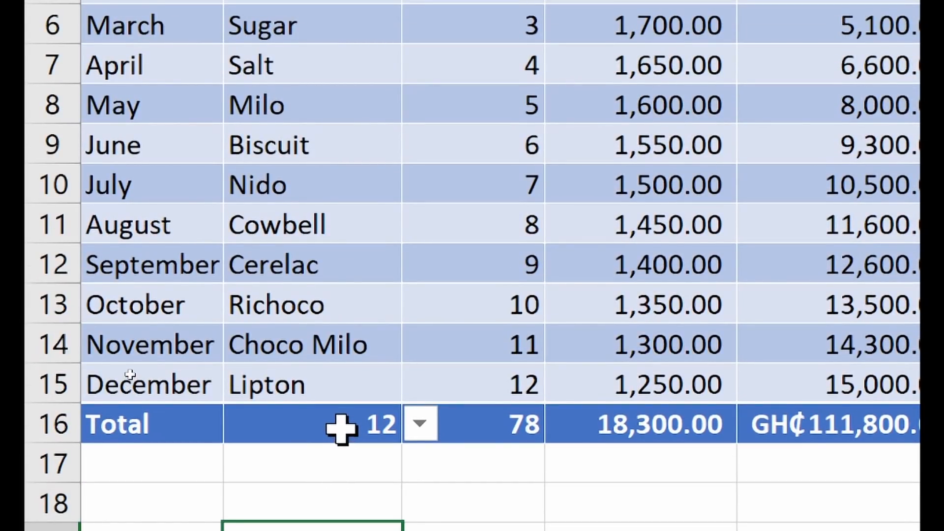
click(341, 316)
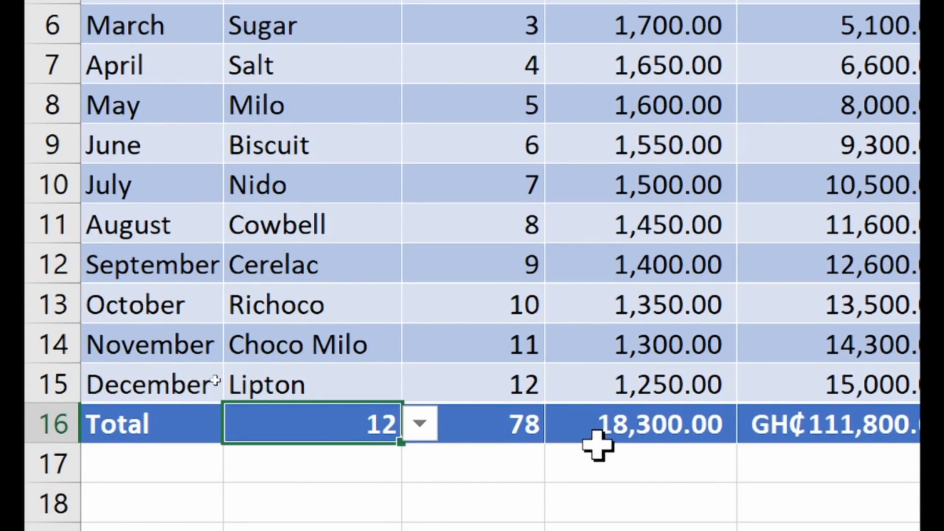
click(530, 426)
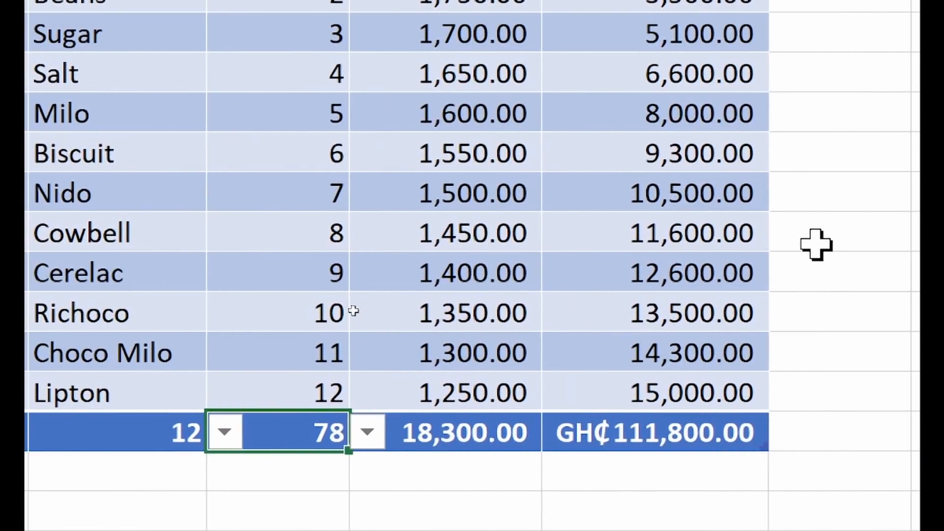
- Try the sales table without the Banded Rows style option and restore the row banding
click(219, 192)
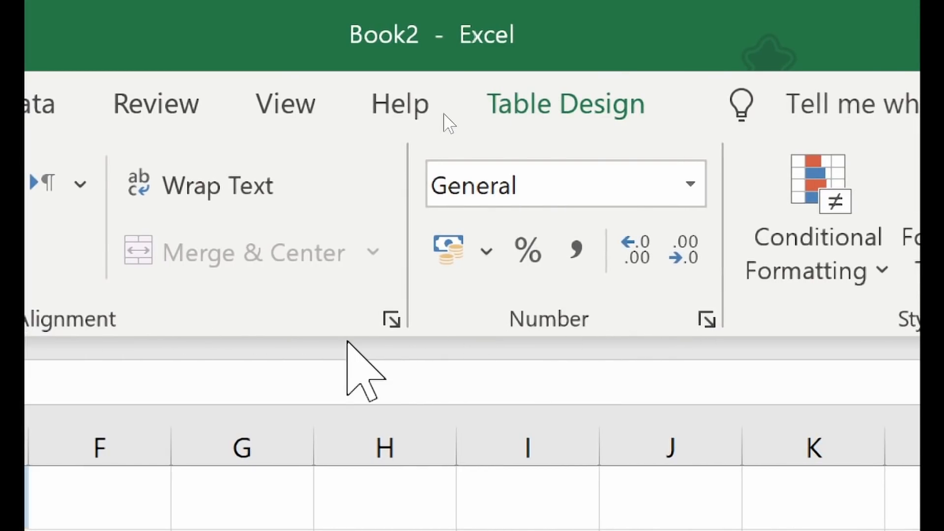
click(560, 114)
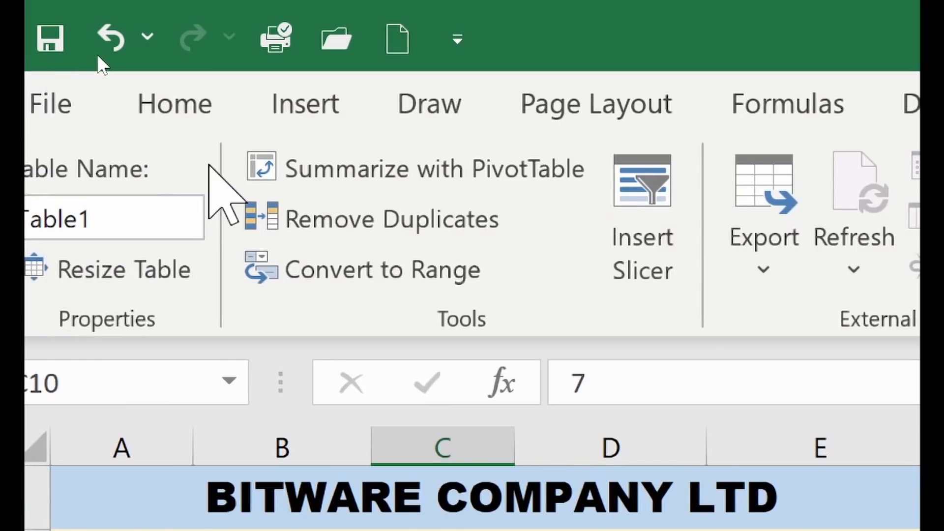
click(269, 112)
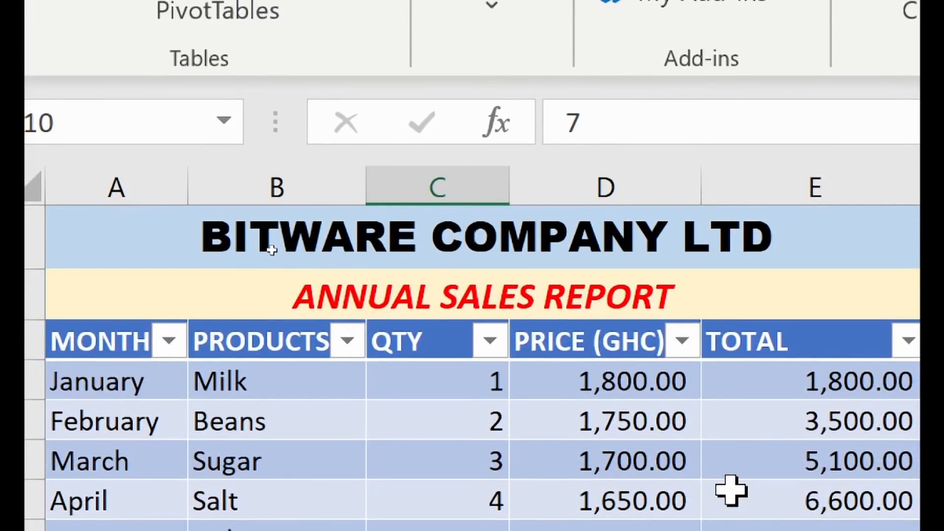
click(732, 492)
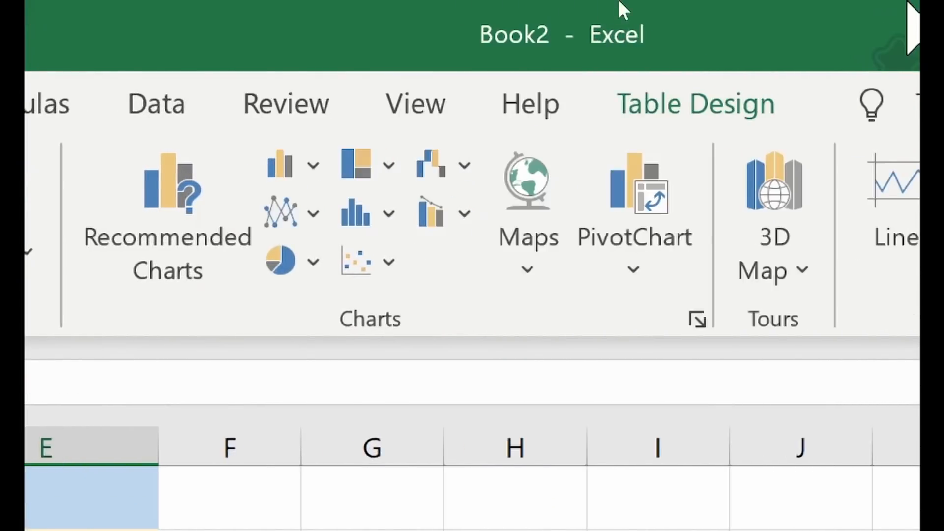
click(339, 109)
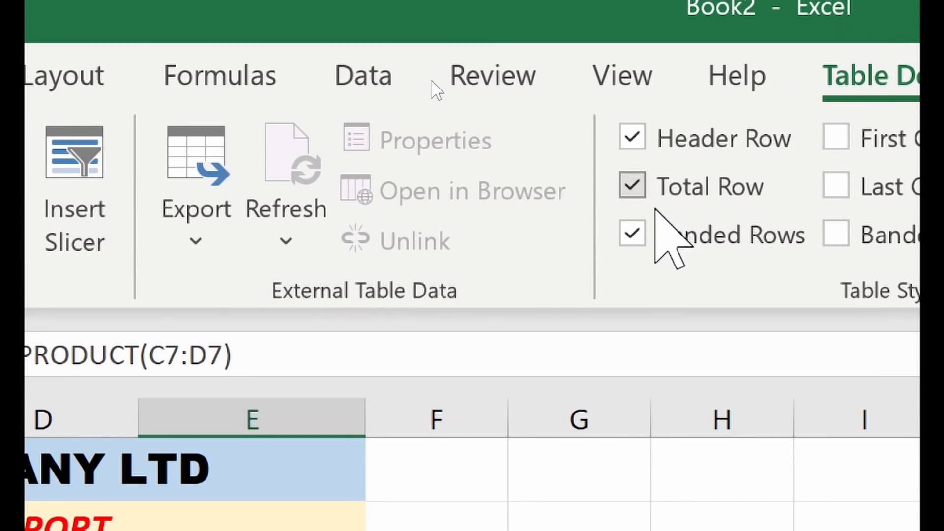
click(633, 234)
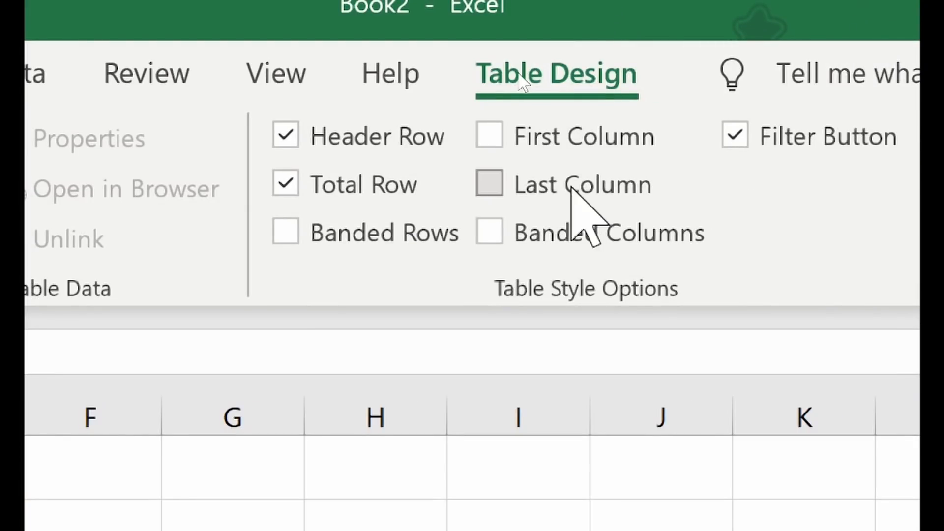
click(295, 230)
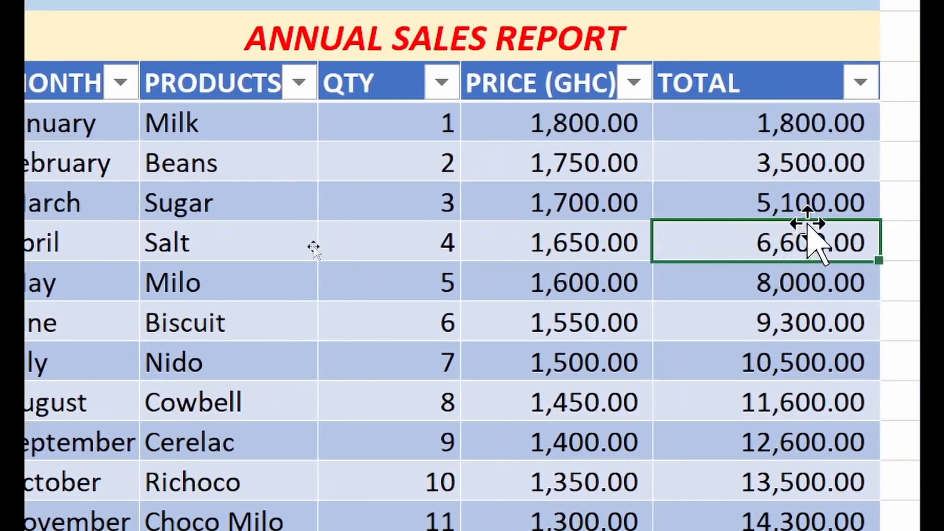
- Enable the First Column style option for the sales table and widen the MONTH column to fit its bold text
click(808, 199)
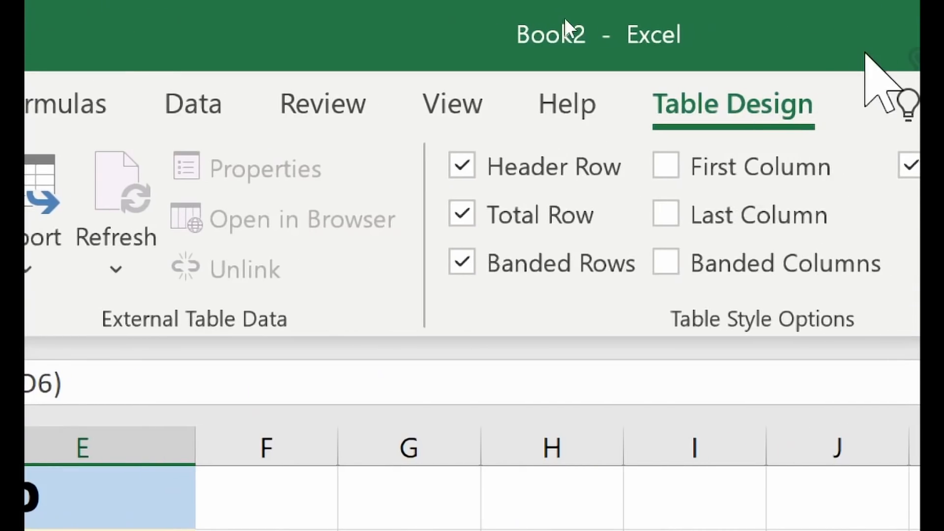
click(708, 167)
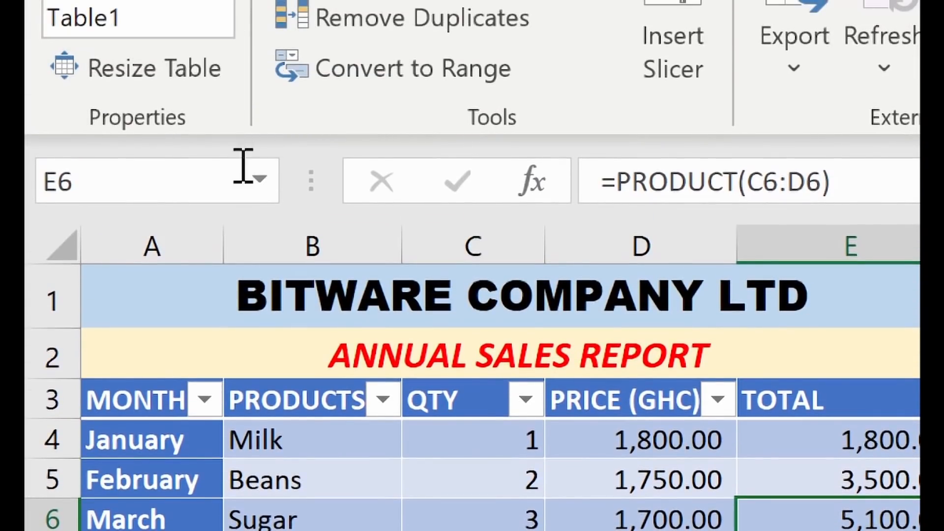
double_click(228, 252)
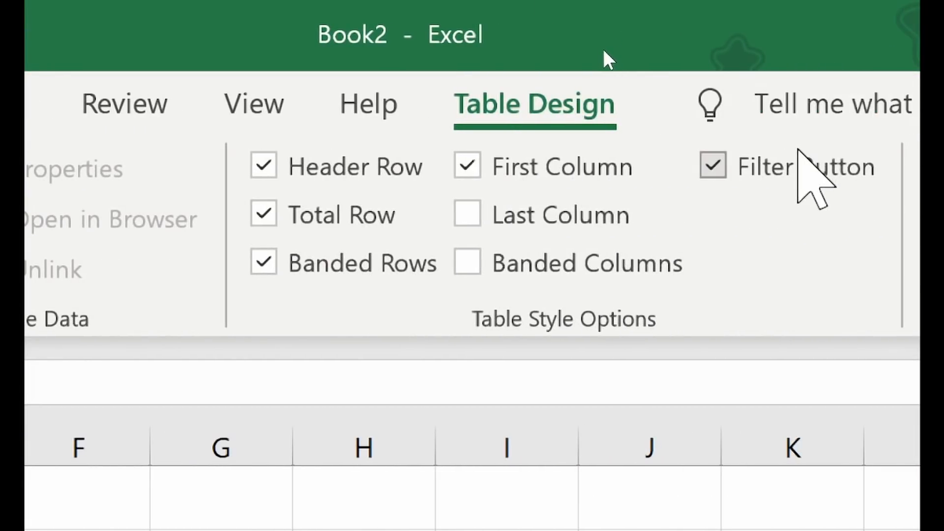
click(573, 173)
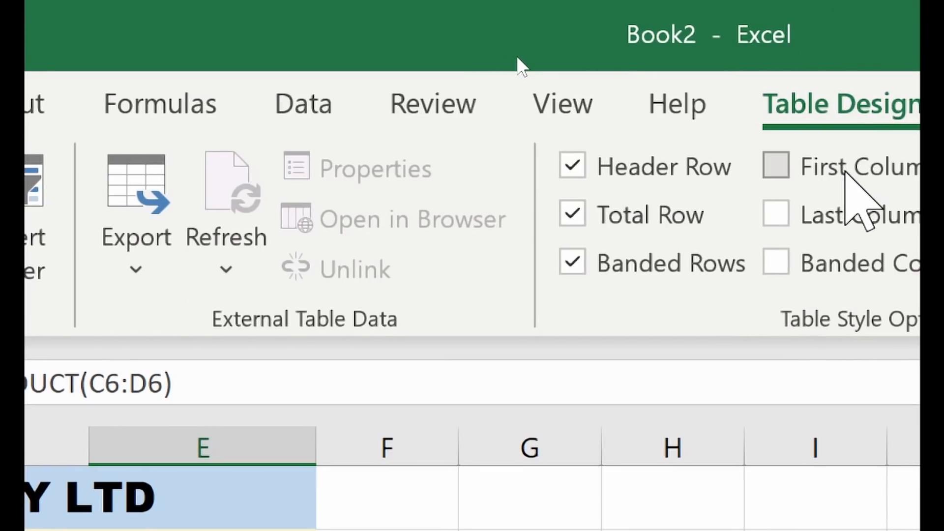
click(845, 172)
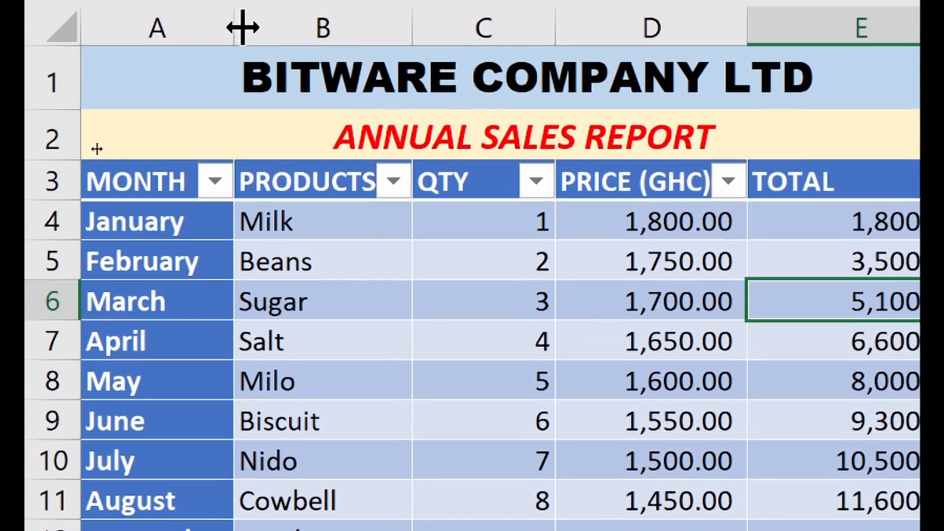
drag(235, 29, 257, 30)
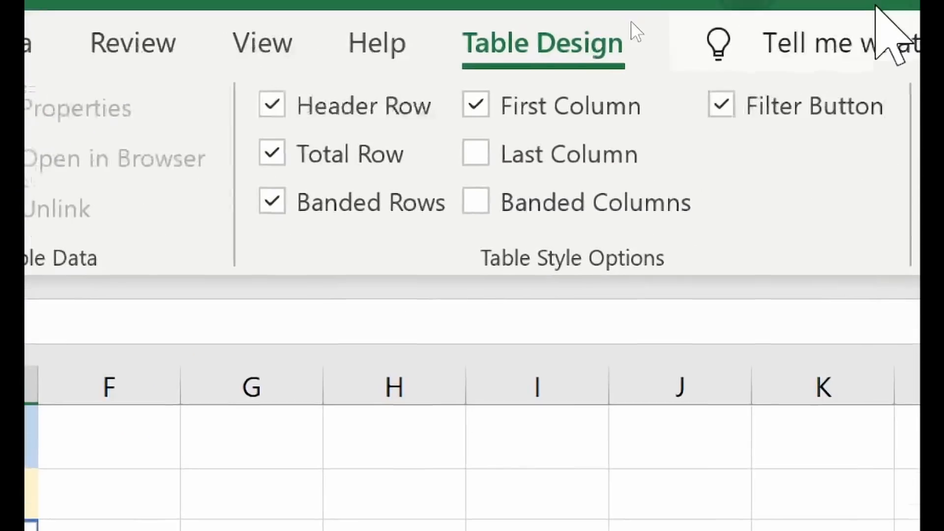
- Try the Last Column style option on the sales table and remove that emphasis again
click(508, 167)
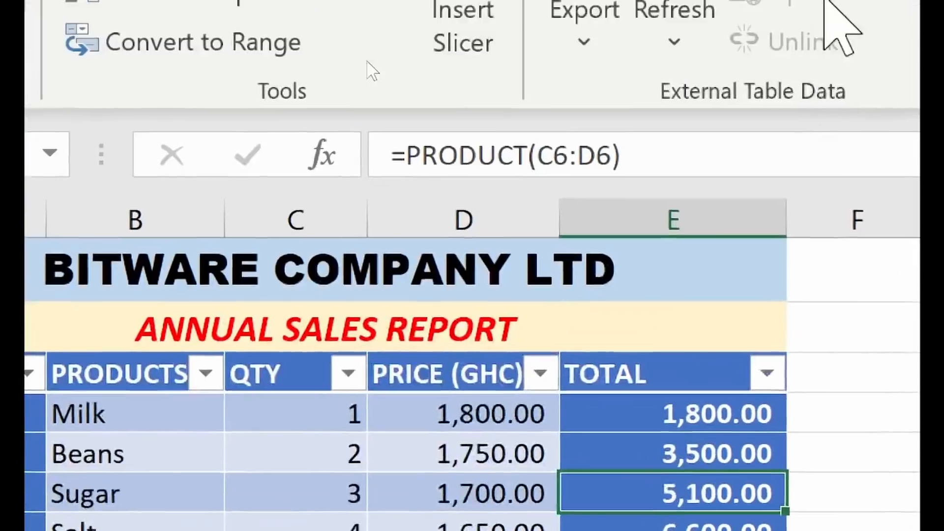
click(597, 212)
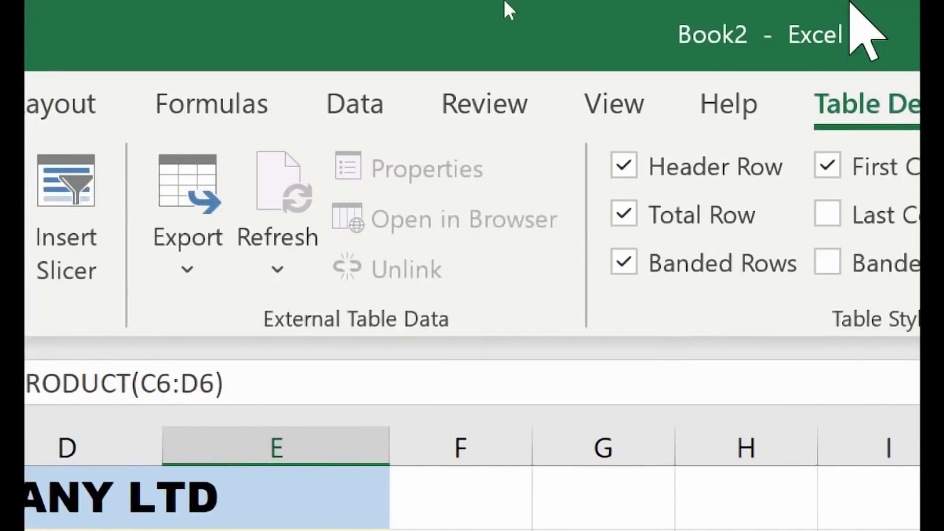
- Try Banded Columns on the sales table, alone and combined with Banded Rows, and return to row banding only
click(623, 262)
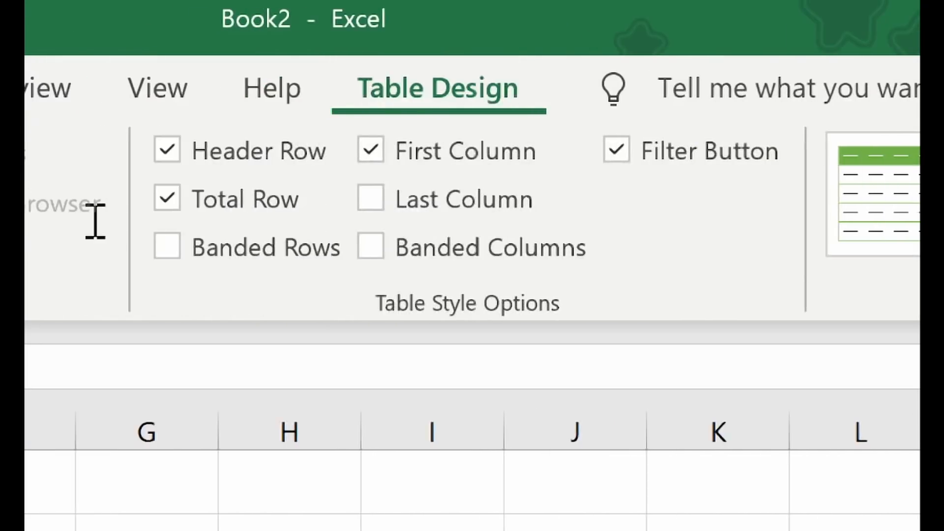
click(511, 258)
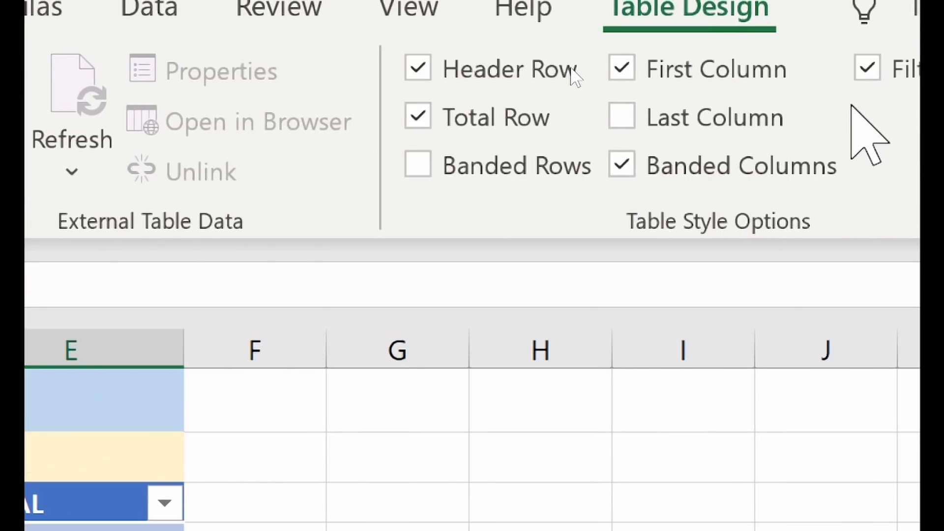
click(546, 167)
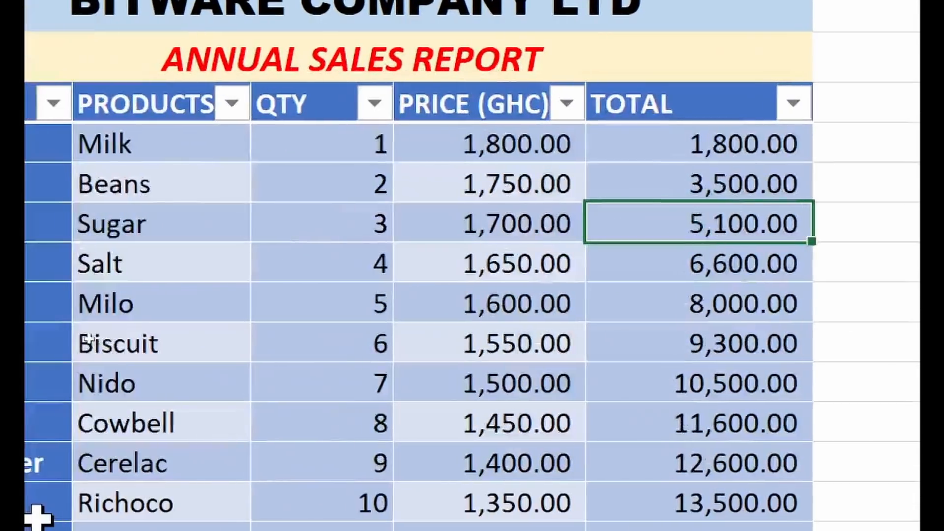
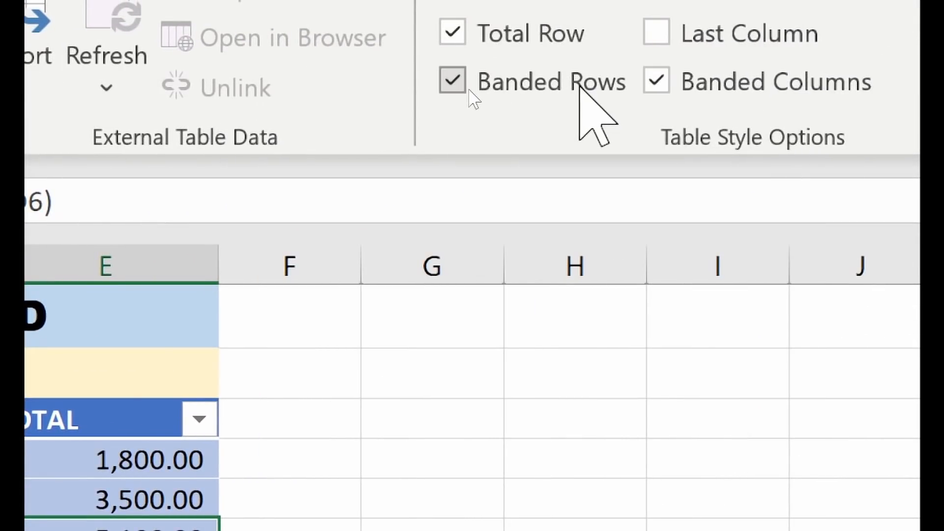
click(580, 86)
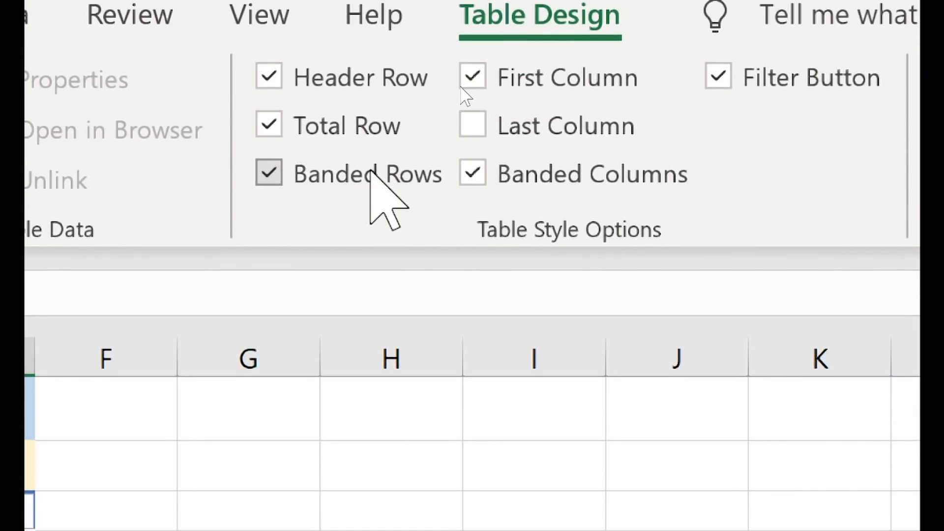
click(472, 174)
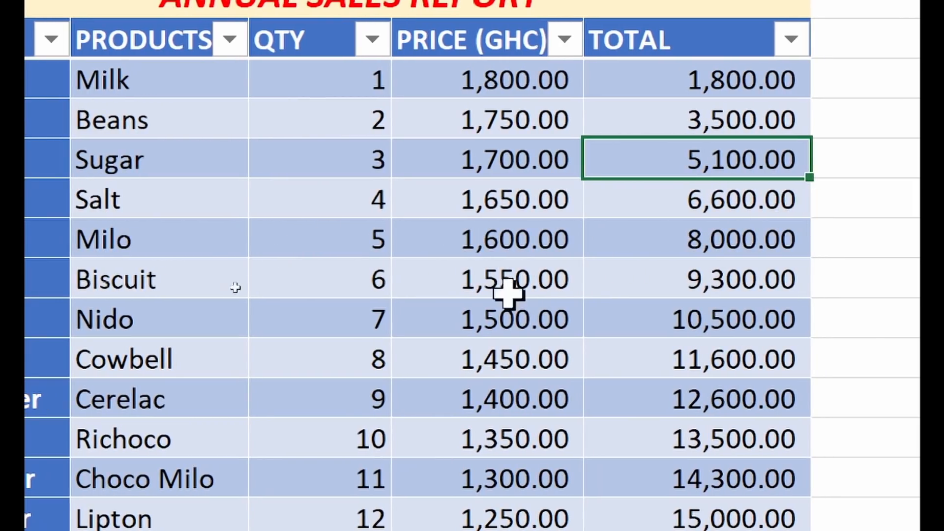
- Try hiding the filter buttons in the sales table's header row and turn them back on
click(597, 439)
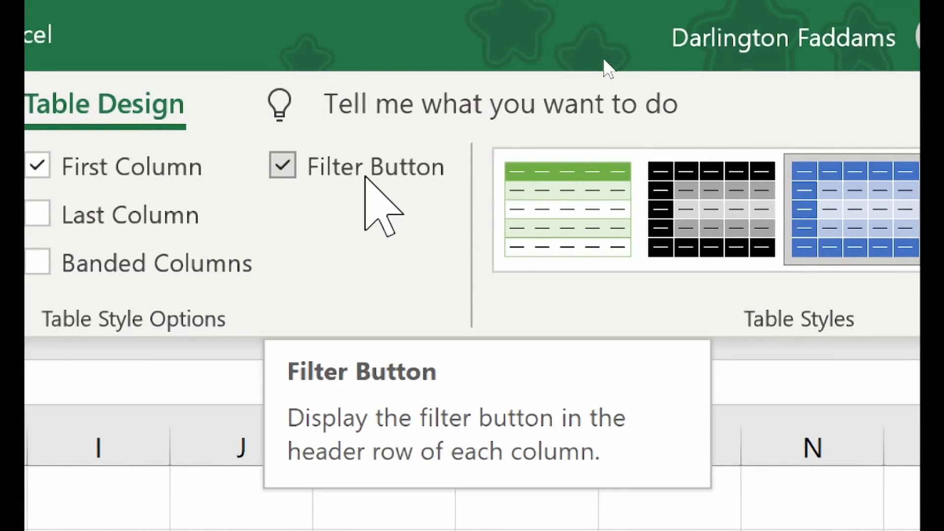
click(365, 177)
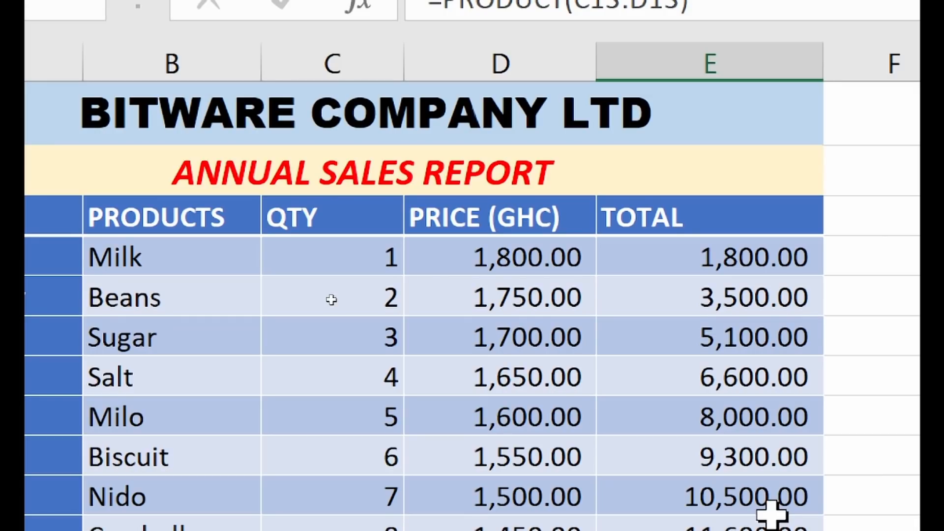
click(787, 212)
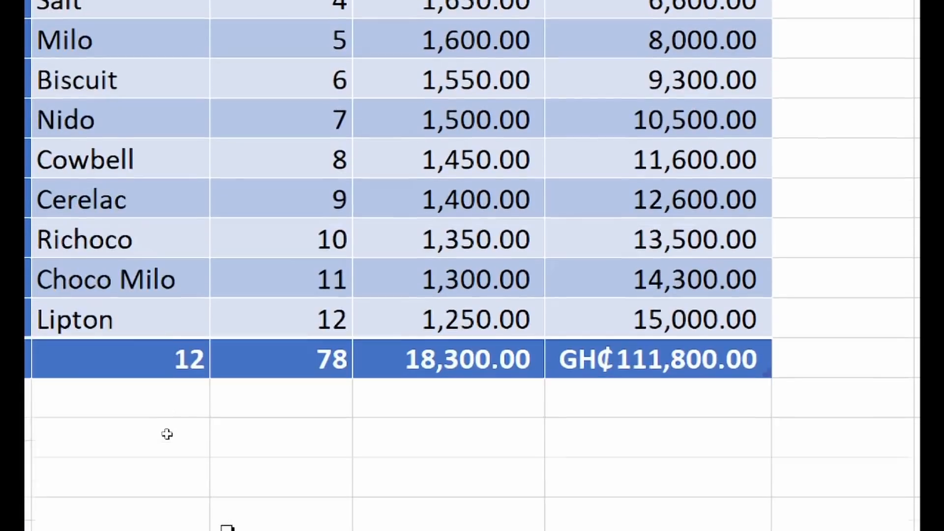
click(583, 371)
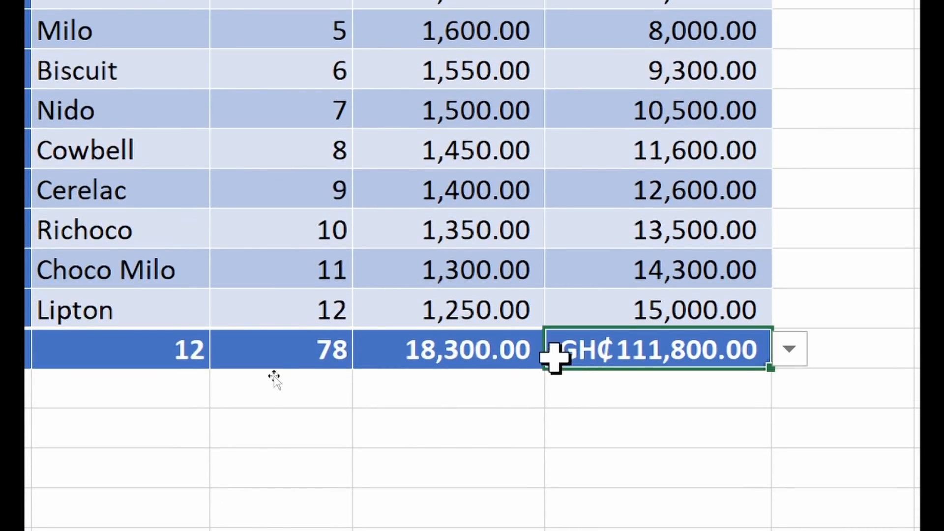
click(499, 365)
click(263, 351)
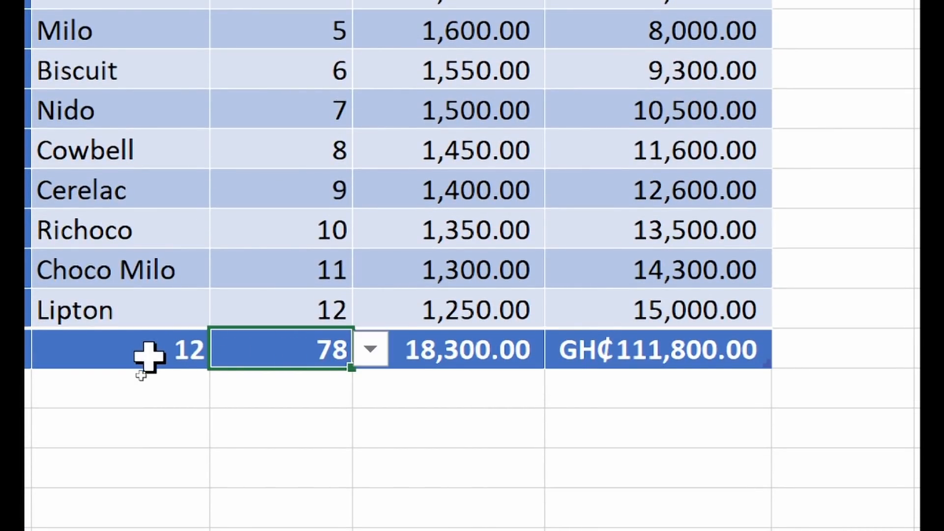
click(245, 268)
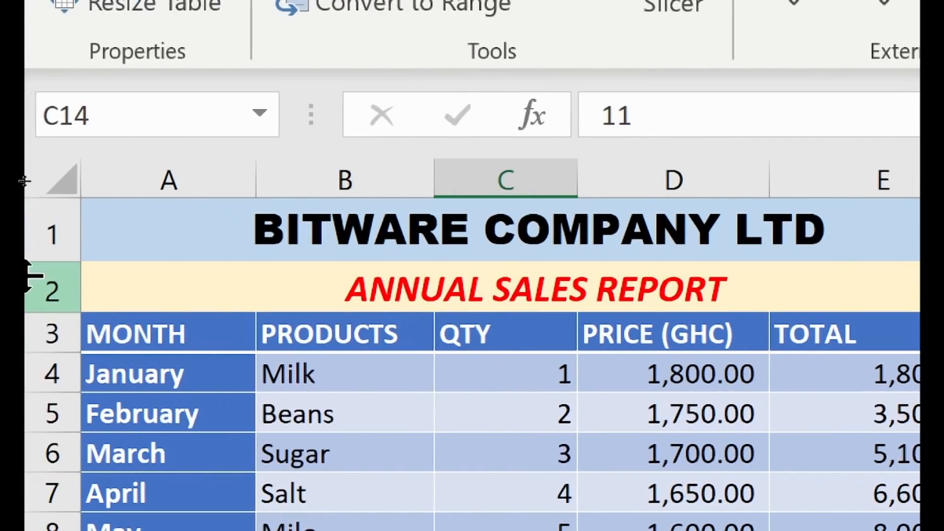
click(380, 327)
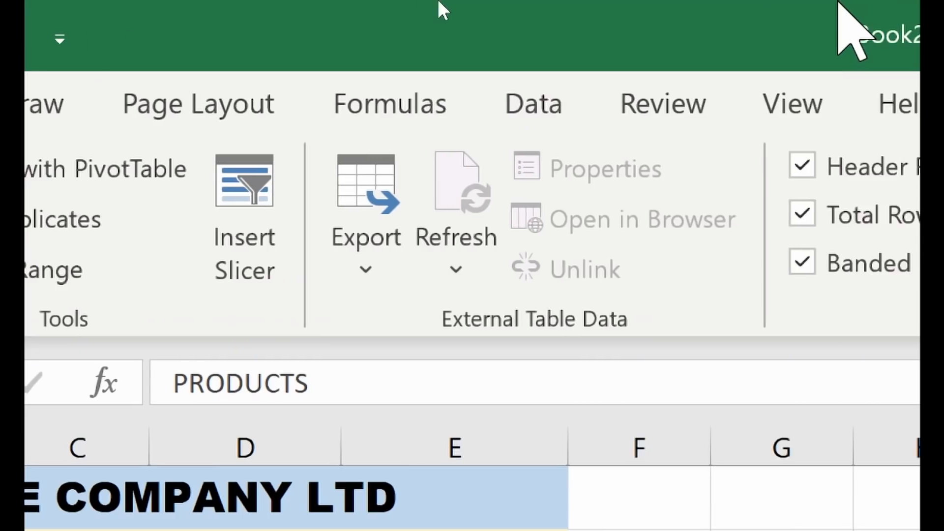
click(807, 152)
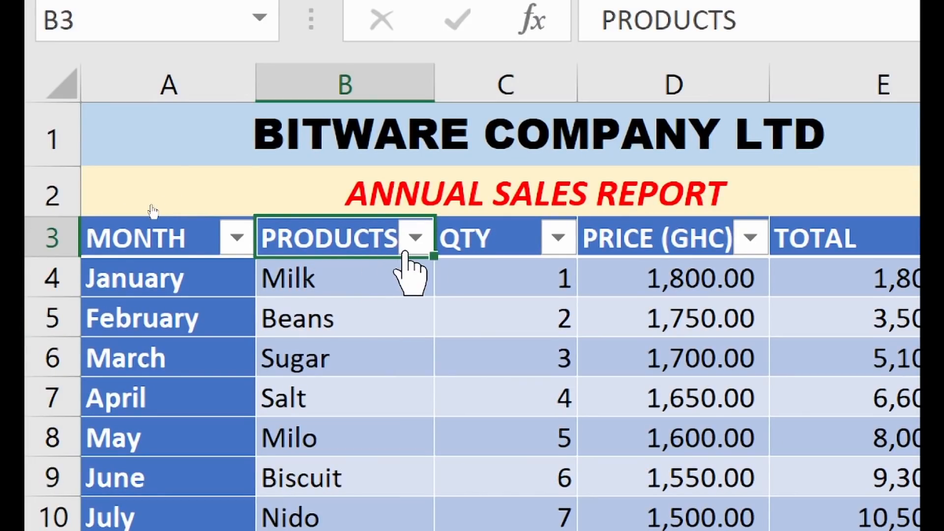
click(835, 360)
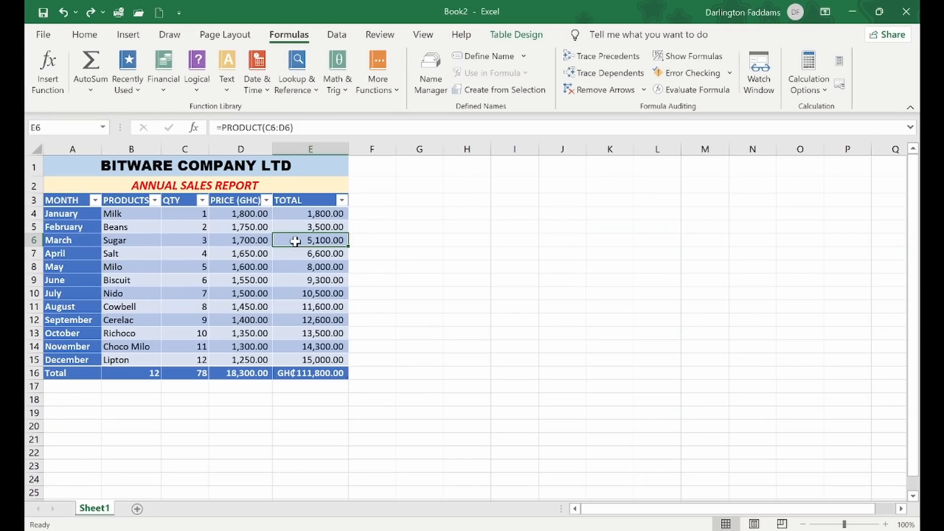
- Switch to Notepad to review the formatting topics Font, Shading, Merge & Center and Alignment in Notes.txt, and return to Excel
key(alt+Tab)
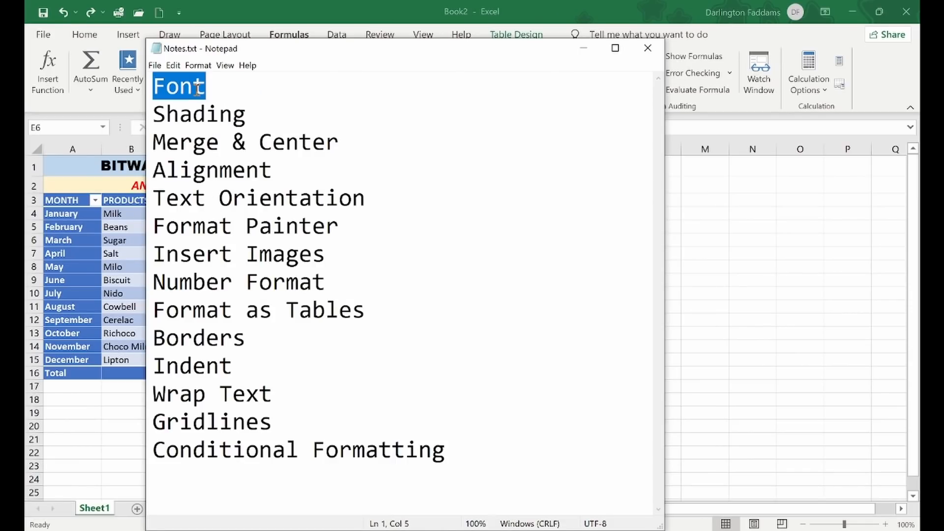
double_click(212, 116)
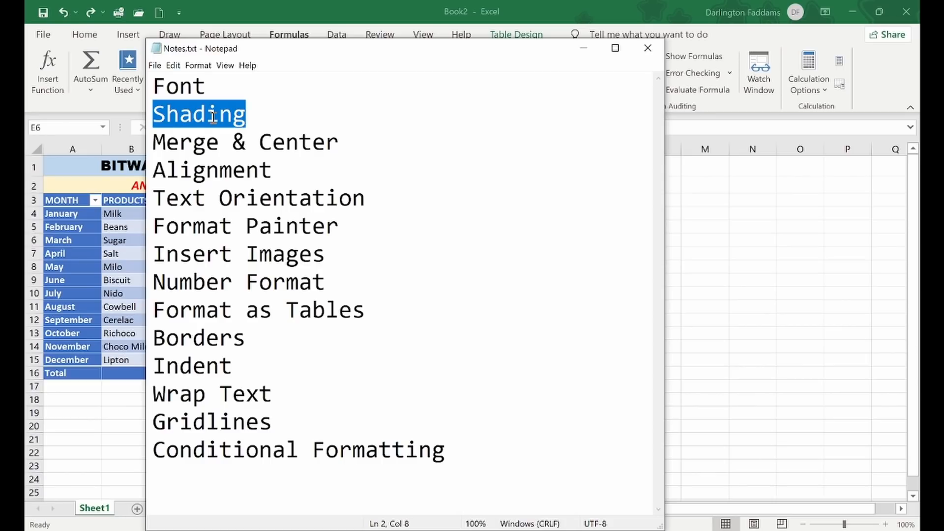
drag(360, 141, 211, 143)
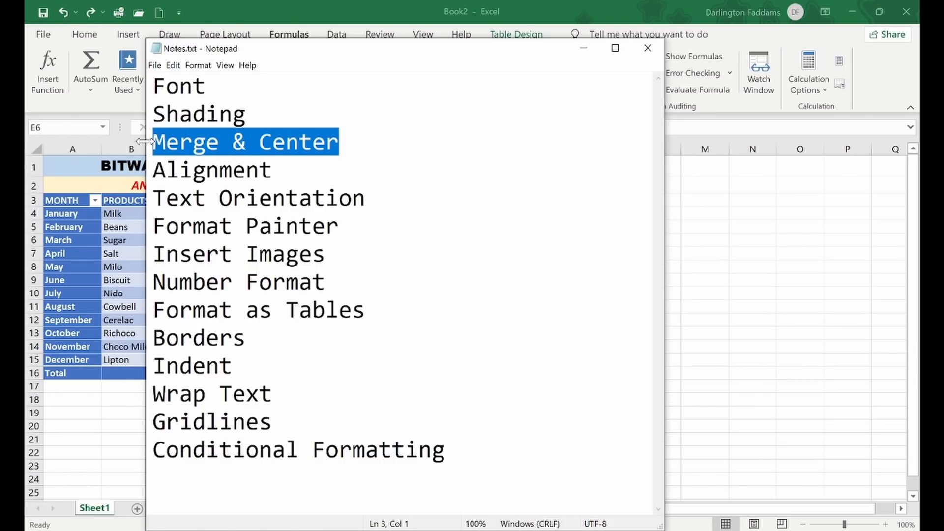
double_click(239, 175)
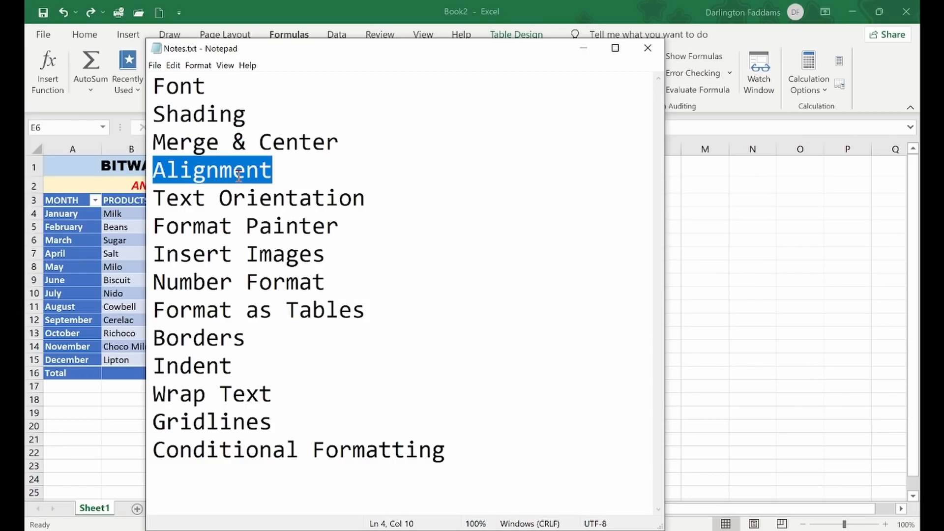
click(361, 10)
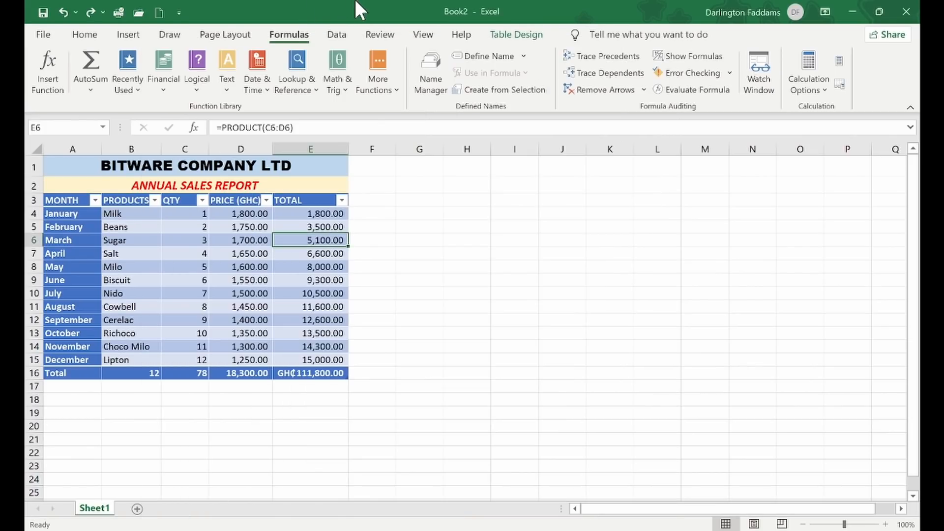
- Increase the height of header row 3 and widen the MONTH, PRODUCTS and QTY columns
click(131, 213)
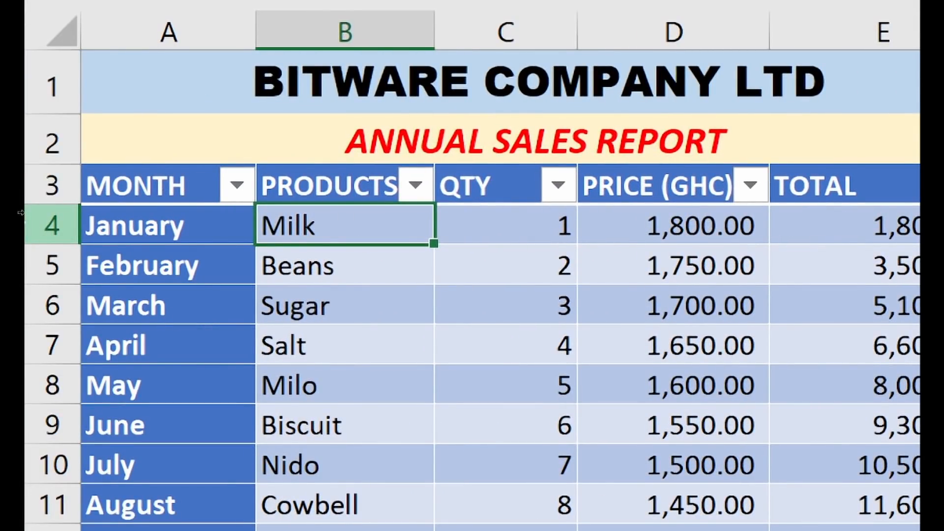
drag(65, 205, 69, 303)
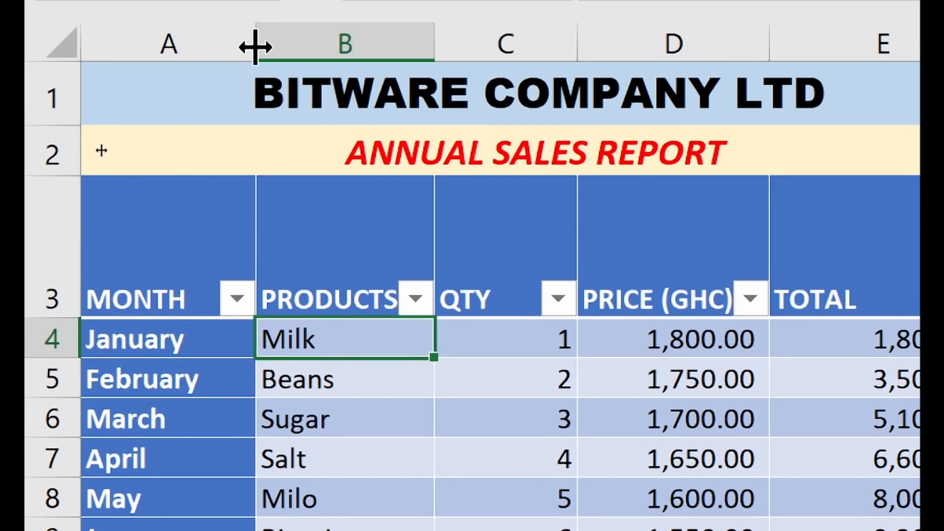
drag(255, 46, 294, 51)
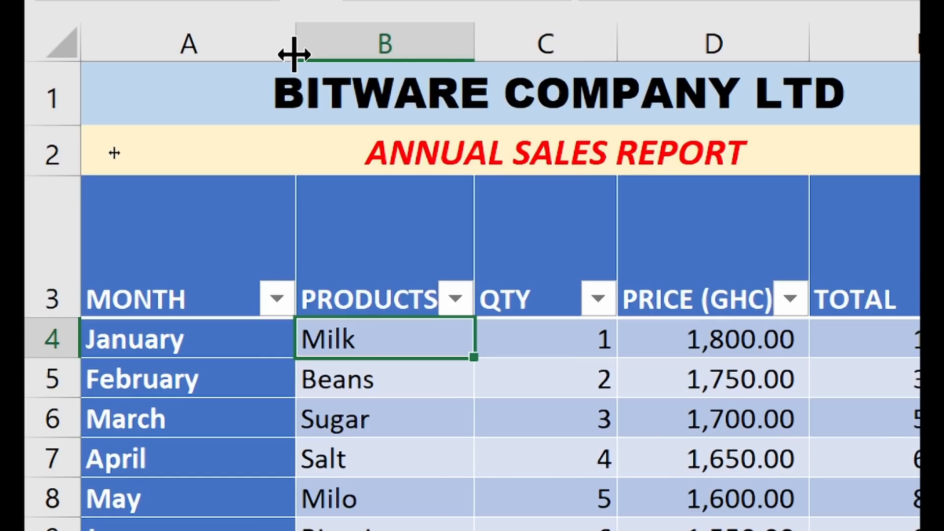
drag(473, 44, 521, 43)
drag(656, 44, 732, 43)
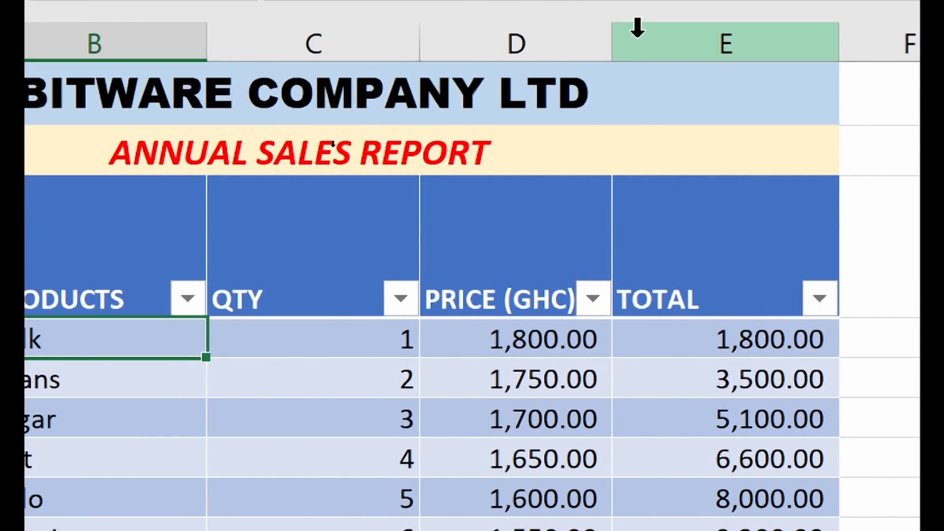
drag(622, 37, 622, 37)
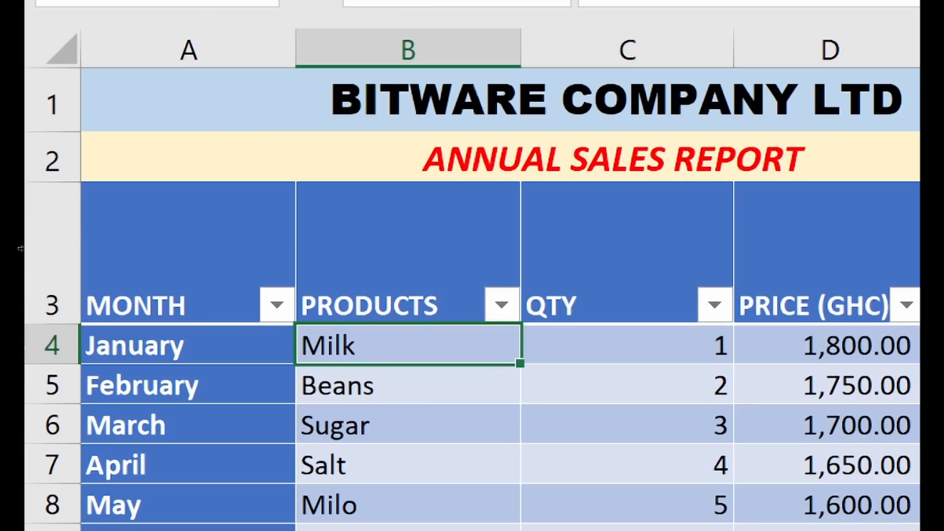
- Try Align Left, Center, Middle Align and Top Align in turn on the MONTH header in cell A3
click(201, 284)
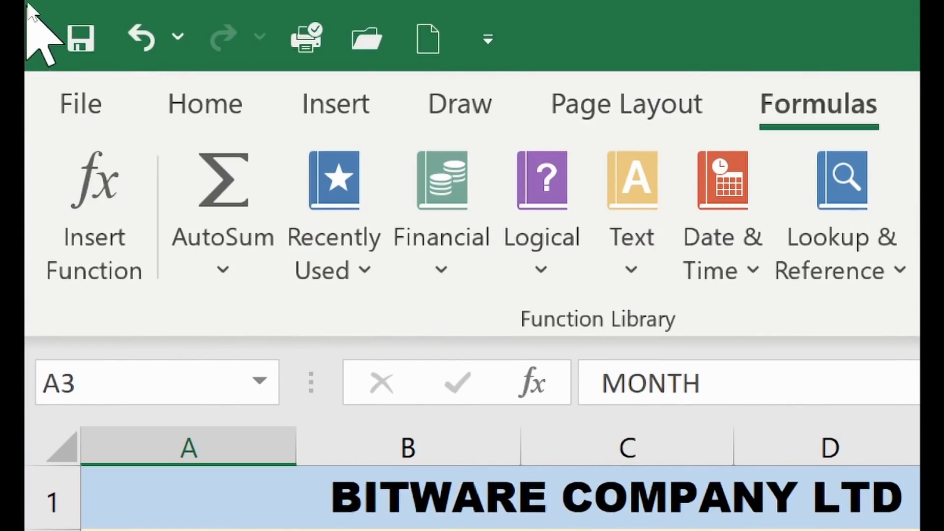
click(232, 101)
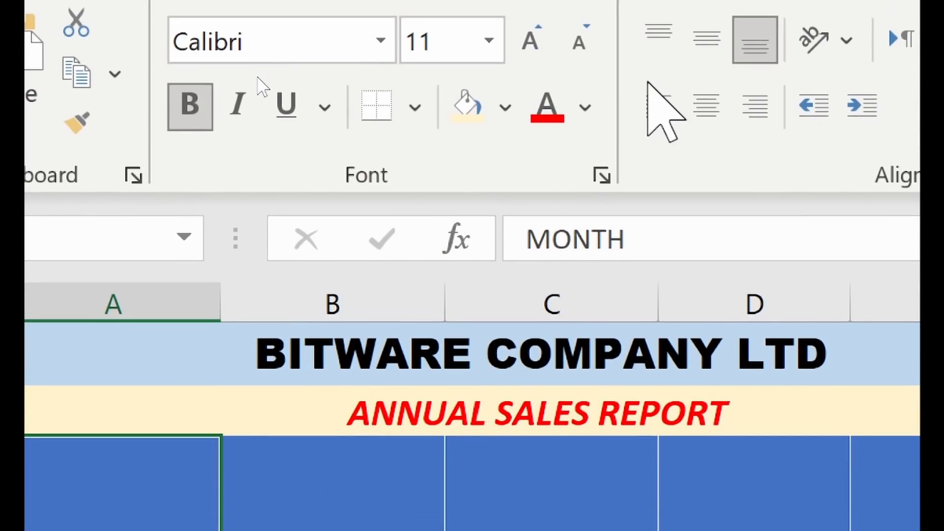
click(653, 104)
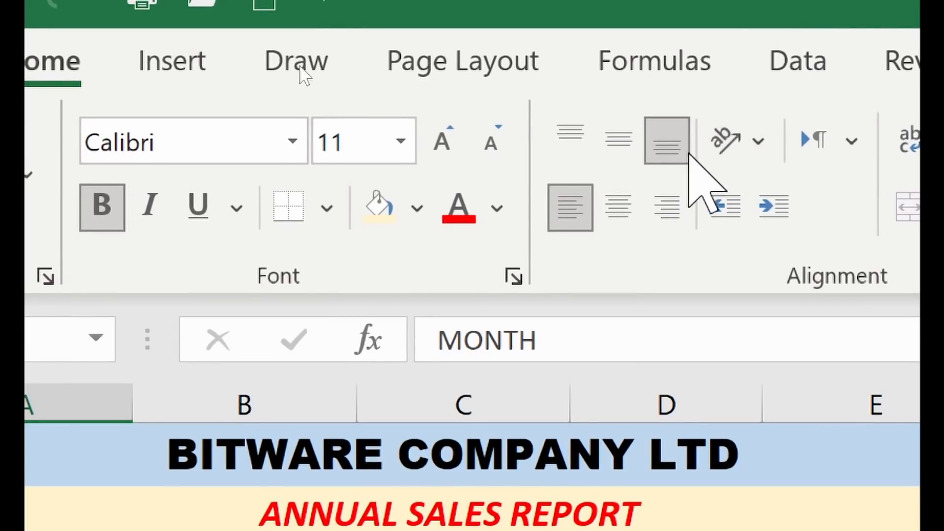
click(630, 195)
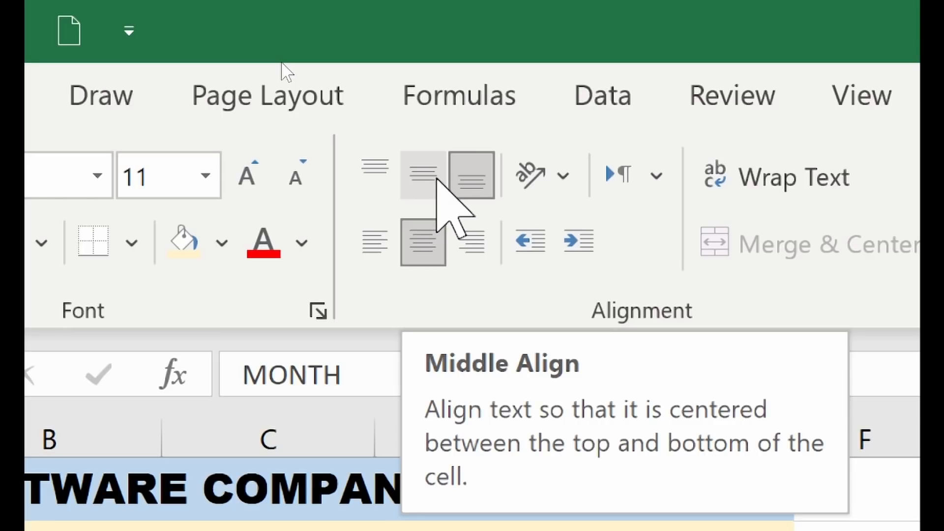
click(436, 179)
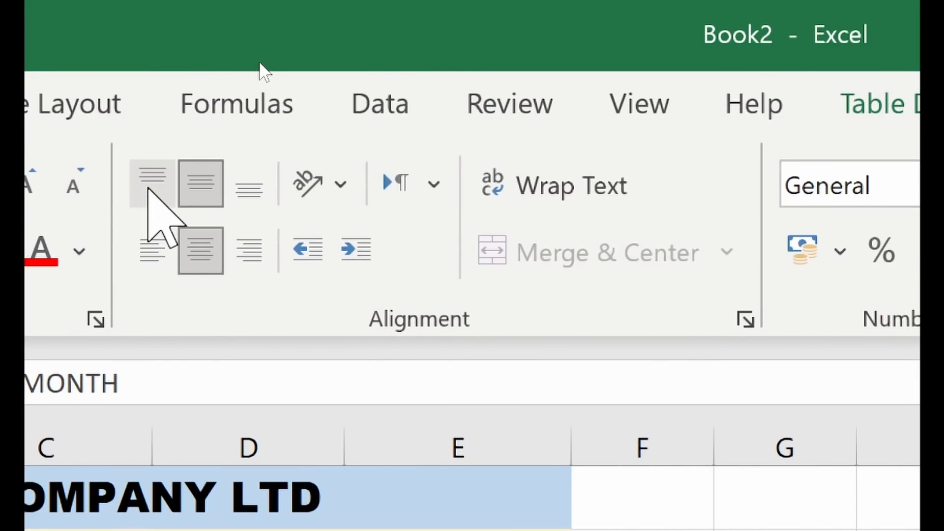
click(104, 182)
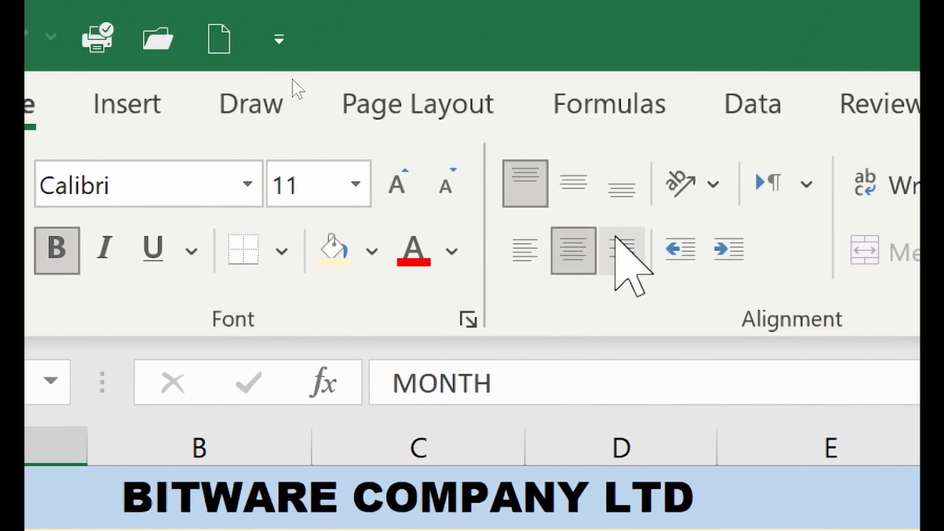
- Try the MONTH header at the top right, top left, middle left and middle right of its cell
click(622, 248)
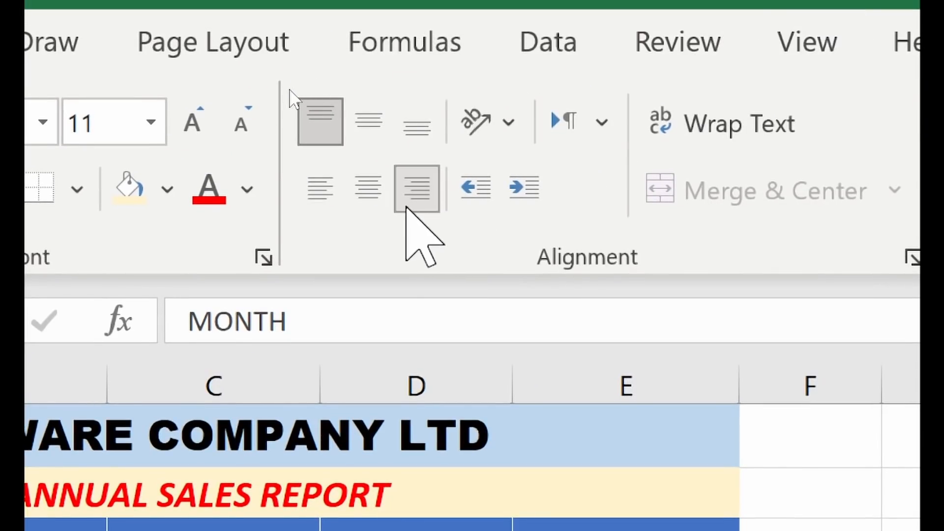
click(337, 204)
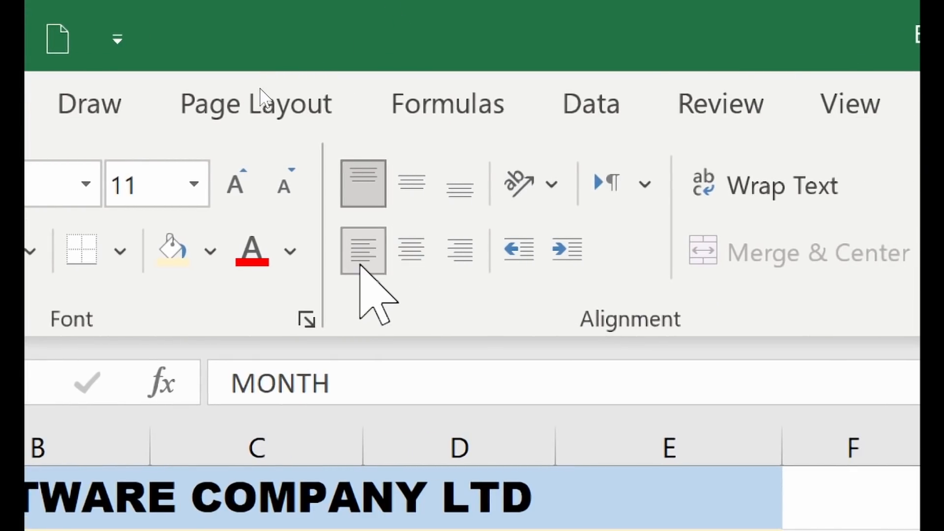
click(413, 201)
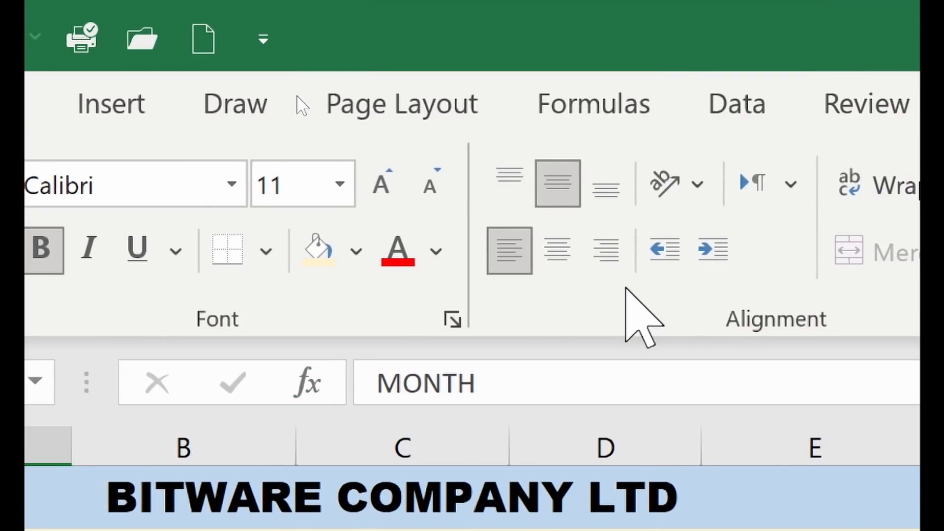
click(608, 269)
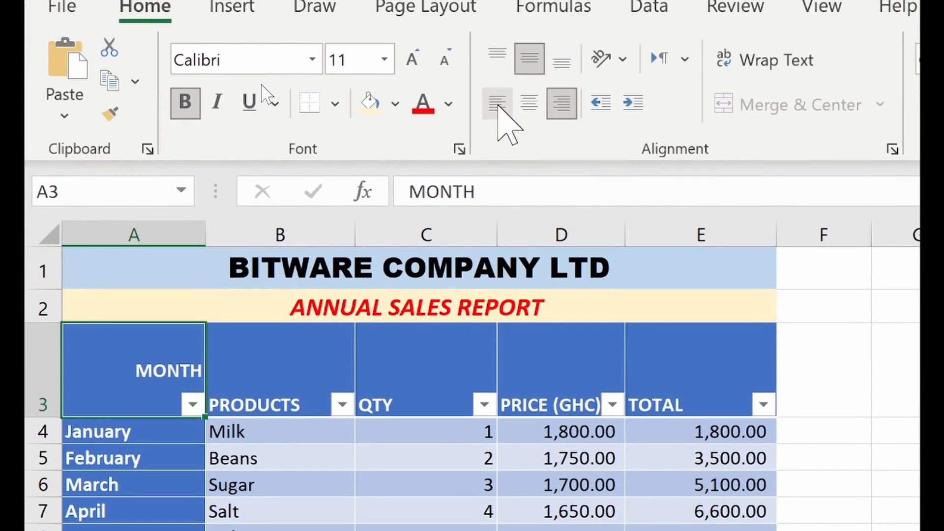
- Compare left, center and right alignment of the MONTH header at mid-height, and try Top Align before returning to Middle Align
click(497, 103)
click(529, 103)
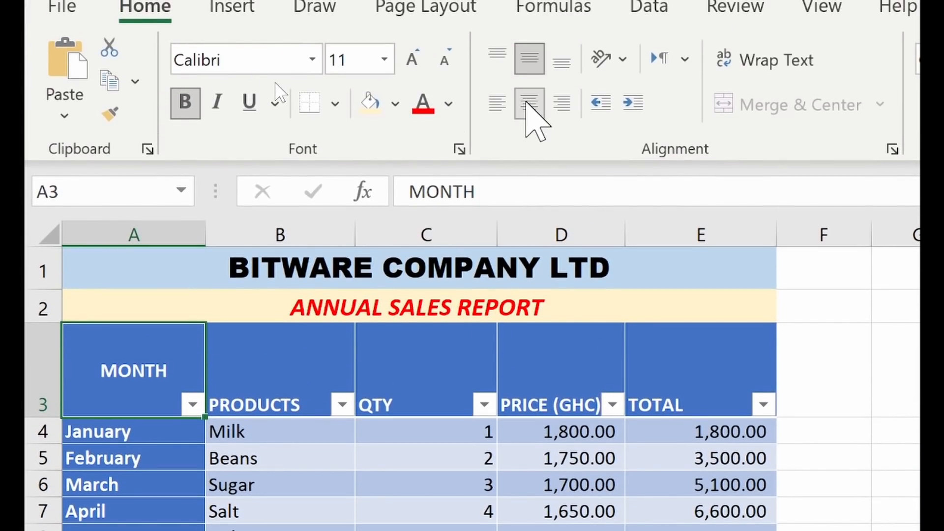
click(561, 103)
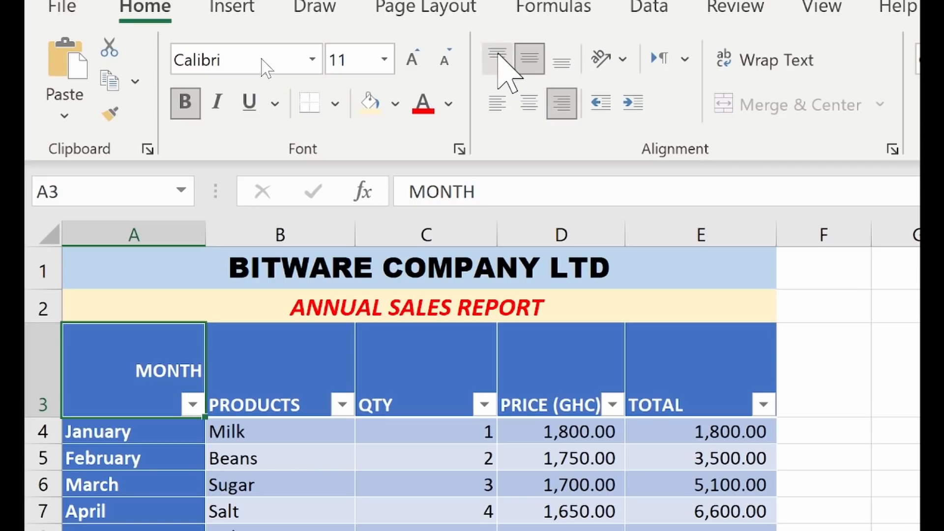
click(497, 57)
click(524, 68)
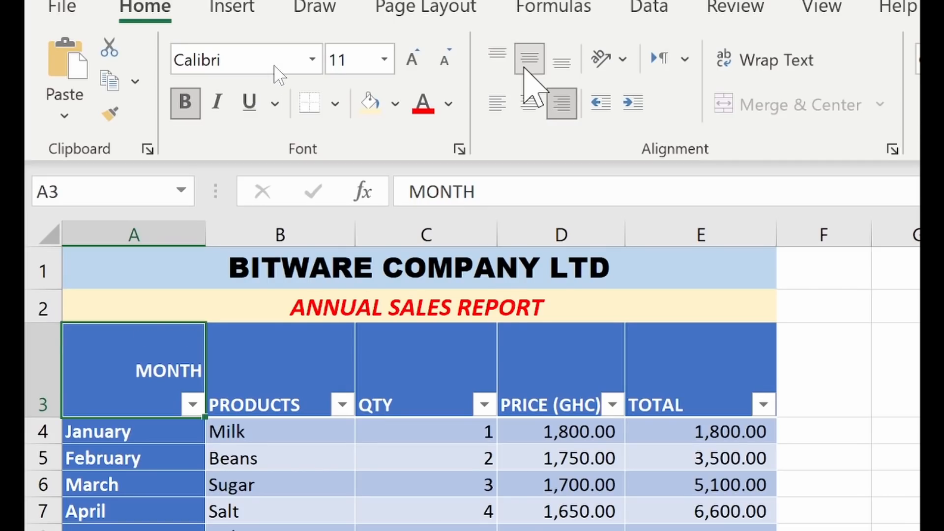
- Apply Bottom Align to the MONTH header, try it centered, and set it to Align Left
click(566, 64)
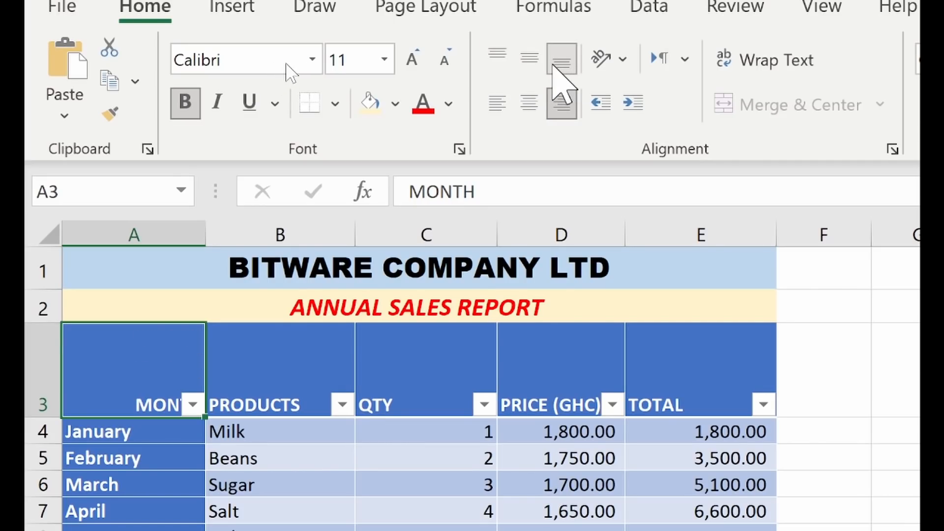
click(538, 101)
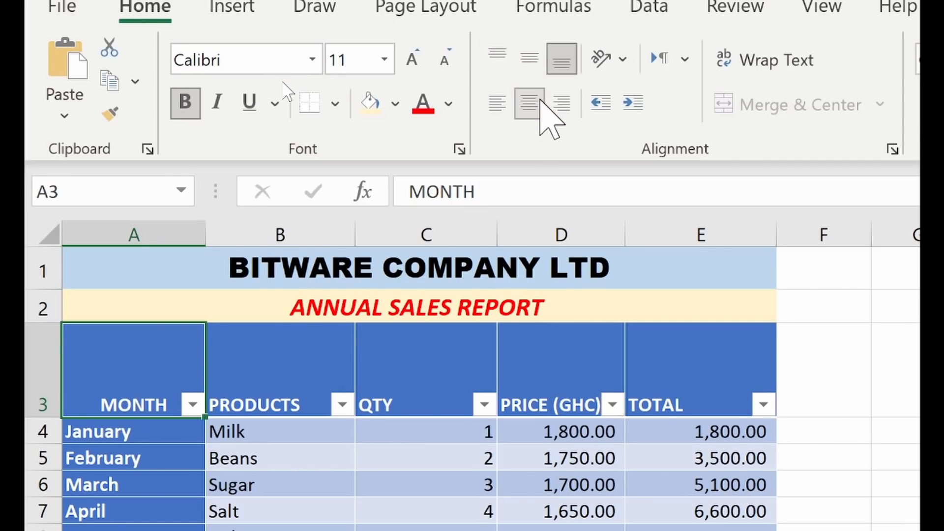
click(511, 105)
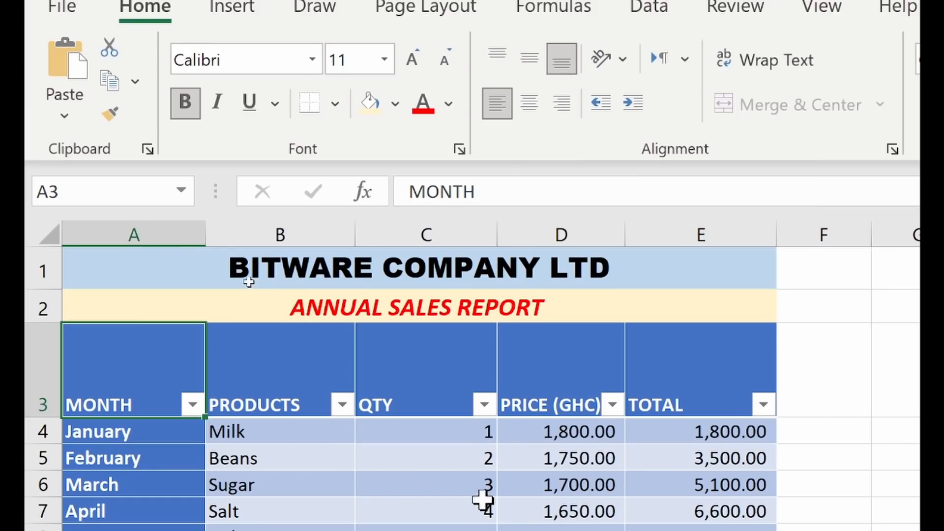
- Undo the alignment trials on the MONTH header and the preceding row height, column width and filter button changes
click(437, 455)
key(ctrl+z)
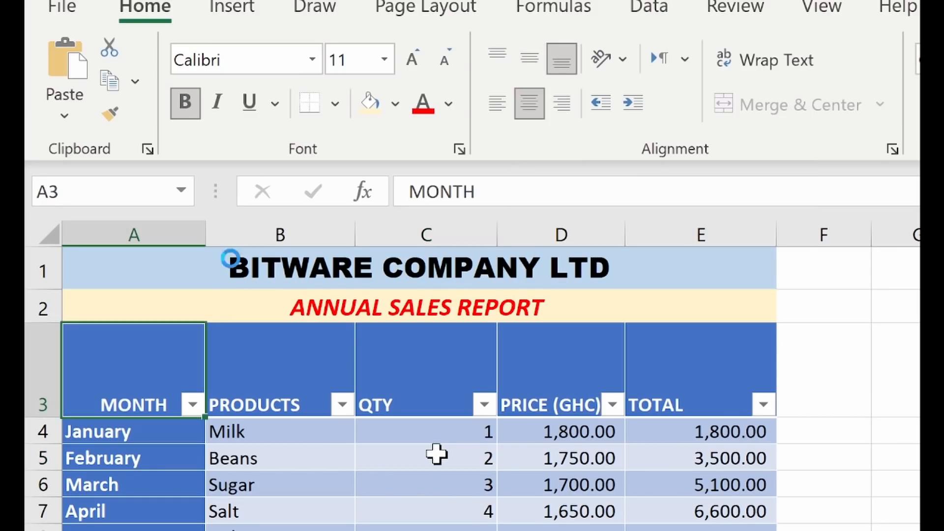
key(ctrl+z)
key(ctrl+z)
key(ctrl+z)
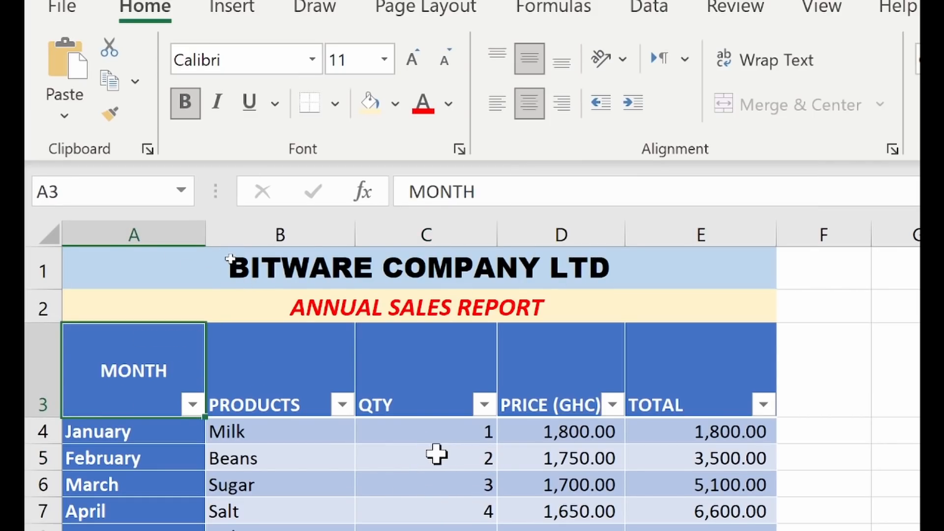
key(ctrl+z)
key(ctrl+z)
key(ctrl+z)
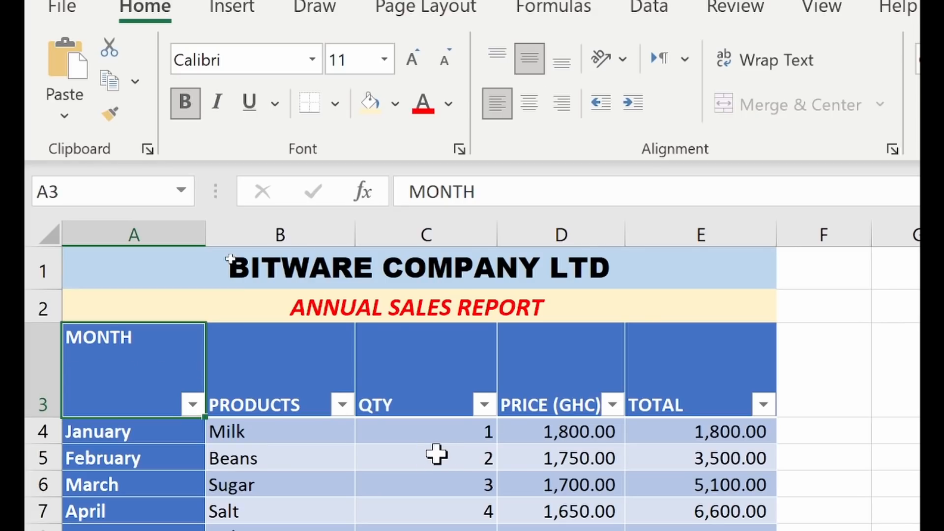
key(ctrl+z)
key(ctrl+z)
key(ctrl+z)
key(ctrl+z)
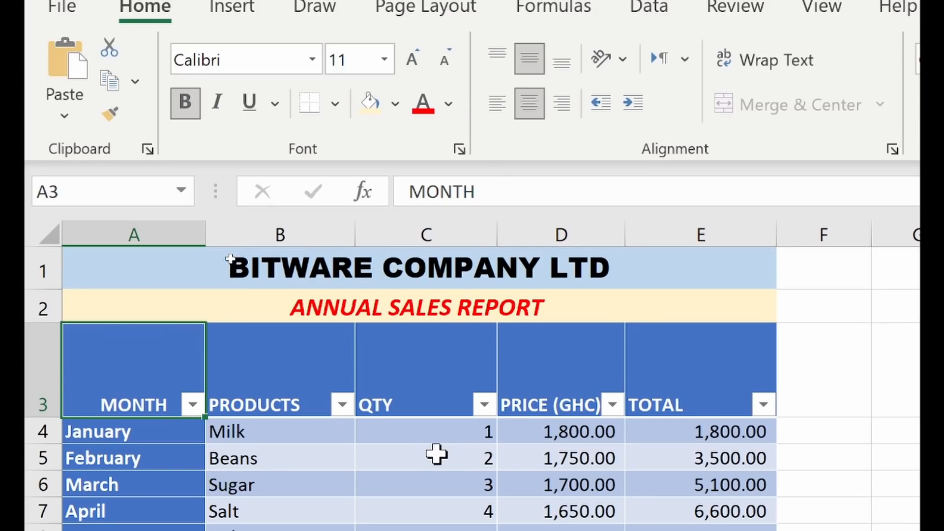
key(ctrl+z)
key(ctrl+z)
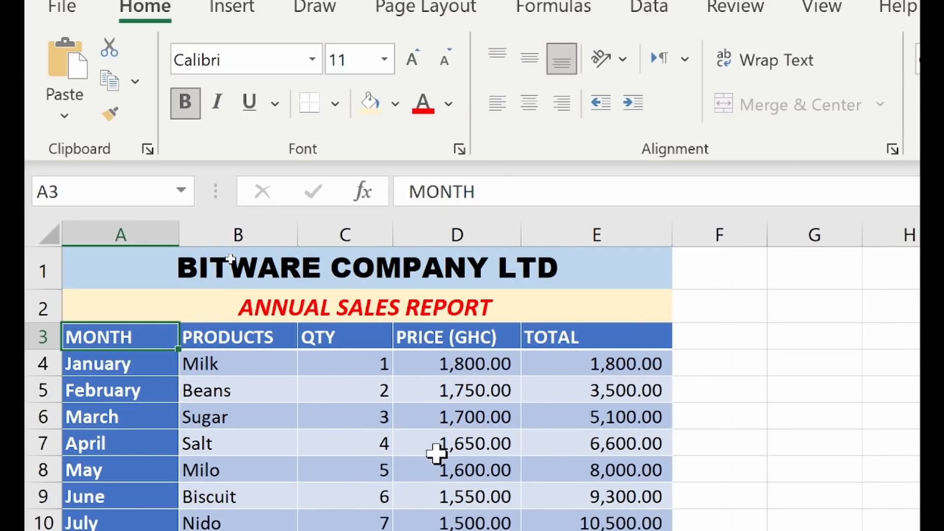
click(335, 397)
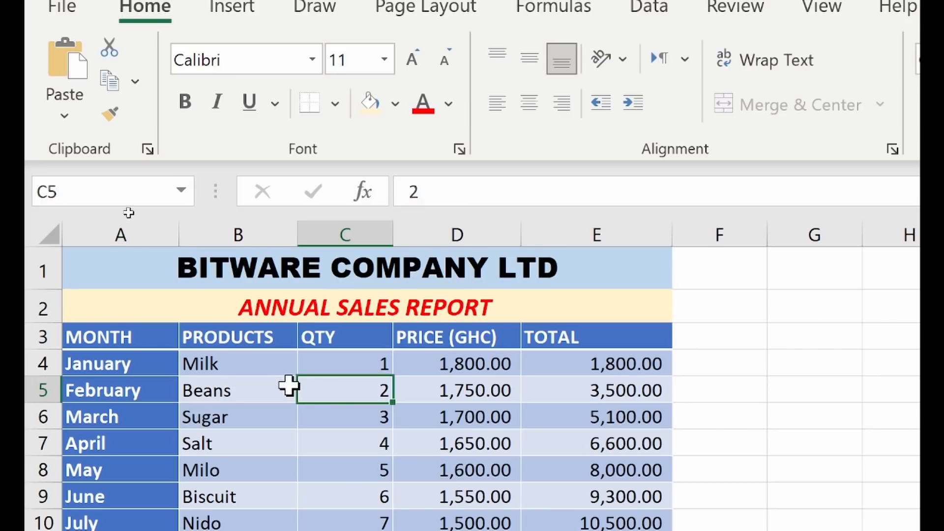
- Try Center, Align Right and Align Left repeatedly on the PRODUCTS header in cell B3
click(219, 323)
click(222, 334)
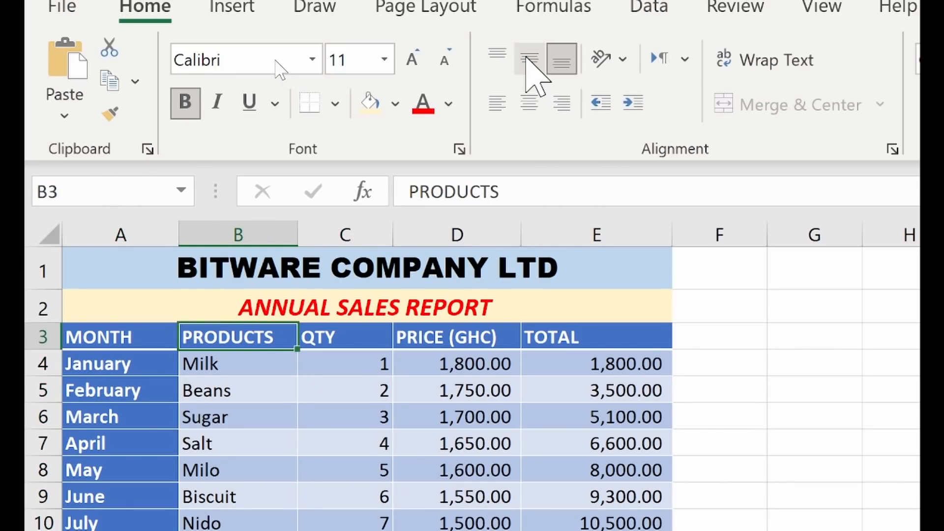
click(532, 102)
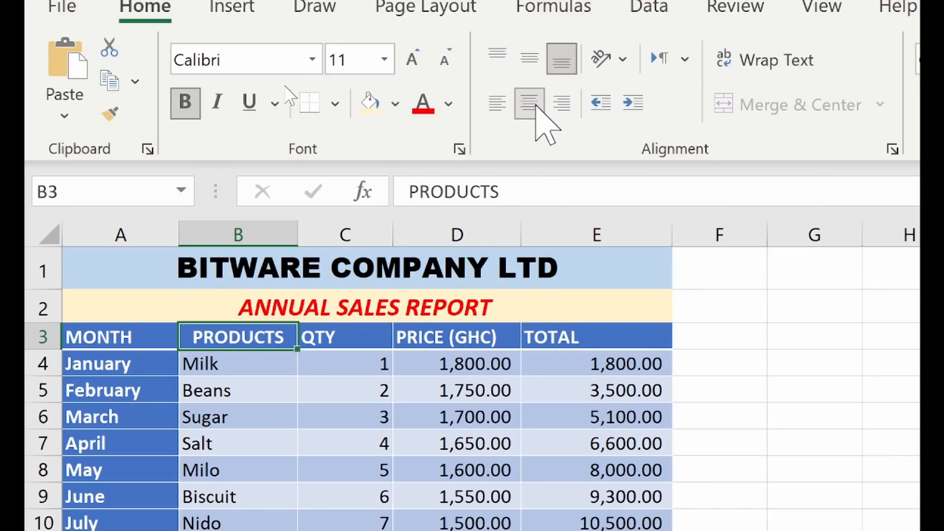
click(564, 105)
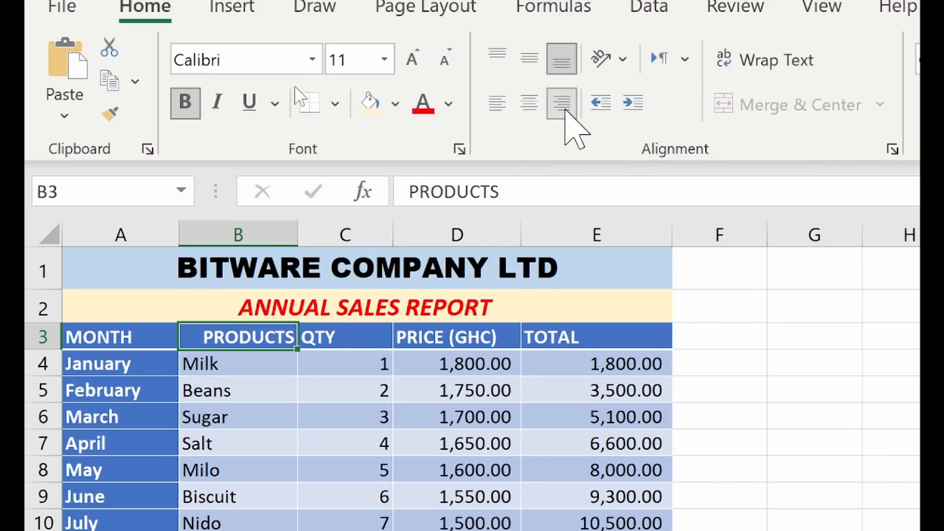
click(529, 105)
click(495, 106)
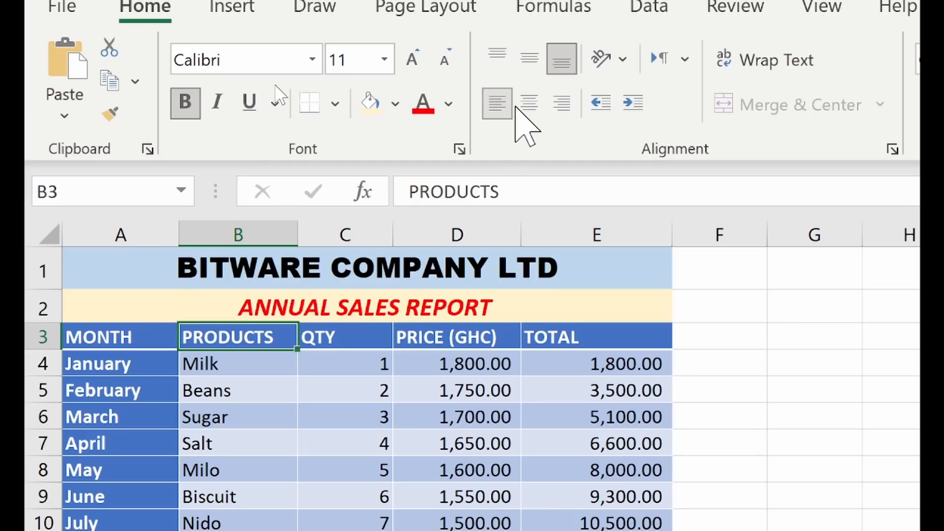
click(535, 106)
click(563, 113)
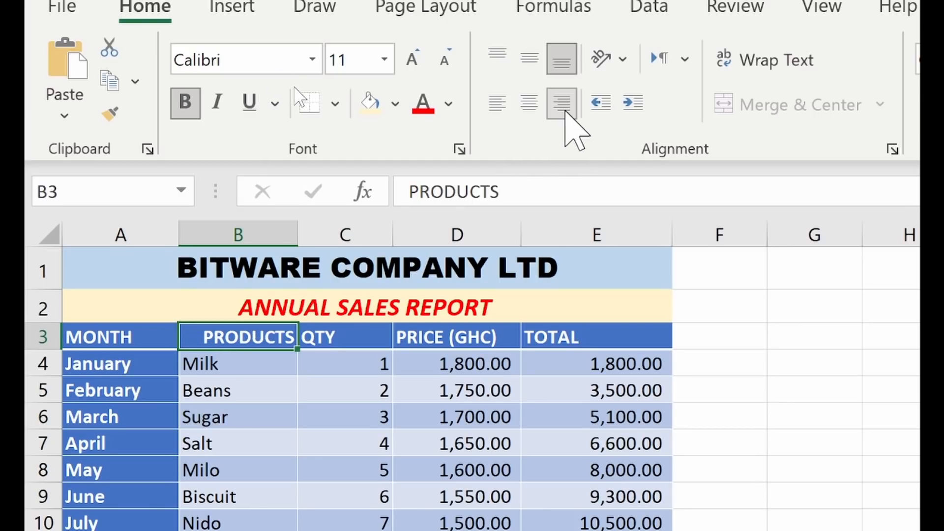
click(538, 109)
click(502, 111)
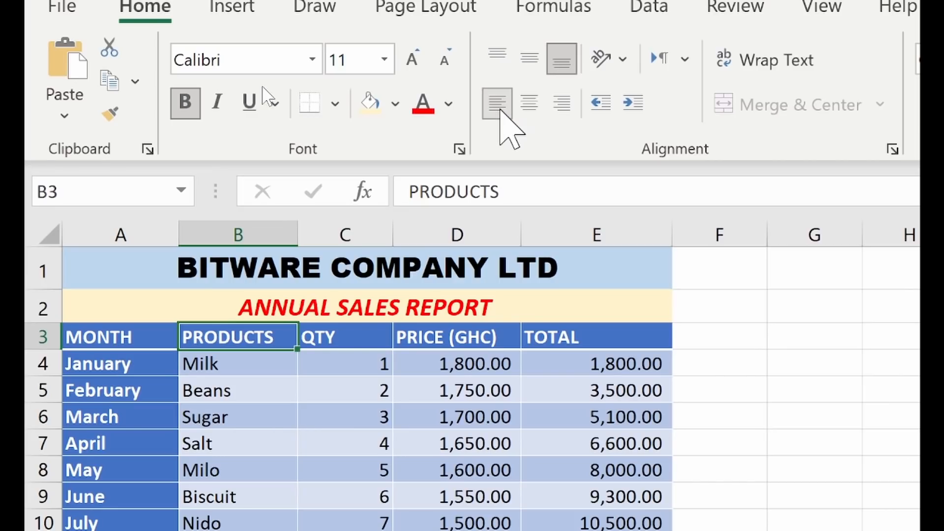
- Try Middle Align, then set the PRODUCTS header to Top Align and cycle it through Center and Align Right to Align Left
click(536, 66)
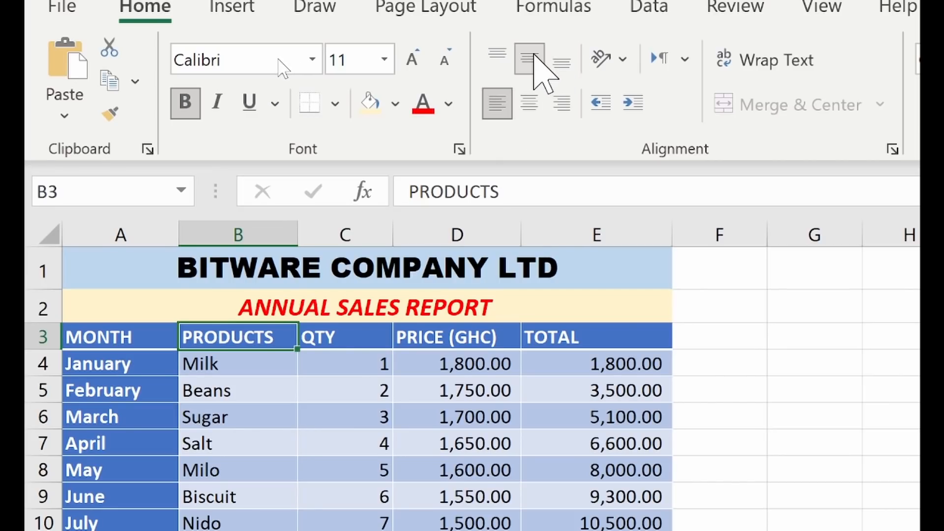
click(512, 50)
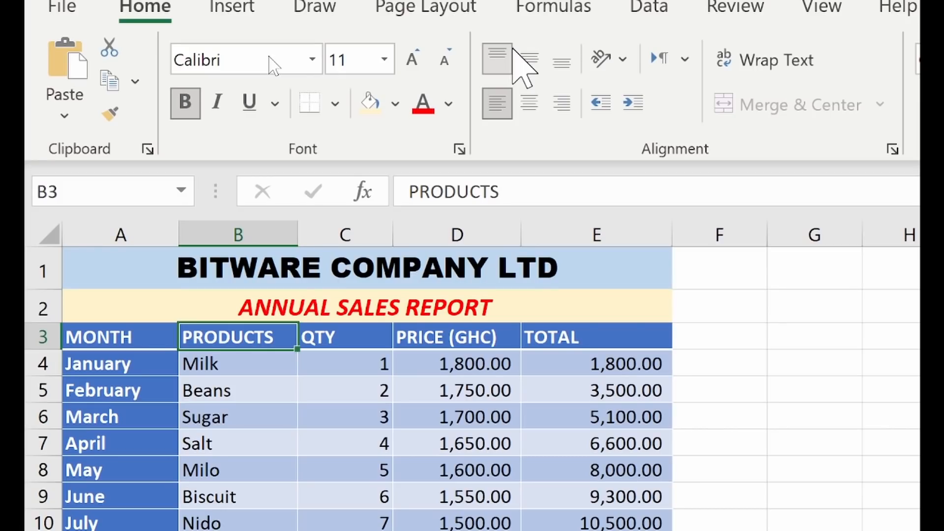
click(531, 113)
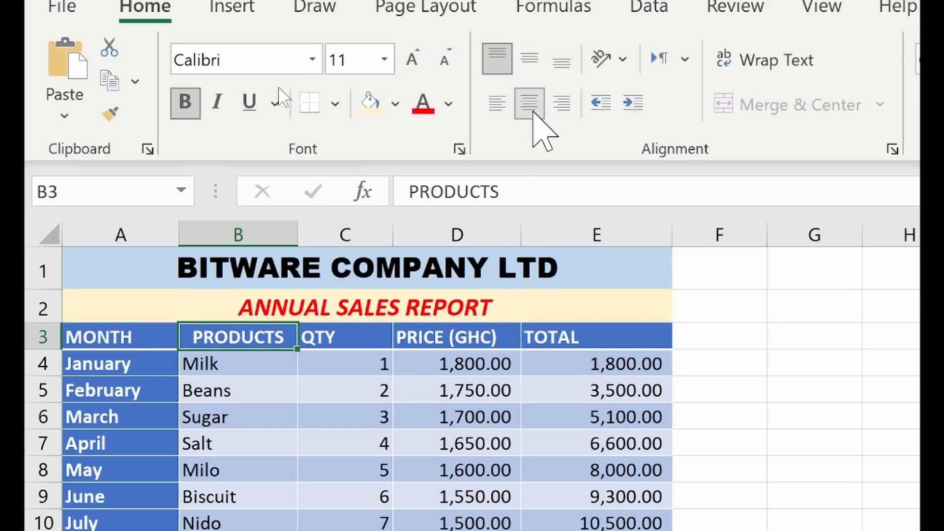
click(563, 111)
click(497, 112)
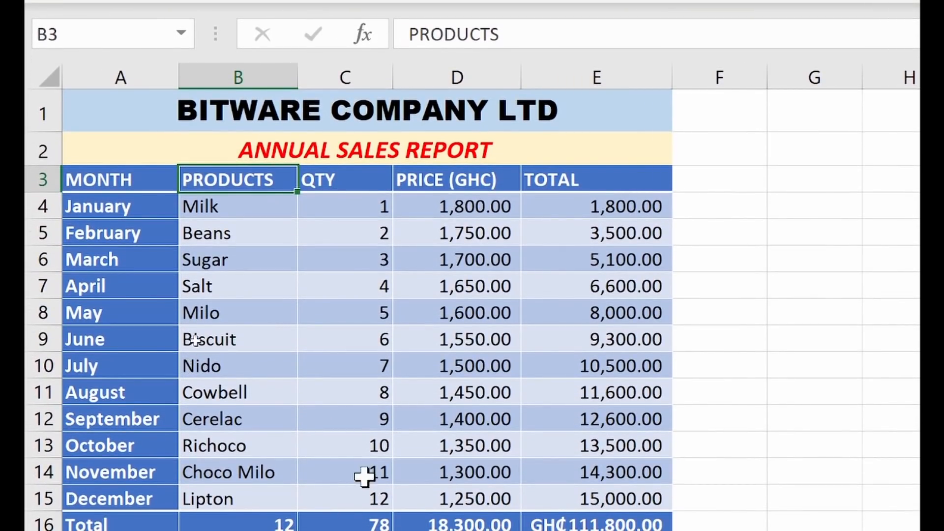
- Center the QTY header in C3 and all the quantities below it, including the total row
click(353, 182)
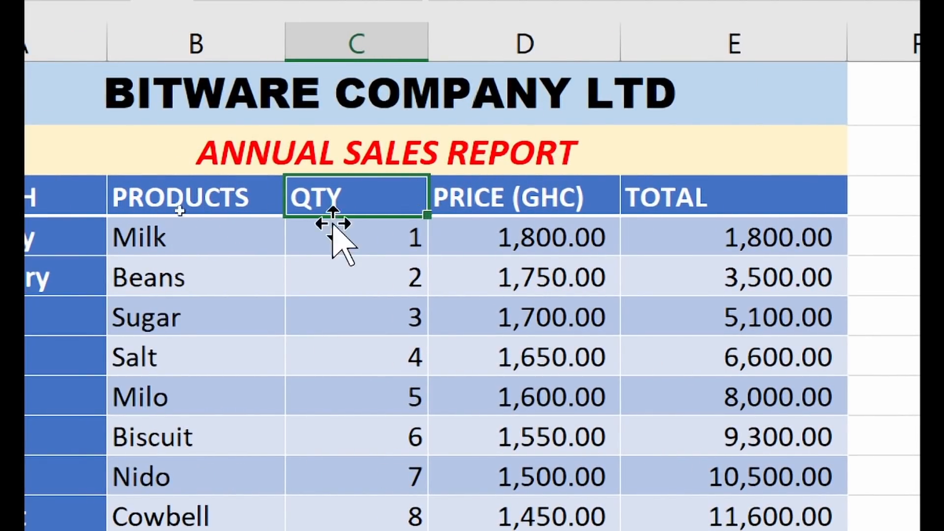
click(411, 245)
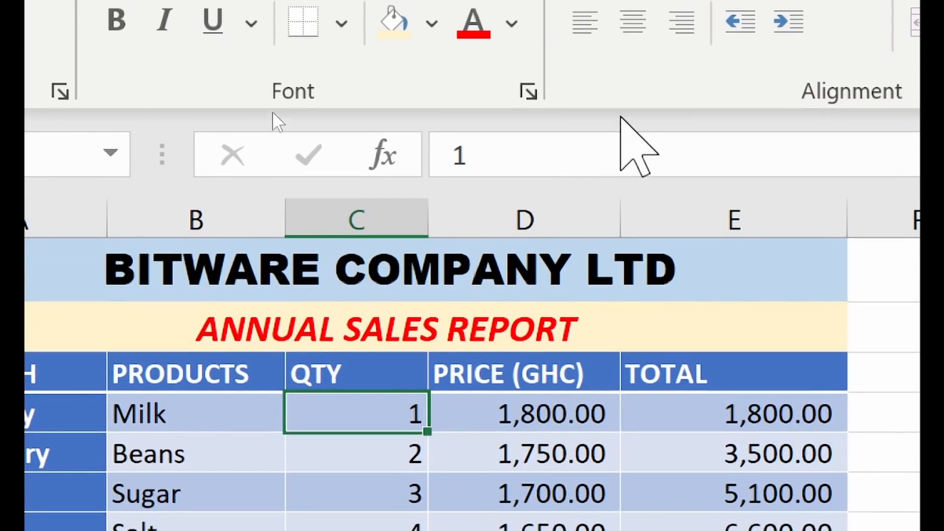
click(586, 25)
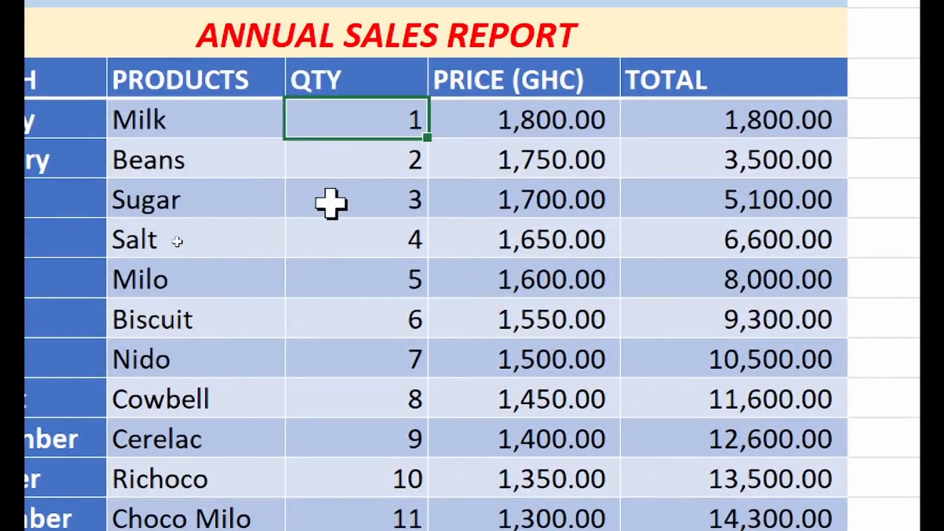
click(331, 158)
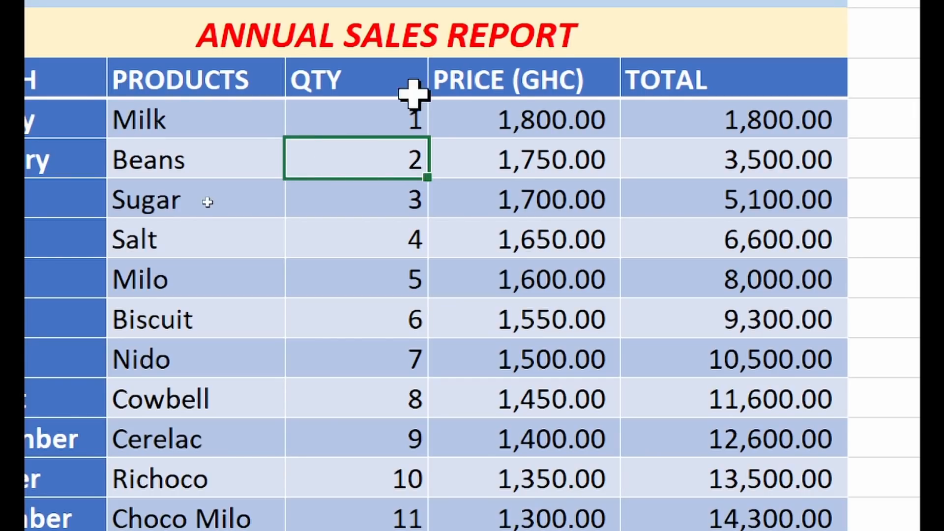
click(402, 78)
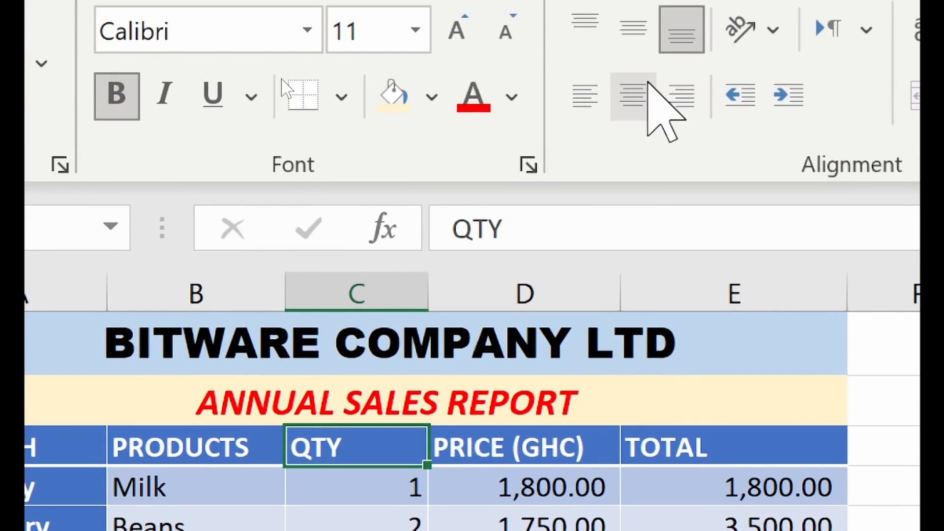
click(648, 85)
drag(357, 109, 337, 398)
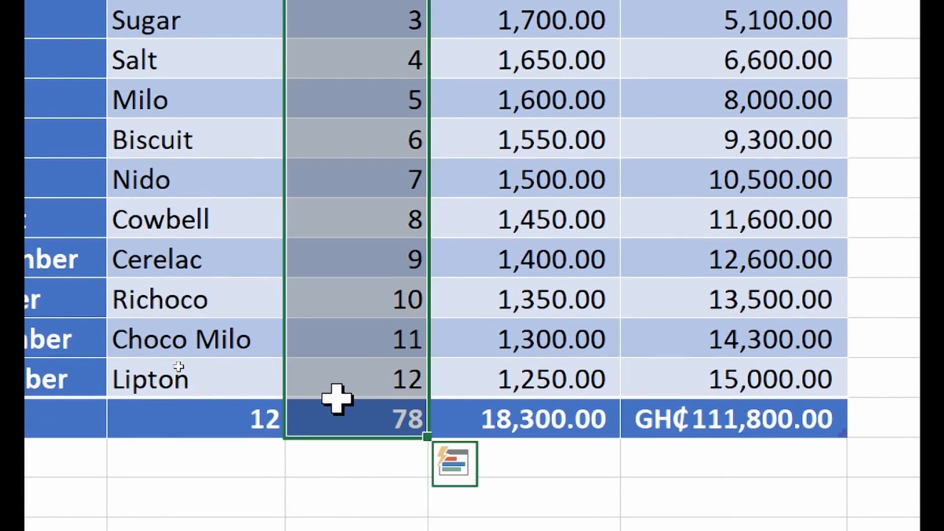
click(647, 264)
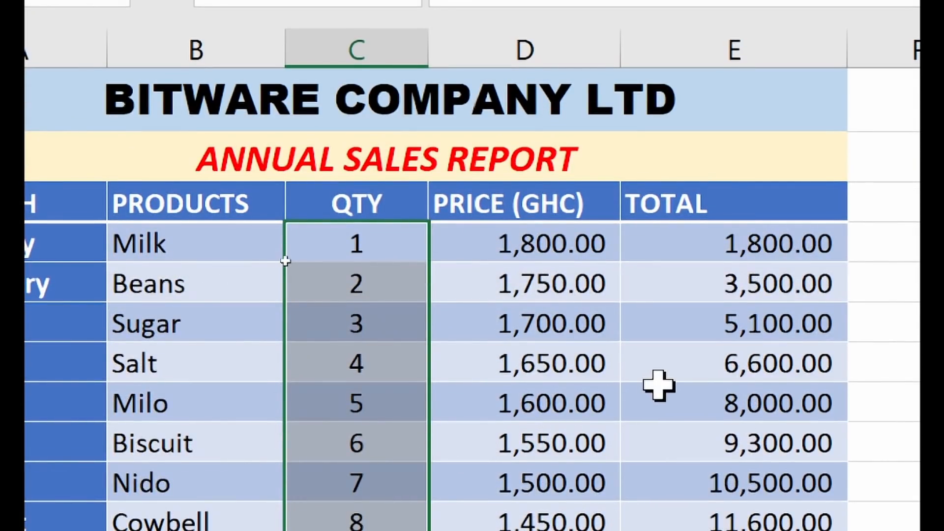
click(659, 419)
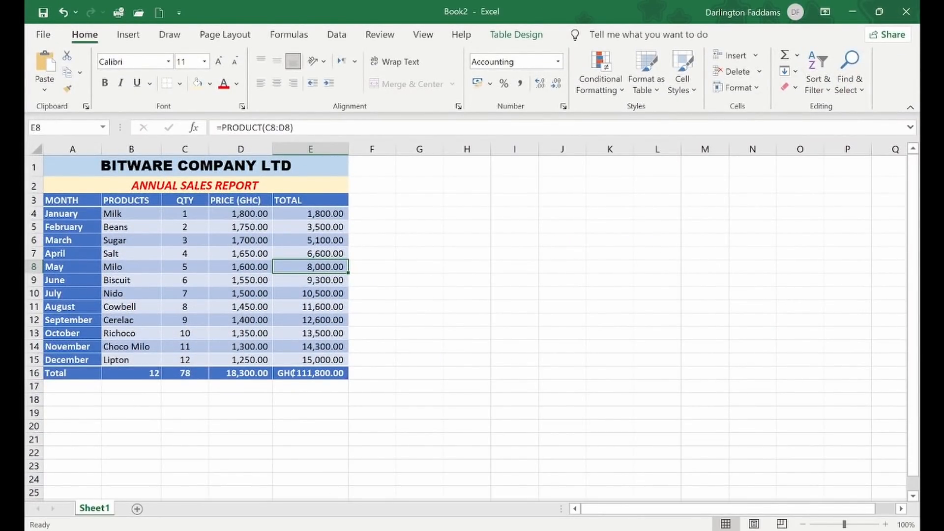
- Switch to Notes.txt in Notepad, highlight the Text Orientation topic and return to the Excel workbook
click(92, 529)
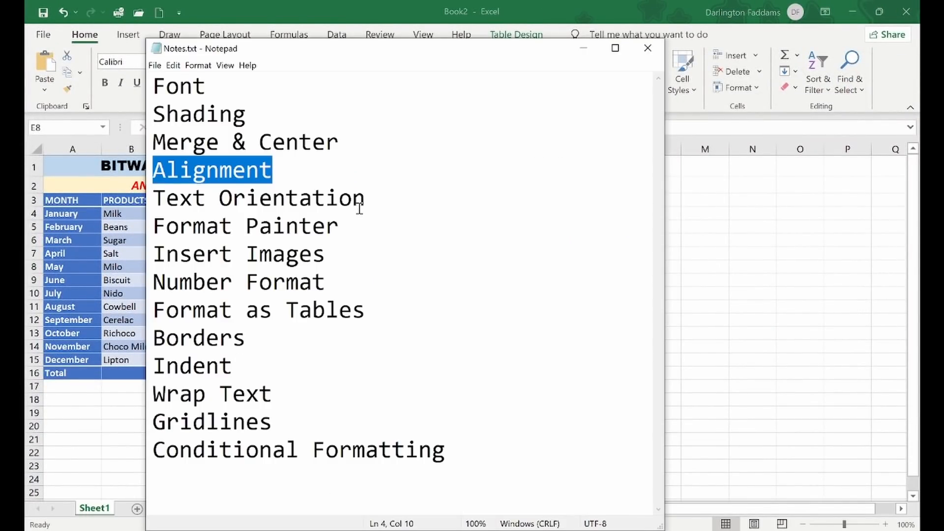
drag(378, 200, 144, 210)
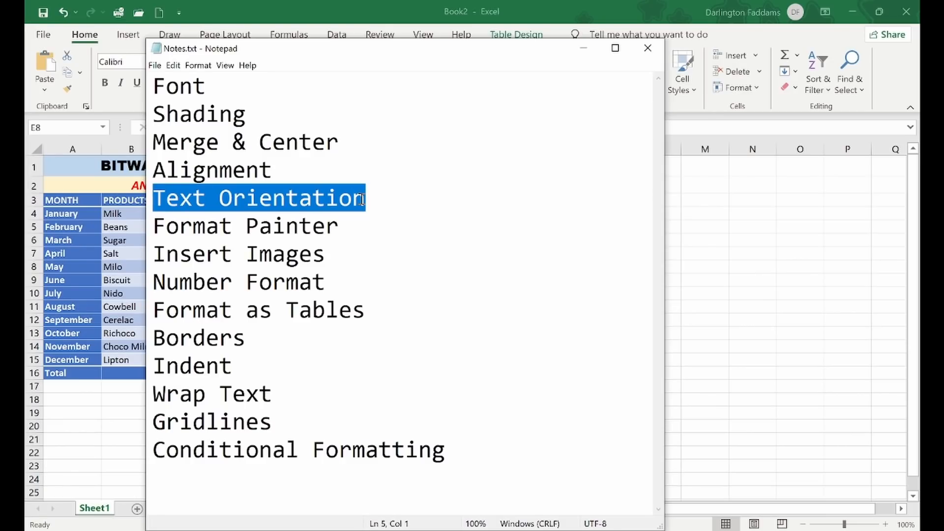
click(372, 15)
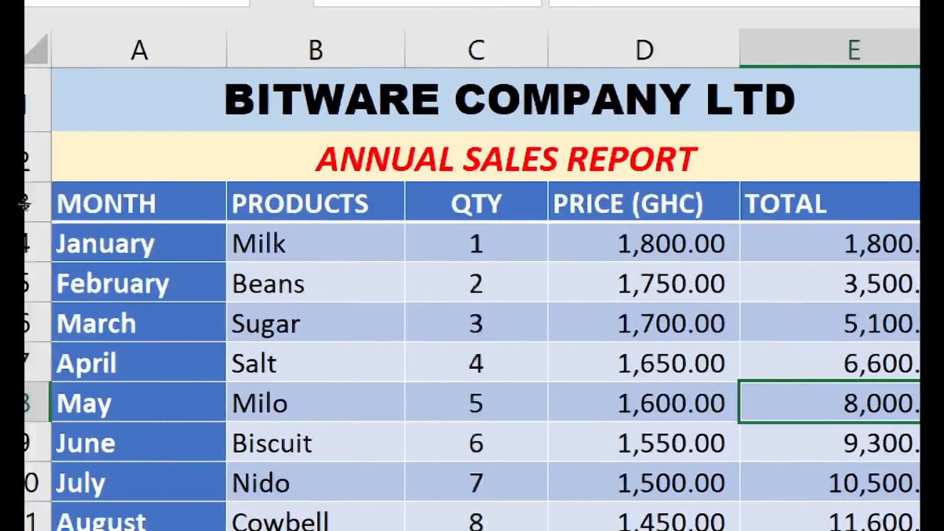
- Apply the Angle Counterclockwise orientation to the PRODUCTS header in cell B3
click(346, 216)
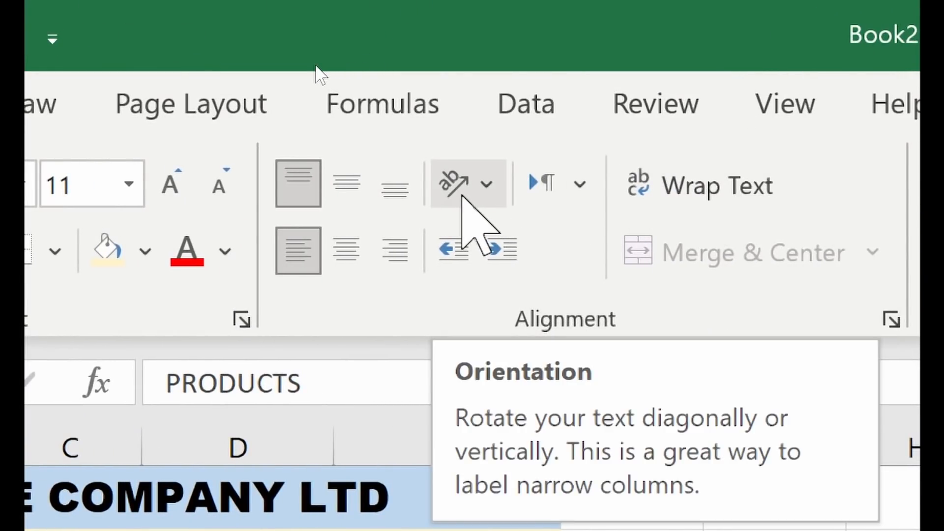
click(487, 186)
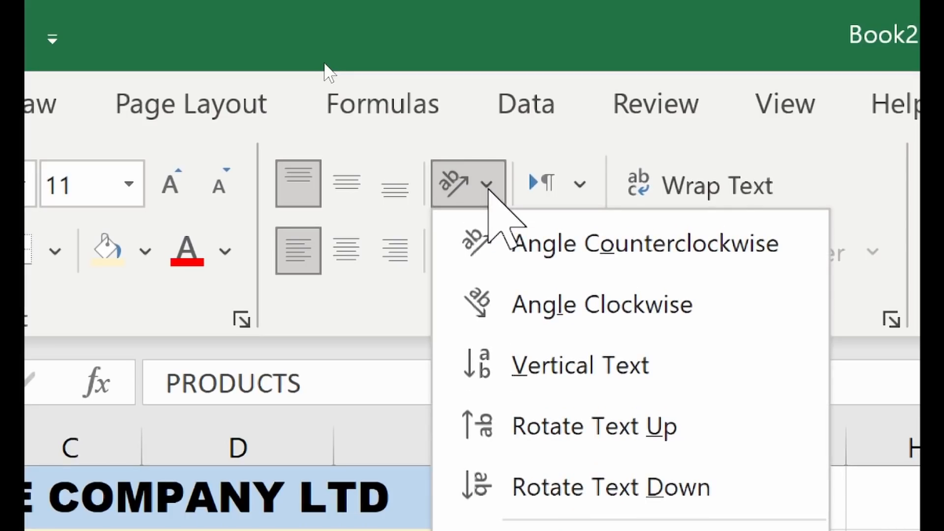
click(522, 249)
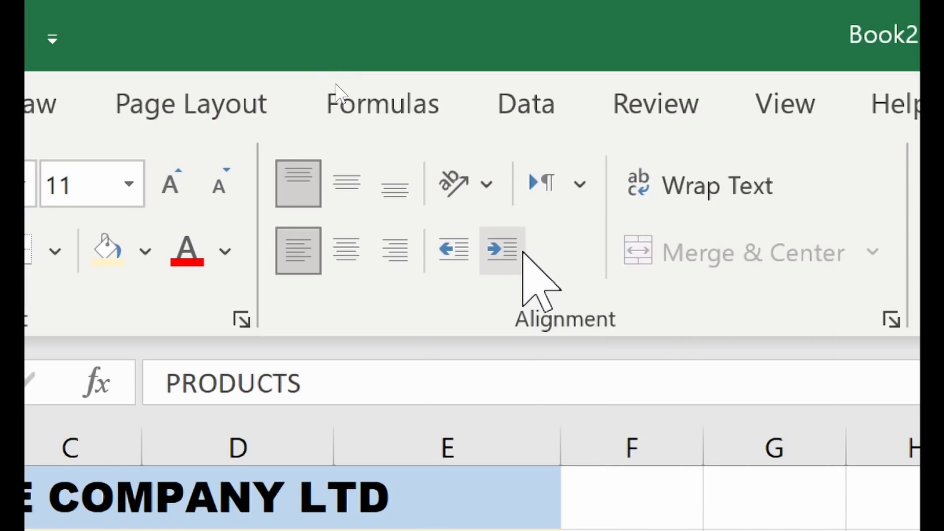
click(489, 192)
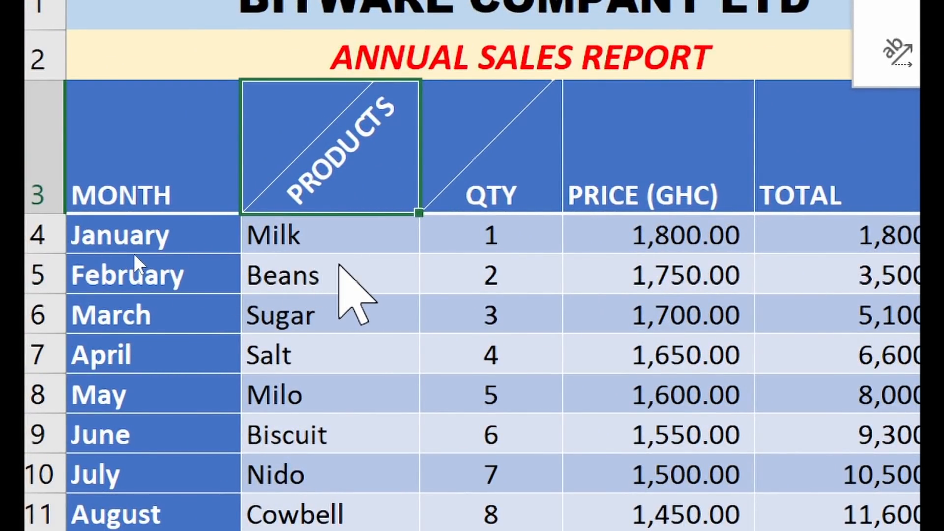
click(499, 186)
- Apply Angle Counterclockwise to the QTY, PRICE (GHC) and TOTAL headers in C3:E3
drag(835, 155, 490, 169)
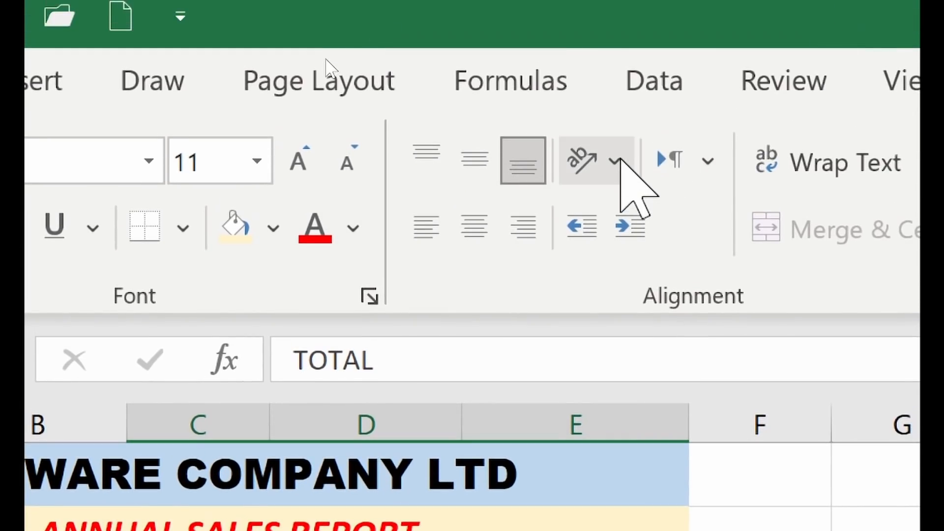
click(621, 165)
click(713, 221)
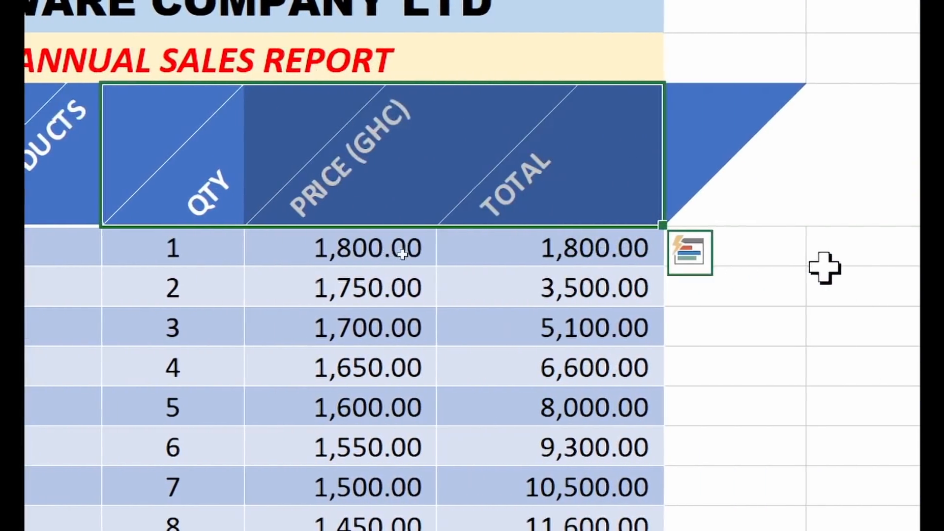
click(829, 280)
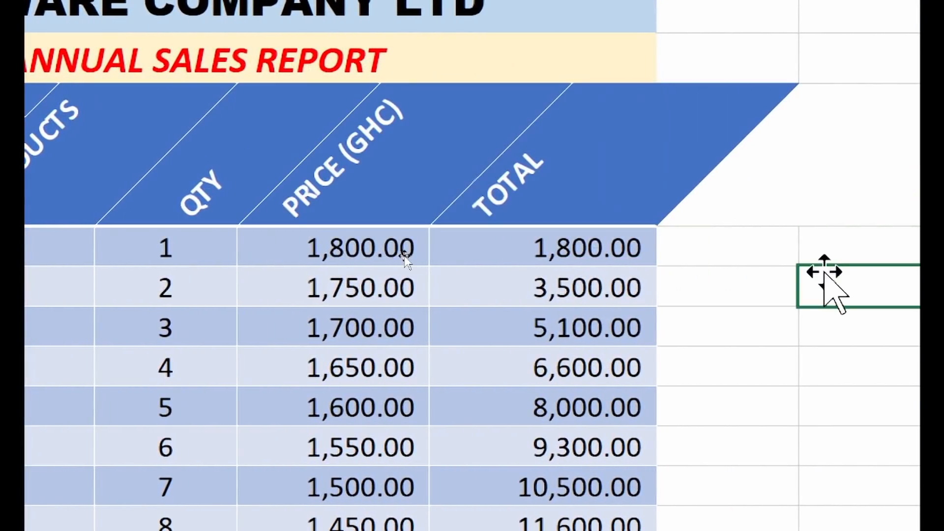
- Remove the Angle Counterclockwise orientation from the TOTAL header in cell E3
click(639, 183)
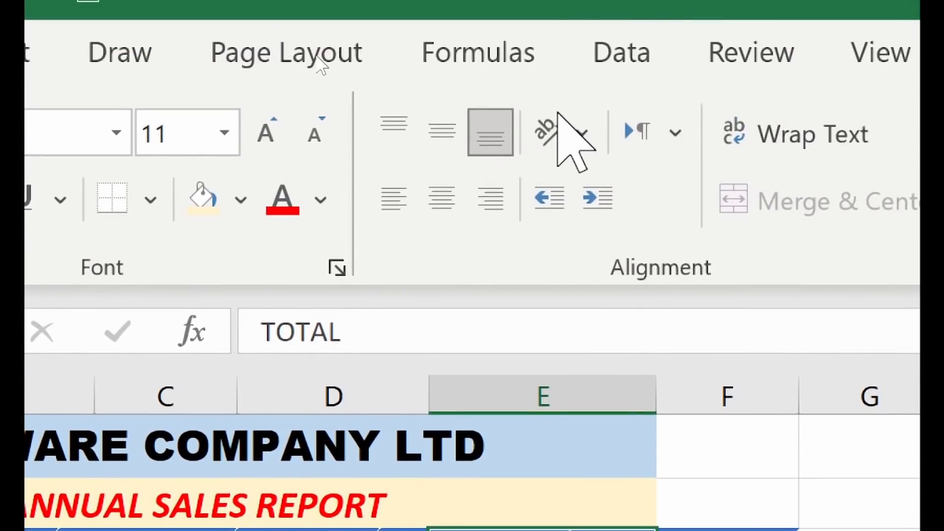
click(581, 132)
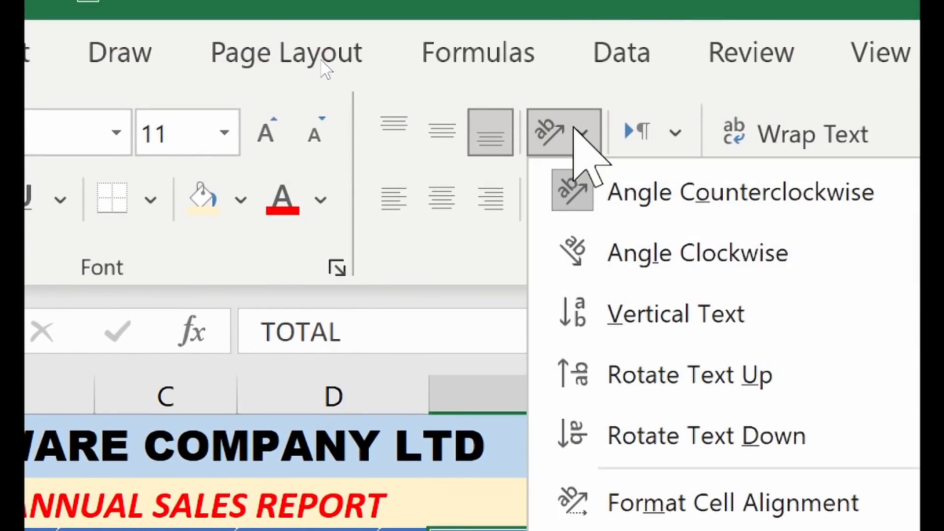
click(590, 197)
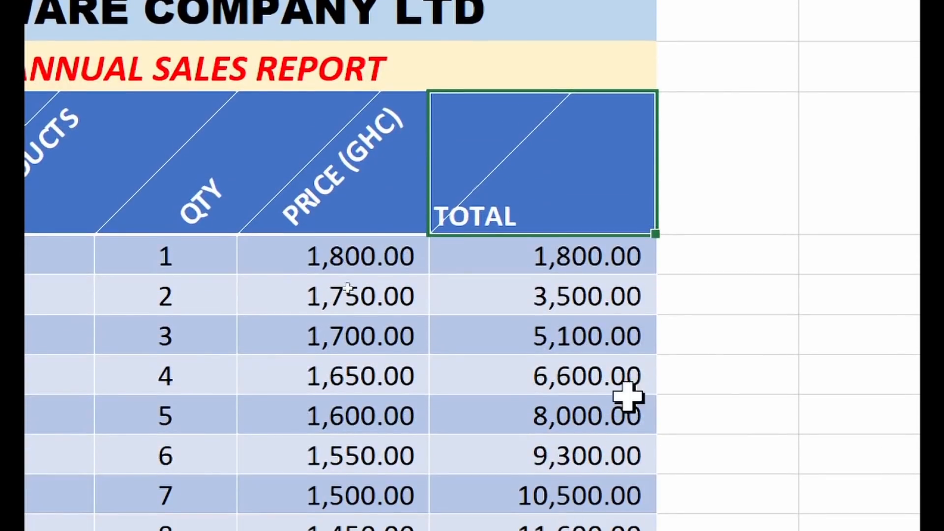
click(708, 525)
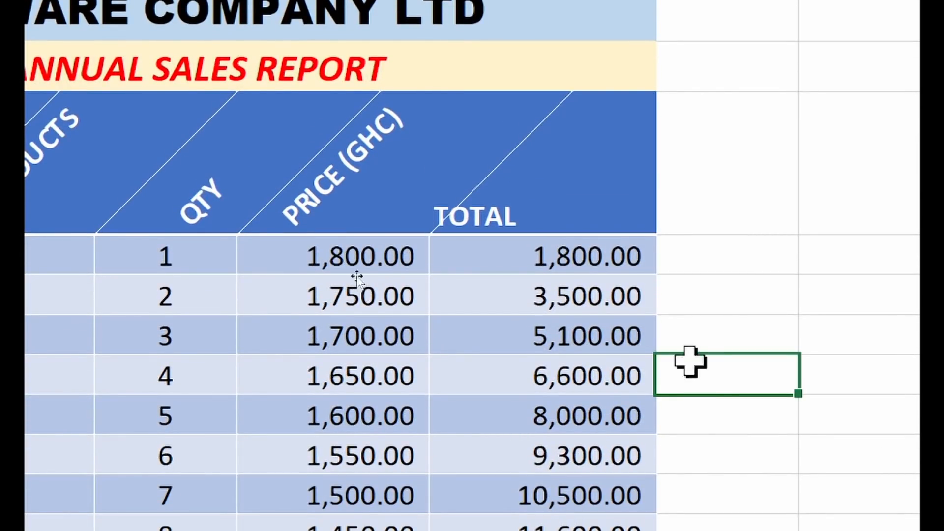
- Try right alignment on the TOTAL header in E3
click(583, 213)
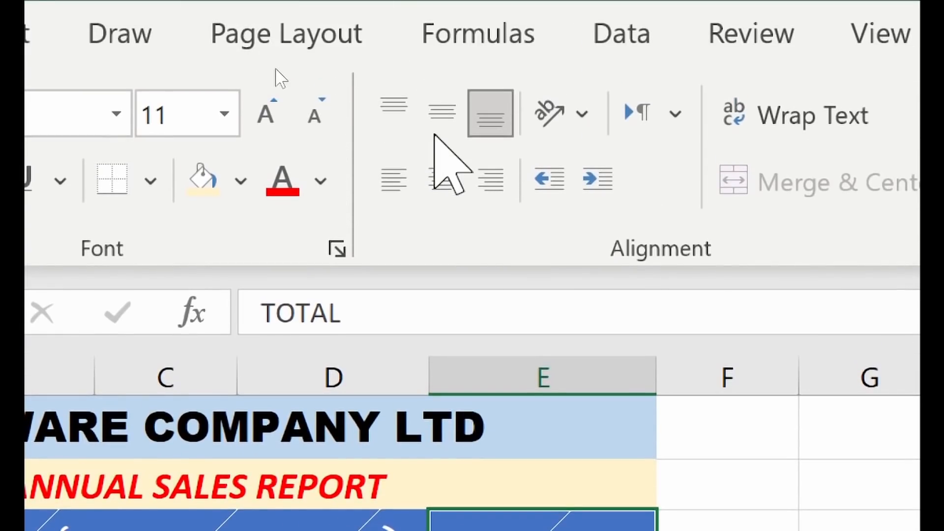
click(488, 187)
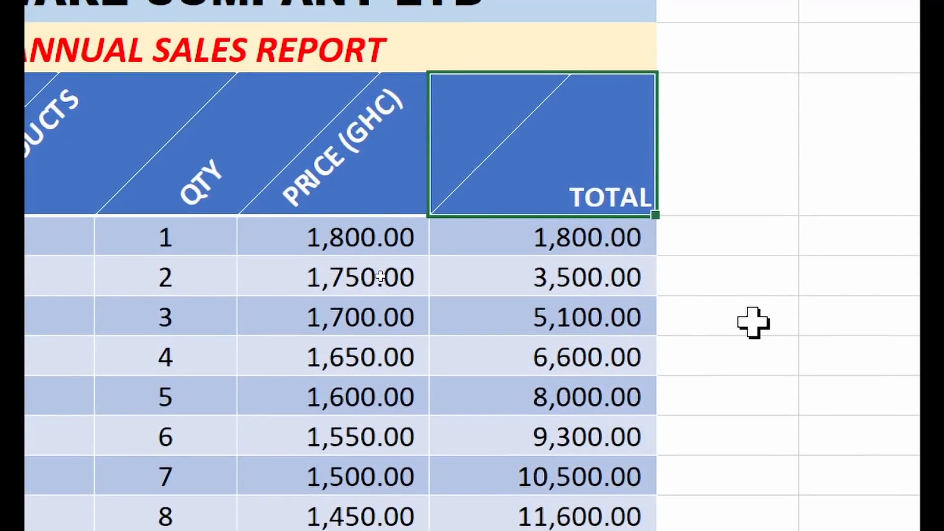
click(749, 320)
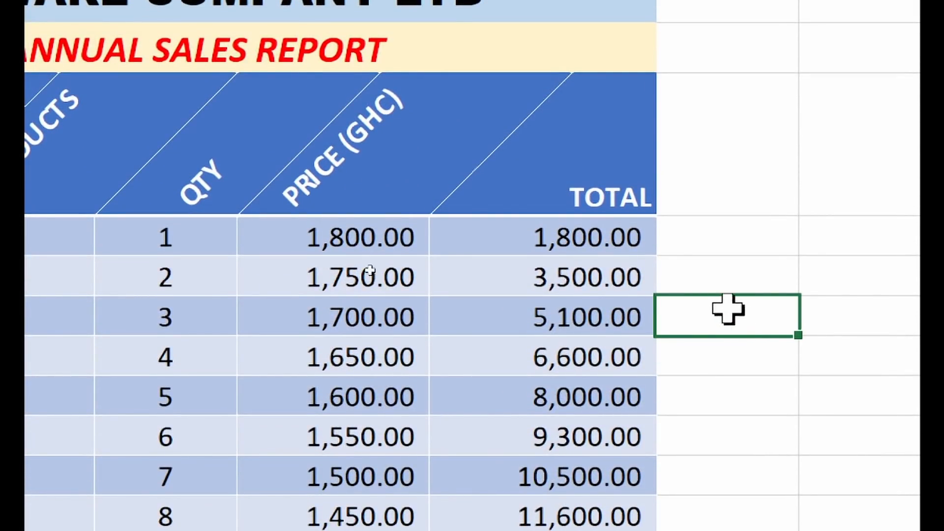
- Center the TOTAL header horizontally in cell E3
click(601, 173)
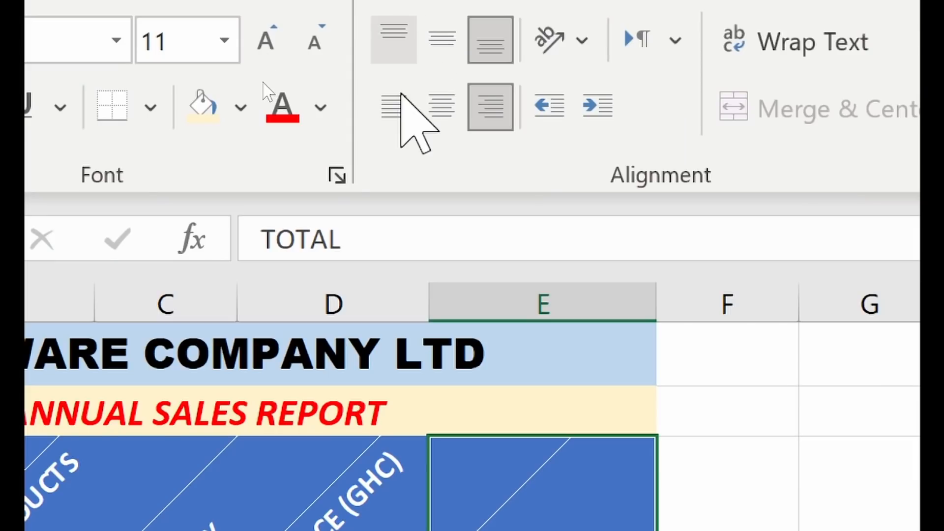
click(435, 105)
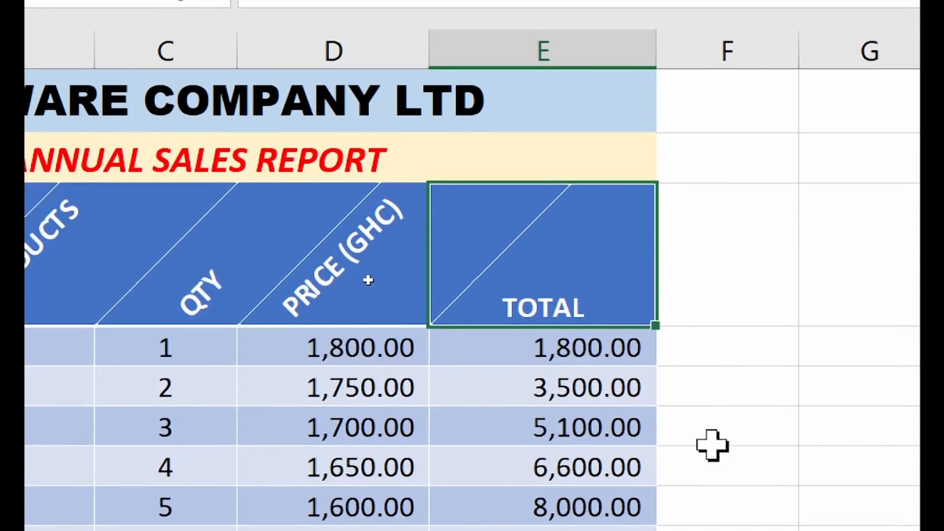
click(749, 433)
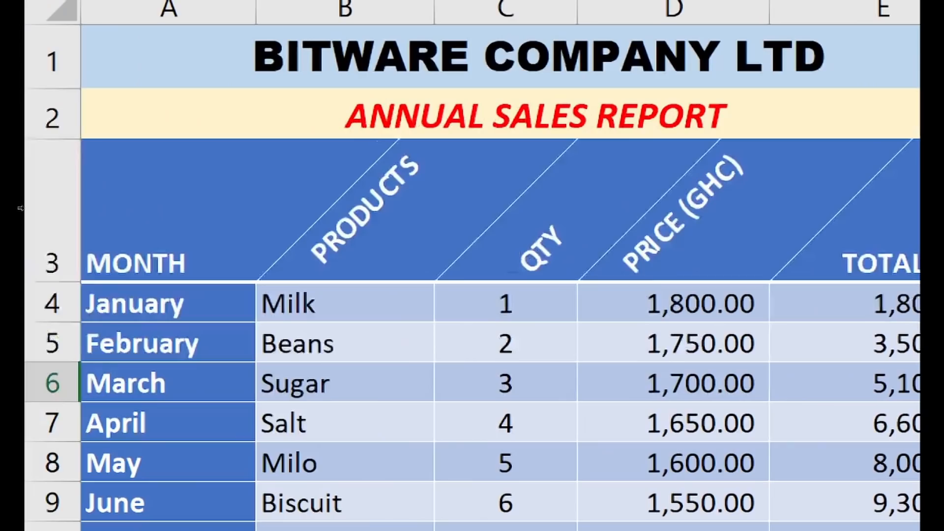
- Try the Angle Clockwise and Vertical Text orientations on the MONTH header in cell A3
click(44, 241)
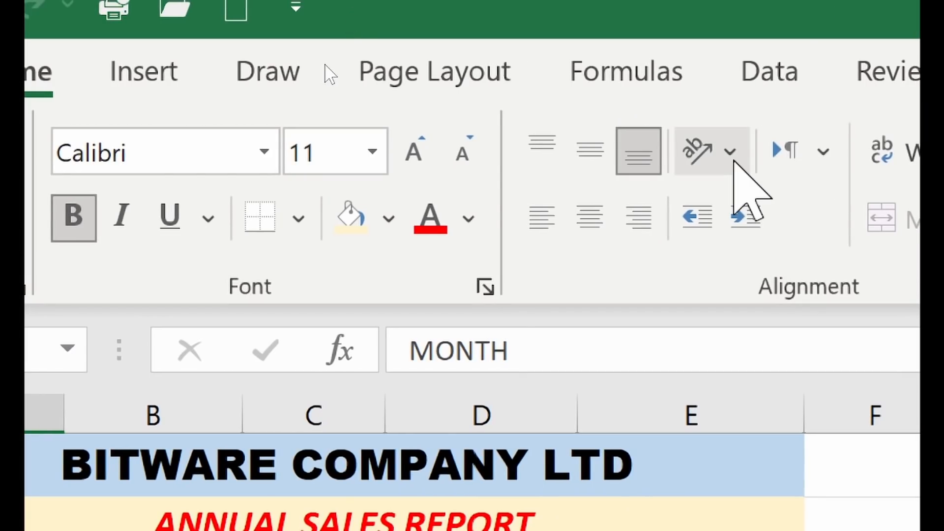
click(733, 158)
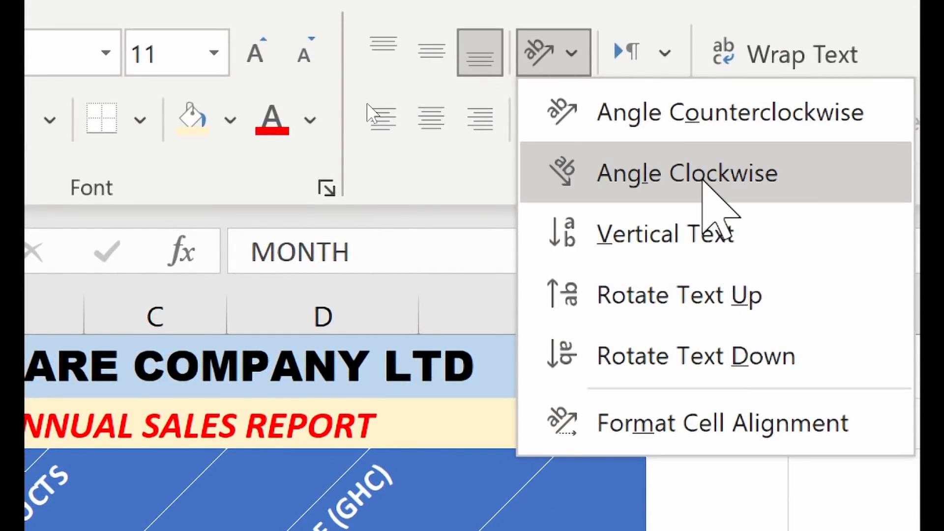
click(703, 182)
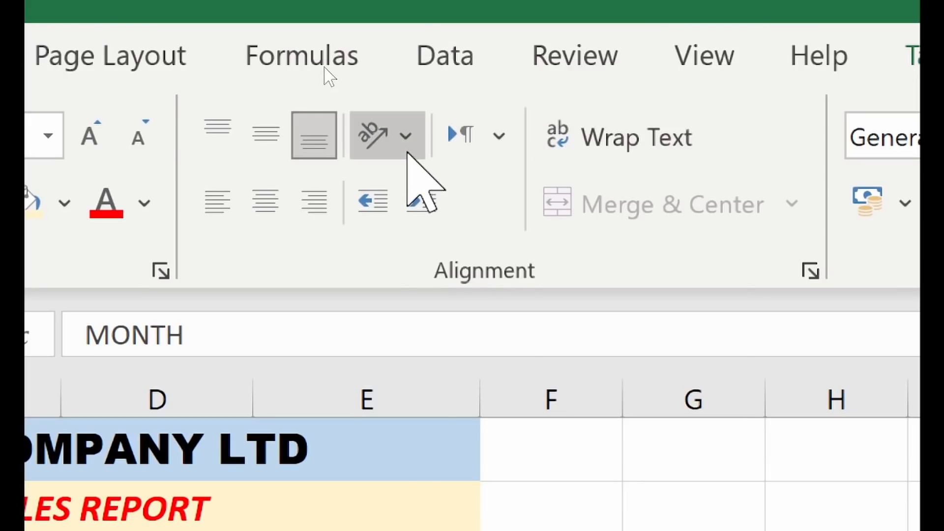
click(406, 63)
click(463, 315)
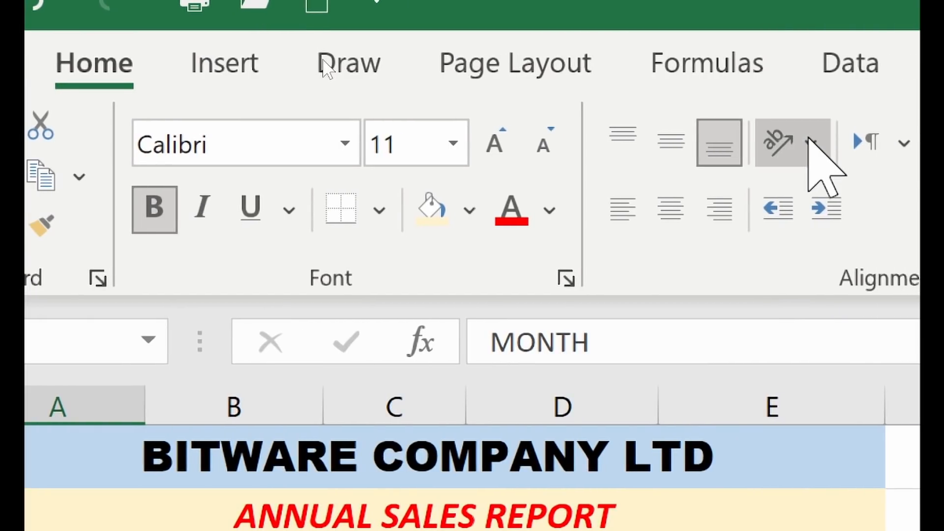
- Try Rotate Text Up and Rotate Text Down on the MONTH header in A3, and return it to horizontal text
click(810, 146)
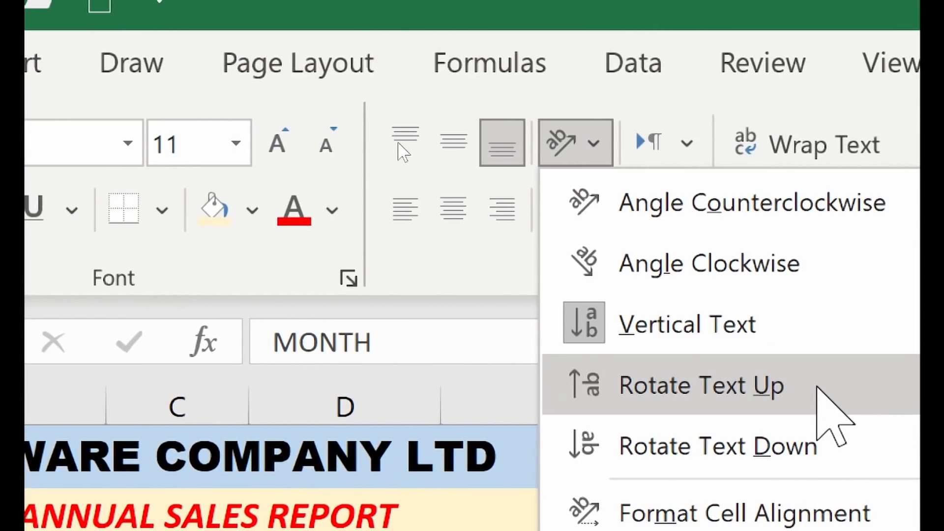
click(817, 387)
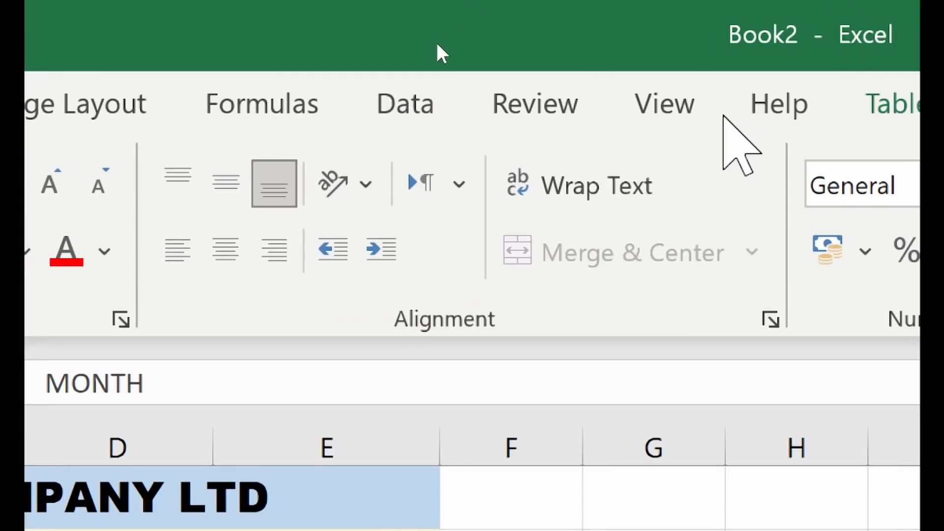
click(354, 195)
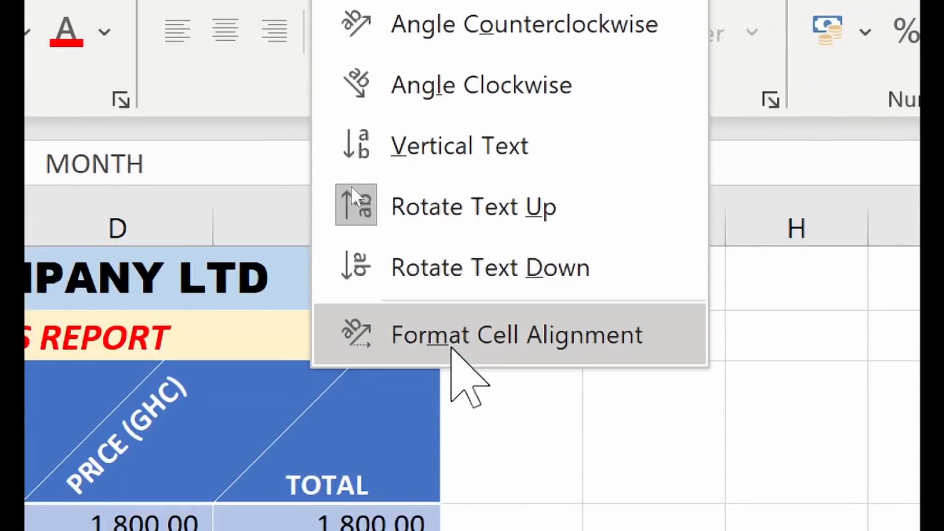
click(457, 502)
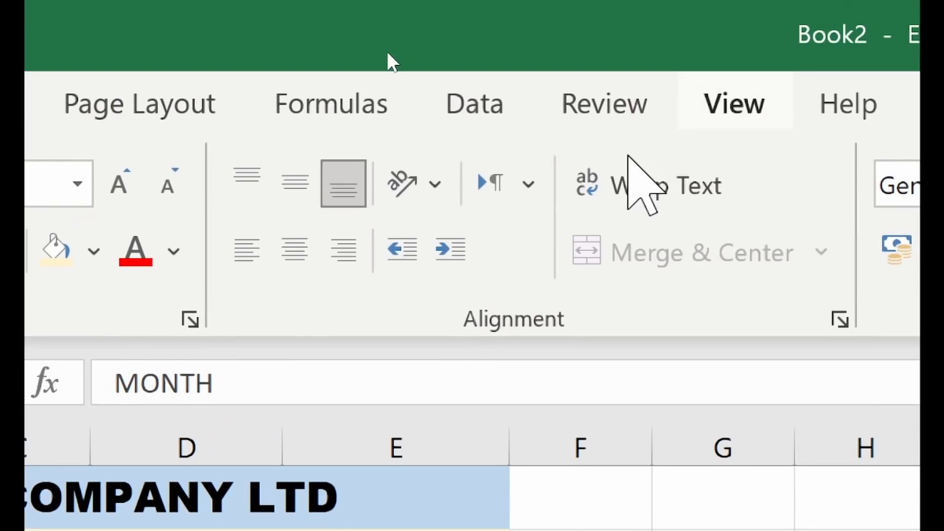
click(424, 206)
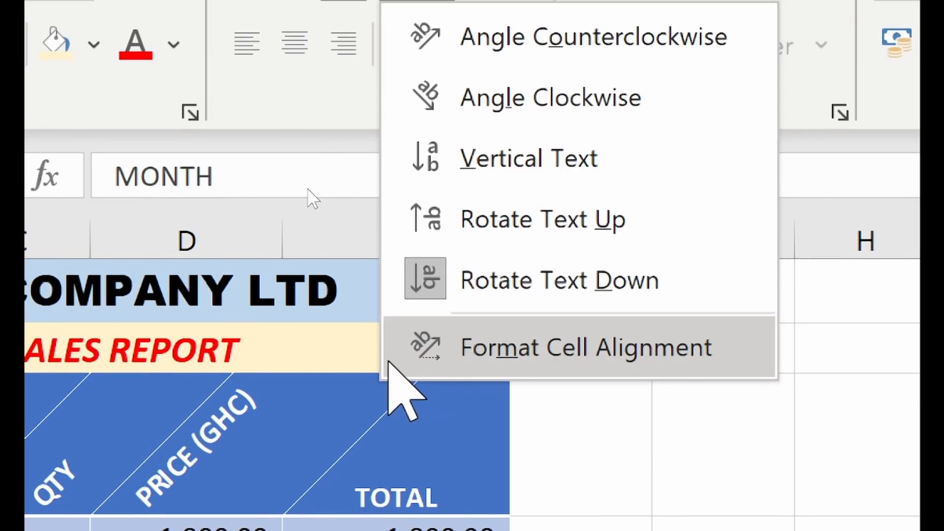
click(422, 287)
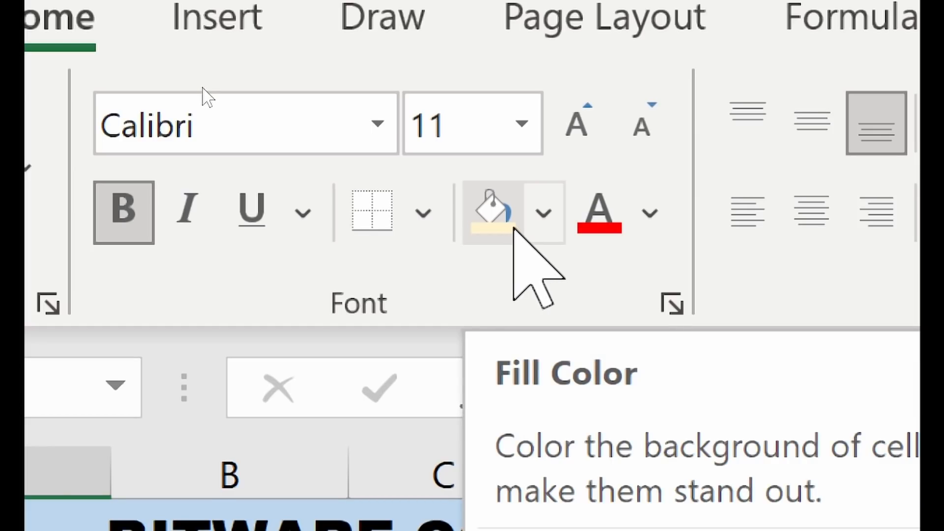
- Try a light blue fill on the MONTH header cell A3 and replace it with standard green
click(555, 232)
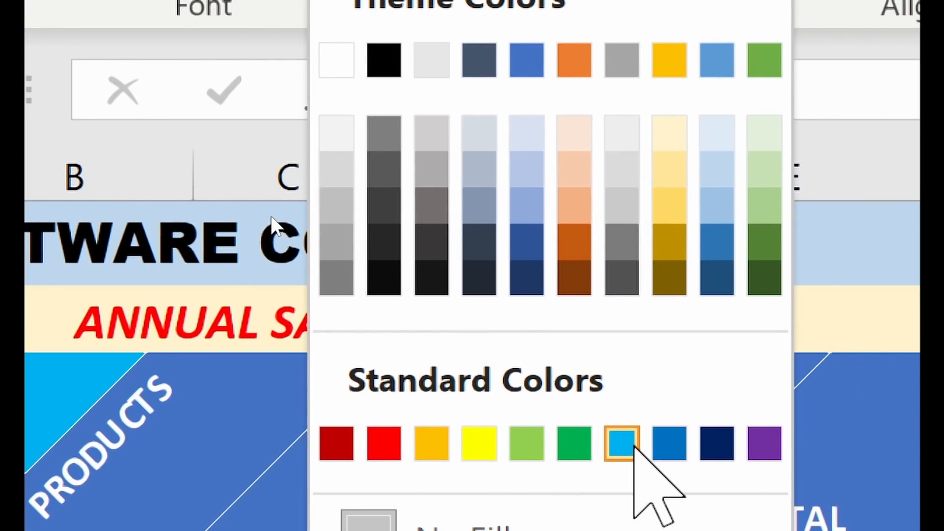
click(623, 442)
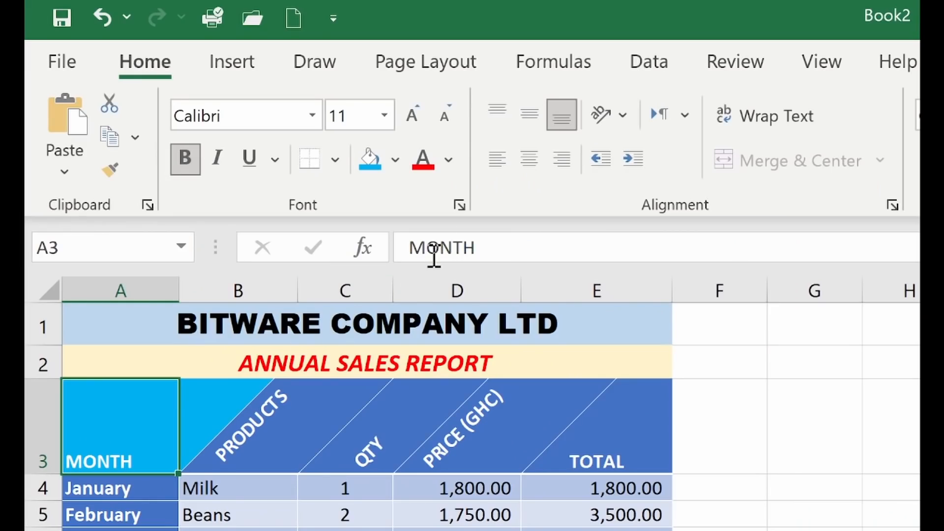
click(395, 161)
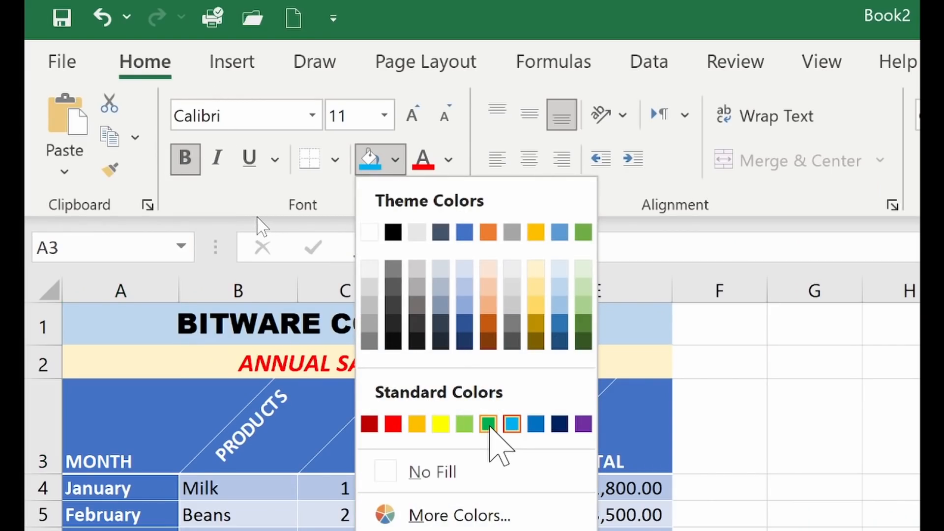
click(488, 425)
- Fill the PRODUCTS header cell B3 with standard red and the QTY header cell C3 with standard purple
click(312, 413)
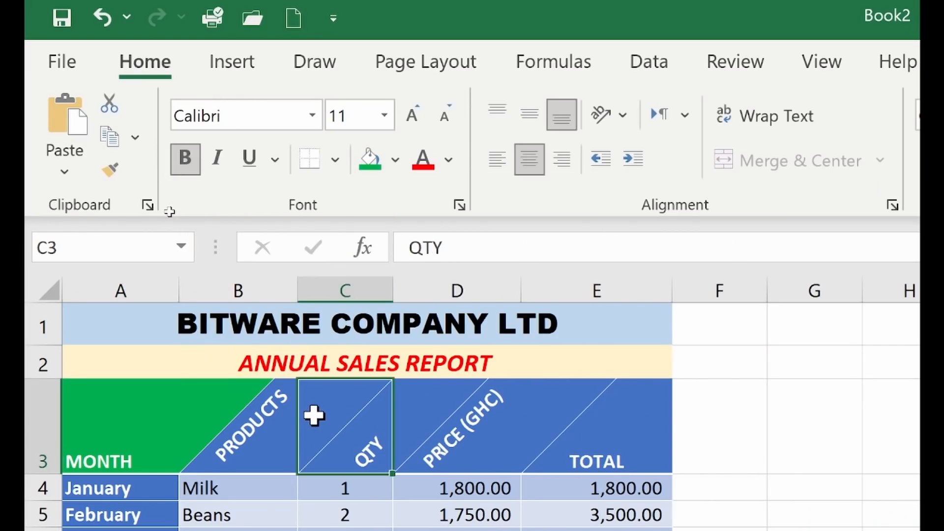
click(269, 441)
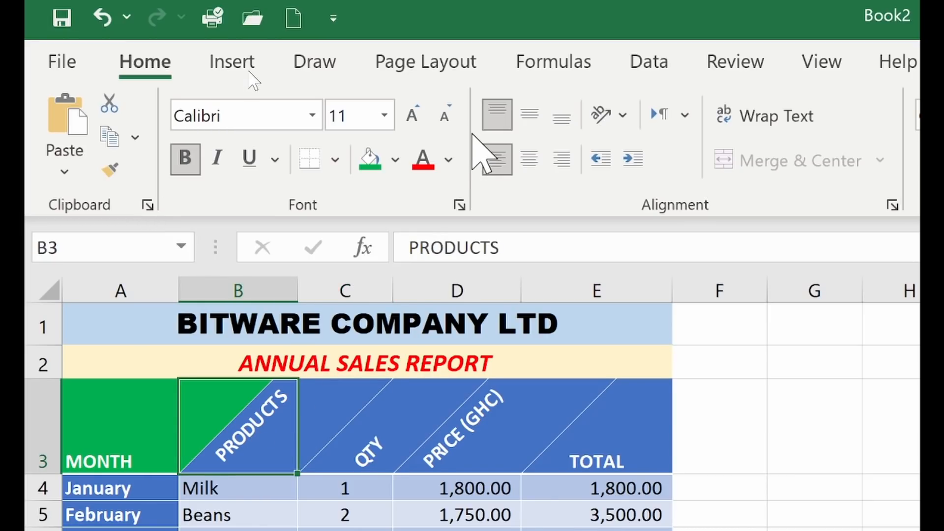
click(402, 161)
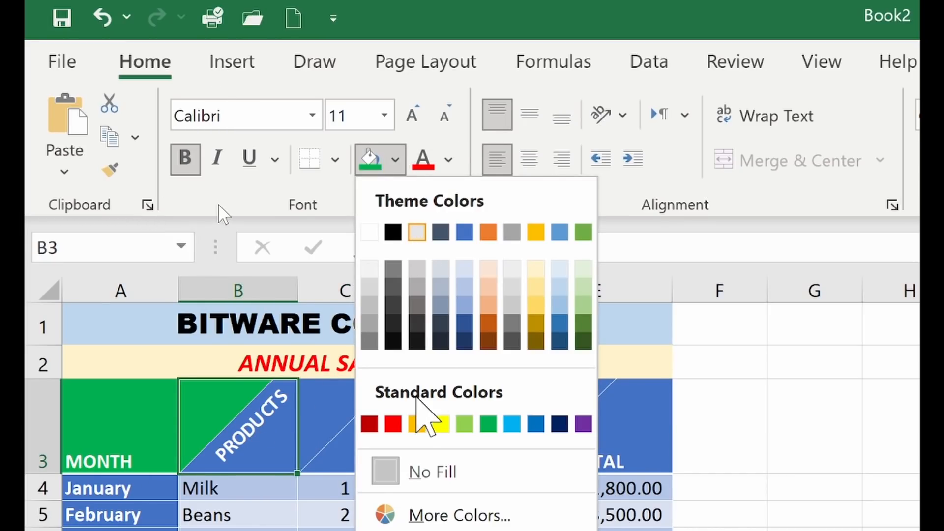
click(393, 424)
click(396, 426)
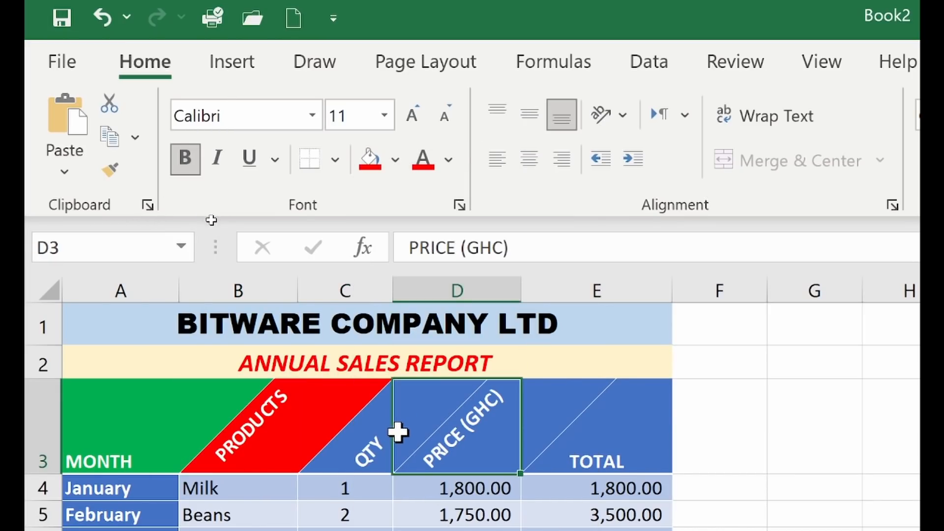
click(371, 438)
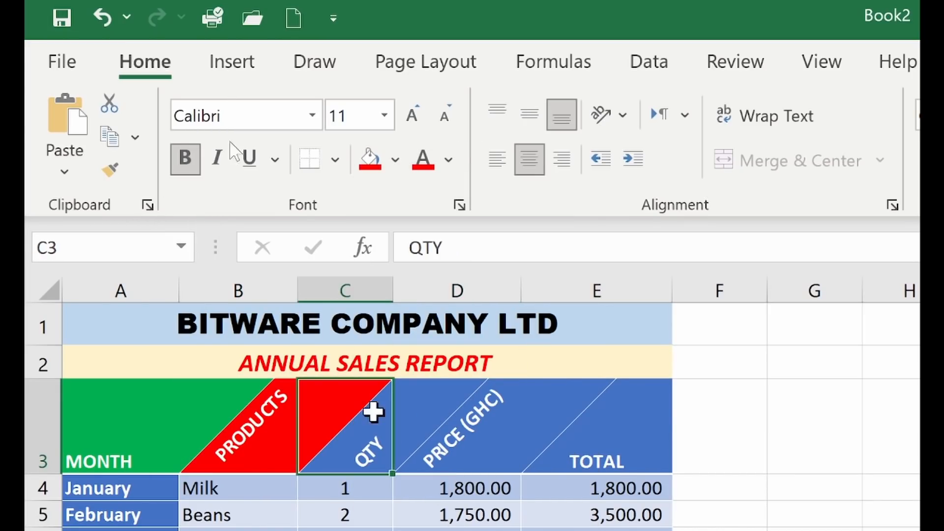
click(396, 160)
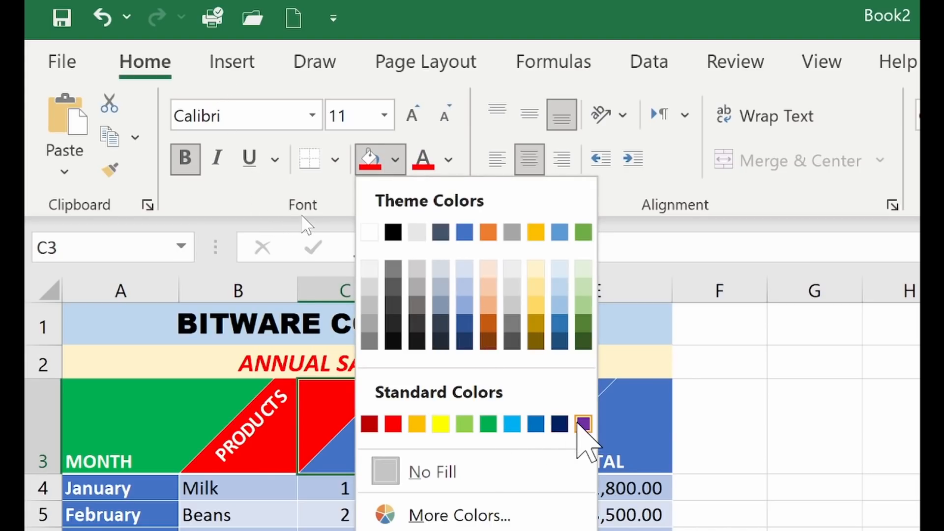
click(584, 423)
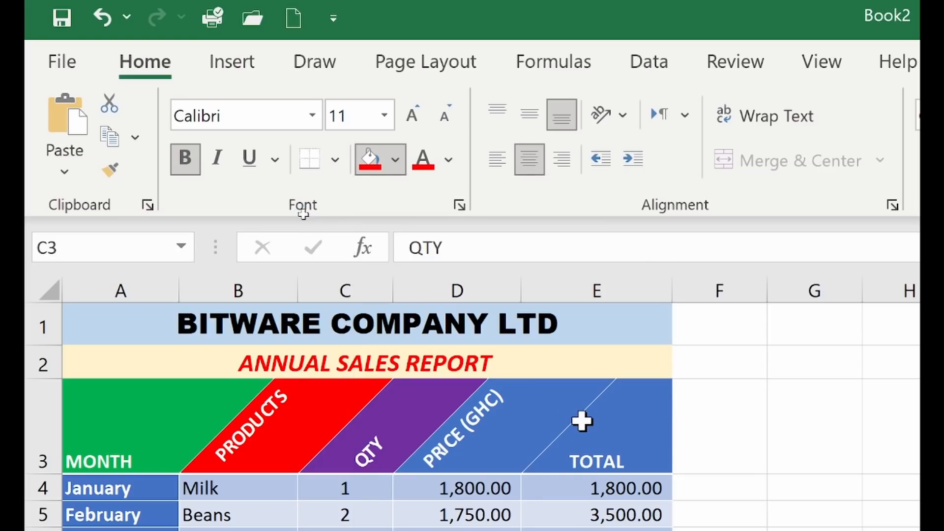
- Fill the PRICE (GHC) header cell D3 with standard light blue and the TOTAL header cell E3 with standard dark blue
click(452, 456)
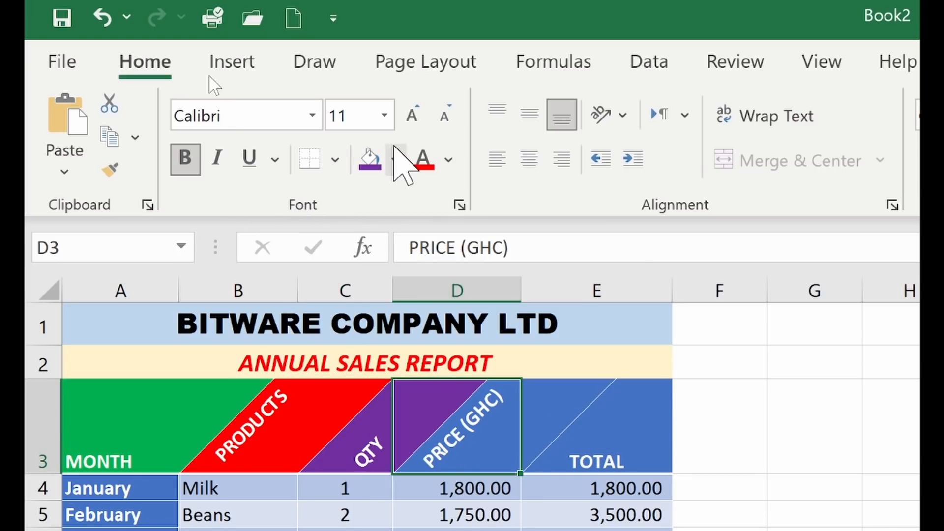
click(397, 160)
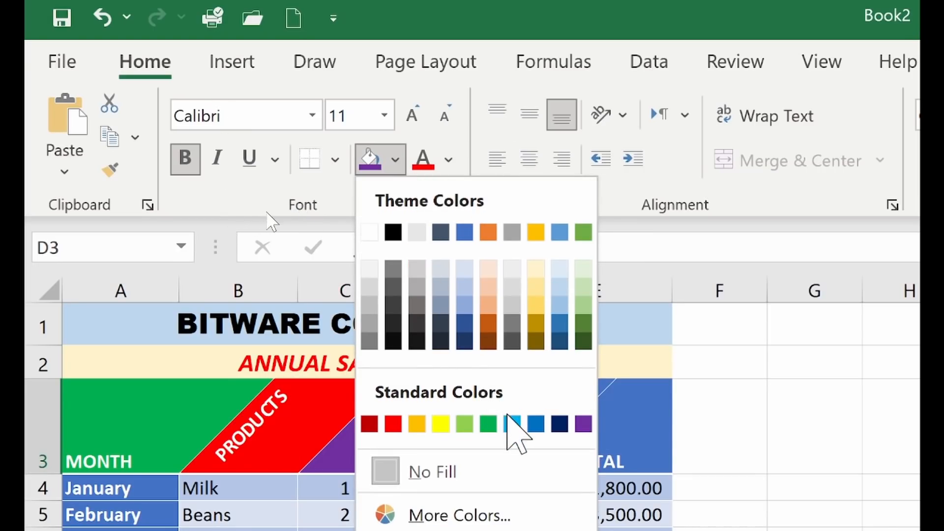
click(512, 426)
click(582, 449)
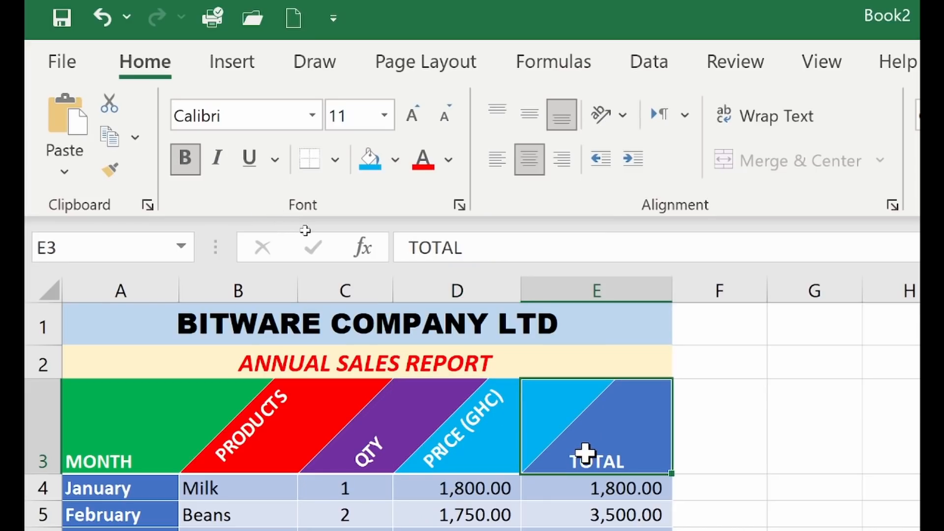
click(396, 160)
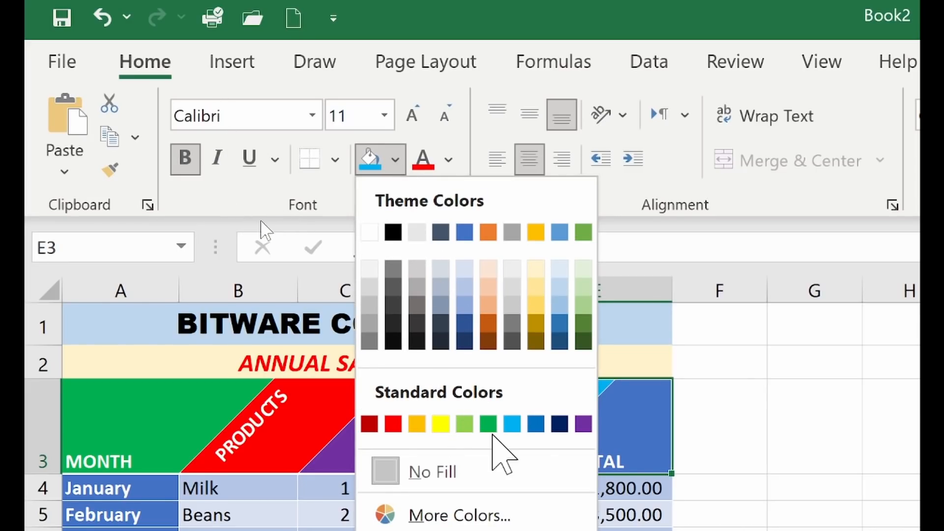
click(559, 424)
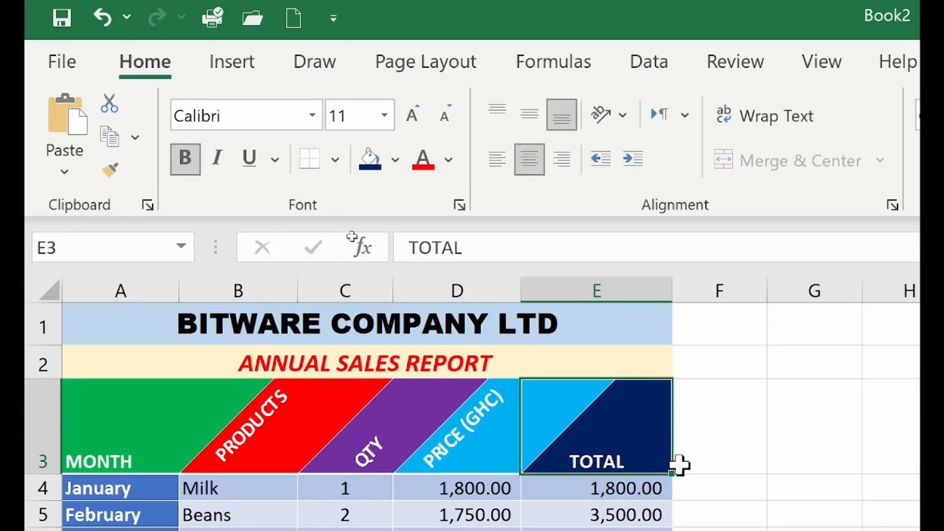
- View the finished header design in the Exercise 5a - Formatting Financial Records workbook and return to Book2
click(707, 467)
click(732, 511)
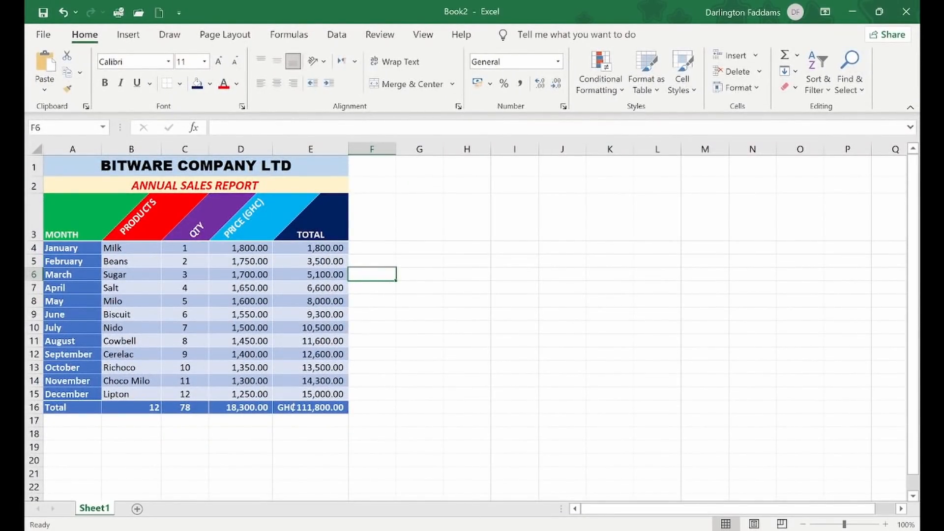
click(375, 512)
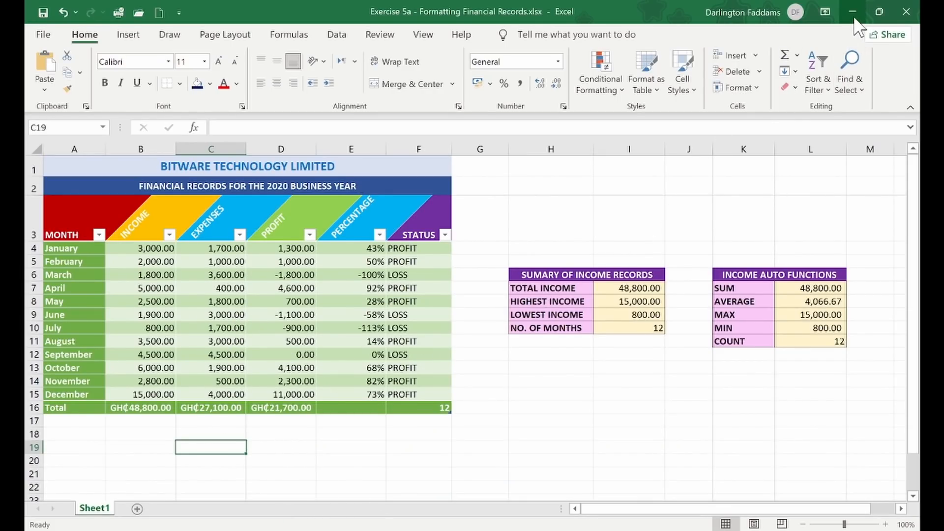
click(853, 11)
click(439, 340)
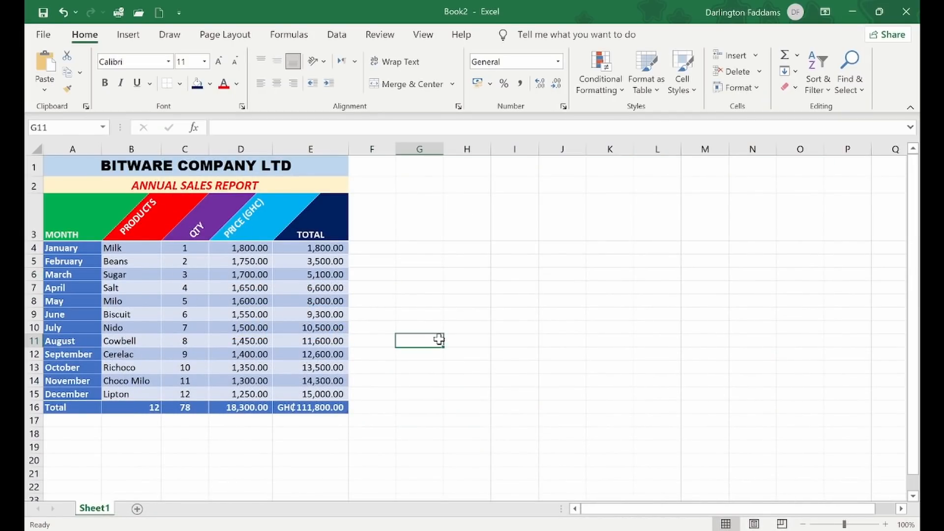
- Switch to Notes.txt in Notepad, highlight the Format Painter topic, and return to the Book2 workbook in Excel
key(alt+Tab)
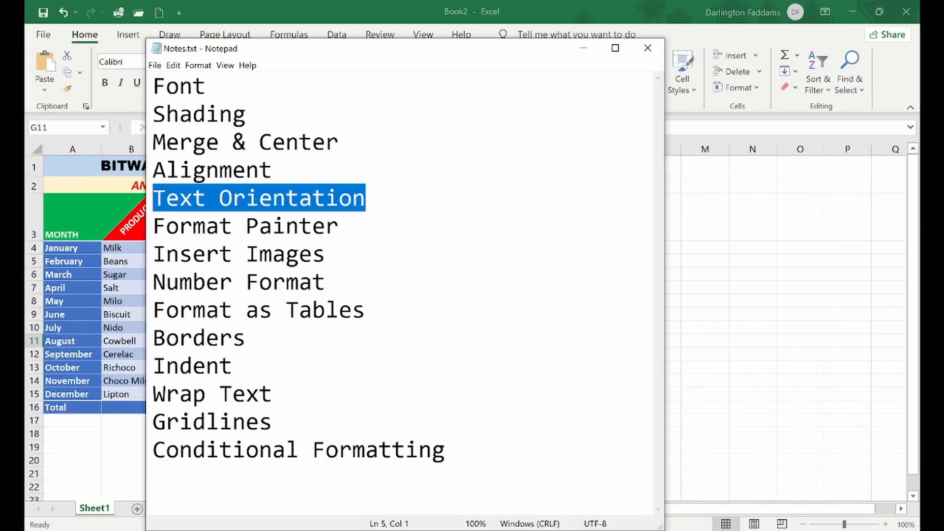
drag(365, 229, 168, 236)
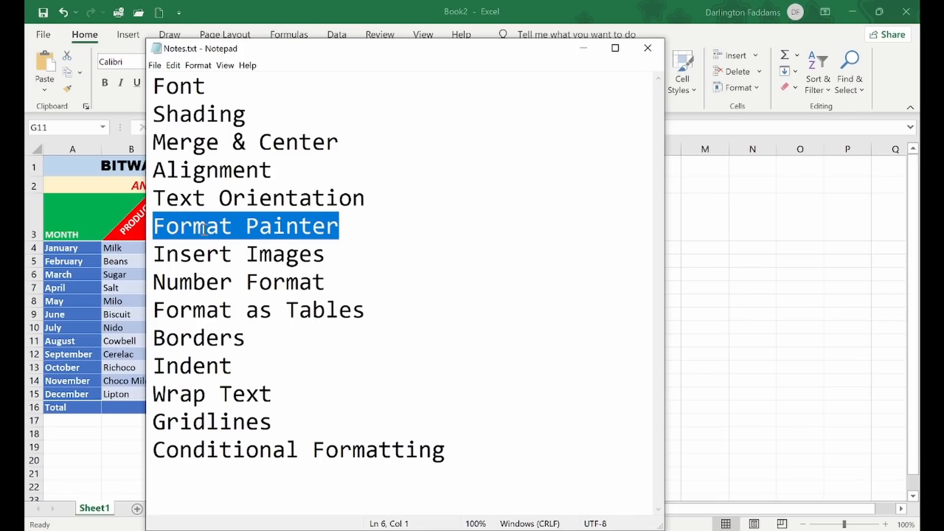
drag(359, 224, 120, 233)
key(alt+Tab)
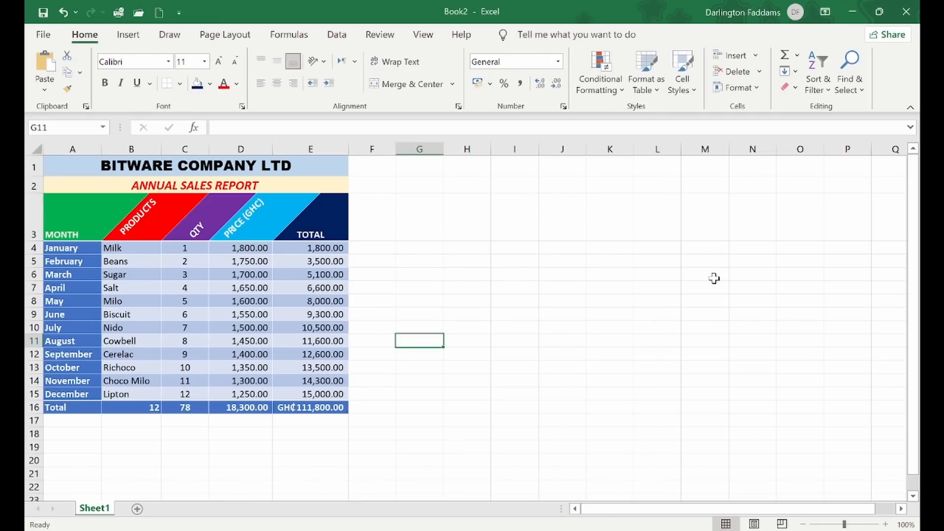
- Enter the headers NAME, SALES and DEPARTMENT in cells G3, H3 and I3
click(466, 250)
click(435, 246)
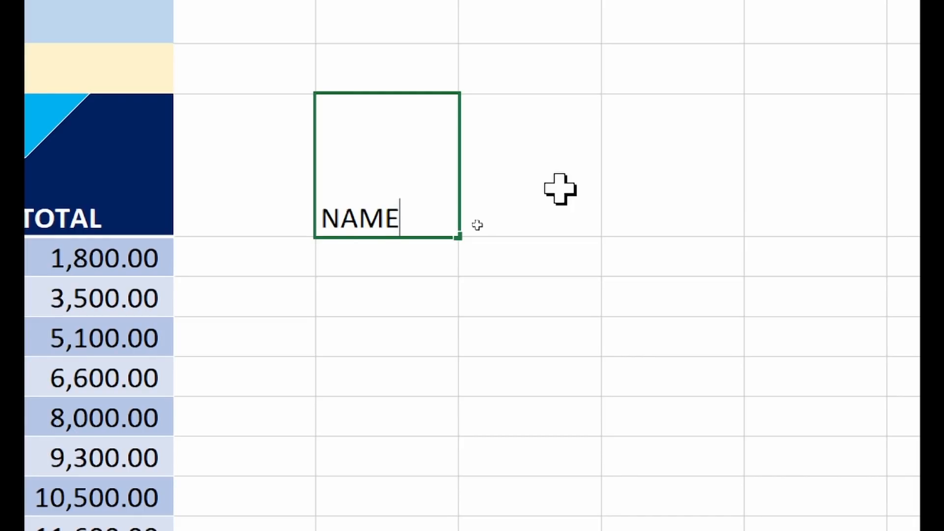
key(Tab)
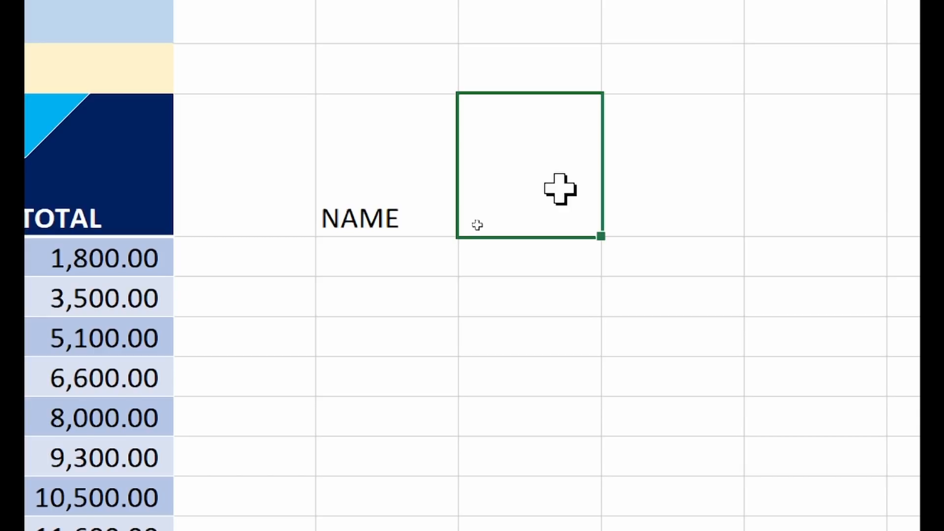
text(SALES)
click(686, 200)
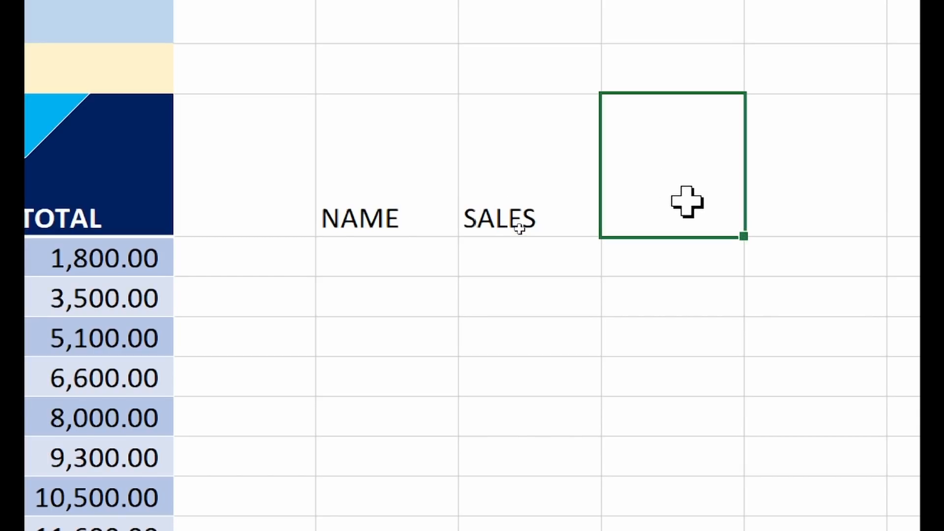
text(DEPARTMENT)
key(Return)
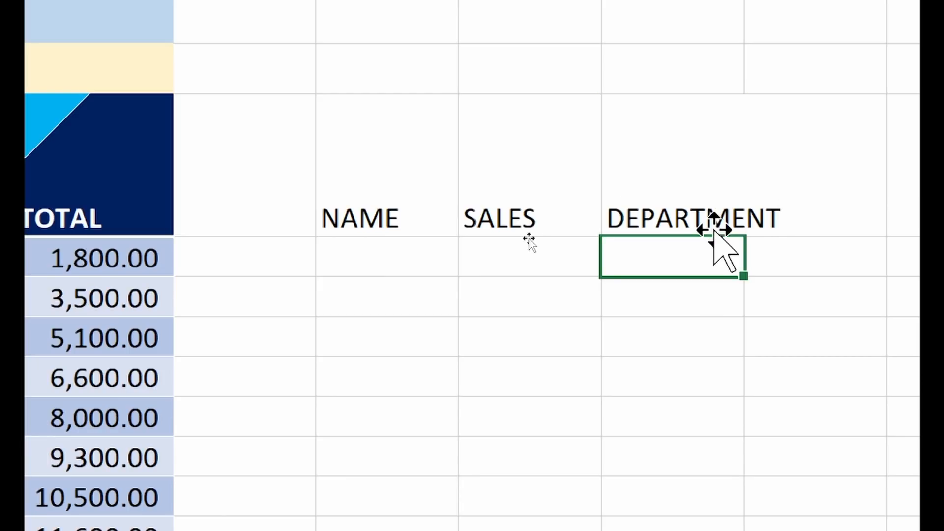
- Copy the formatting of the PRODUCTS header in B3 onto the NAME header in G3 with Format Painter
click(416, 196)
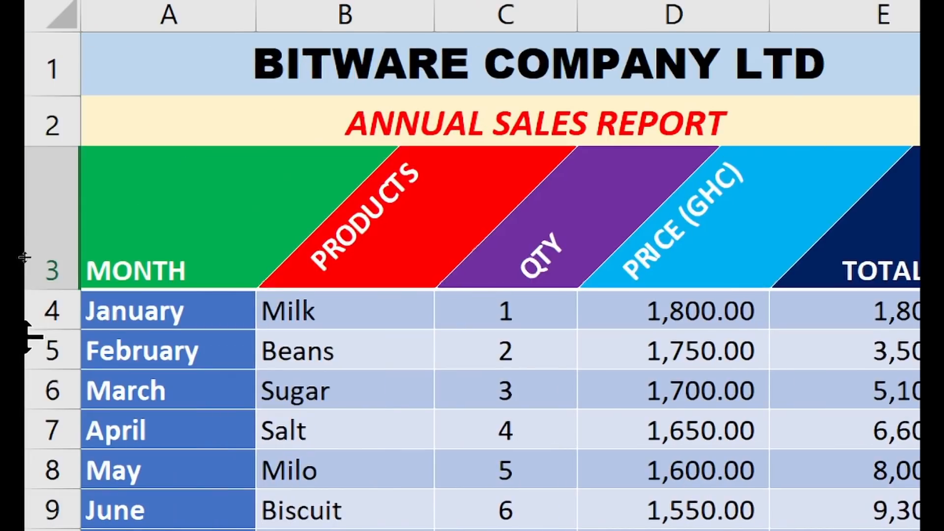
click(374, 230)
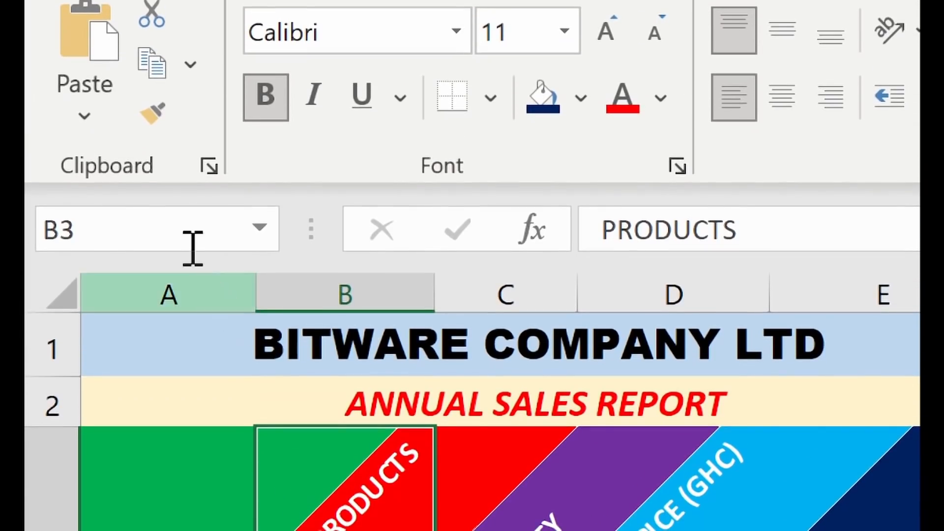
click(152, 113)
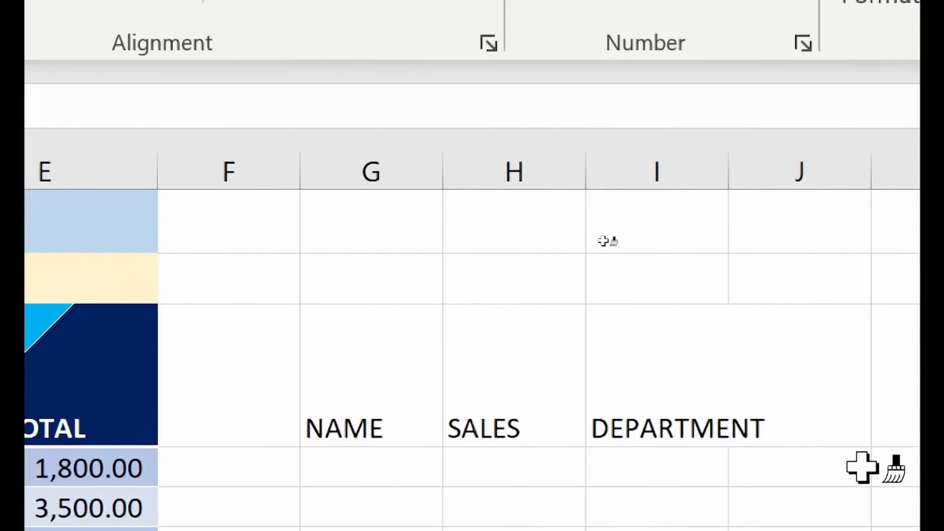
click(361, 389)
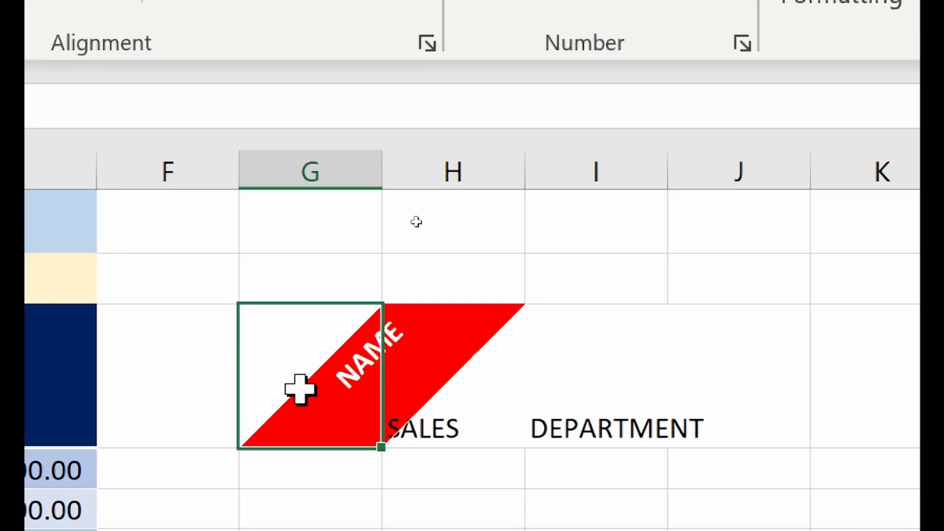
- Enter SUMMARY TABLE in G2 and merge and center it across G2:J2
click(324, 276)
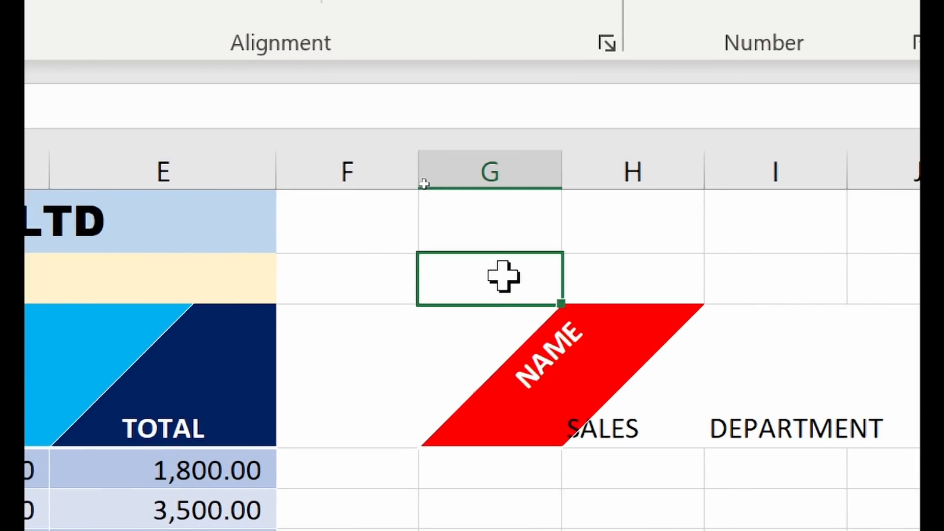
text(SUMMARY TABLE)
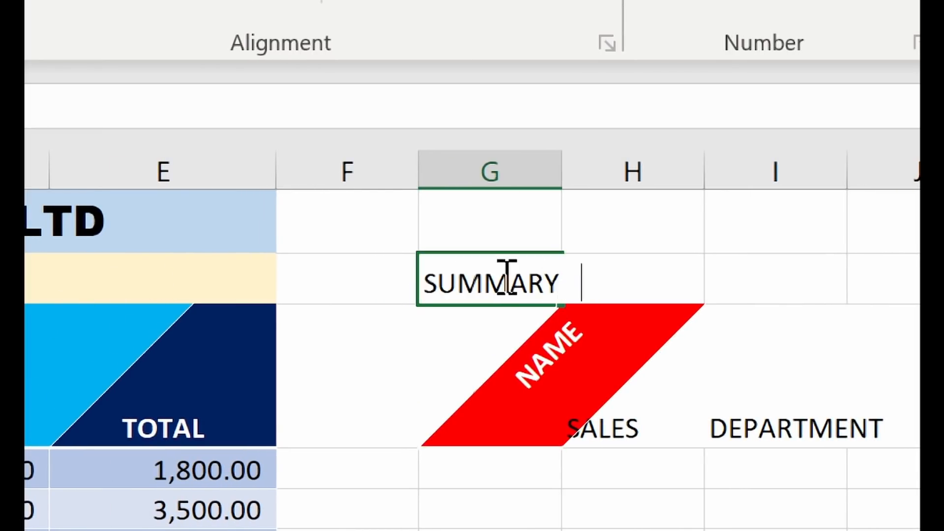
key(Return)
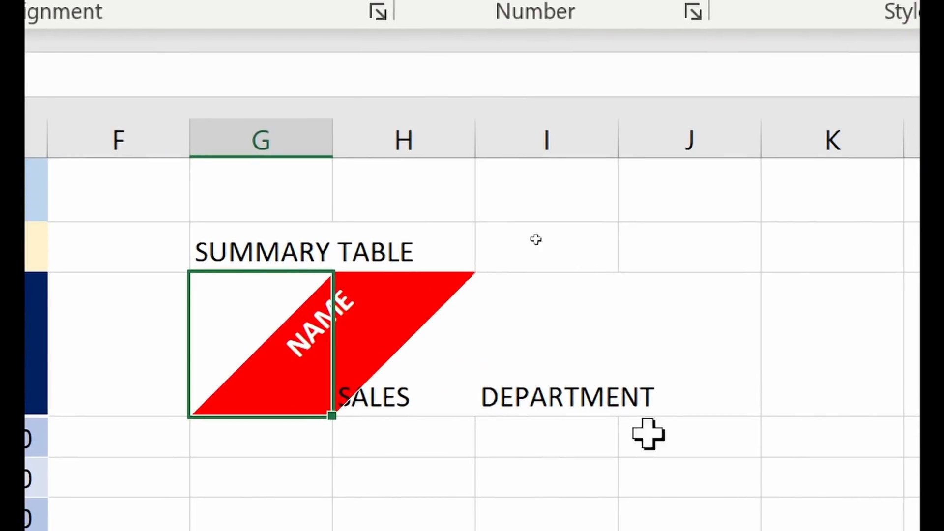
drag(431, 285, 914, 275)
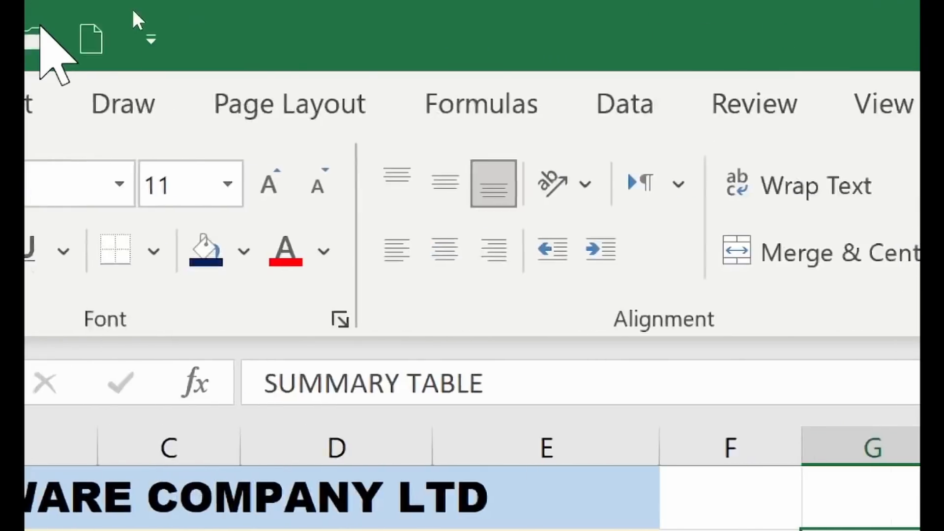
click(709, 243)
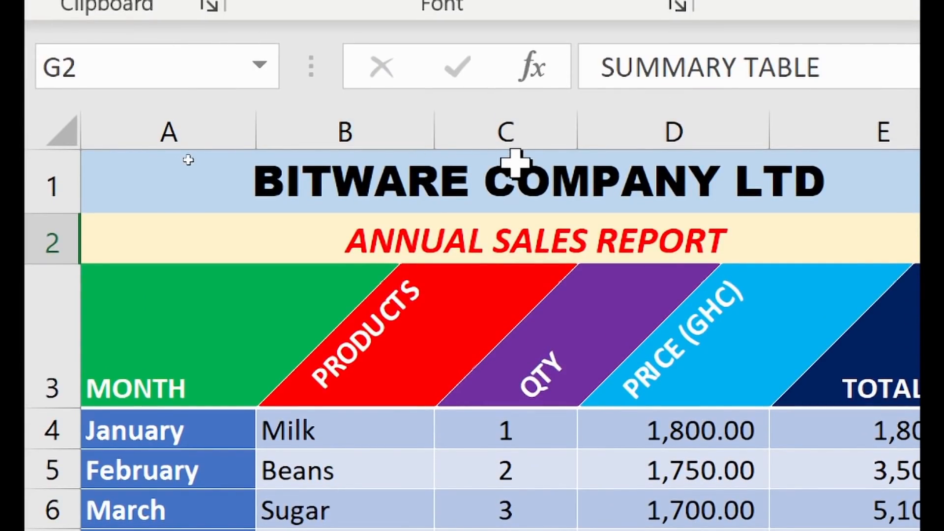
- Copy the formatting of the BITWARE COMPANY LTD title onto the SUMMARY TABLE heading with Format Painter
click(499, 181)
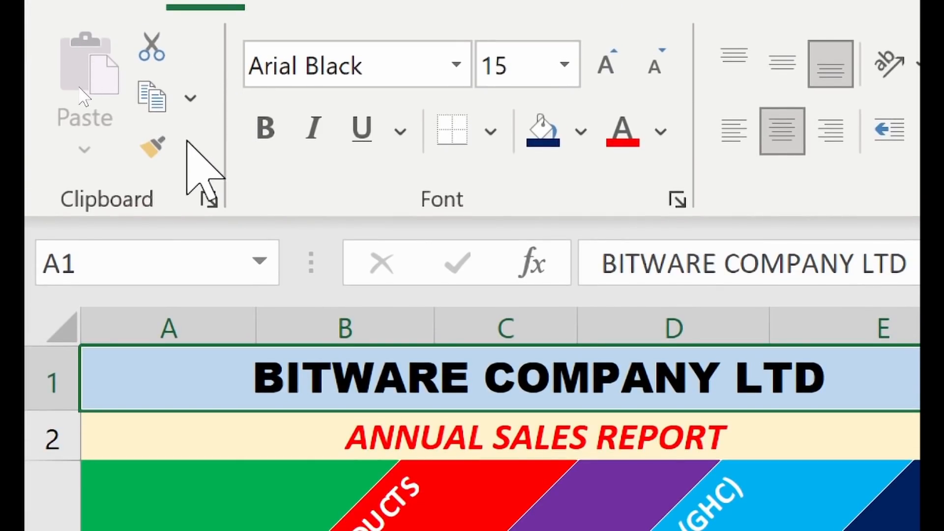
click(156, 149)
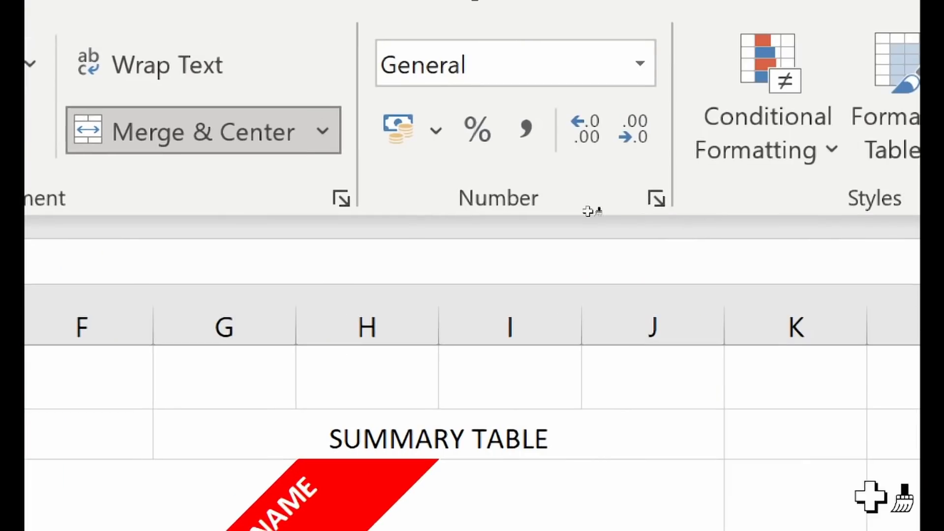
click(333, 426)
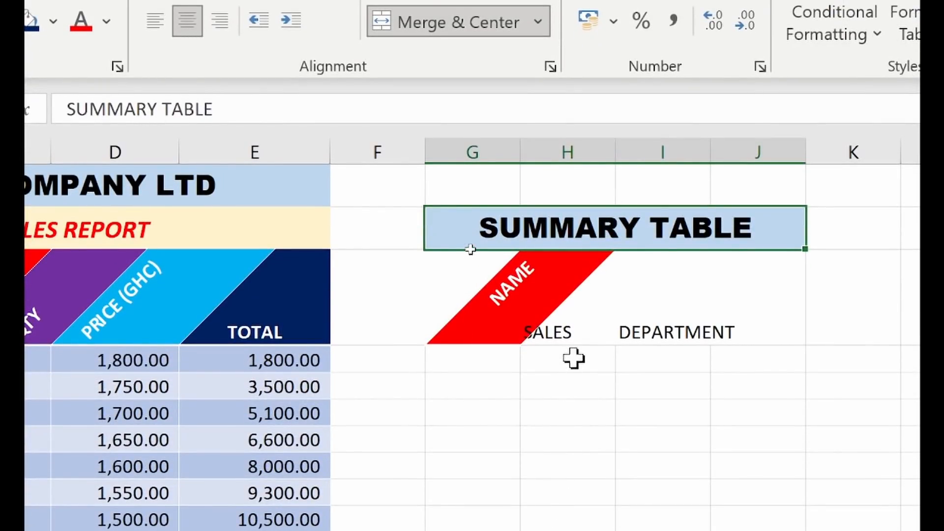
- Copy the formatting of the QTY header in C3 onto the SALES header in H3 with Format Painter
click(585, 477)
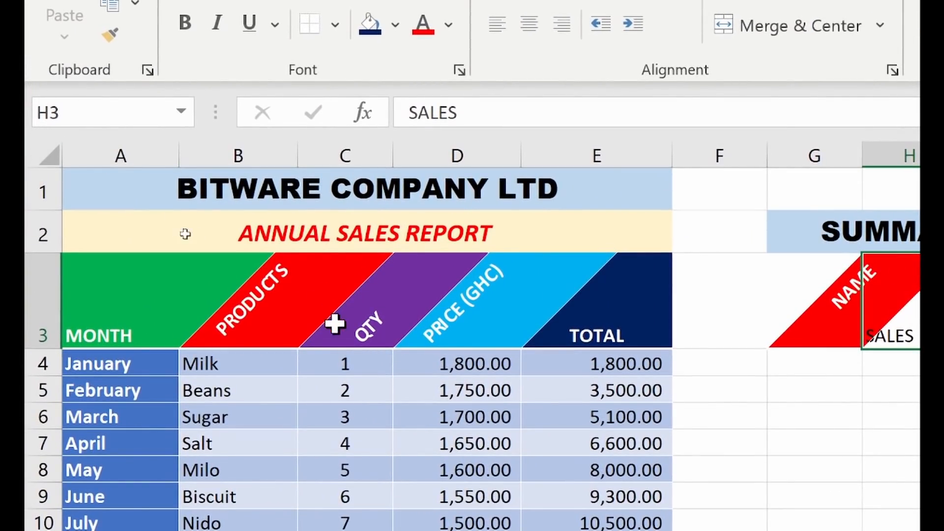
click(395, 325)
click(354, 322)
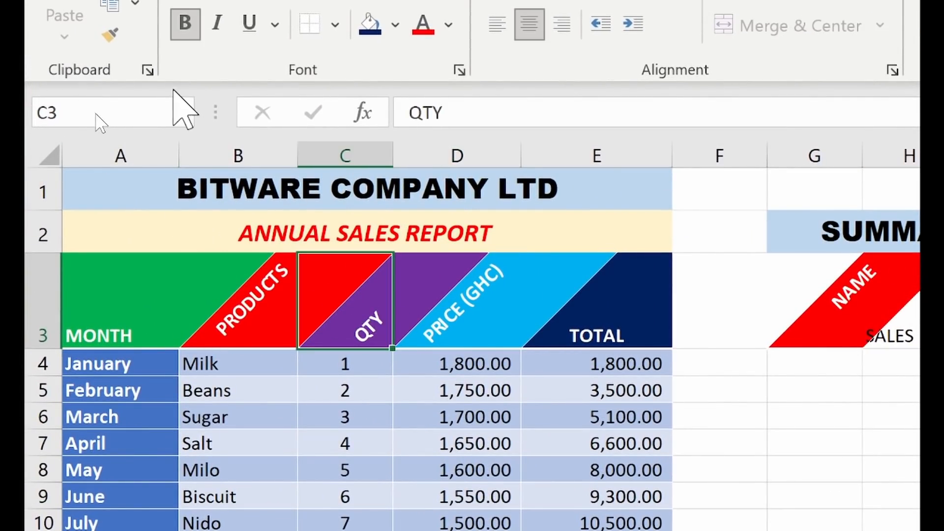
click(109, 34)
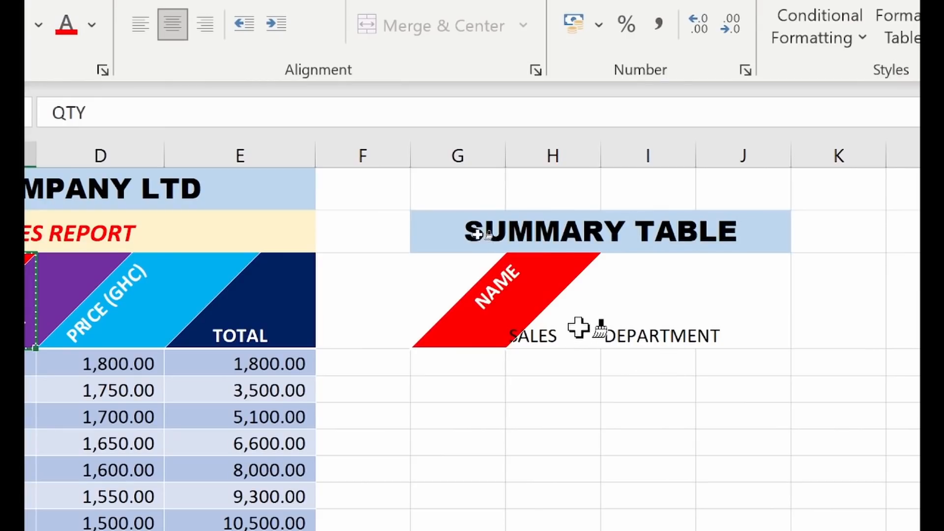
click(552, 320)
- Copy the formatting of the PRICE (GHC) header in D3 onto the DEPARTMENT header in I3 with Format Painter
click(657, 339)
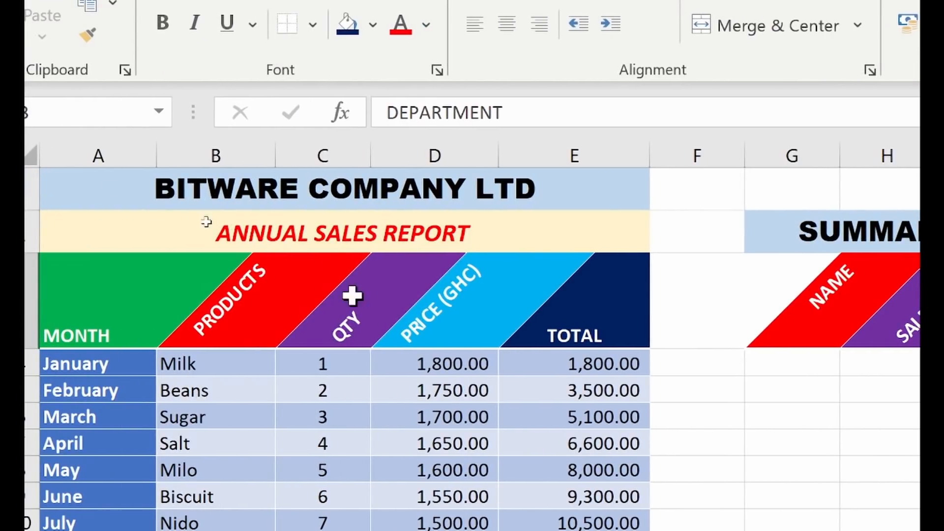
click(425, 331)
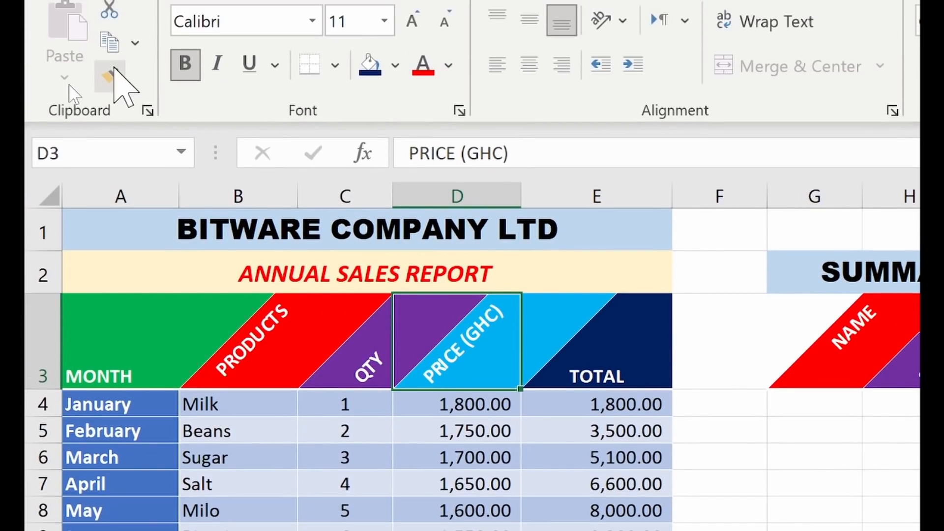
click(110, 74)
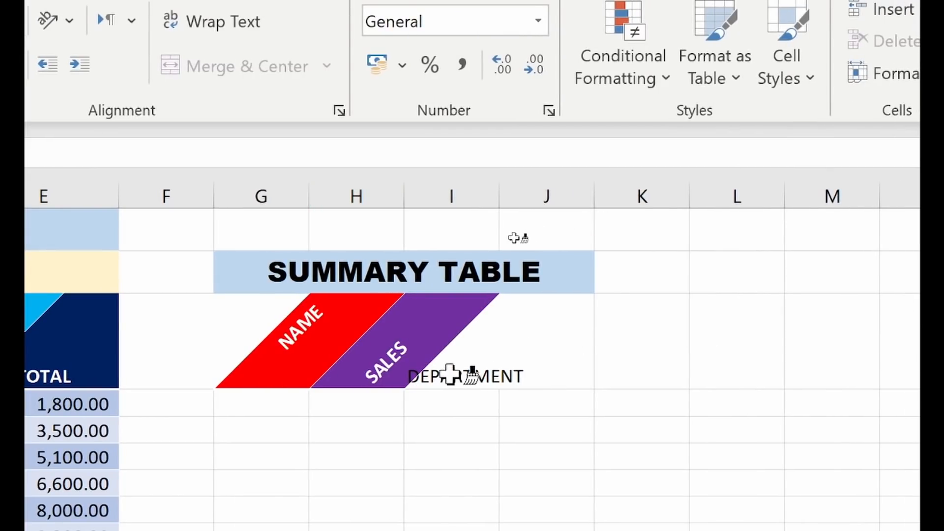
click(450, 374)
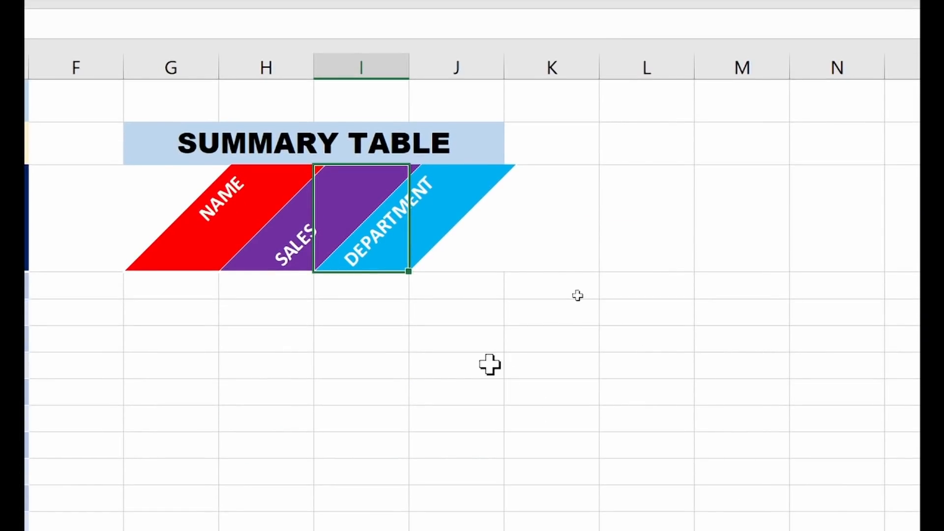
drag(489, 365, 731, 498)
click(457, 370)
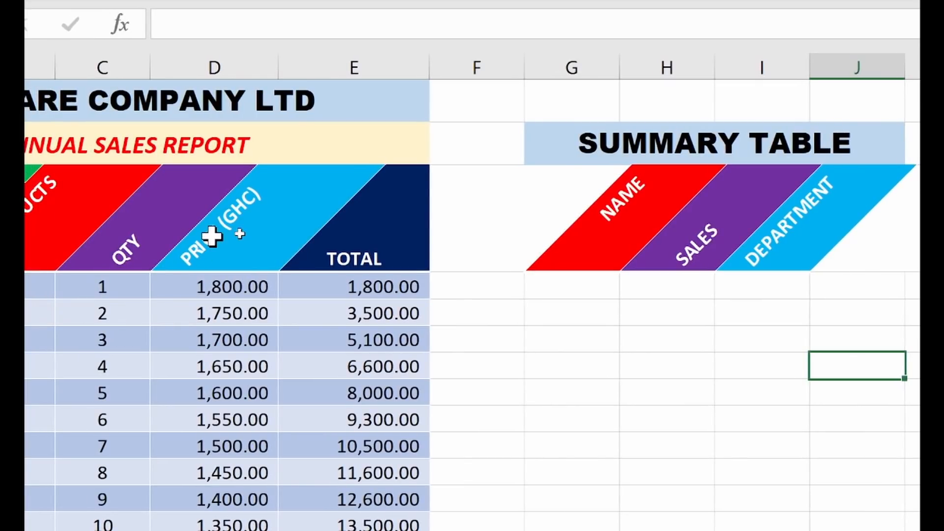
- Merge and center G1:J1, enter the title SALES PERSONNEL in it, and reselect the merged cell
drag(593, 100, 831, 109)
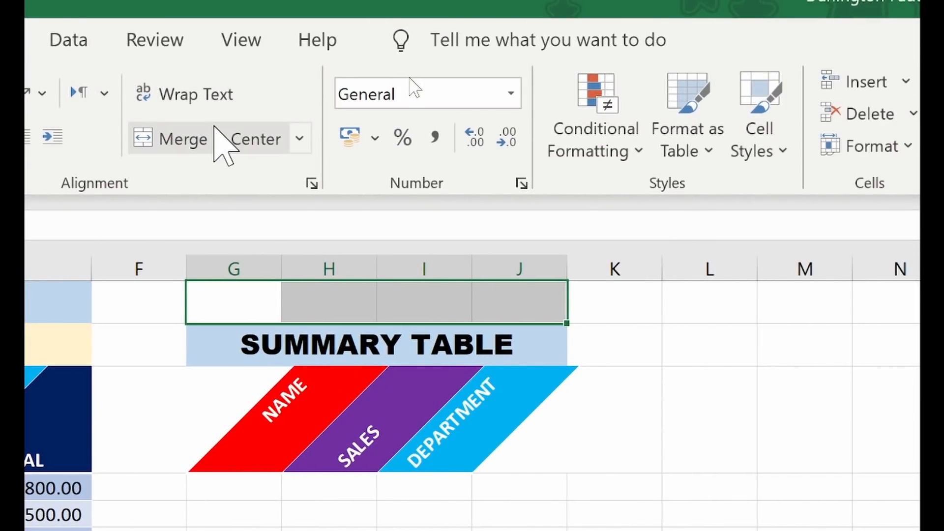
click(221, 143)
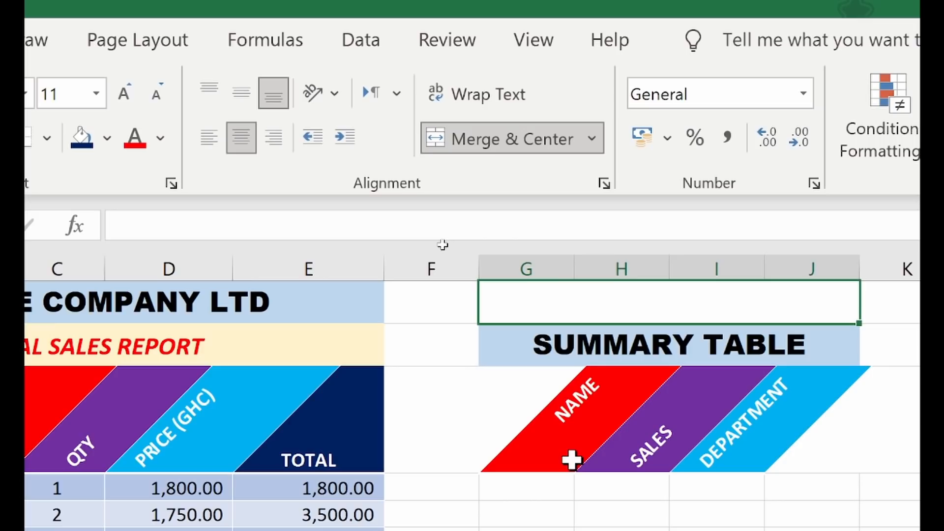
text(SALES )
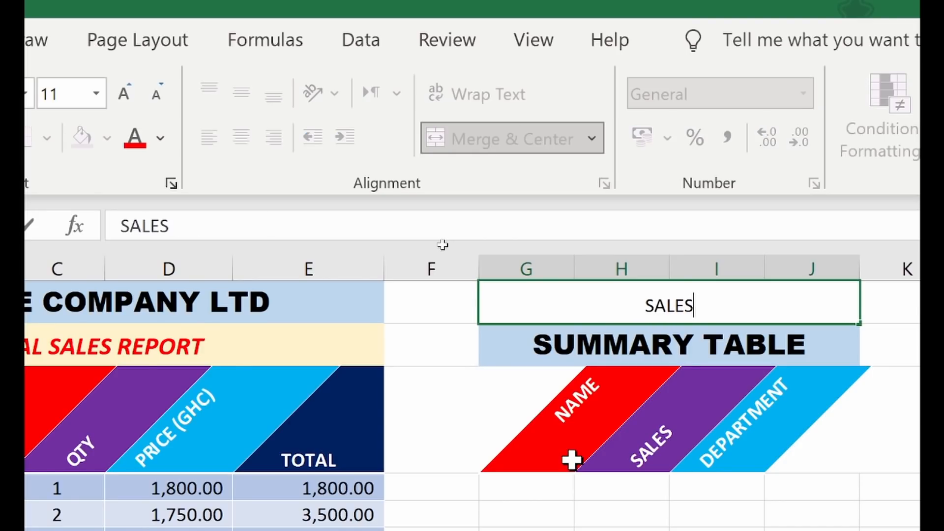
text(PERSONNEL)
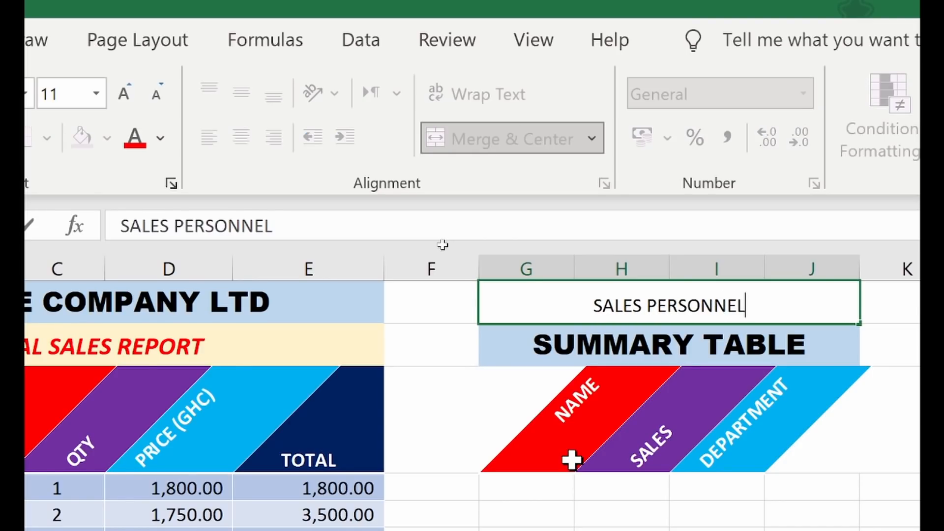
key(Return)
click(697, 311)
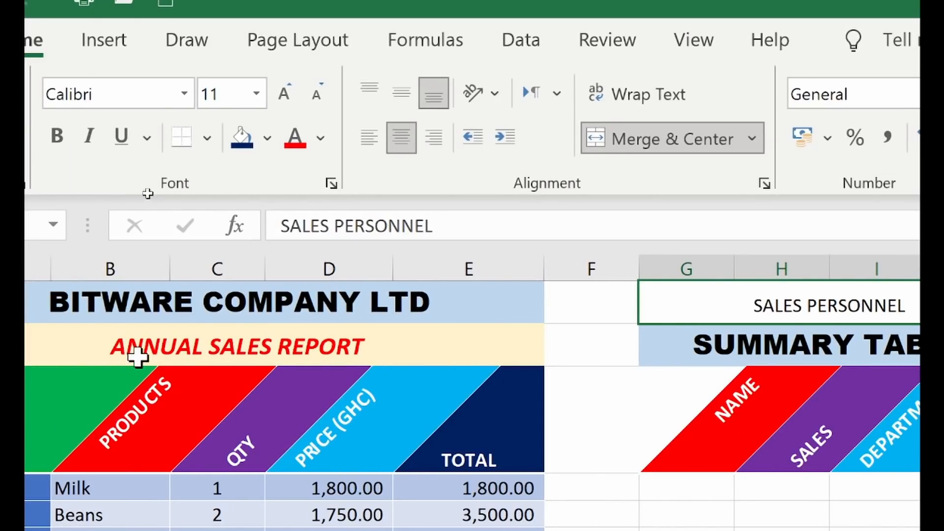
- Copy the formatting of the ANNUAL SALES REPORT subtitle onto the SALES PERSONNEL title with Format Painter
click(203, 350)
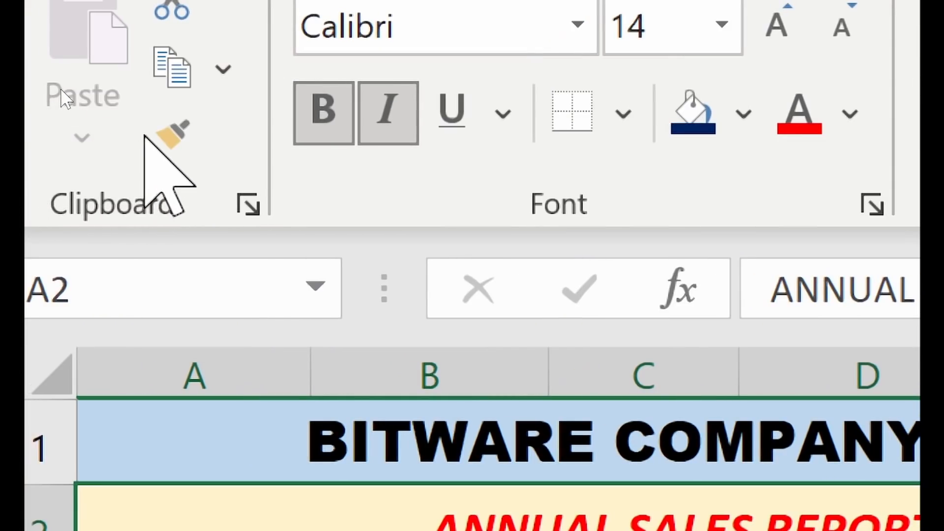
click(105, 143)
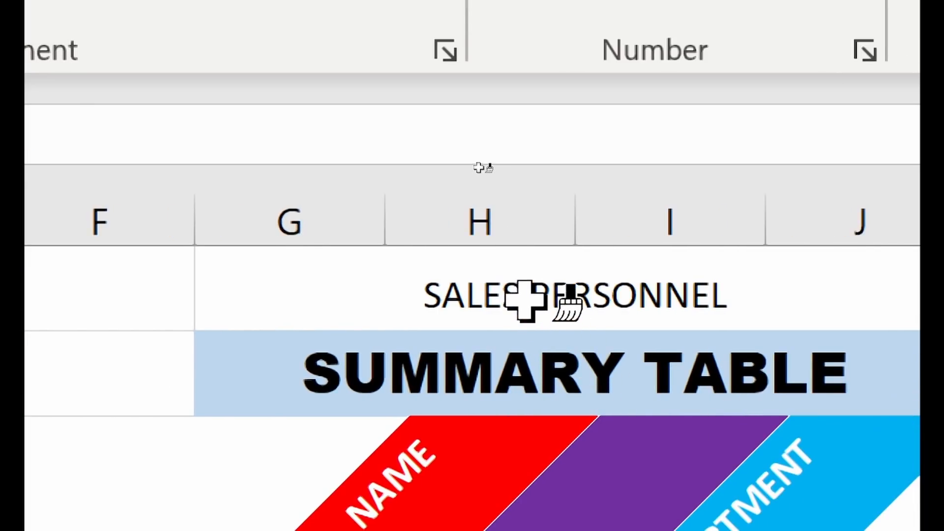
click(524, 297)
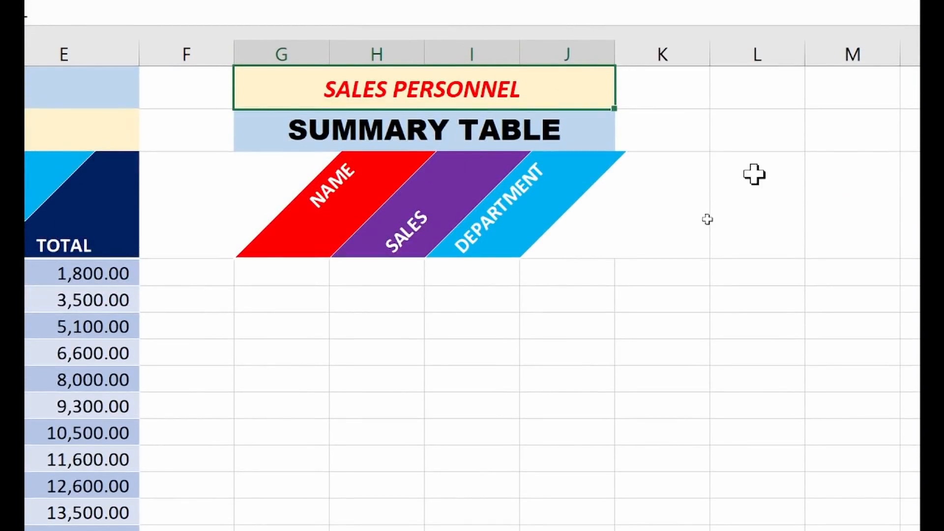
click(479, 328)
drag(632, 337, 845, 522)
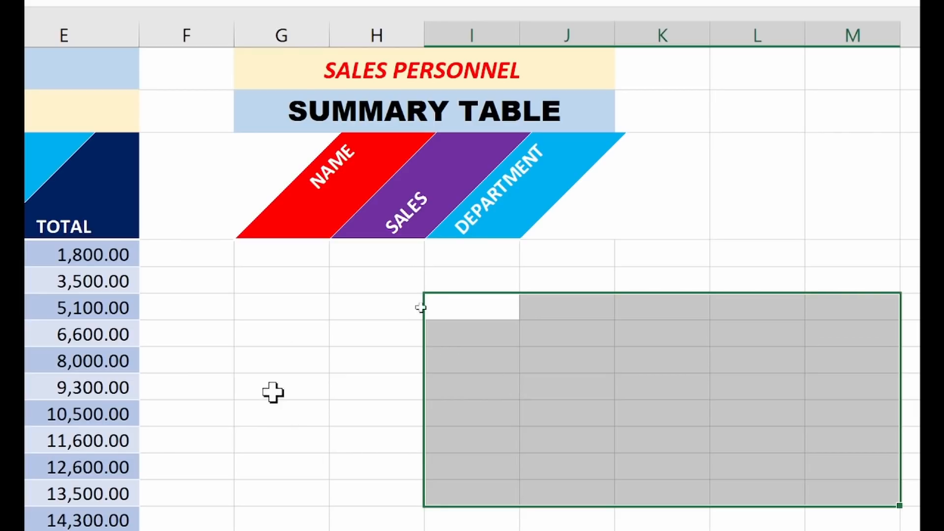
click(295, 327)
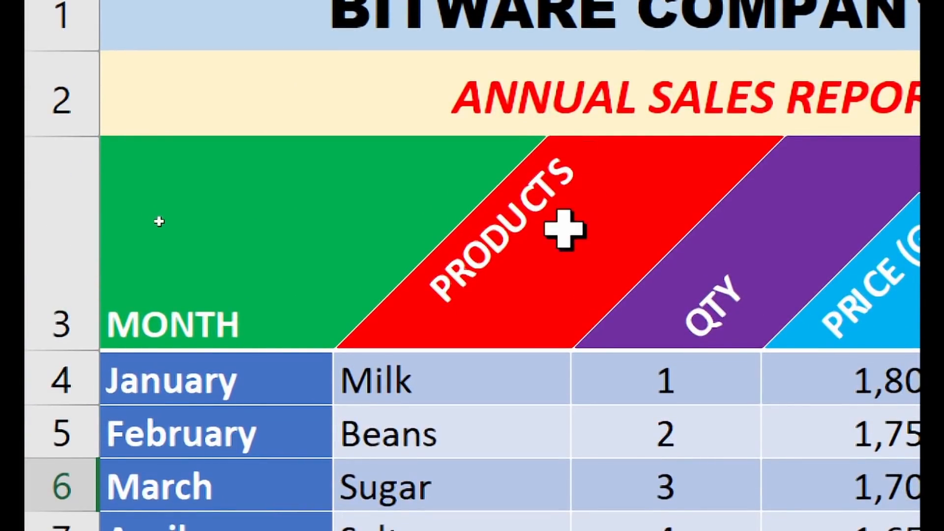
- Copy the PRODUCTS header formatting onto G6, H8, I10, J12, K14, L16, M17, I6, J7 and K8 with Format Painter kept active, and turn it off
click(557, 242)
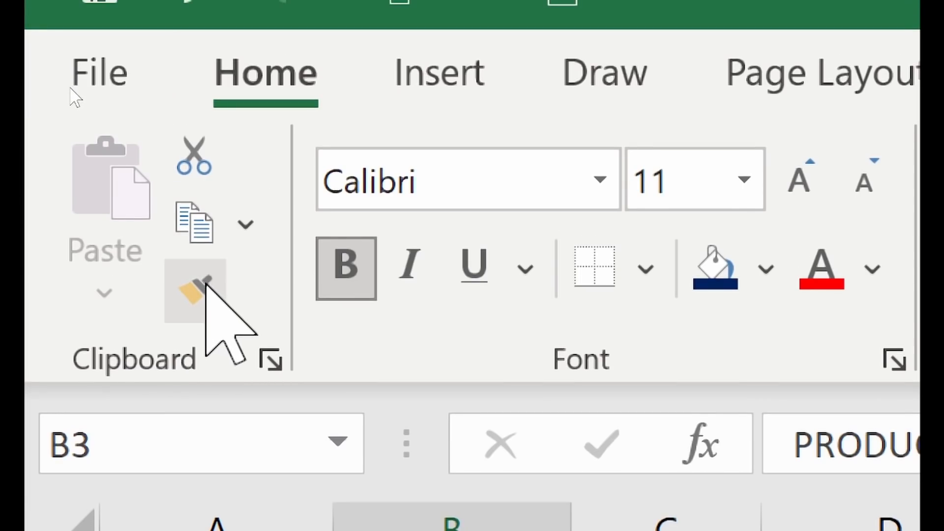
click(206, 284)
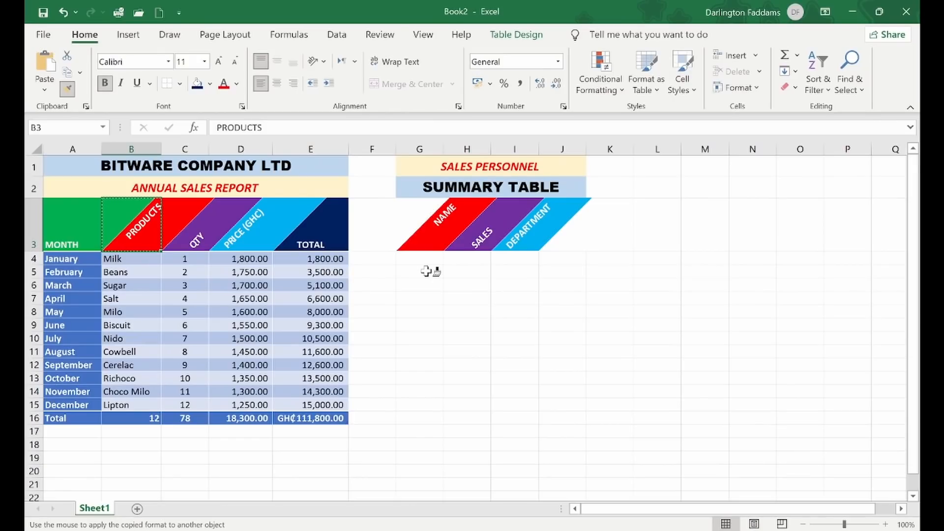
click(425, 284)
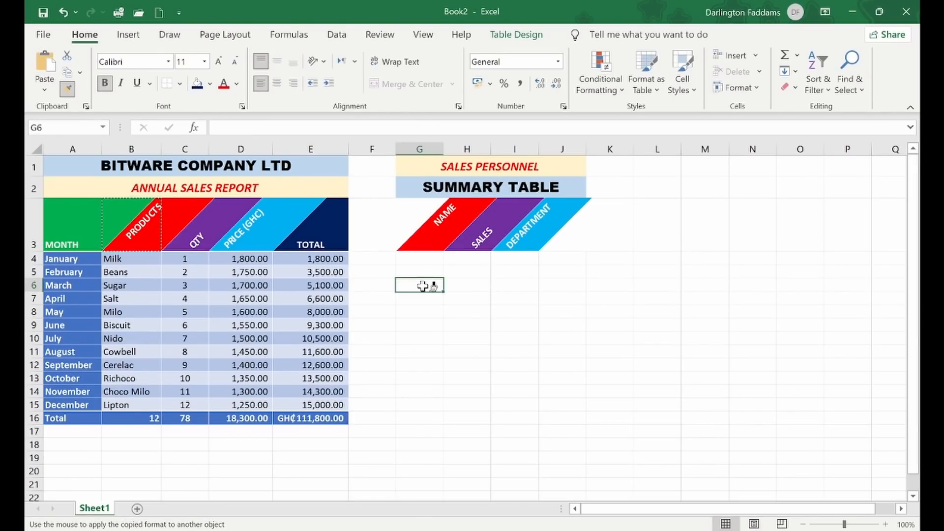
click(467, 311)
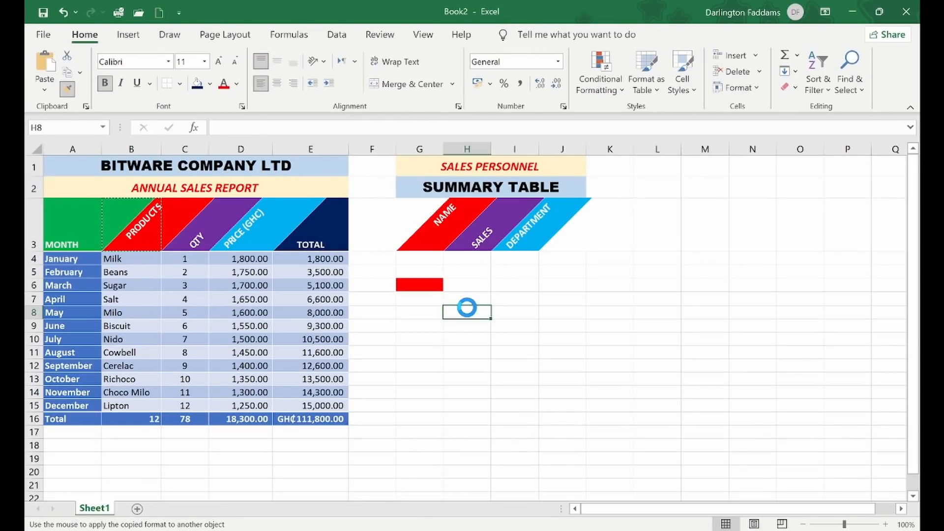
click(522, 339)
click(560, 366)
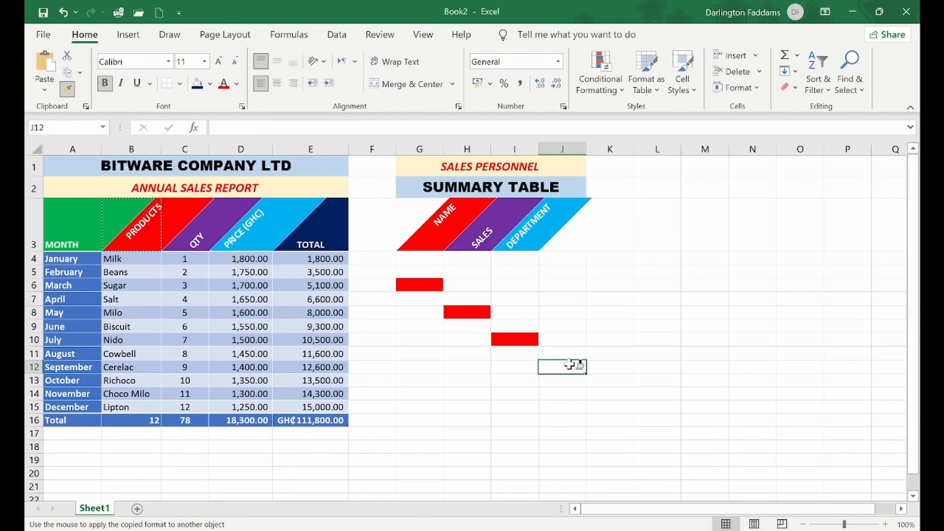
click(612, 394)
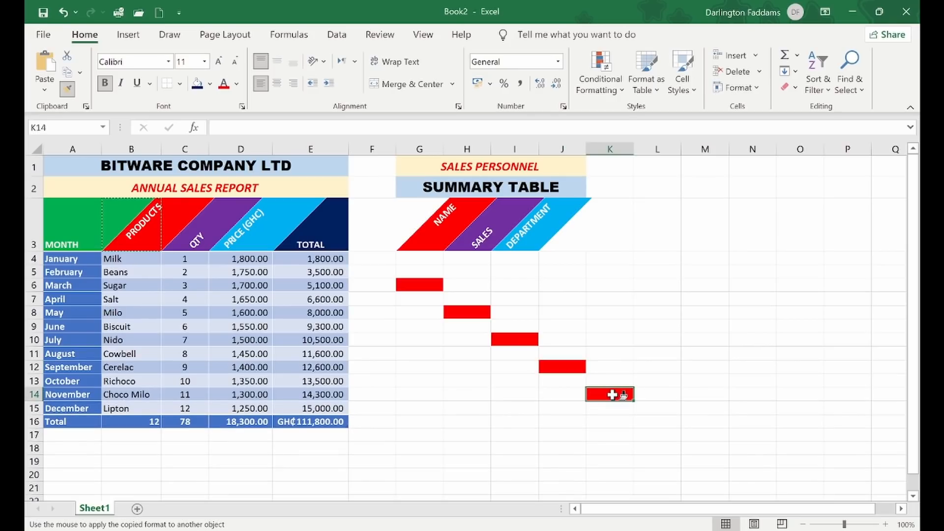
click(670, 422)
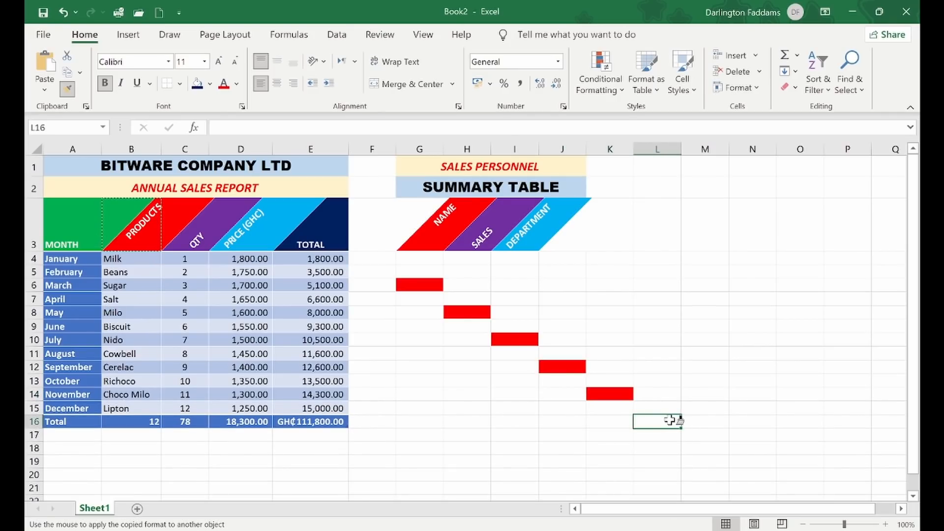
click(707, 439)
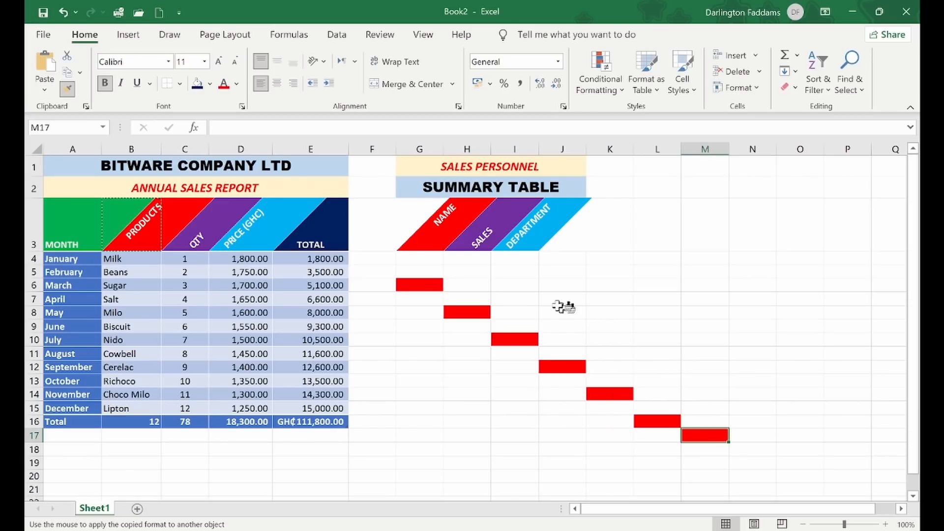
click(522, 286)
click(560, 301)
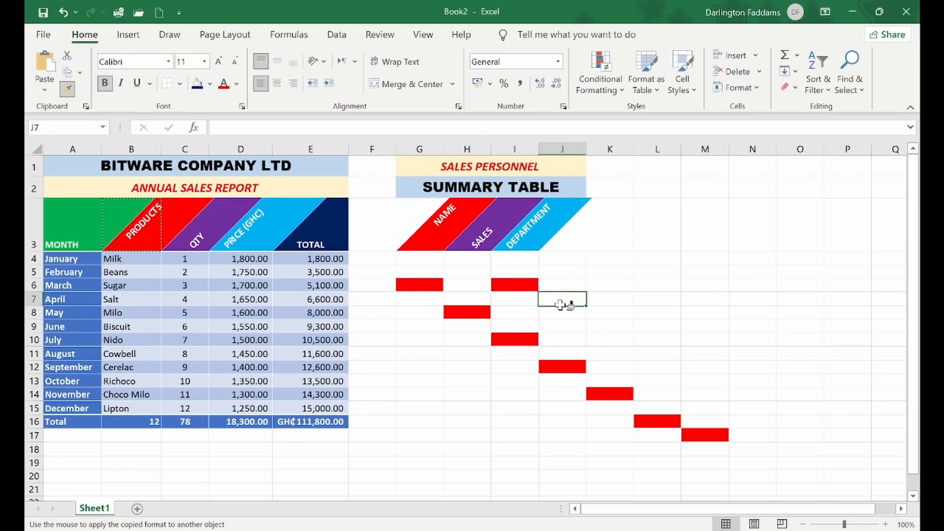
click(603, 316)
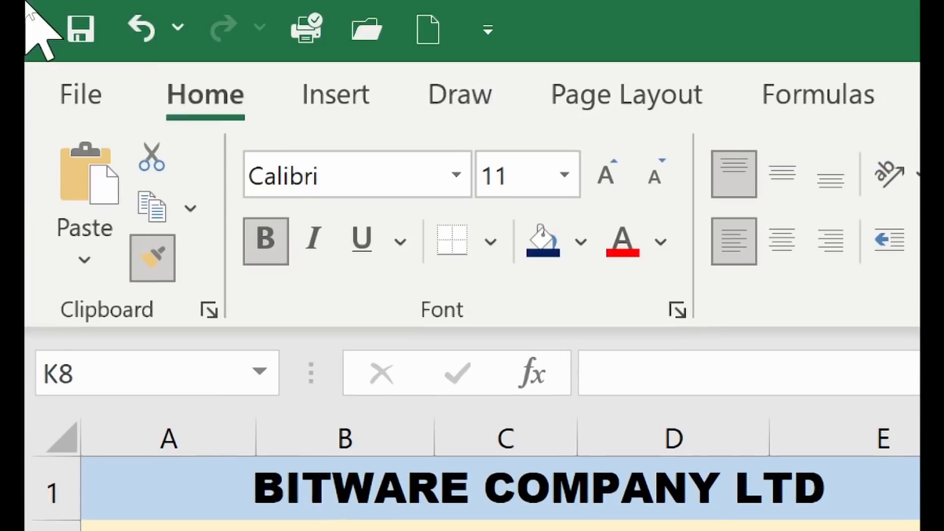
click(156, 264)
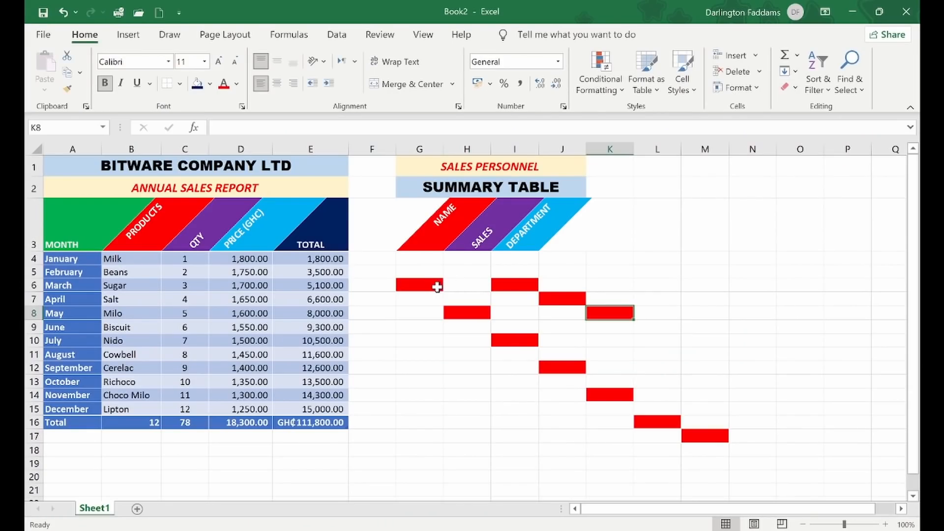
- Enter a person's first name in the formatted cell G6 and Marketing in I6
click(432, 285)
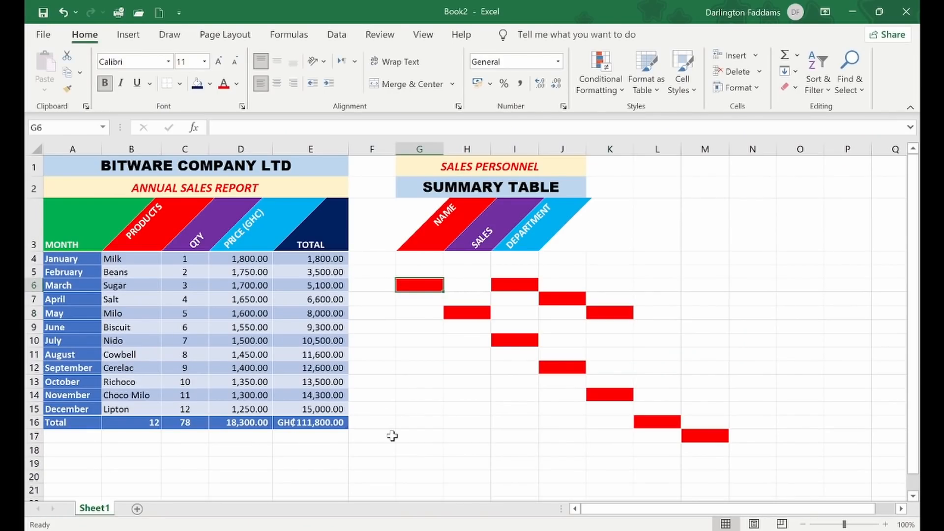
text(Samuel)
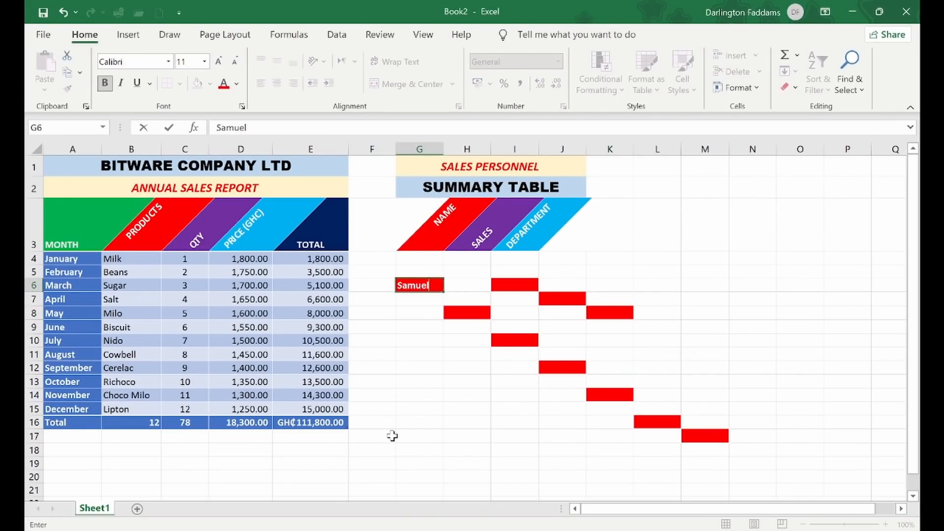
key(Return)
click(521, 301)
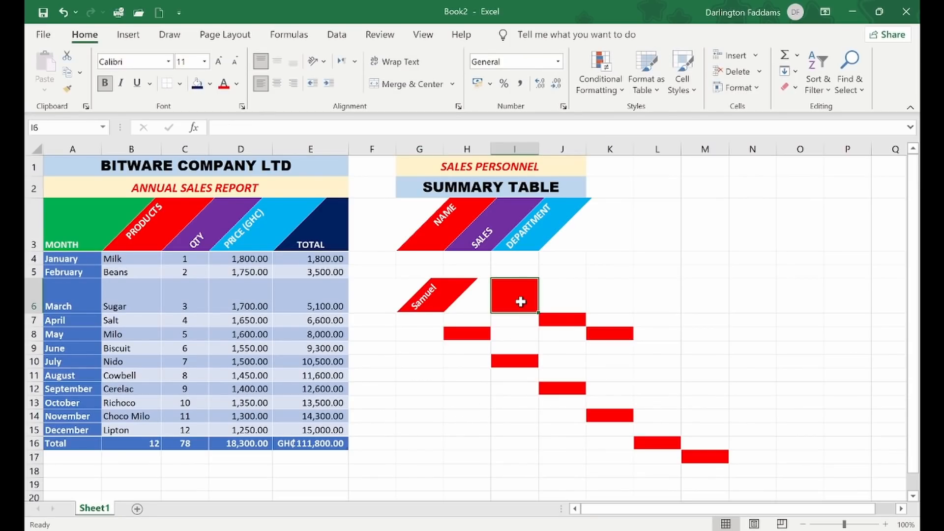
text(Marketingh)
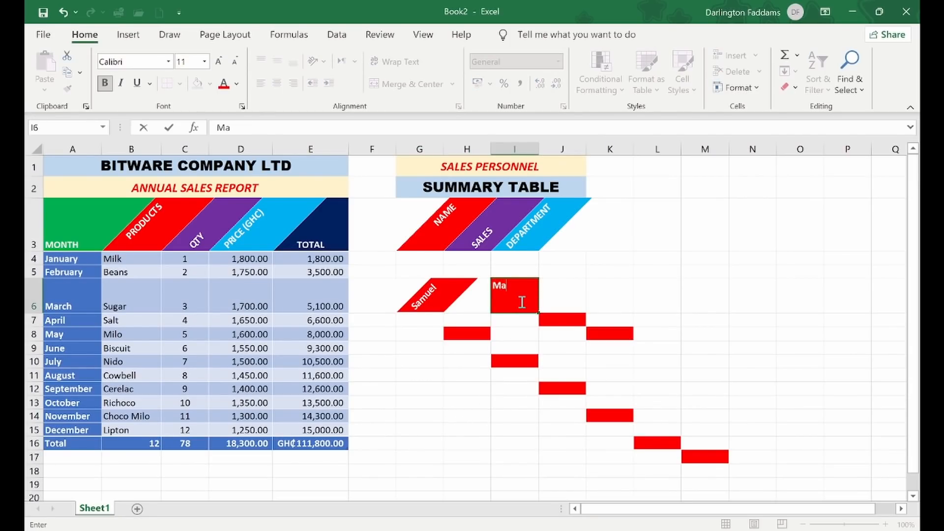
key(ctrl+Return)
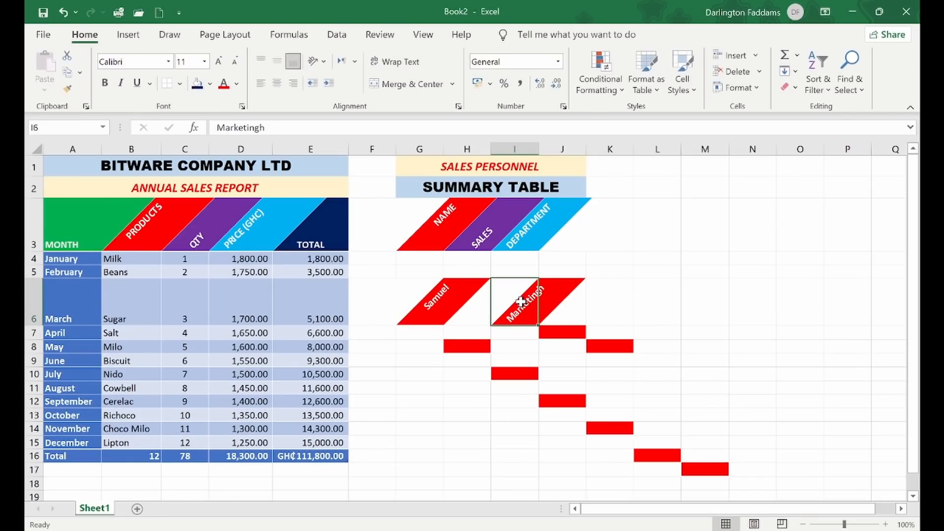
text(Marketing)
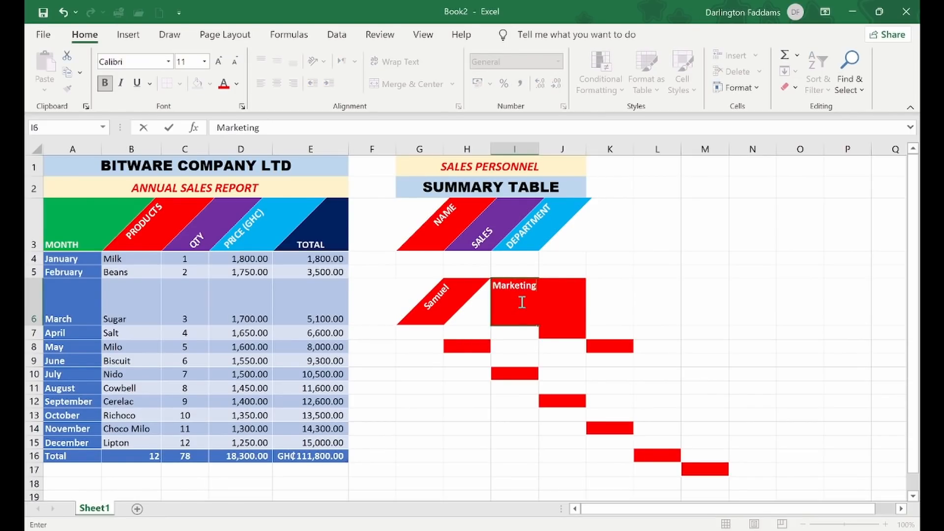
key(Return)
- Enter 5,000 in the formatted cell H8
click(473, 342)
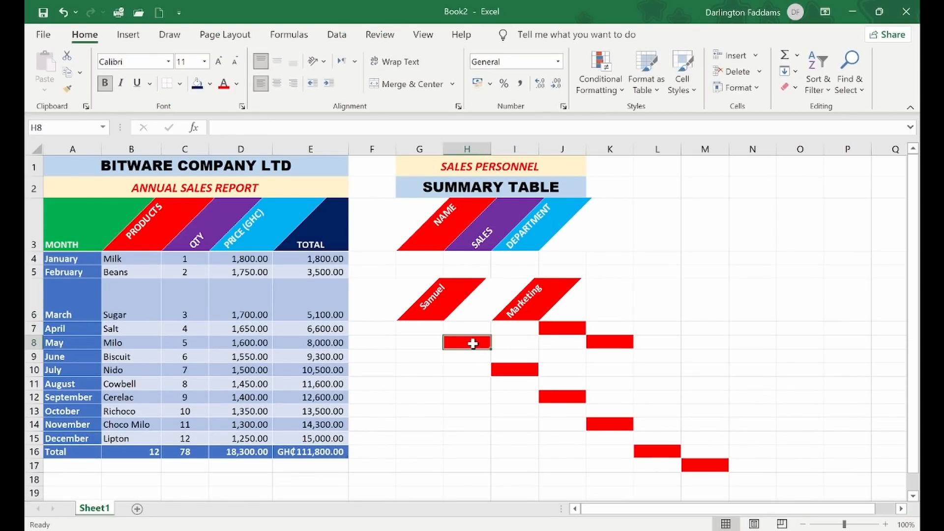
text(5,000)
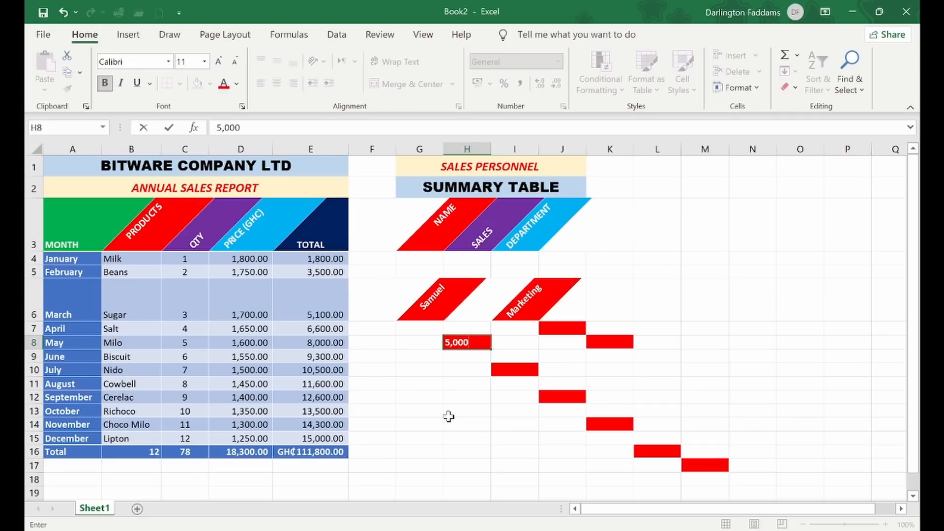
key(Return)
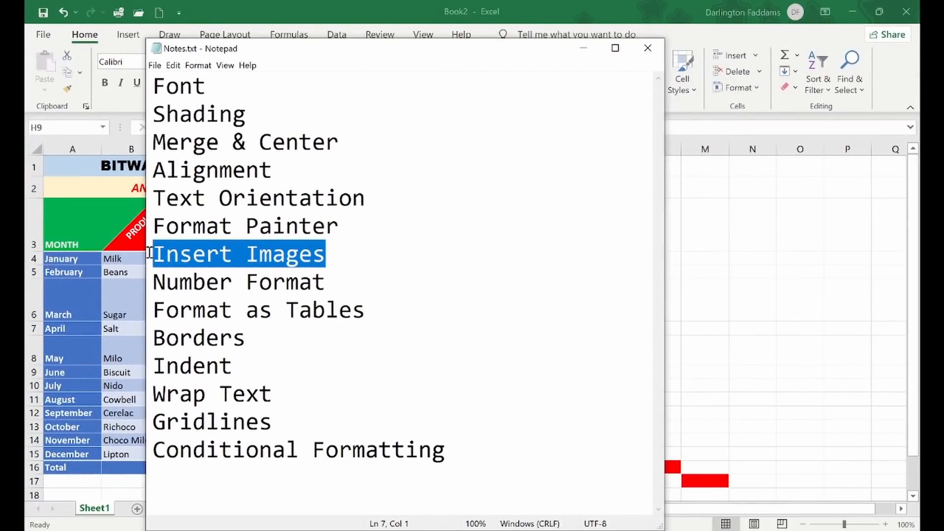
- Return to the Excel workbook and delete columns G through M holding the summary table and the painted cells
click(720, 267)
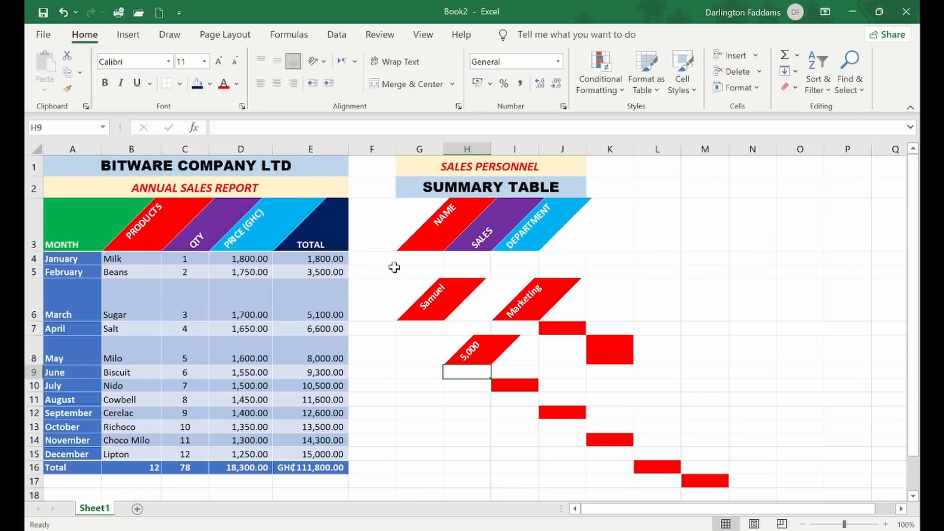
drag(419, 149, 687, 149)
right_click(586, 147)
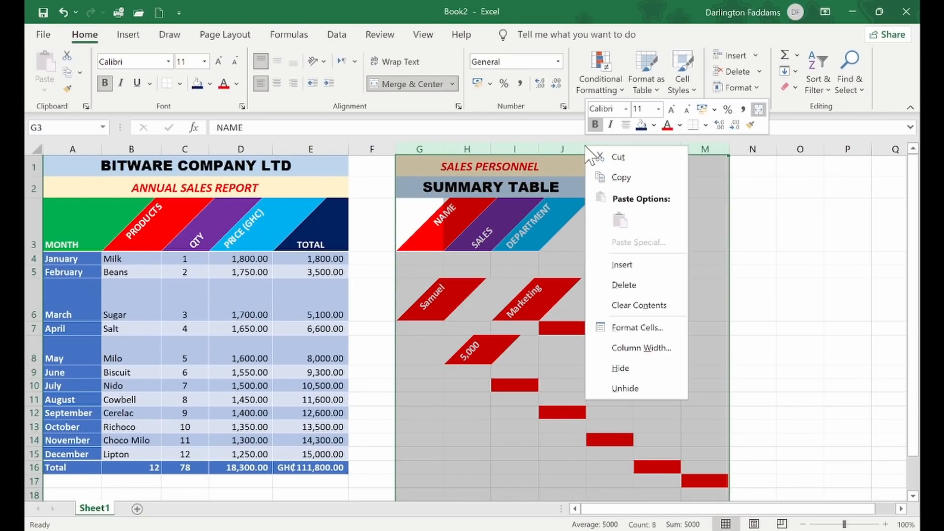
click(629, 285)
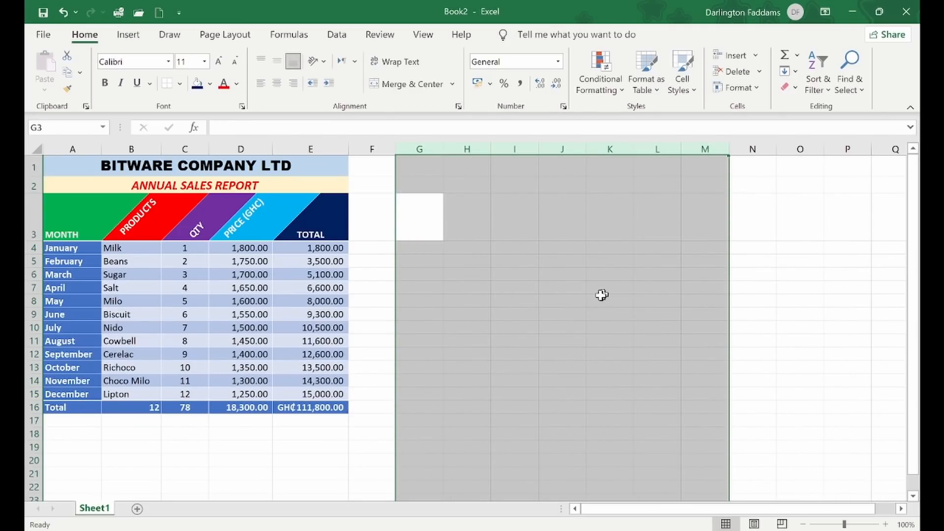
click(596, 301)
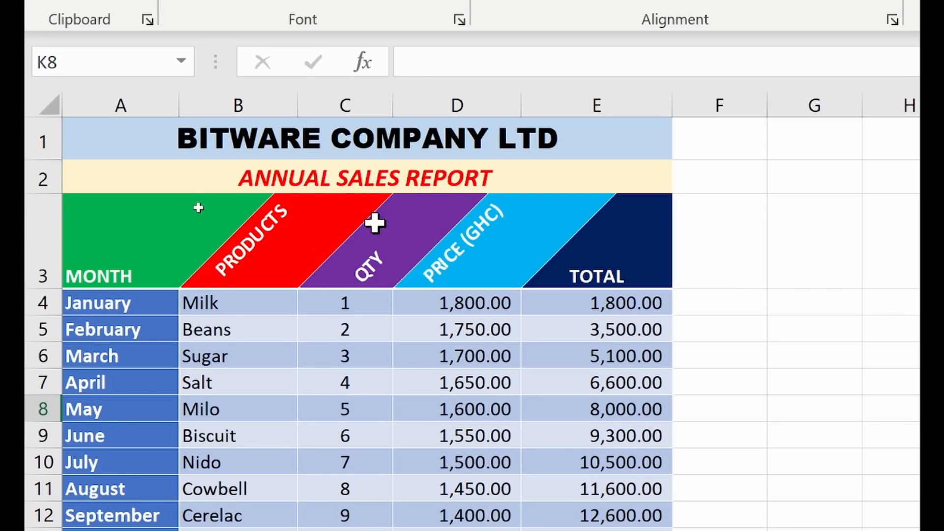
- Insert a new column between the PRODUCTS and QTY columns of the sales report
click(332, 104)
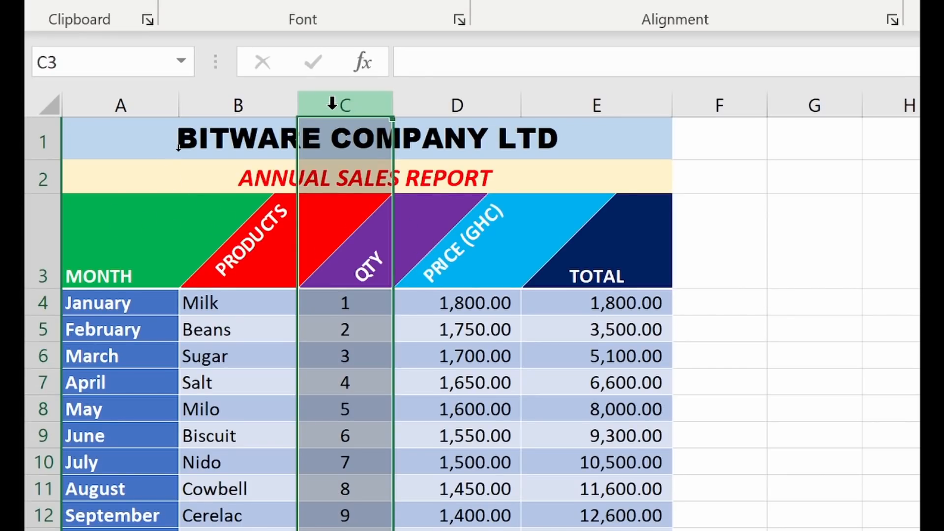
right_click(331, 104)
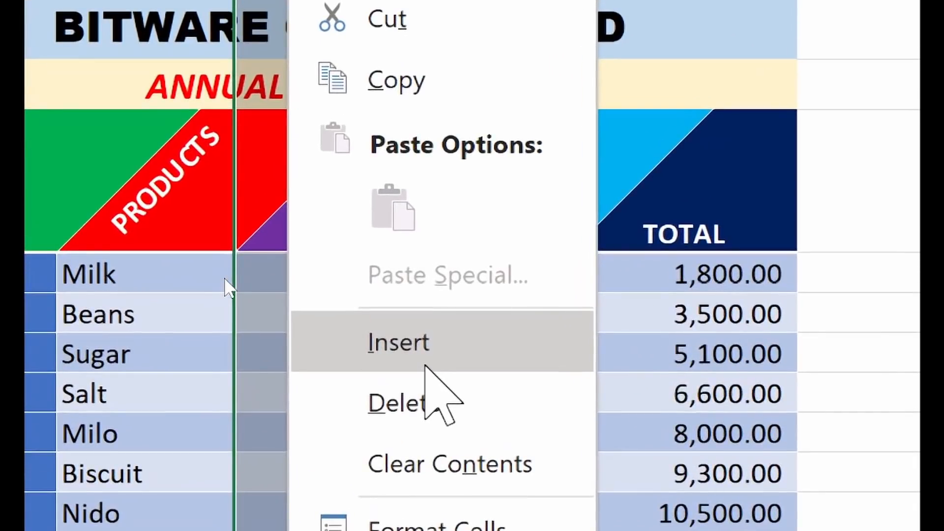
click(423, 364)
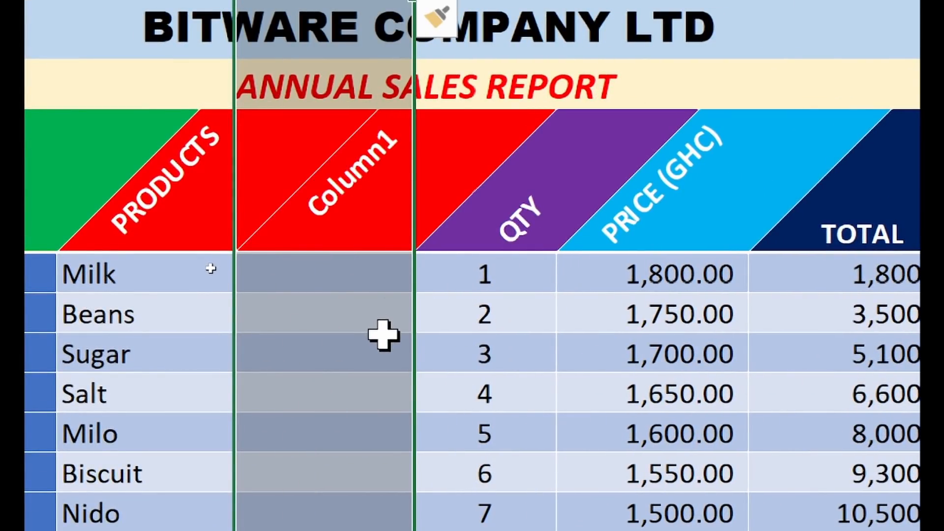
- Name the new column's header in C3 SUPPLIER and reselect that cell
click(366, 184)
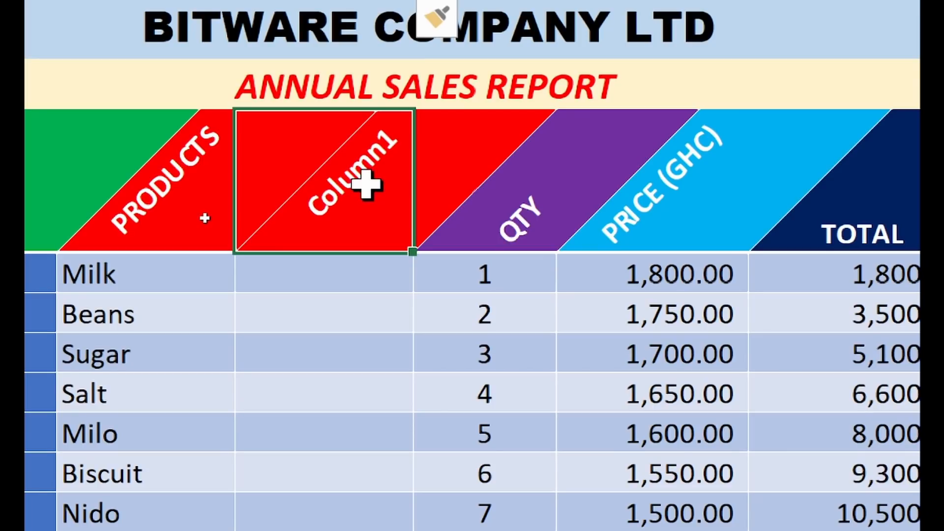
text(SUPPLIER)
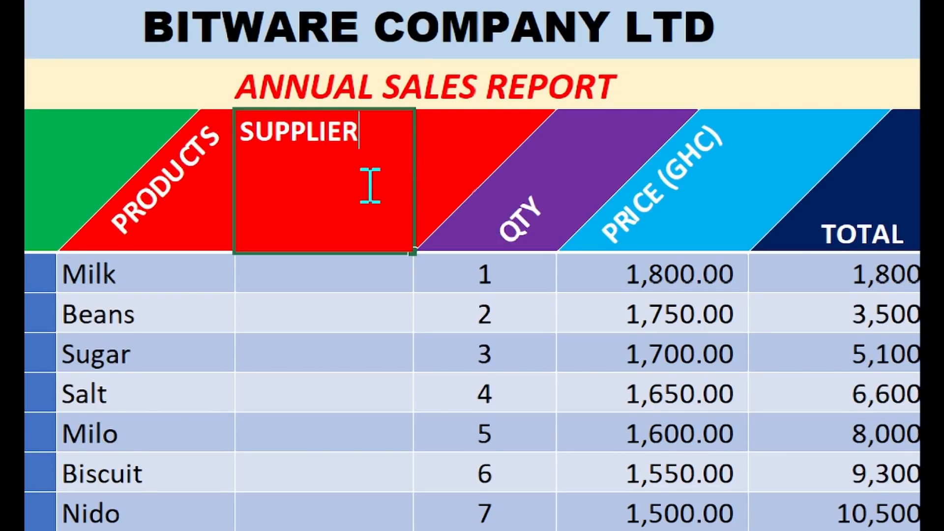
key(Return)
click(366, 184)
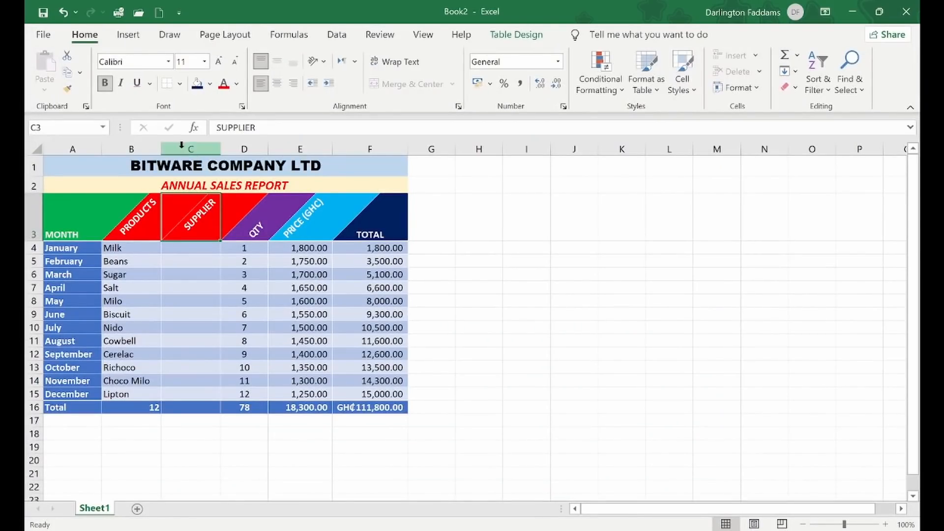
- Fill the SUPPLIER header cell with orange and enter the suppliers Unilever in C4 and Melcom in C5
click(211, 83)
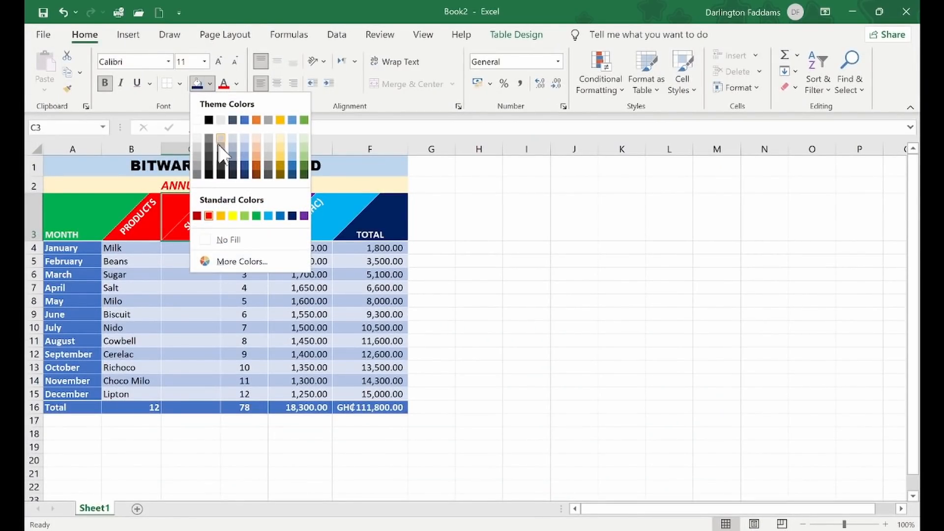
click(256, 163)
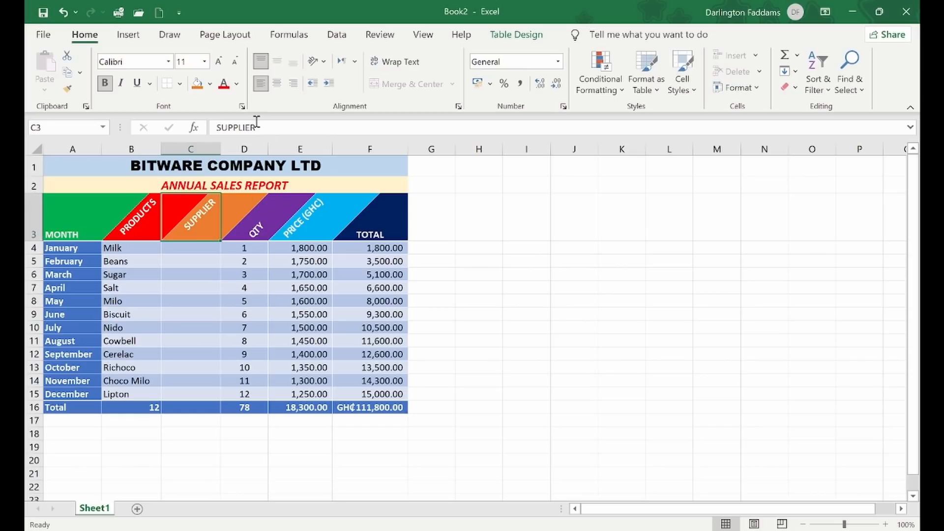
click(195, 250)
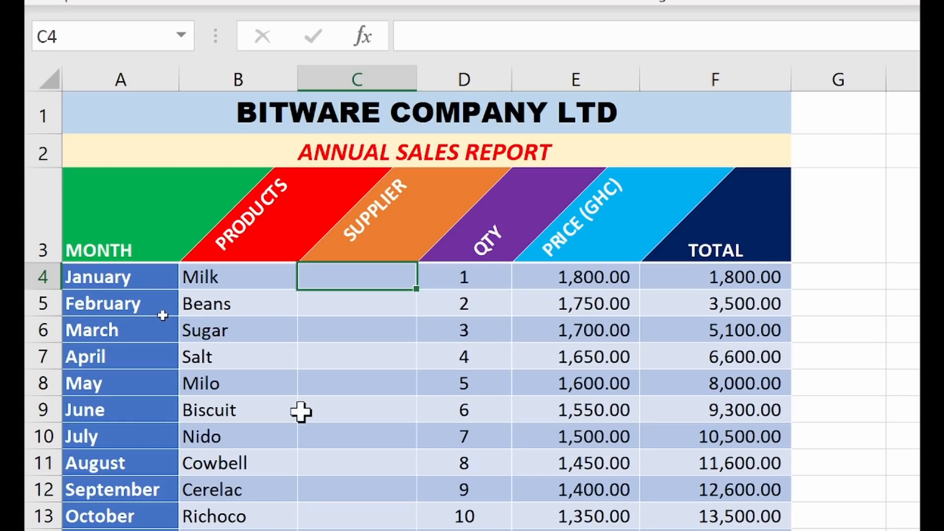
text(Unilever)
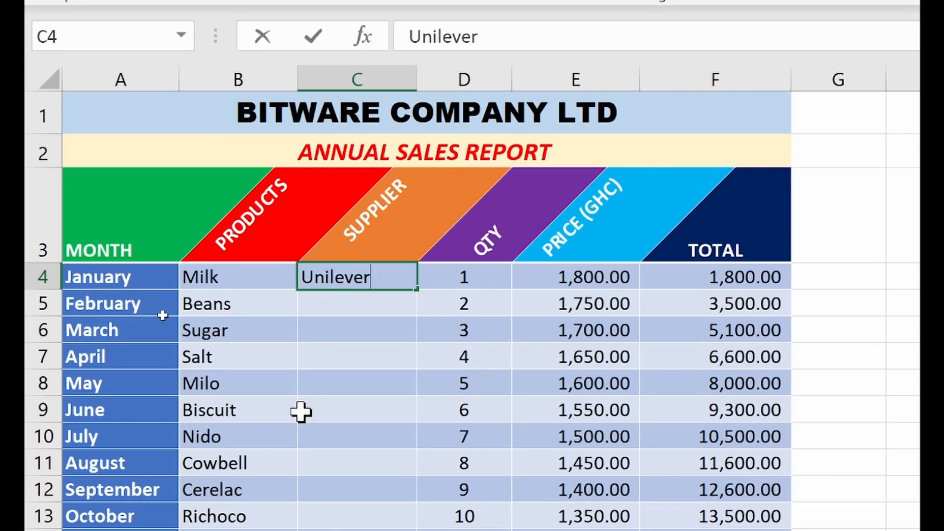
key(Return)
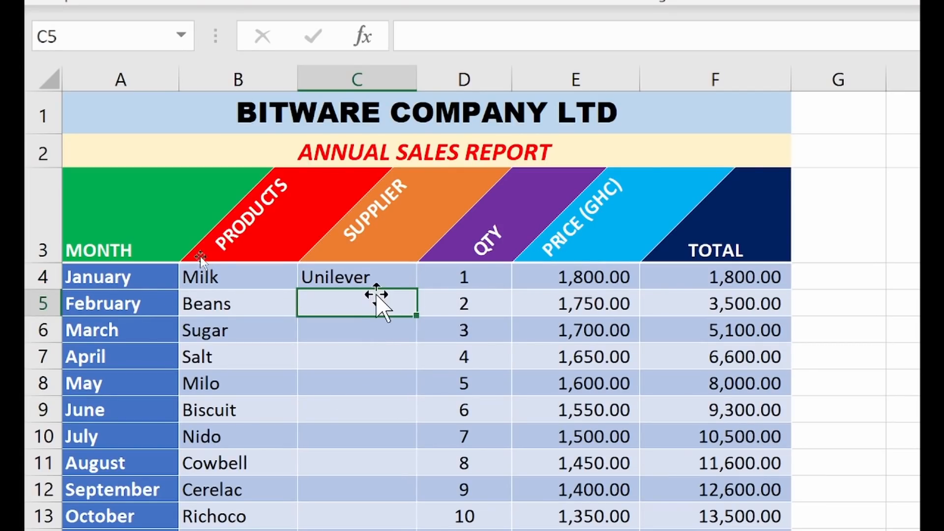
text(Melcom)
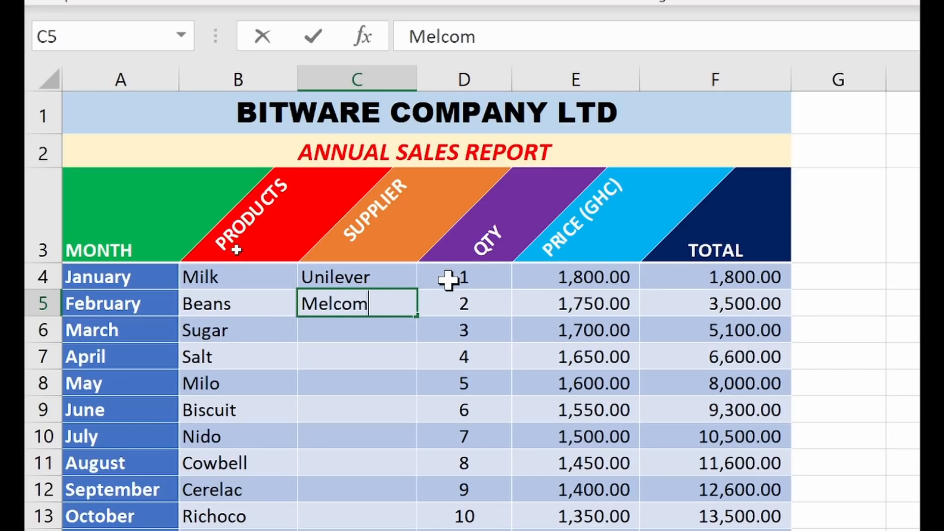
key(Return)
- Fill the alternating supplier names from C4:C5 down the SUPPLIER column to the December row
drag(396, 287, 401, 530)
drag(401, 497, 396, 517)
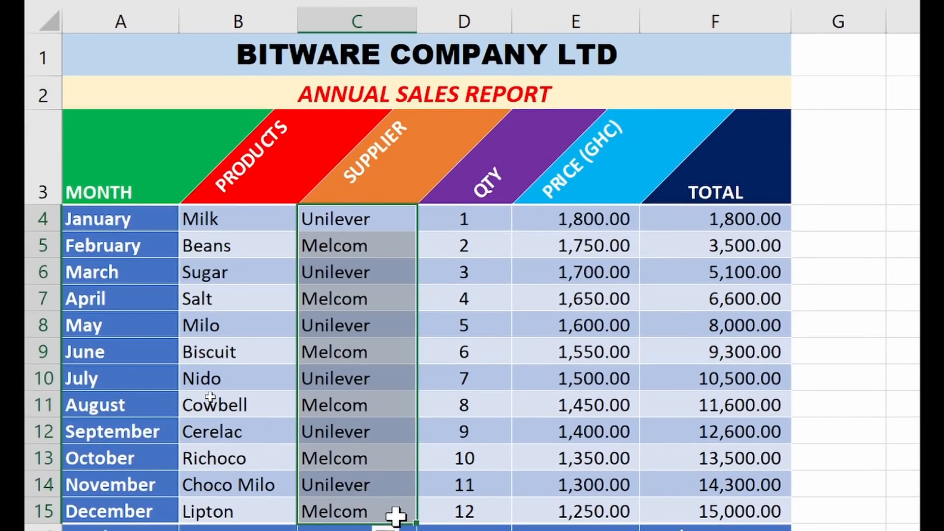
click(397, 413)
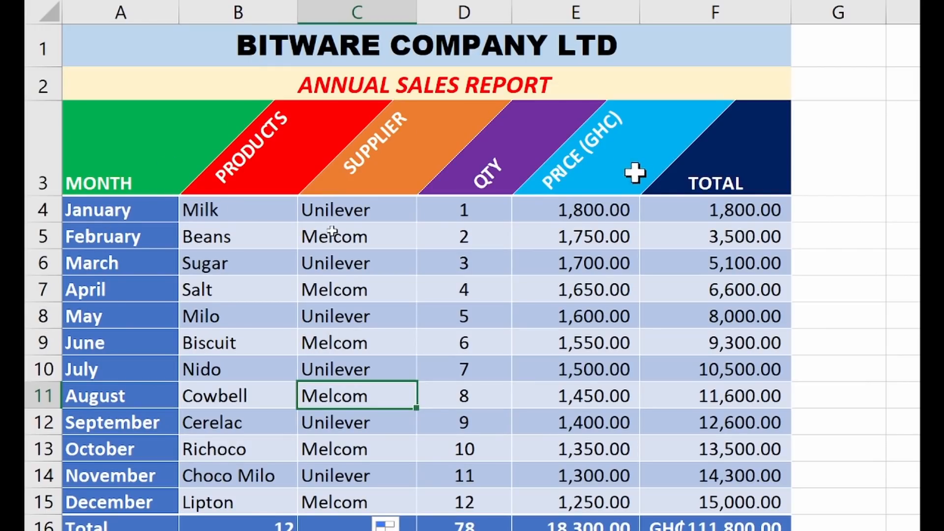
key(Down)
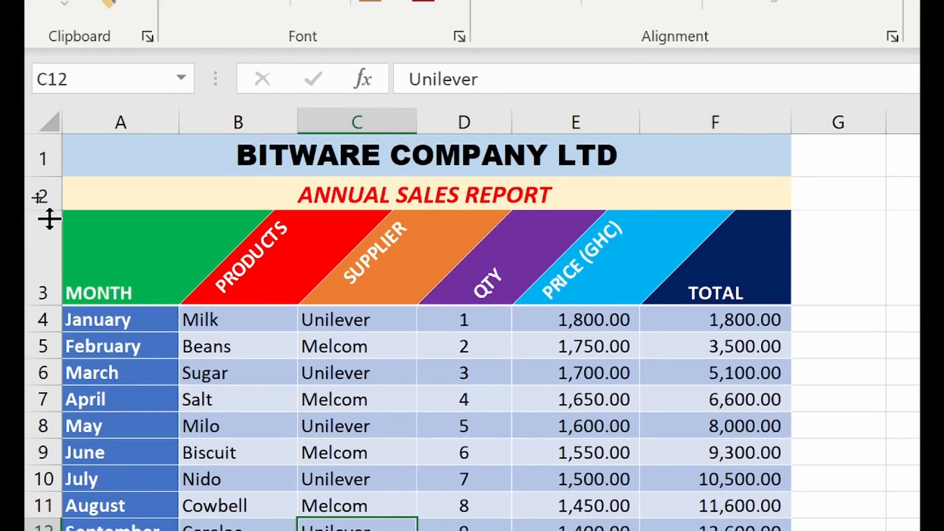
- Increase the height of row 1 and vertically middle-align the BITWARE COMPANY LTD title
drag(46, 200, 44, 212)
drag(43, 178, 38, 216)
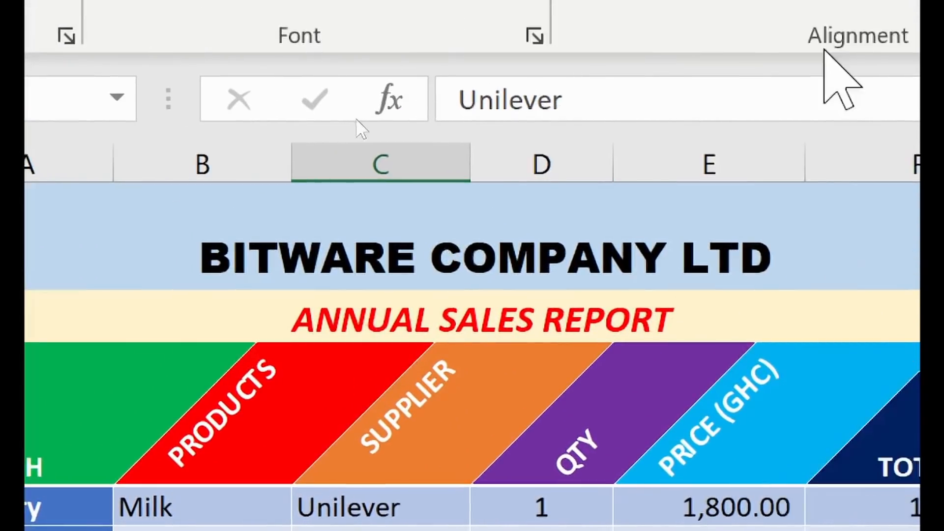
click(471, 260)
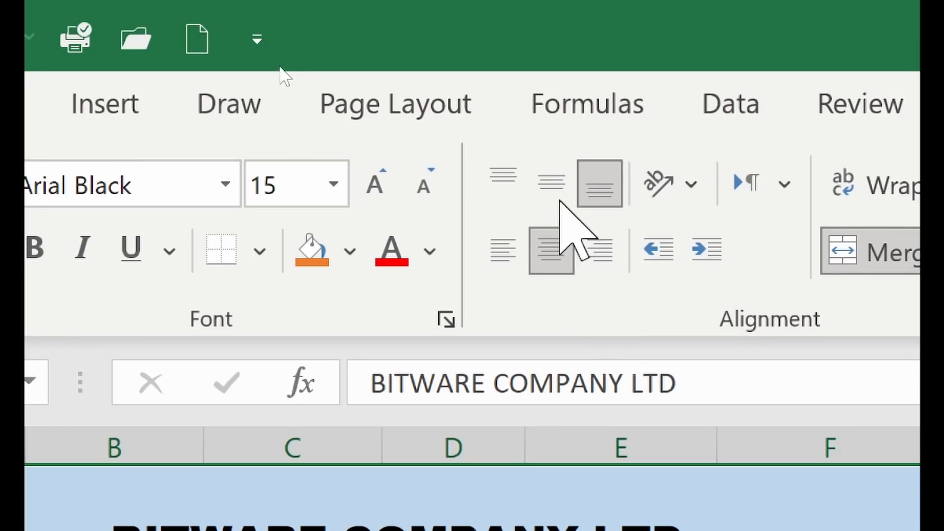
click(549, 188)
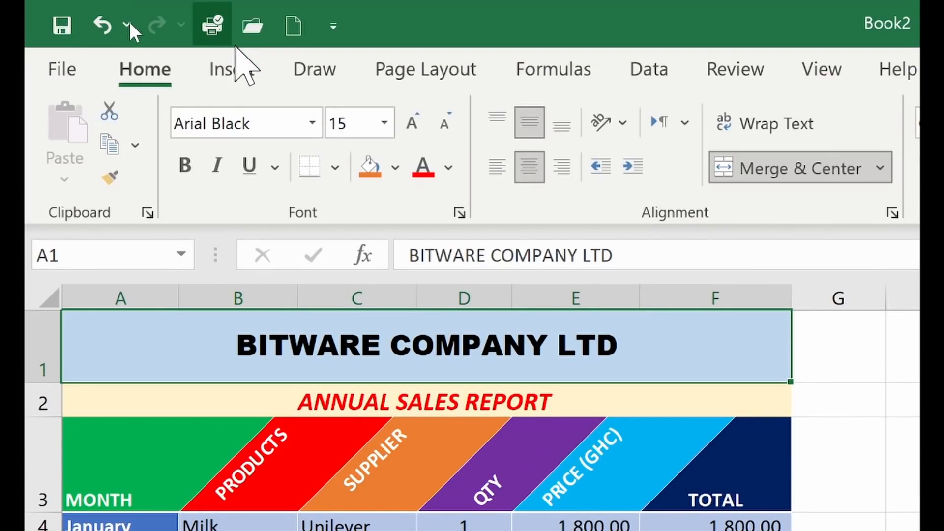
- Insert the picture purchase-order-logo.png from the AHI MS Word Project 3 - Purchase Order folder on this device
click(239, 74)
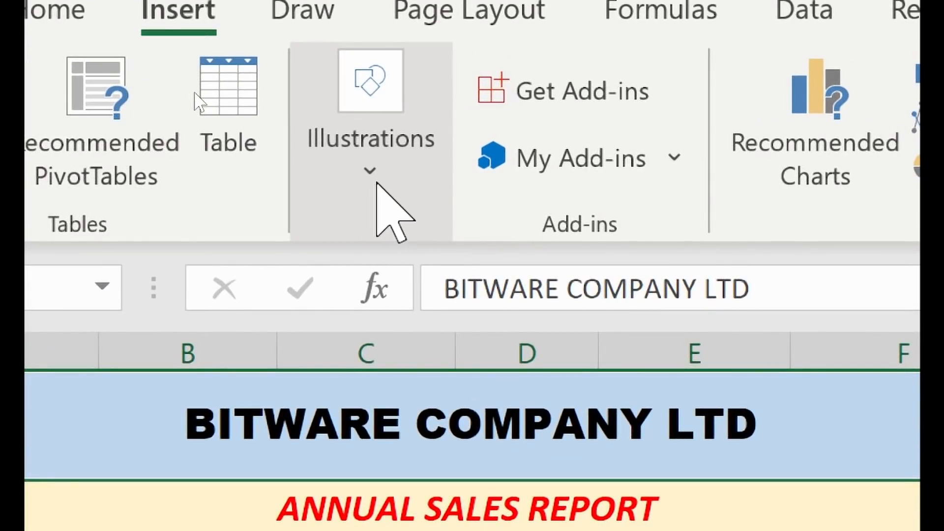
click(377, 182)
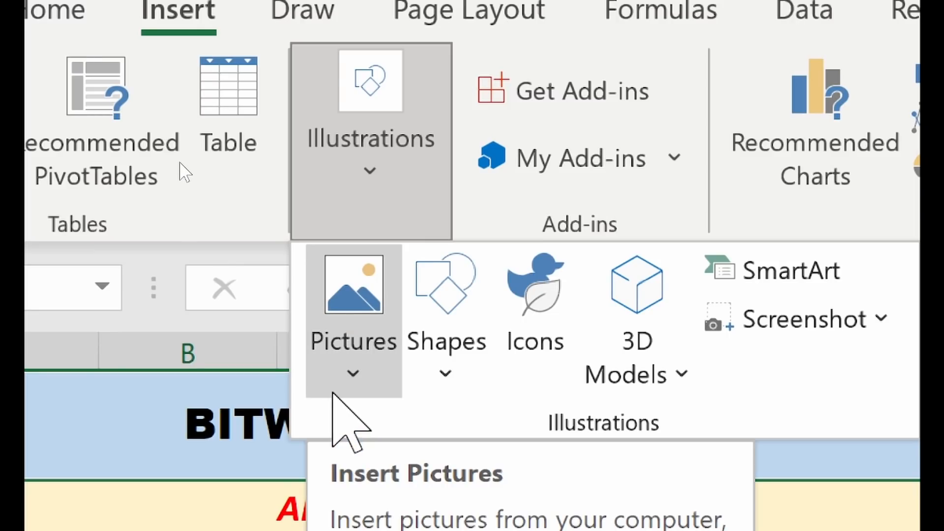
click(350, 390)
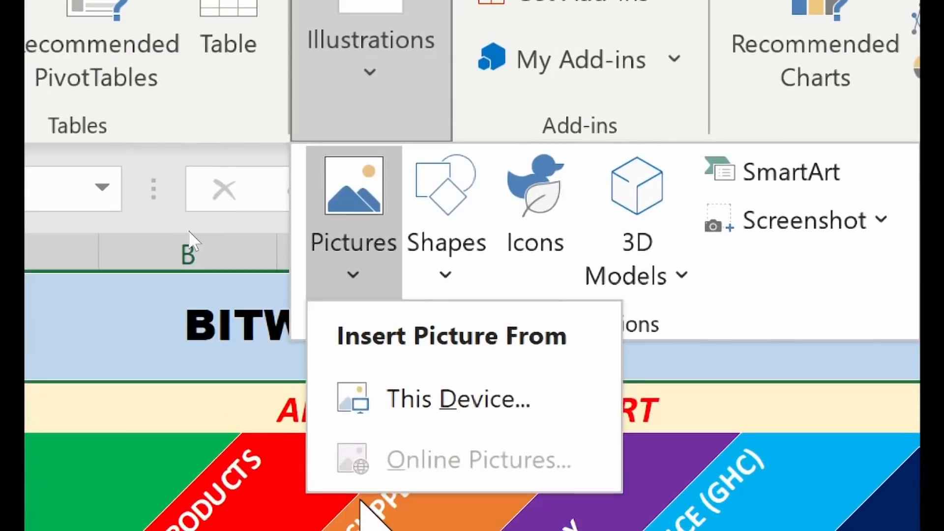
click(423, 413)
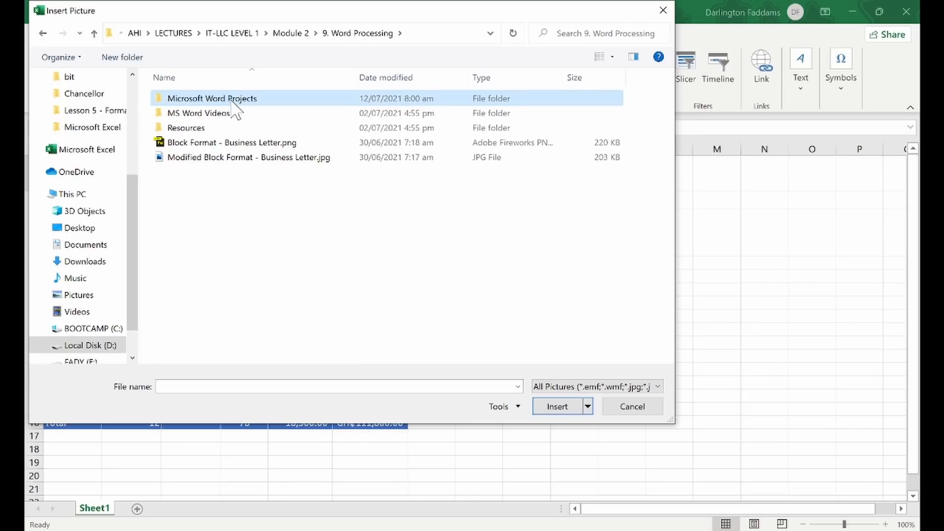
double_click(241, 124)
click(194, 114)
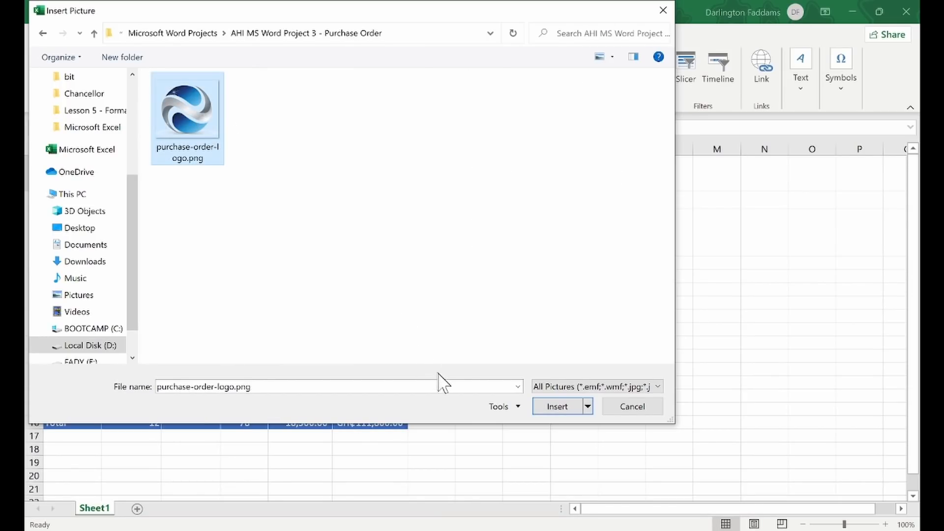
click(550, 407)
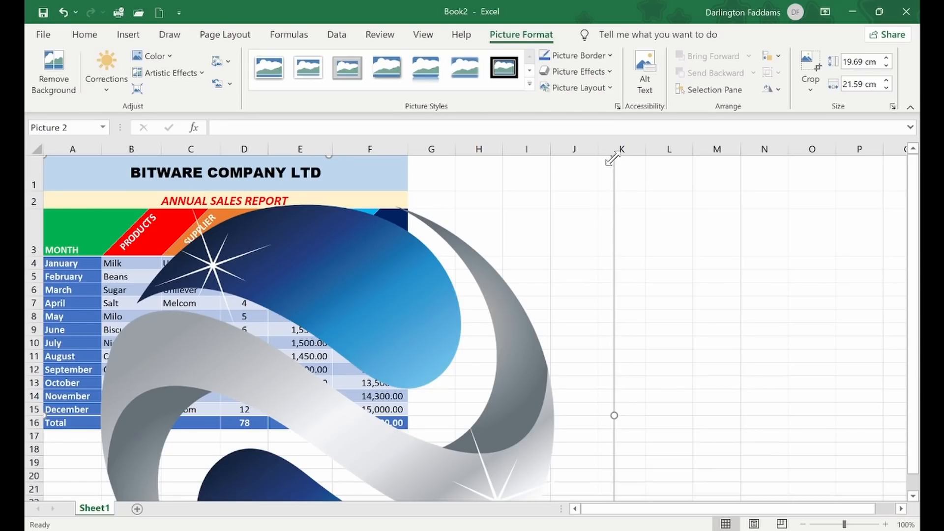
- Reposition the logo and try narrowing it from either side to about 7.82 cm and 8.77 cm, undoing each resize
drag(462, 279, 529, 290)
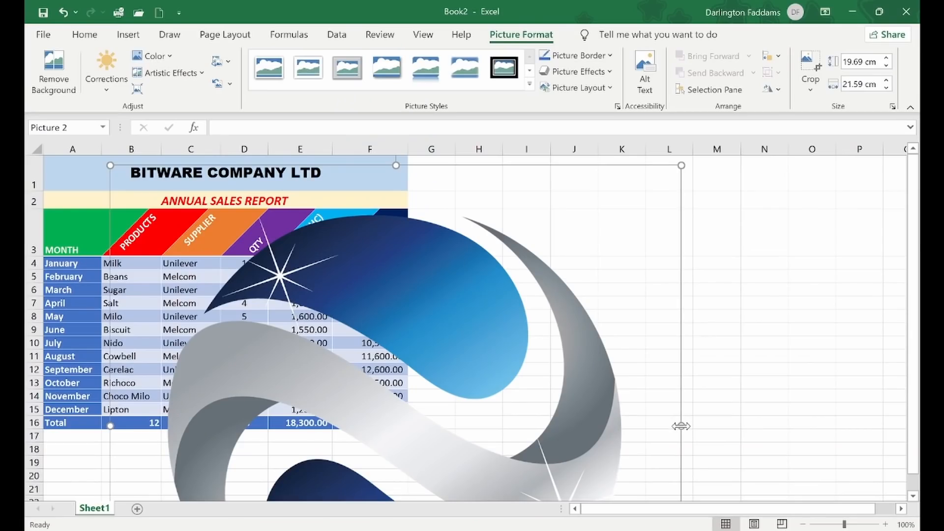
drag(681, 426, 318, 407)
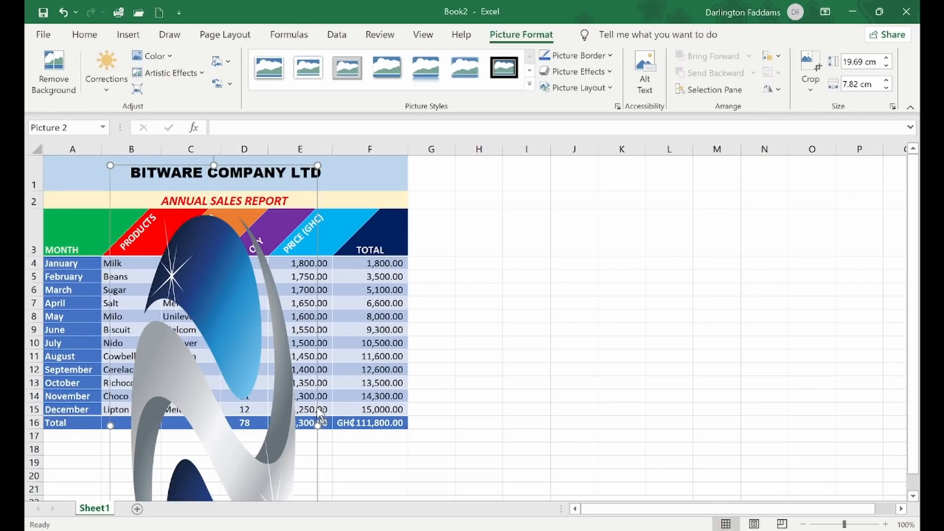
key(ctrl+z)
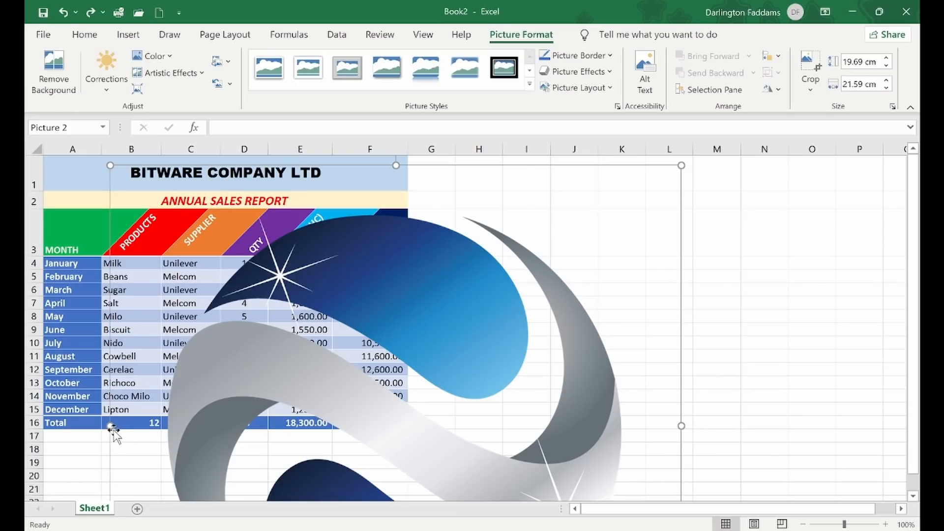
drag(111, 426, 451, 398)
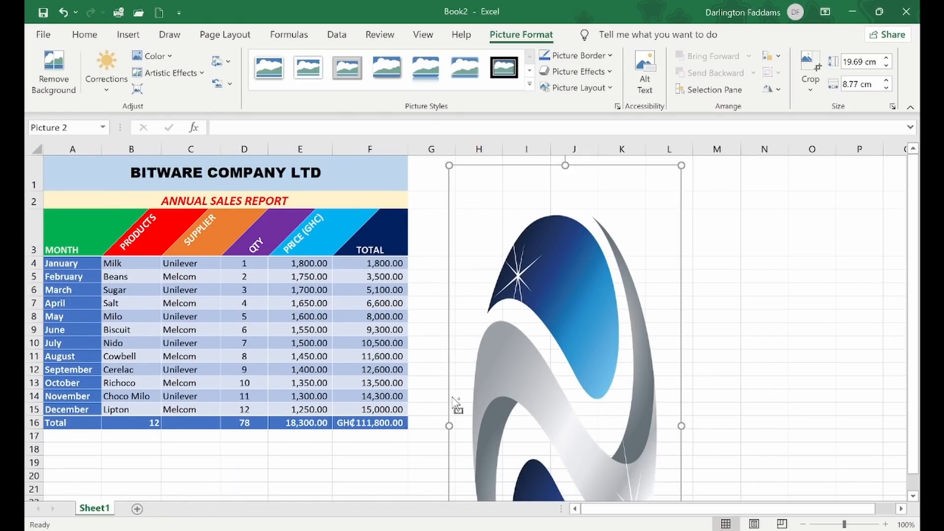
key(ctrl+z)
- Try reducing the logo's height from its top edge to about 10.55 cm, shift it upward, and undo both changes
drag(397, 165, 364, 409)
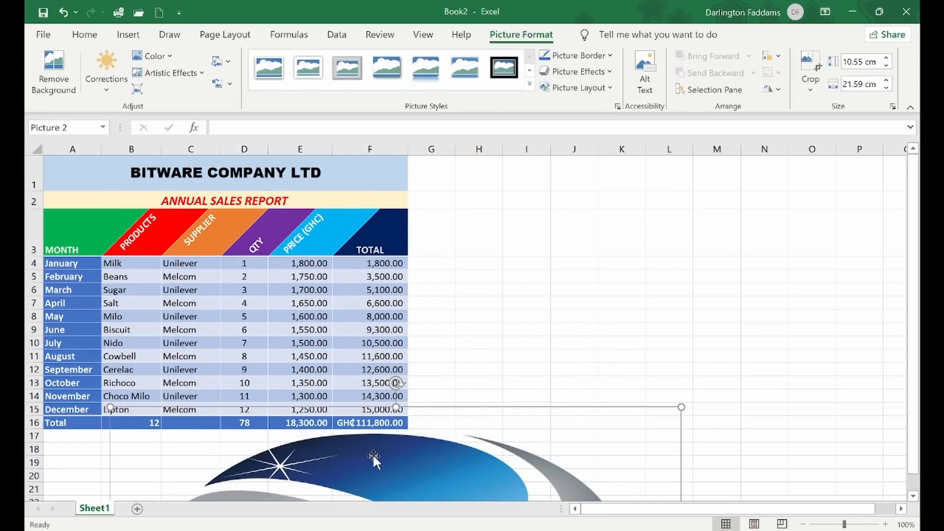
drag(373, 453, 368, 294)
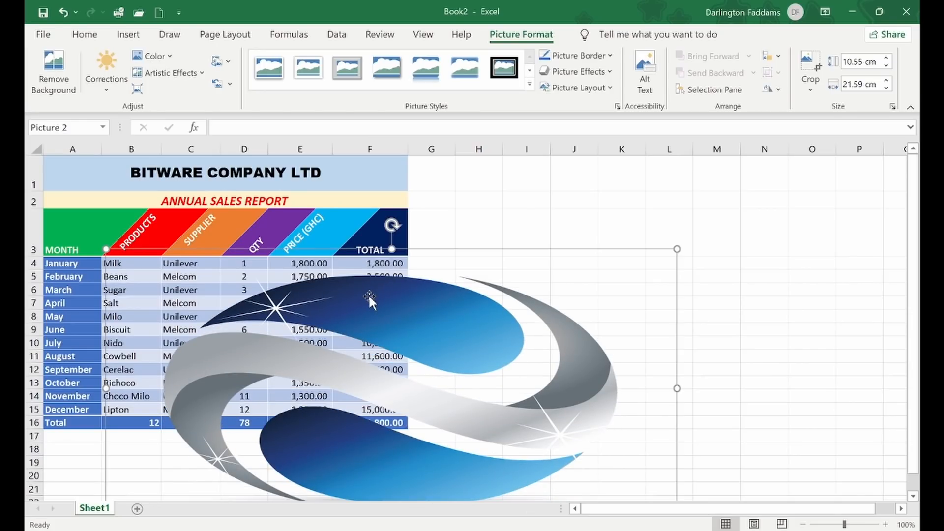
key(ctrl+z)
key(ctrl+z)
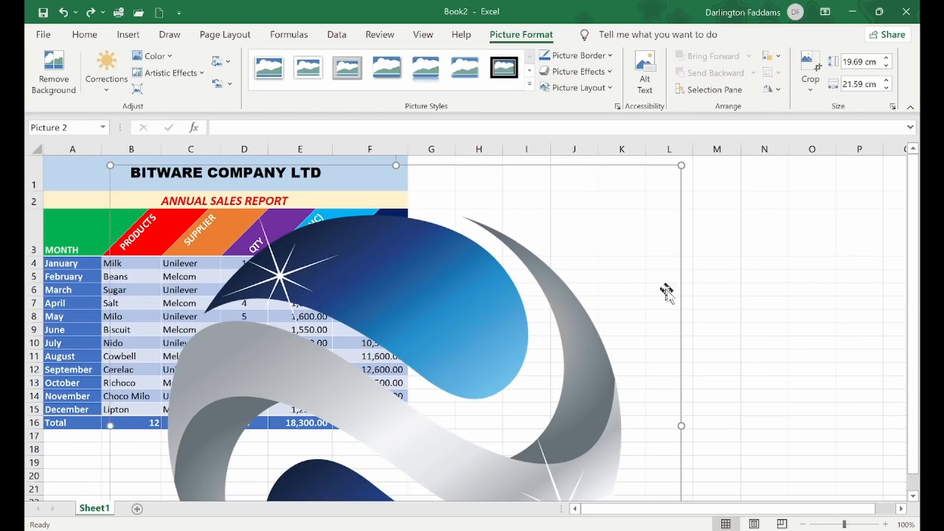
- Try reducing the logo's height from its bottom edge to about 9.63 cm and undo the resize
click(913, 496)
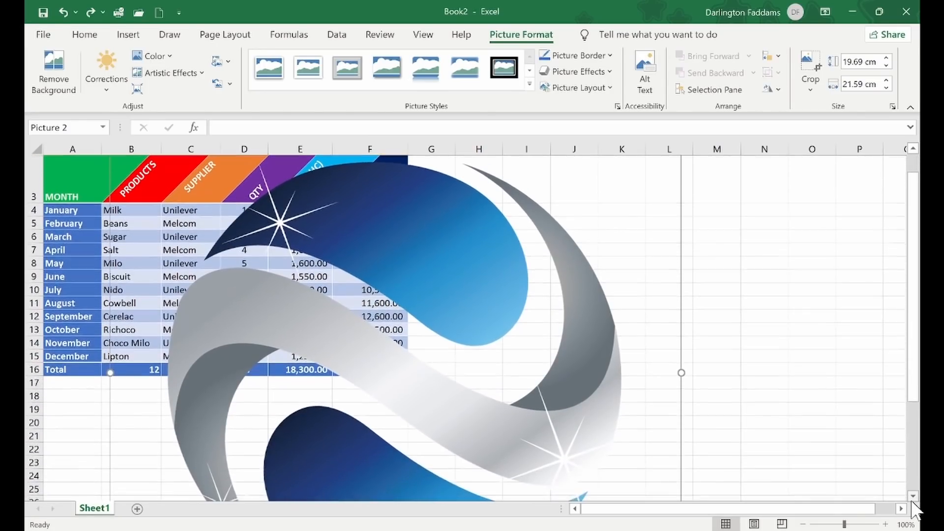
scroll(912, 499, down, 2)
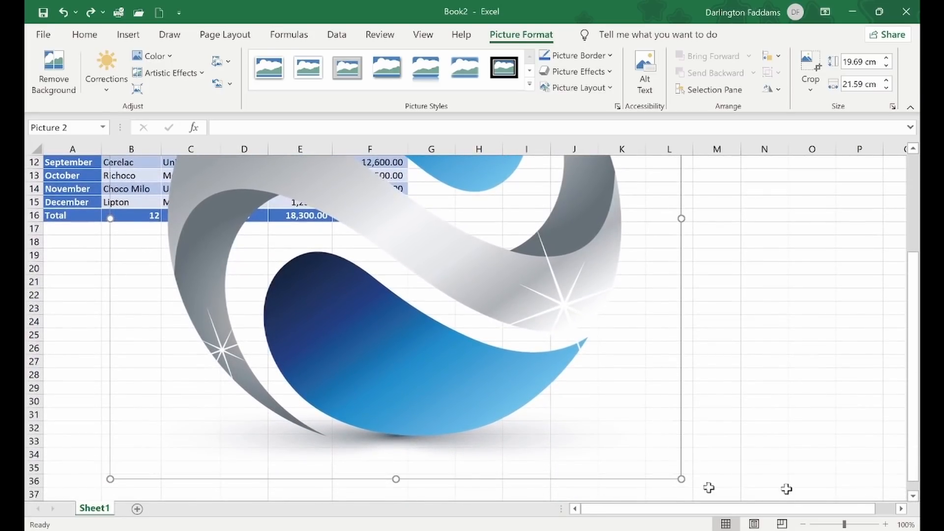
drag(397, 476, 428, 213)
scroll(737, 320, up, 4)
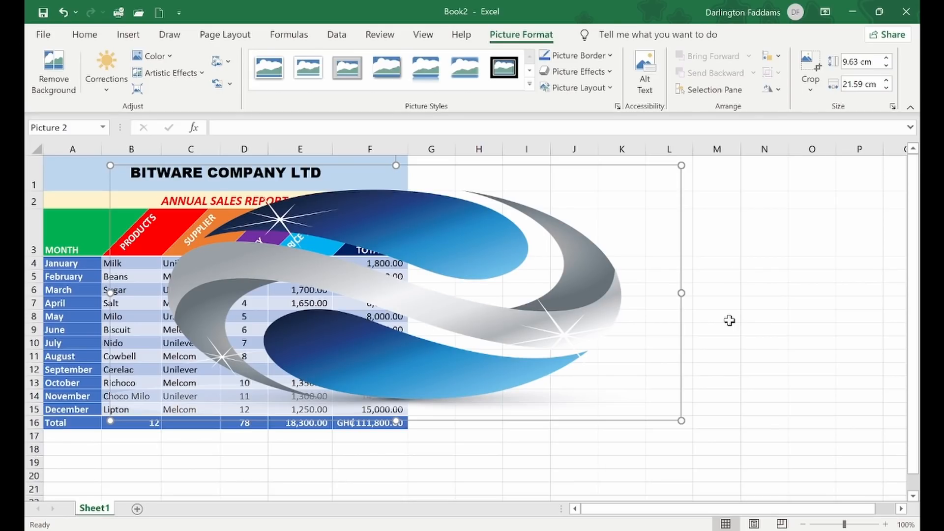
key(ctrl+z)
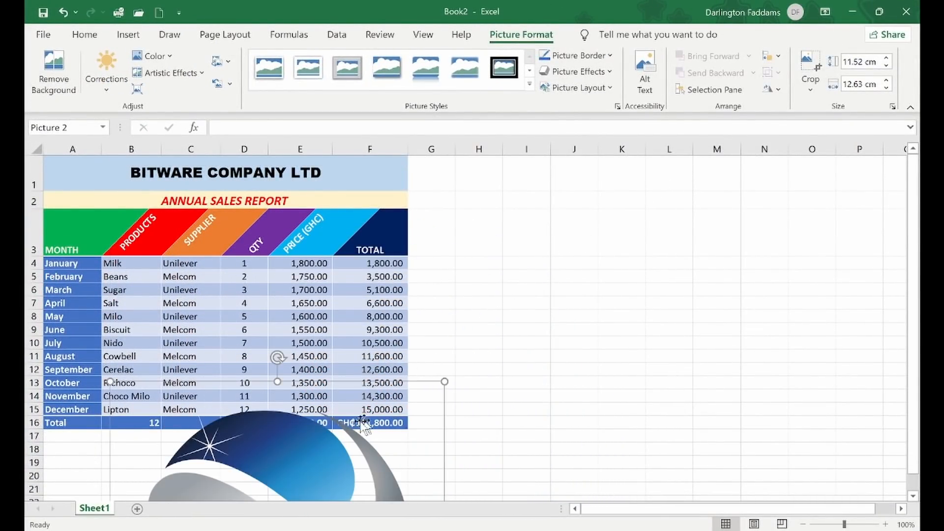
- Scale the logo down proportionally to about 3.18 by 3.49 cm and place it before the company title over column A
drag(289, 457, 523, 230)
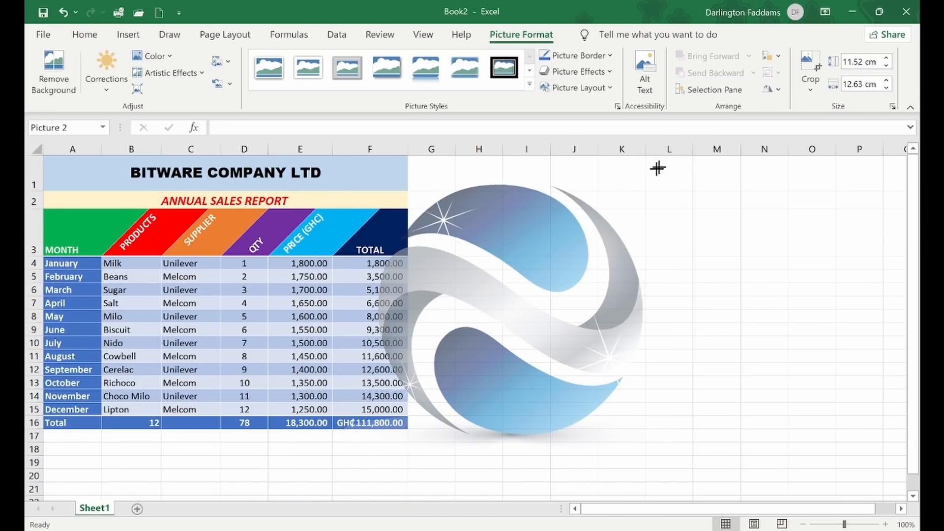
drag(658, 169, 413, 369)
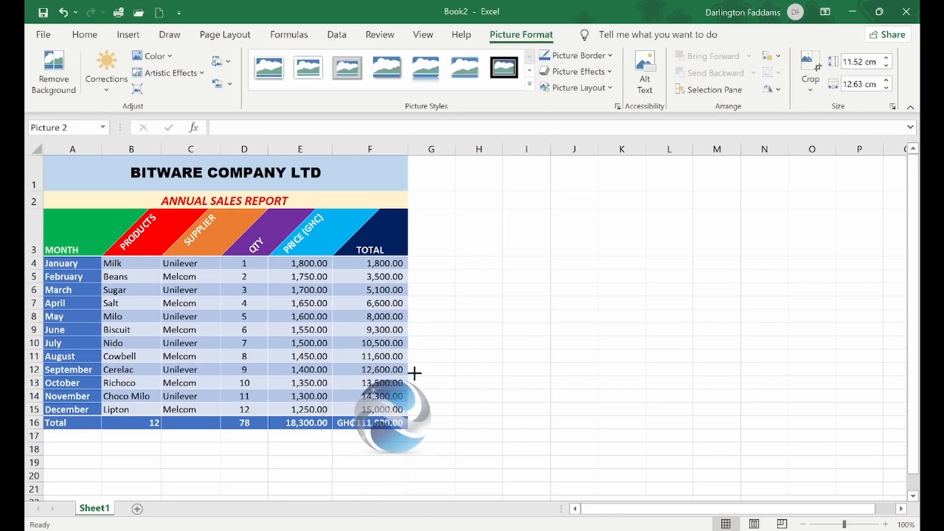
drag(403, 409, 106, 182)
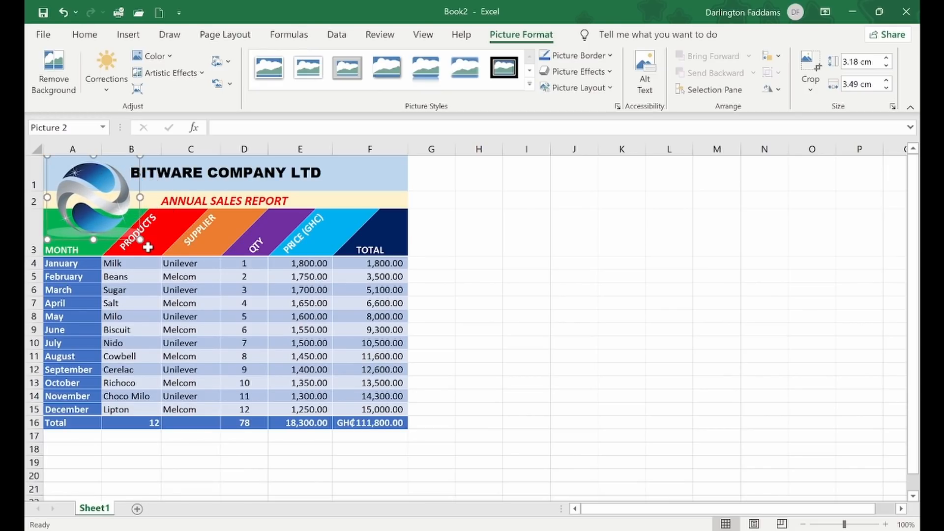
- Shrink the logo further so it fits within rows 1 and 2 beside the company title, and reselect it
drag(141, 240, 92, 190)
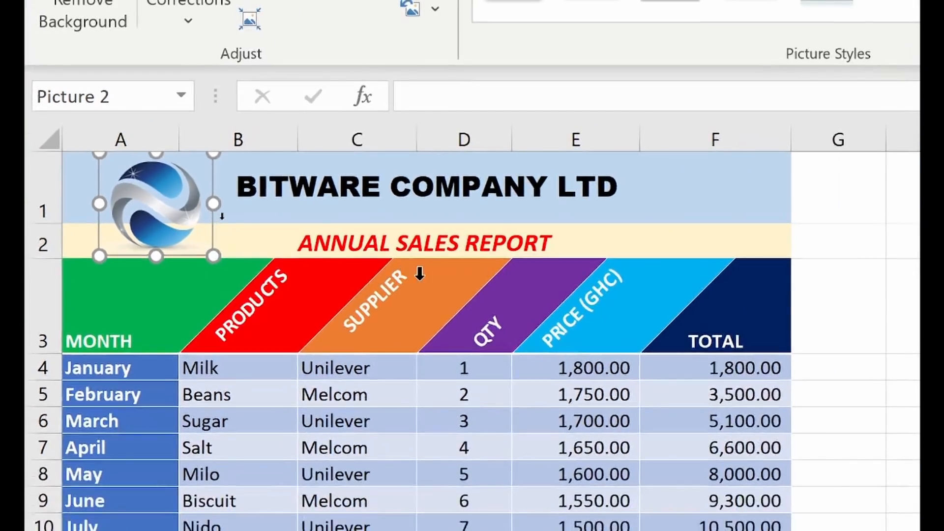
click(633, 293)
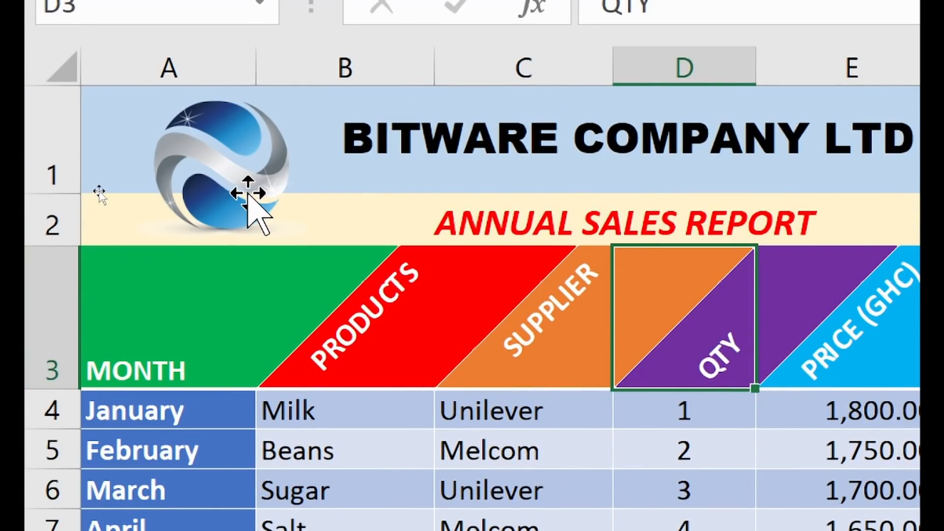
click(248, 193)
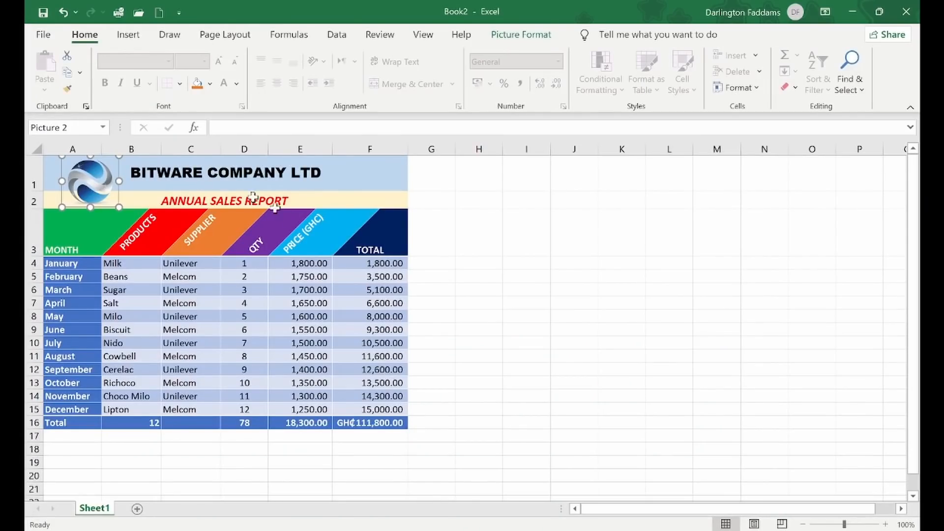
- Deselect the logo, highlight the Number Format topic in Notes.txt in Notepad, and return to the Excel workbook
click(445, 251)
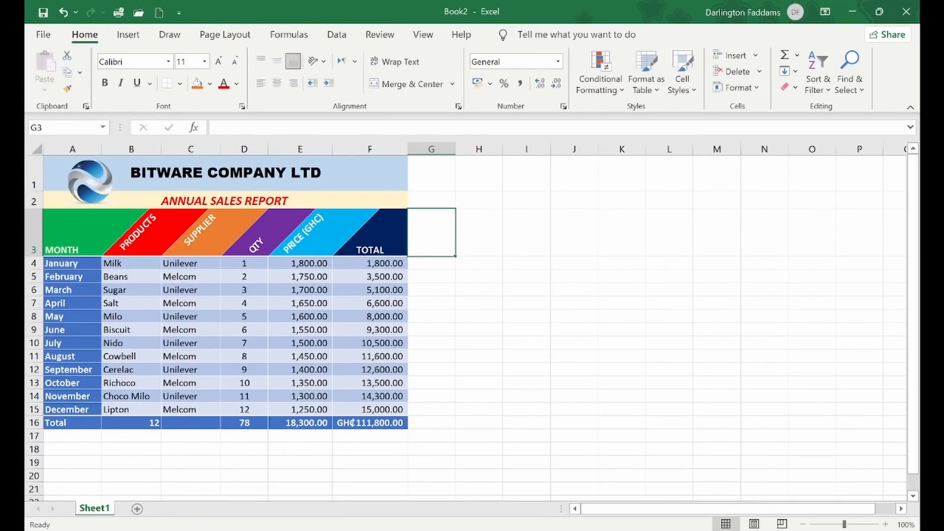
click(160, 530)
drag(341, 281, 143, 288)
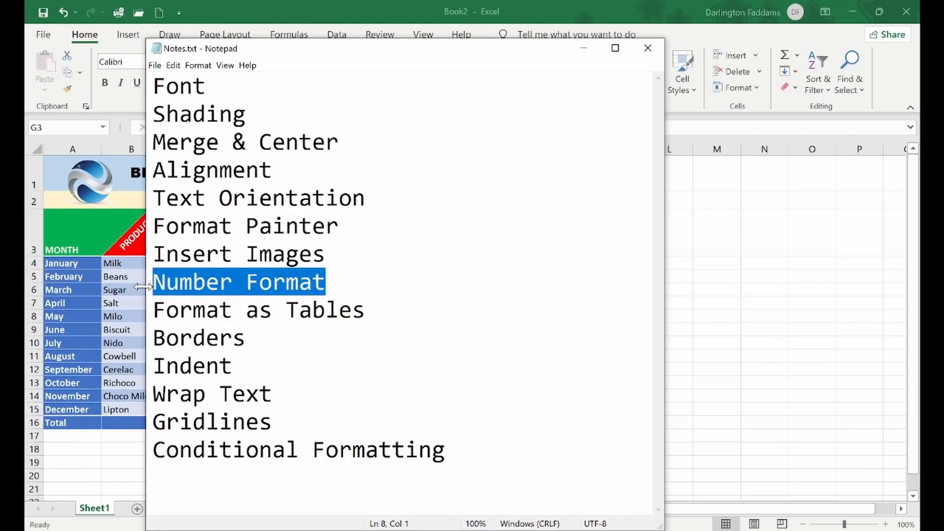
key(alt+Tab)
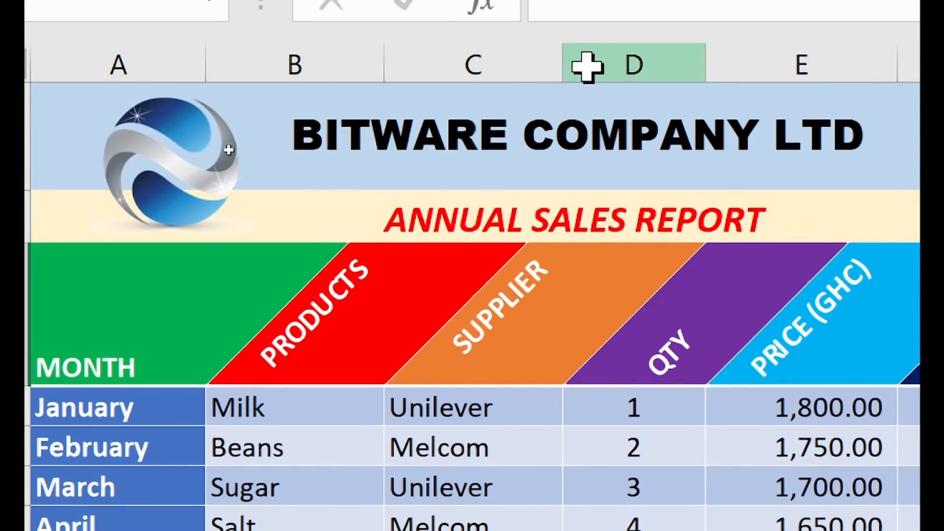
- Insert a column before QTY, name it SUPPLY DATE, and begin its first entry in the January row with Sep
click(588, 58)
right_click(590, 62)
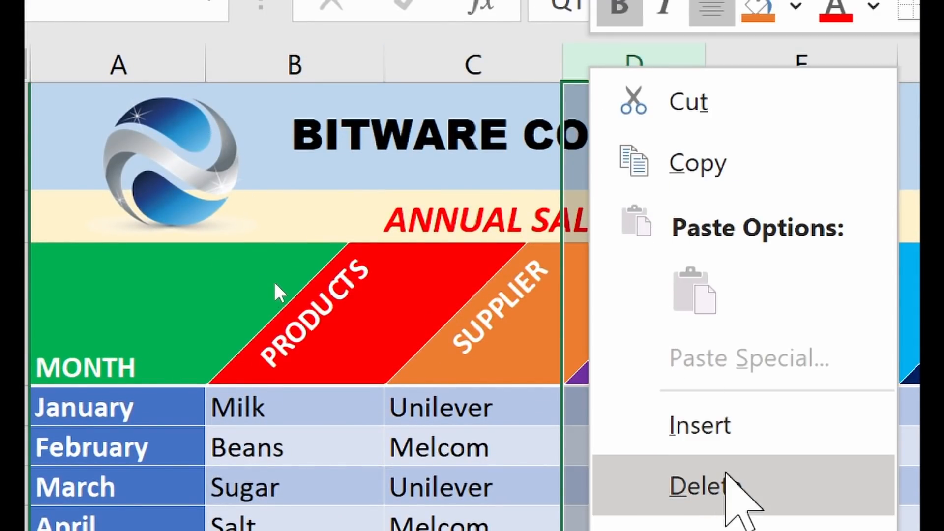
click(730, 429)
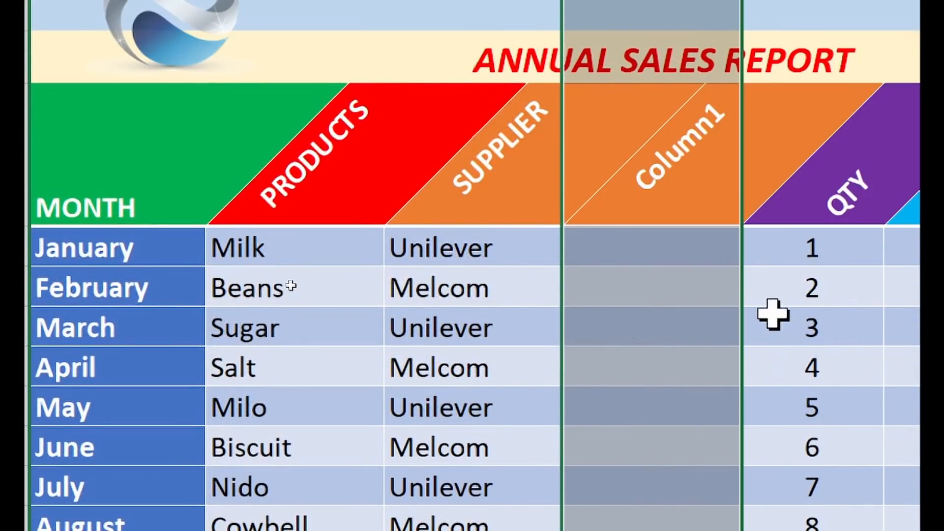
click(691, 176)
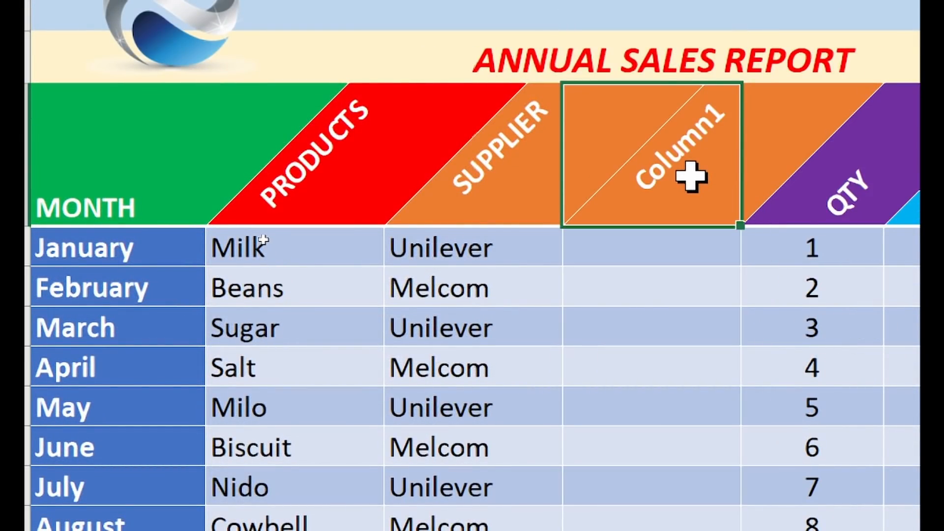
text(SUPPL)
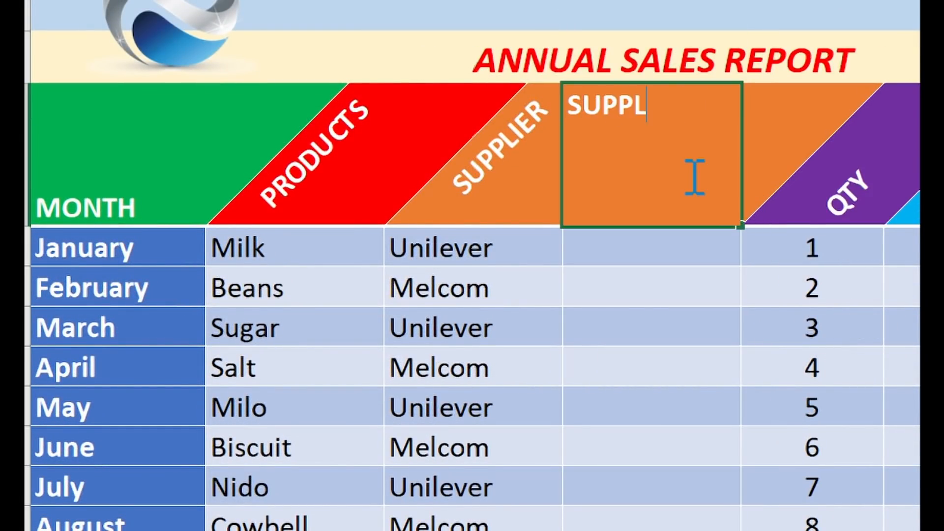
text(Y DATE)
key(Return)
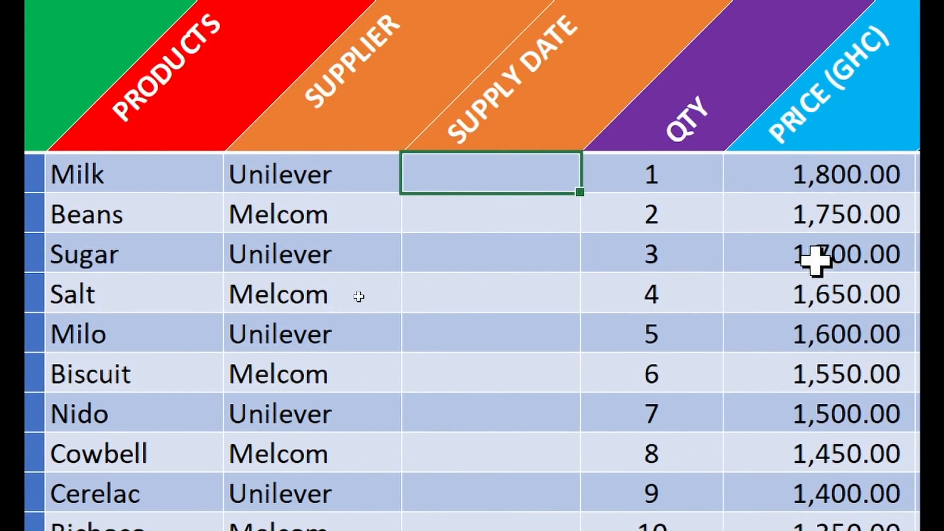
text(Sep)
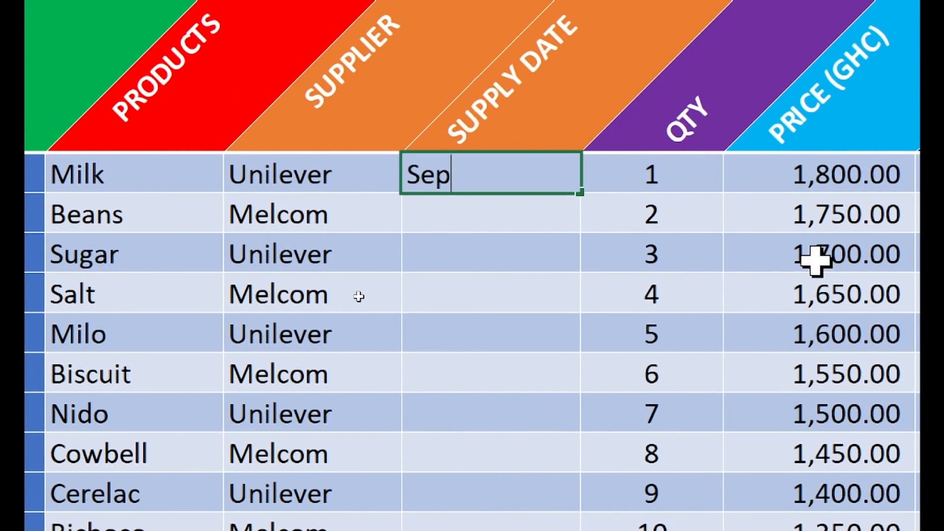
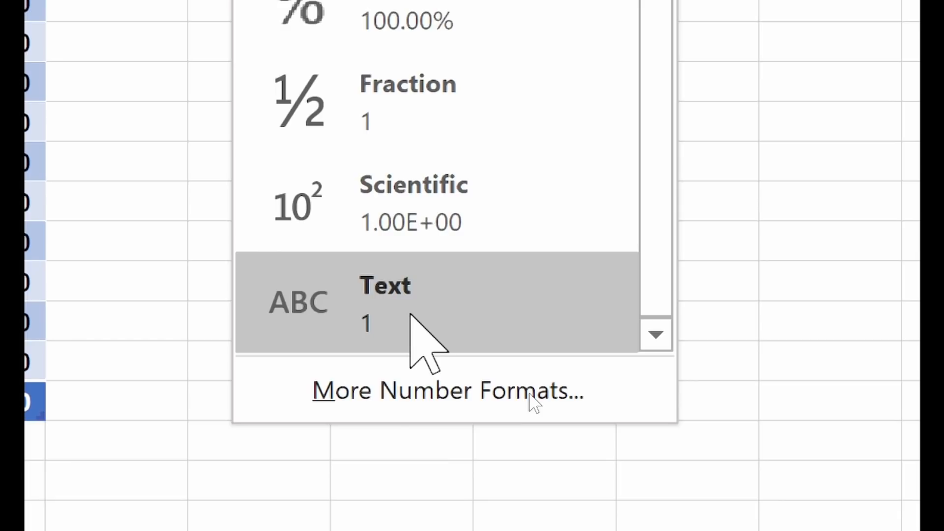
- Merge and center cells H2 through J2 beside the report table
click(412, 317)
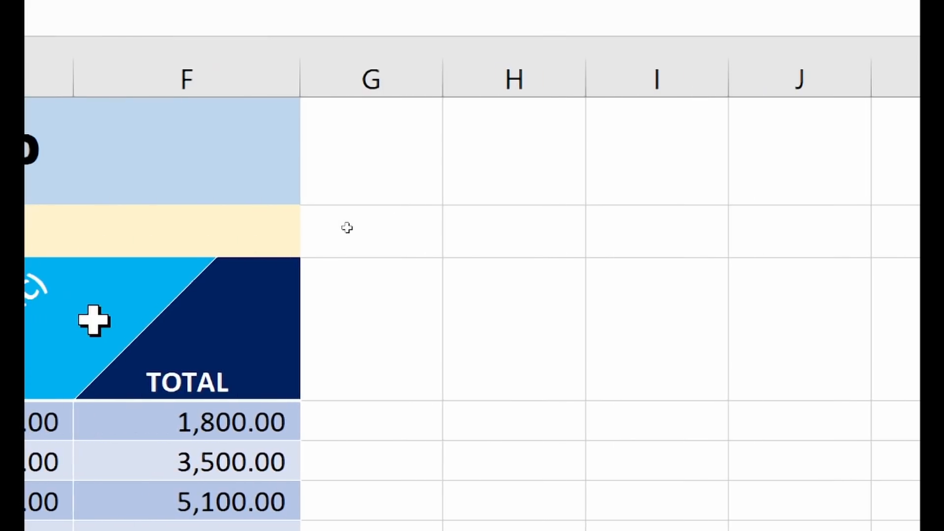
drag(518, 241, 805, 240)
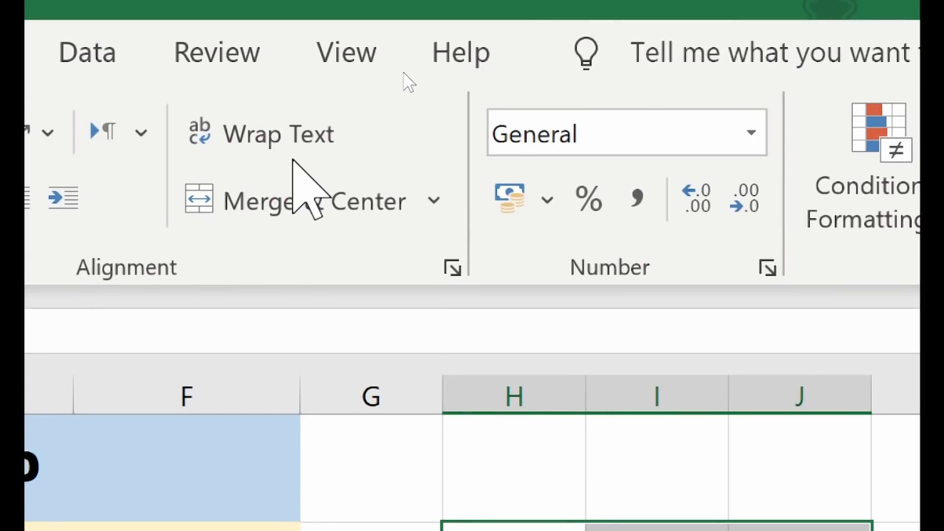
click(276, 124)
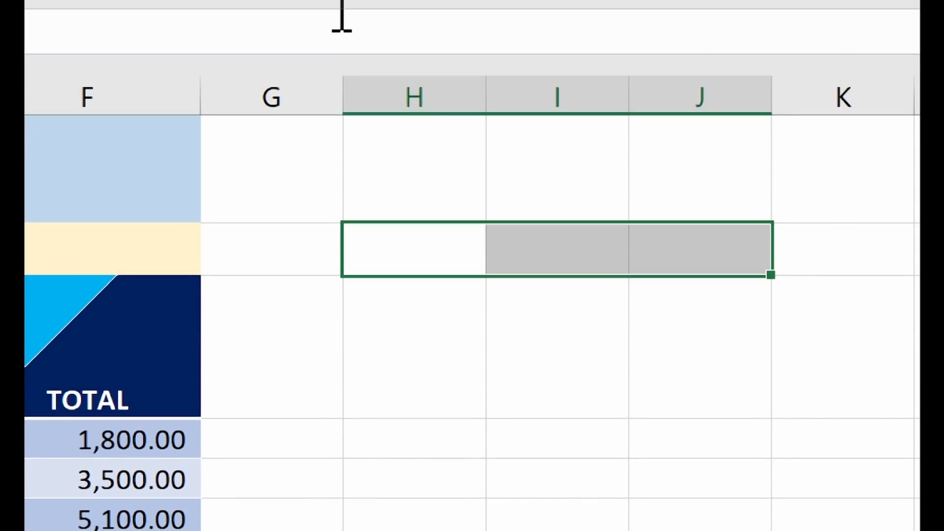
click(160, 61)
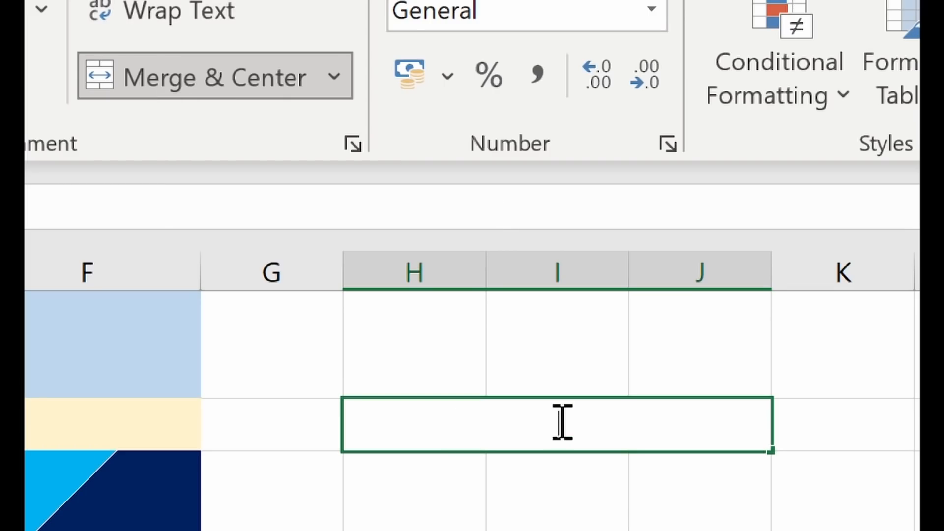
- Try entering SEPTEMBER 2021 in the merged cell H2:J2, clearing it and entering it a second time
text(sEPTEMBER 2021)
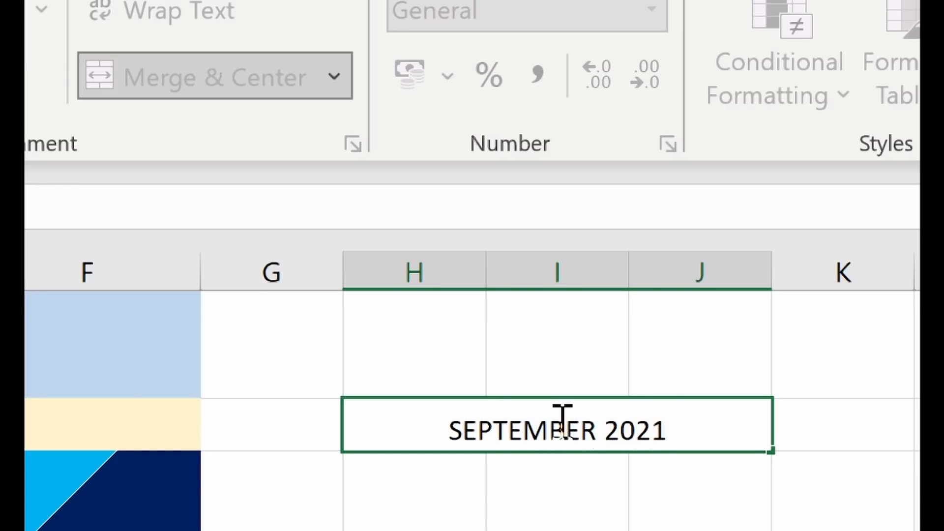
key(Return)
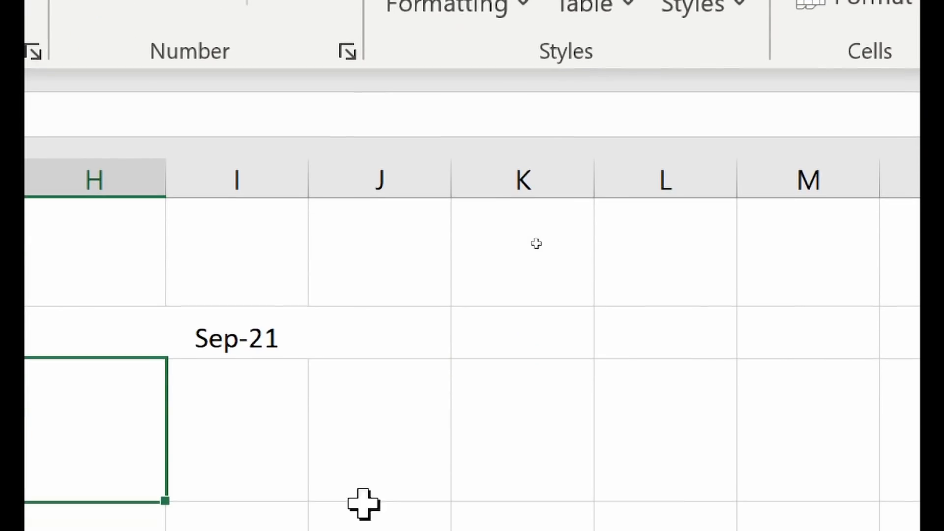
click(173, 350)
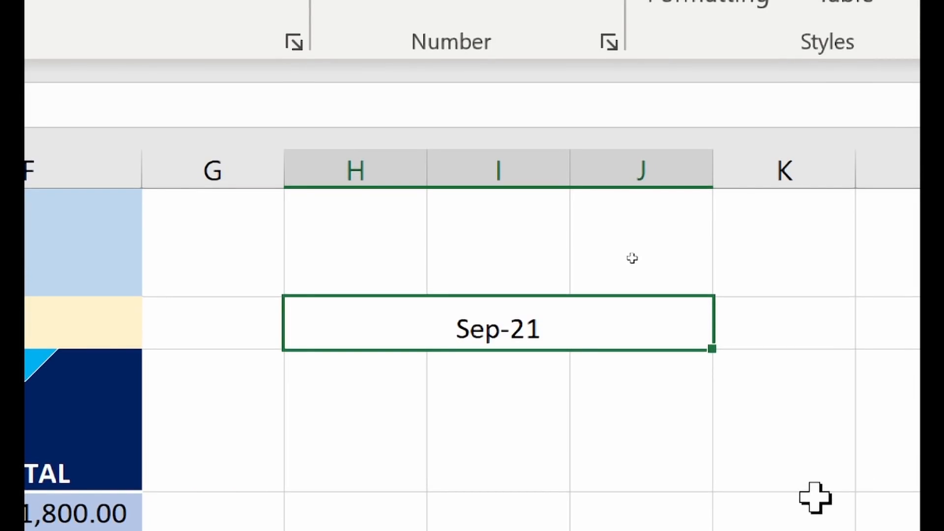
key(BackSpace)
text(SEPTEMBER 2021)
key(Return)
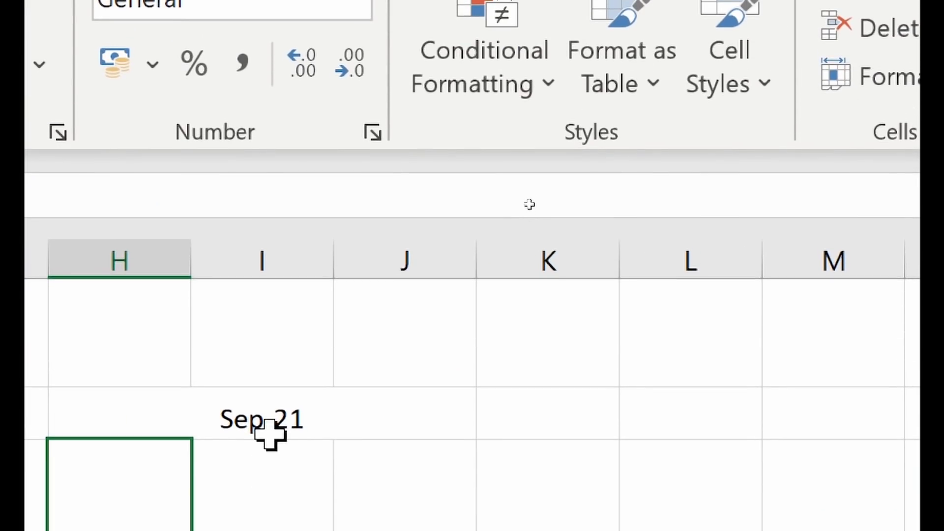
- Set the number format of merged cell H2:J2 to Text and re-enter SEPTEMBER 2021
click(271, 421)
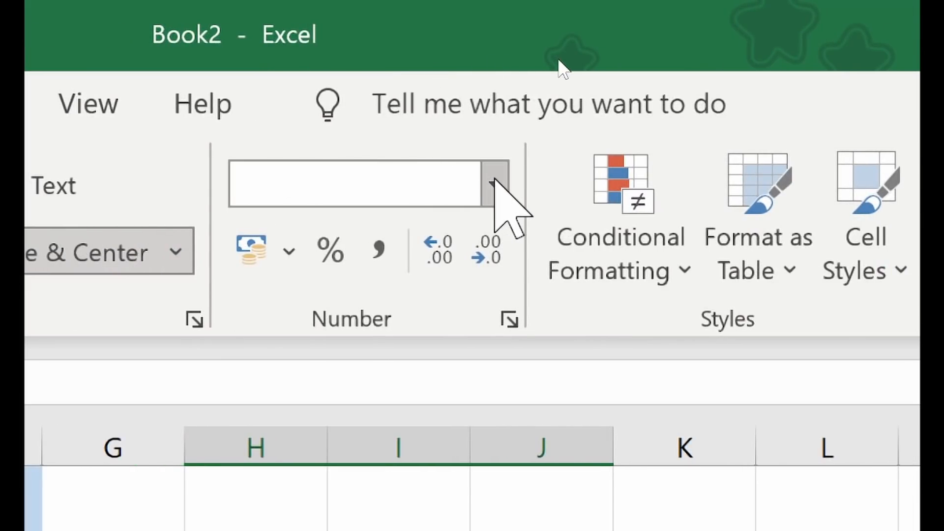
click(125, 183)
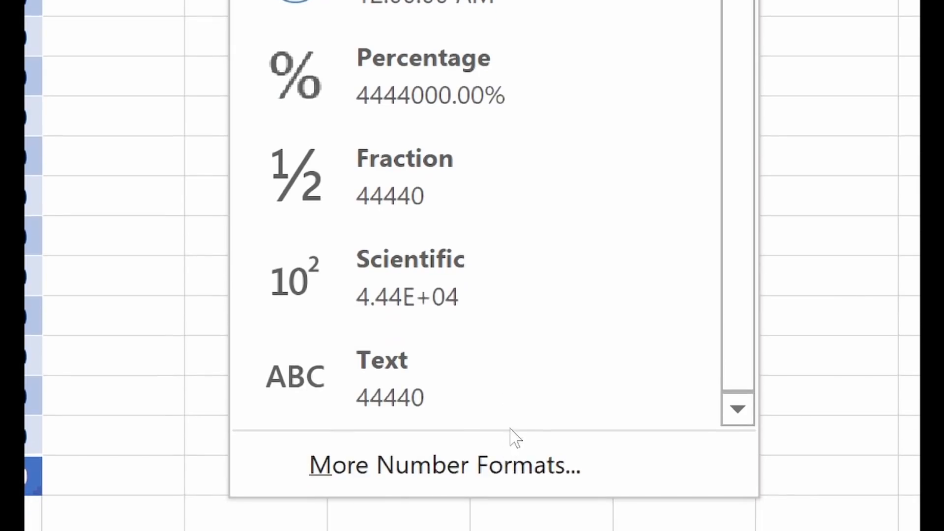
click(527, 393)
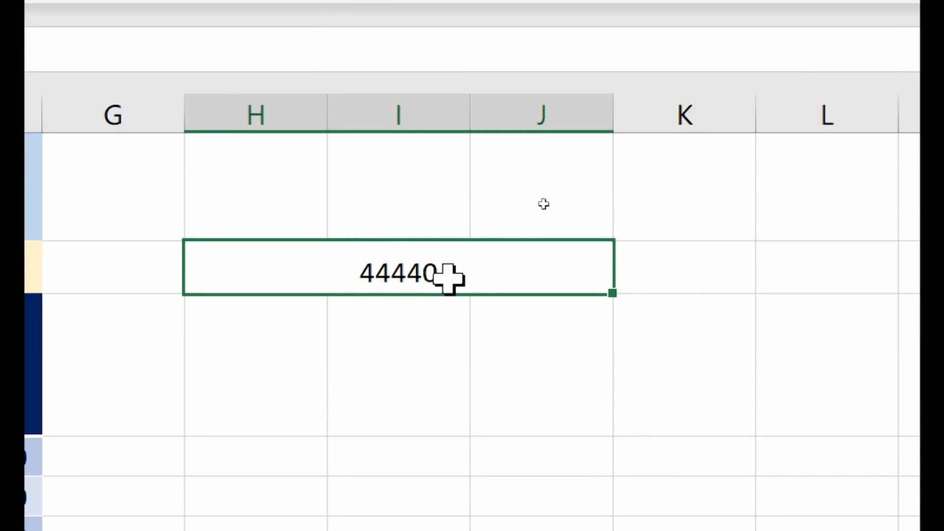
text(SE)
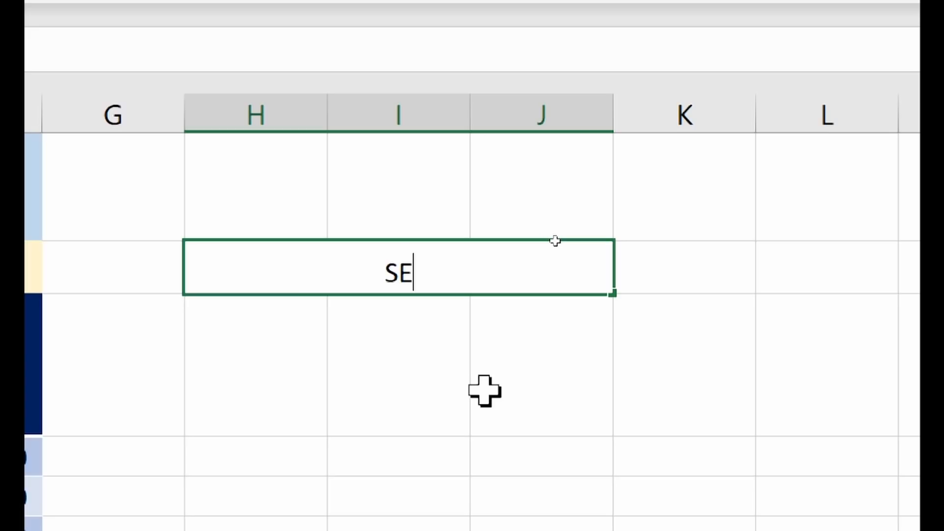
text(PTEMBER 2021)
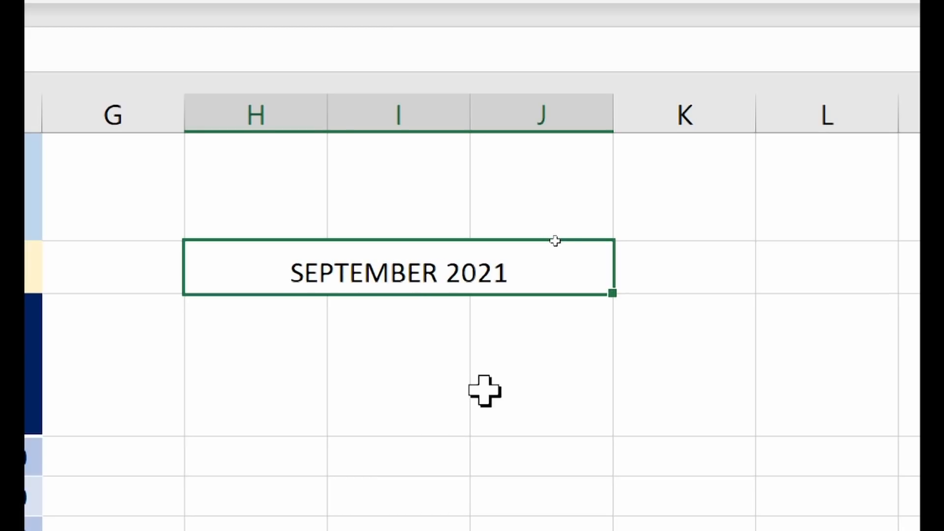
key(Return)
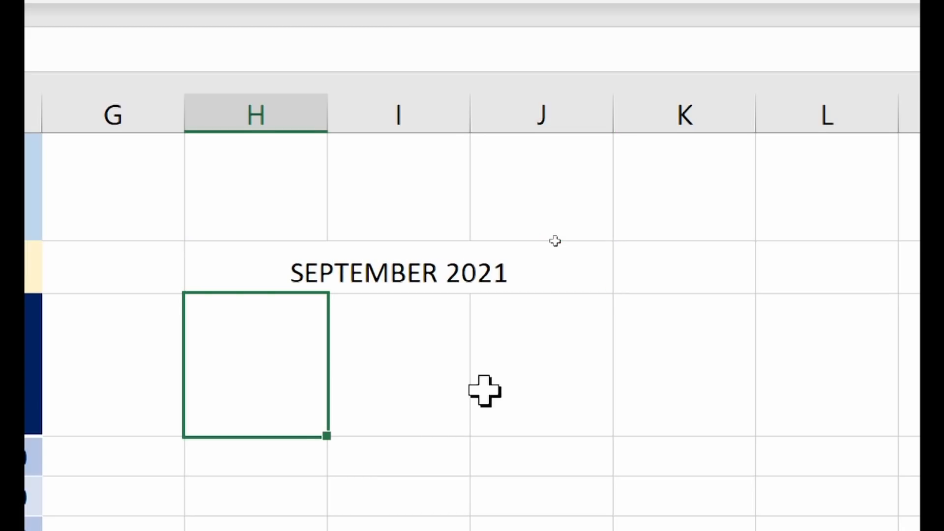
click(457, 233)
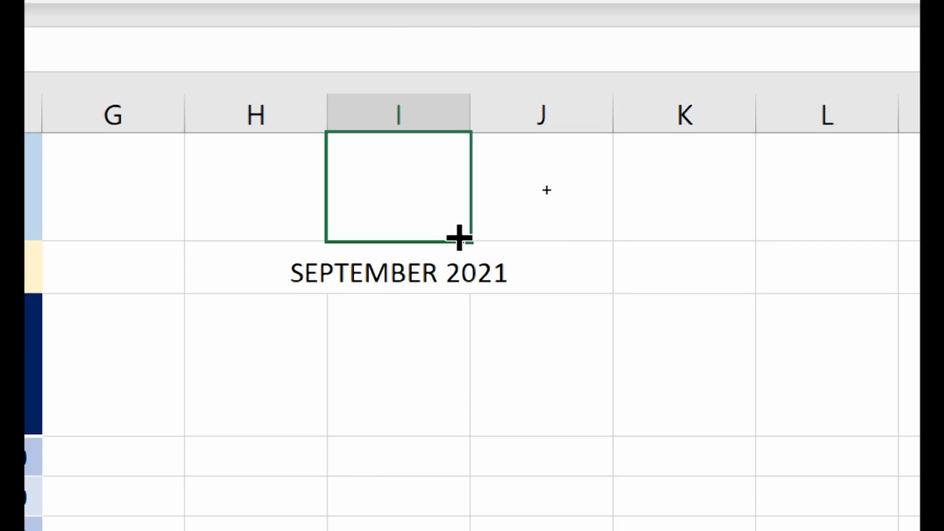
click(415, 268)
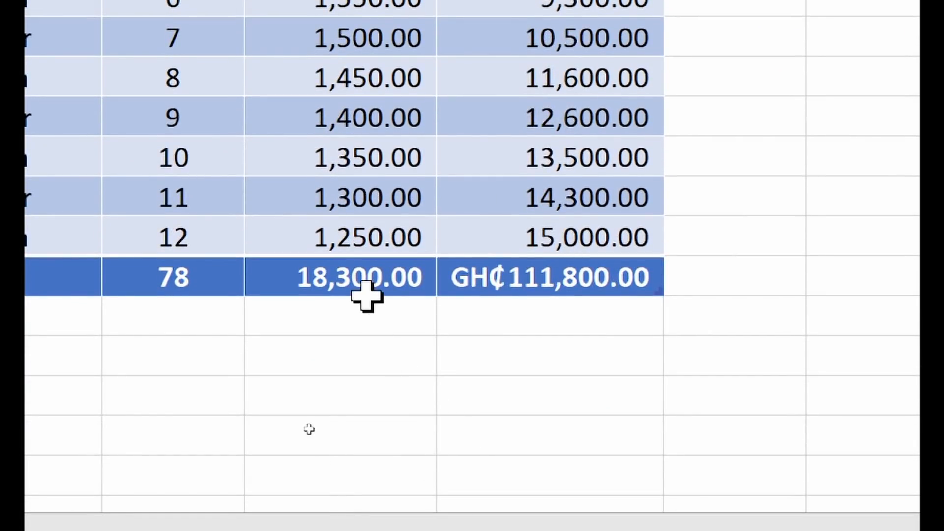
- Add one decimal place to the PRICE (GHC) total in row 16, remove two, and add one back
click(381, 279)
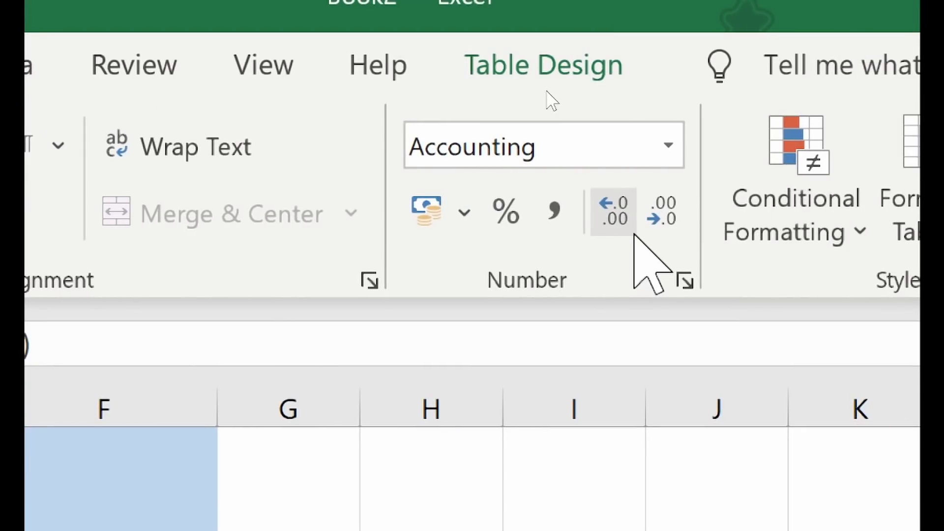
click(628, 233)
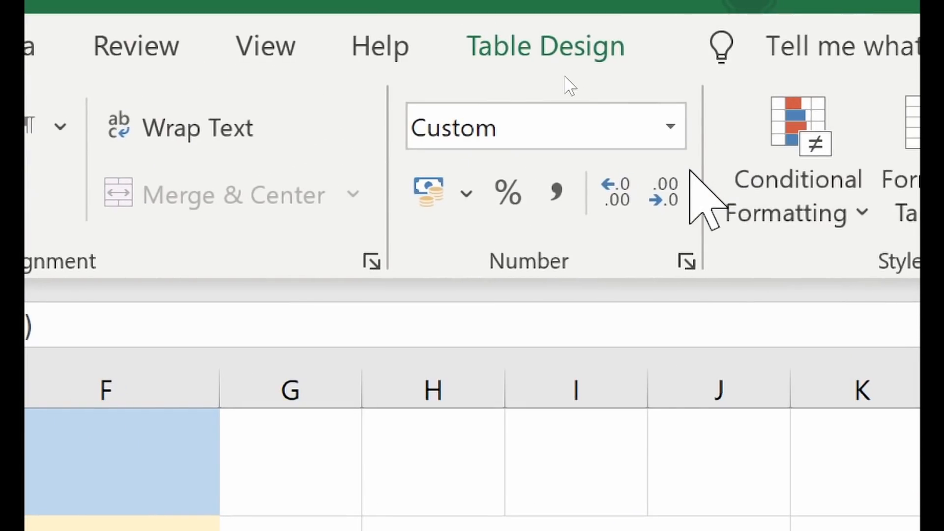
click(849, 113)
click(678, 189)
click(678, 190)
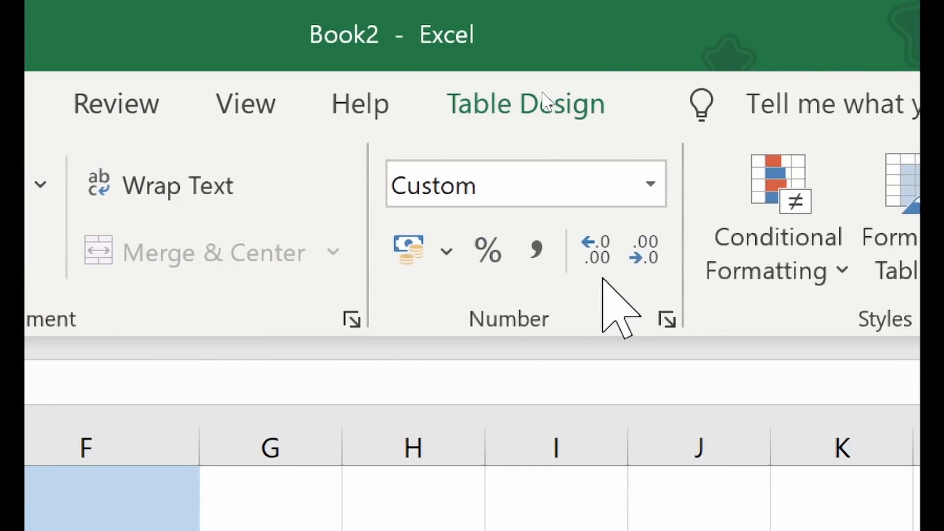
click(601, 271)
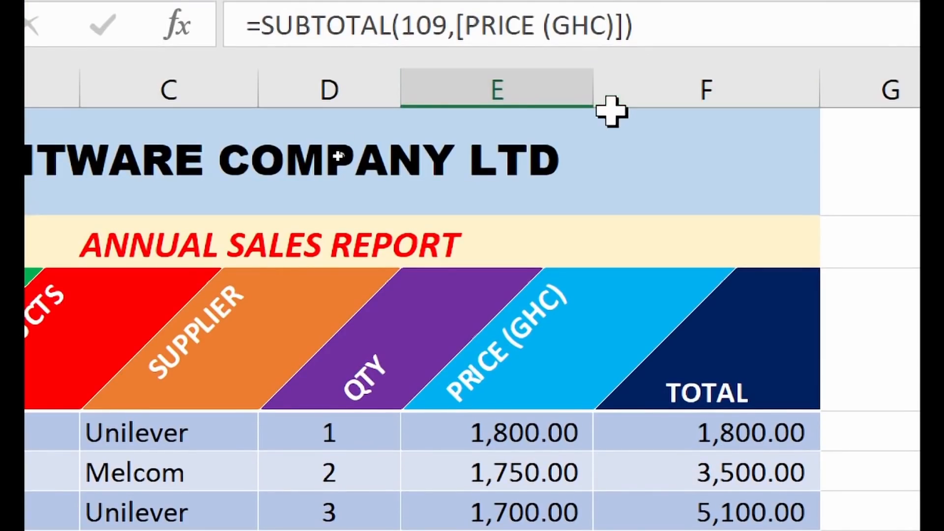
- Insert a column before TOTAL and name its header SALES PERC
click(634, 69)
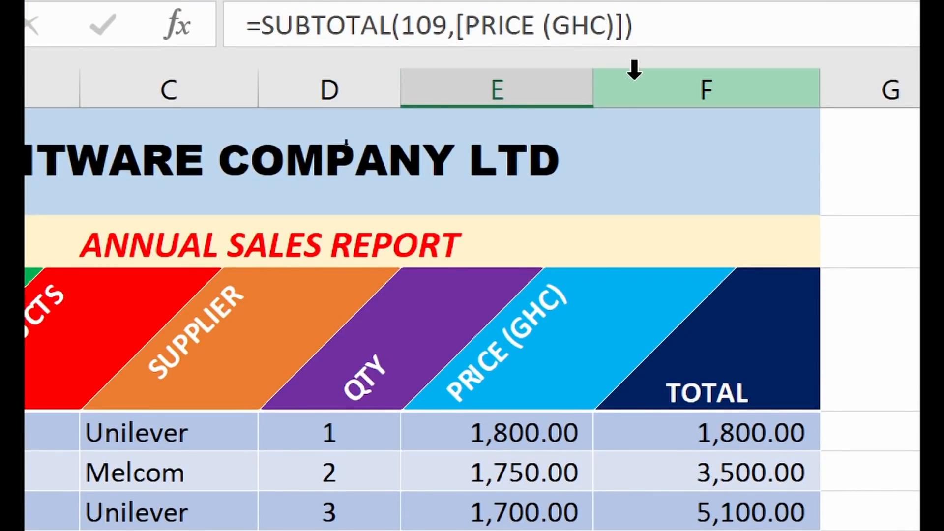
right_click(639, 68)
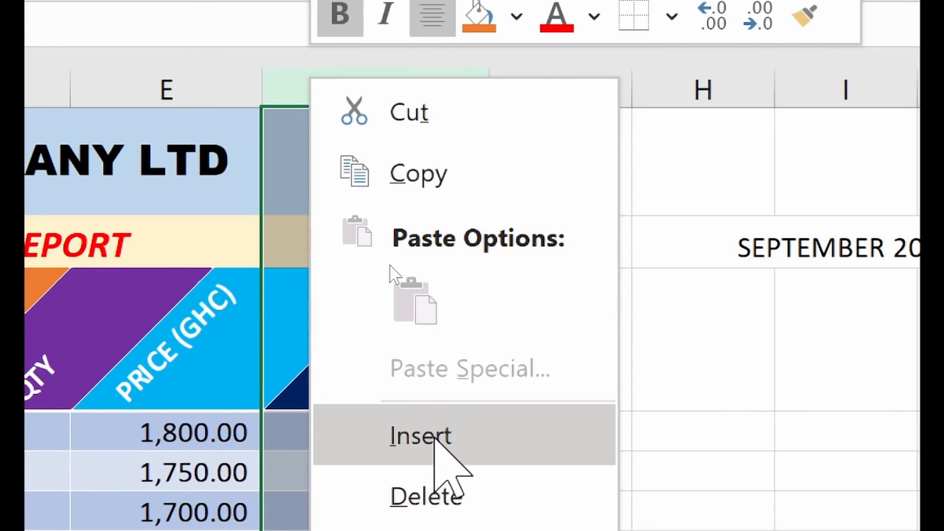
click(434, 437)
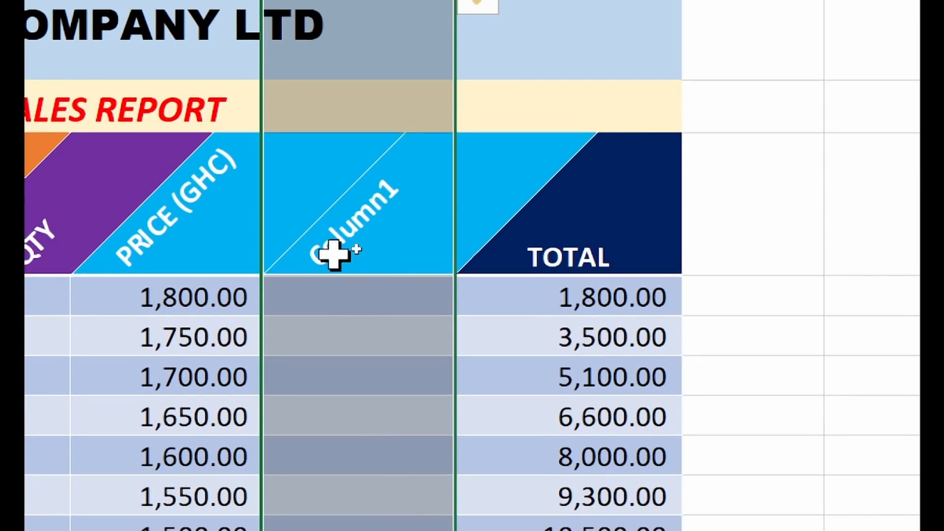
click(336, 335)
text(SALES PERC)
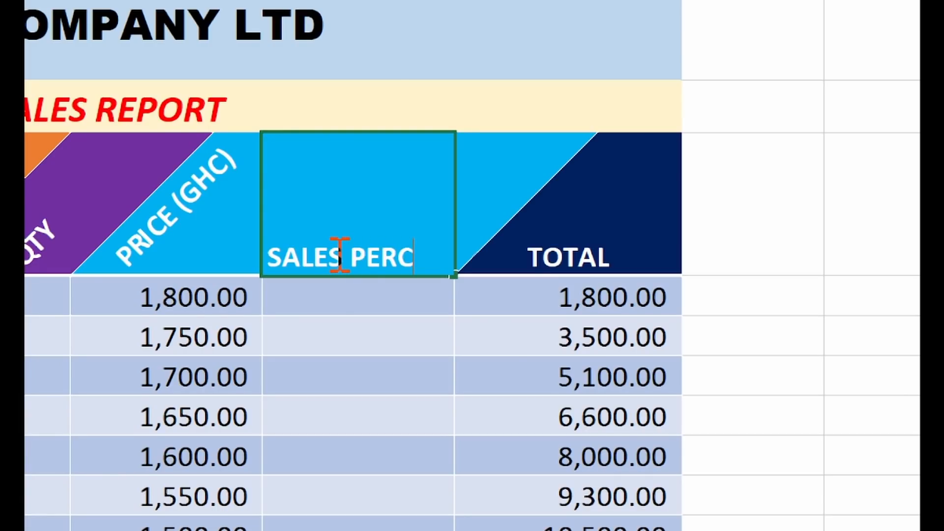
key(Return)
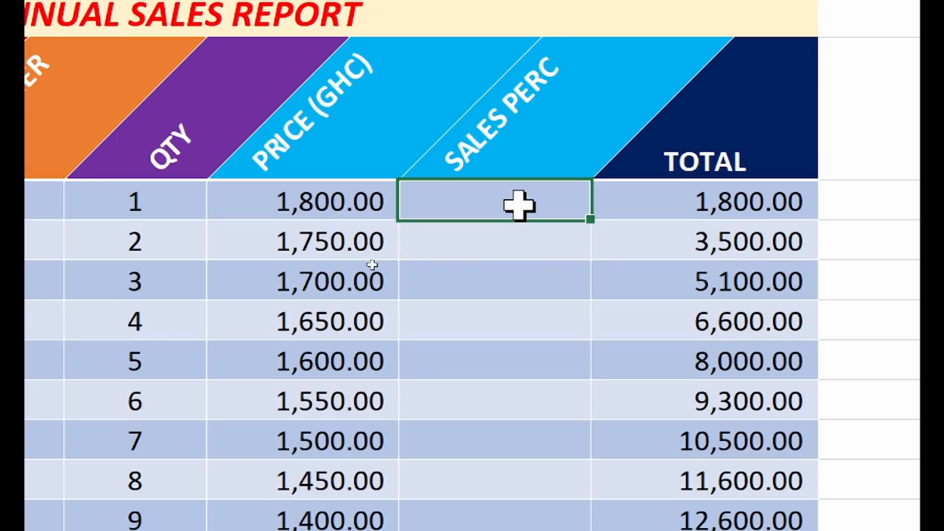
- Enter a formula in the first SALES PERC row dividing that row's TOTAL by the TOTAL column's grand total
click(743, 196)
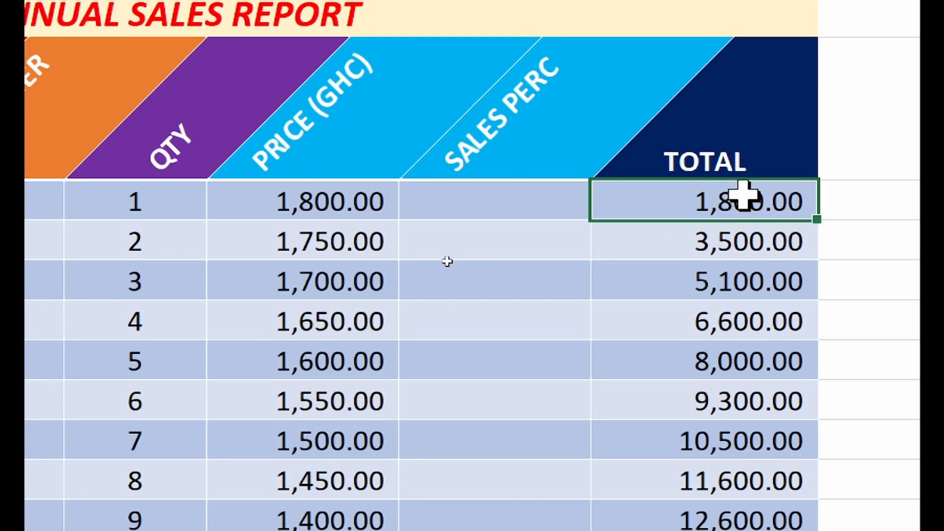
scroll(737, 295, down, 2)
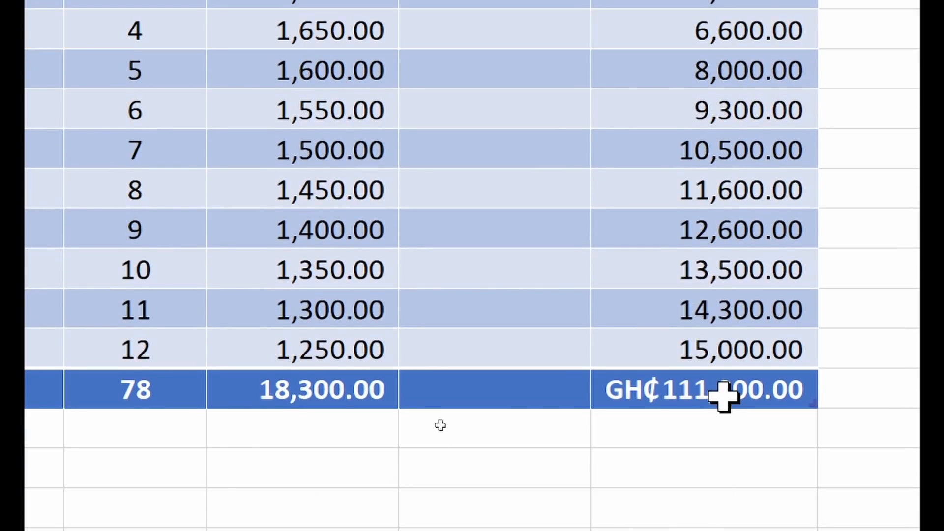
scroll(725, 396, up, 3)
click(482, 201)
text(=)
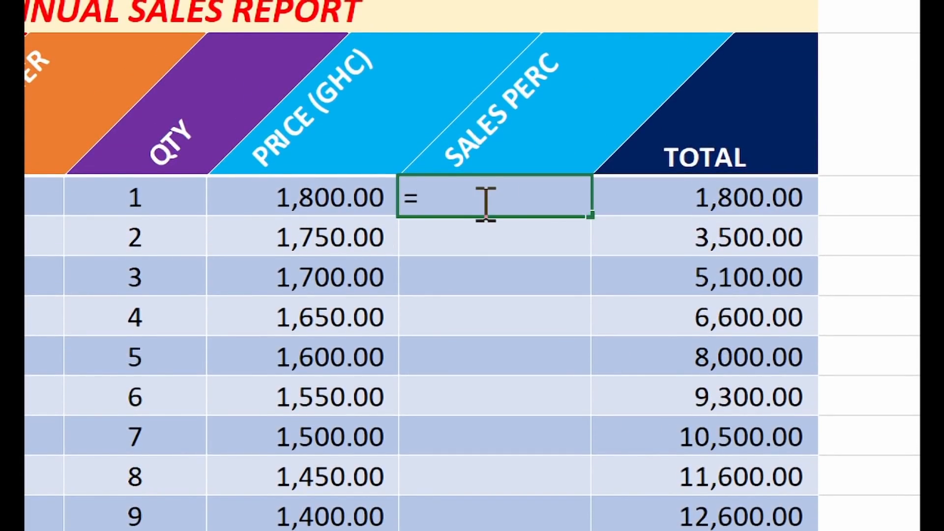
click(719, 194)
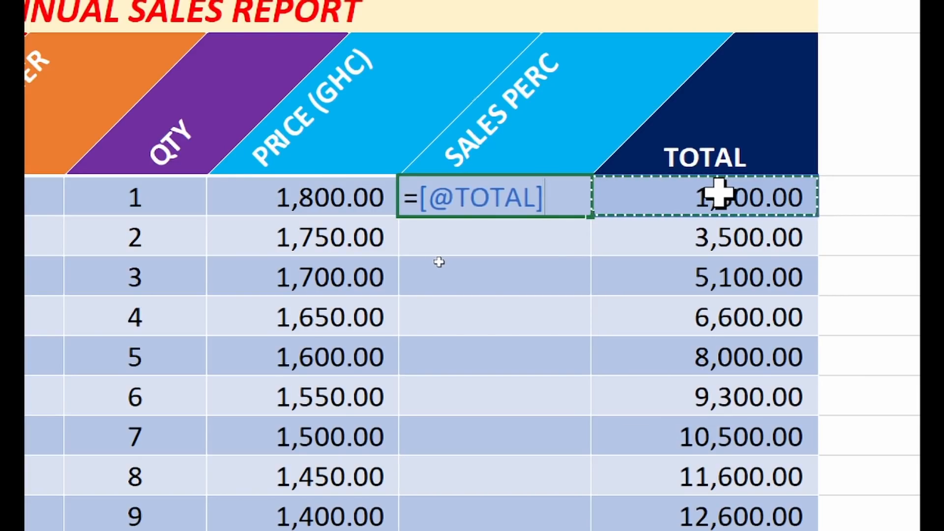
text(/)
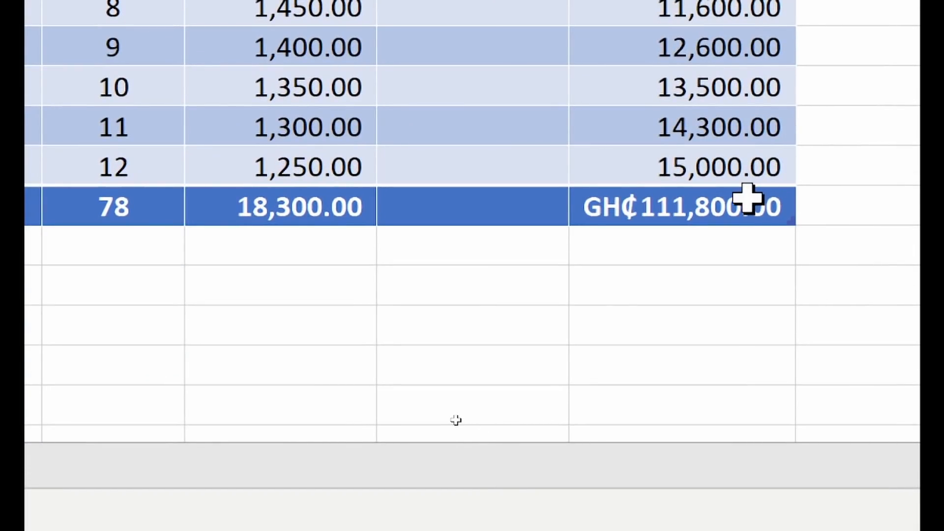
click(746, 198)
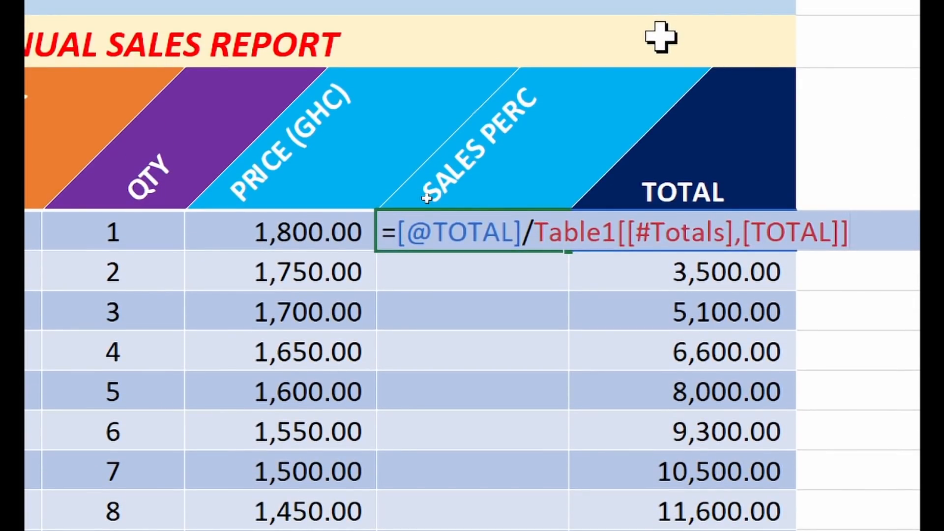
key(Return)
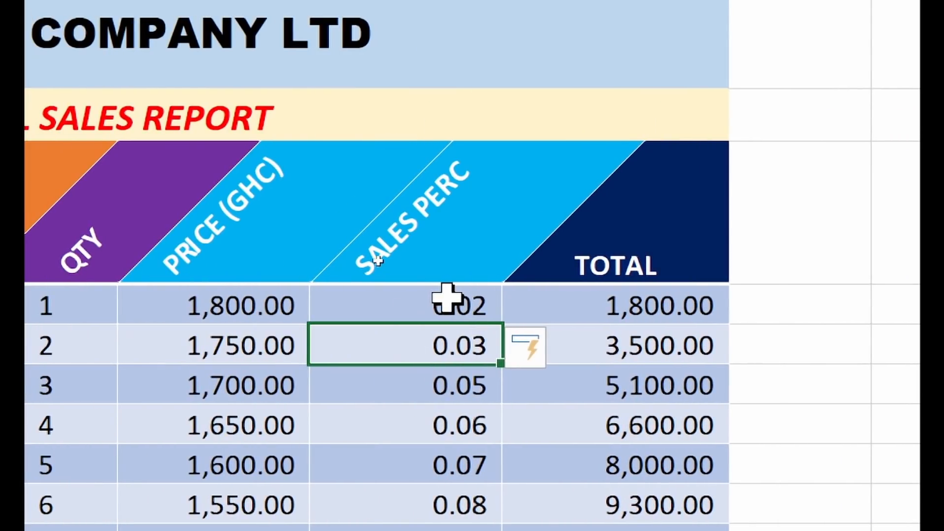
- Apply the percent style without decimals to F4 and the Percentage number format to the rest of the SALES PERC column, F5:F15
click(396, 298)
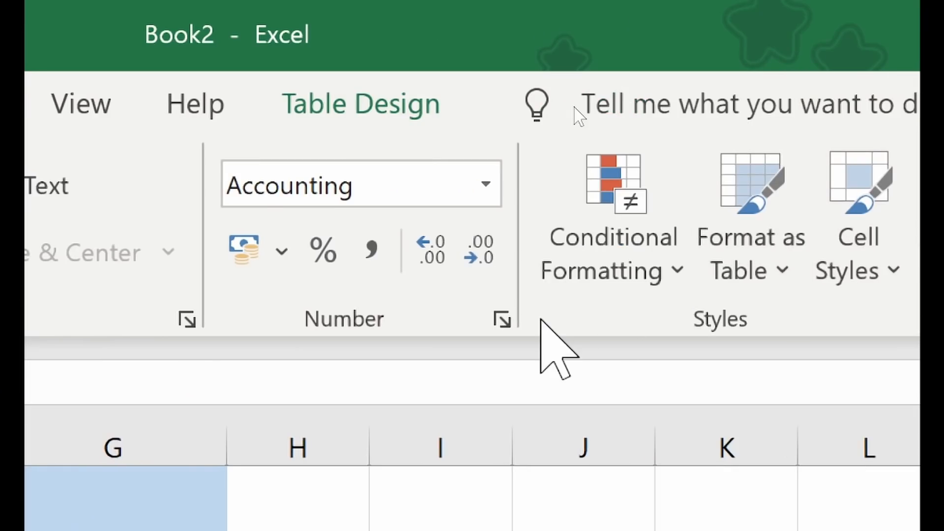
click(325, 251)
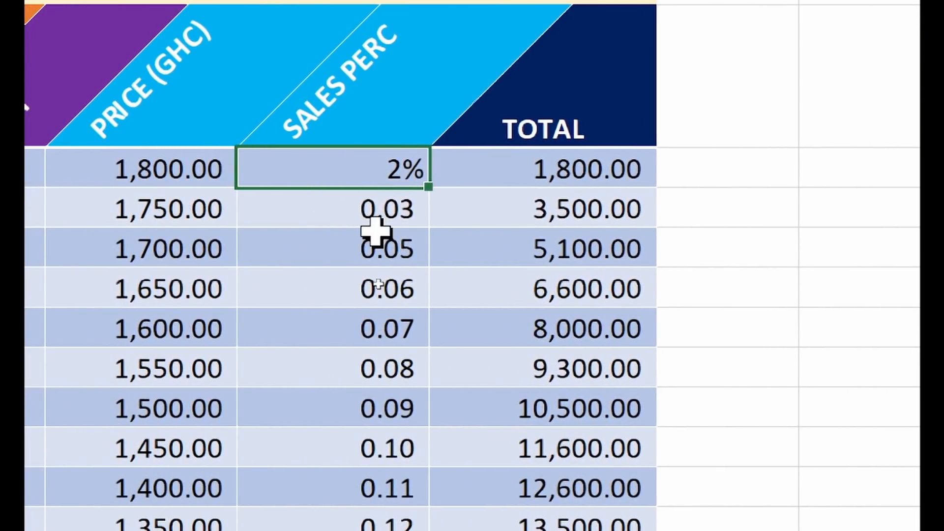
drag(378, 220, 370, 455)
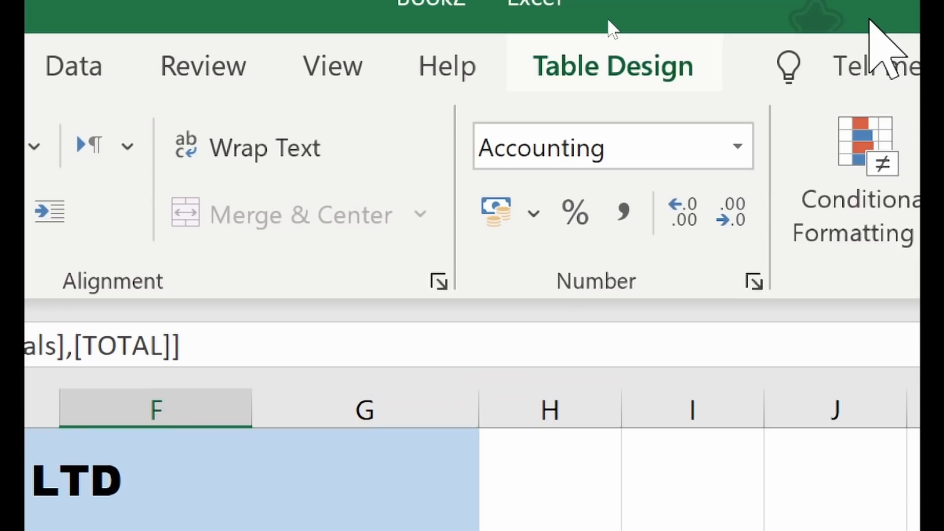
click(684, 146)
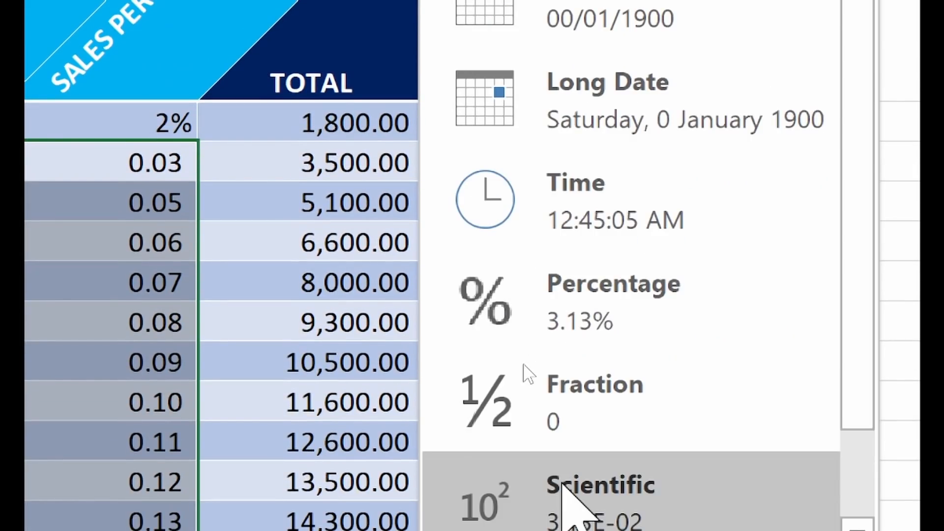
click(530, 509)
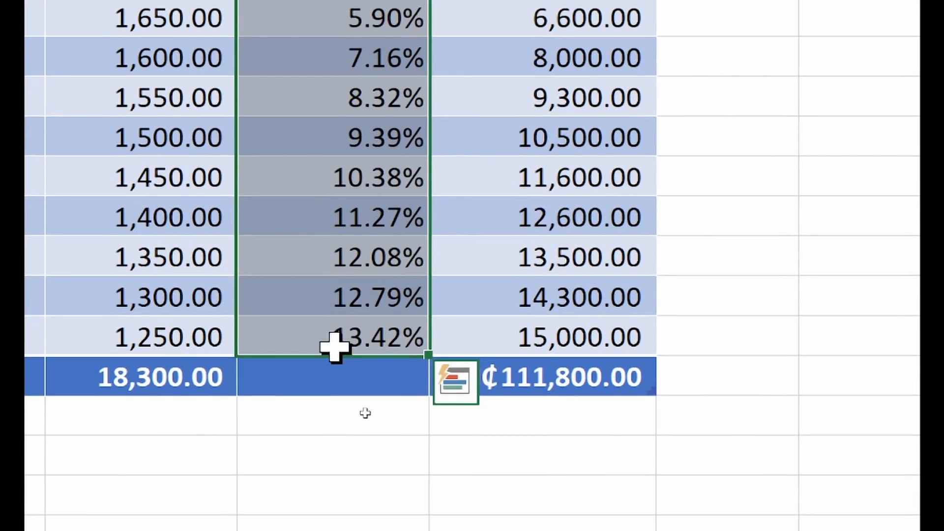
- Add a Sum for the SALES PERC column in the table's Total row
click(334, 347)
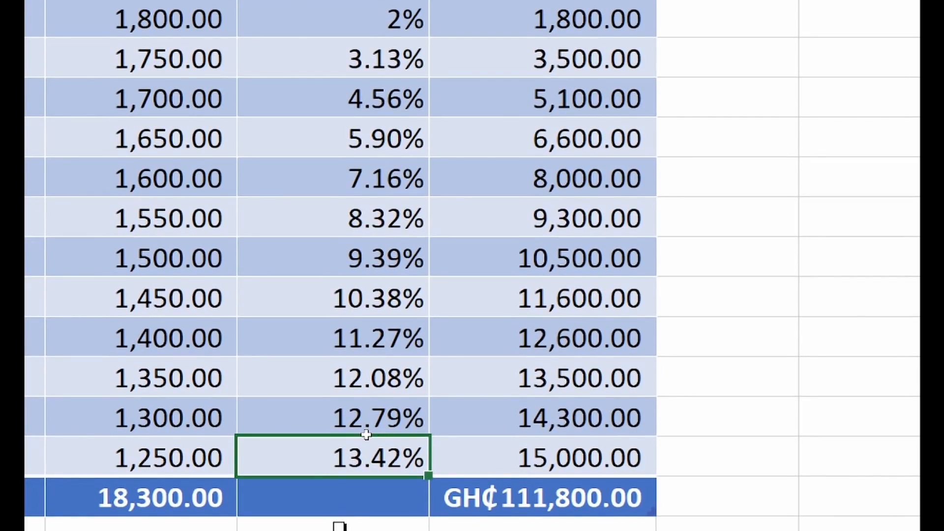
click(351, 509)
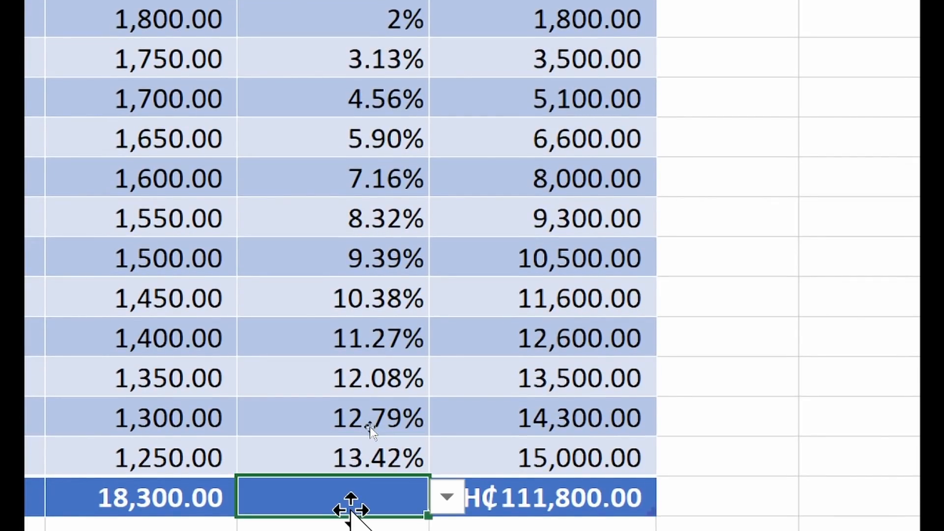
double_click(351, 509)
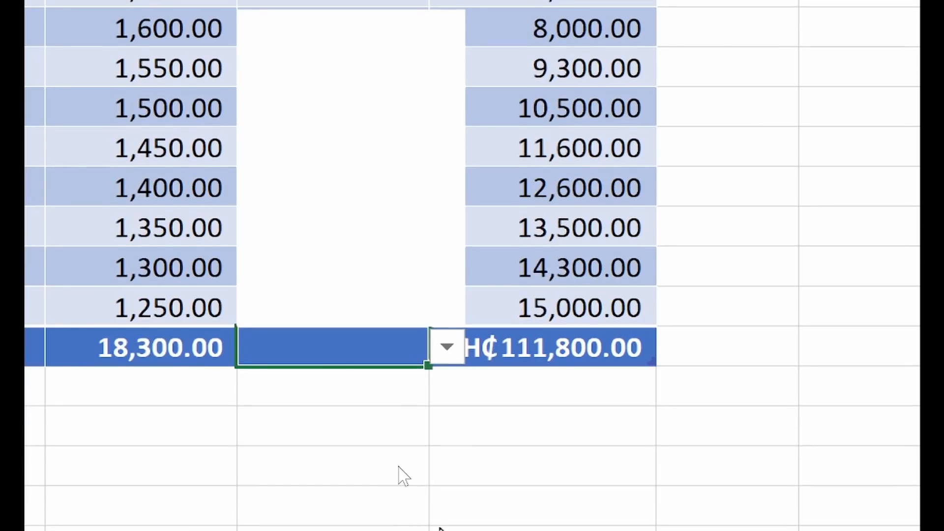
click(358, 187)
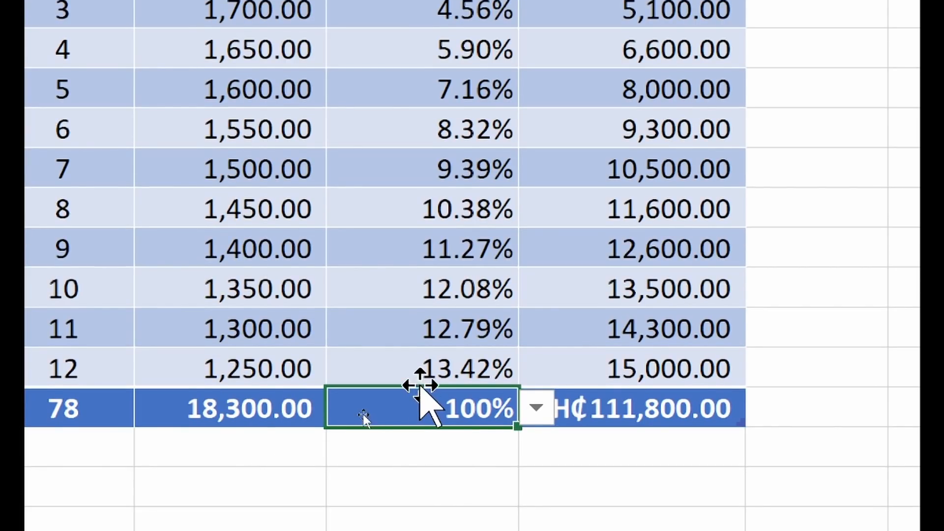
scroll(362, 312, up, 1)
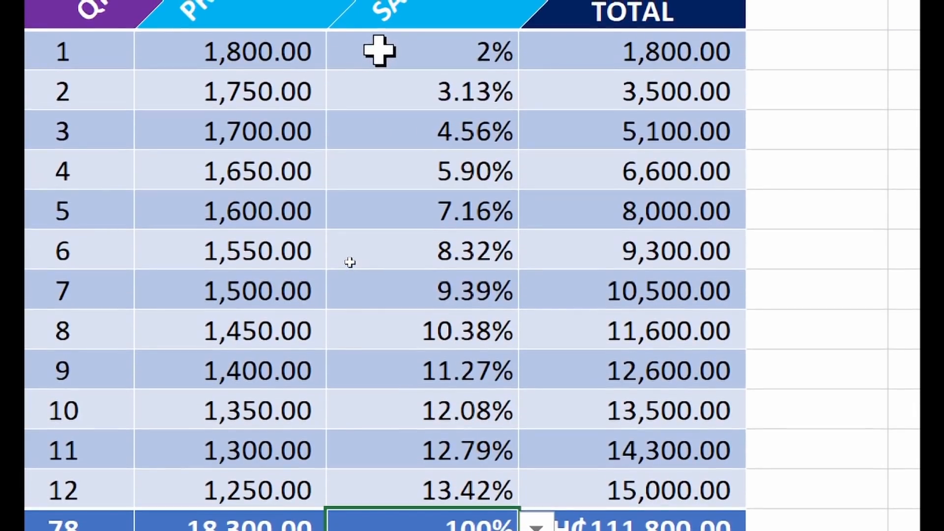
scroll(349, 262, up, 1)
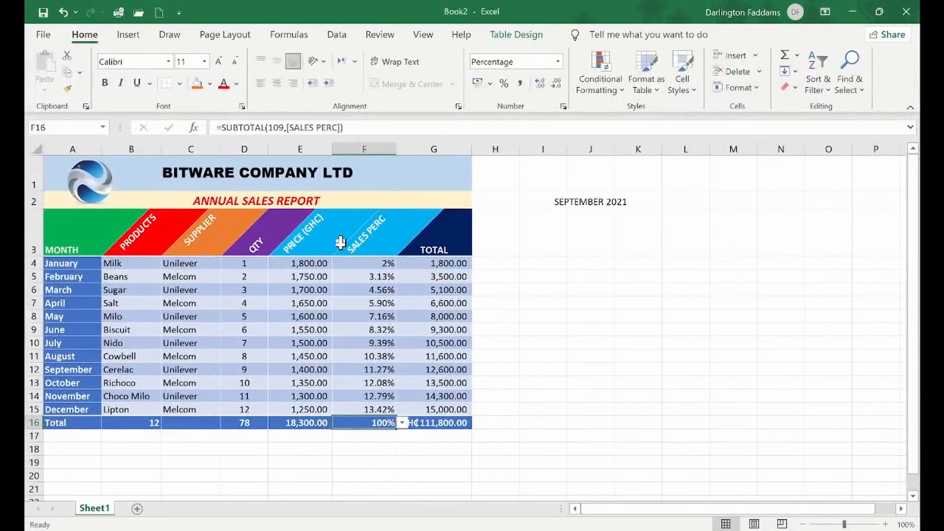
click(579, 394)
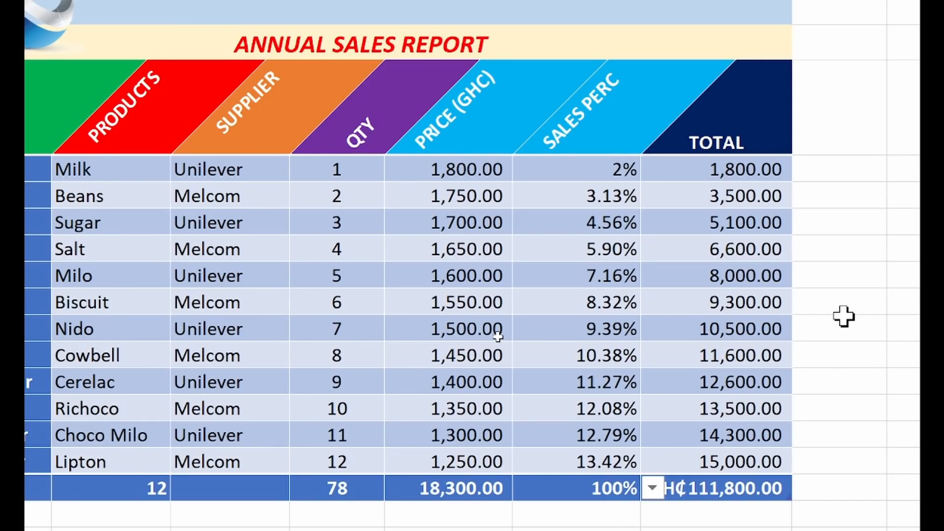
scroll(844, 316, right, 3)
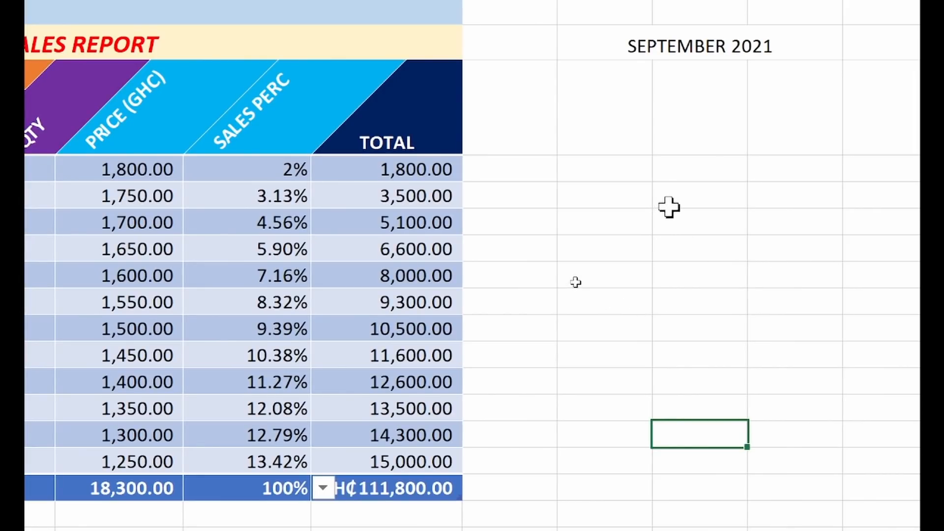
click(670, 206)
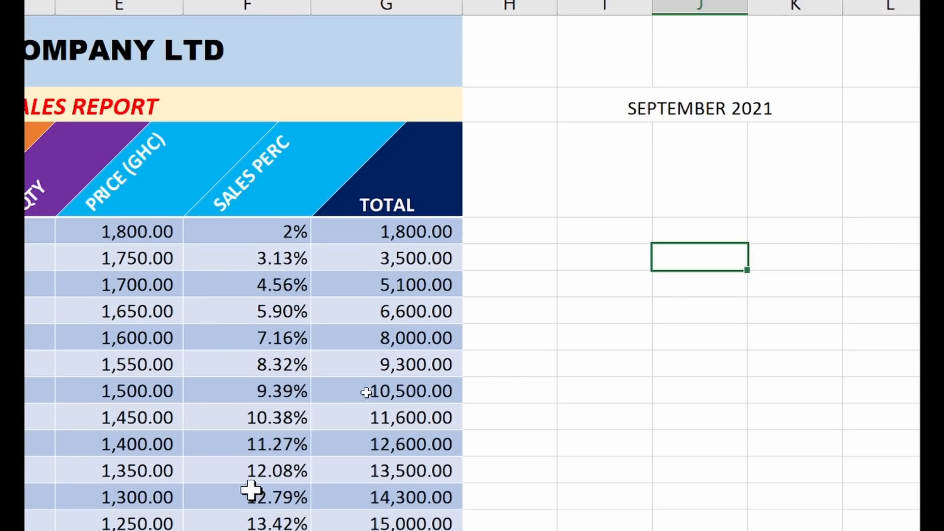
- Enter 5 in cell I7 and 20 in cell J7 as sample values beside the table
click(613, 317)
text(5)
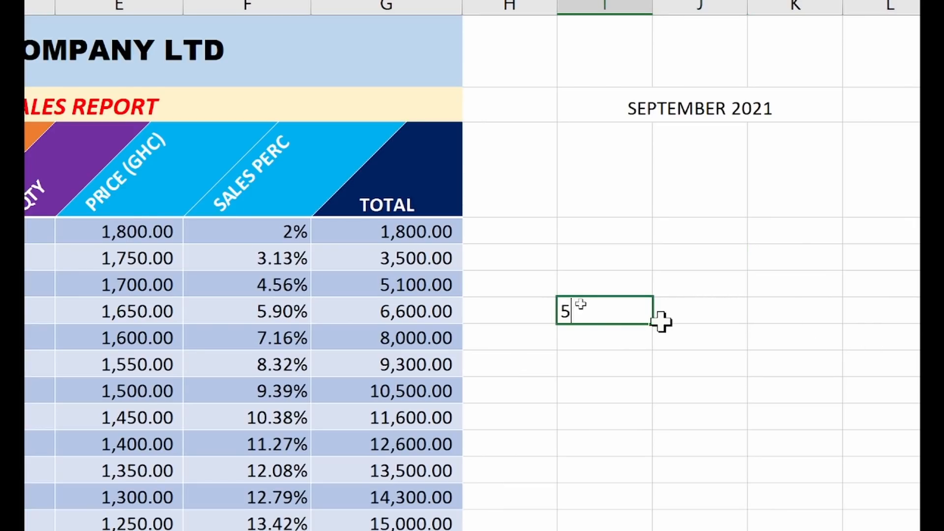
click(691, 305)
text(20)
- Enter the formula =I7/J7 in cell K7 and apply the percent style to it
click(691, 306)
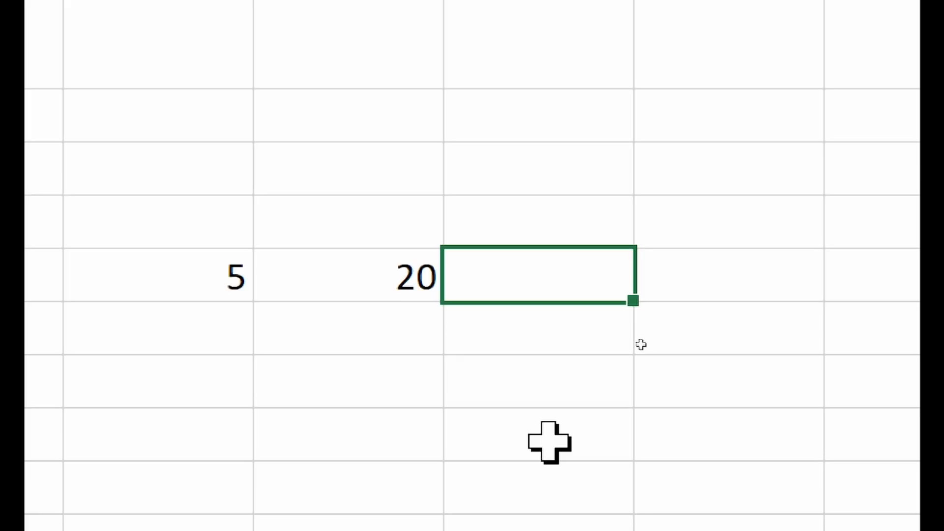
text(=)
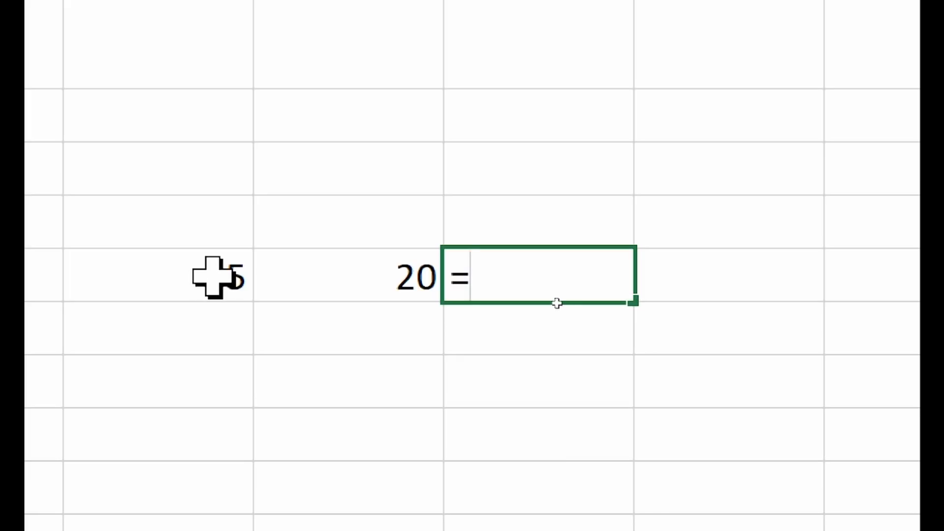
click(214, 275)
text(/)
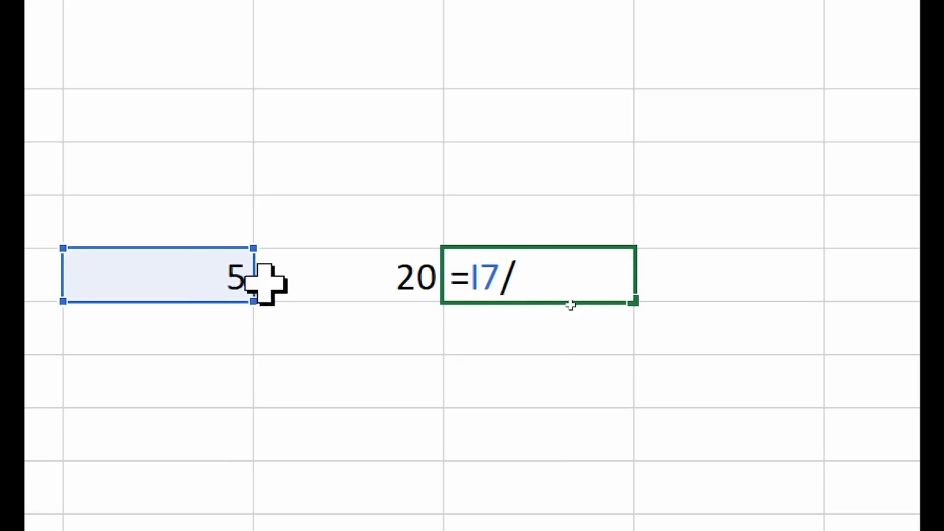
click(317, 257)
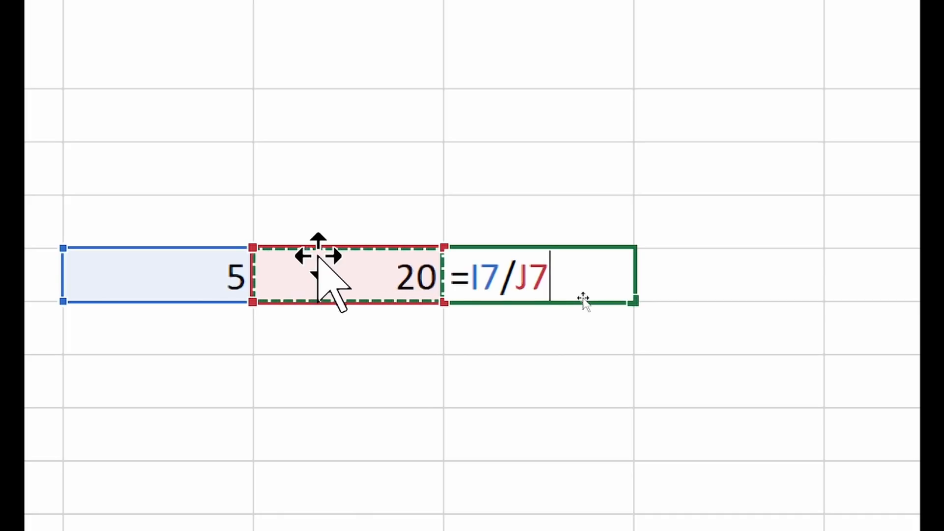
key(ctrl+Return)
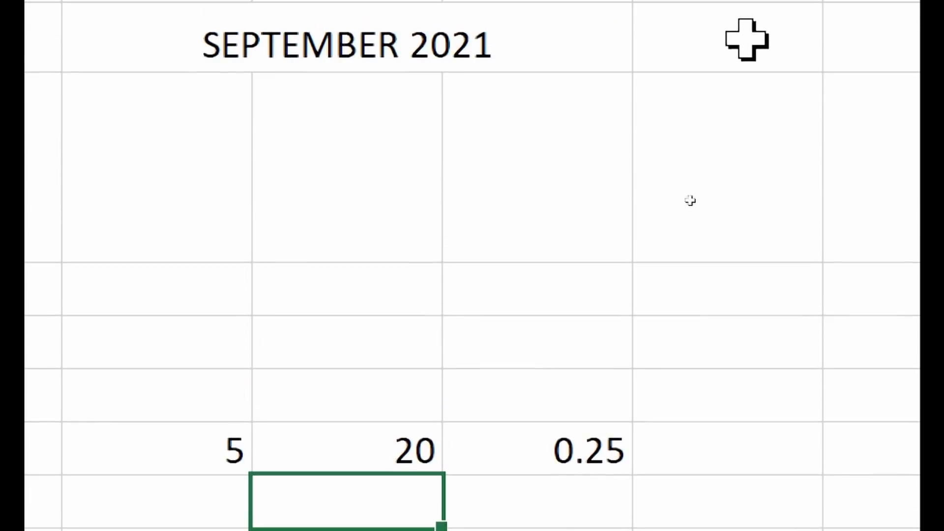
click(581, 301)
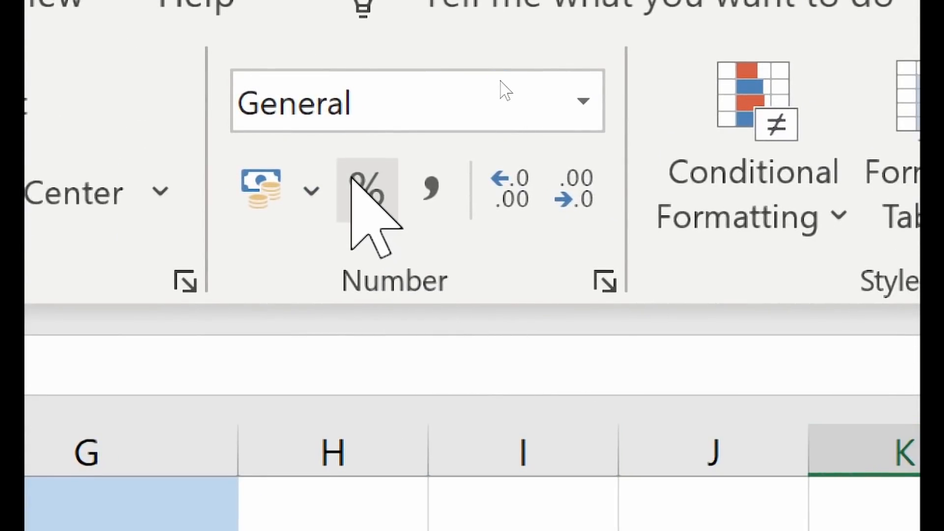
click(351, 178)
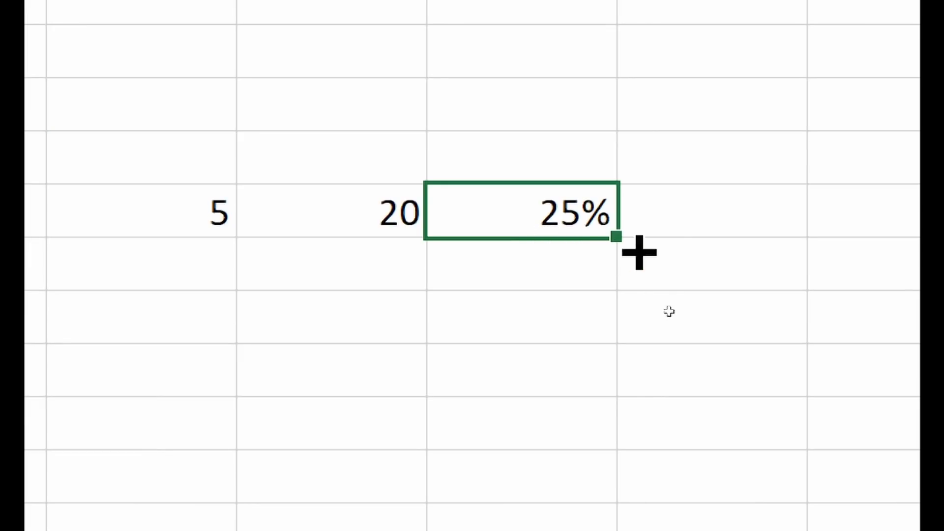
- Enter the formula =I7/J7*100 in cell K8
click(522, 270)
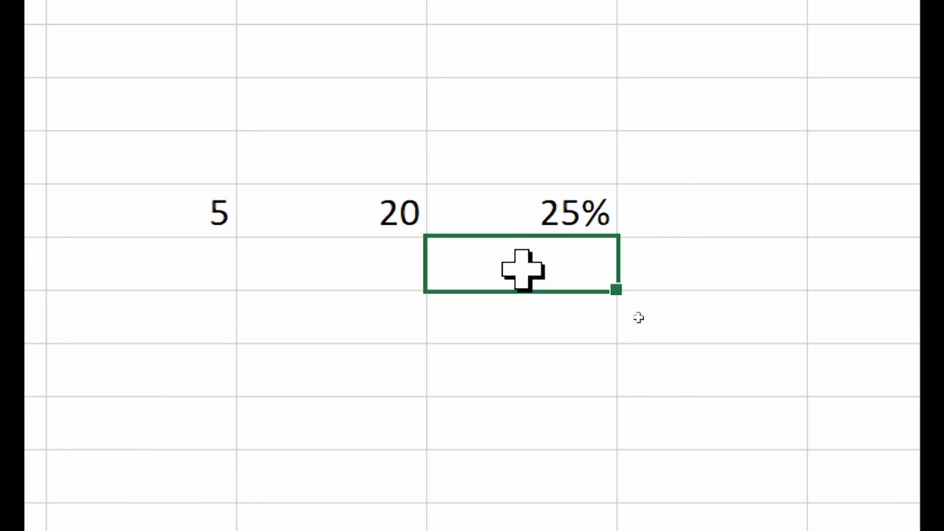
double_click(522, 270)
text(=)
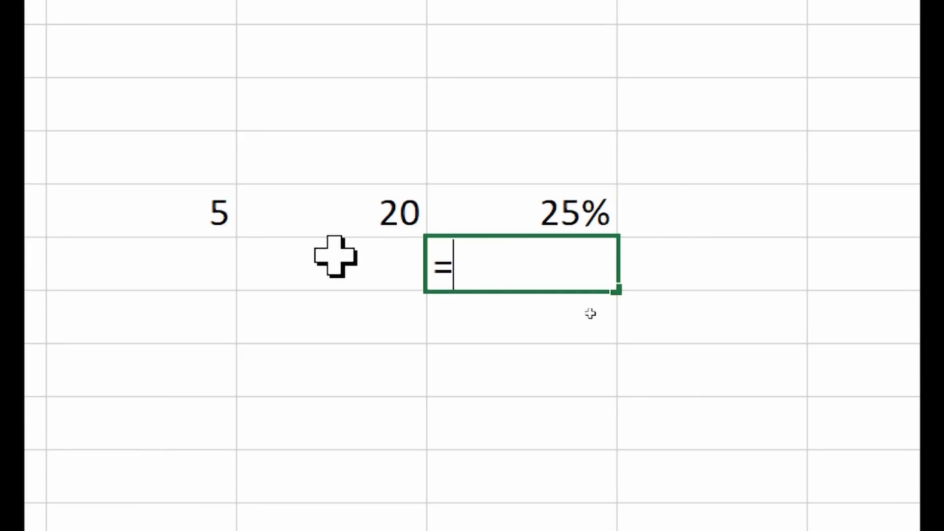
click(186, 197)
text(/)
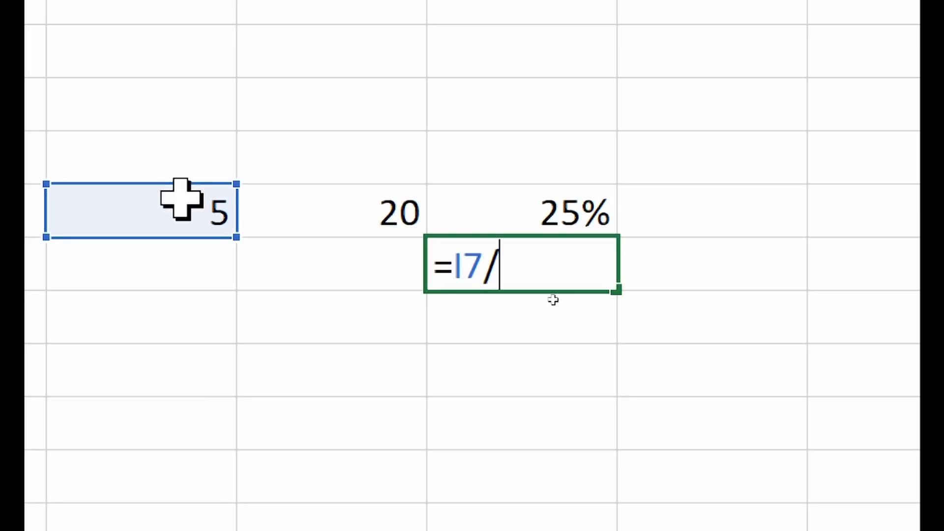
click(336, 225)
text(*100)
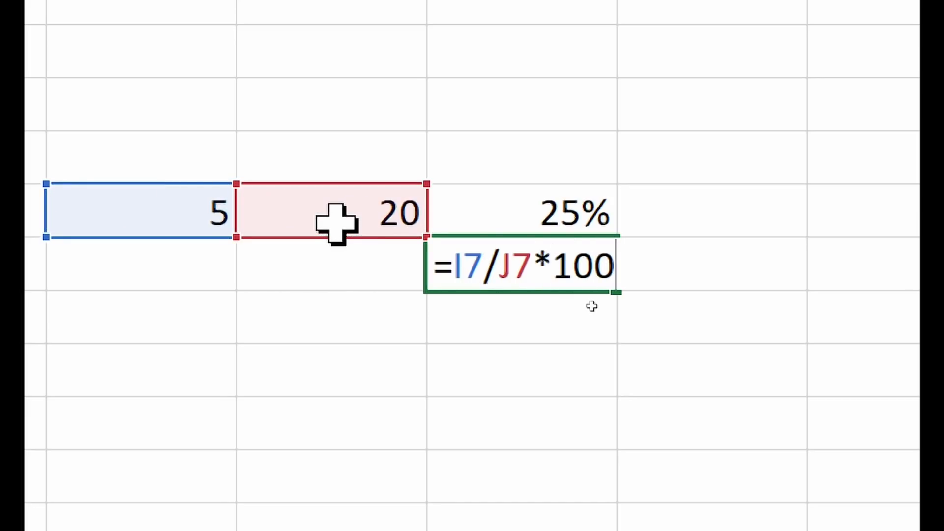
key(Return)
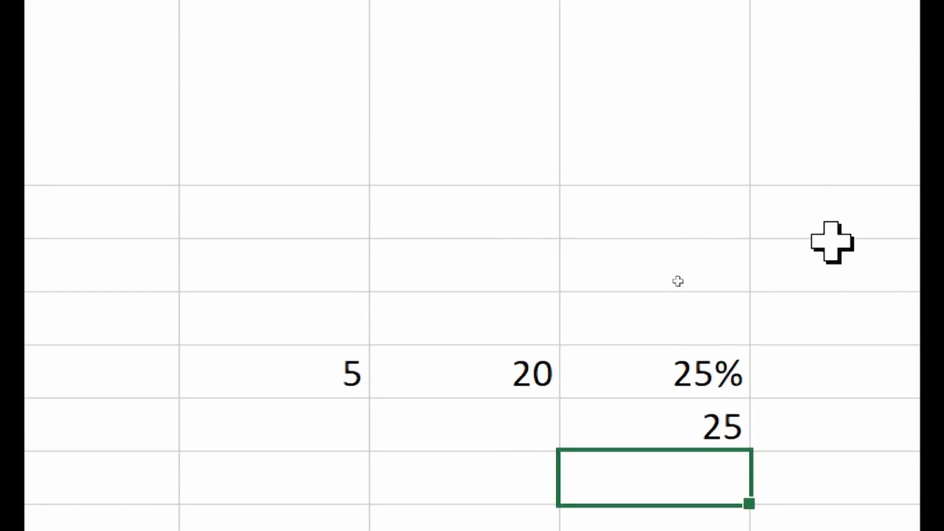
- Apply the percent style to the =I7/J7*100 result in cell K8
click(708, 422)
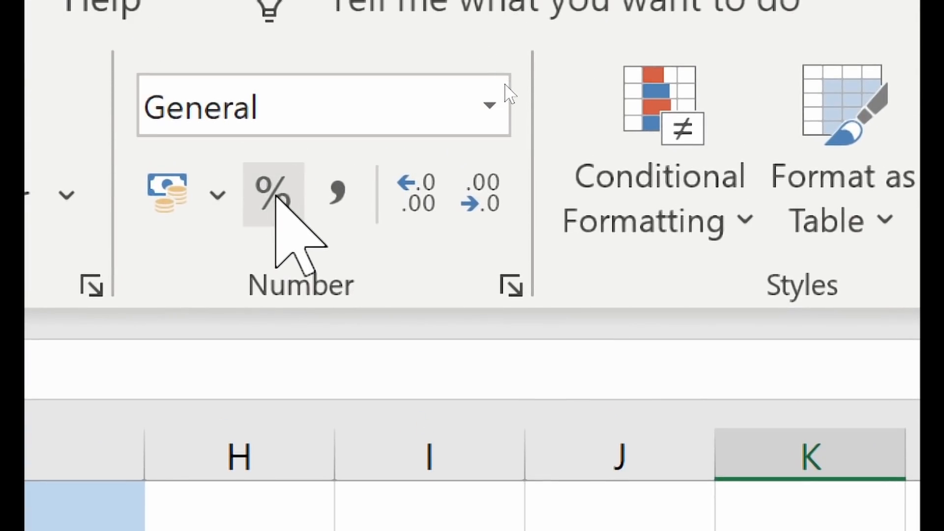
click(273, 195)
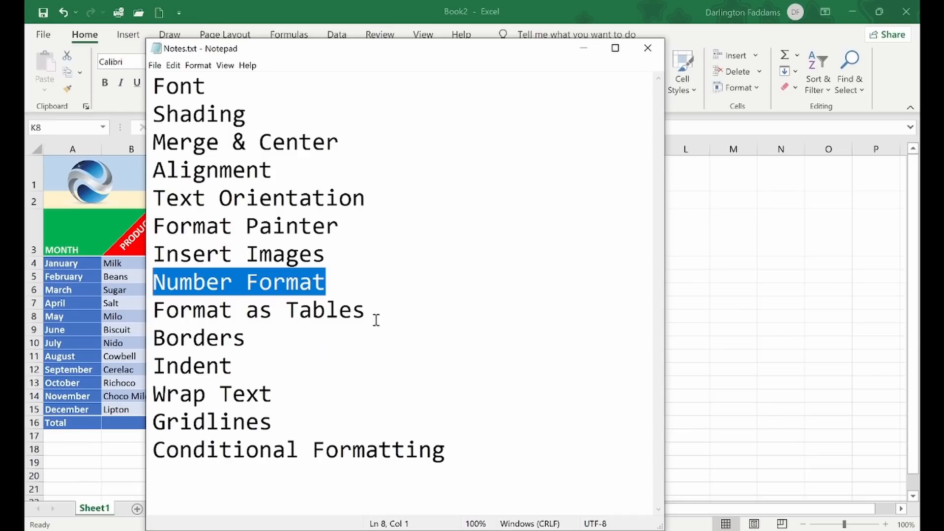
- Highlight the Borders topic in the Notes.txt list in Notepad and return to the sales report workbook
drag(365, 310, 147, 316)
double_click(184, 349)
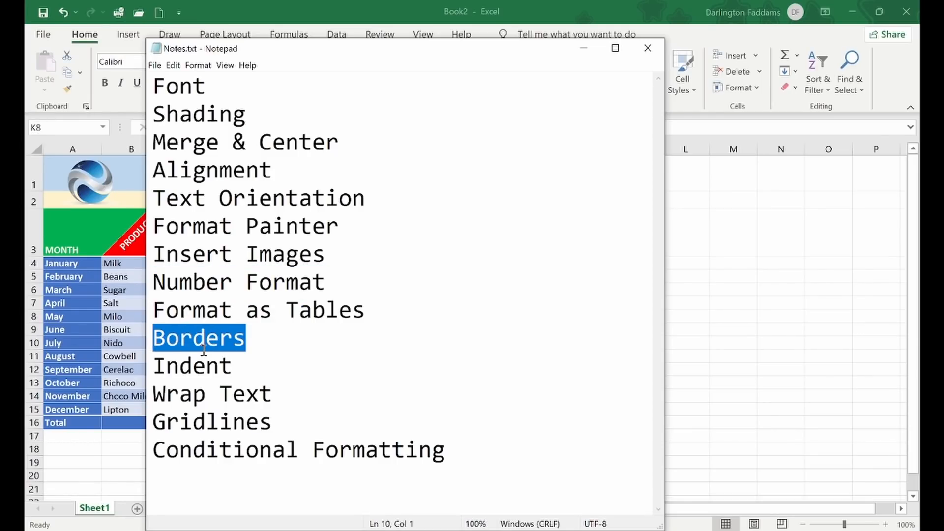
click(733, 354)
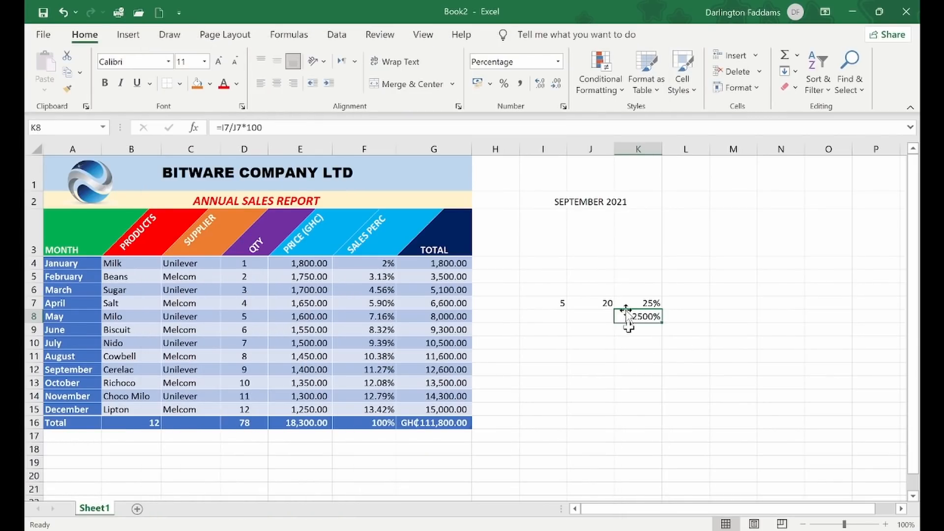
- Remove the sample data in columns I through L beside the sales table
drag(558, 151, 663, 149)
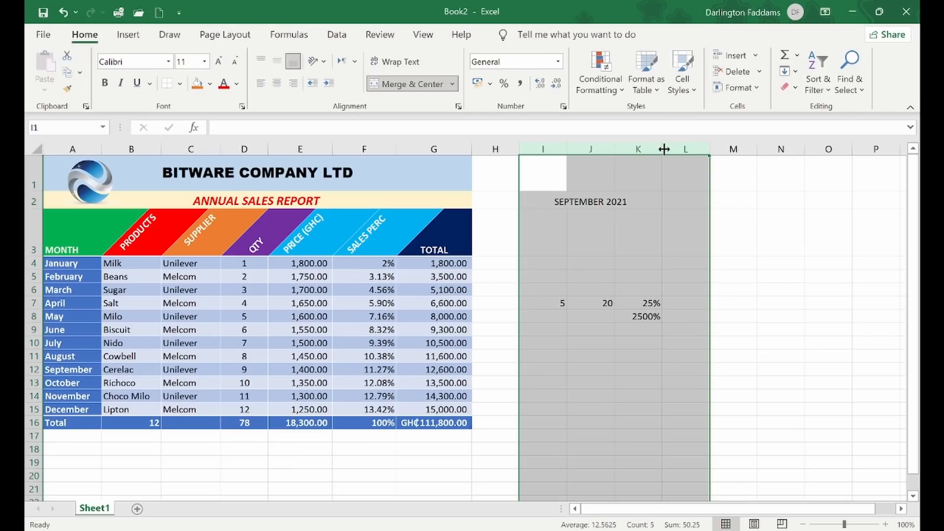
right_click(663, 147)
click(703, 286)
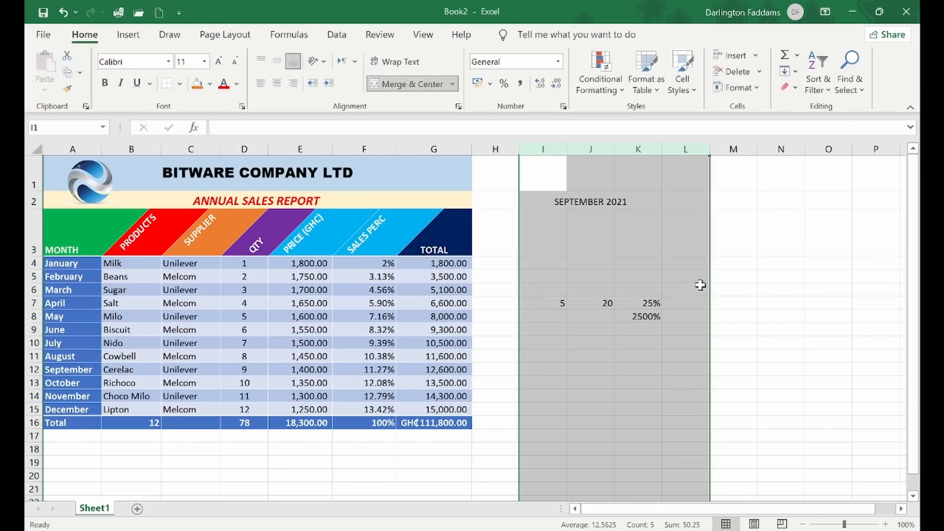
click(719, 299)
- Switch to the Financial Records workbook and enter the heading SUMMARY OF INCOME RECORDS in cell H13, below the existing income summary
mouse_move(491, 526)
click(367, 499)
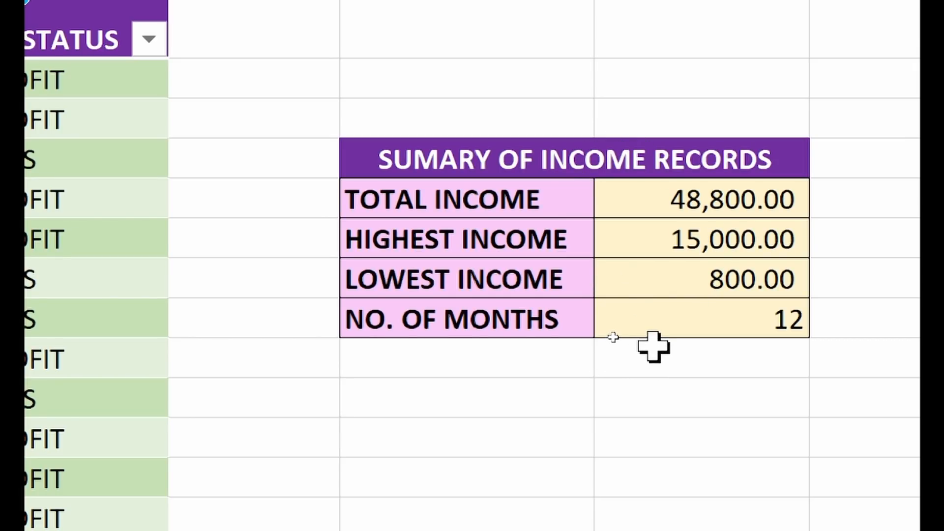
scroll(657, 349, down, 1)
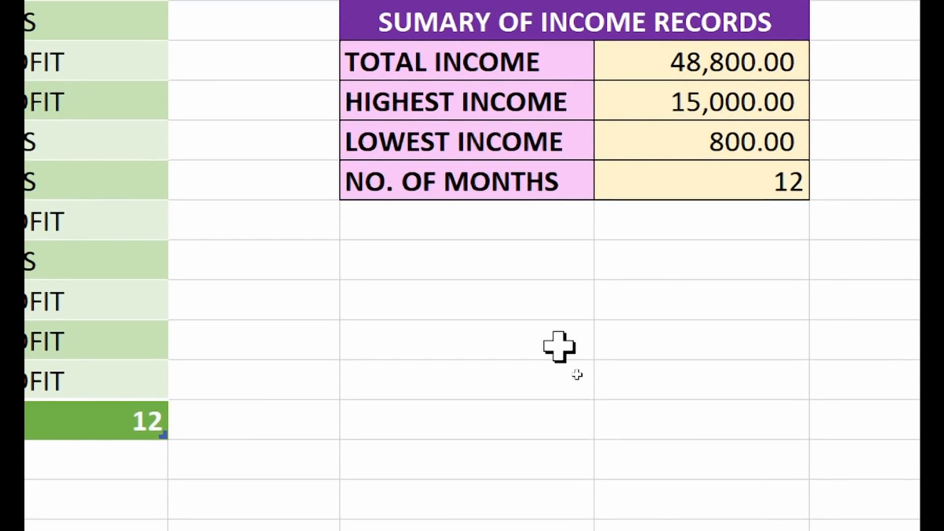
click(523, 297)
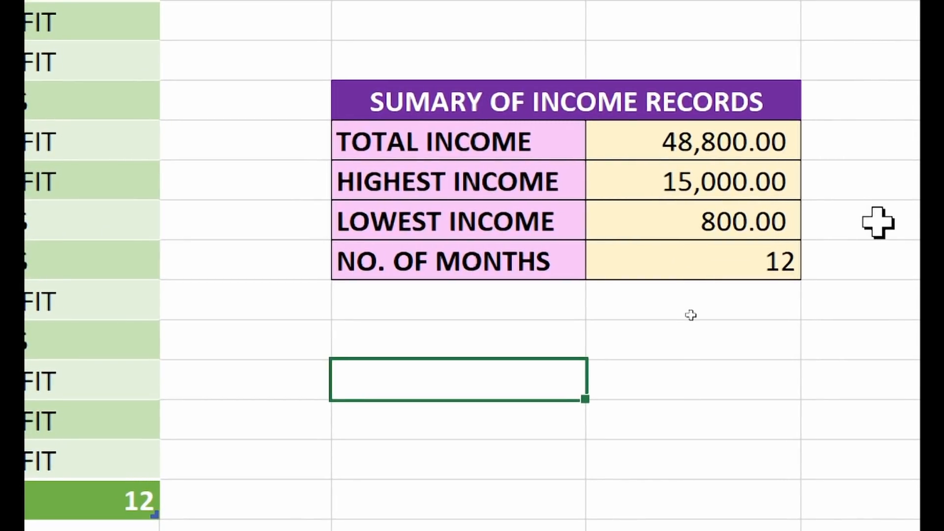
text(SUMMARY O)
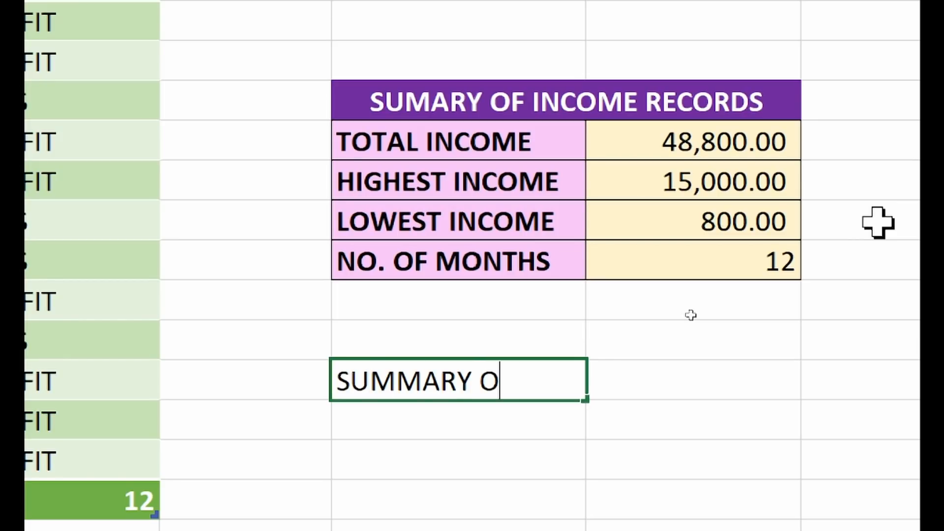
text(F INCOME RECORDS)
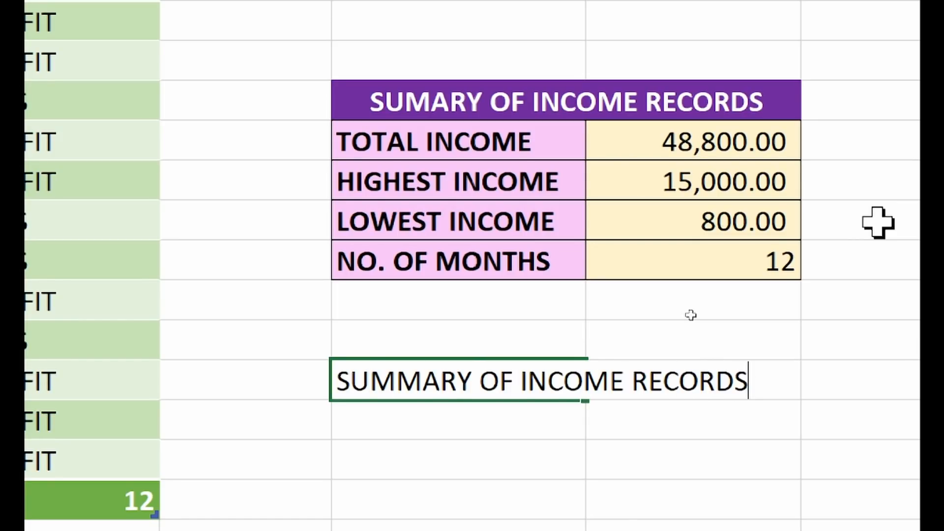
key(Return)
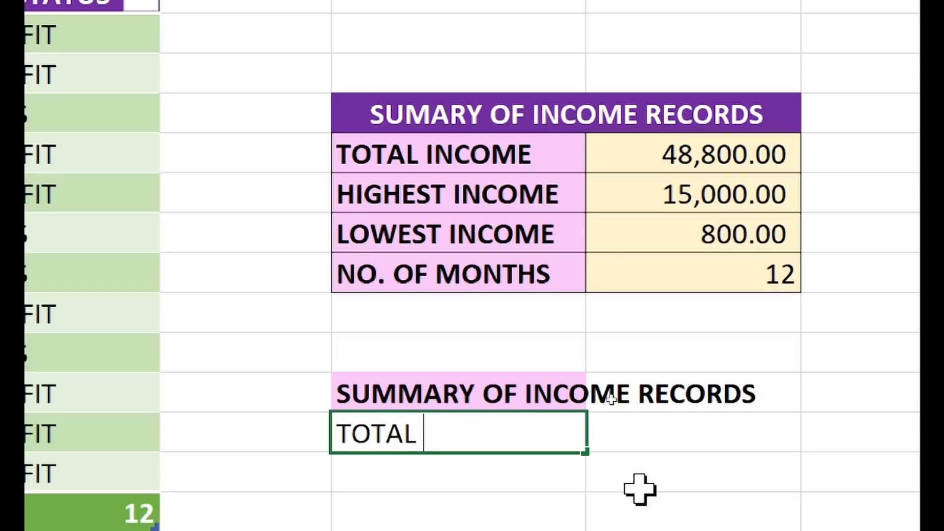
- Enter the row labels TOTAL INCOME, HIGHEST INCOME, LOWEST INCOME and NO. OF MONTHS in the cells beneath the new heading
key(Return)
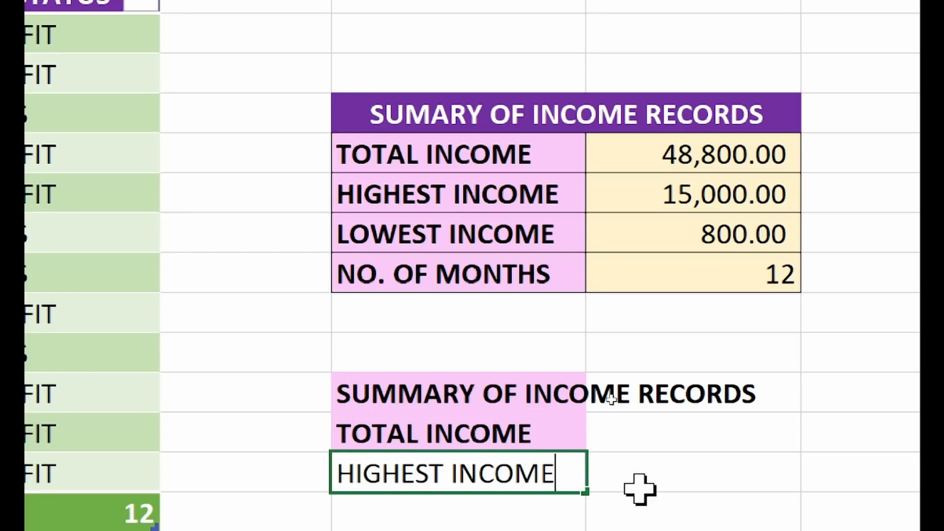
key(Return)
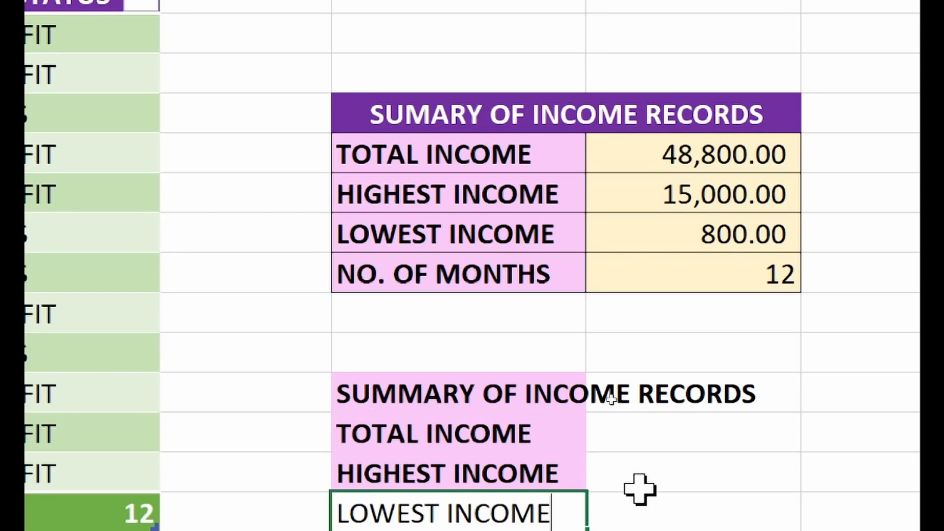
key(Return)
text(NO )
text( OF MONTH)
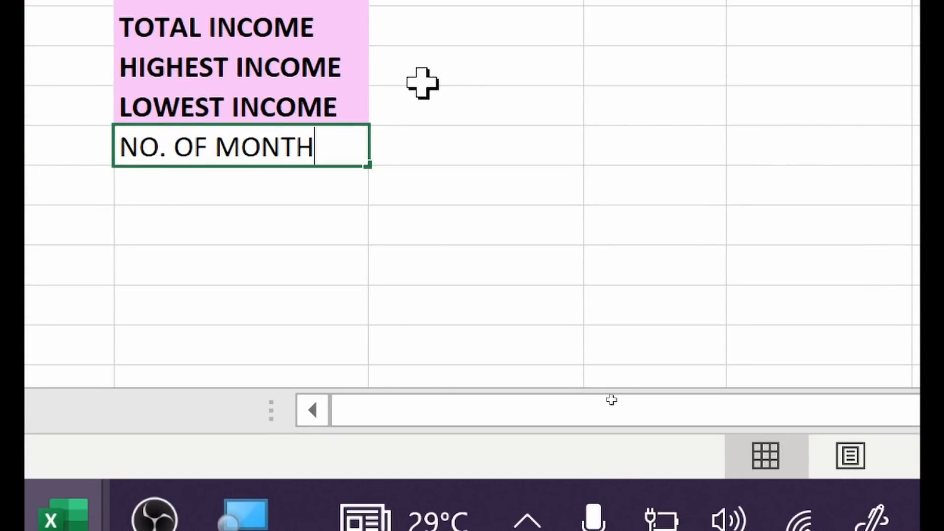
text(S)
key(Return)
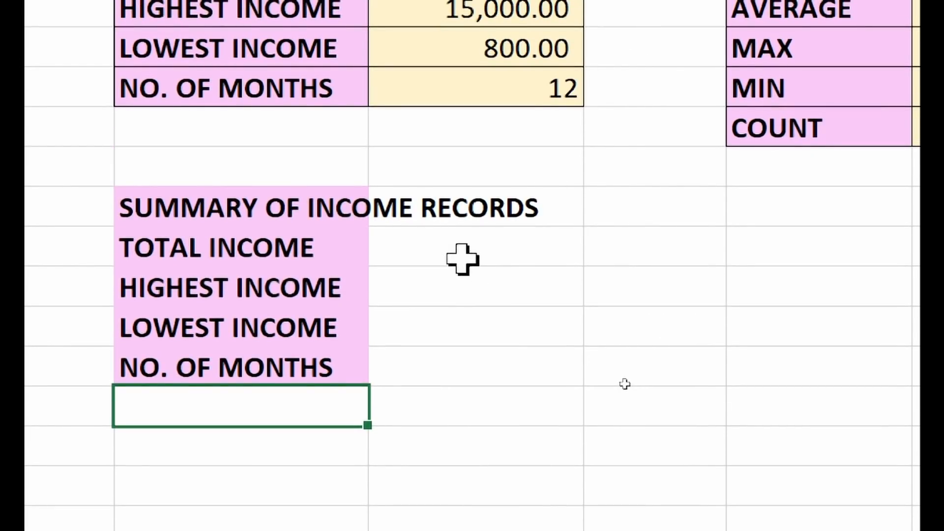
- Enter the values 48800, 15000, 800 and 12 beside the four labels of the new summary
click(462, 259)
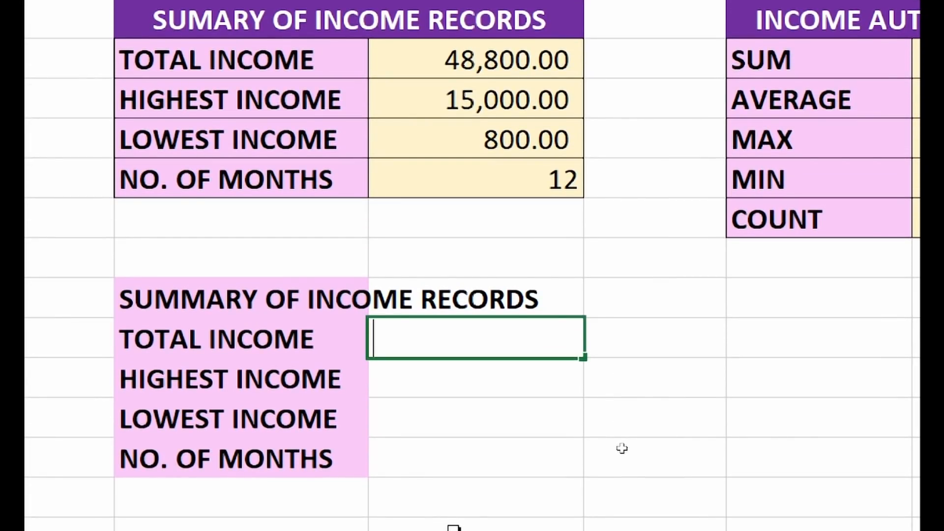
key(Return)
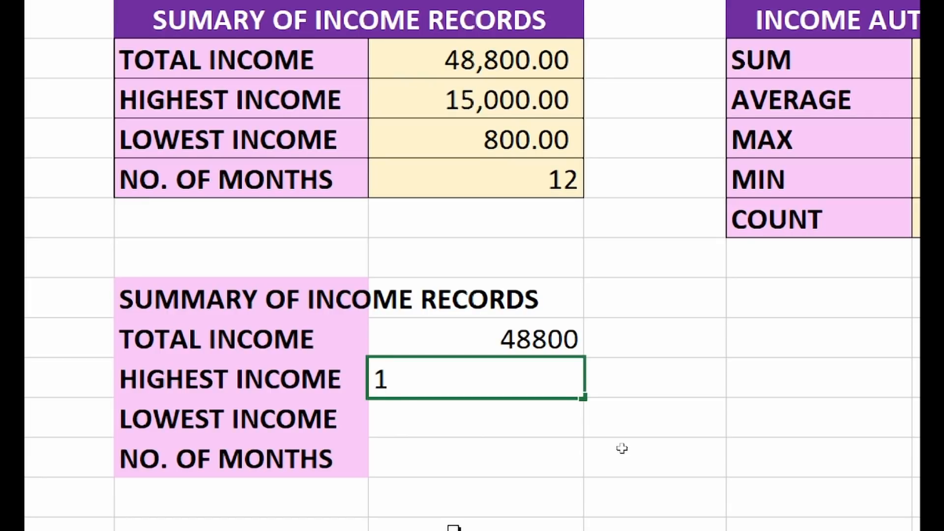
key(Return)
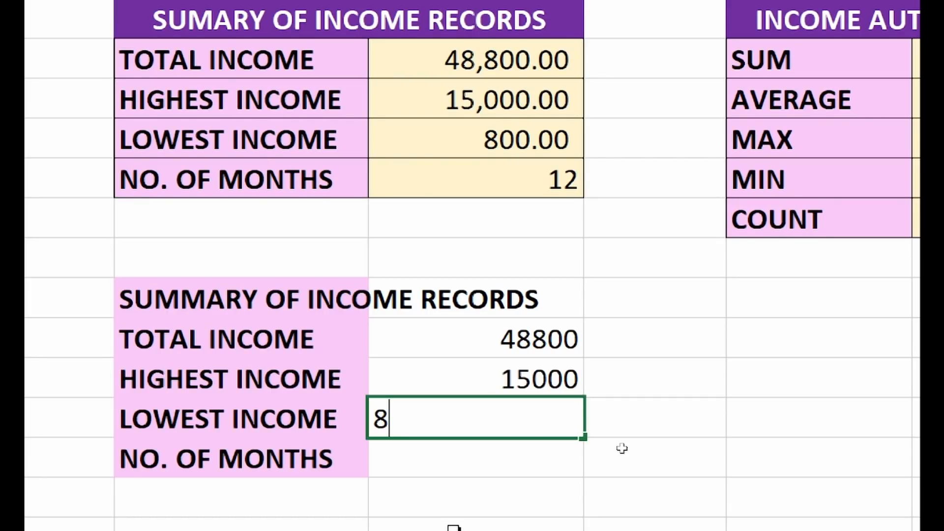
key(Return)
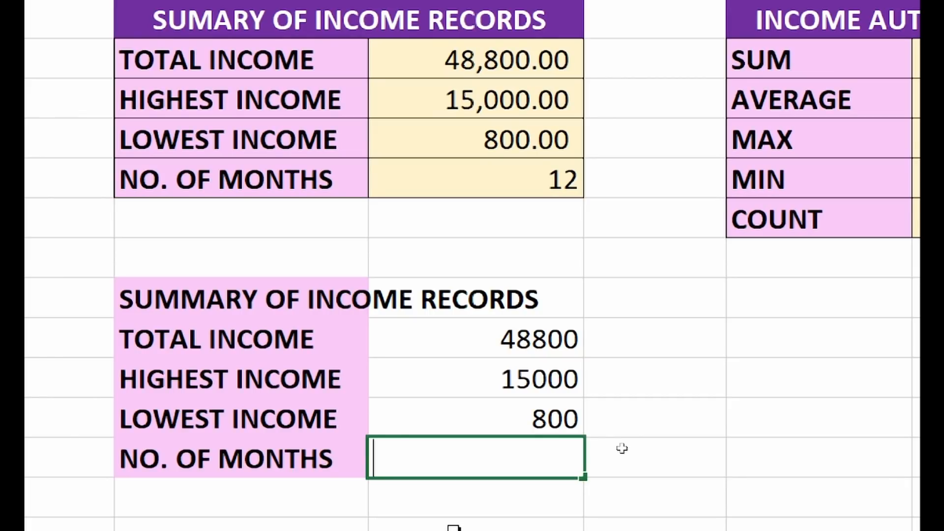
text(12)
key(Return)
- Merge and center the new summary's heading across columns H and I, with a standard purple fill and white text
drag(241, 297, 446, 280)
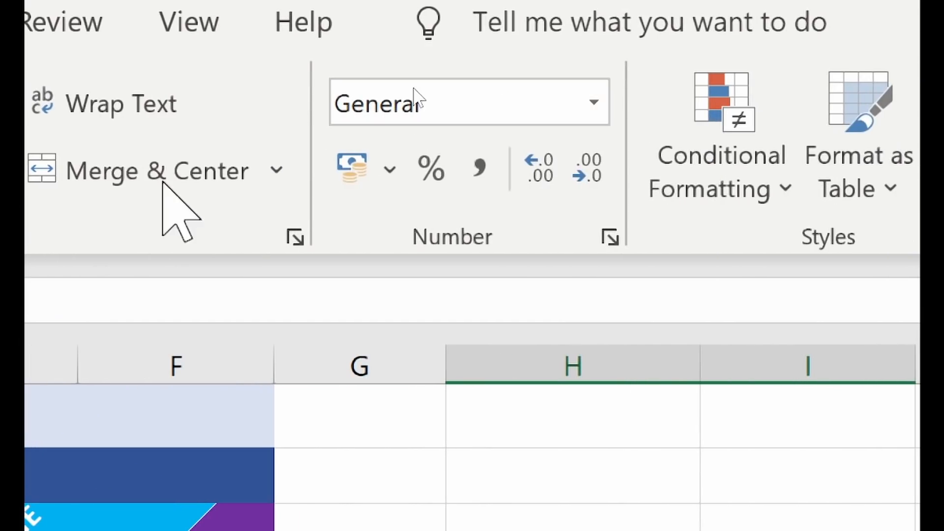
click(112, 171)
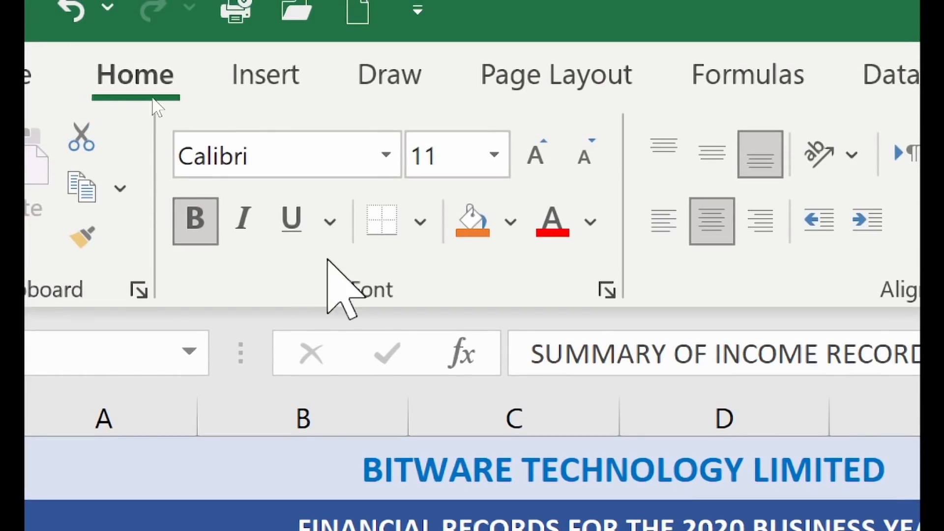
click(511, 224)
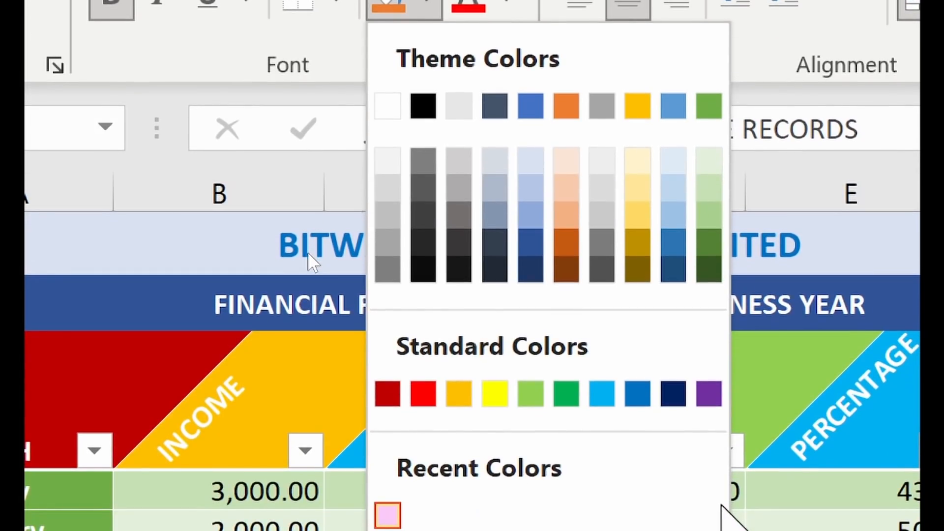
click(708, 392)
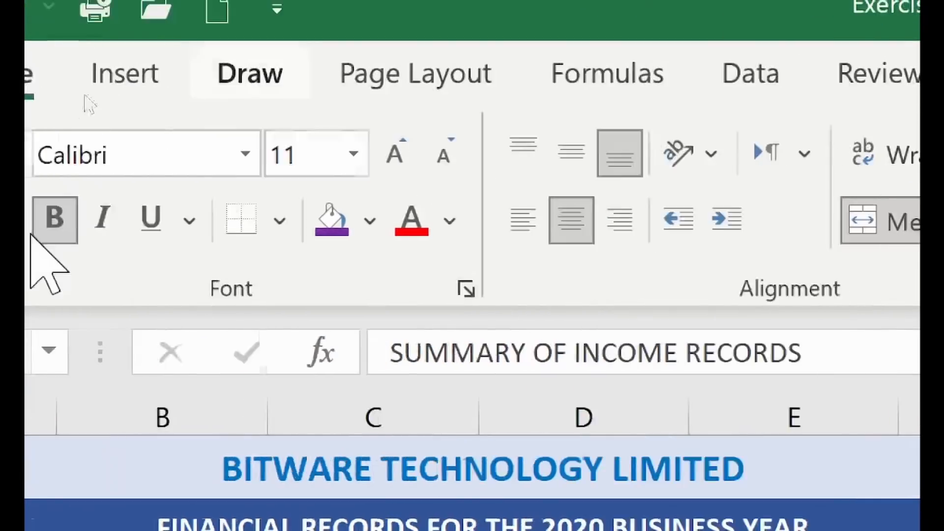
click(449, 221)
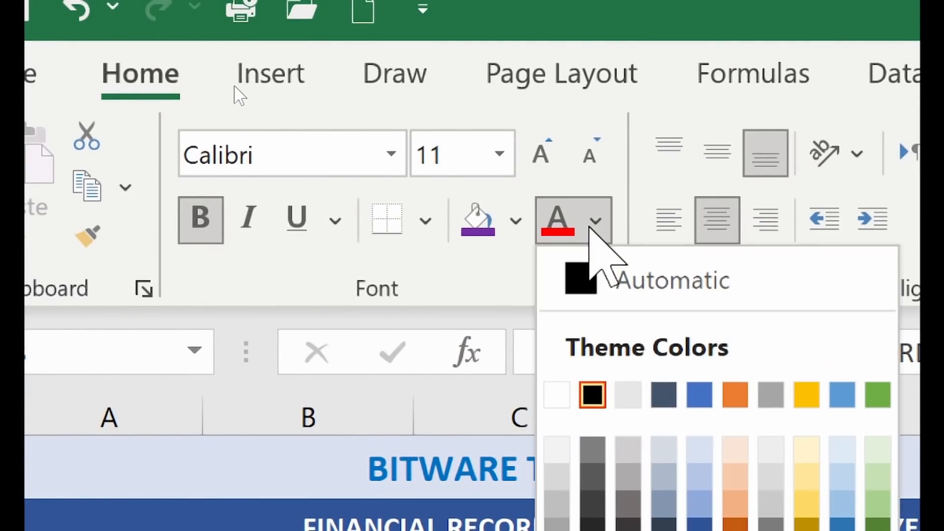
click(556, 394)
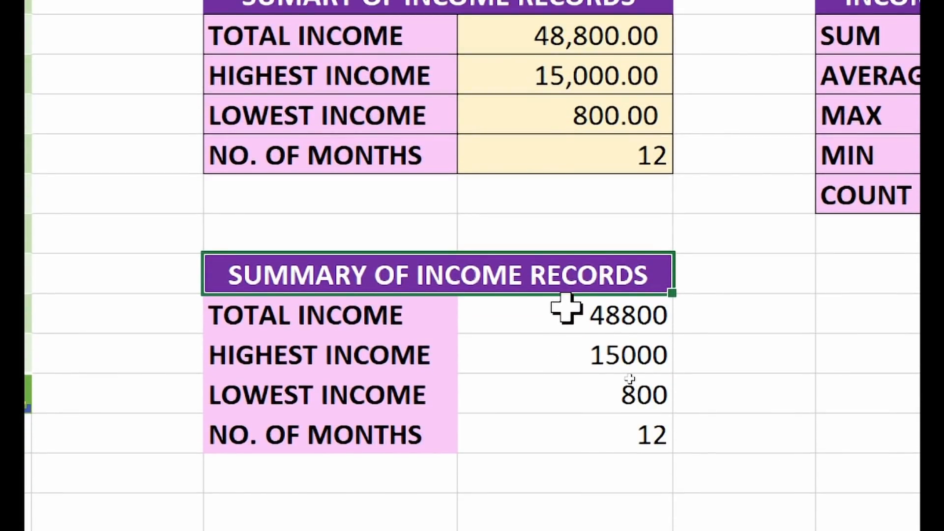
- Apply the comma style and a light gold fill to the four values in the new summary
drag(573, 313, 600, 432)
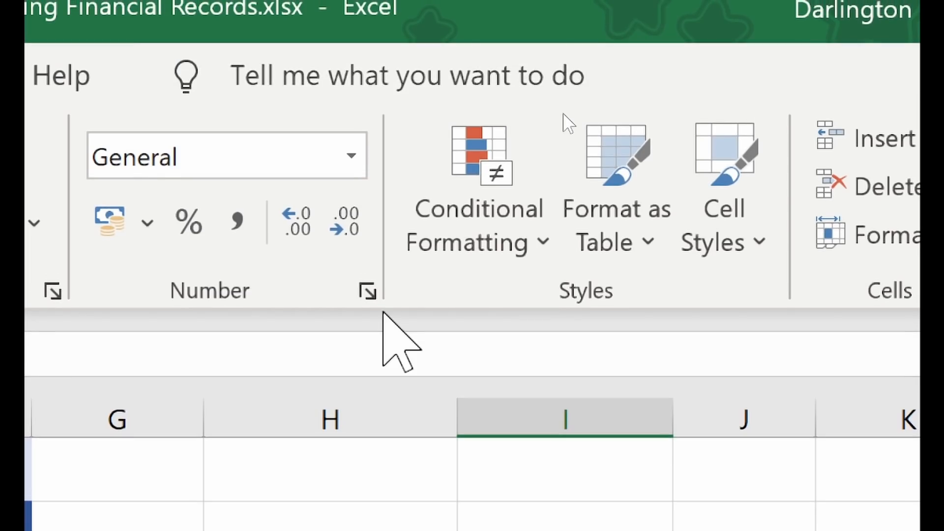
click(244, 224)
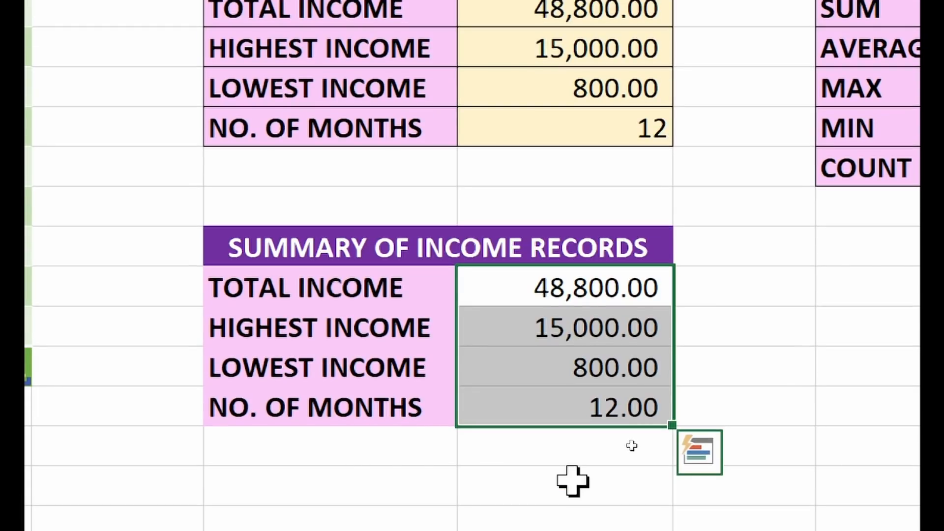
click(573, 480)
drag(544, 295, 554, 408)
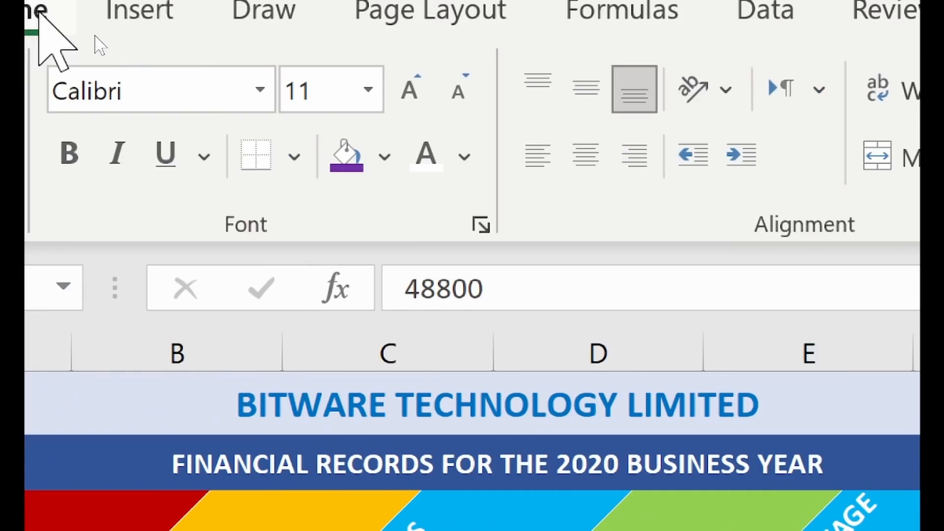
click(392, 161)
click(601, 322)
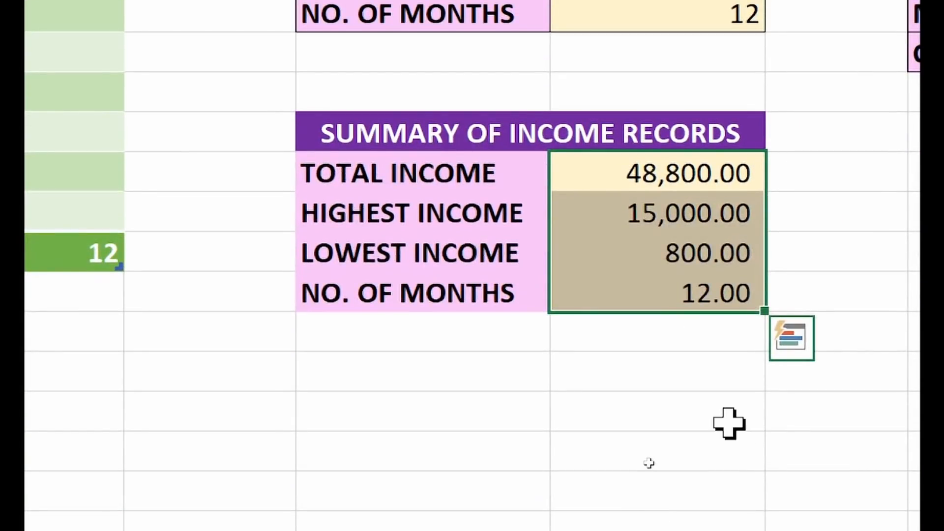
click(703, 408)
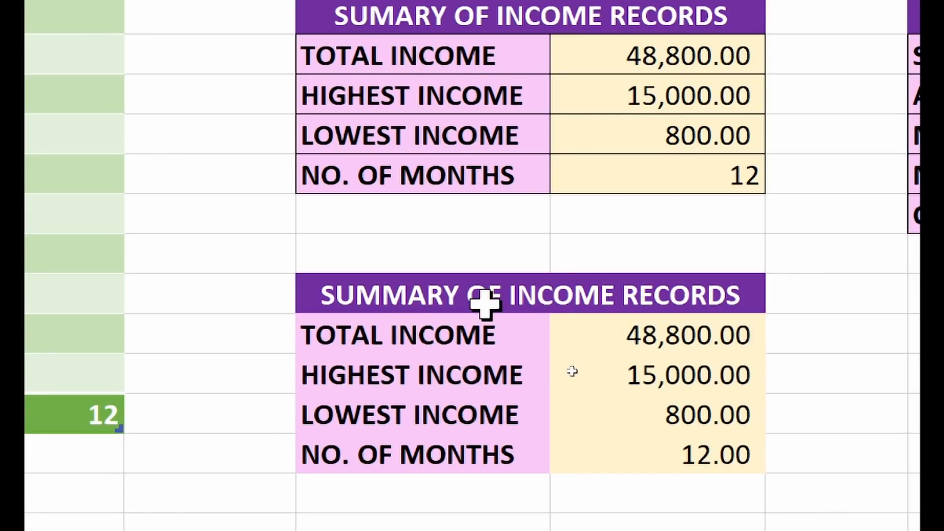
- Apply All Borders to the entire new summary, including its heading, labels and values
click(486, 328)
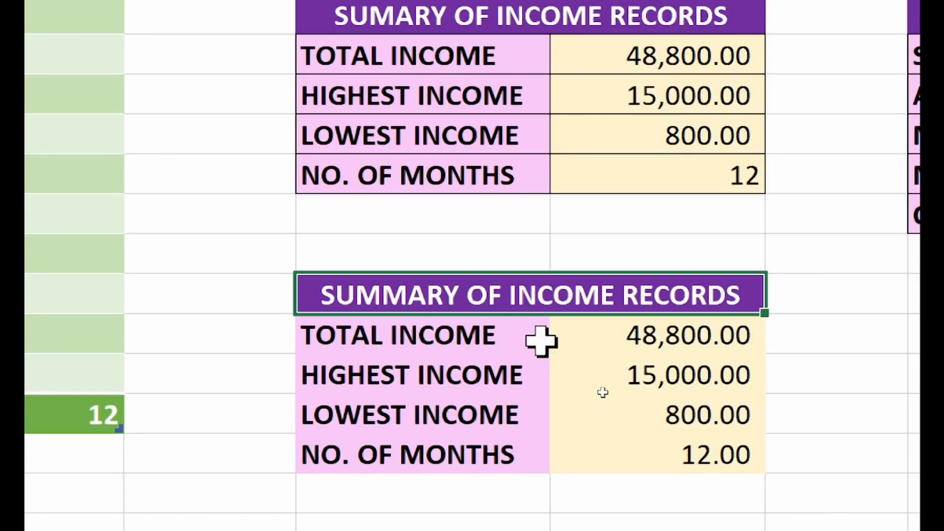
drag(541, 340, 578, 370)
drag(476, 294, 667, 460)
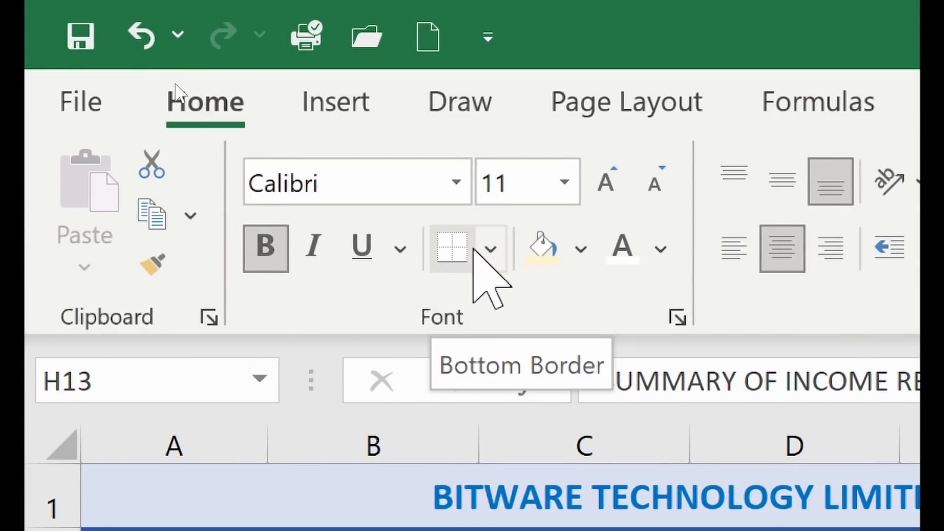
click(491, 250)
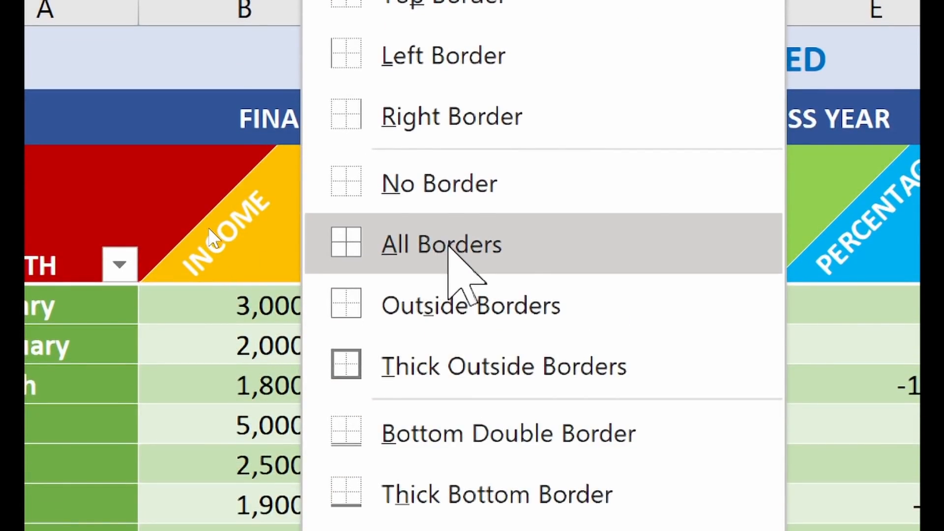
click(448, 244)
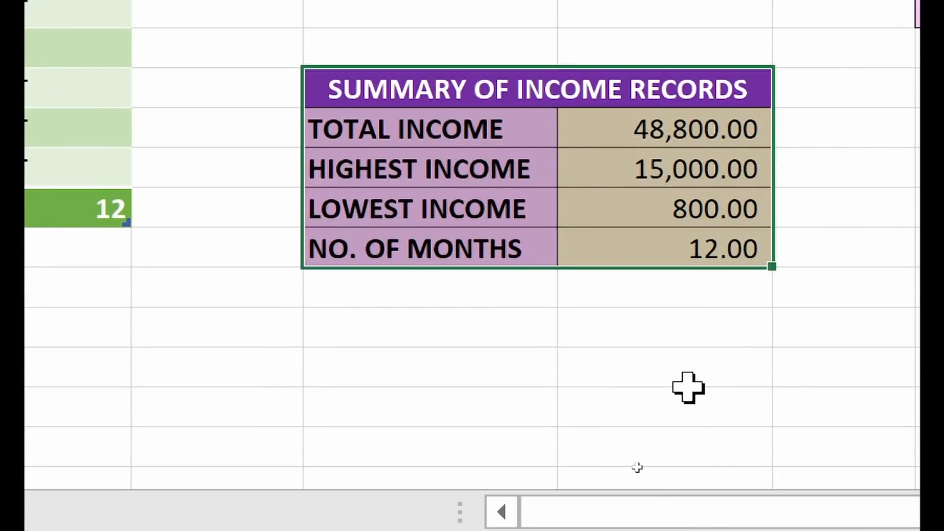
- Apply Thick Outside Borders around the entire new income summary, from its heading to the number of months row
click(687, 384)
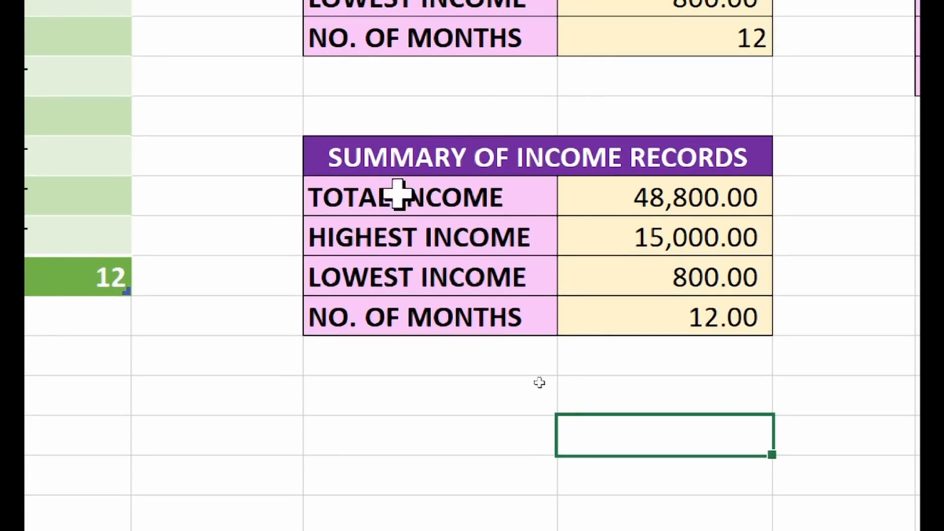
drag(400, 156, 621, 324)
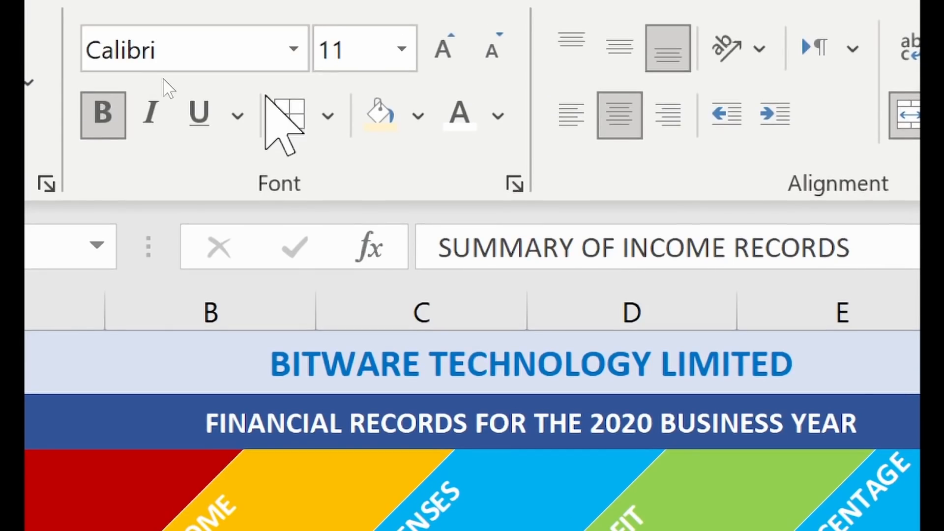
click(327, 115)
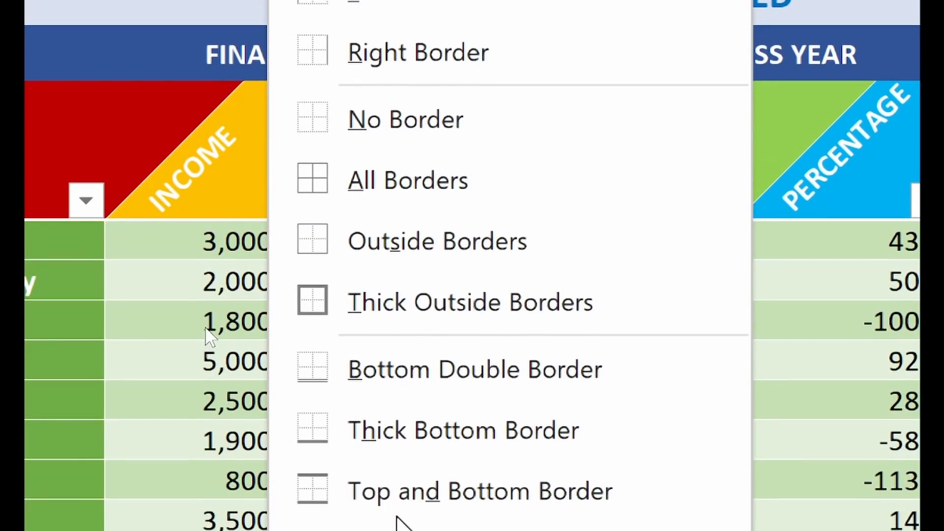
click(467, 314)
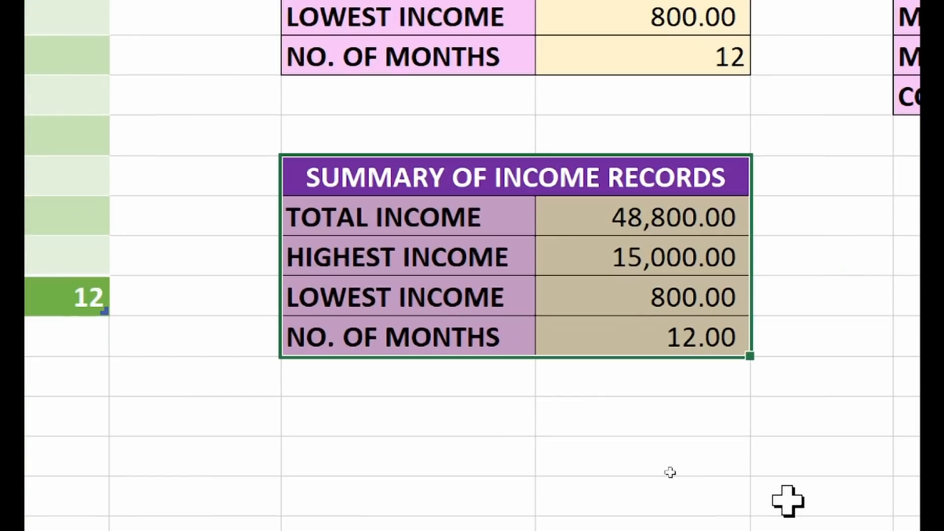
click(665, 476)
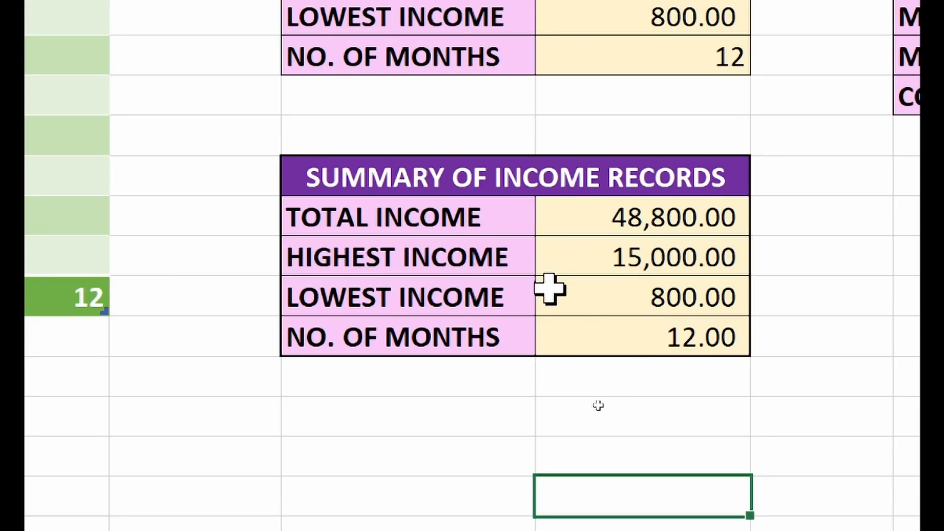
- Draw borders in the thick solid line style along the inner cell edges of the new summary's four label and value rows
drag(635, 344, 365, 198)
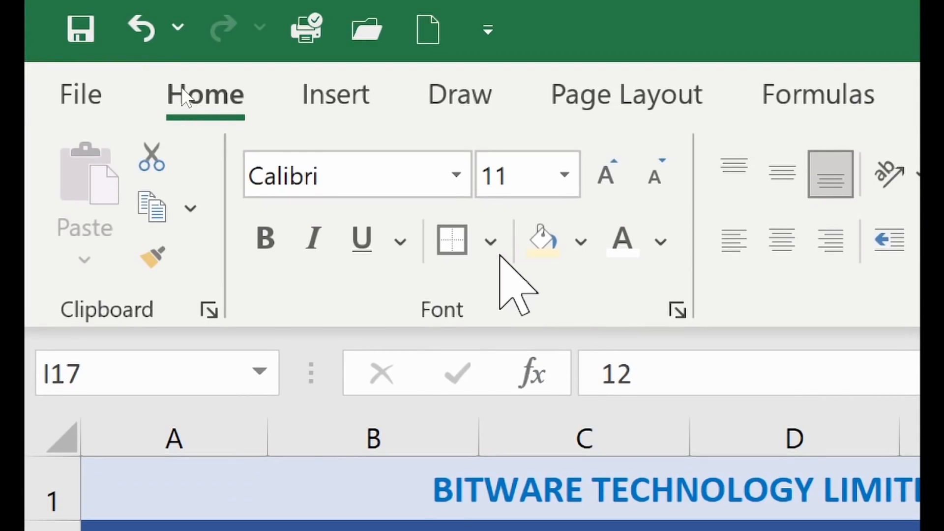
click(491, 241)
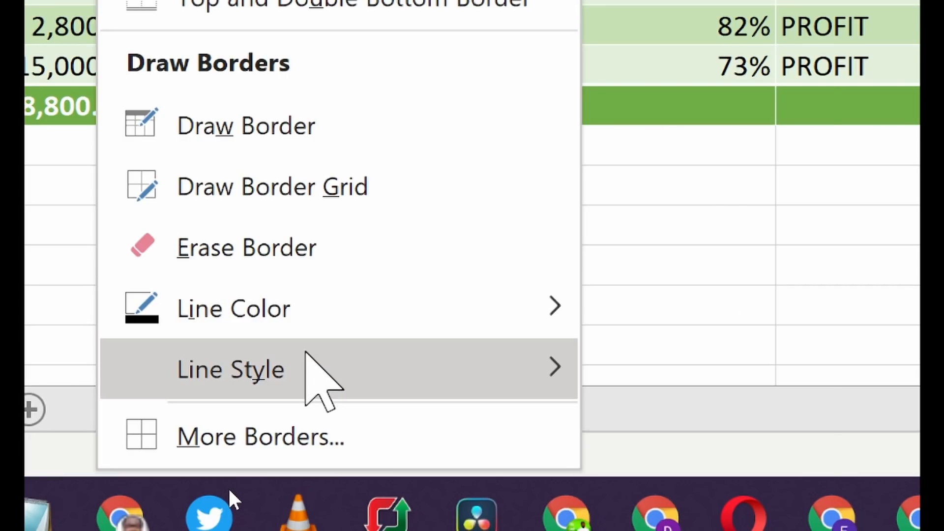
mouse_move(308, 356)
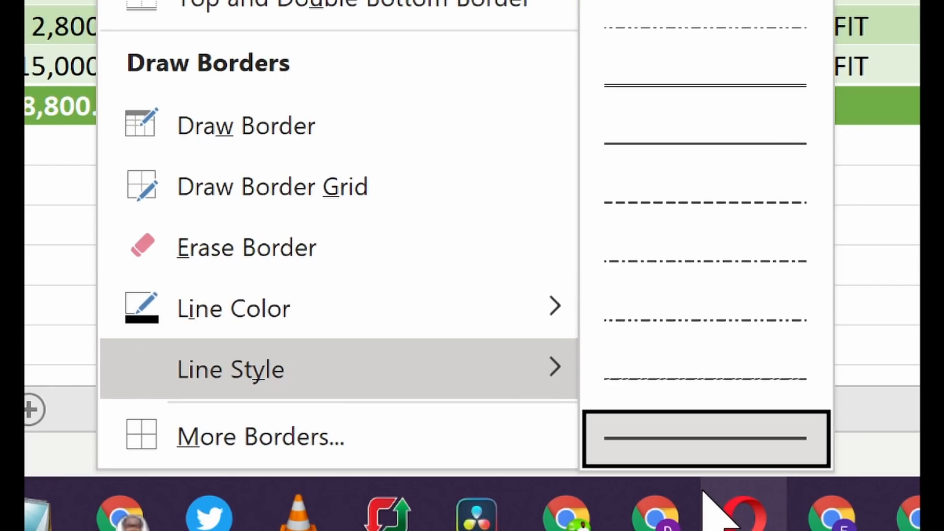
click(724, 431)
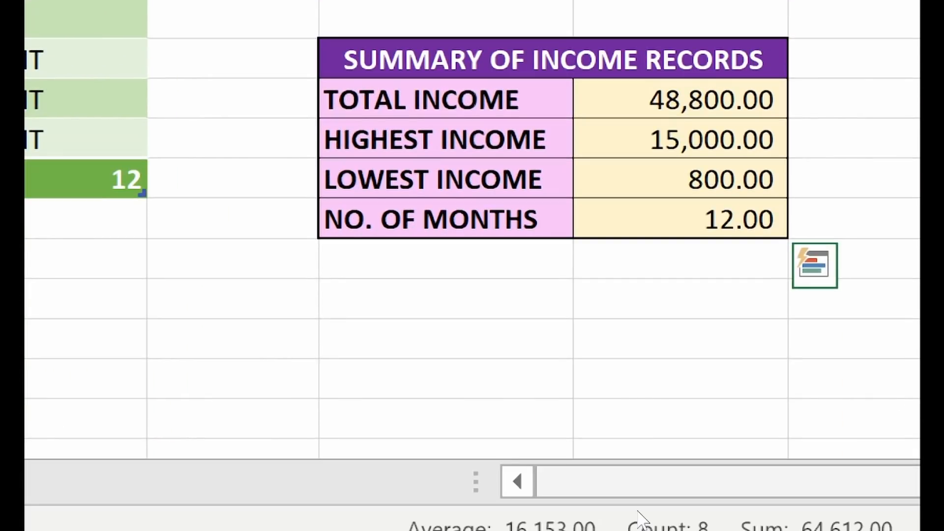
click(613, 117)
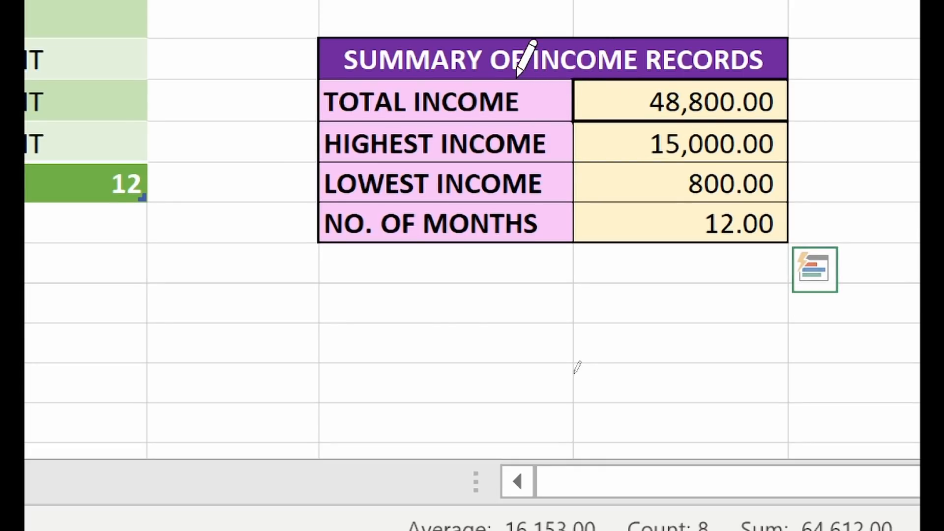
click(568, 121)
click(574, 173)
click(574, 158)
click(561, 165)
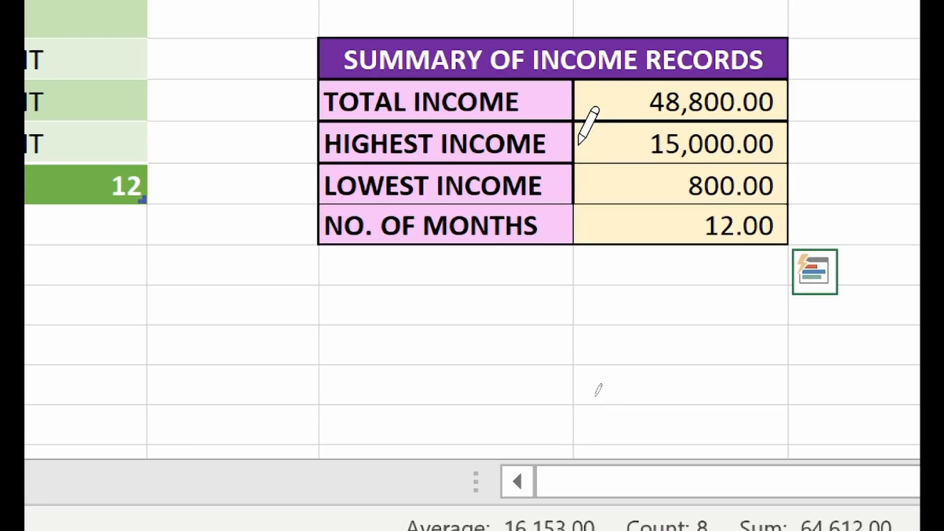
click(551, 204)
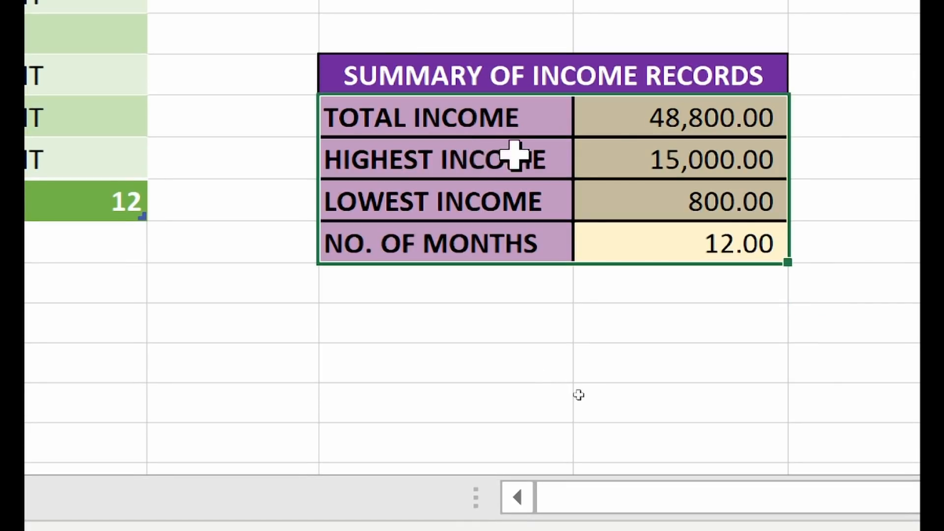
click(657, 408)
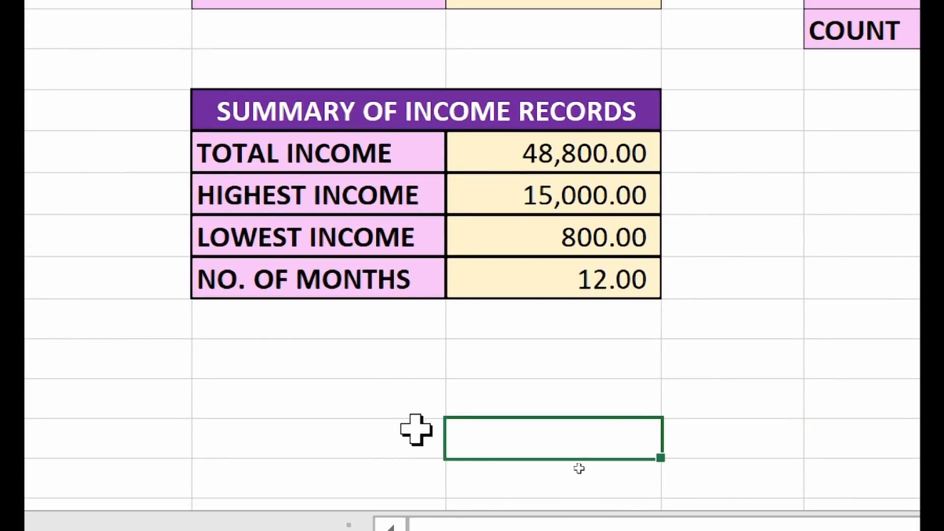
- Apply a bottom border to the blank range H19:I20 below the second income summary
drag(389, 358, 502, 393)
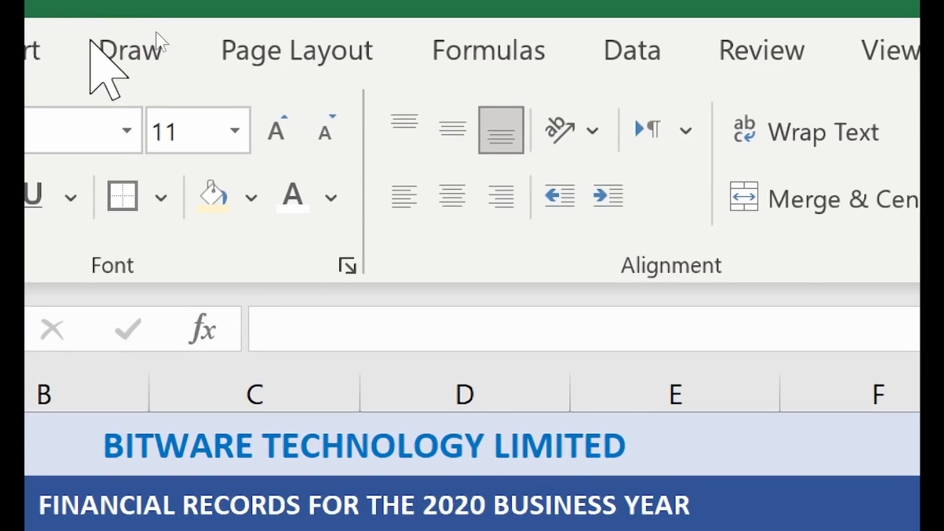
click(163, 196)
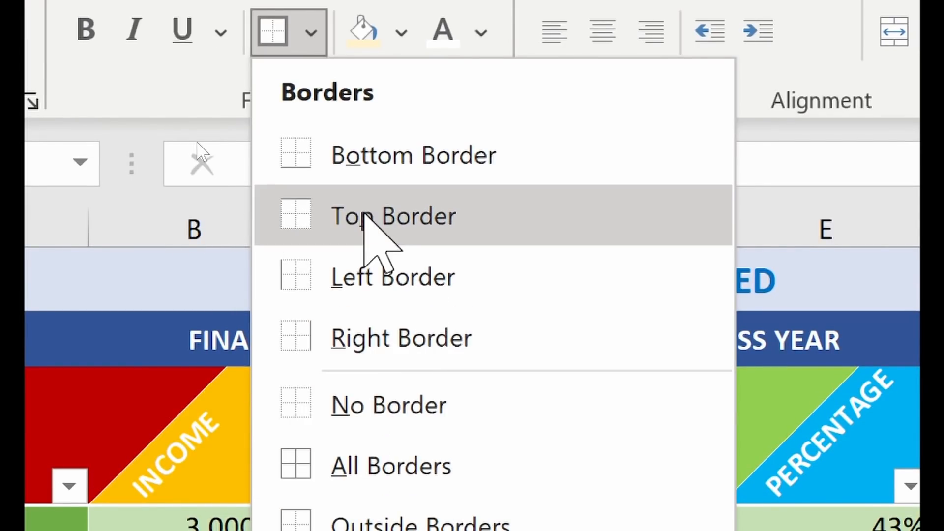
click(367, 163)
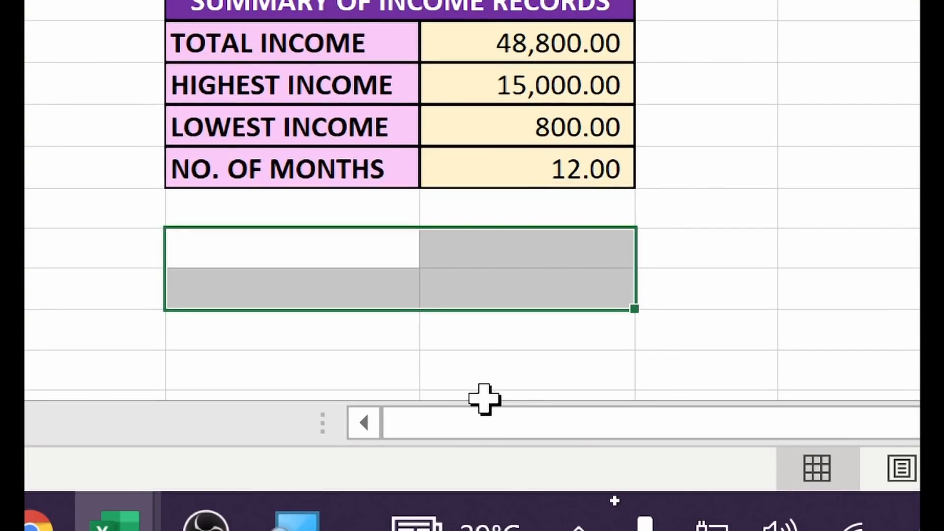
click(484, 396)
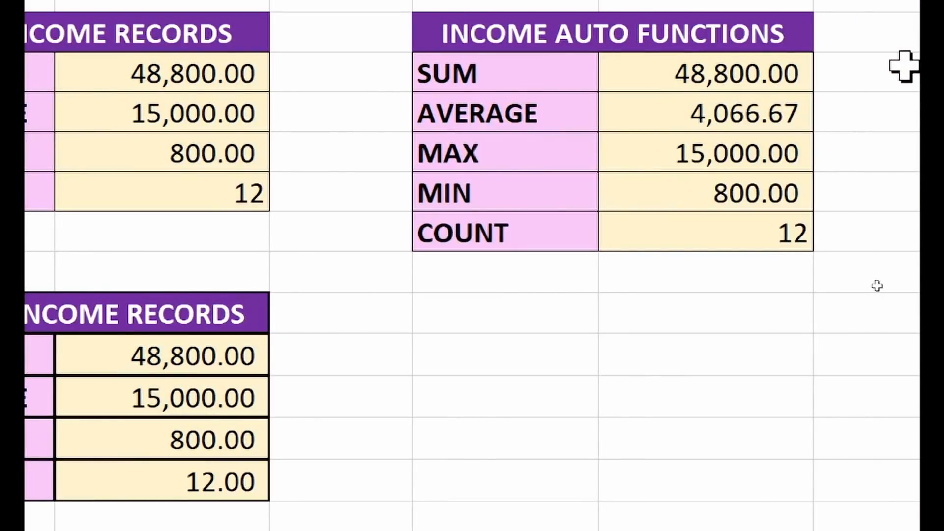
- Apply All Borders to the blank range K13:L17 below the INCOME AUTO FUNCTIONS table
drag(462, 329, 467, 354)
drag(752, 497, 755, 500)
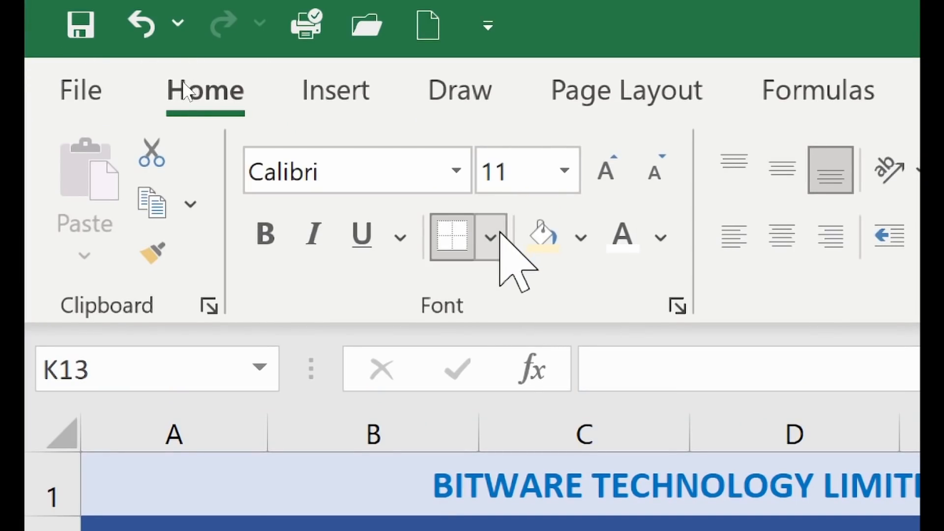
click(357, 116)
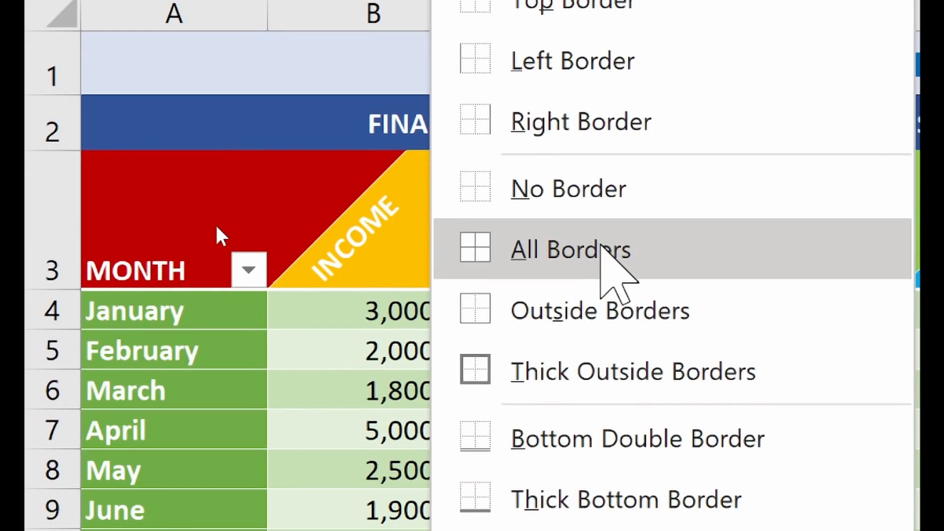
click(612, 467)
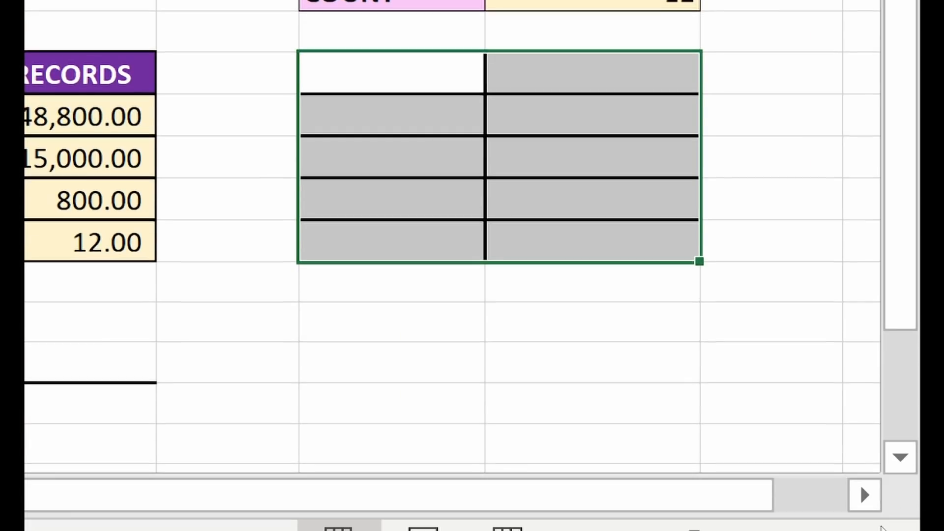
click(564, 334)
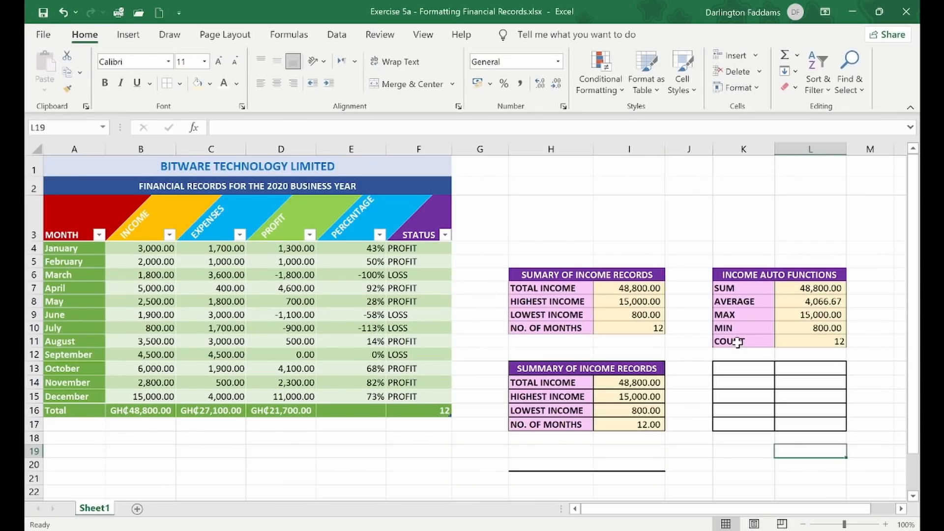
- Hide the worksheet gridlines
click(551, 248)
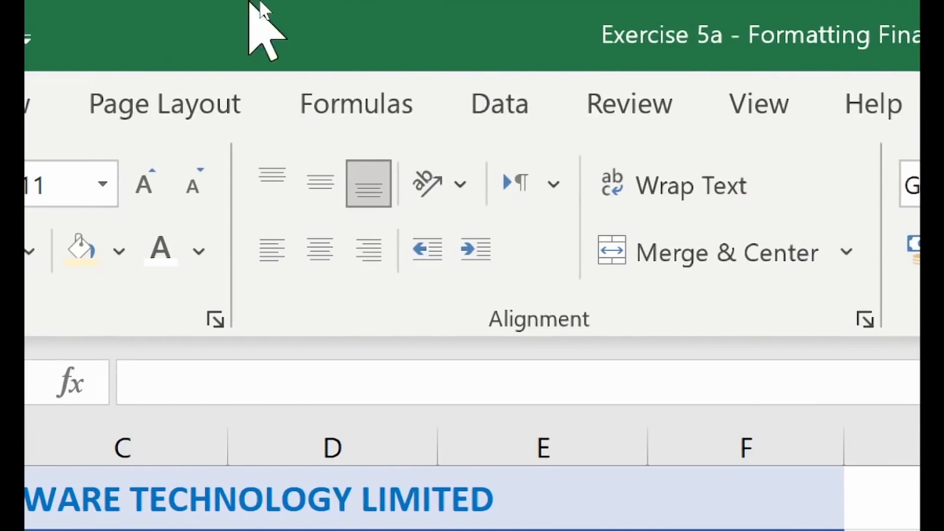
click(755, 111)
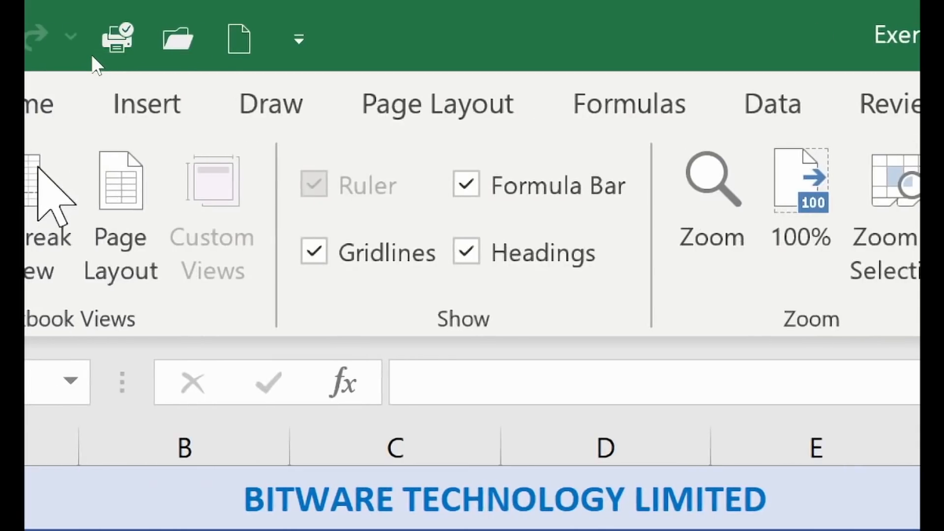
click(363, 258)
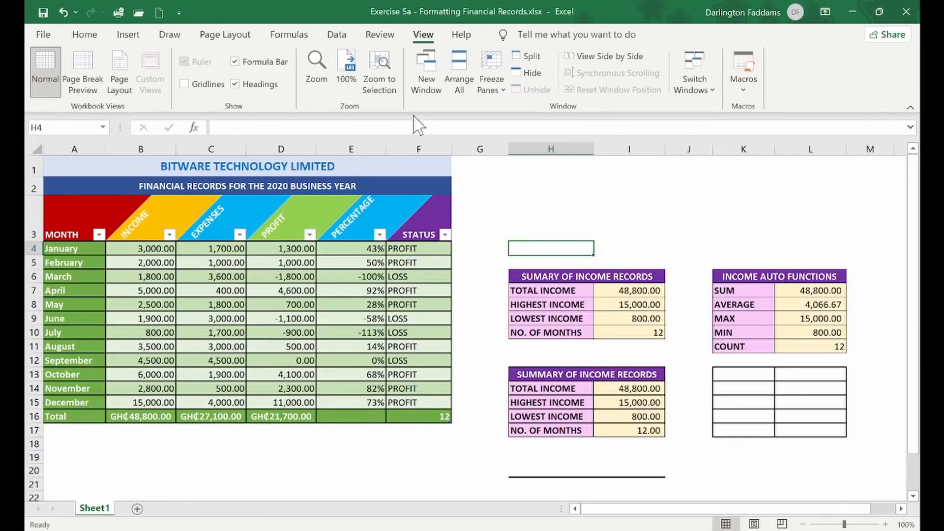
click(526, 199)
click(647, 222)
click(694, 222)
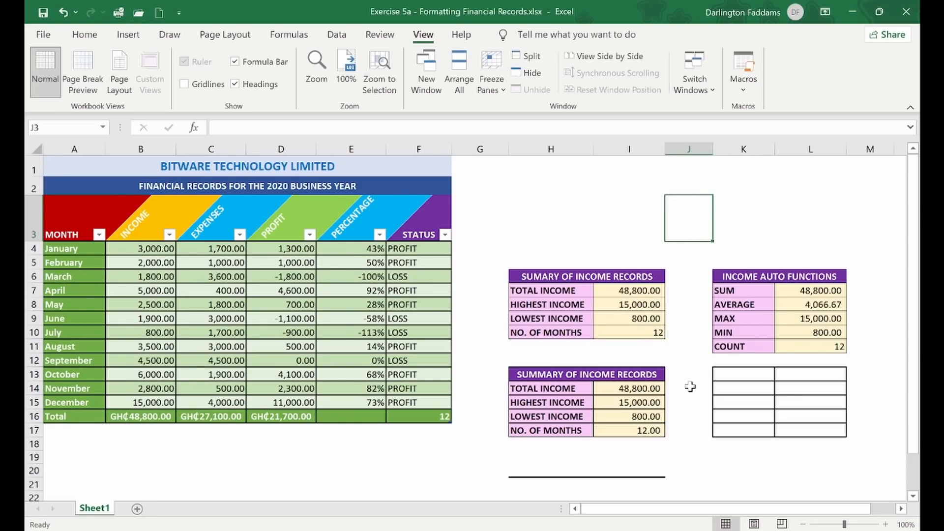
click(699, 399)
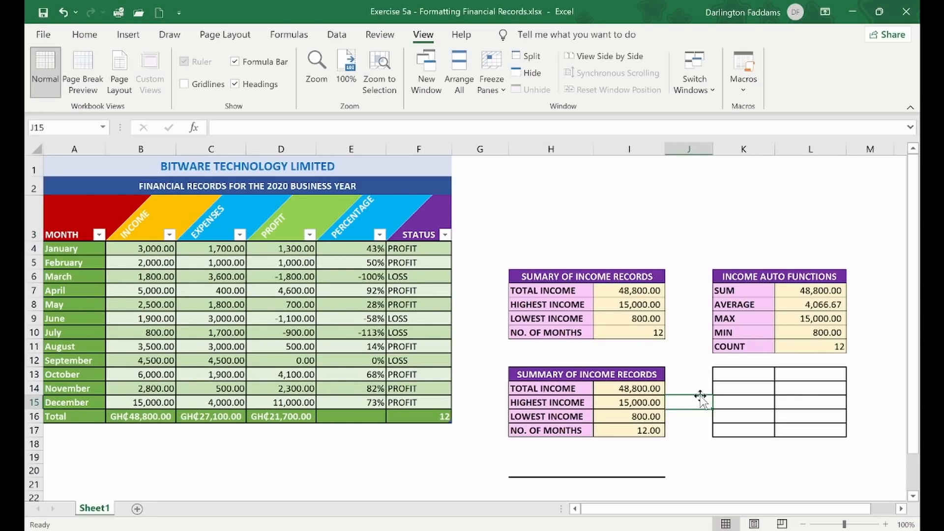
click(717, 453)
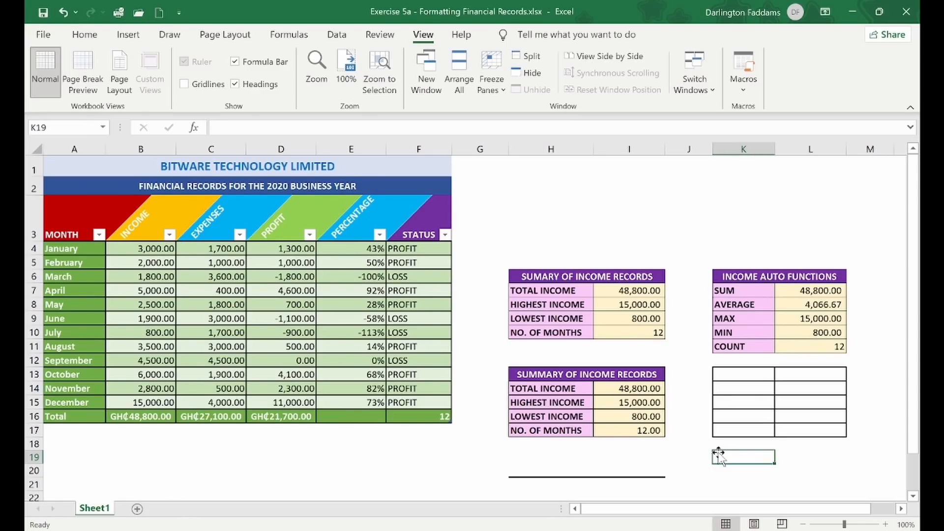
- View the Exercise 5b - Annual Company Budget workbook and return to the Exercise 5a - Formatting Financial Records workbook
mouse_move(548, 516)
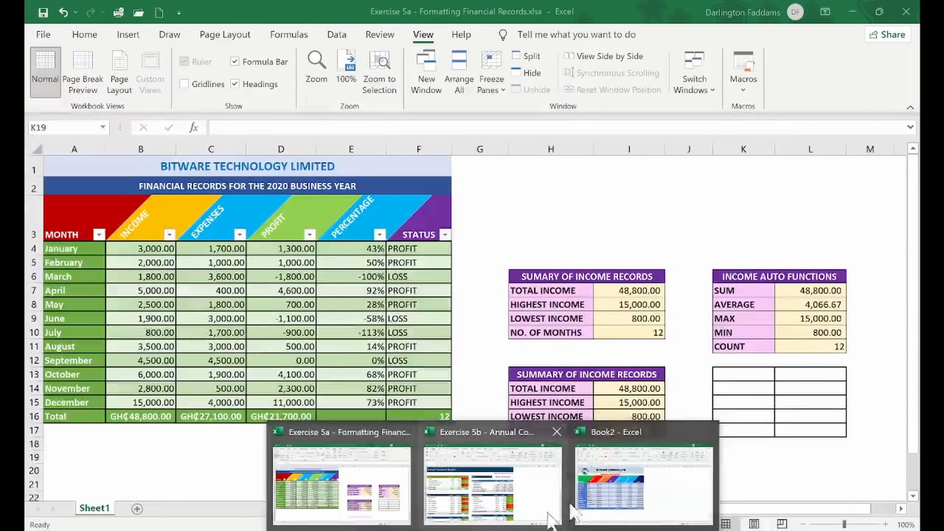
click(511, 507)
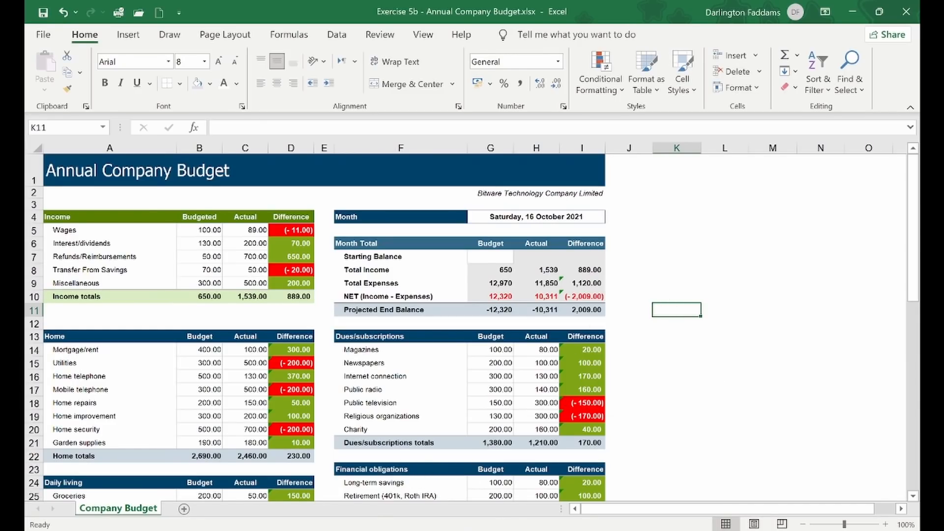
mouse_move(493, 529)
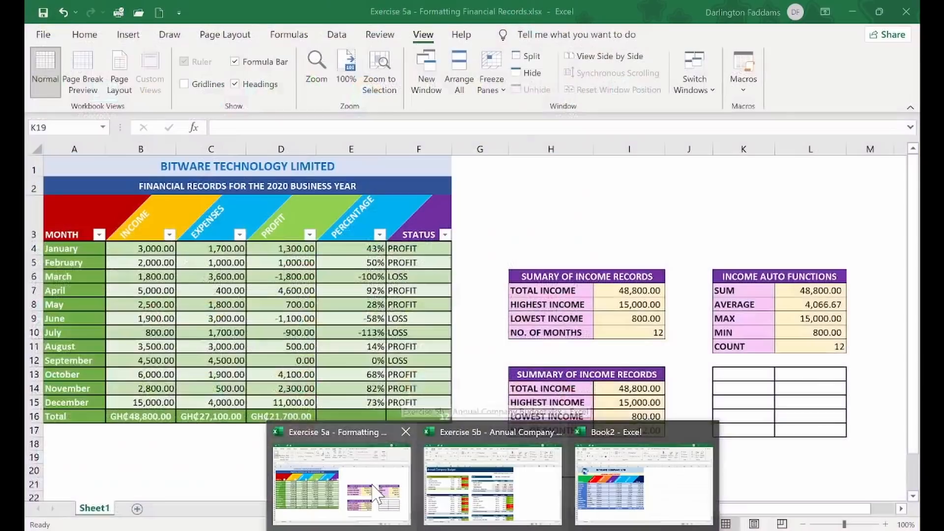
click(372, 484)
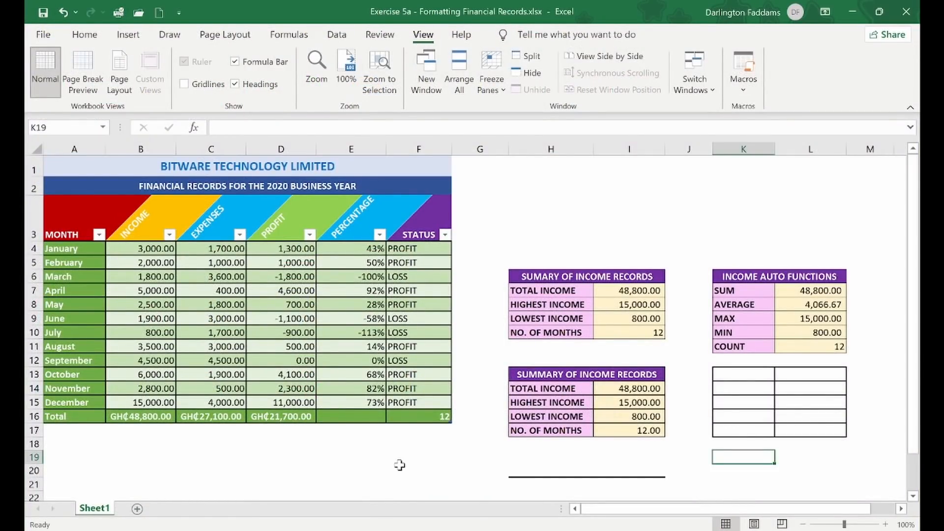
- Switch to Notes.txt in Notepad, highlight the Indent topic, and return to the Excel workbook
click(147, 529)
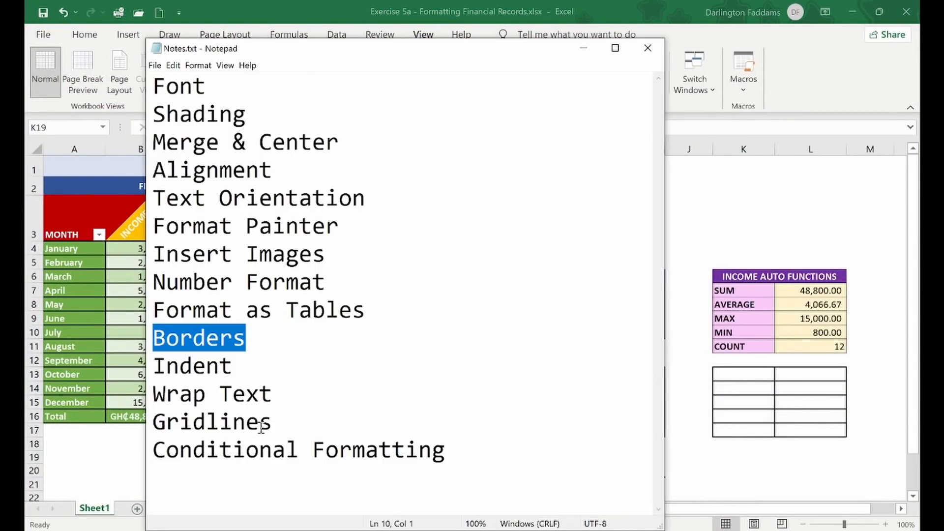
double_click(219, 369)
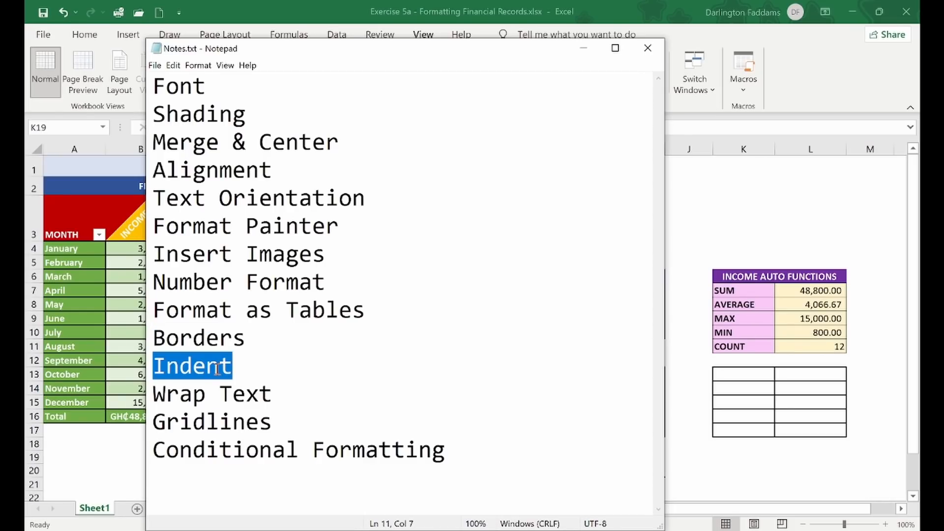
click(673, 395)
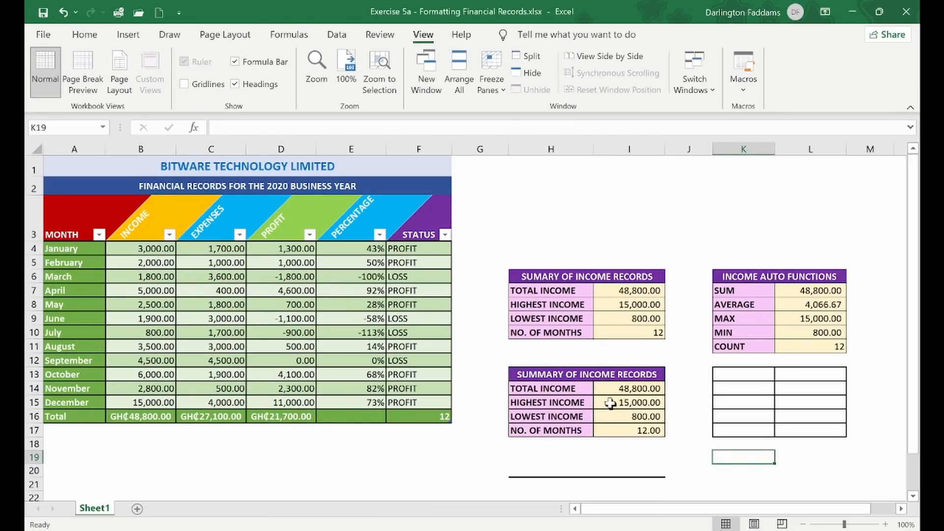
- Widen column H and increase the indent of the labels in H14:H17 of the second income summary by one level
drag(593, 148, 615, 153)
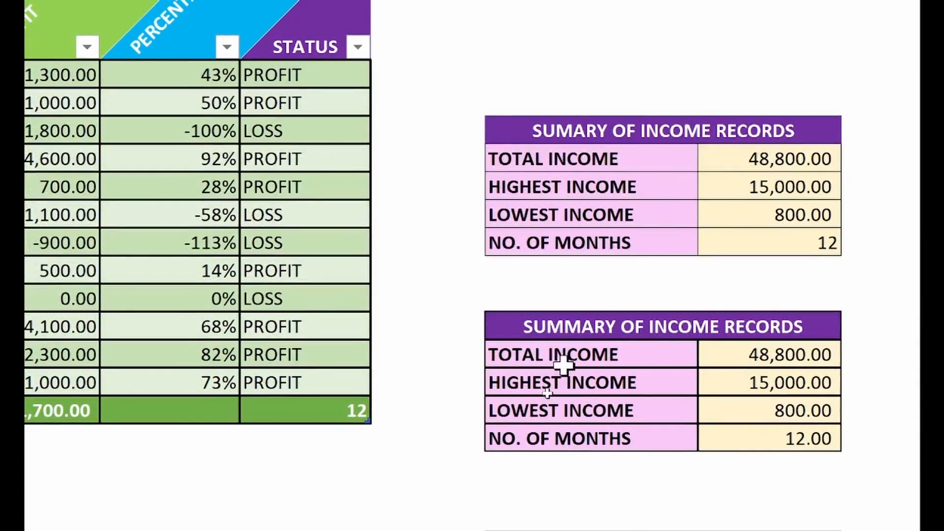
click(541, 387)
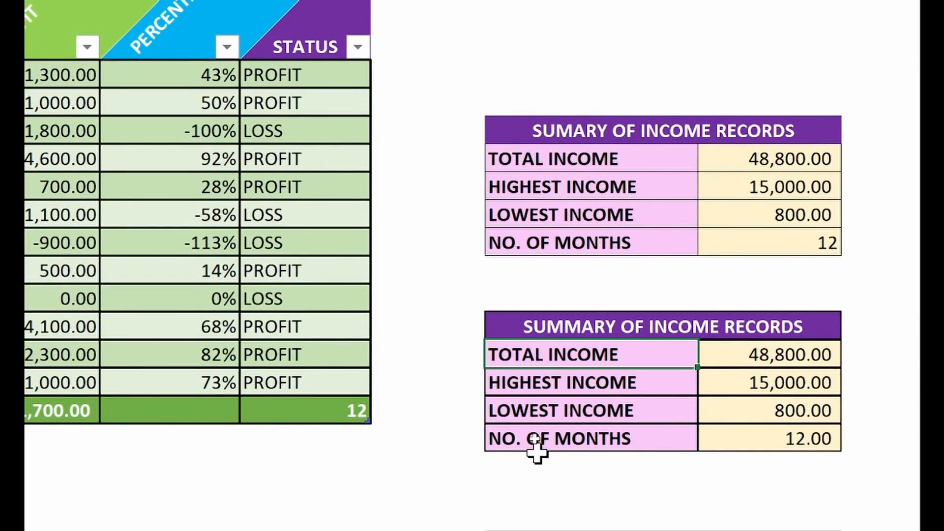
drag(537, 447, 533, 354)
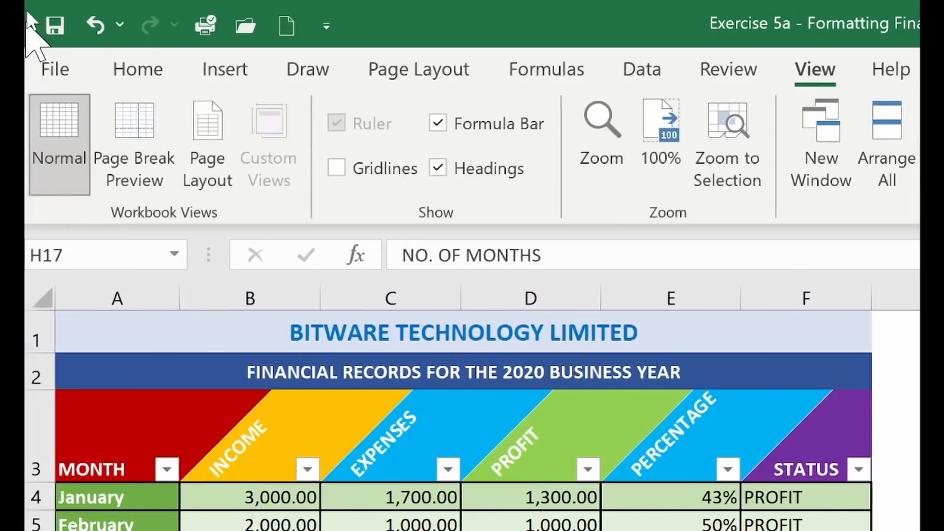
click(157, 66)
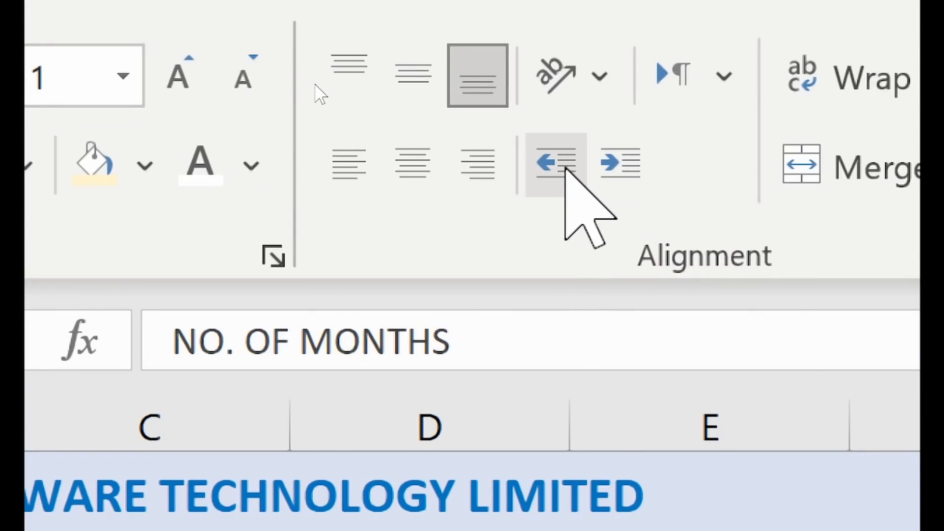
click(627, 176)
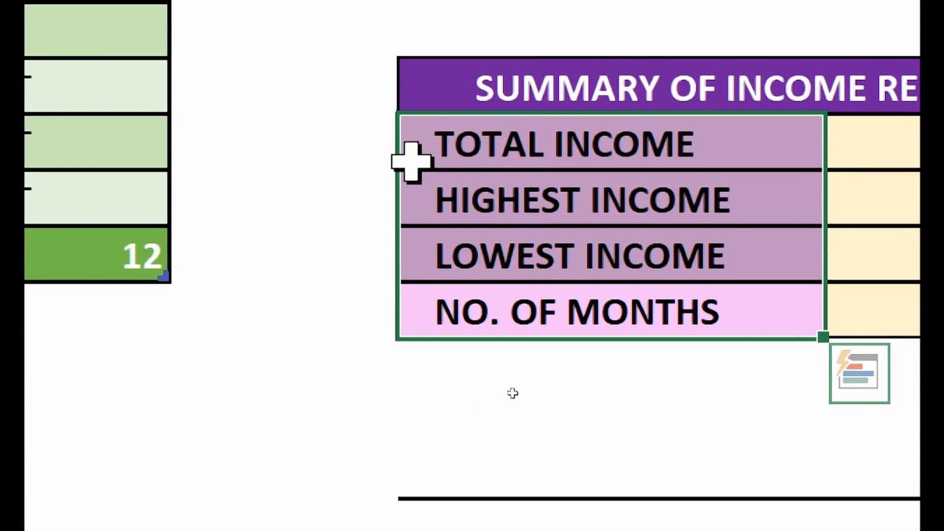
- Try one further indent level on the HIGHEST INCOME label in the second summary, and undo it
click(481, 147)
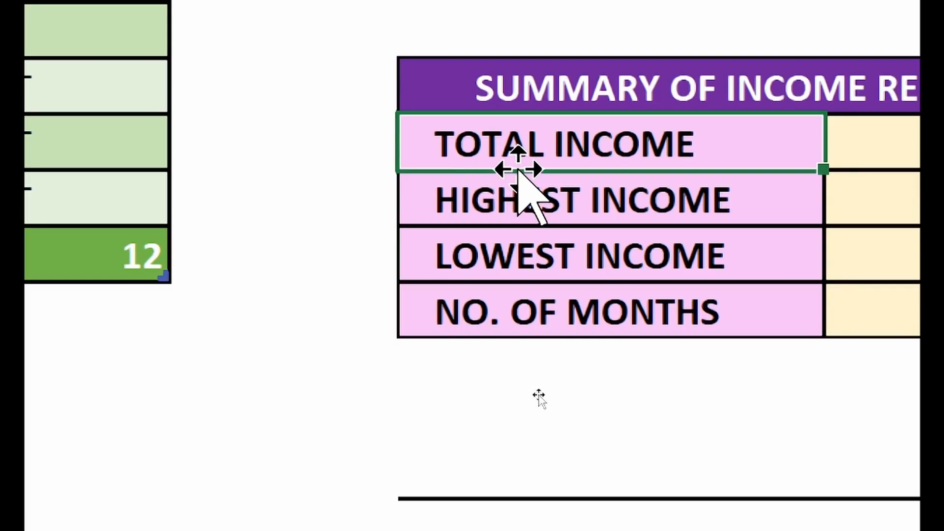
click(516, 206)
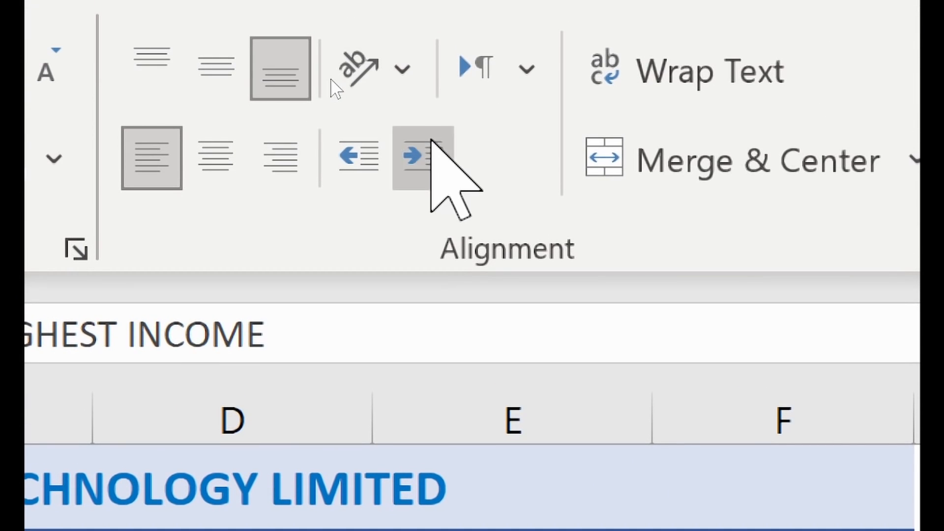
click(431, 145)
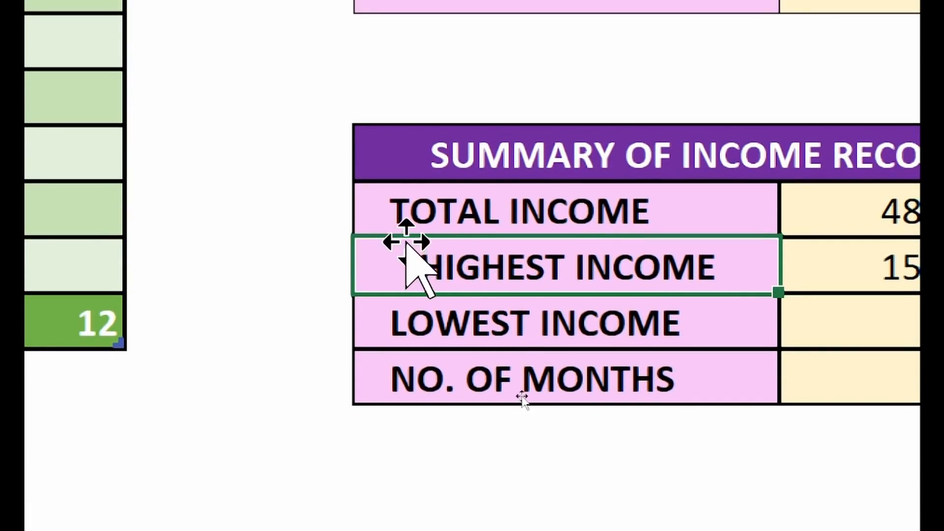
click(406, 197)
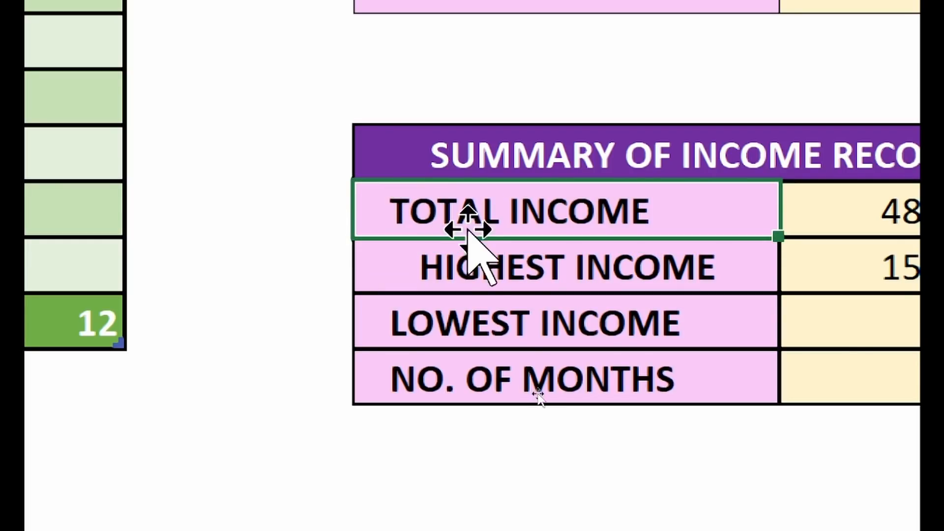
key(ctrl+z)
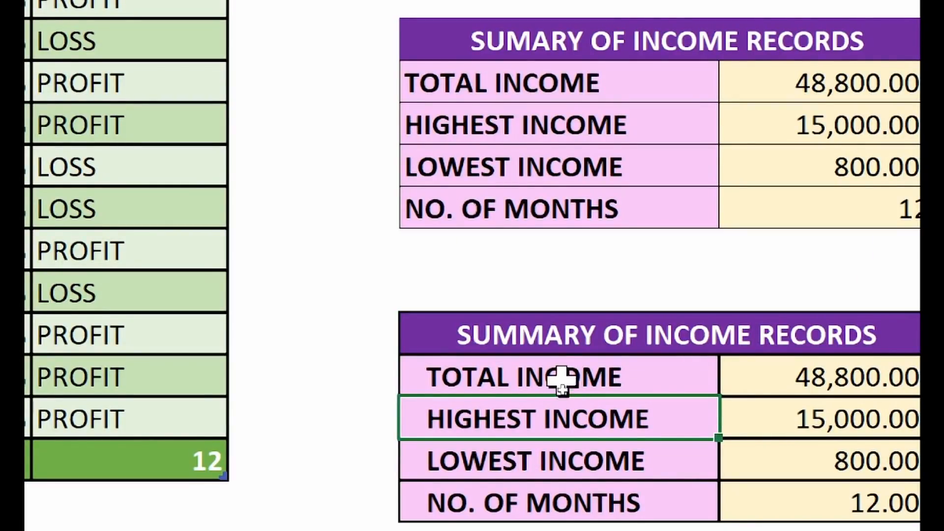
- Open the cell formatting of labels H14:H17 in the second income summary and rotate their text orientation upward
drag(564, 390, 552, 510)
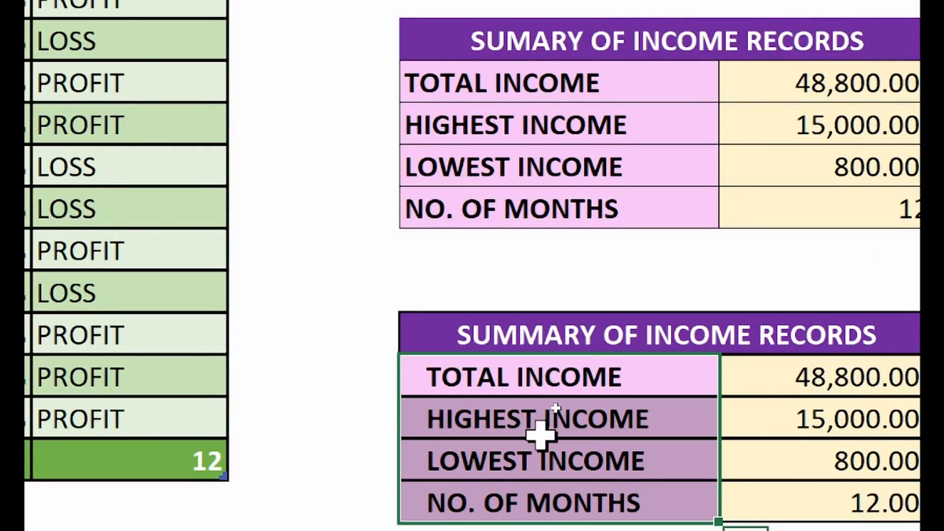
right_click(544, 436)
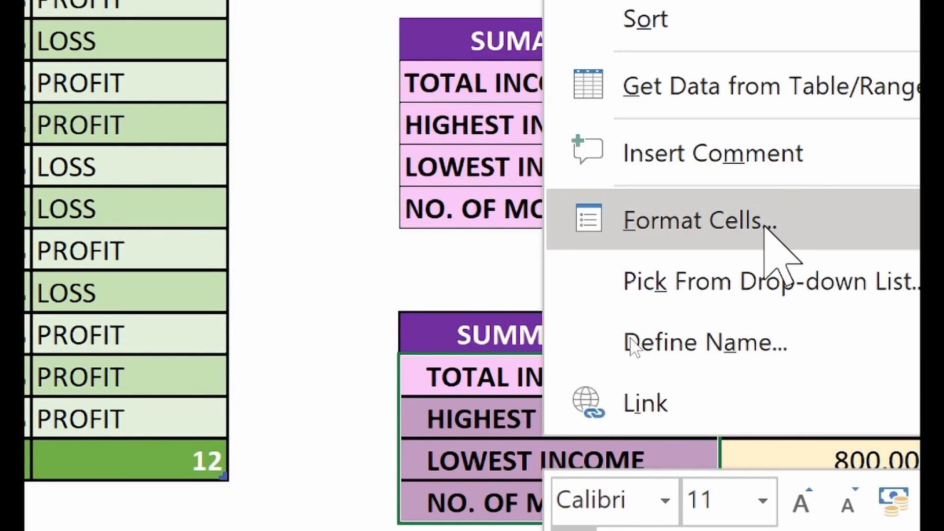
click(764, 223)
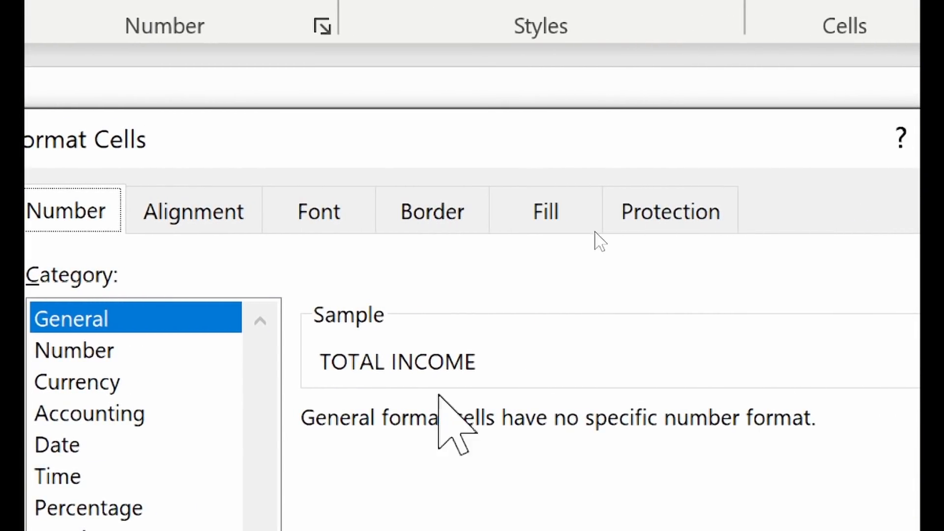
click(354, 212)
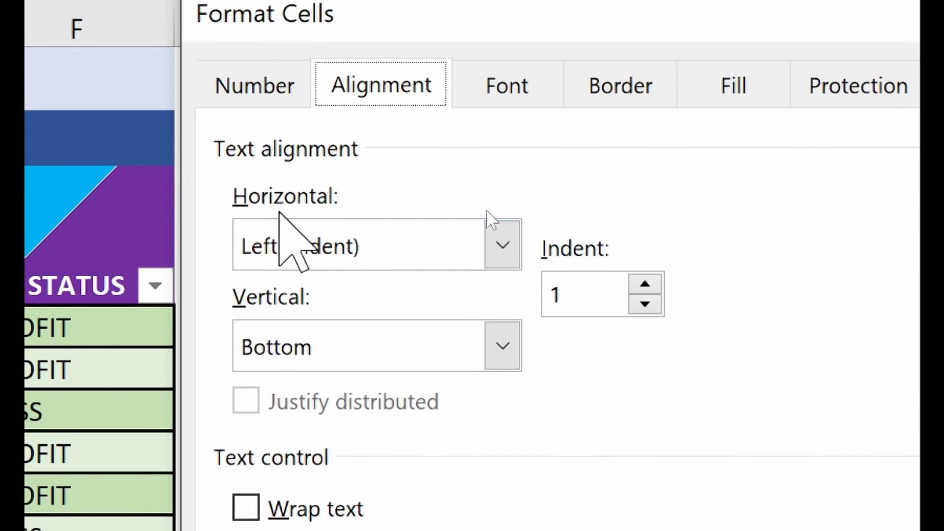
click(502, 225)
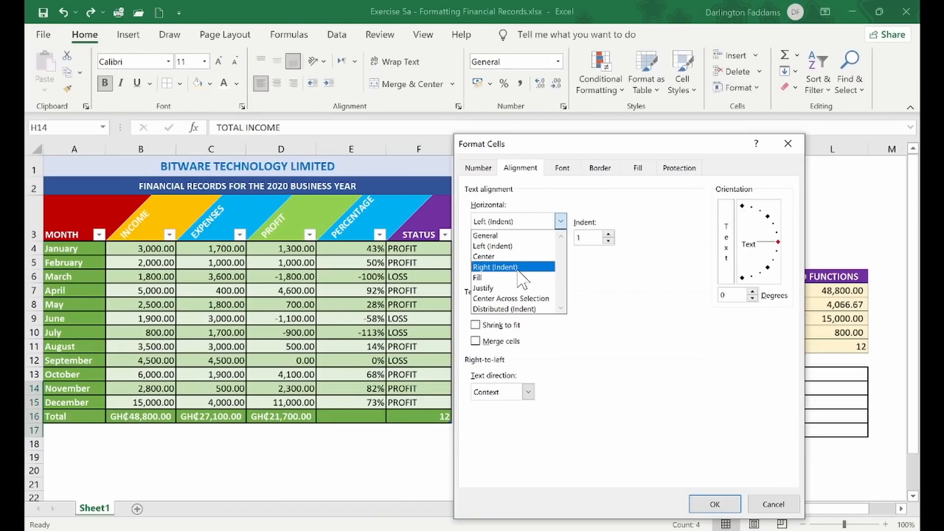
click(627, 383)
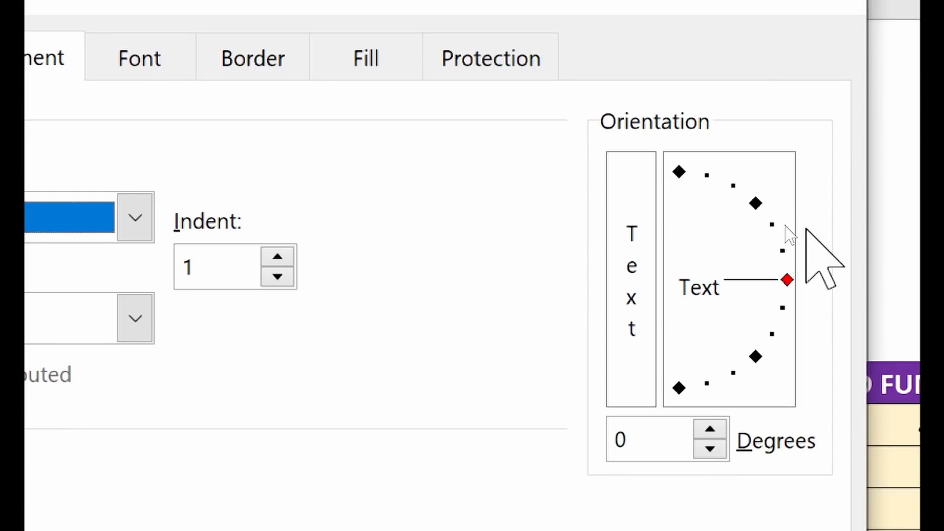
drag(792, 276, 761, 177)
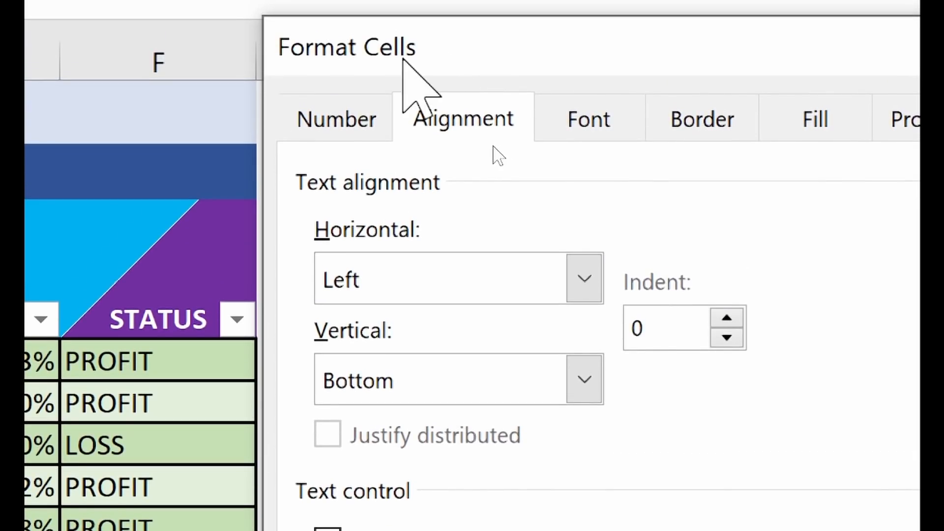
- Review the Number, Alignment, Font, Border, Fill and Protection settings, and apply the rotated orientation to H14:H17
click(333, 118)
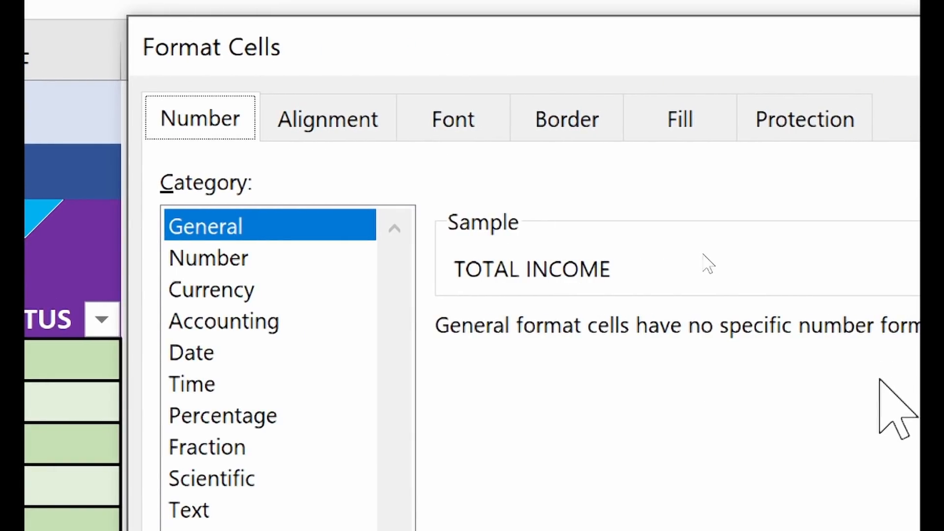
click(365, 104)
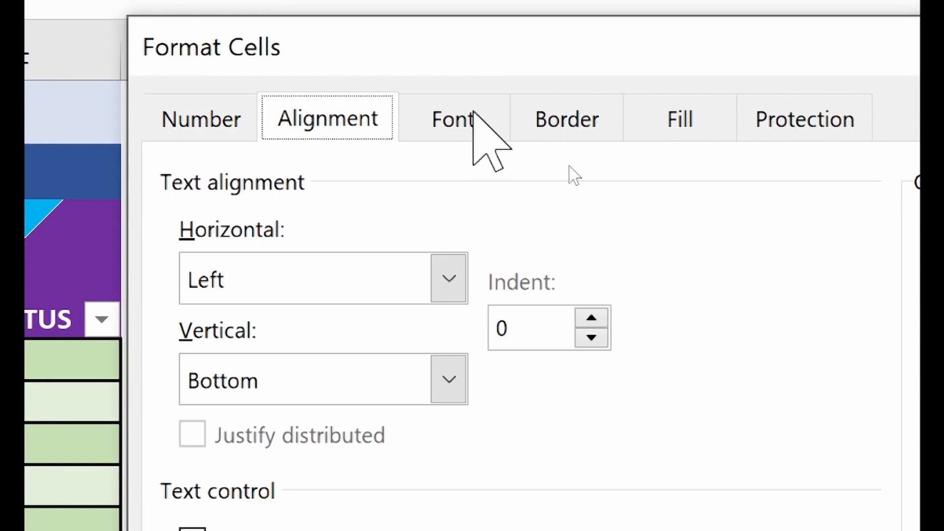
click(477, 117)
click(558, 126)
click(661, 128)
click(754, 126)
click(661, 136)
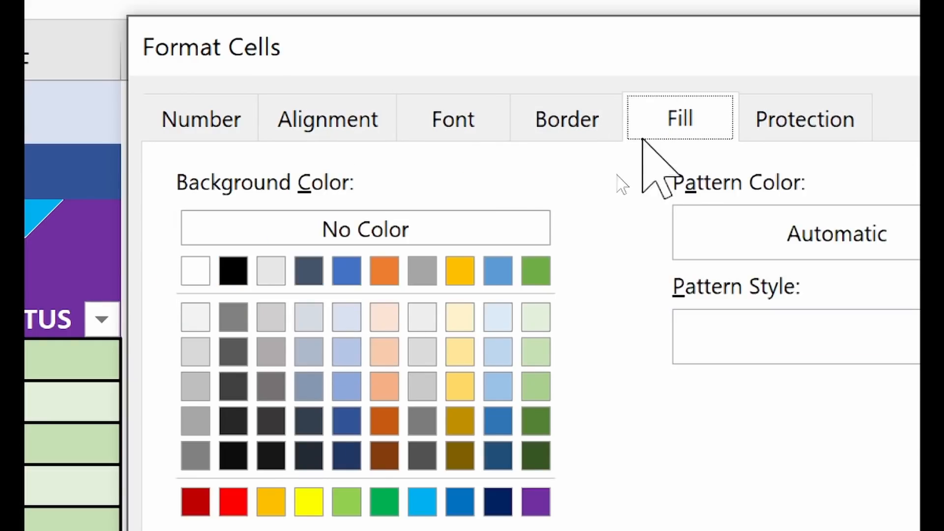
click(573, 136)
click(458, 134)
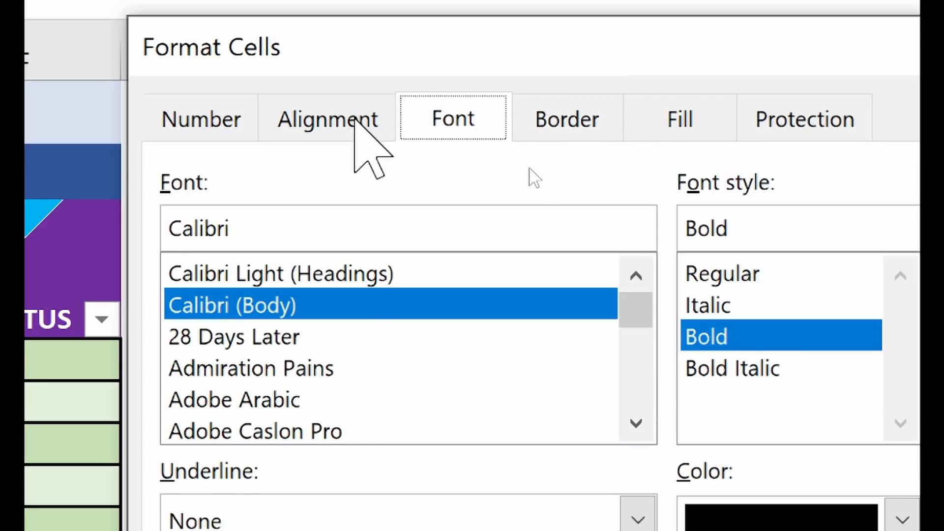
click(355, 121)
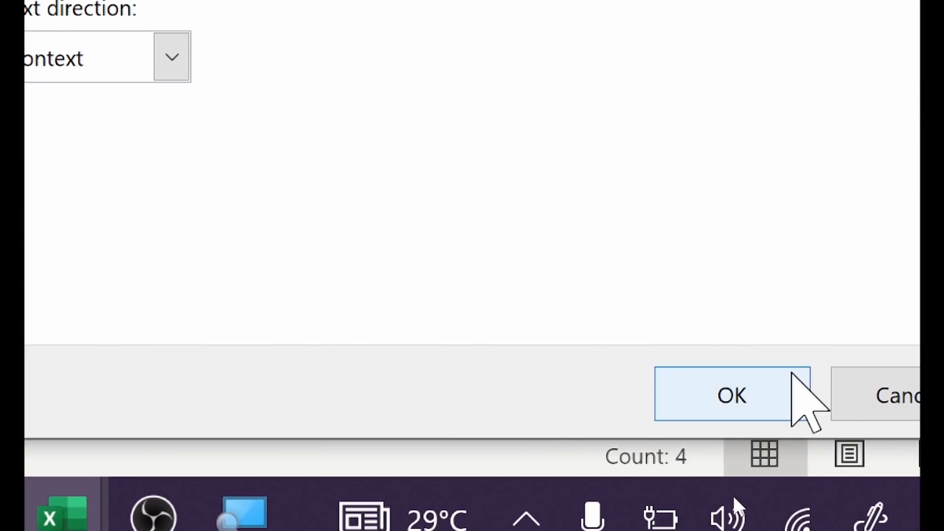
click(786, 392)
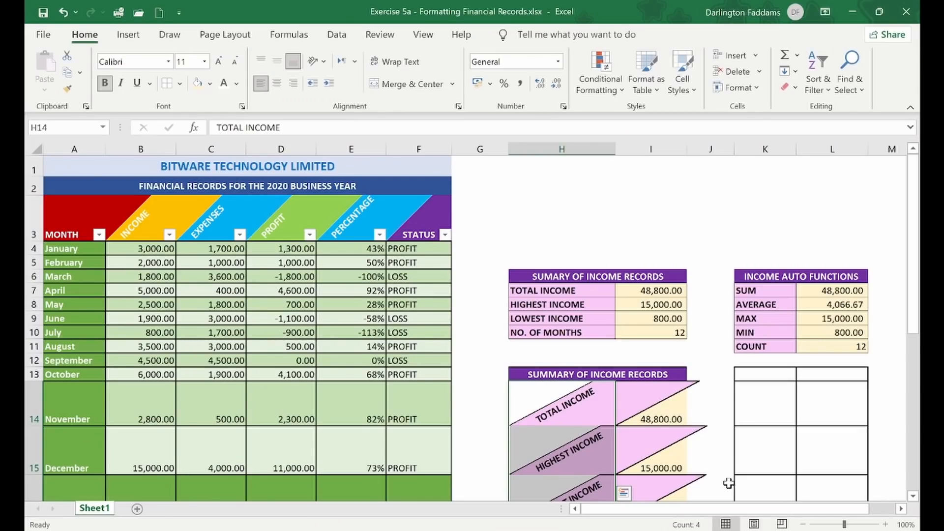
click(730, 483)
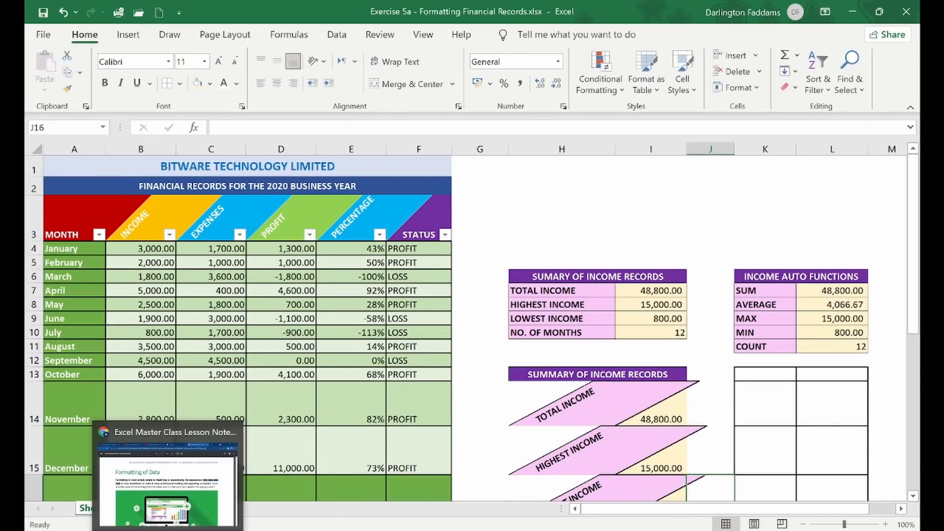
- Switch to Notes.txt in Notepad, highlight the Wrap Text topic, and switch to the Book2 workbook in Excel
click(197, 530)
drag(274, 407, 133, 409)
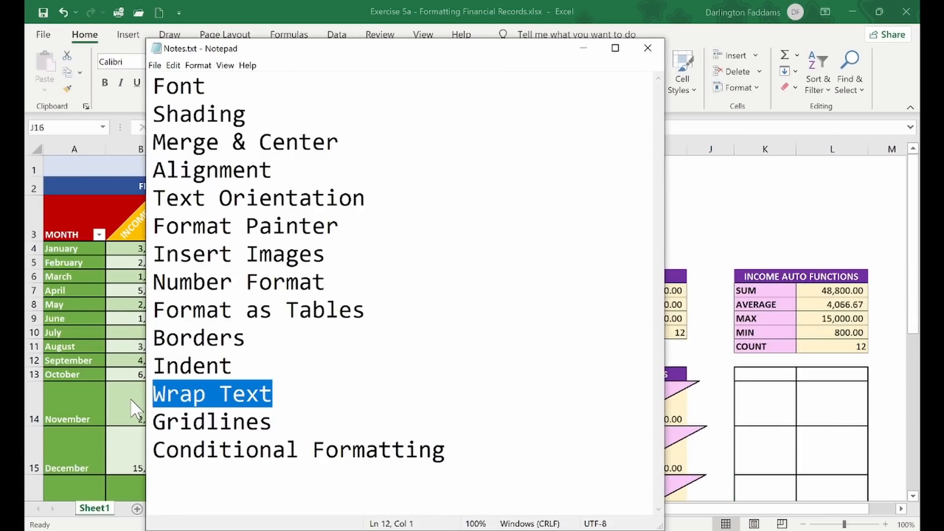
mouse_move(494, 530)
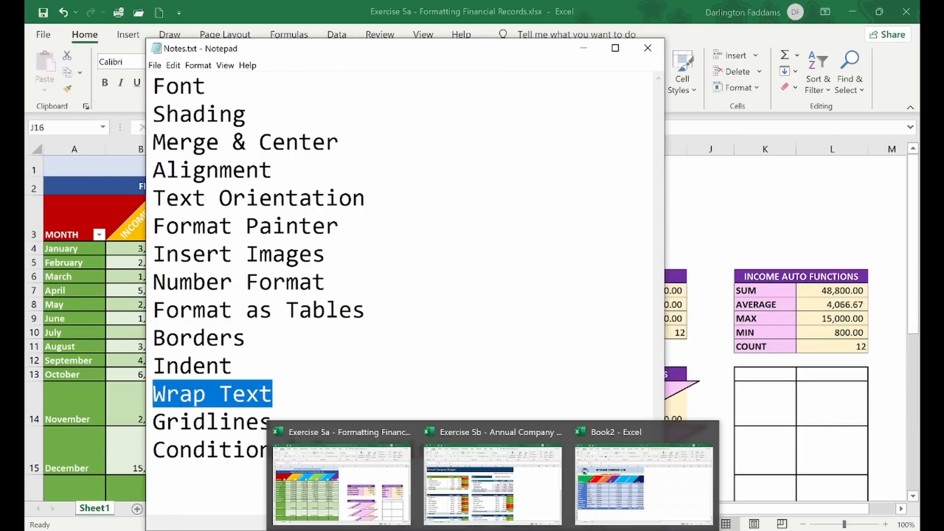
click(494, 492)
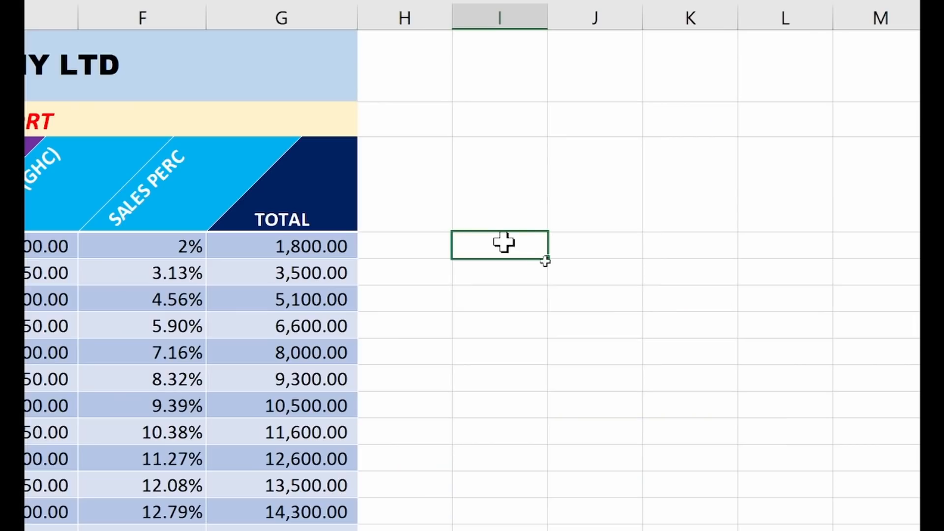
- Merge and center I4:L4 and enter "The annual report shown on this spreadsheet reveals the earnings for the year 2020."
drag(504, 242, 794, 238)
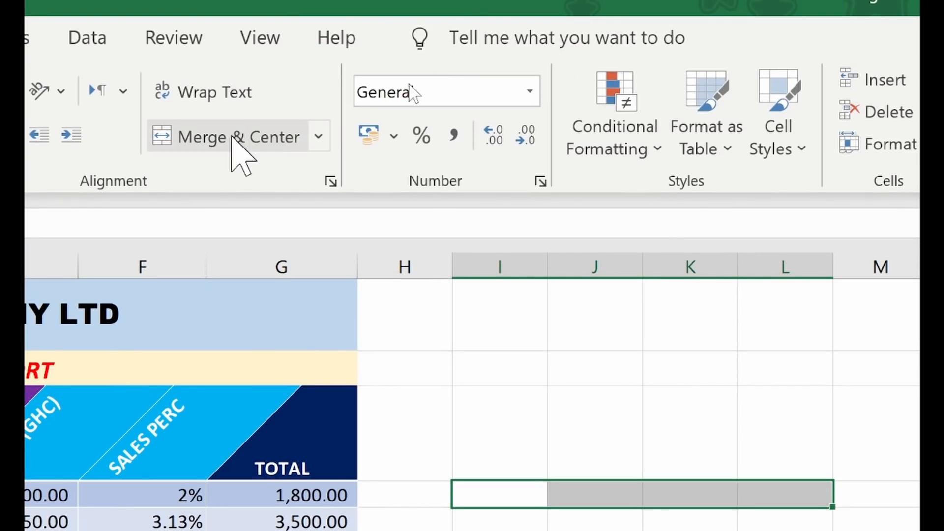
click(234, 140)
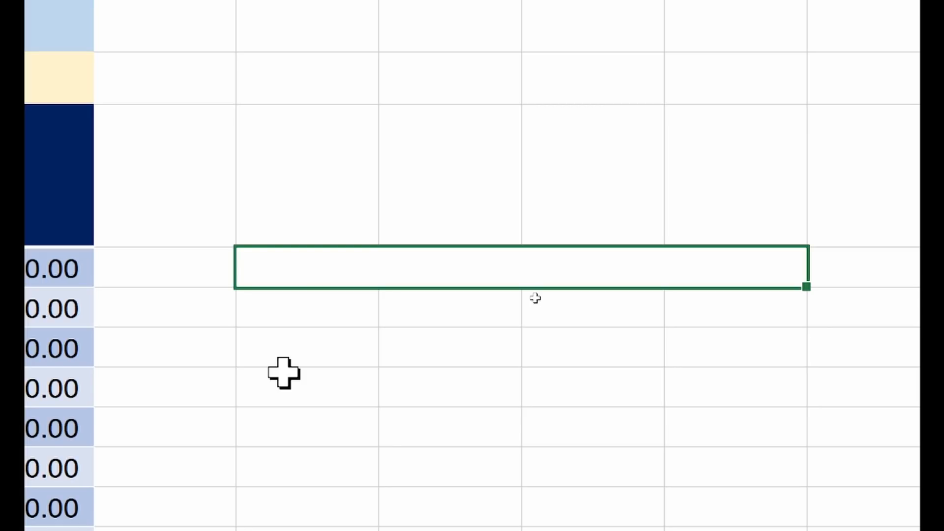
text(The annual report )
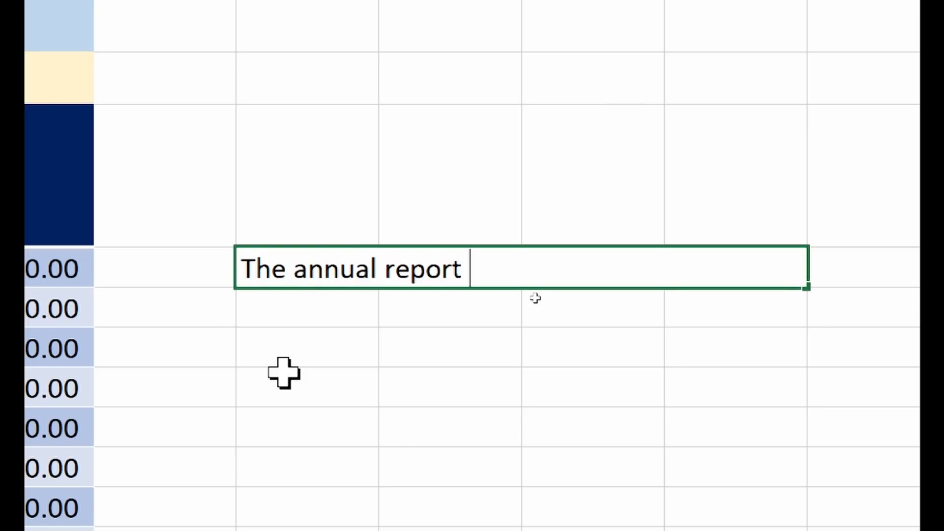
text(whown)
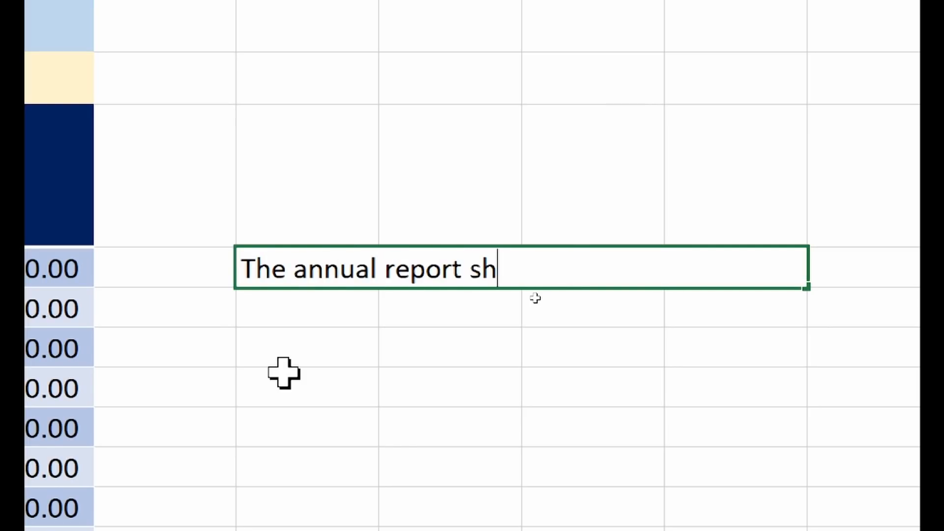
text(own on this spreadsheet reveals the earnings for)
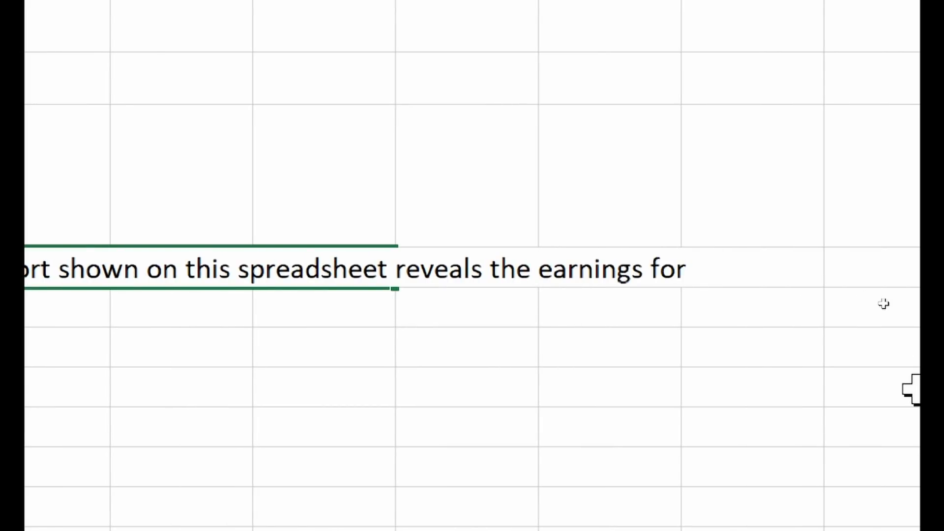
text(the year 2020.)
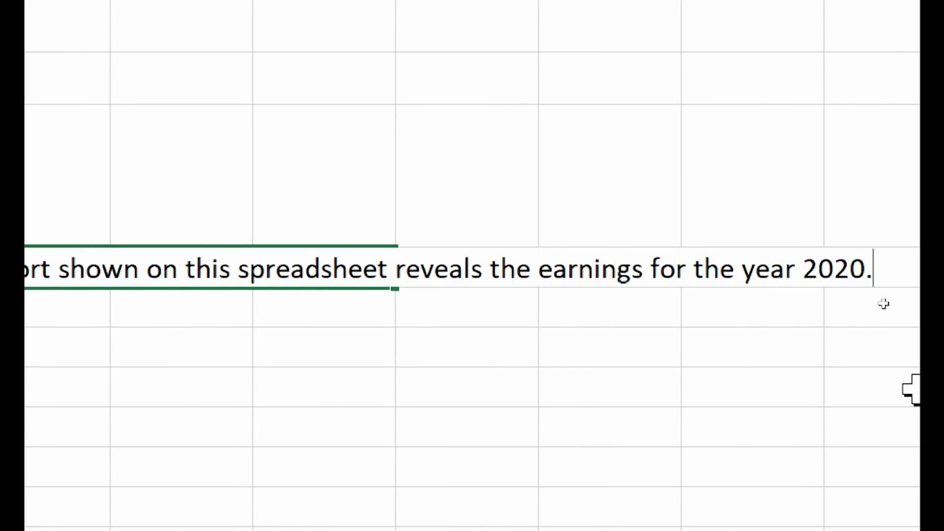
key(Return)
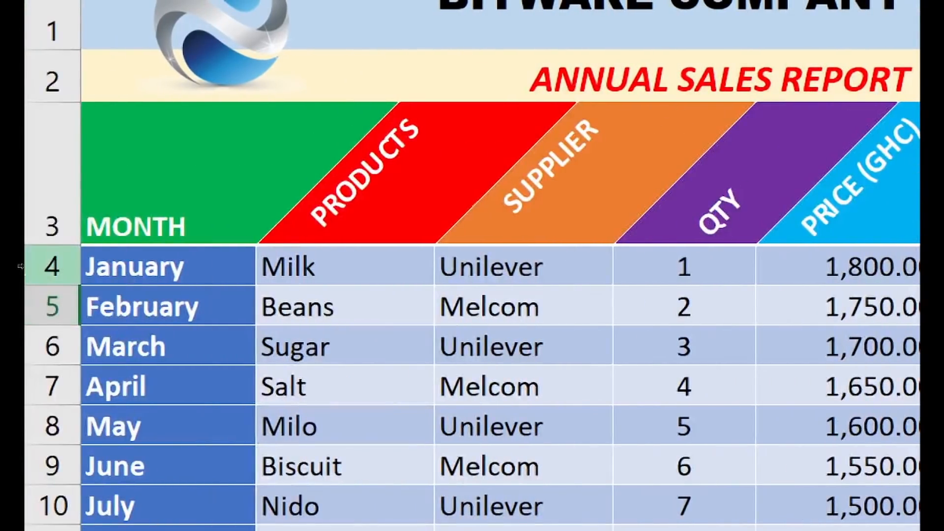
- Increase the height of row 4 and wrap the text in the merged cell I4:L4
drag(29, 285, 43, 394)
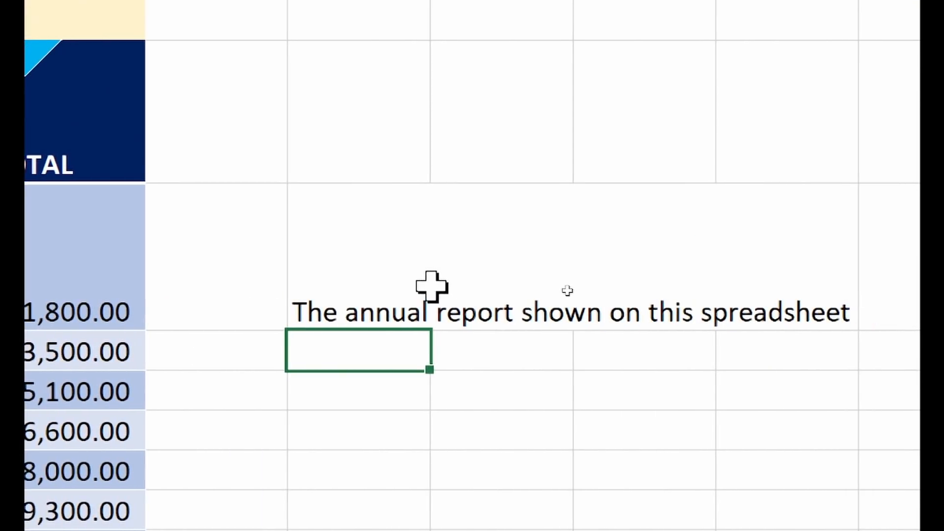
click(431, 285)
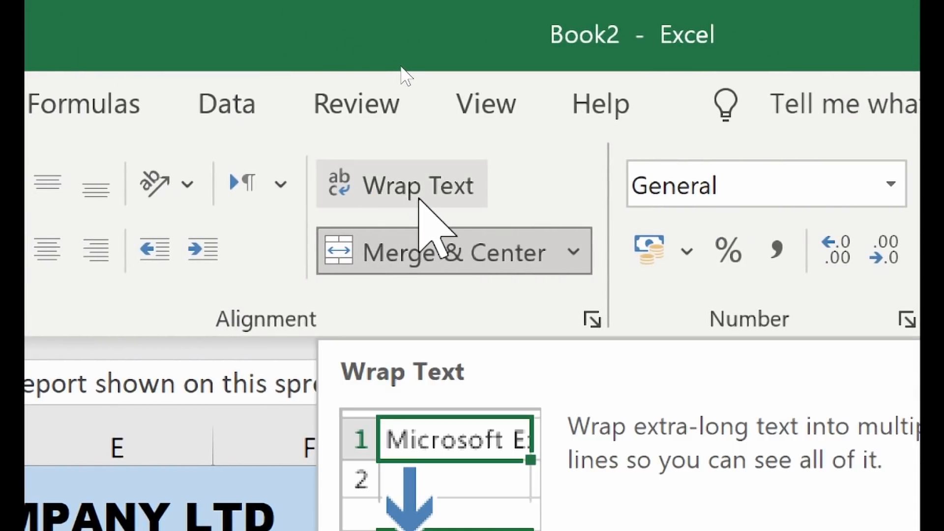
click(418, 197)
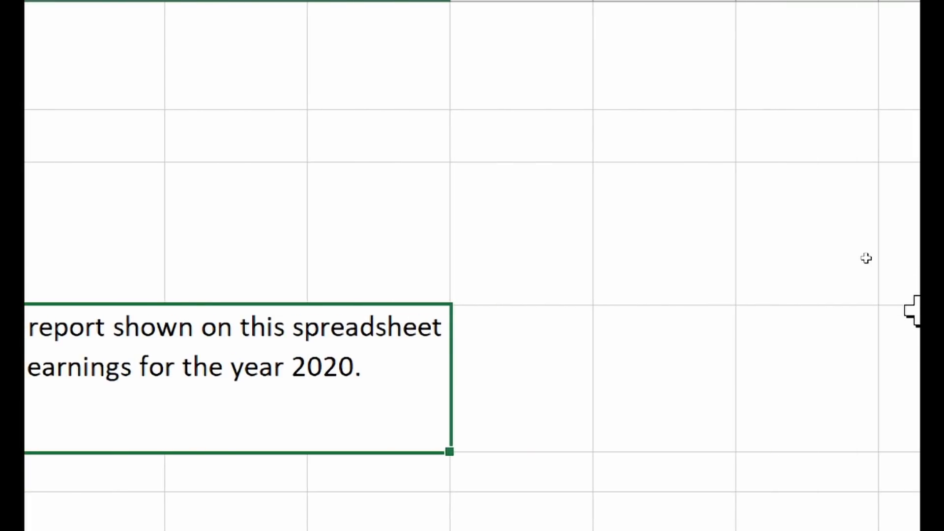
- Add "Whatever text you want to add will also break down and show in the wrapping." to the text in merged cell I4:L4
double_click(270, 355)
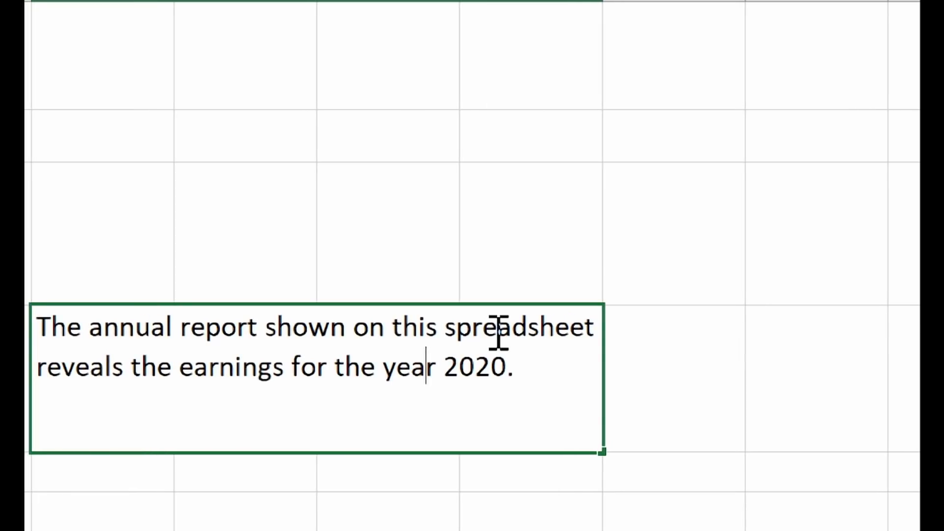
click(396, 359)
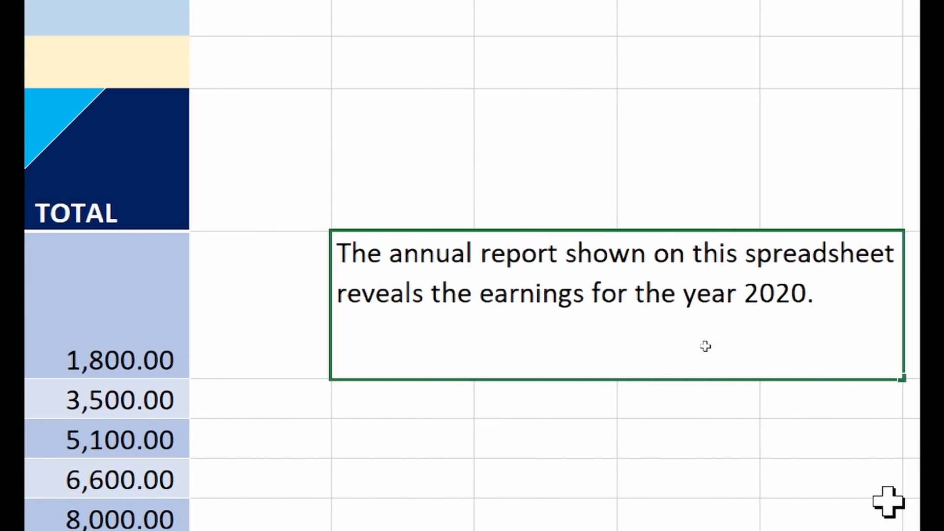
text(Whatever)
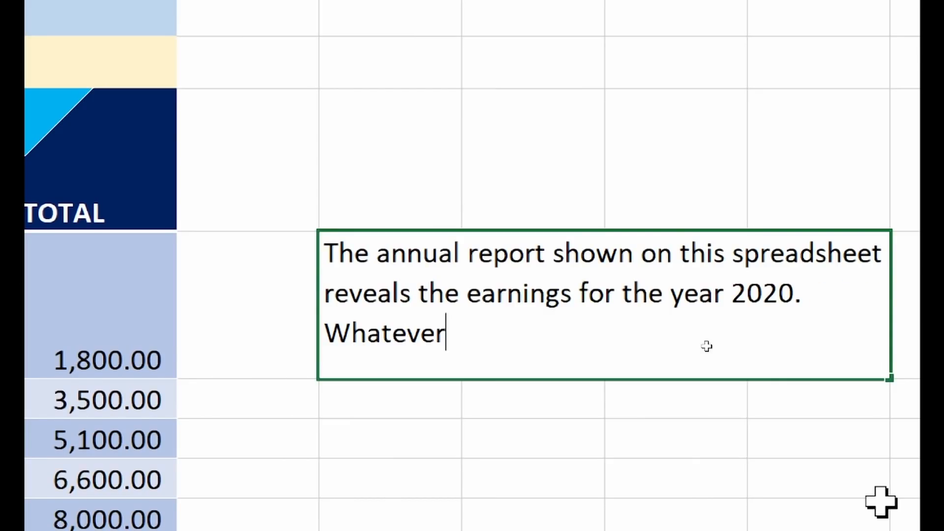
text( text you Want )
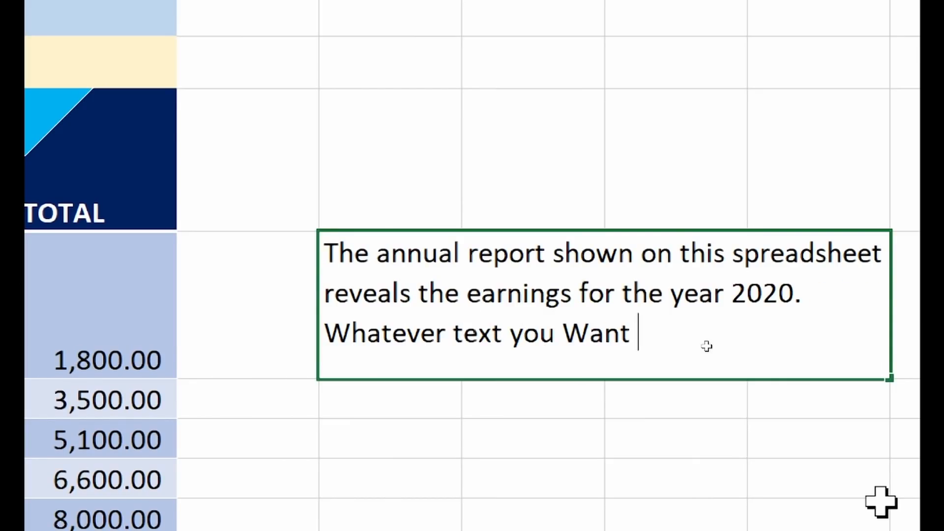
text(WAN)
key(BackSpace)
key(BackSpace)
text(ant to da)
key(BackSpace)
key(BackSpace)
text(add will)
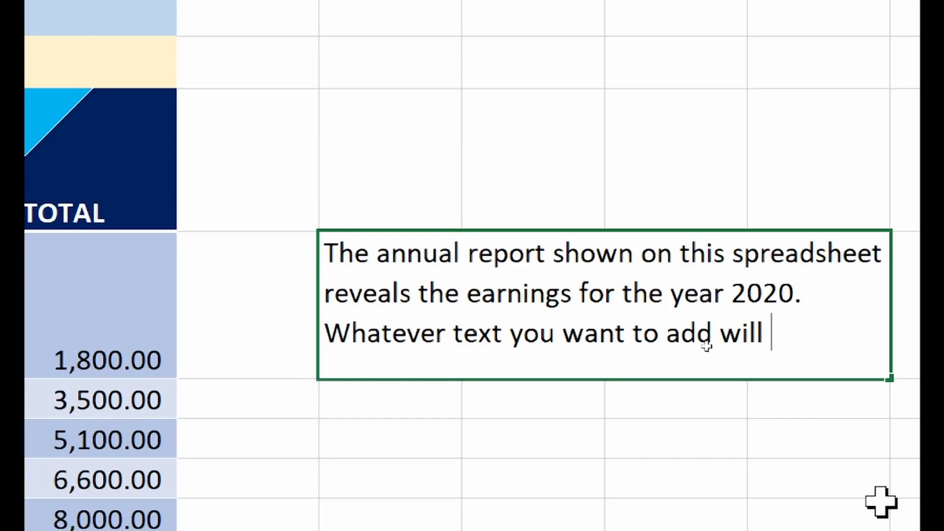
text( b)
key(BackSpace)
text(also bre)
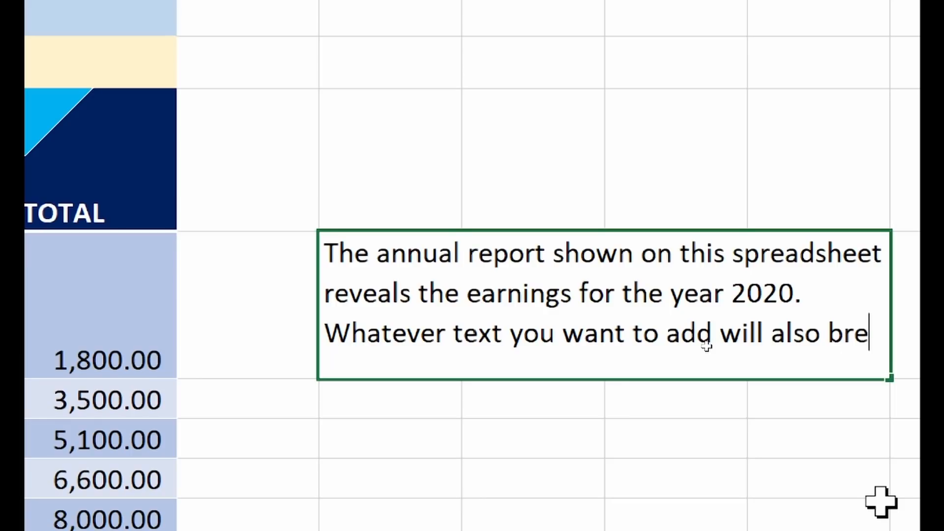
text(ak down )
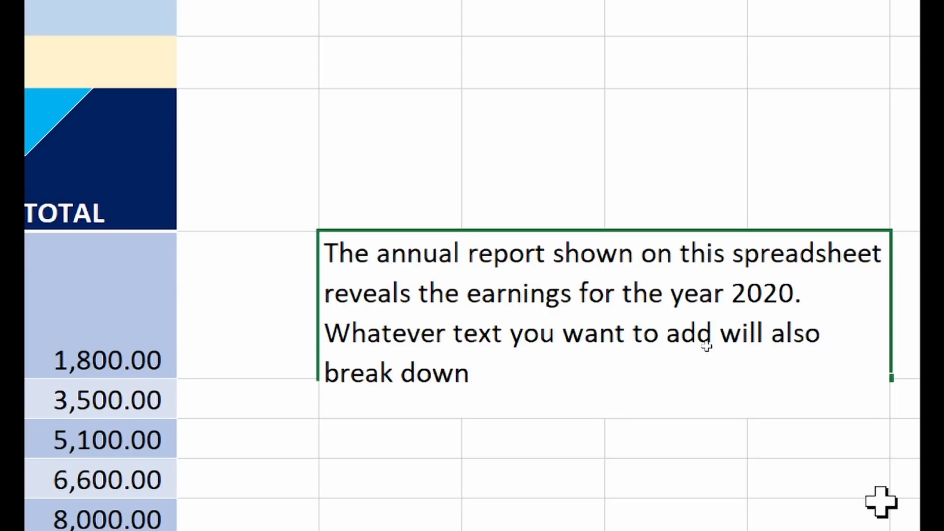
text(and show in the wrapp)
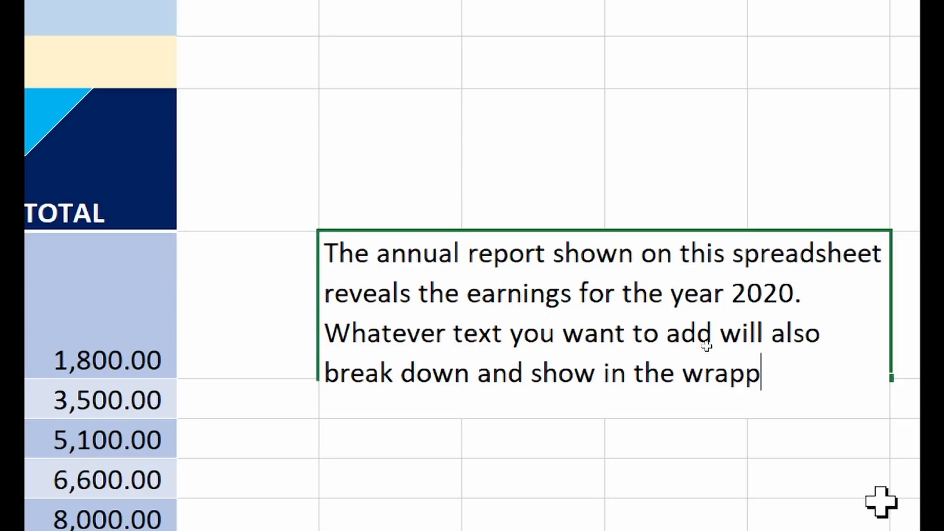
text(ing.)
key(Return)
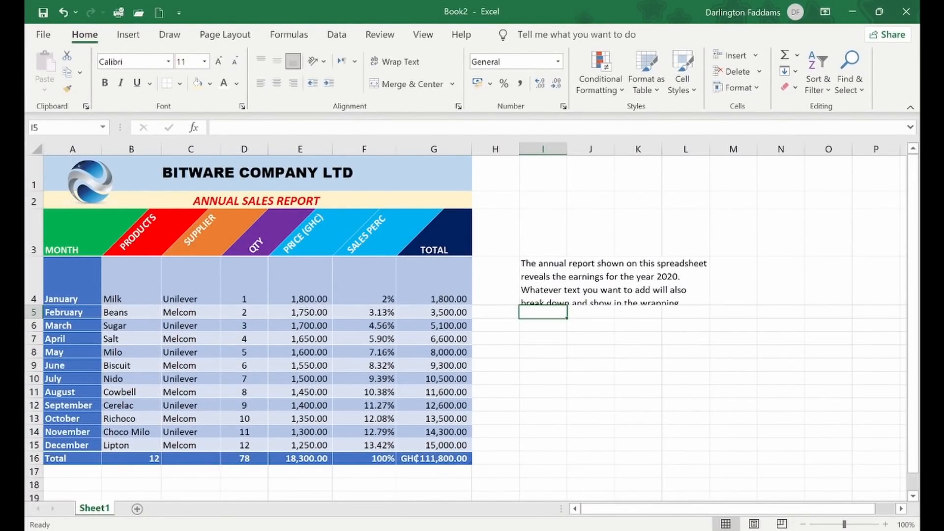
- Switch to Notes.txt in Notepad, highlight the Gridlines topic, and return to the Book2 workbook in Excel
key(alt+Tab)
drag(279, 426, 127, 422)
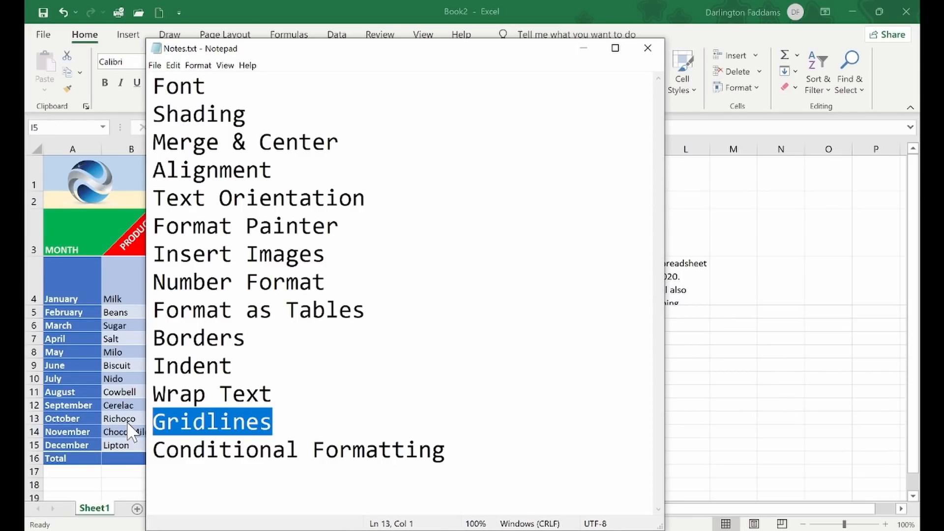
click(709, 388)
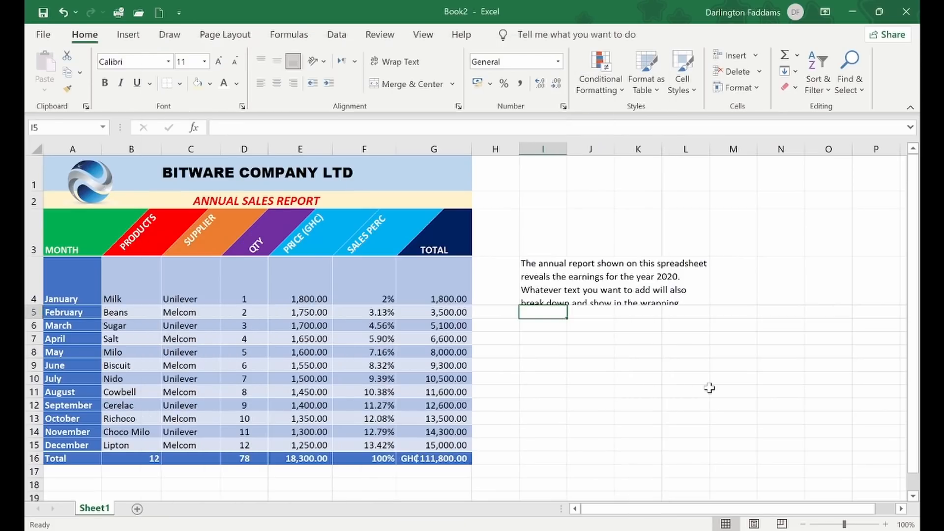
click(709, 388)
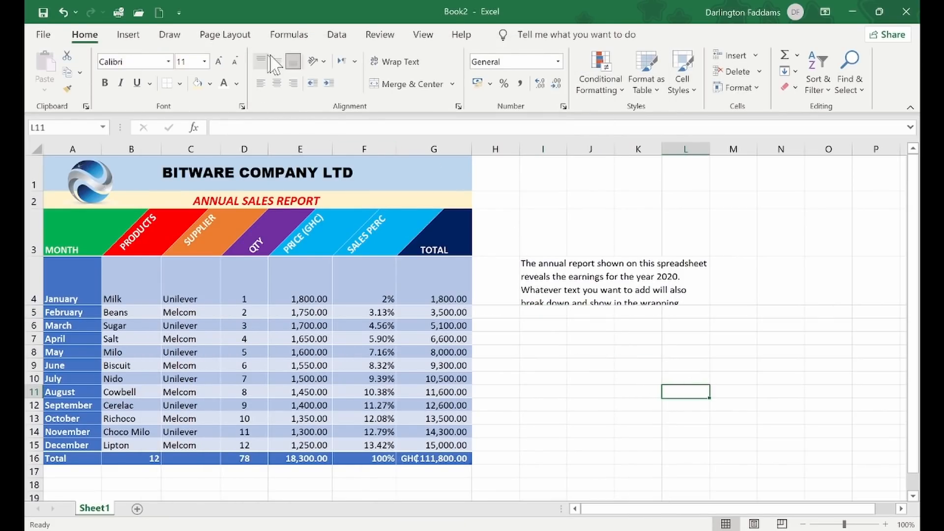
- Hide the formula bar and the row and column headings, and show both again
click(422, 34)
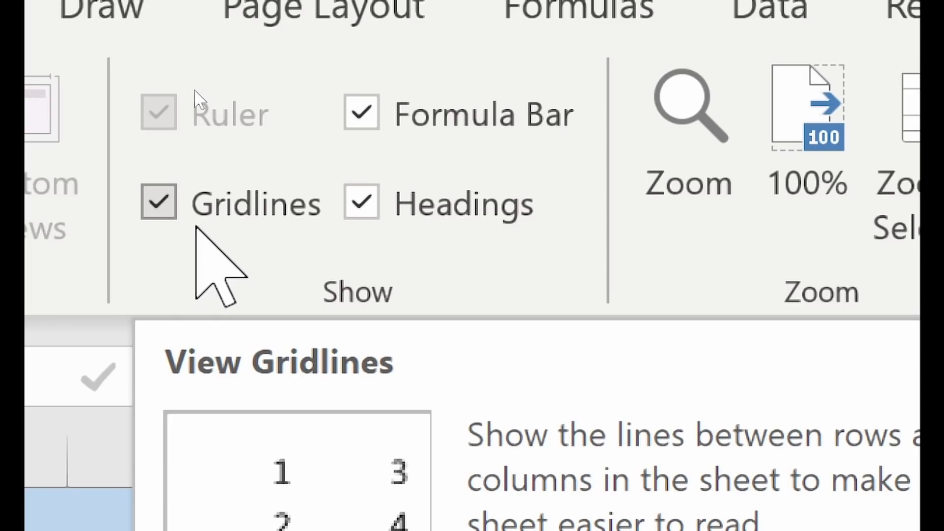
click(377, 131)
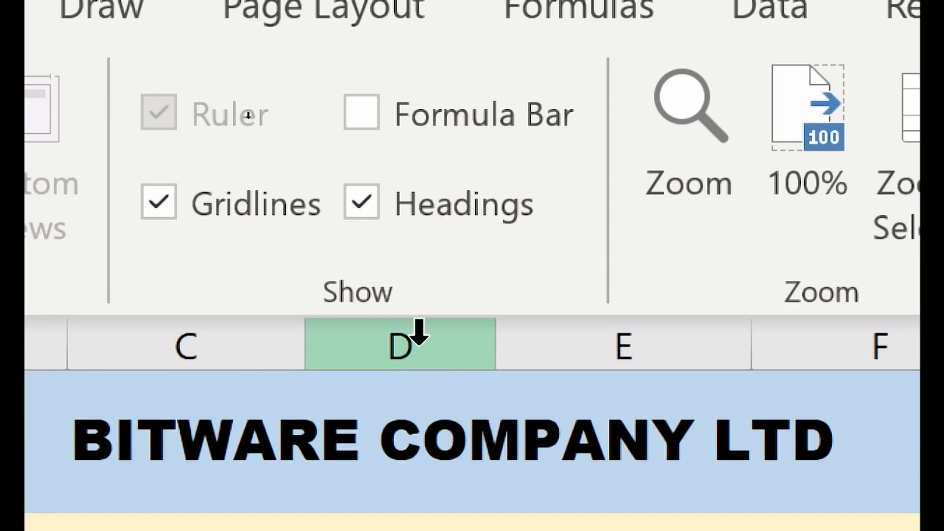
click(364, 203)
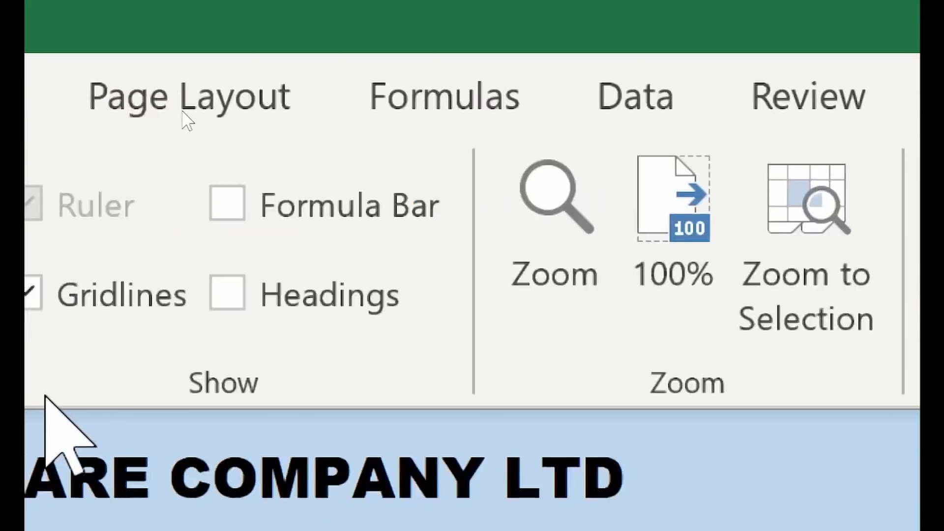
click(388, 297)
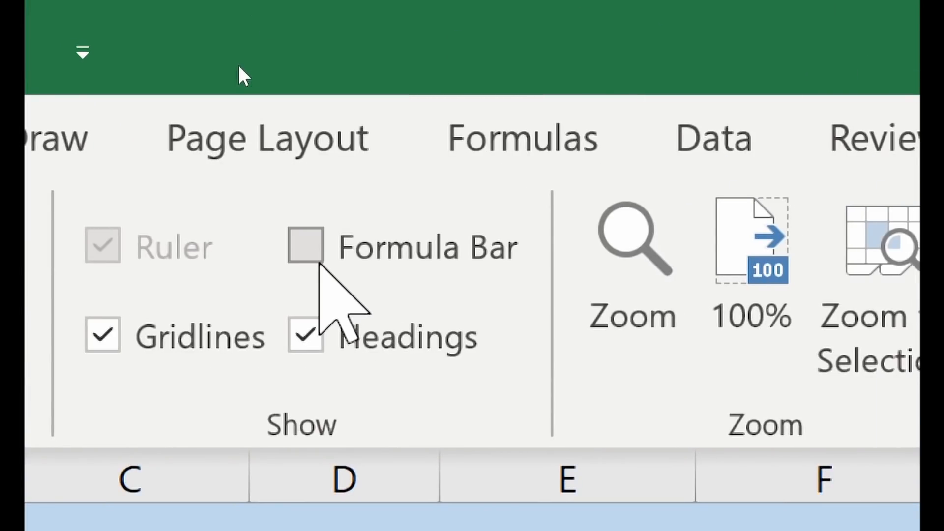
click(351, 265)
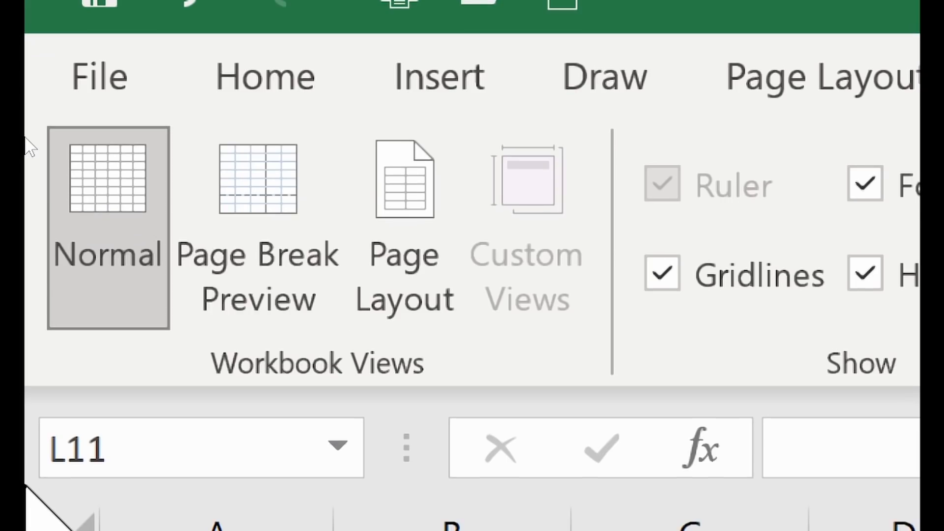
- Turn off the worksheet's gridlines and increase the height of row 4 to fit all the wrapped text
click(418, 277)
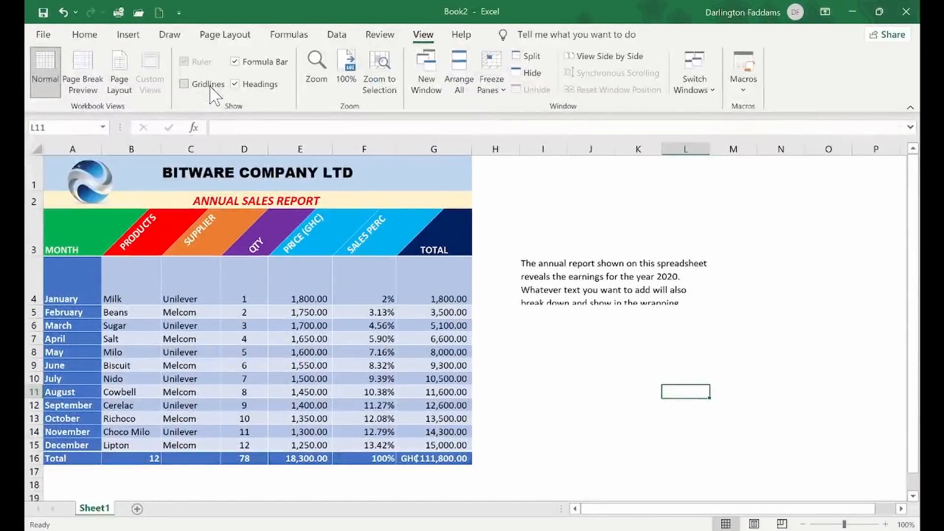
click(589, 328)
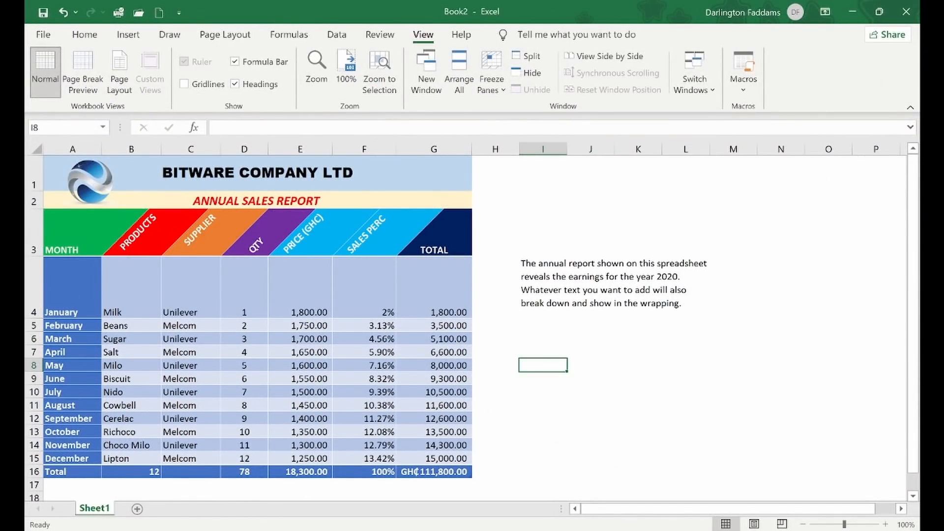
- Switch to Notes.txt in Notepad, highlight the Conditional Formatting topic, and return to the Book2 workbook in Excel
click(165, 530)
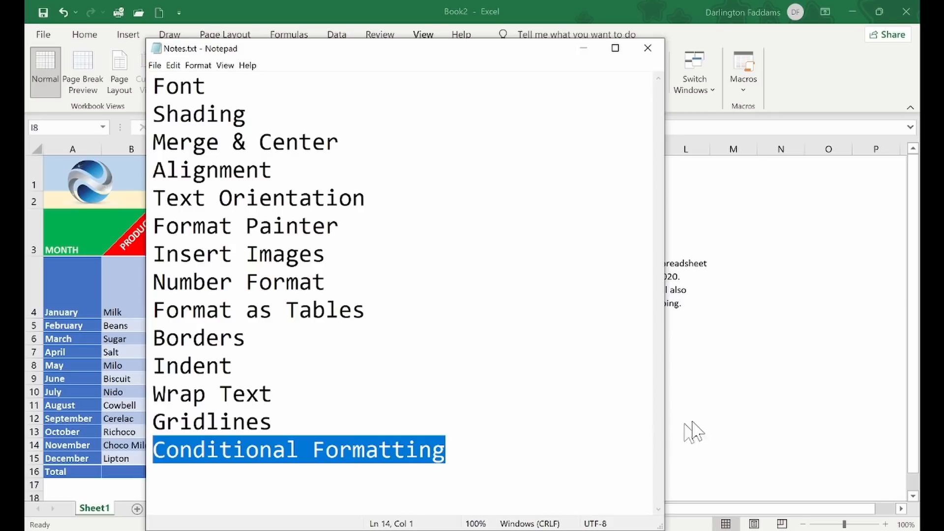
click(692, 432)
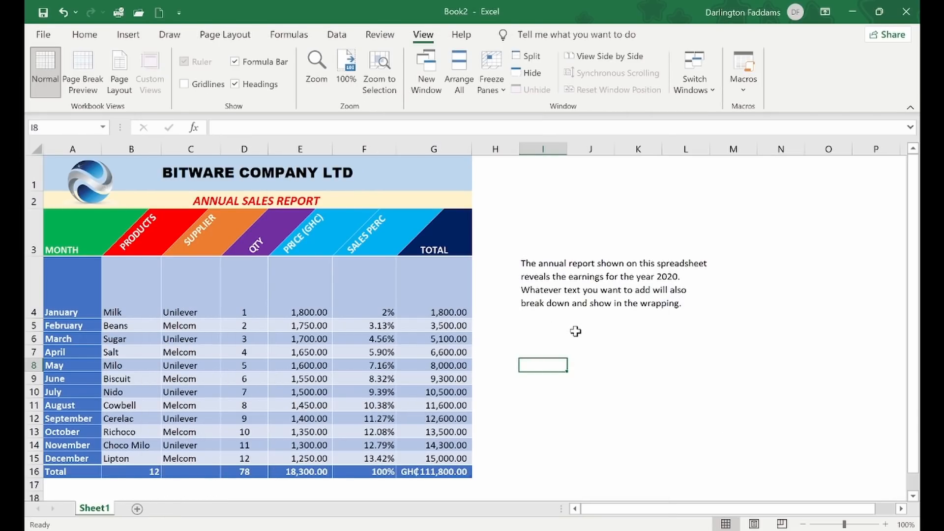
- Undo the latest changes to merged cell I4:L4, including the added sentence and the increased height of row 4
key(ctrl+z)
key(ctrl+z)
key(ctrl+z)
key(ctrl+z)
key(ctrl+z)
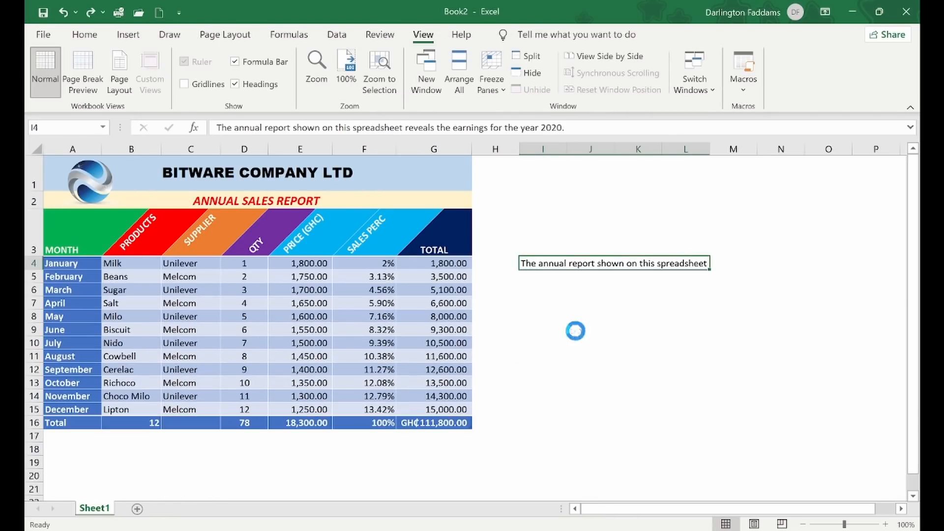
- Switch to the workbook Exercise 5b - Annual Company Budget.xlsx
click(576, 332)
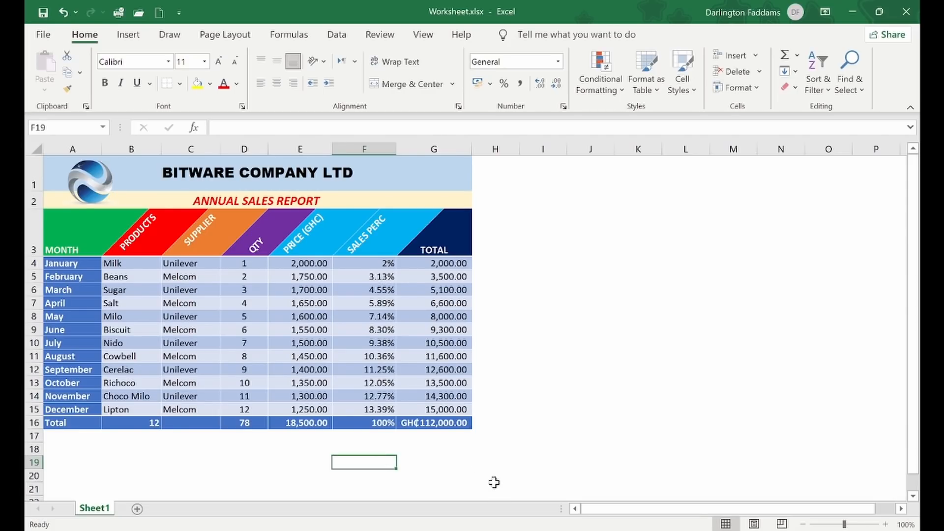
mouse_move(490, 529)
click(548, 484)
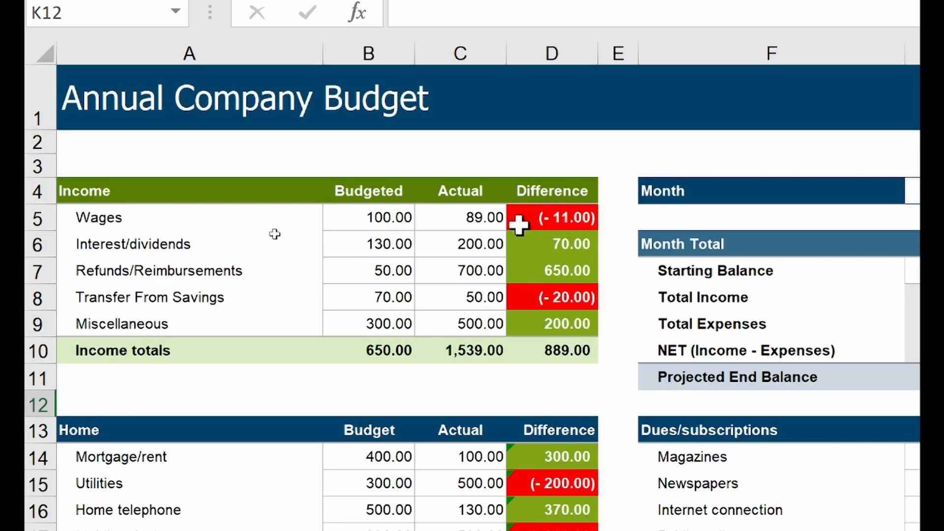
- Set the Actual amount for Wages in C5 to 110 and reselect the cell
click(431, 221)
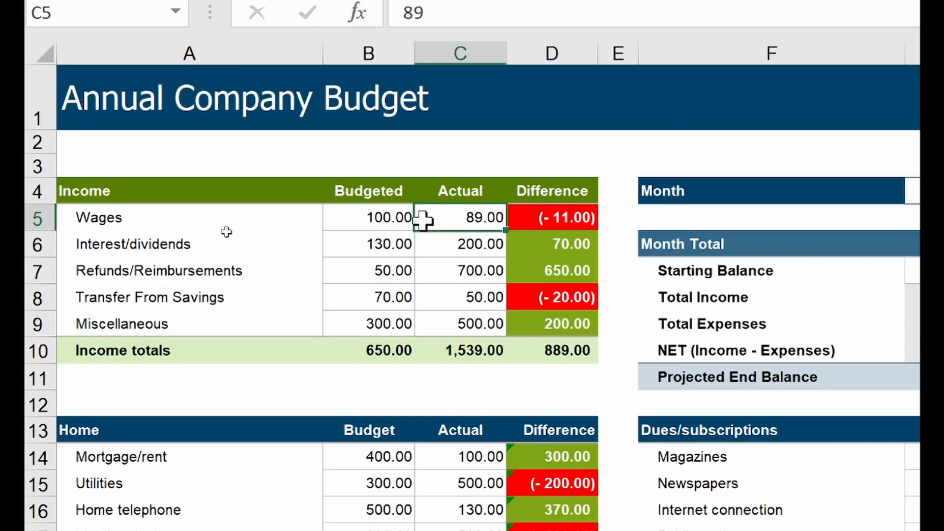
text(110)
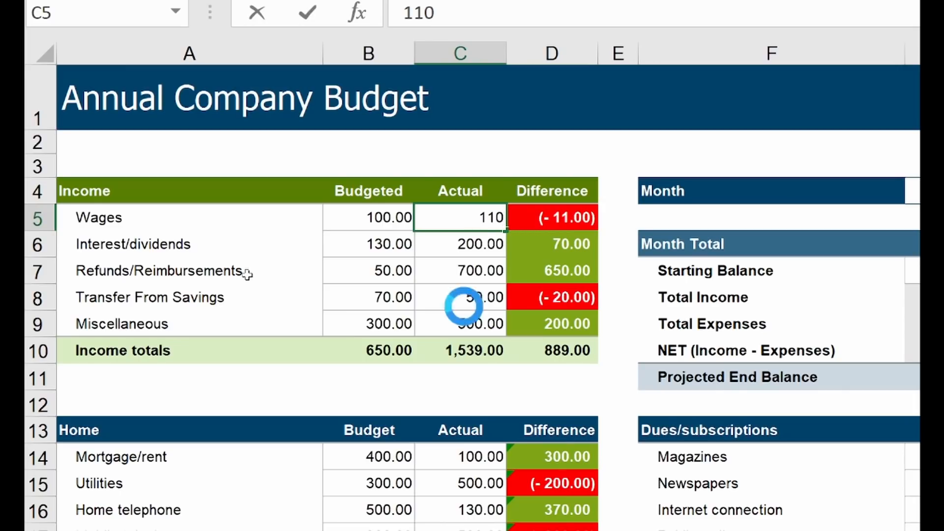
key(Return)
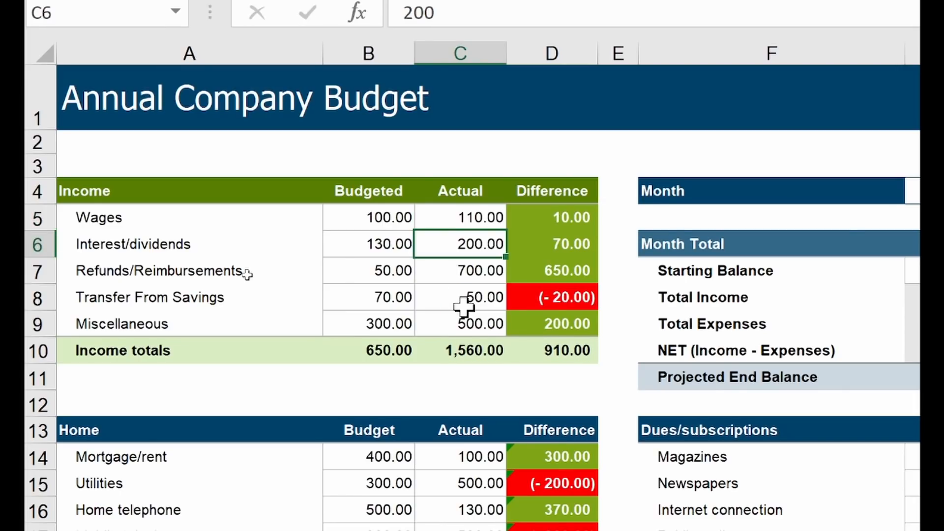
click(461, 216)
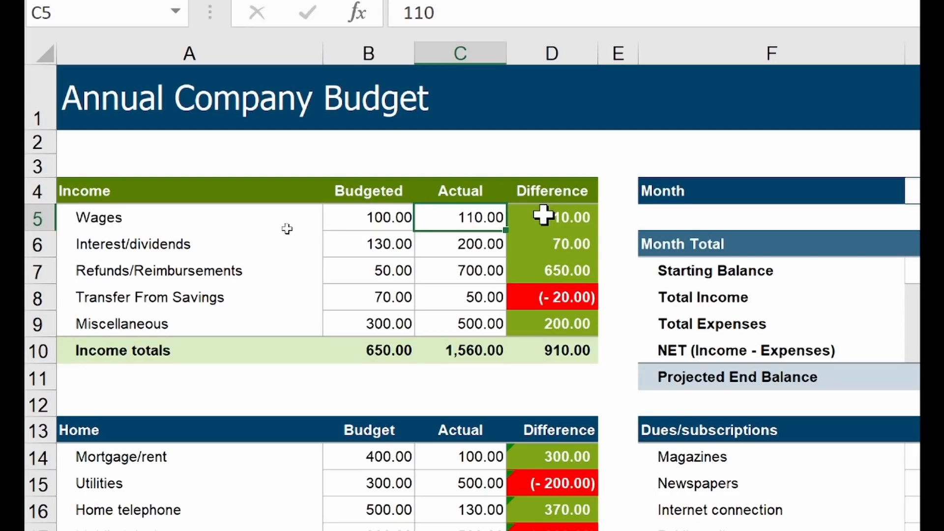
- Set the Actual amount for Interest/dividends in C6 to -500 and reselect the cell
click(459, 270)
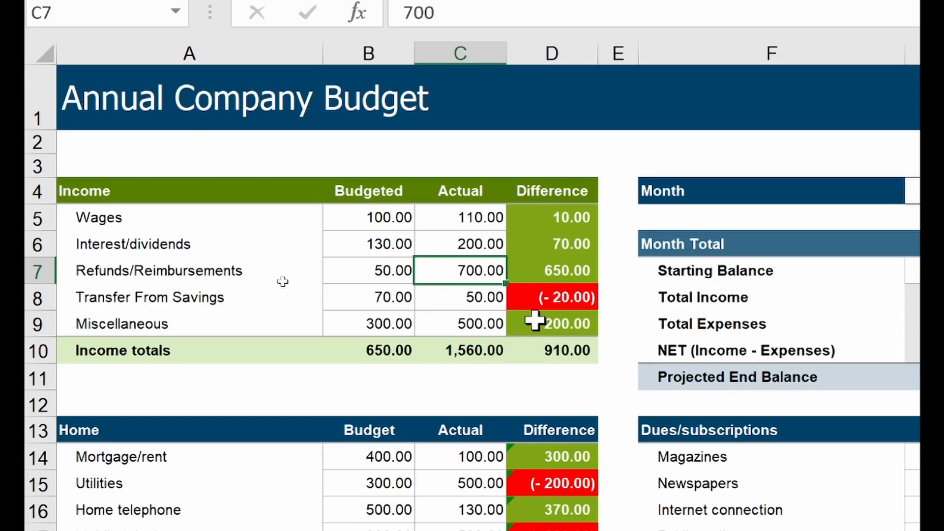
click(476, 245)
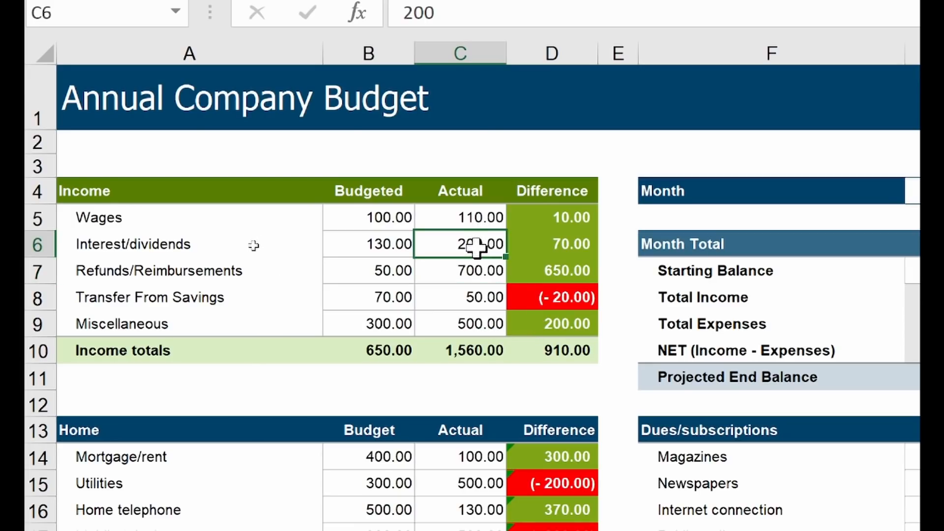
text(-5)
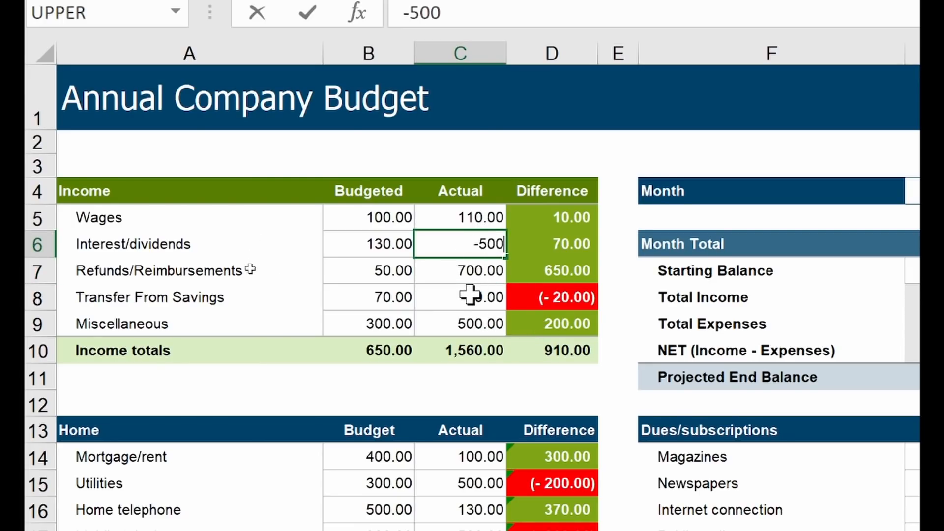
key(Return)
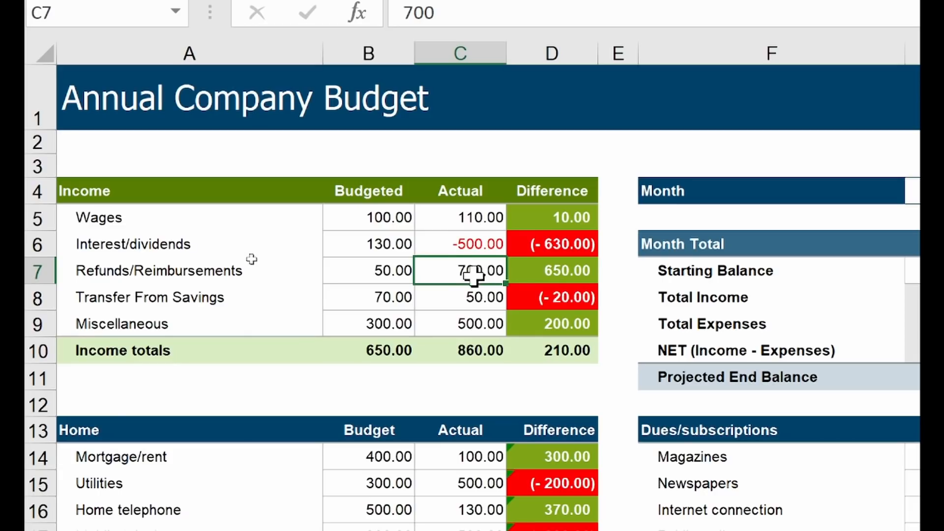
click(449, 243)
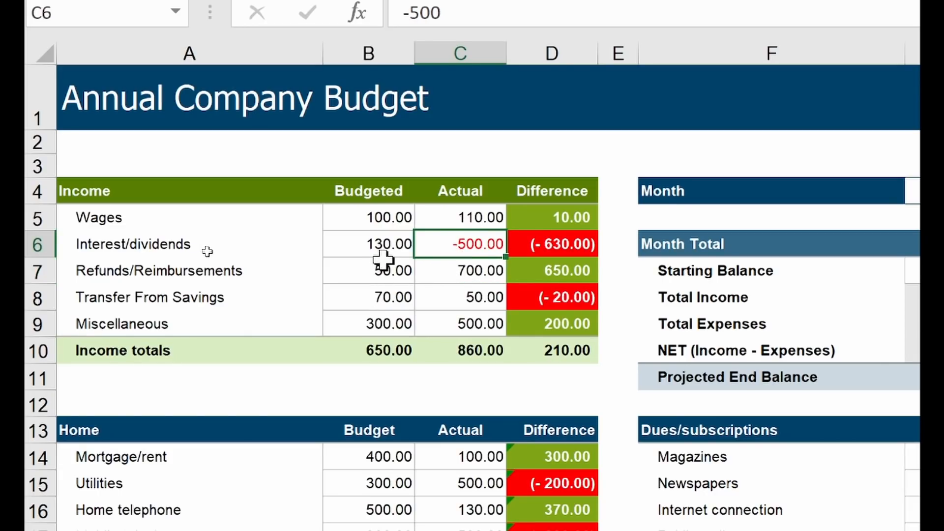
click(460, 270)
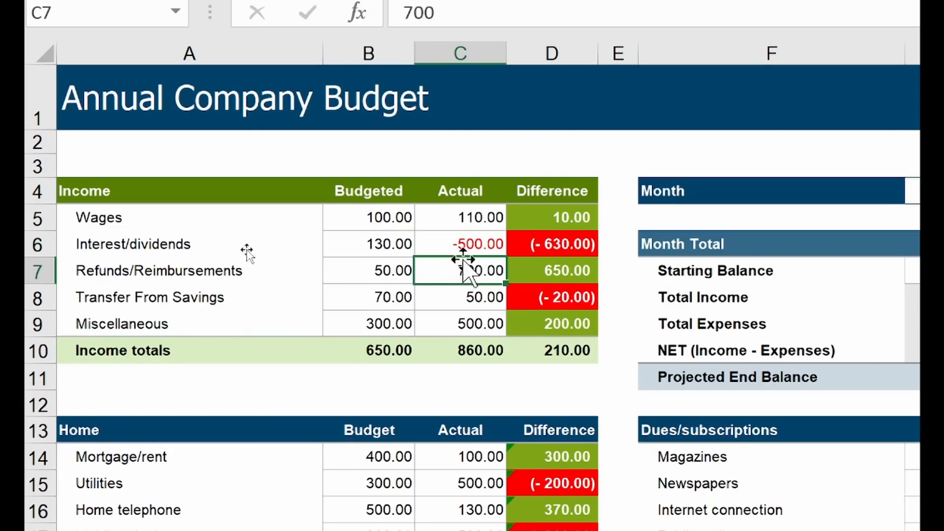
click(451, 245)
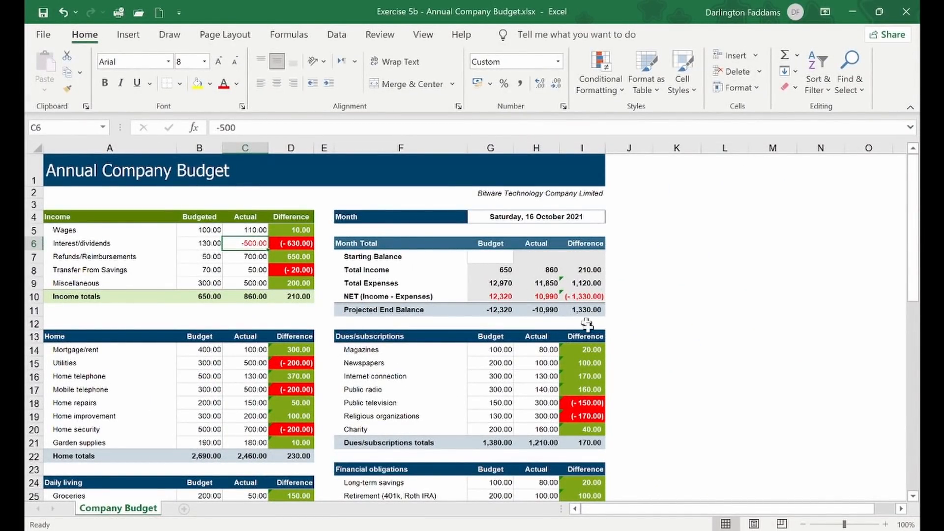
- Switch to the workbook Worksheet.xlsx and browse the conditional formatting rule types, including the Highlight Cells Rules
mouse_move(529, 527)
click(435, 487)
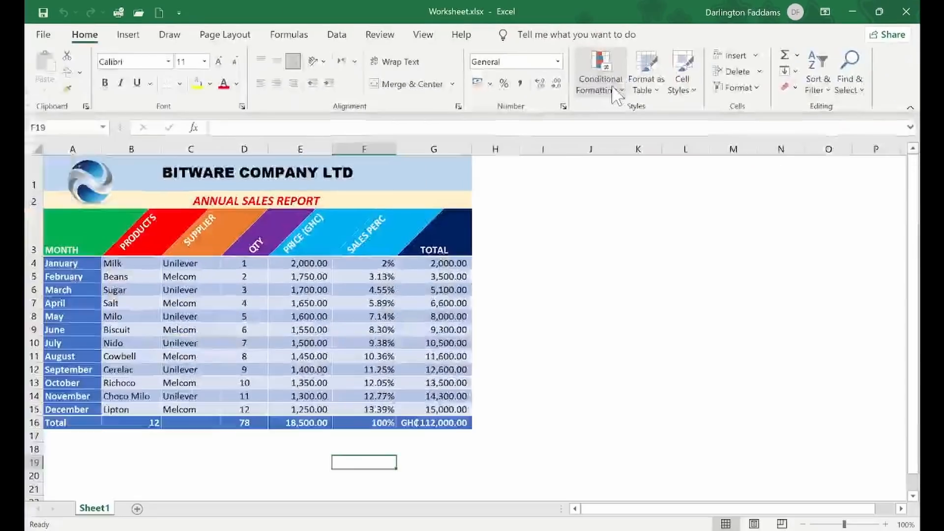
click(442, 176)
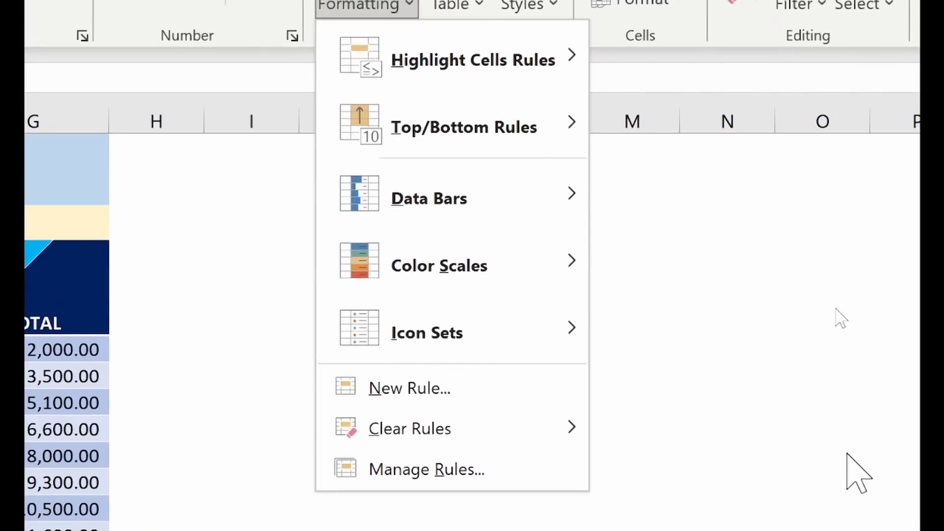
mouse_move(474, 76)
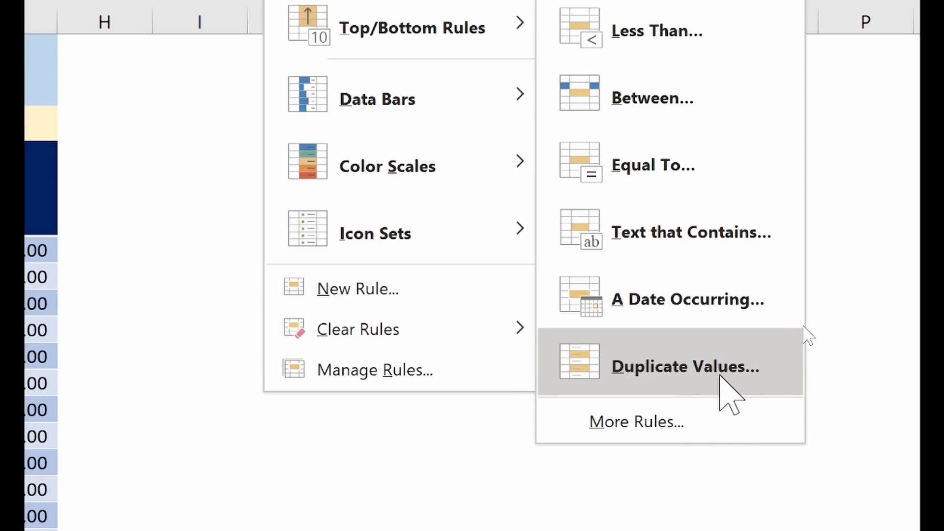
click(309, 427)
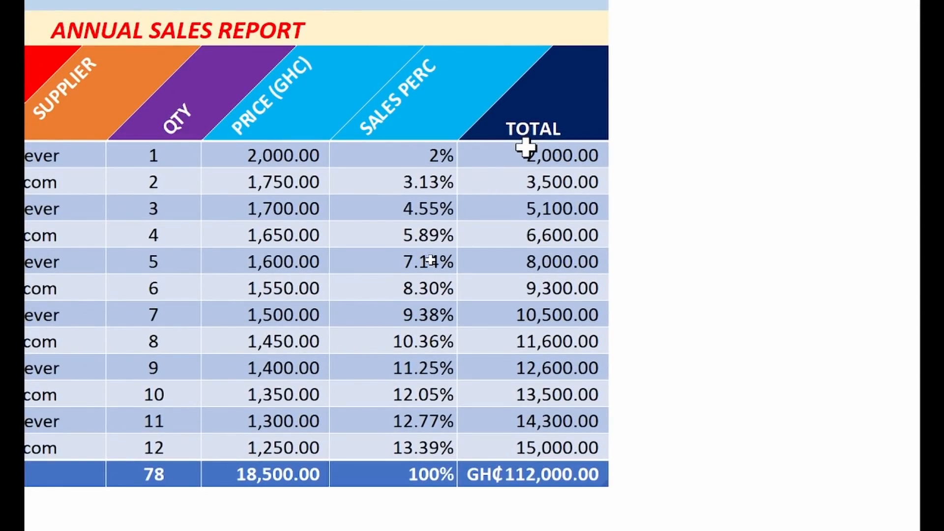
- Start a Greater Than highlight rule on the monthly TOTAL values in G4:G15 with 5000 as the threshold
drag(525, 151, 523, 449)
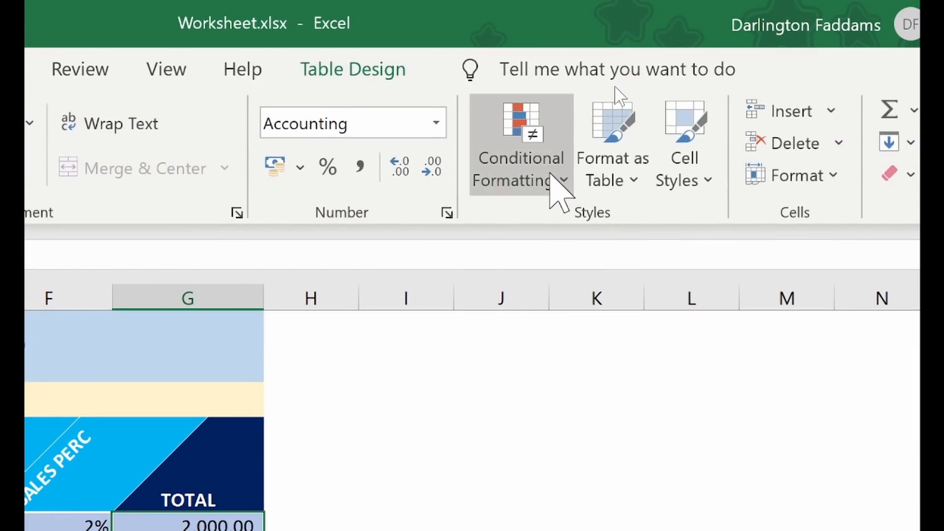
click(799, 6)
mouse_move(690, 233)
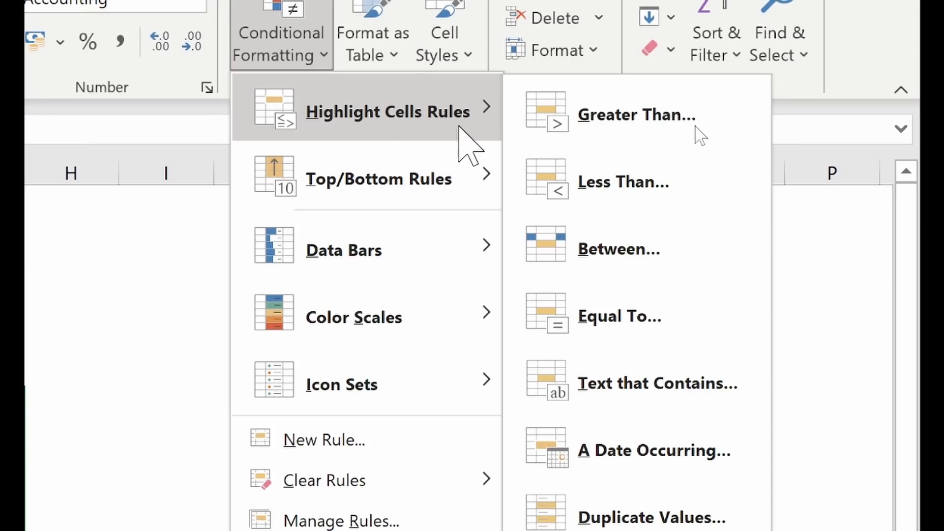
click(662, 127)
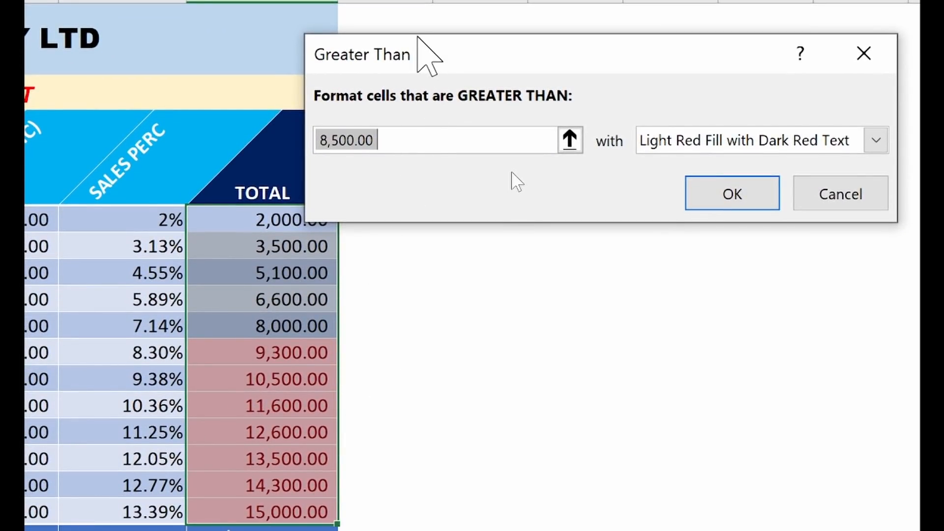
drag(419, 39, 421, 43)
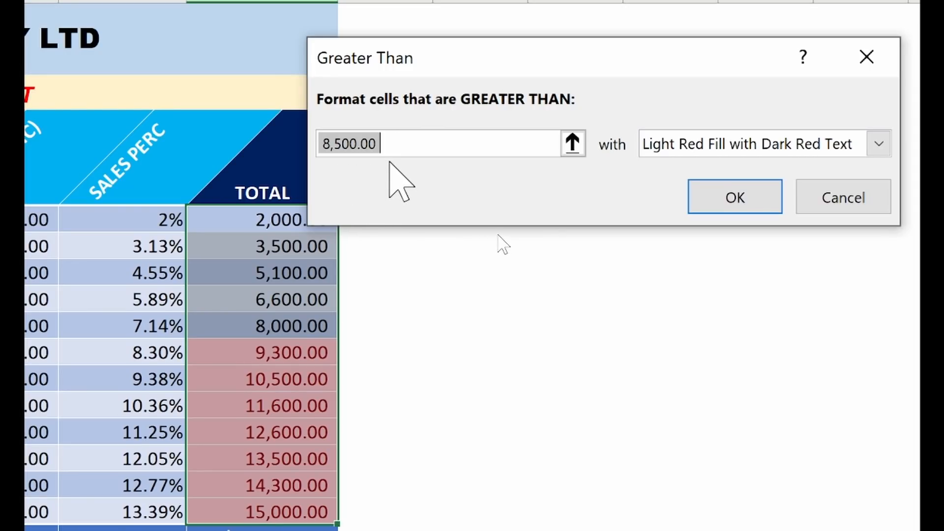
drag(504, 55, 473, 58)
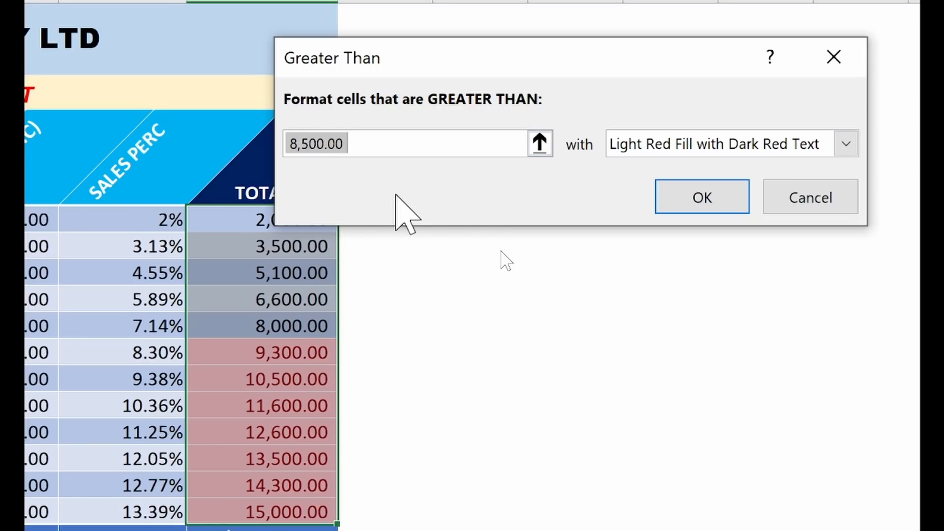
text(5000)
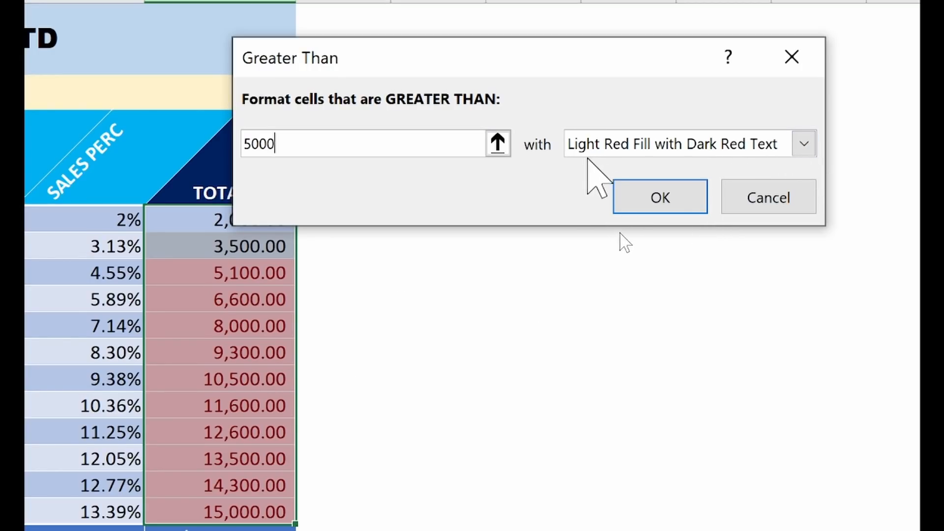
- Try the rule's preset formats: Yellow Fill with Dark Yellow Text, Green Fill with Dark Green Text, Light Red Fill, Red Text and Red Border
click(804, 144)
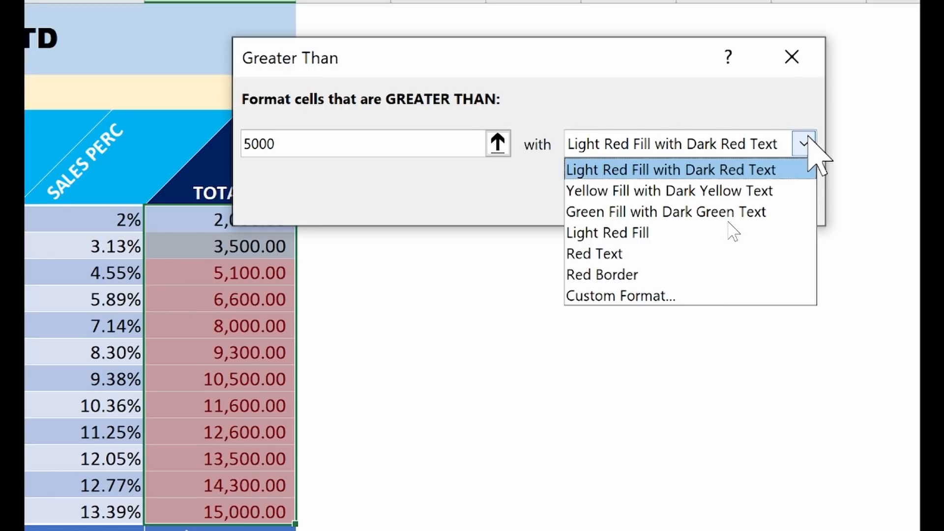
click(808, 140)
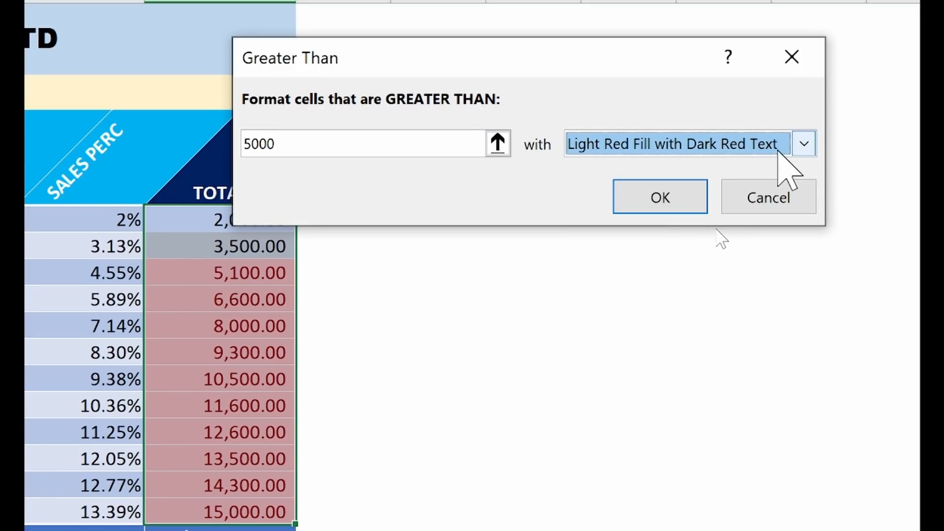
click(805, 144)
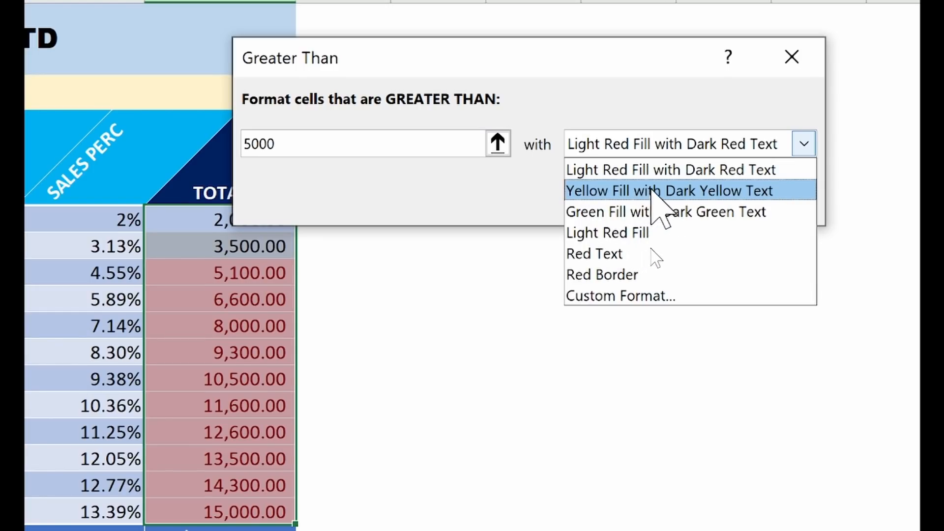
click(760, 191)
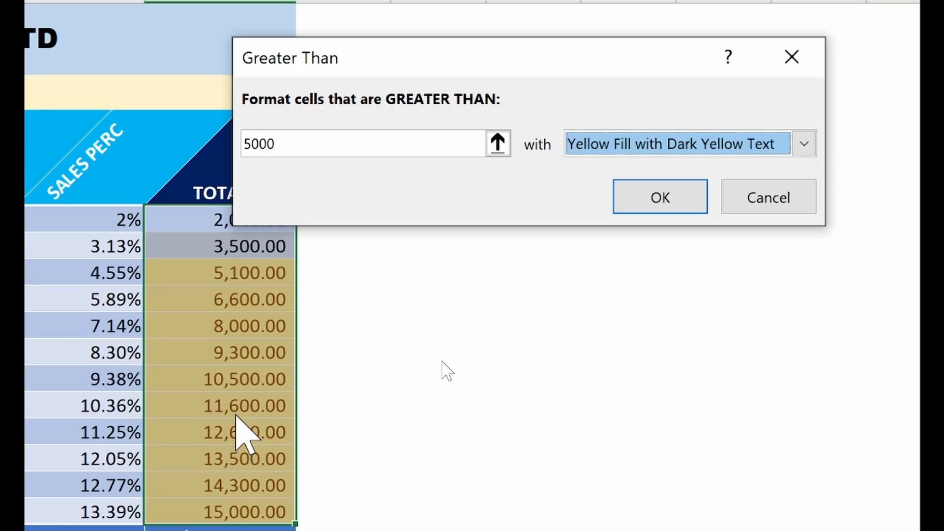
click(804, 144)
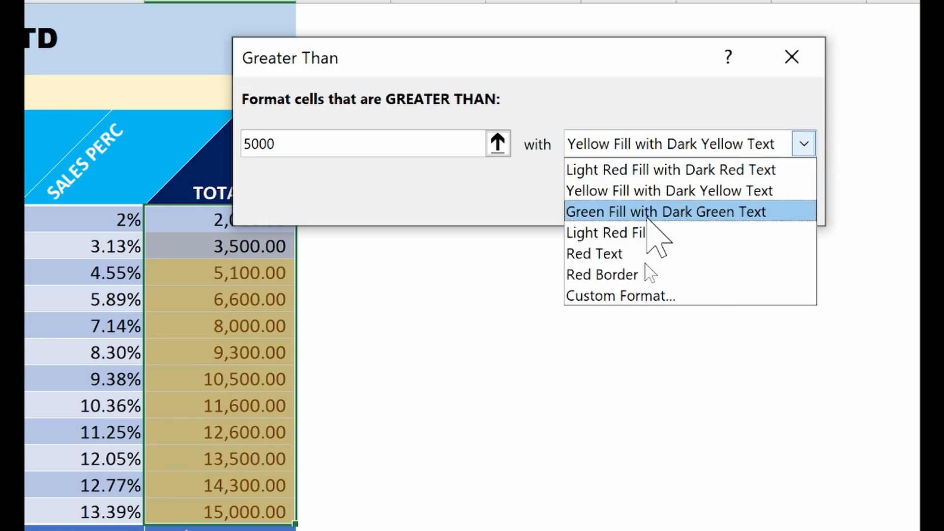
click(738, 214)
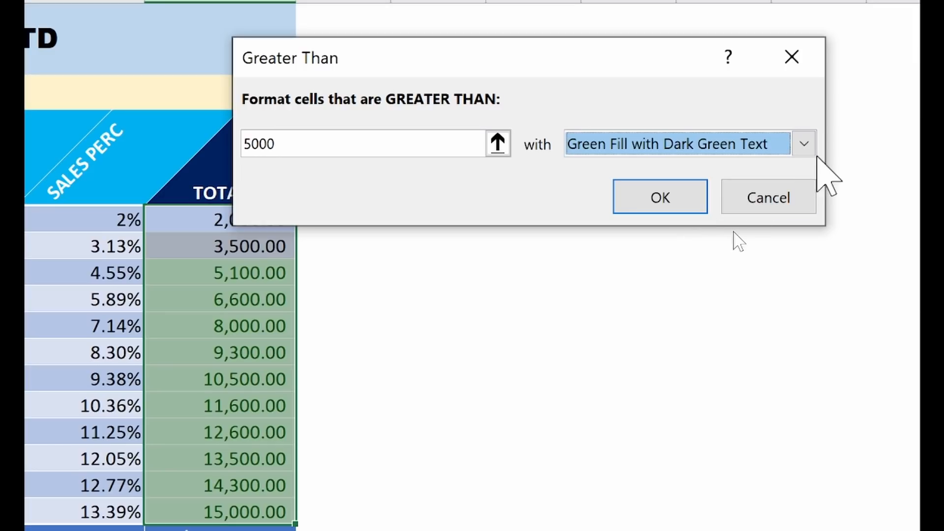
click(804, 143)
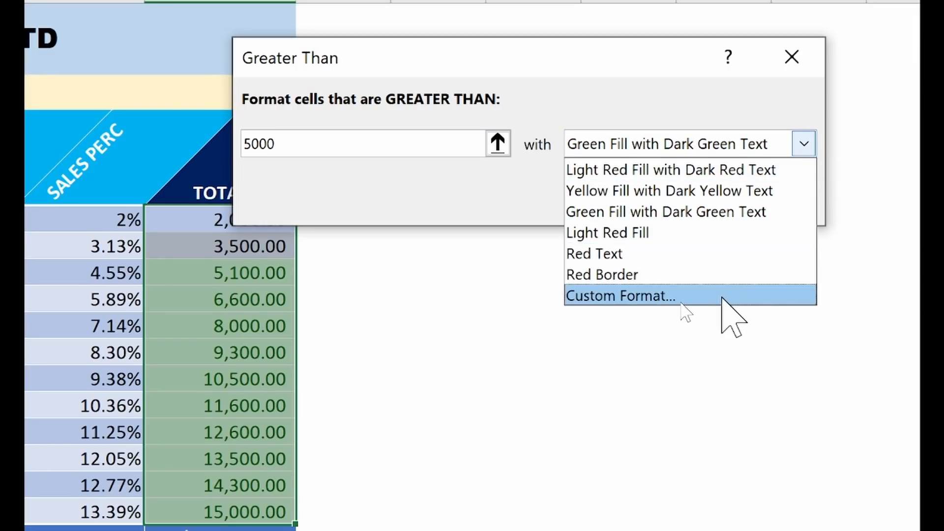
click(648, 235)
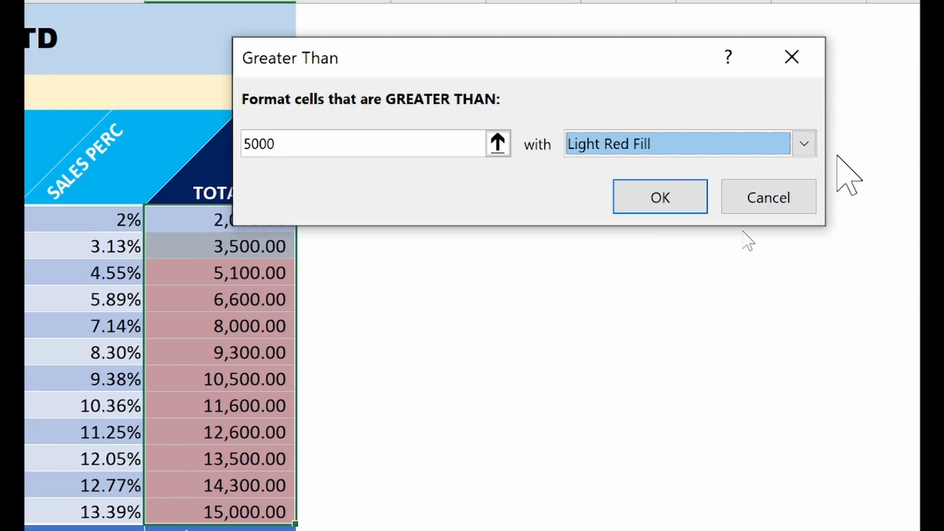
click(804, 143)
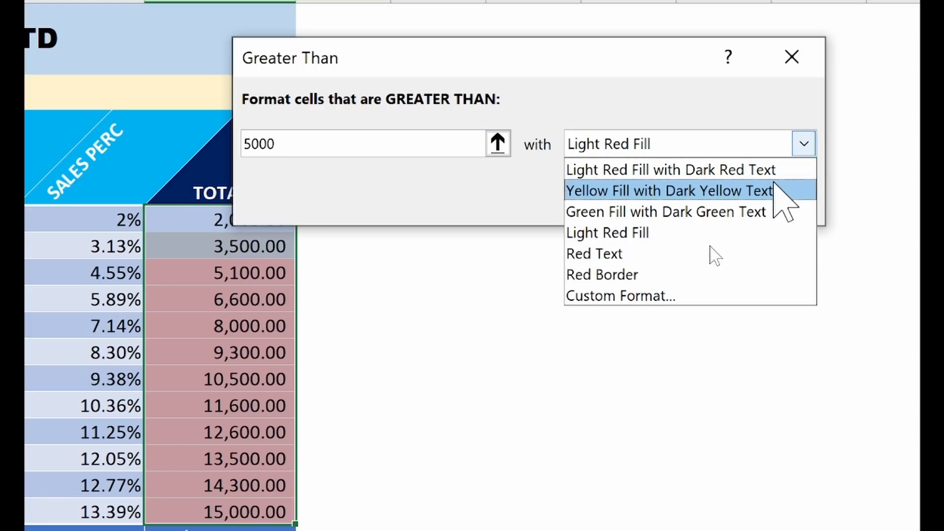
click(614, 254)
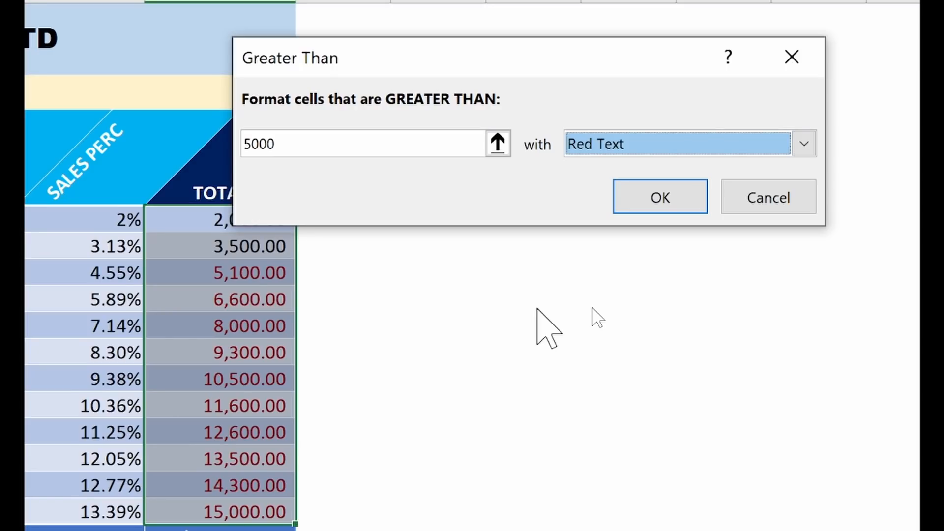
click(769, 146)
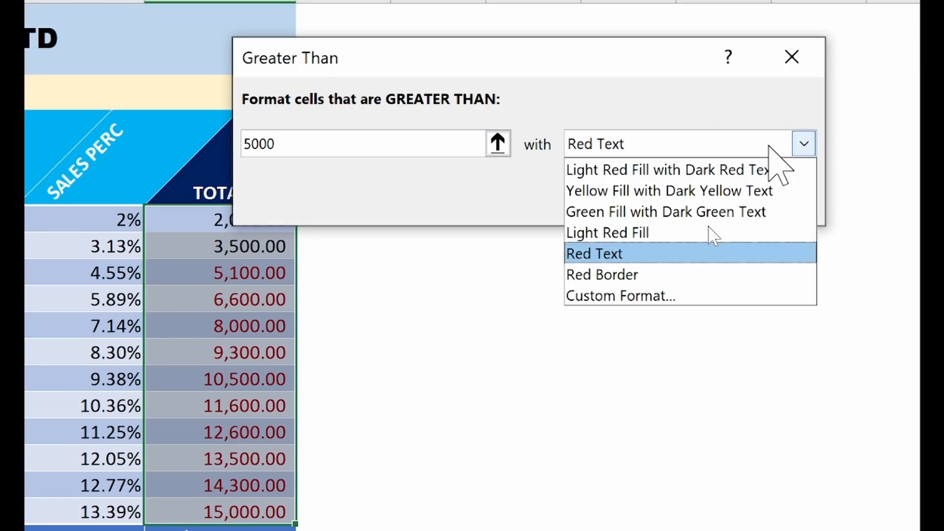
click(713, 273)
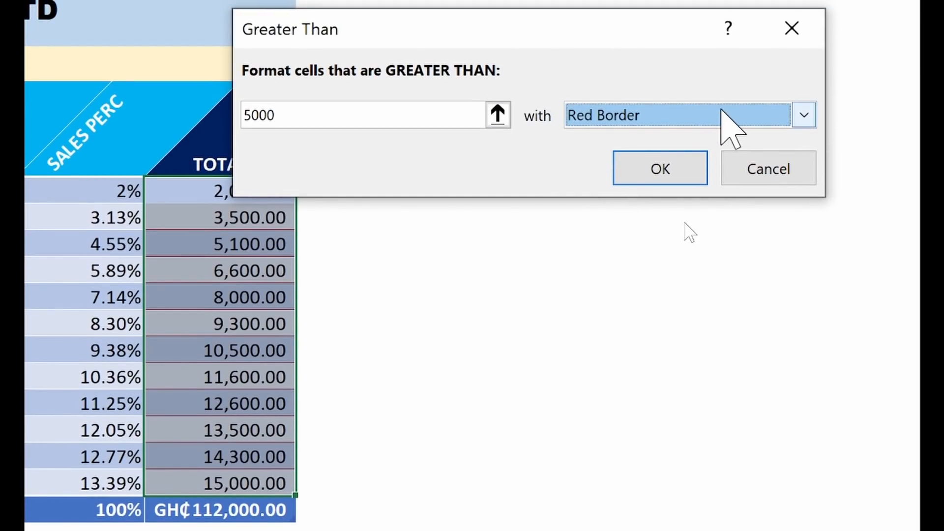
- Choose a custom format for the Greater Than rule and set its font to bold and white
click(721, 112)
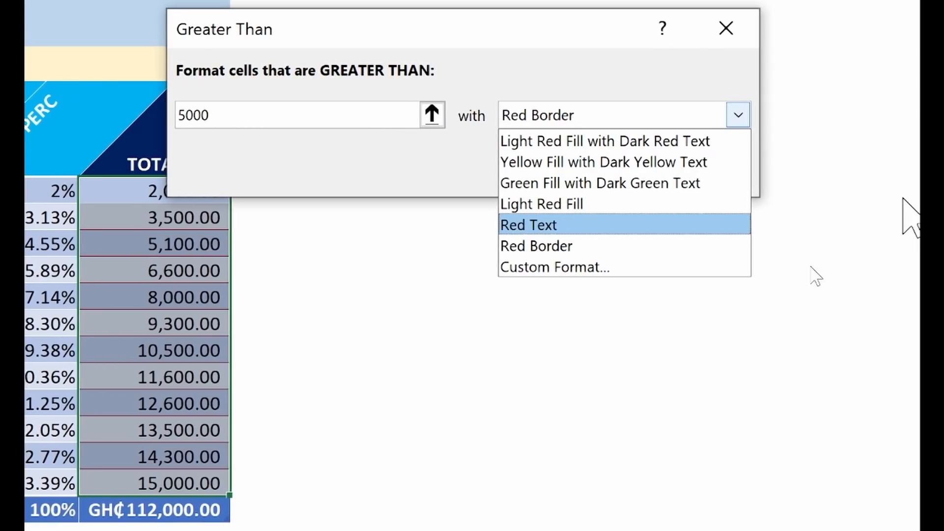
click(547, 270)
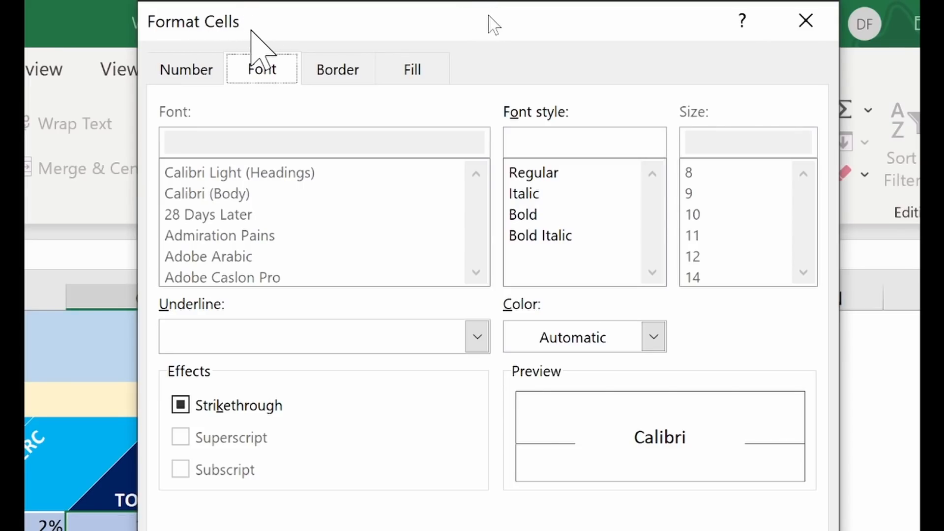
click(187, 71)
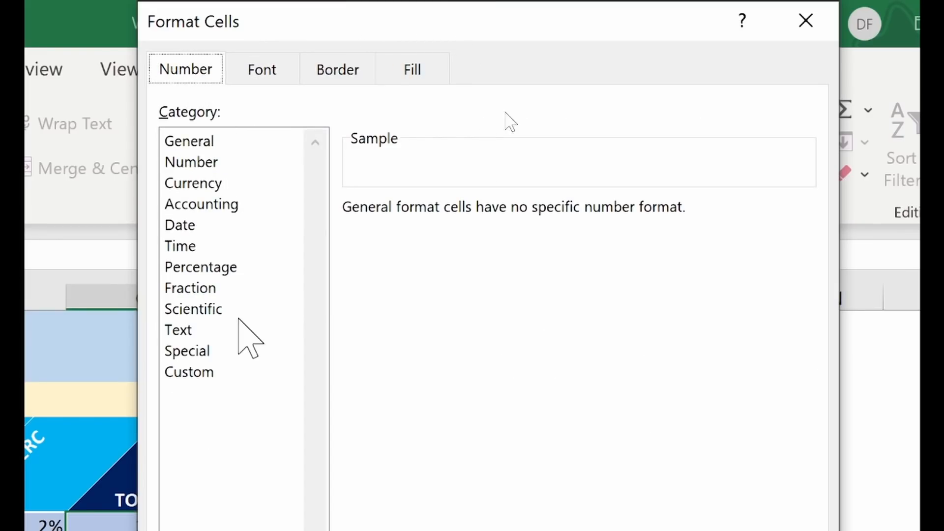
click(263, 77)
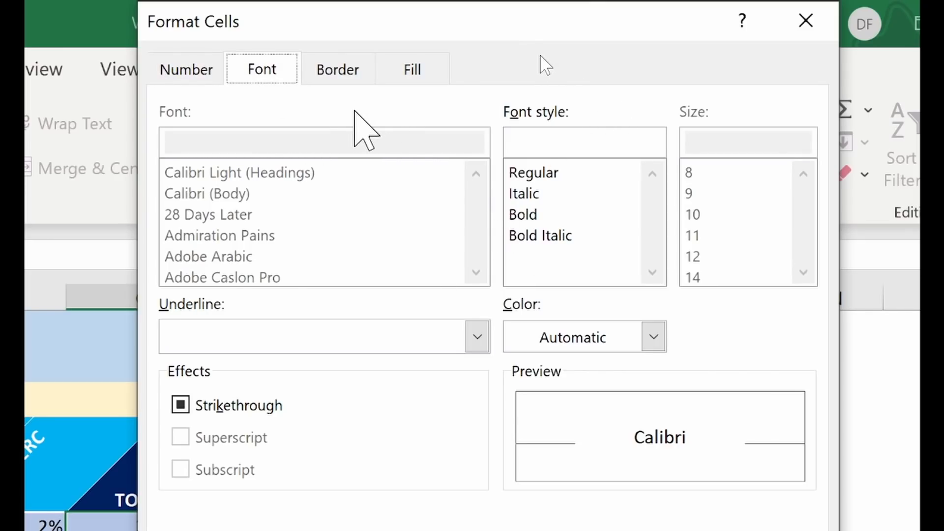
click(538, 216)
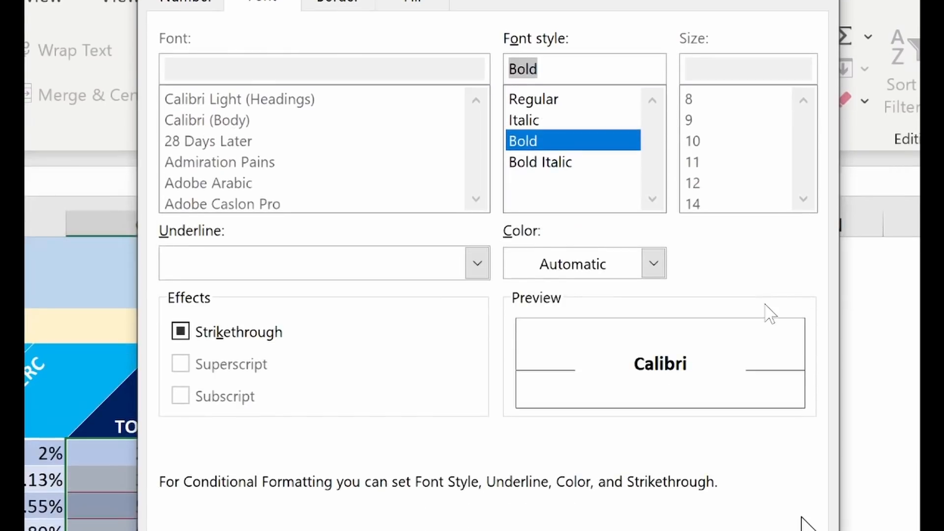
click(654, 235)
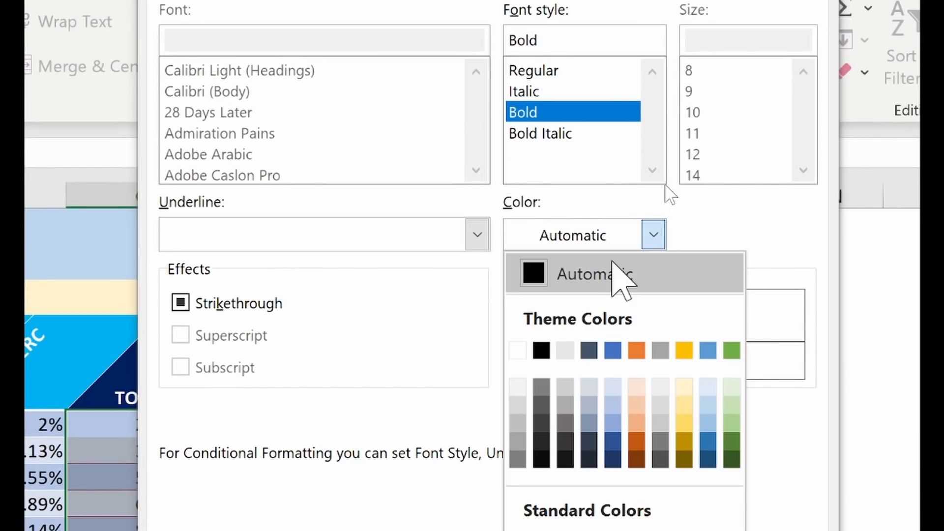
click(535, 349)
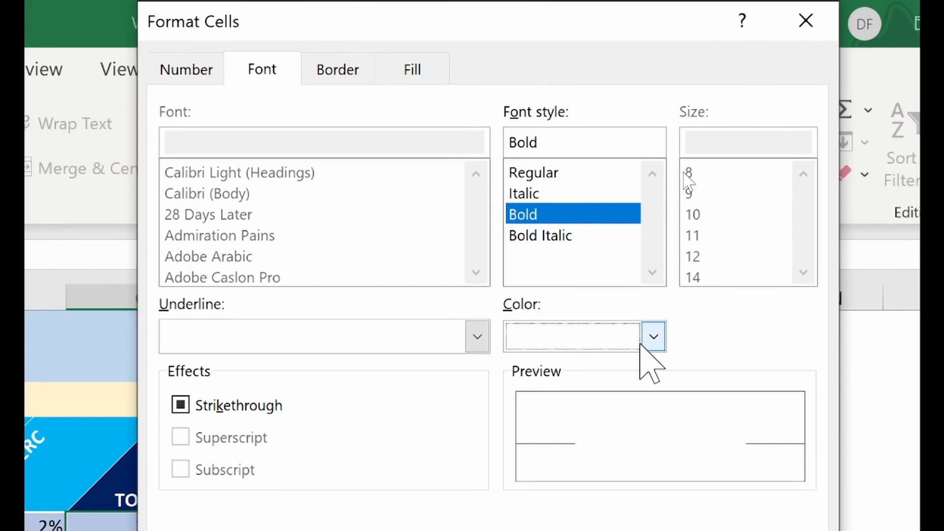
- Give the custom format a red background fill and apply the Greater Than 5000 rule to the TOTAL column
click(335, 79)
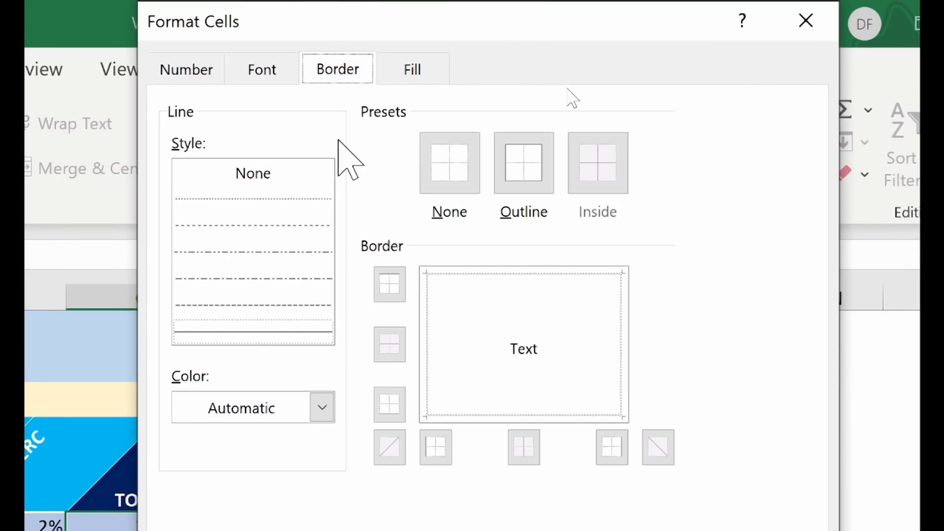
click(416, 80)
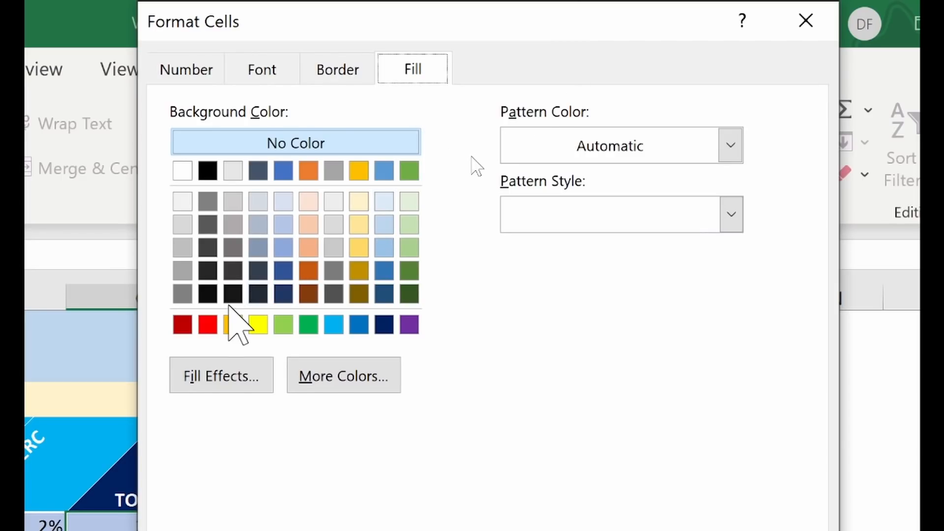
click(207, 324)
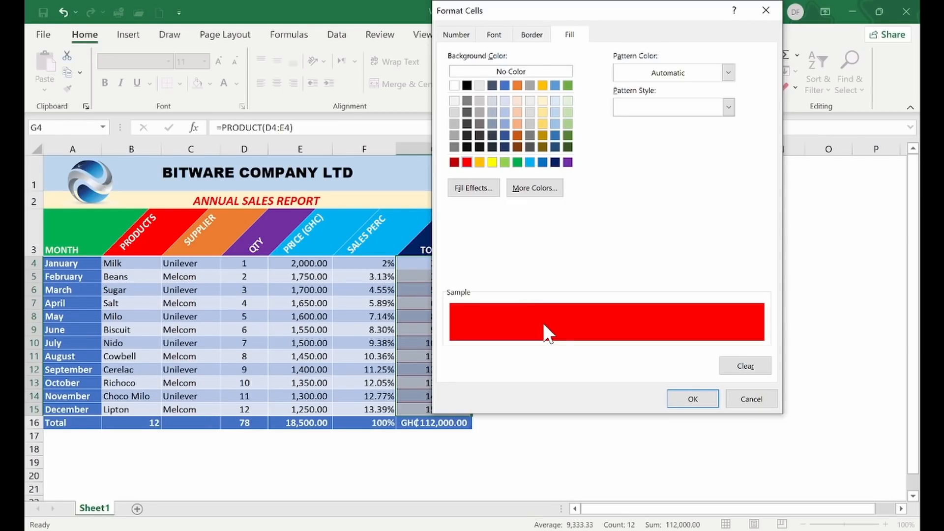
click(690, 400)
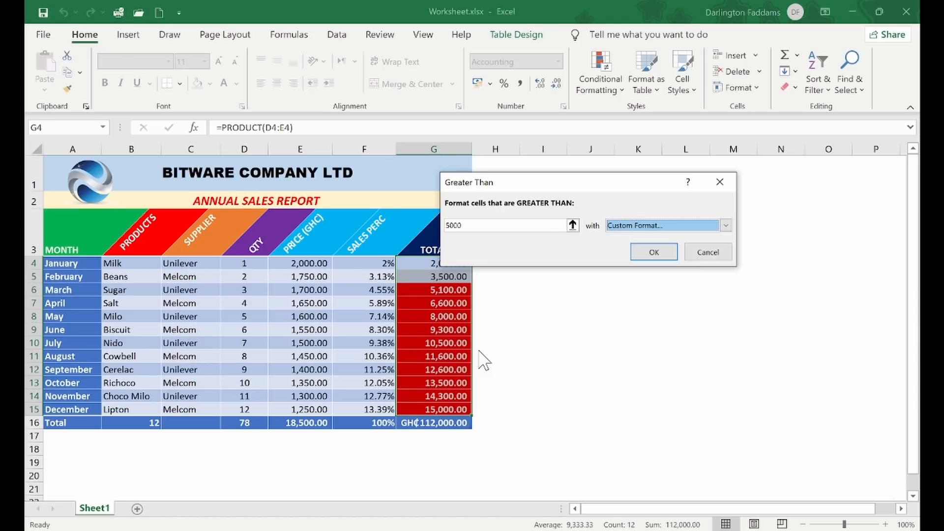
click(655, 253)
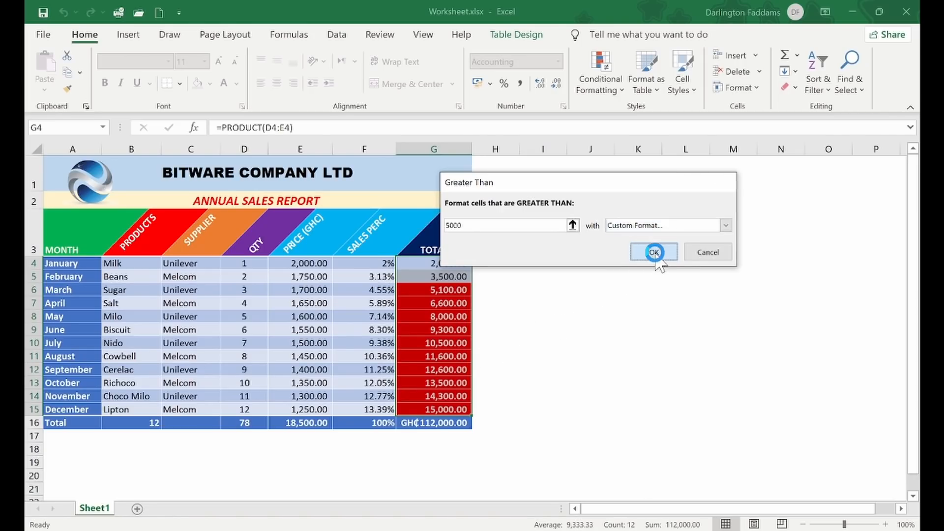
click(630, 268)
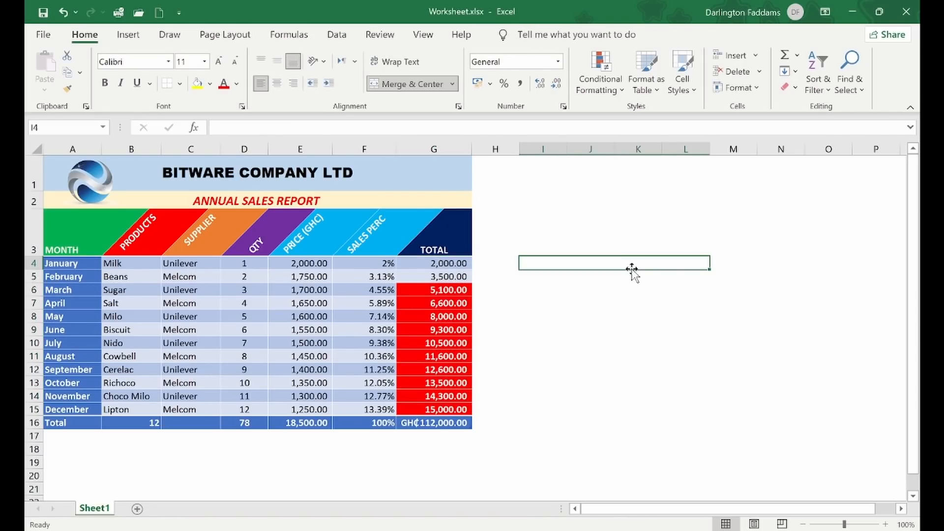
- Edit the Greater Than rule on the TOTAL values G4:G15 so its threshold is 9500, and apply the change
click(527, 318)
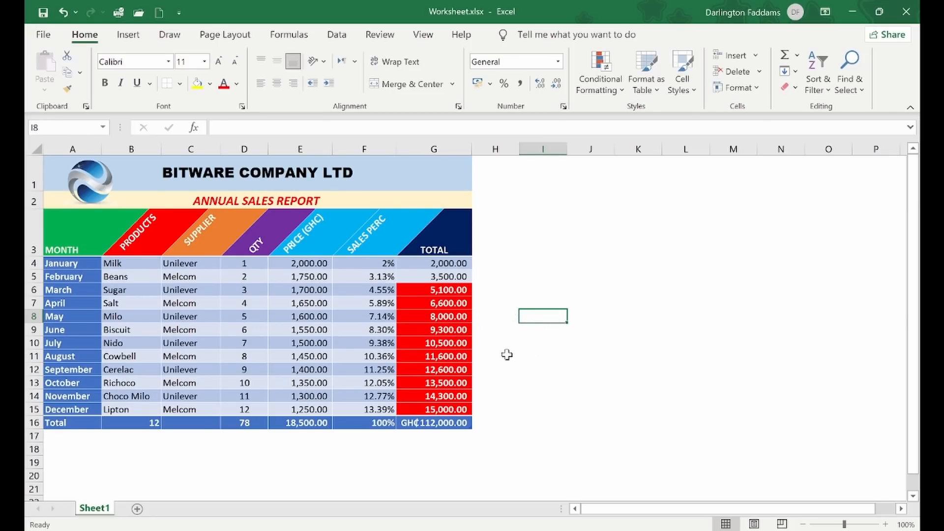
click(622, 94)
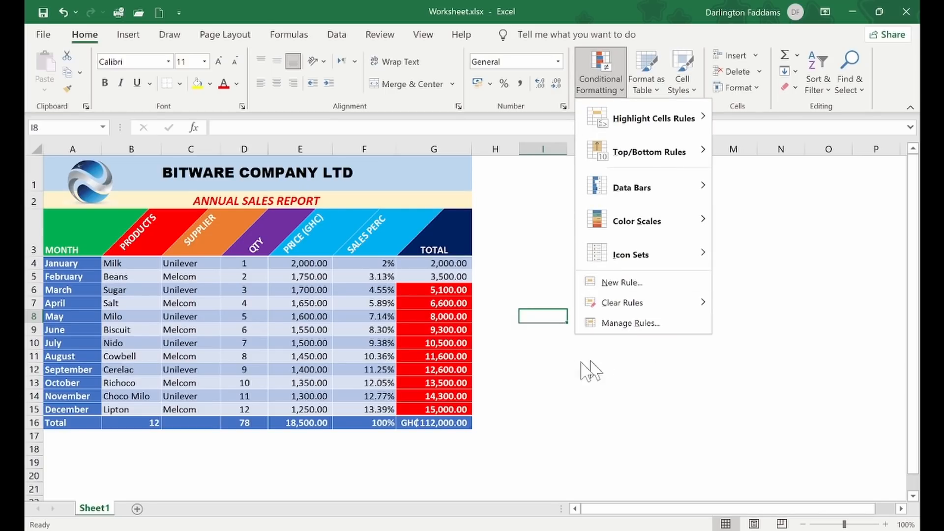
click(477, 277)
drag(464, 268, 459, 408)
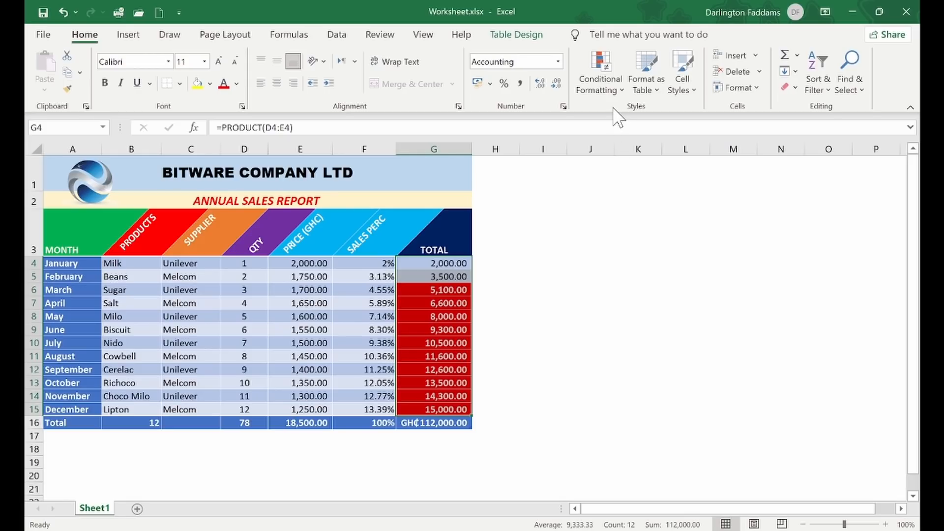
click(617, 91)
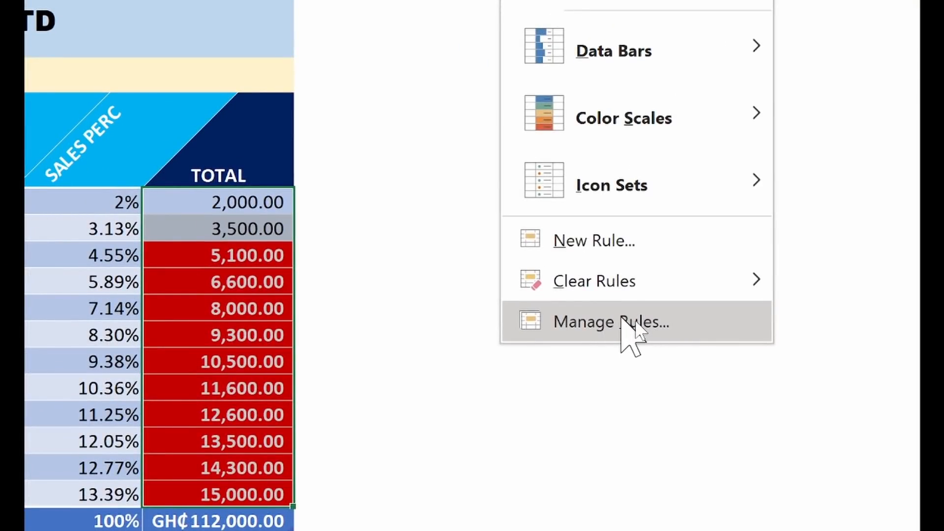
click(620, 320)
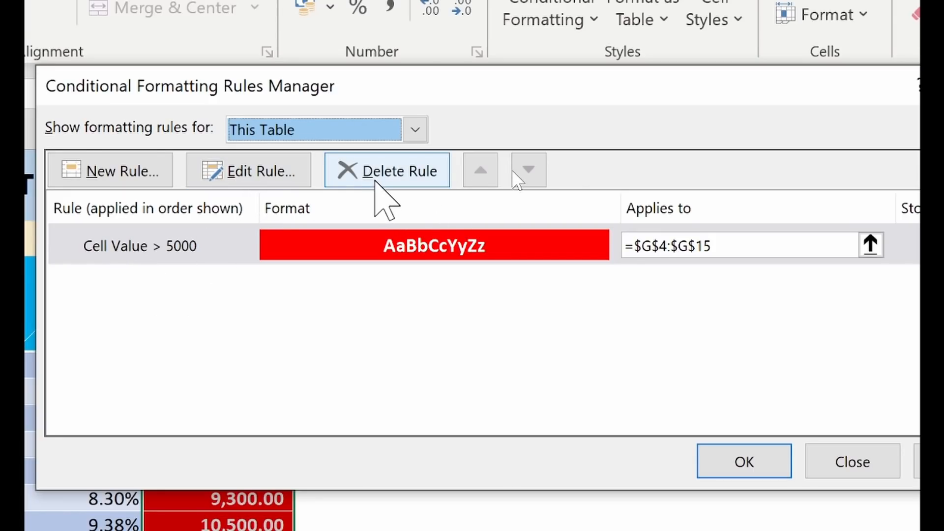
click(251, 177)
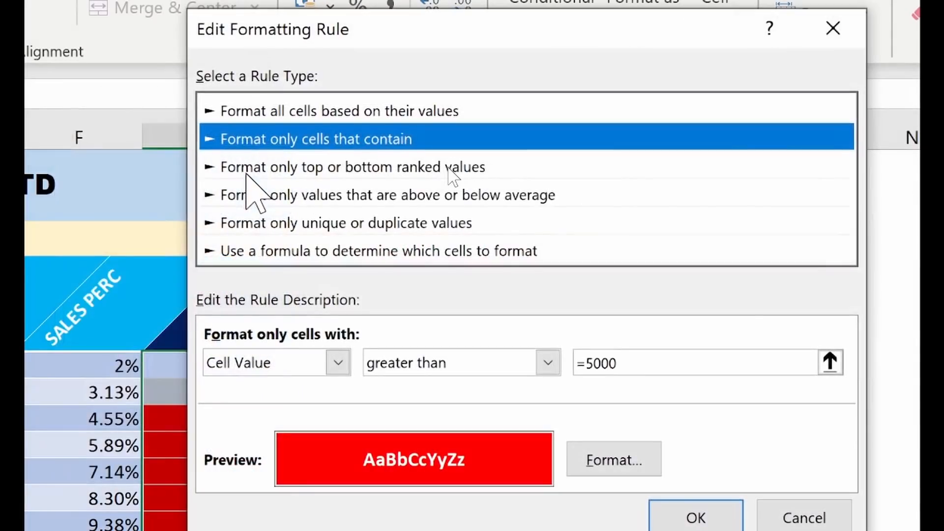
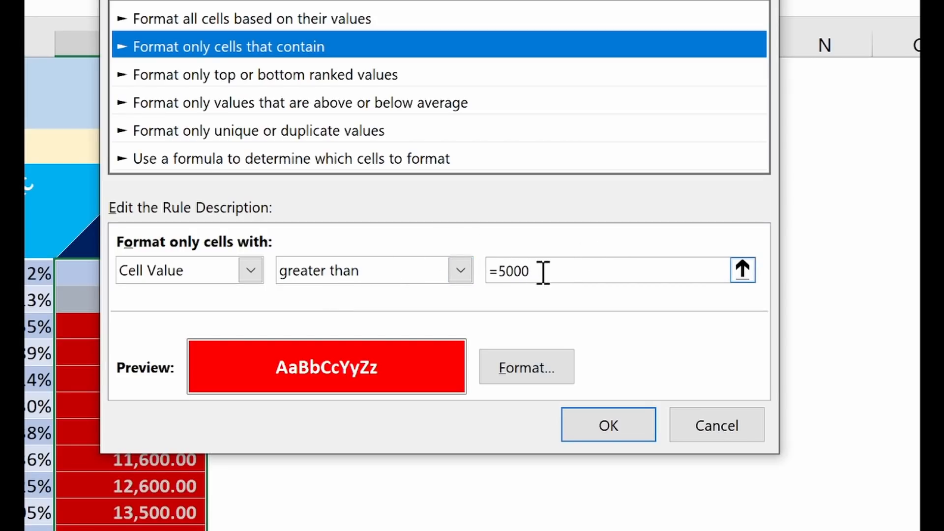
click(543, 272)
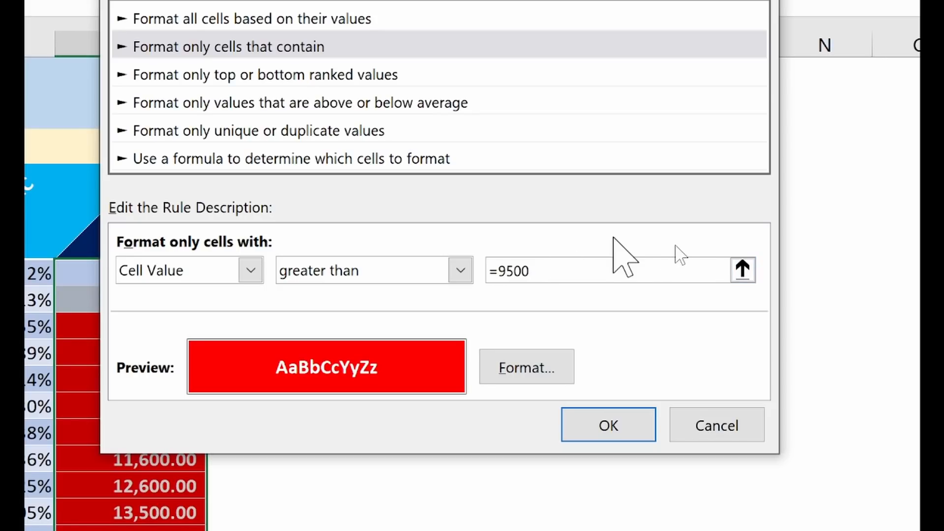
click(619, 419)
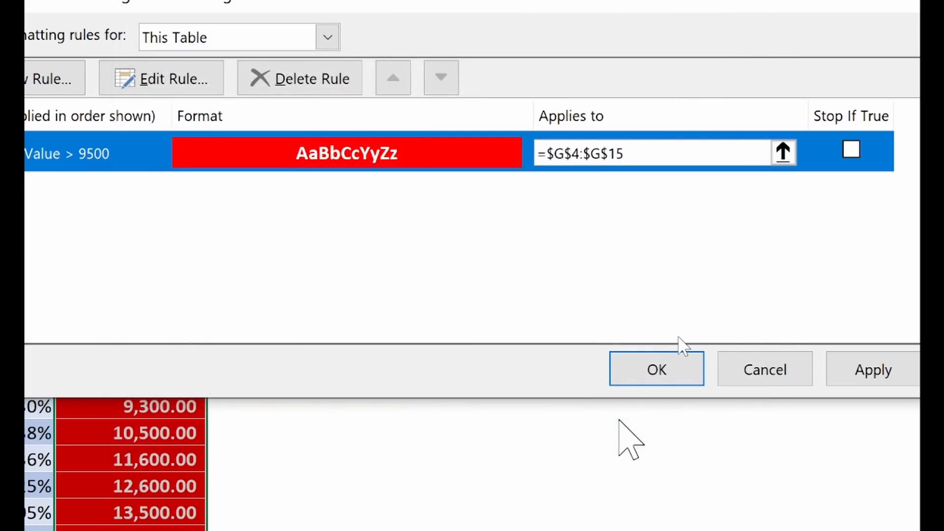
click(620, 372)
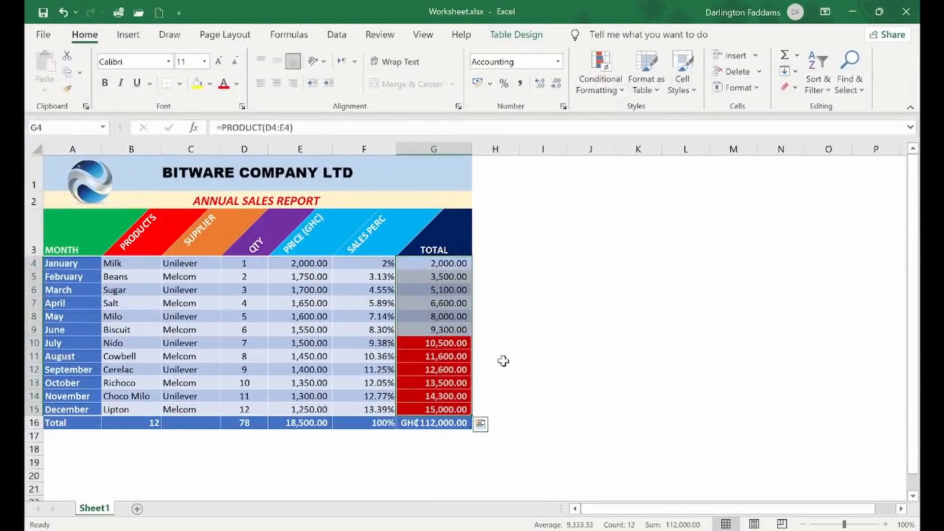
click(429, 359)
click(519, 426)
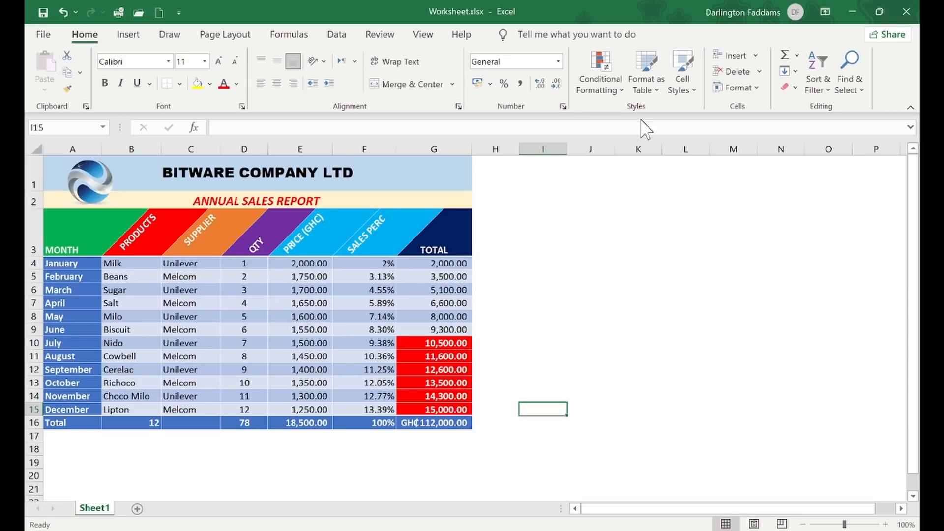
- Clear the conditional formatting rules from the entire sheet
click(616, 88)
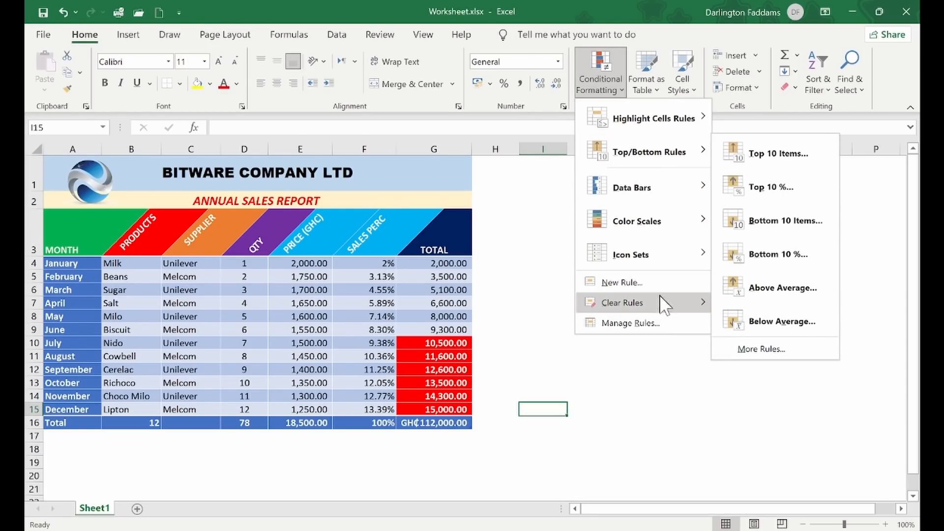
mouse_move(663, 299)
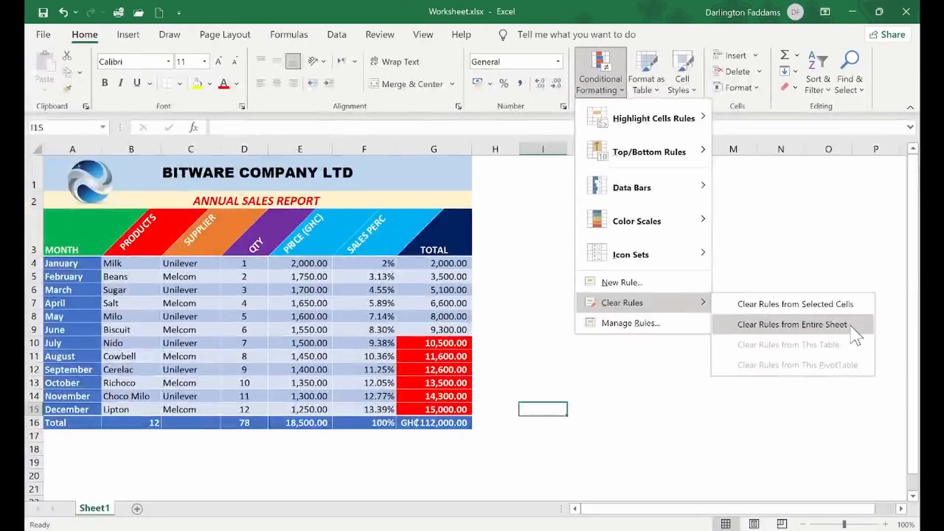
click(782, 354)
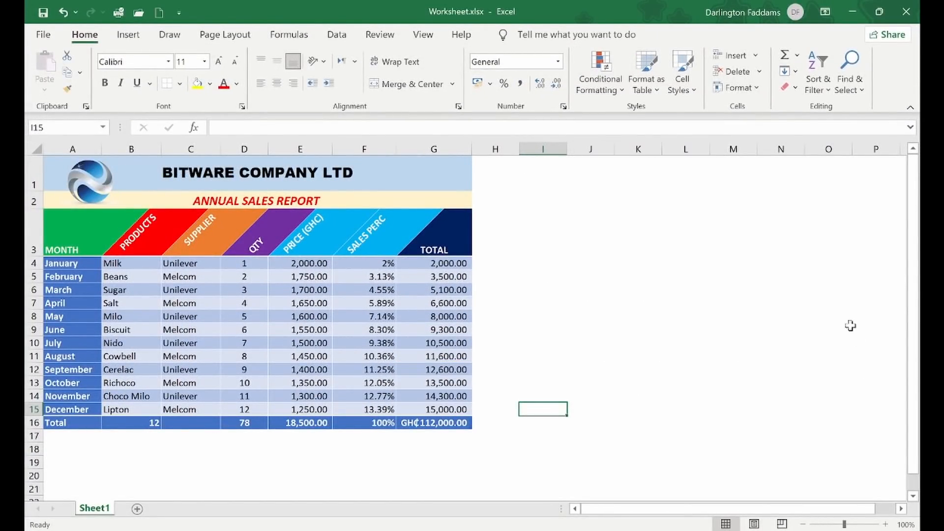
click(697, 287)
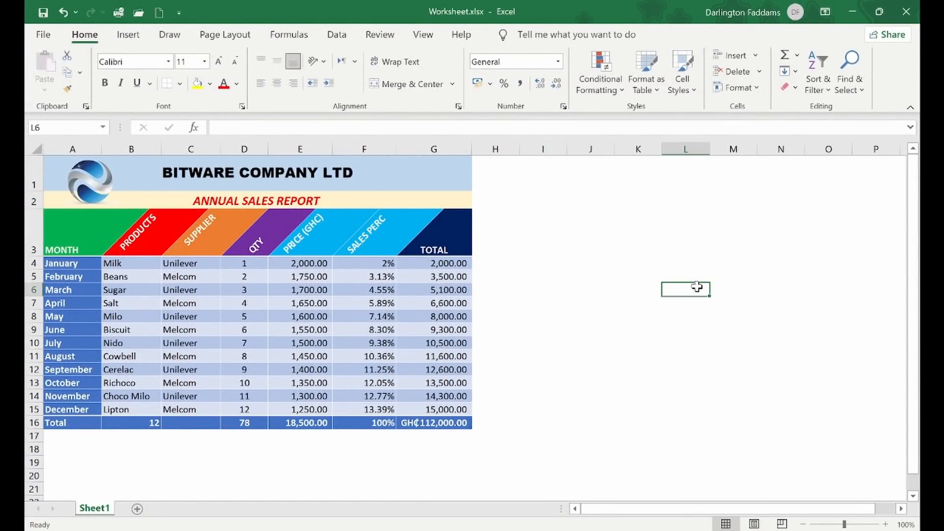
- Start a Text That Contains highlight rule on the product names in B4:B15 with Milo as the text
click(621, 91)
mouse_move(639, 118)
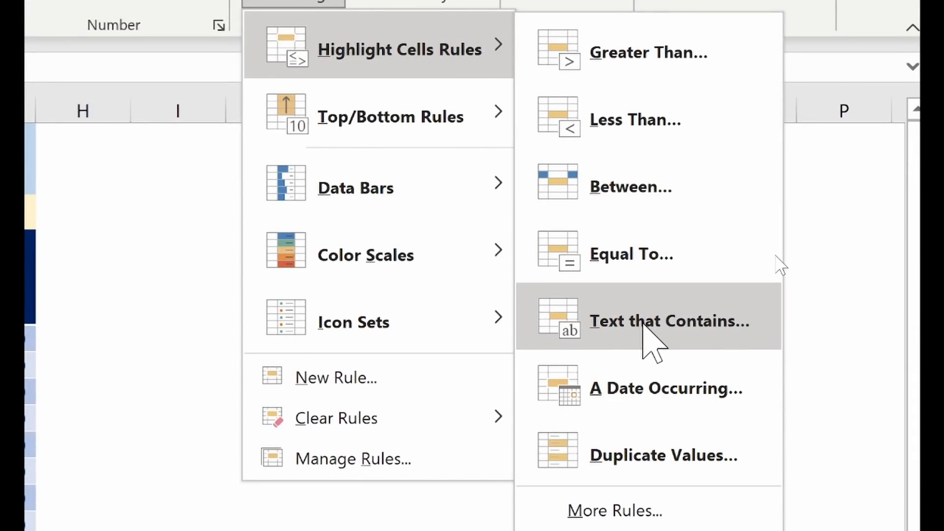
click(155, 483)
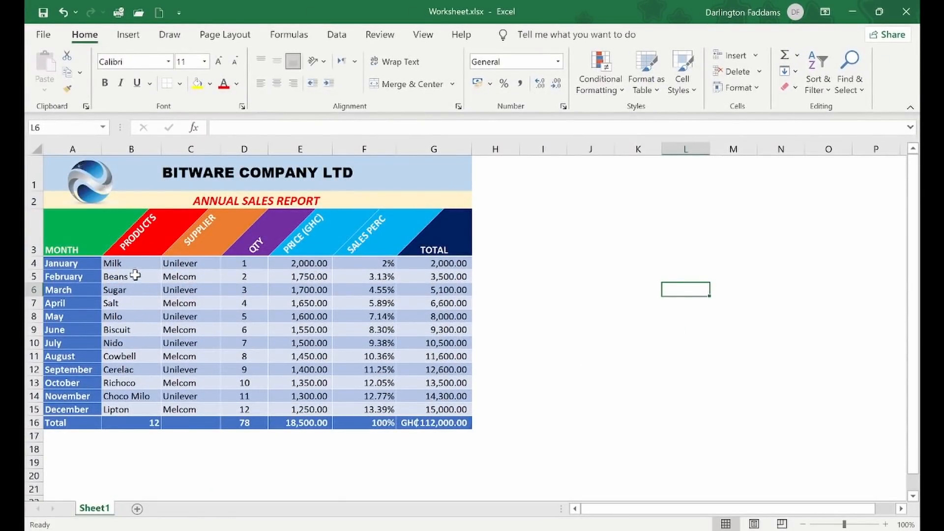
drag(132, 264, 125, 407)
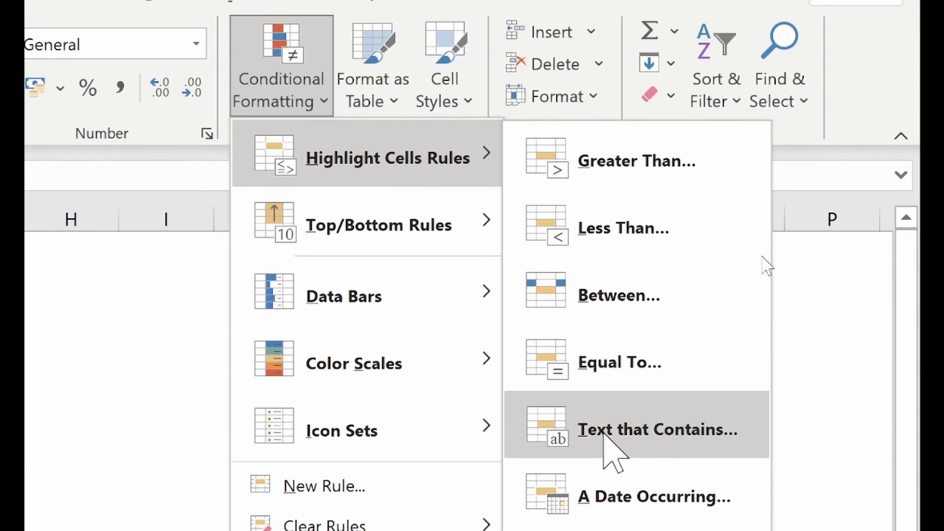
click(283, 93)
click(285, 98)
mouse_move(414, 163)
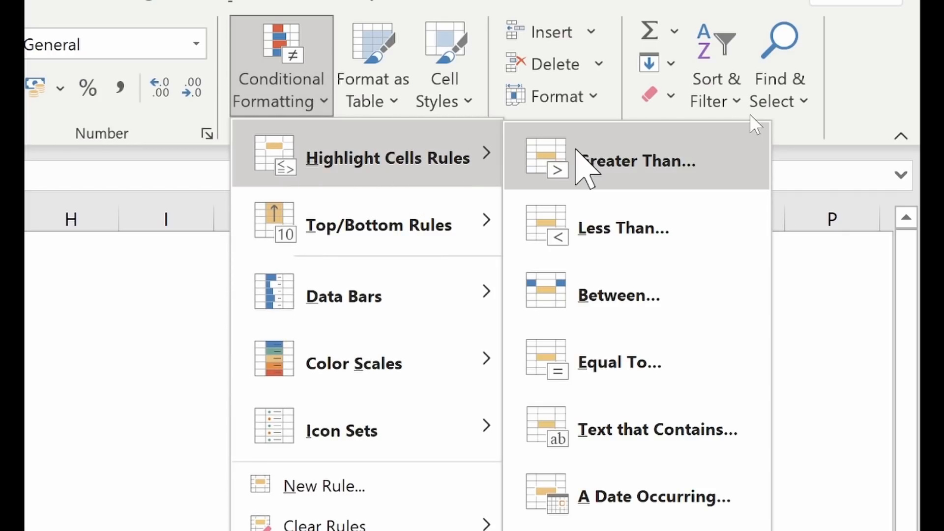
click(648, 443)
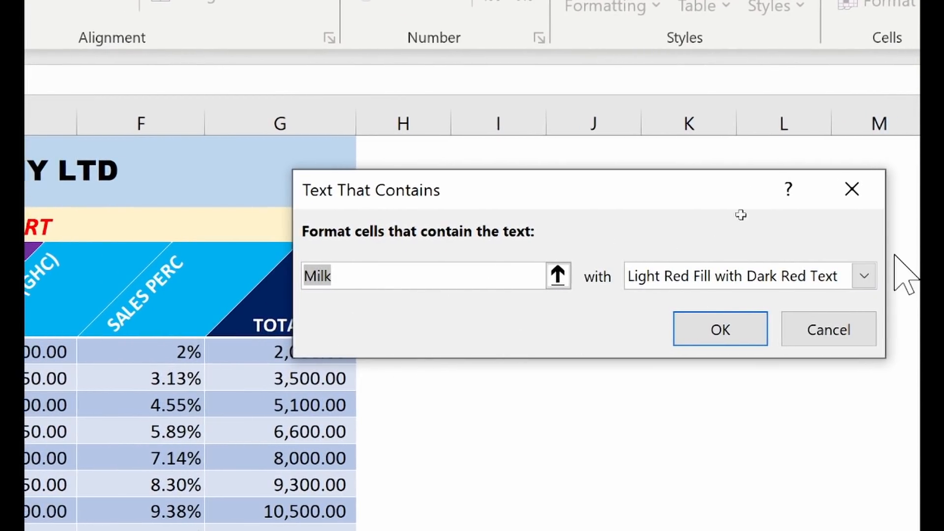
click(422, 276)
key(BackSpace)
text(o)
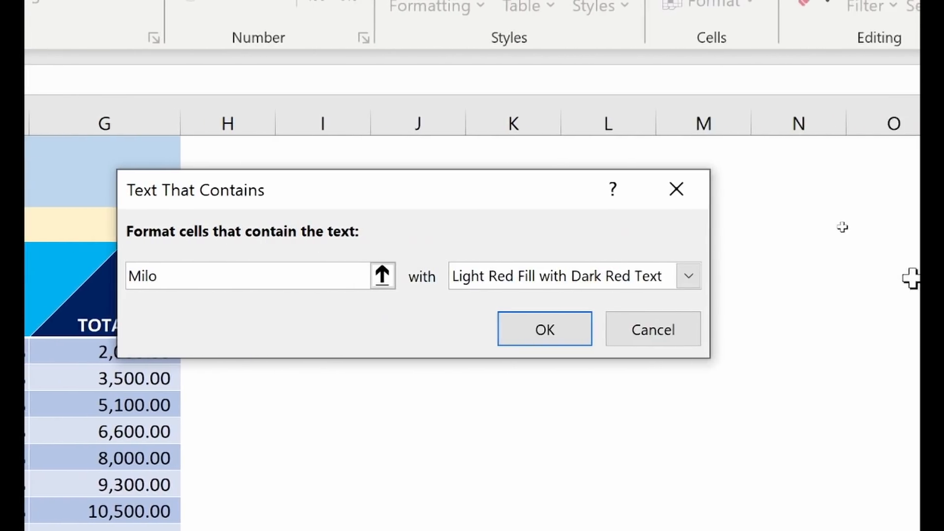
- Format the matching product names with Yellow Fill with Dark Yellow Text and apply the rule
click(566, 284)
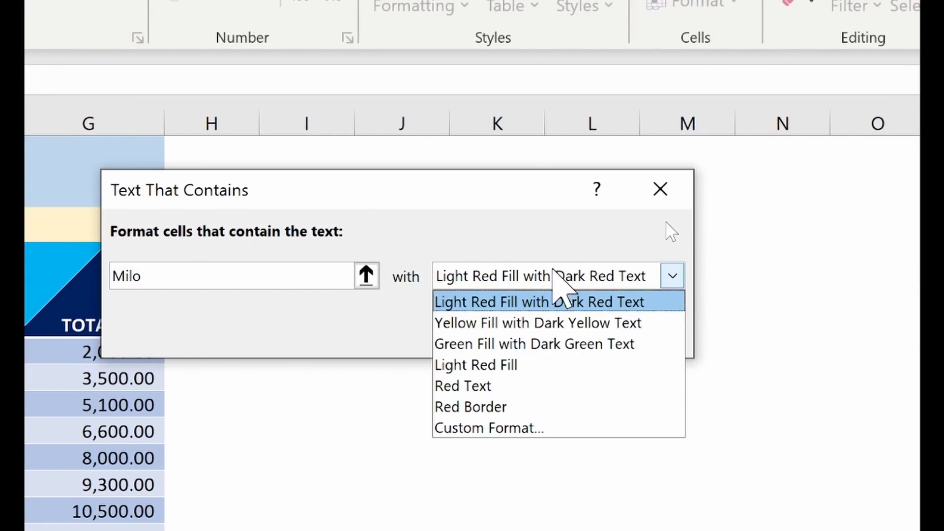
click(486, 323)
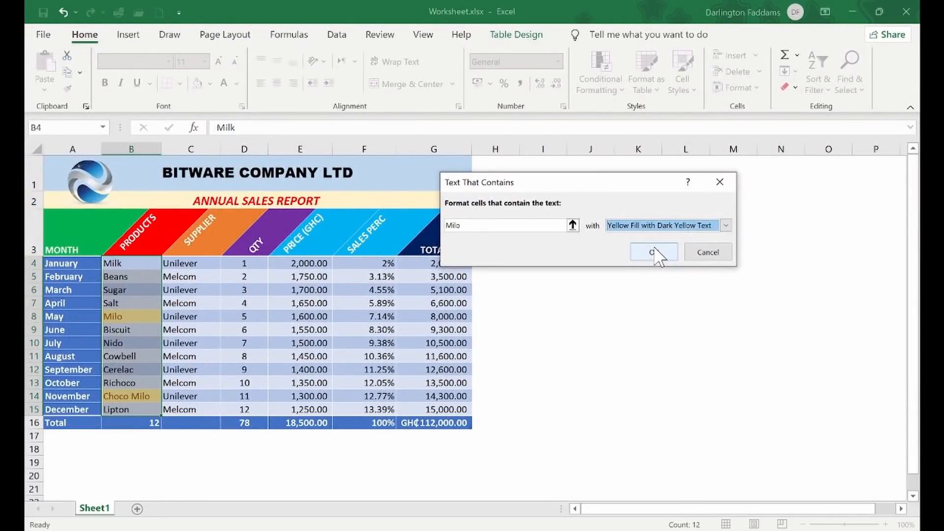
click(654, 252)
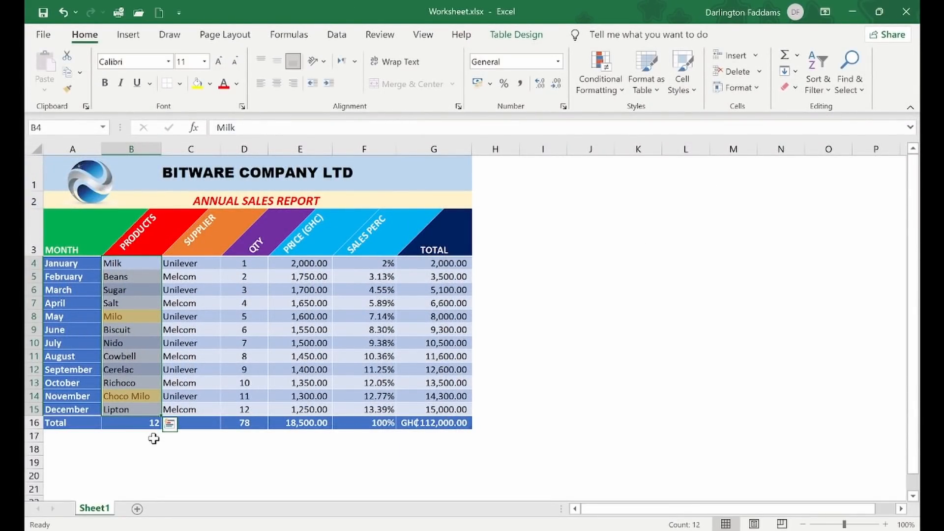
click(154, 439)
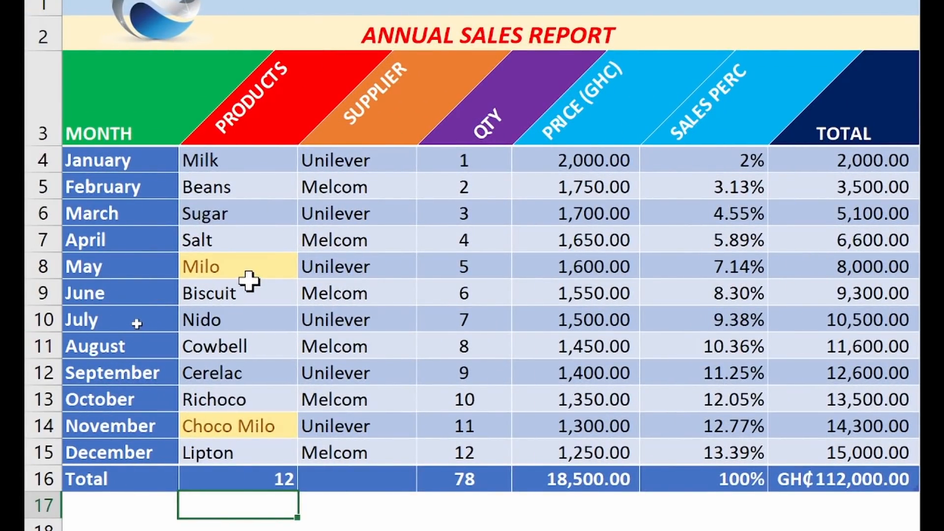
- Replace the May product in B8 with Maggi
click(255, 268)
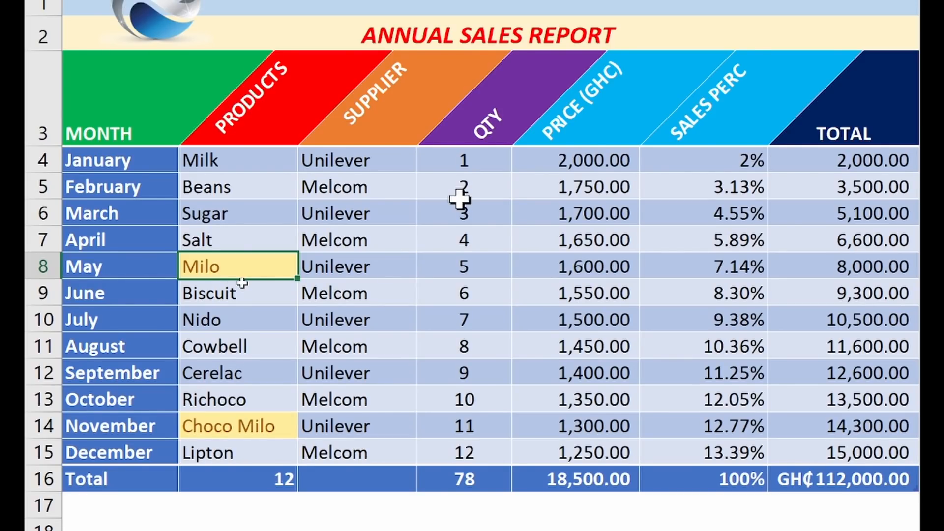
text(Maggi)
key(Return)
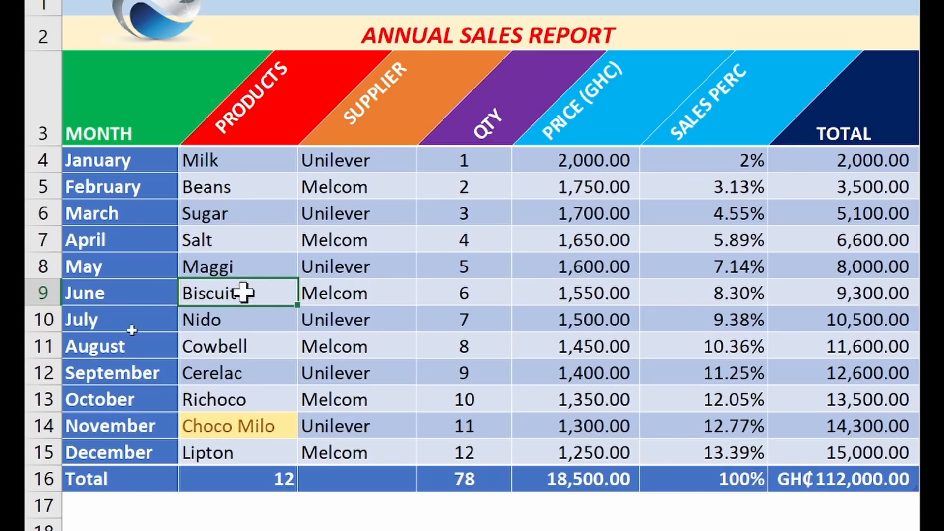
- Replace the April and July products in B7 and B10 with Milo
click(231, 238)
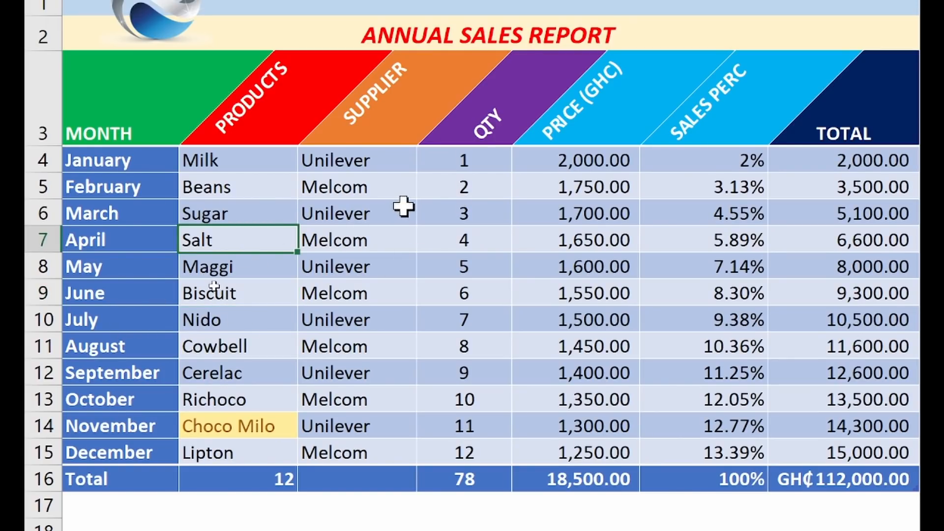
text(Milo)
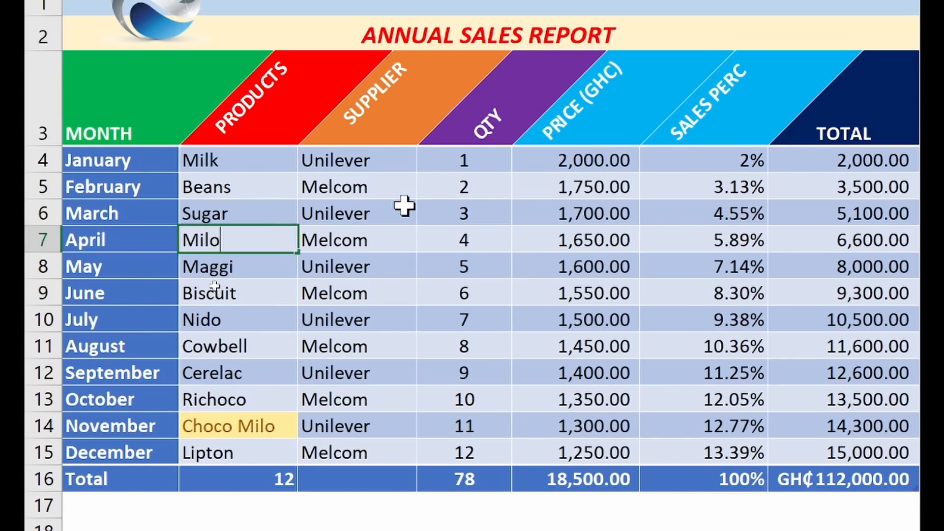
key(Return)
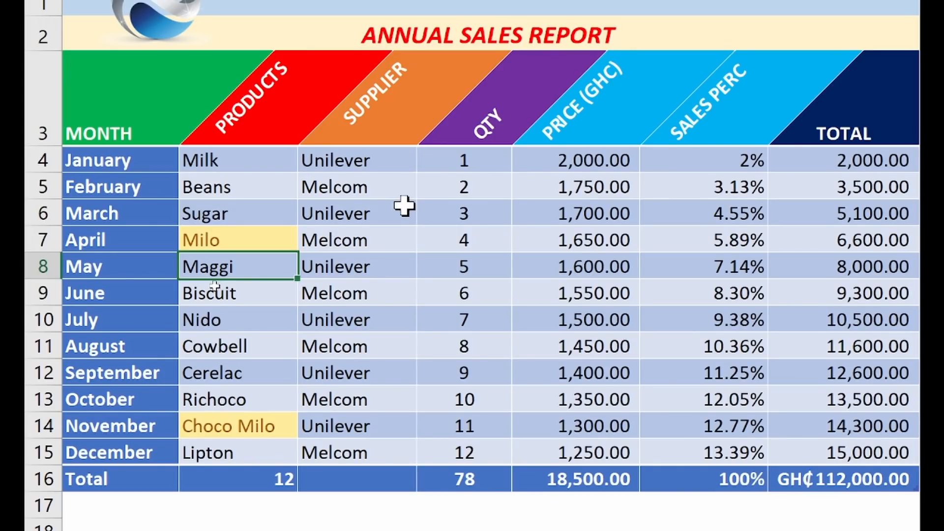
click(217, 320)
text(Milo)
key(Return)
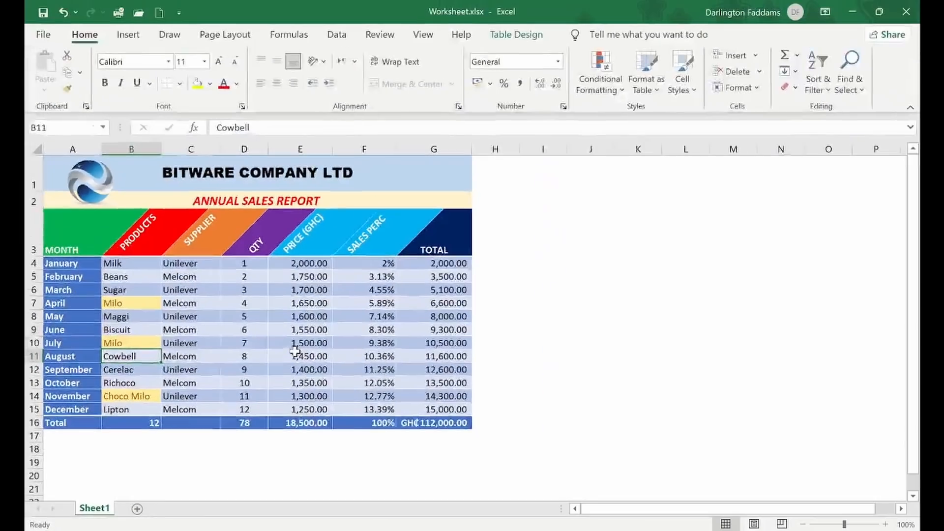
click(591, 84)
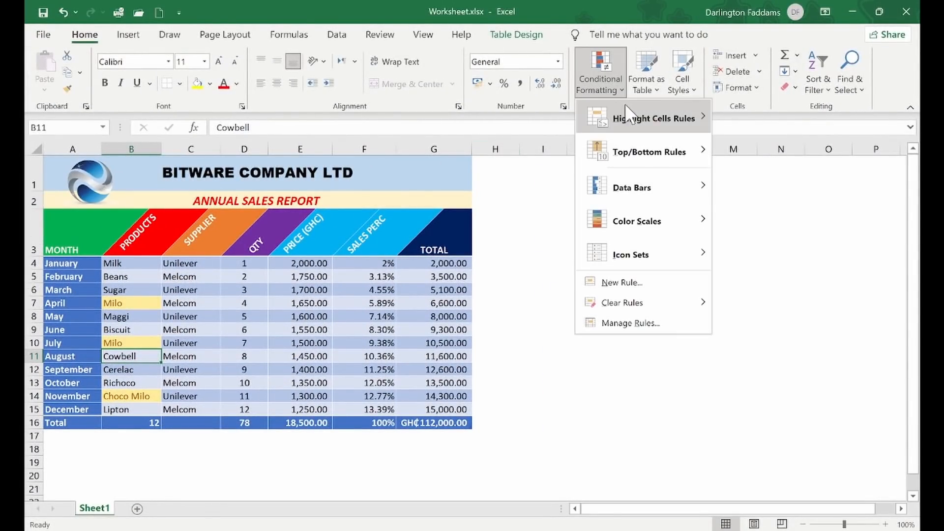
mouse_move(627, 107)
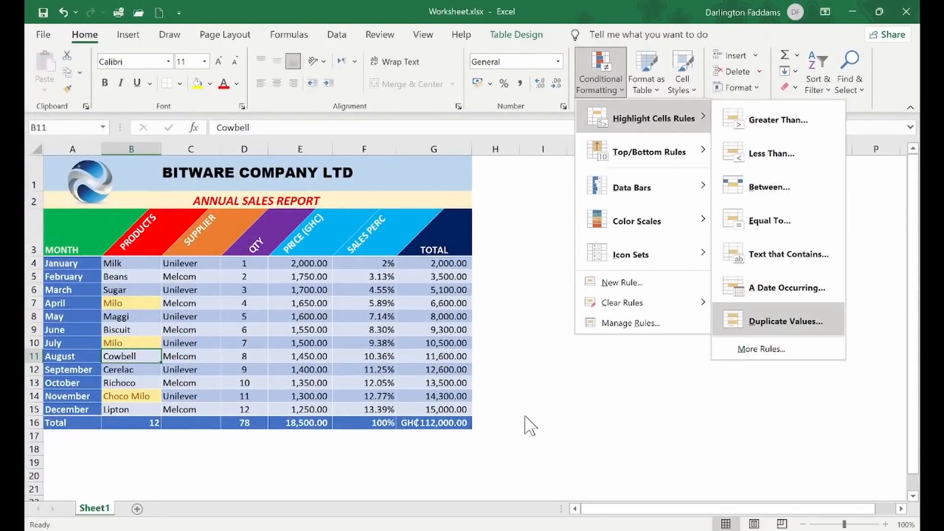
click(470, 433)
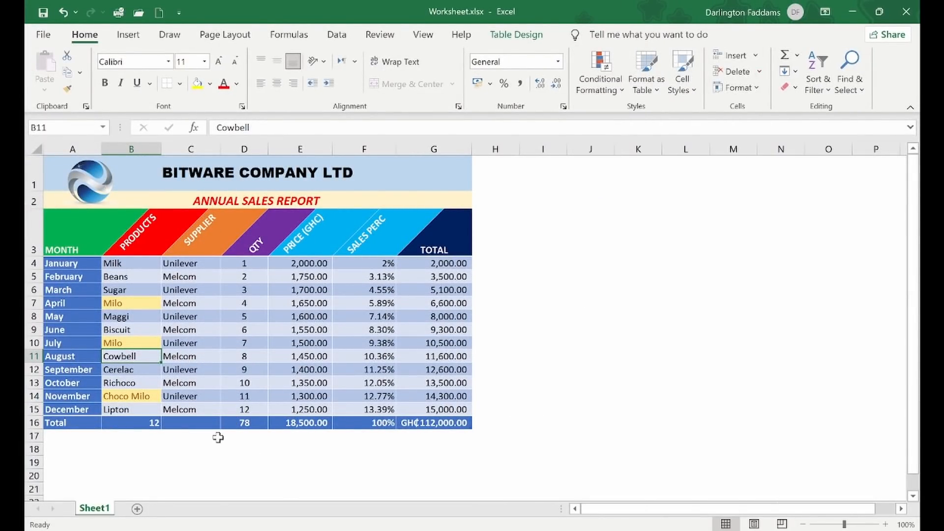
- Add a new blank worksheet to the workbook
click(137, 509)
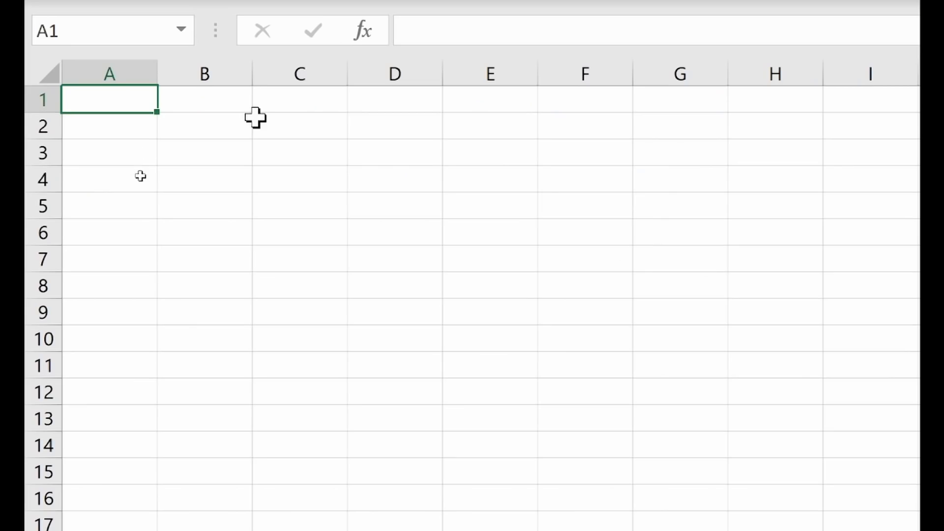
- Enter the heading DATES in C2 of the new sheet and widen column C to about twice its width
click(295, 129)
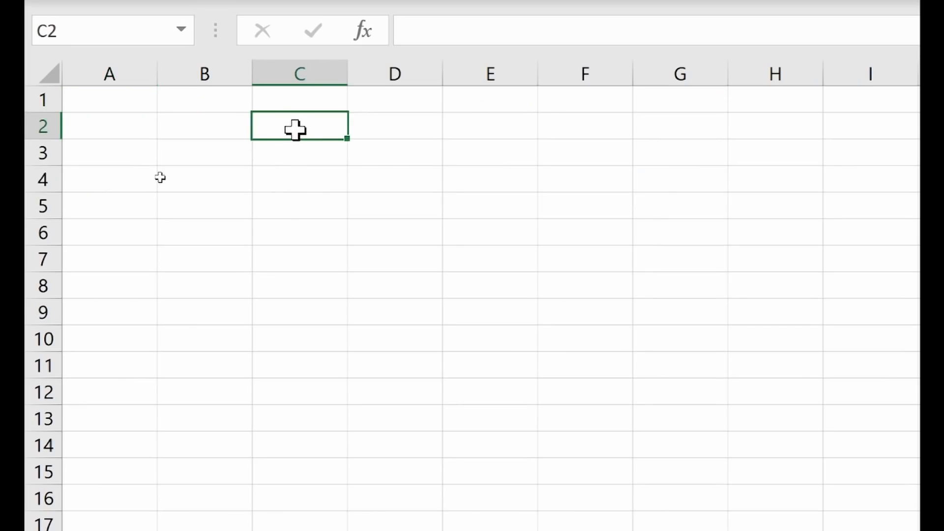
text(DATES)
key(Return)
key(Return)
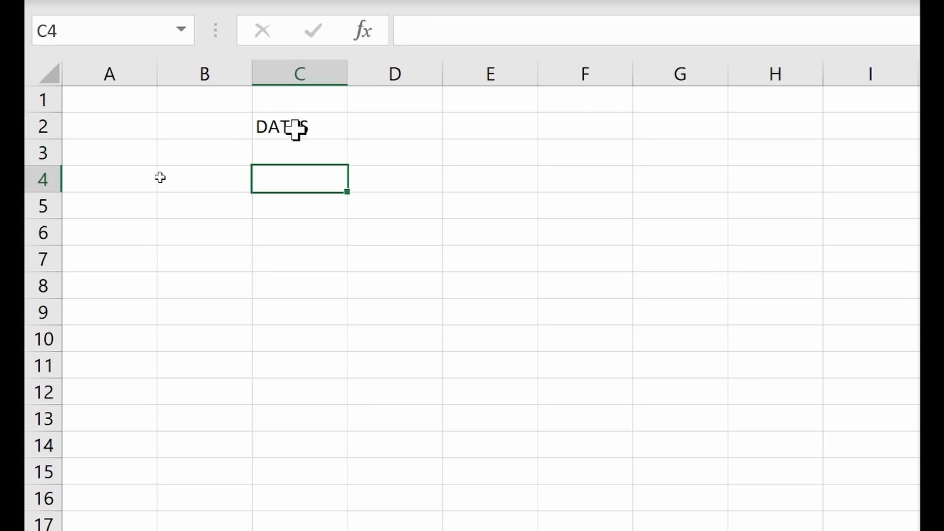
drag(347, 74, 444, 89)
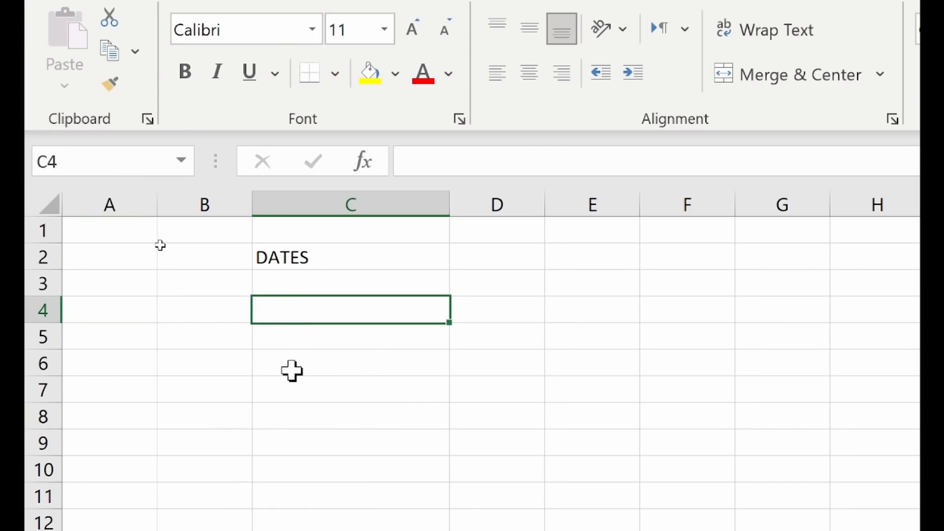
- Apply a conditional formatting rule to C4:C12 that marks dates occurring This Month with Green Fill with Dark Green Text
drag(292, 310, 304, 528)
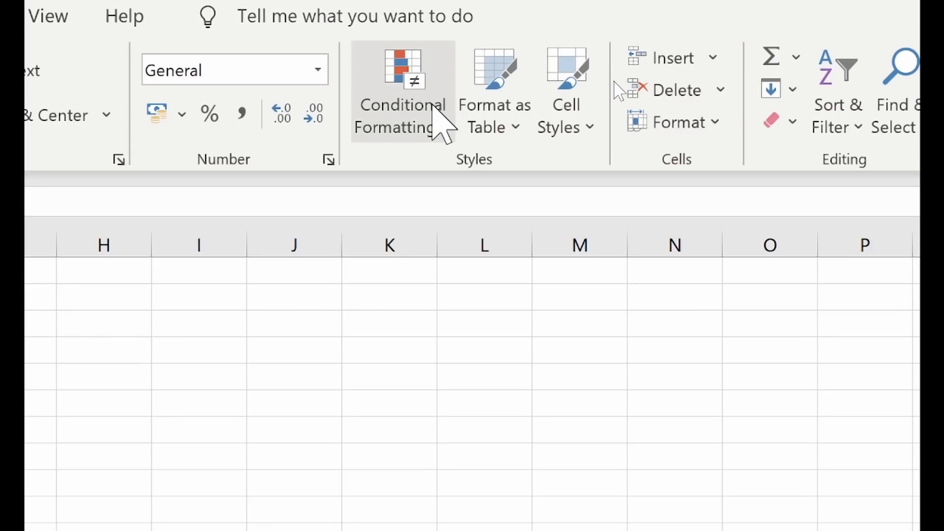
click(428, 116)
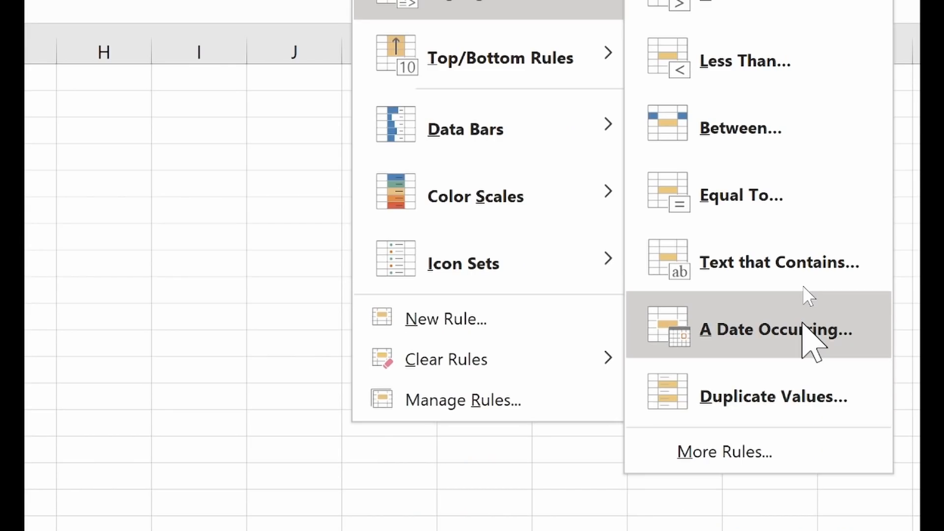
click(802, 324)
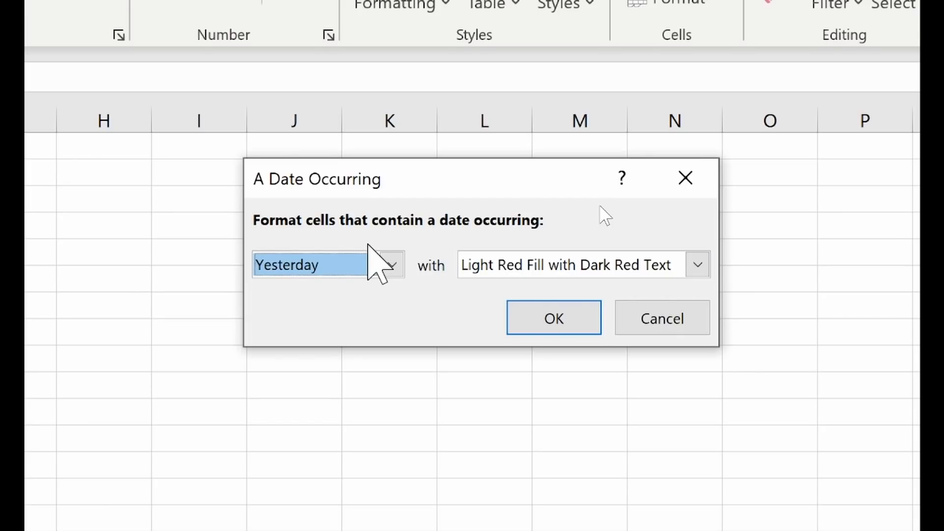
click(391, 265)
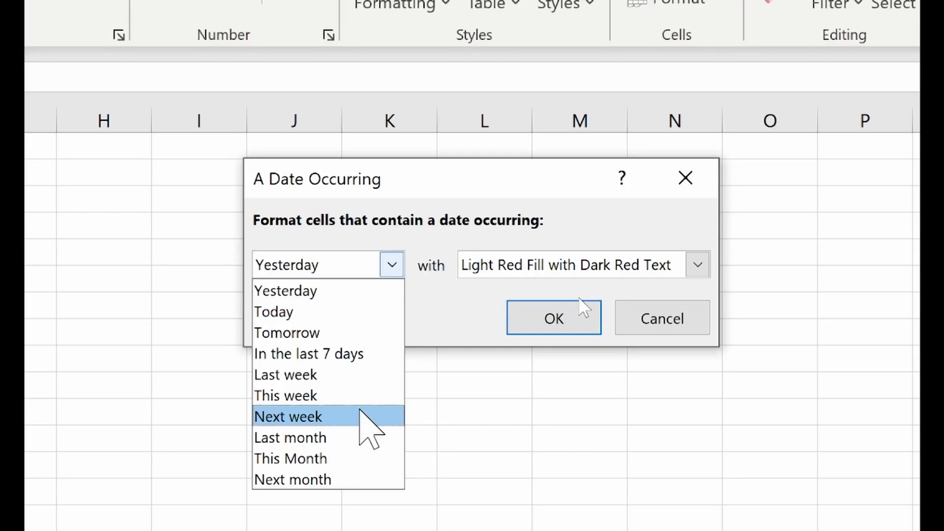
click(360, 458)
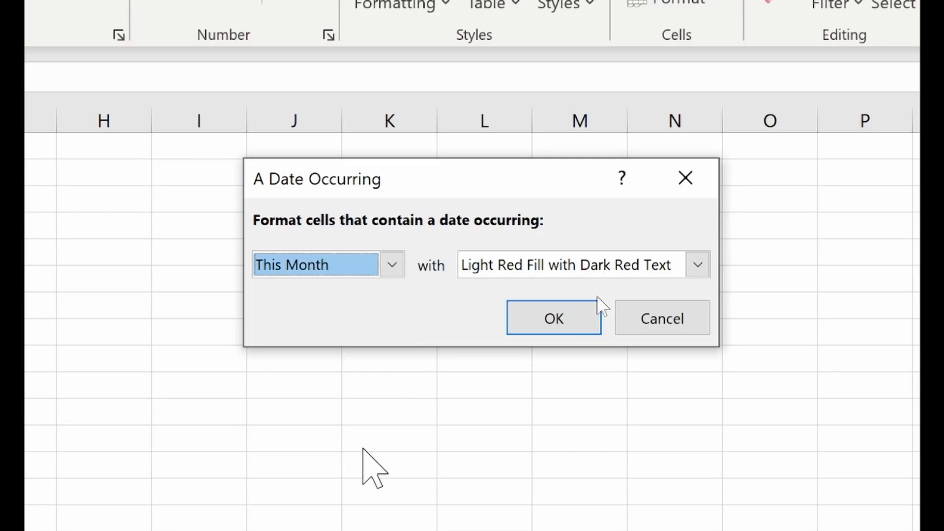
click(523, 265)
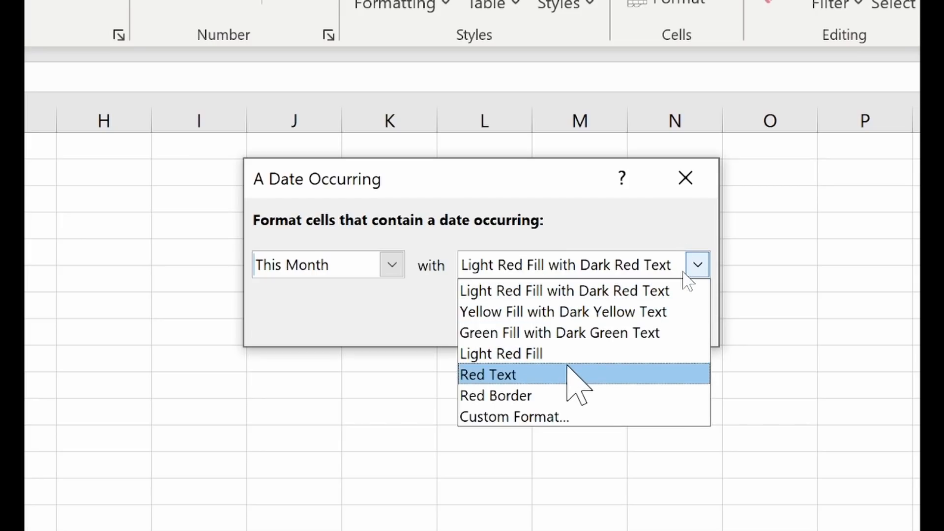
click(558, 337)
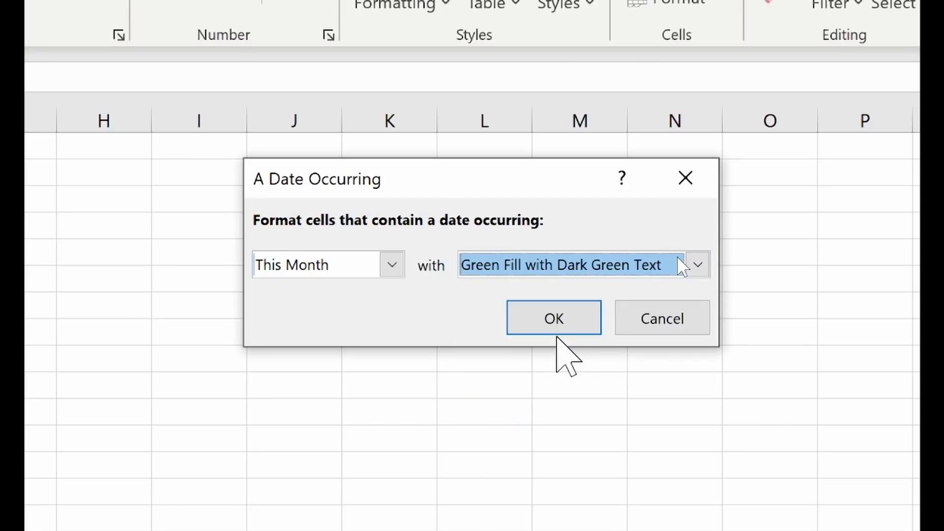
click(553, 318)
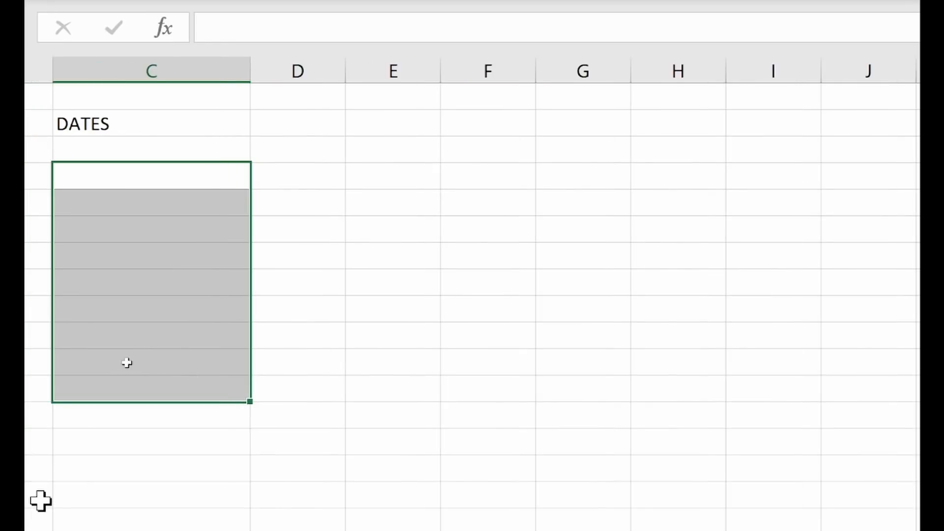
- Enter the dates 25/09/2021 in C4 and 29/09/2021 in C5
click(152, 227)
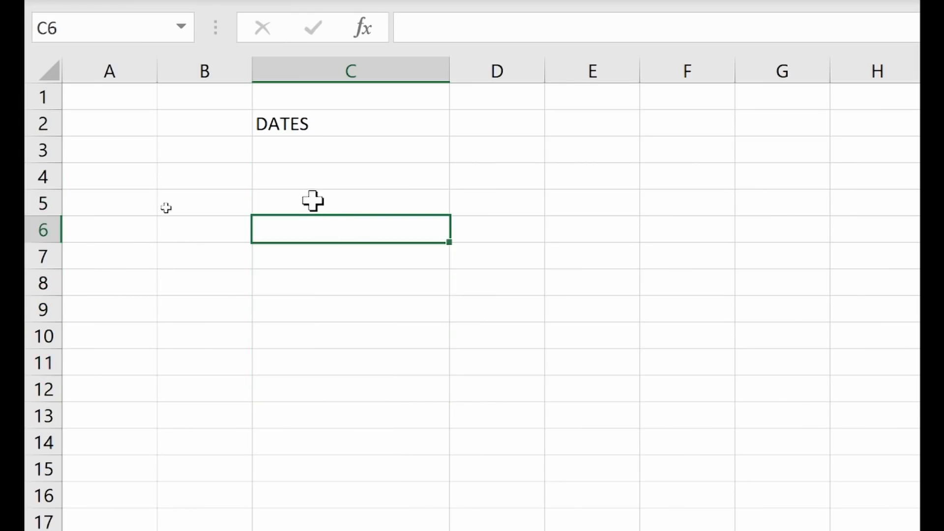
click(308, 177)
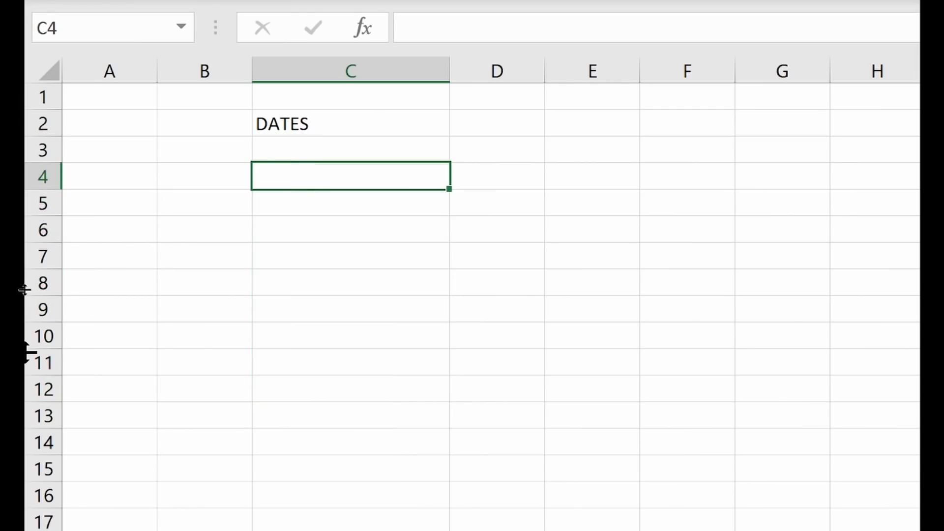
text(25/)
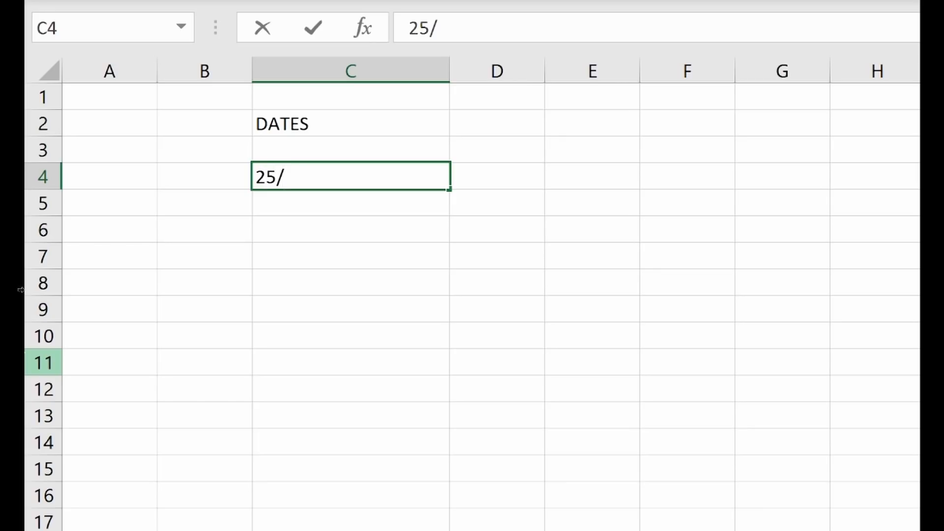
text(09/2021)
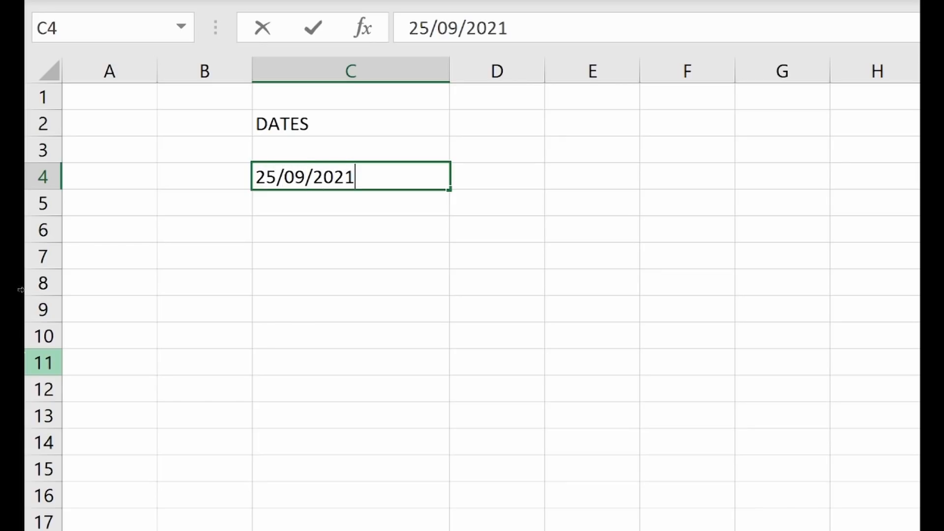
key(Return)
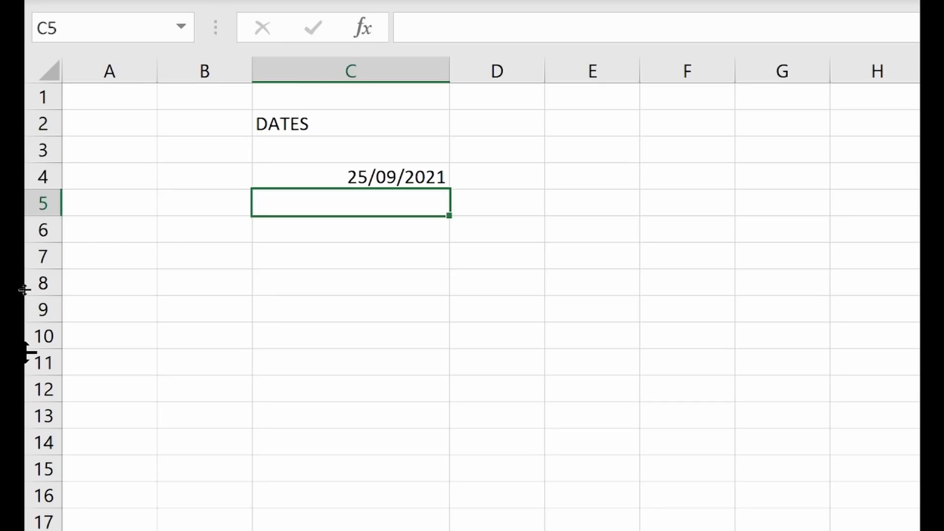
text(29)
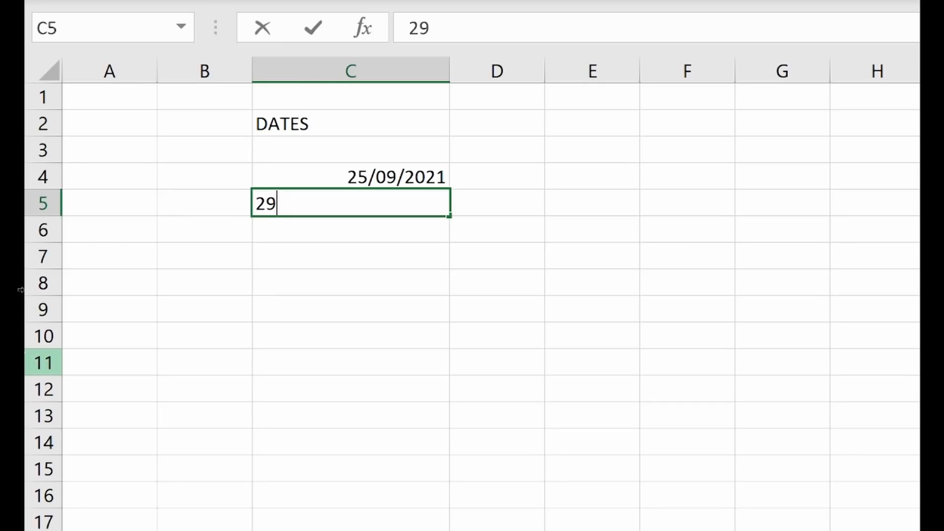
text(/09)
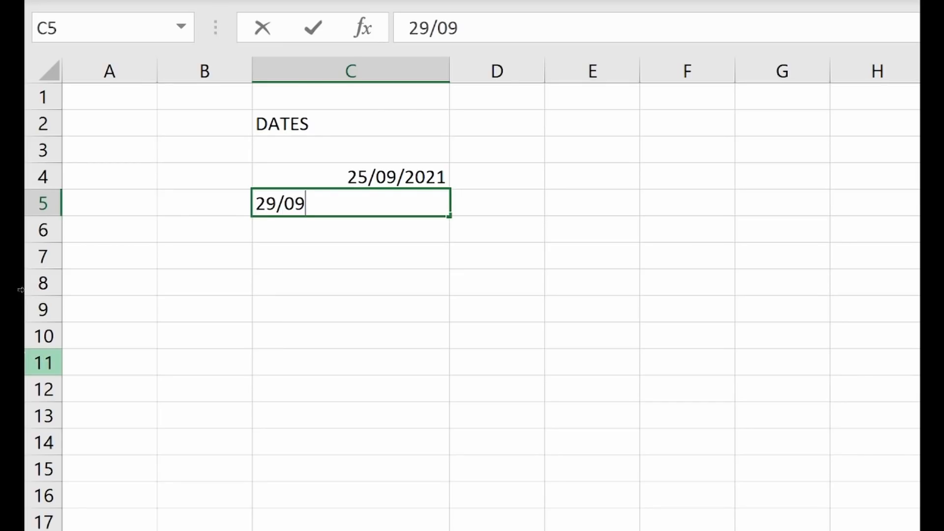
text(/2021)
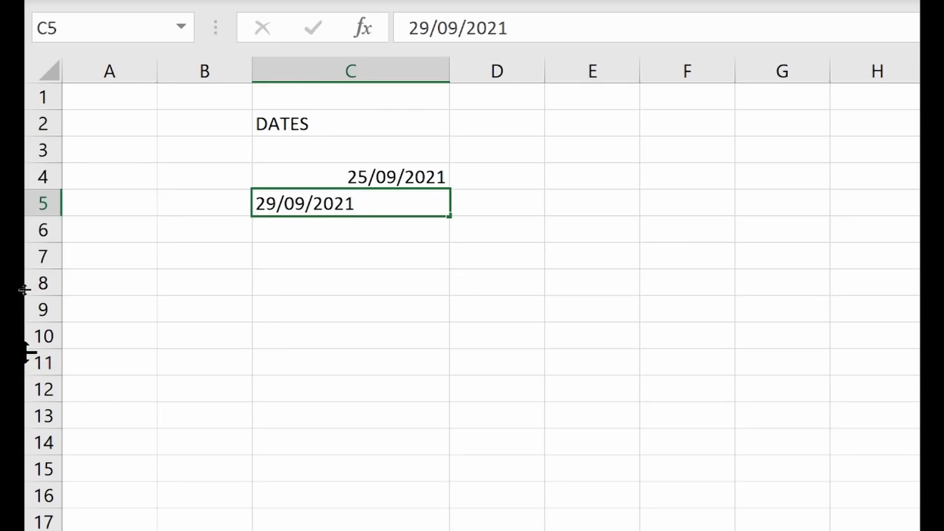
key(Return)
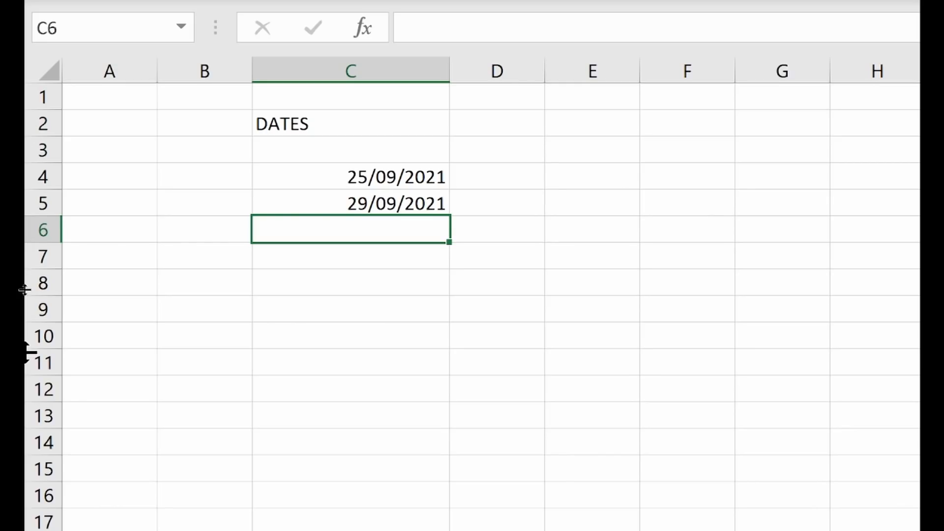
- Enter the dates 5/10/2021, 3/08/2021 and 15/10/2021 in cells C6 to C8
text(5)
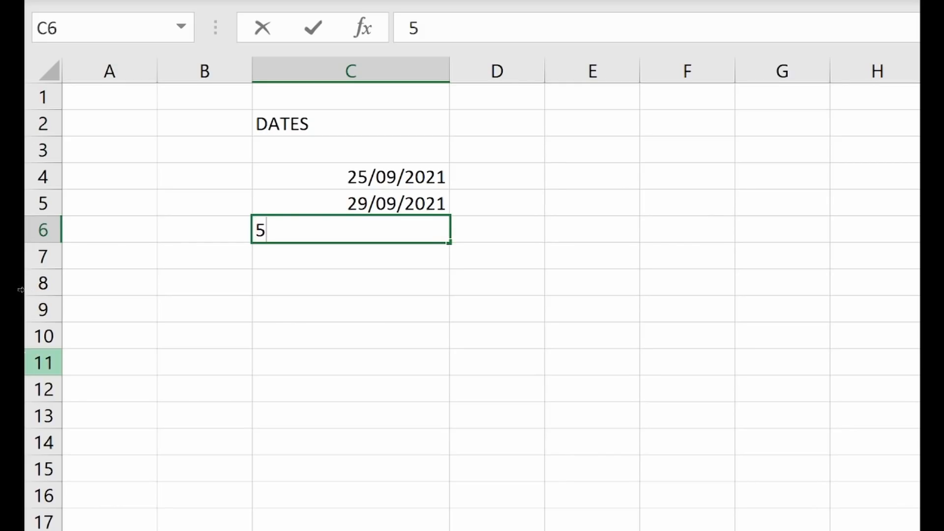
text(/10.)
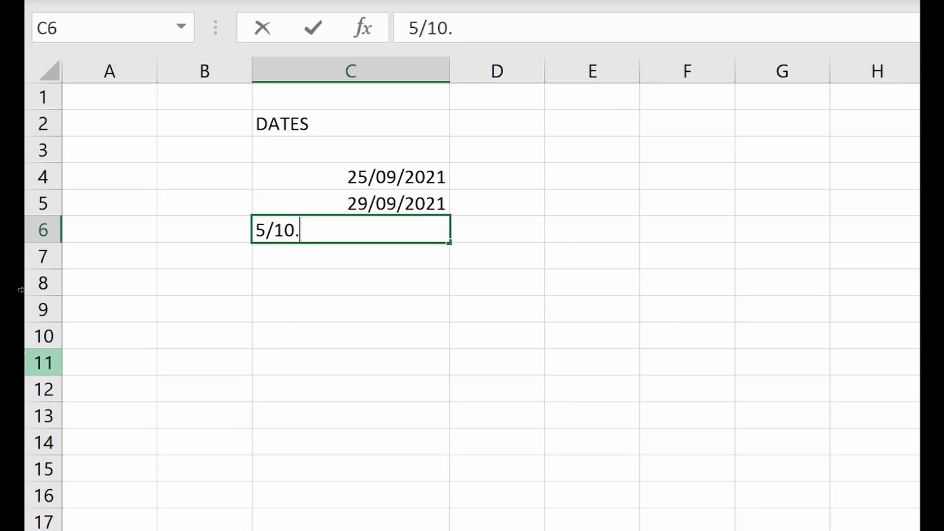
key(BackSpace)
text(/2021)
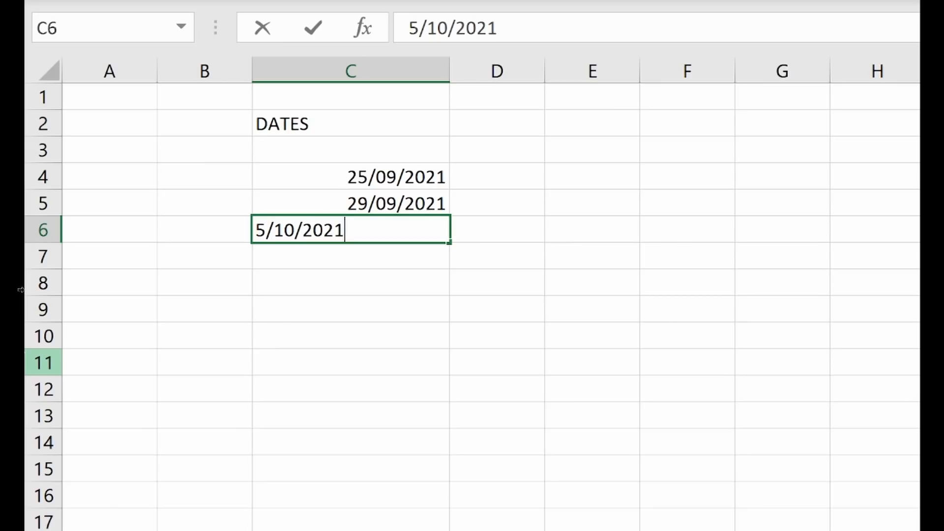
key(Return)
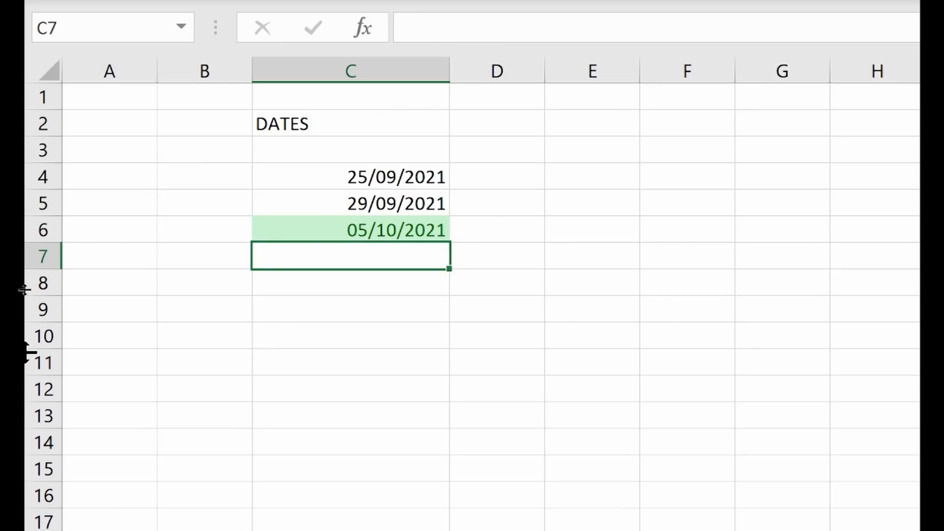
text(3/)
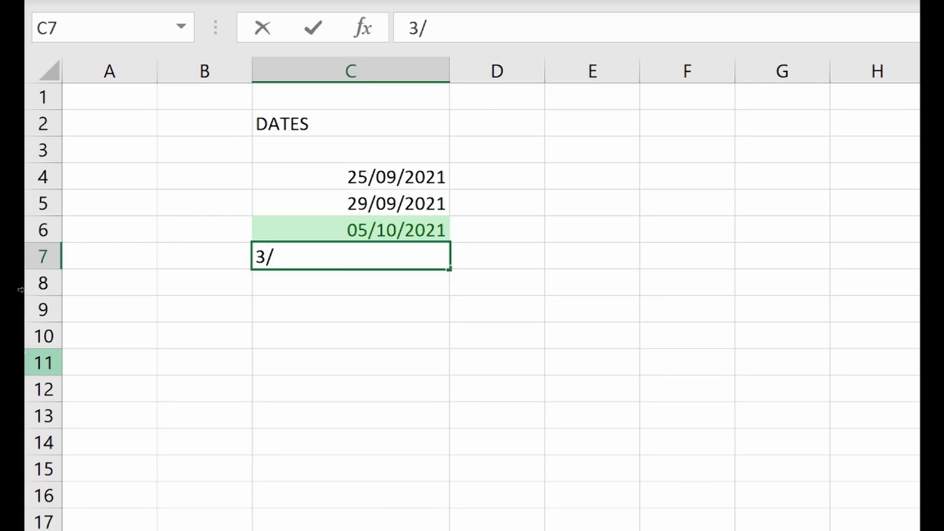
text(08/2021)
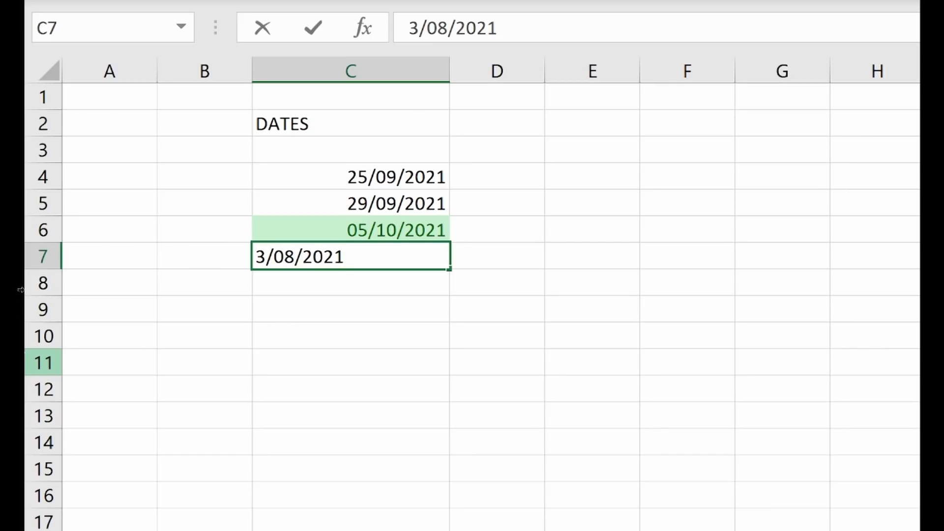
key(Return)
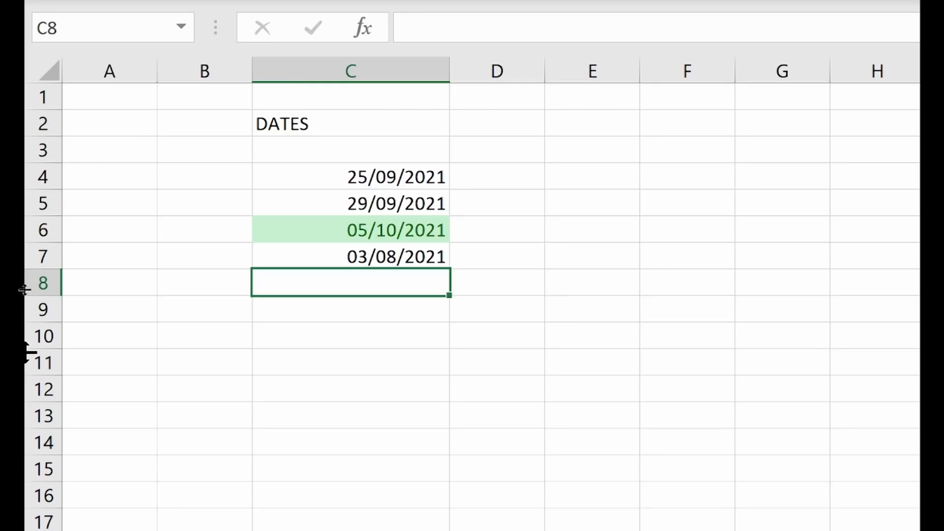
text(15)
text(10/2021)
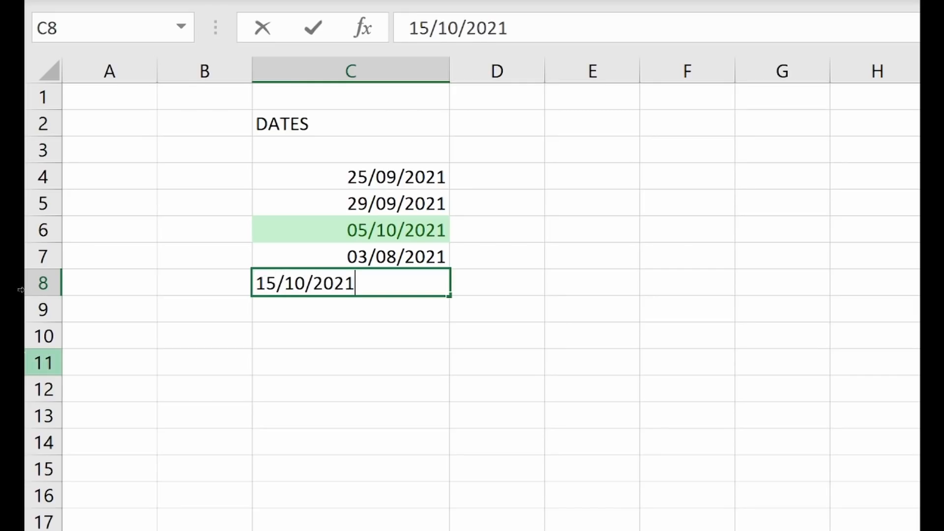
key(Return)
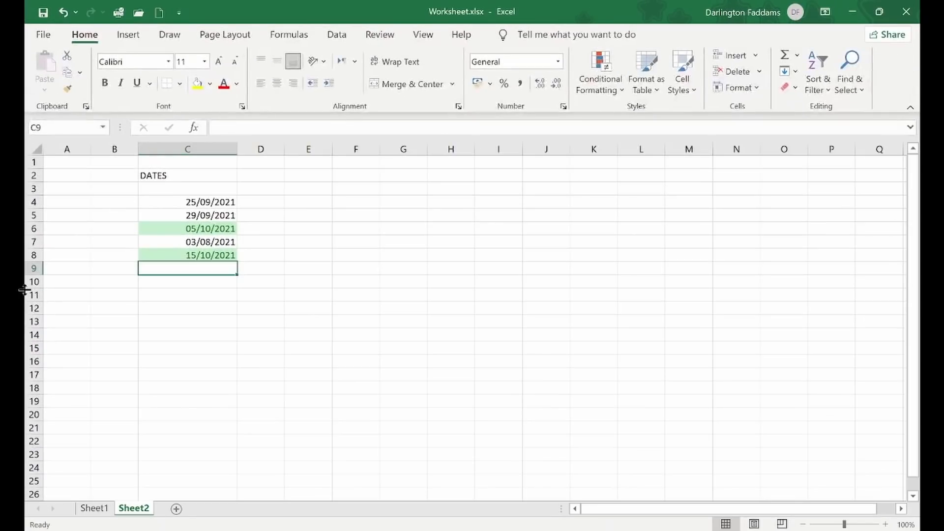
- Return to Sheet1 and look over the available Highlight Cells Rules for conditional formatting
click(99, 509)
click(602, 88)
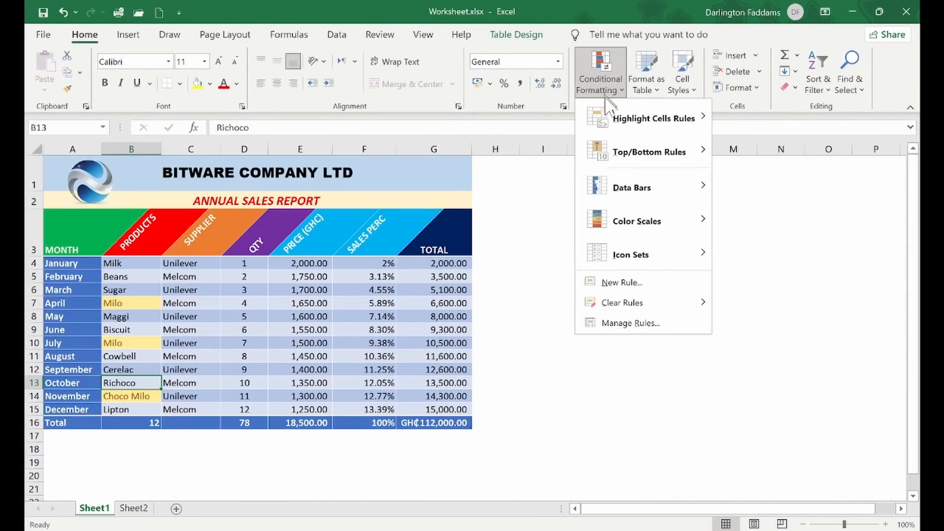
mouse_move(617, 120)
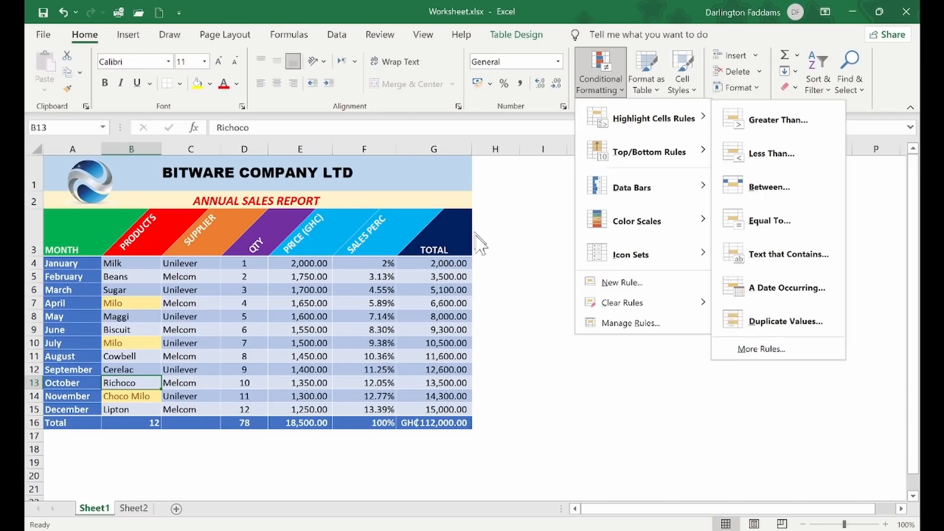
click(493, 273)
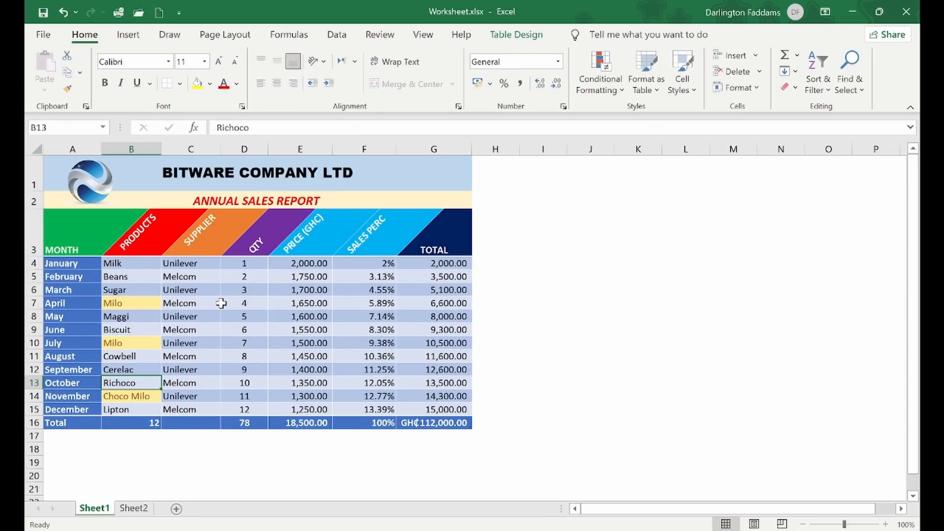
- Apply a conditional formatting rule to the prices in E4:E15 that marks duplicate values with Light Red Fill with Dark Red Text
drag(257, 264, 265, 397)
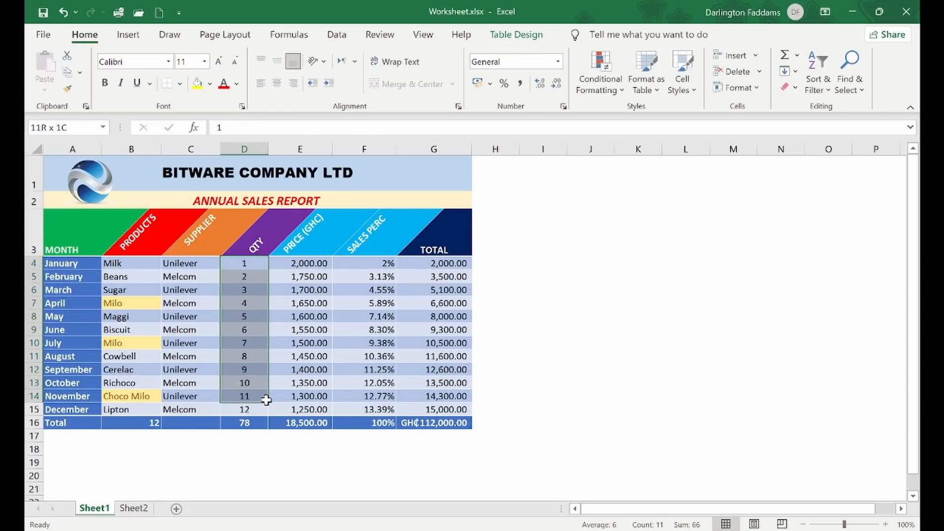
drag(298, 266, 301, 407)
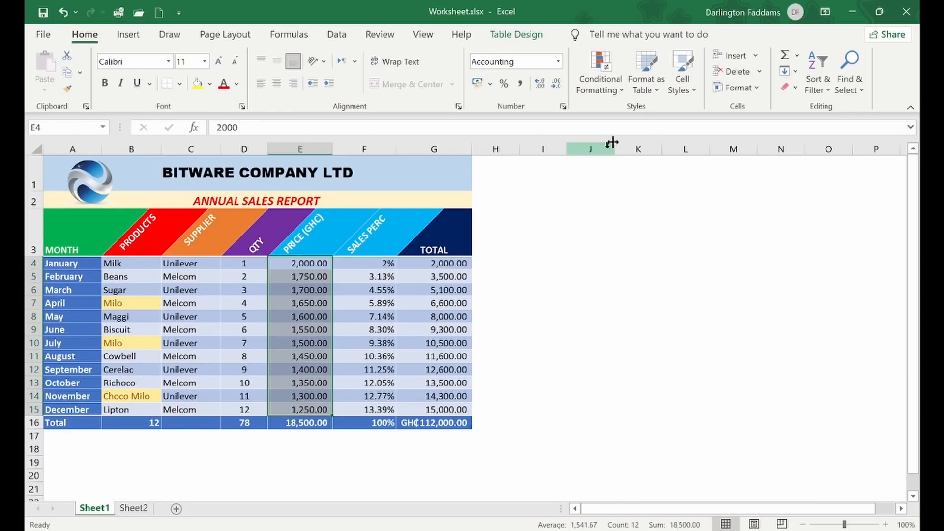
click(619, 90)
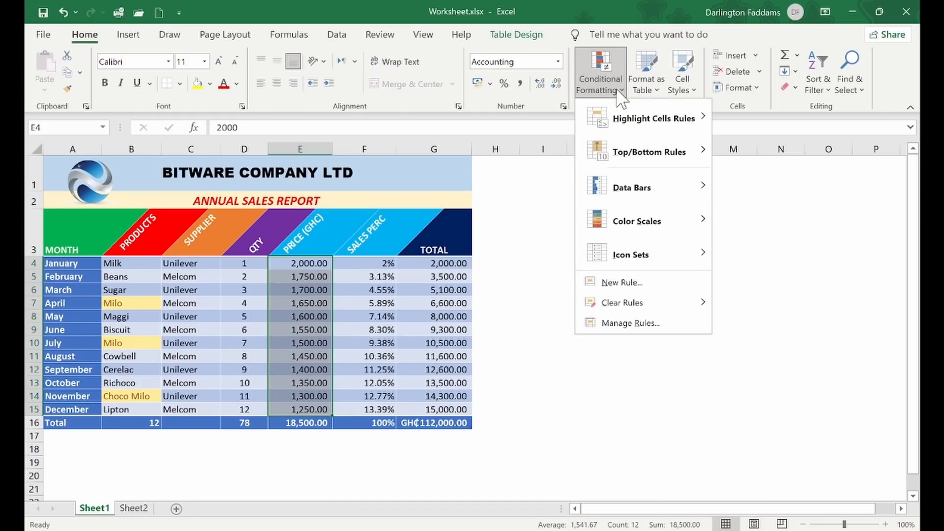
mouse_move(634, 112)
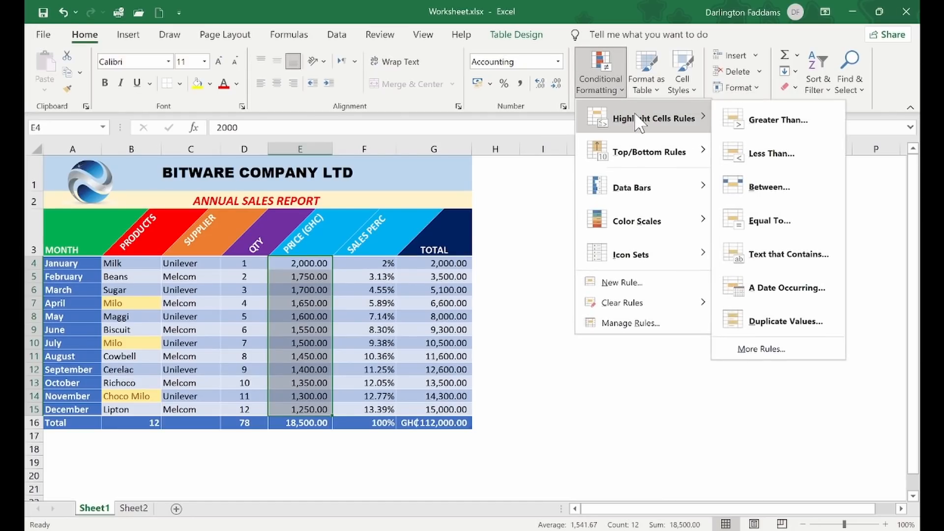
click(762, 324)
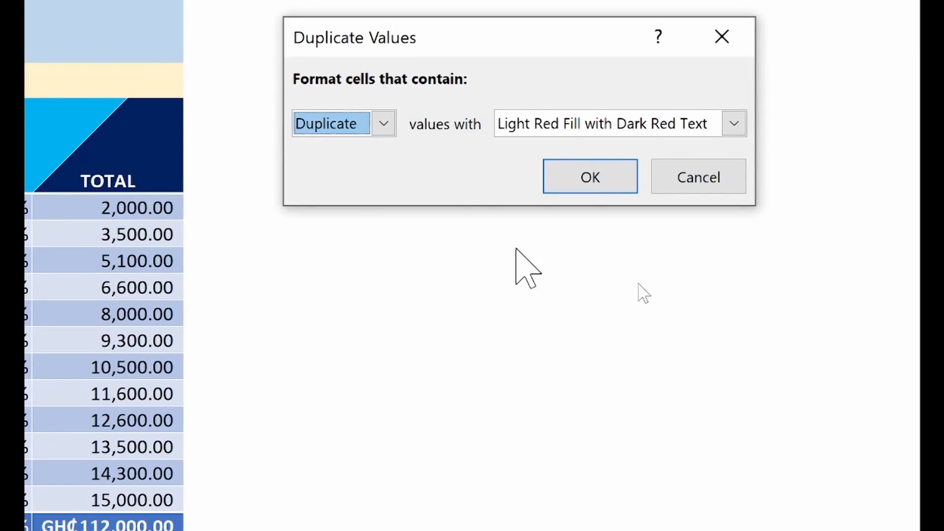
click(382, 124)
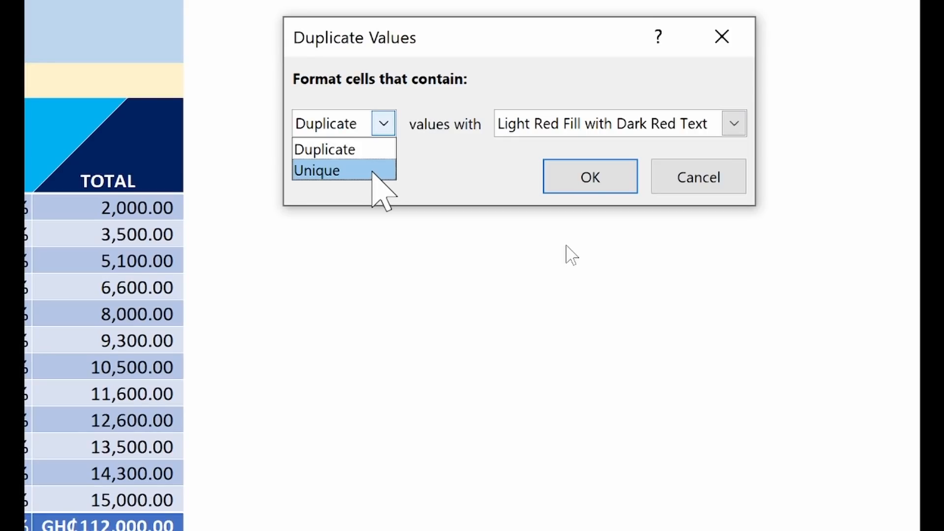
click(370, 148)
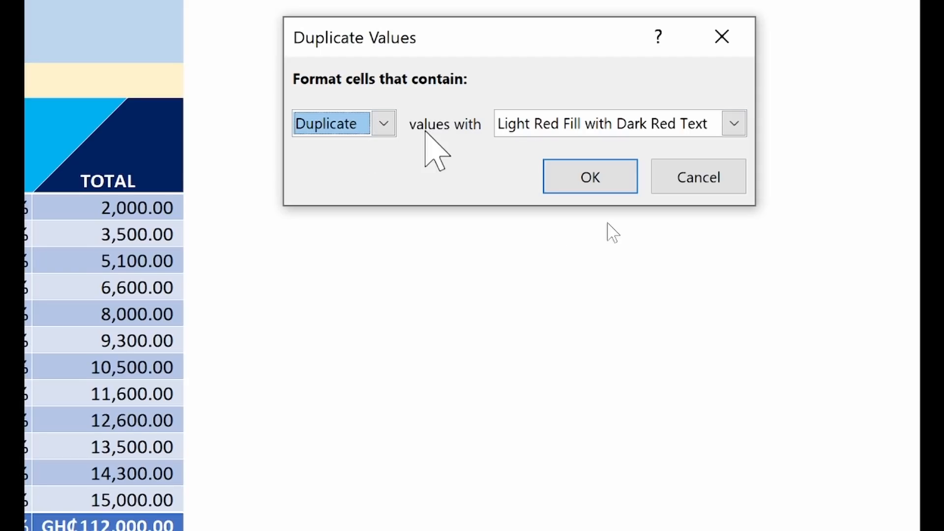
click(569, 123)
click(569, 123)
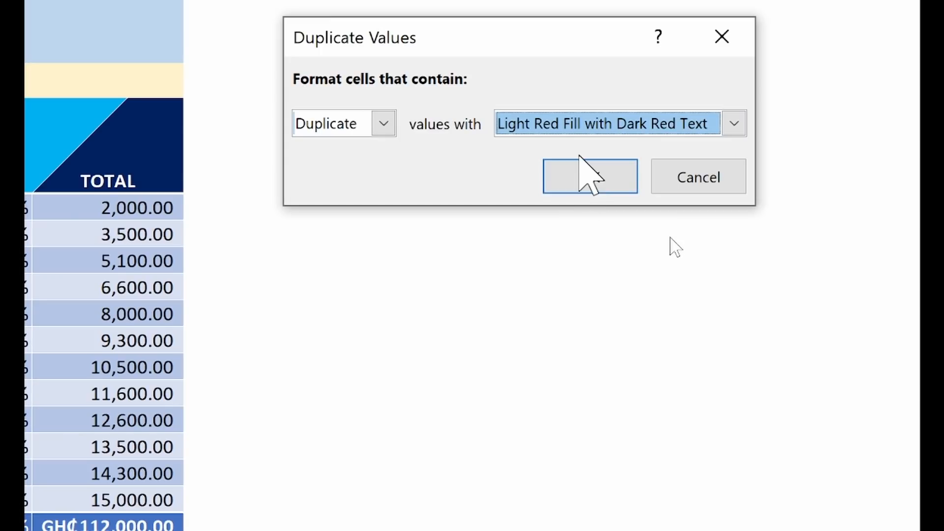
click(602, 189)
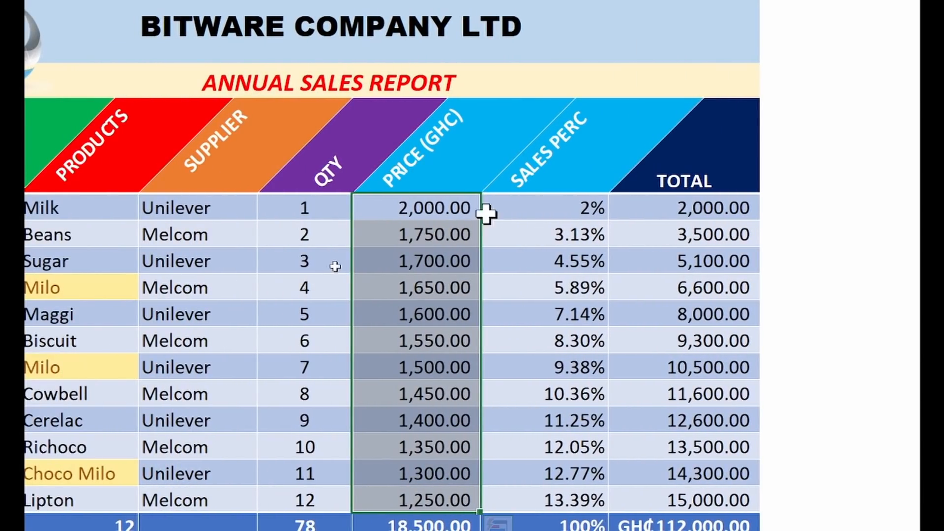
- Set the March price in E6 to 2000 and the August price in E11 to 1500
click(431, 210)
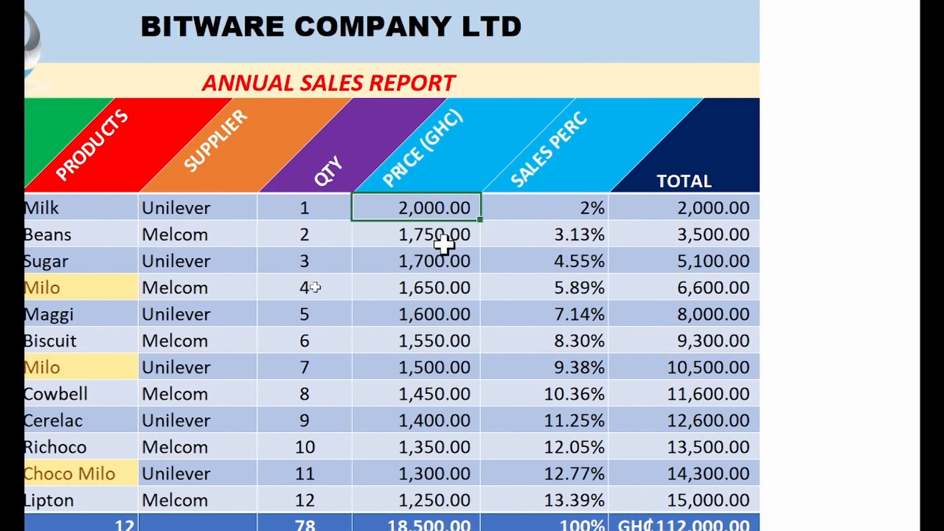
click(428, 260)
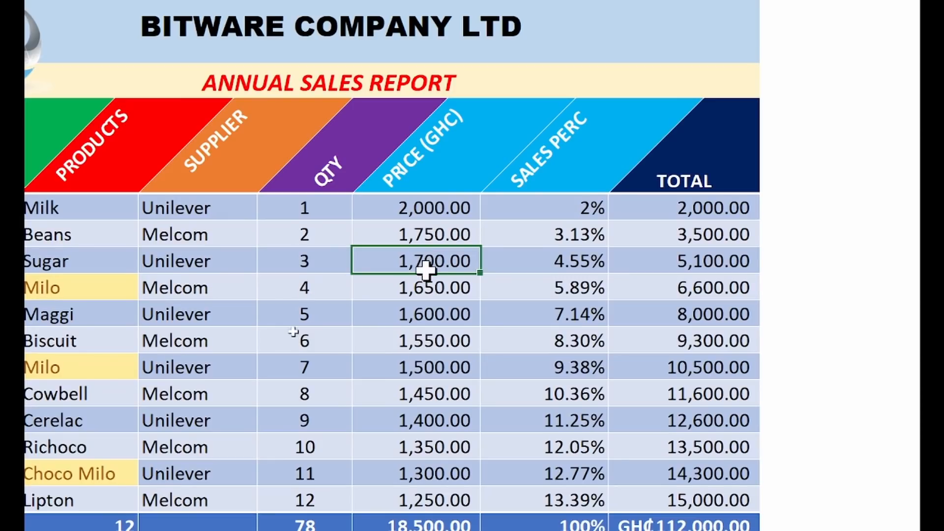
text(2000)
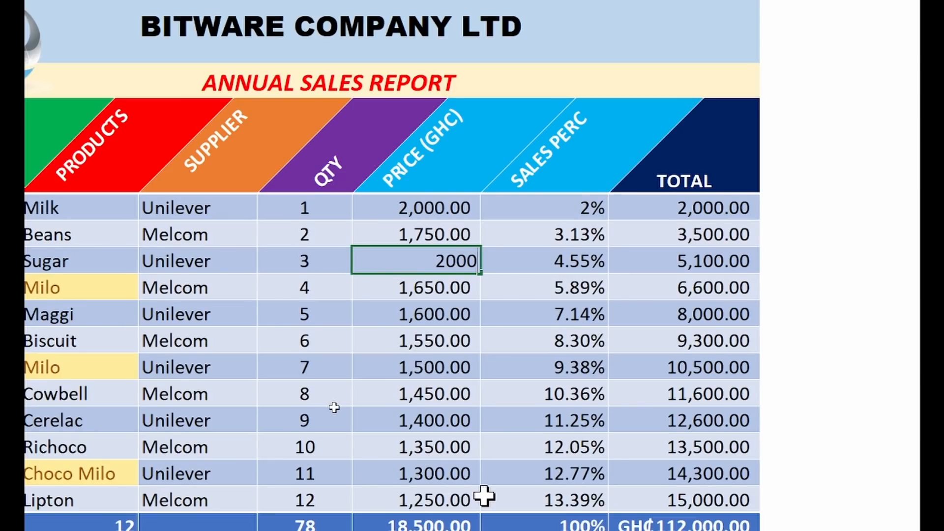
key(Return)
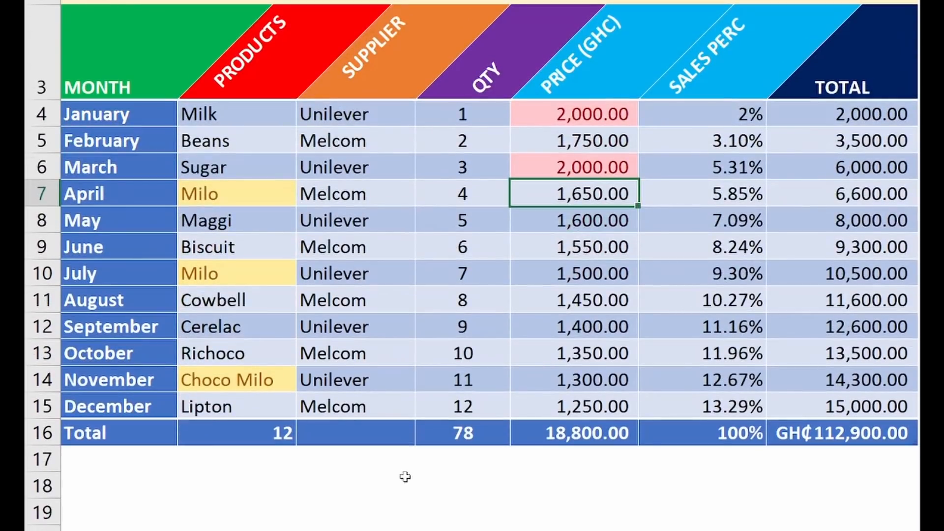
click(602, 300)
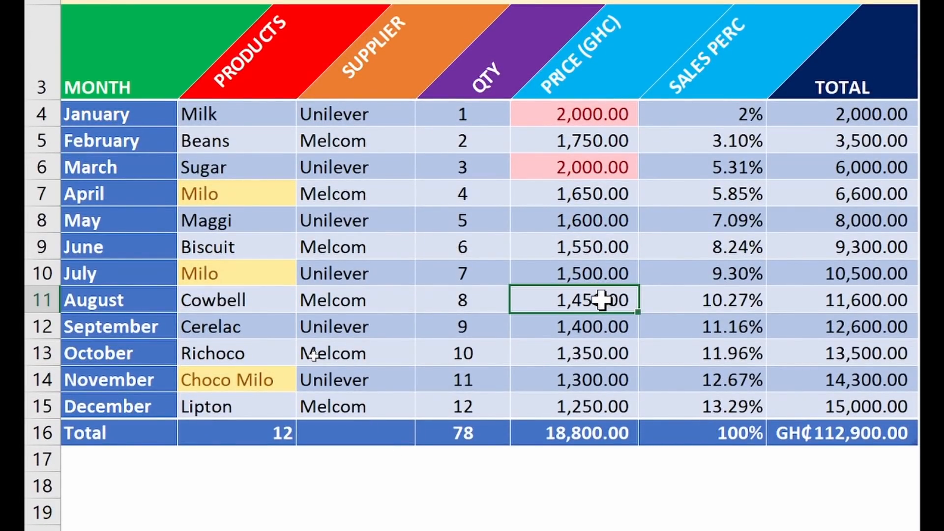
text(1500)
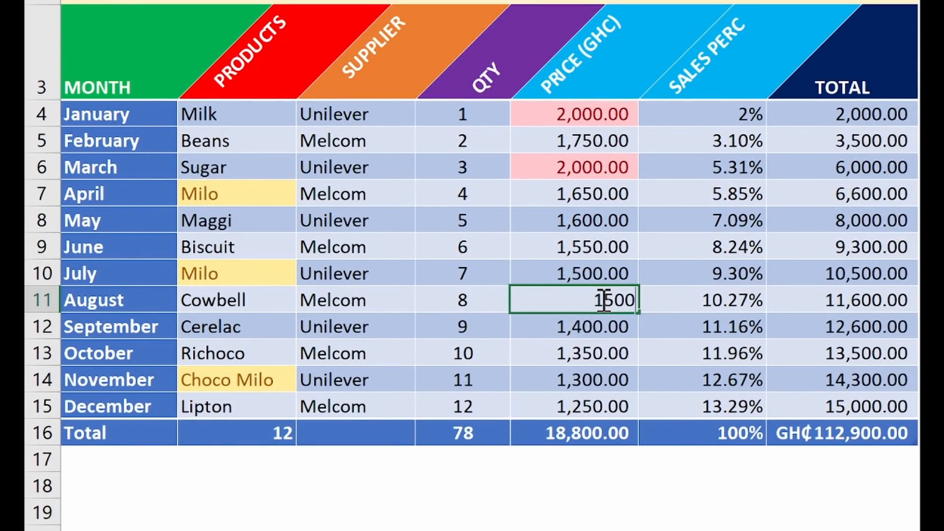
key(Return)
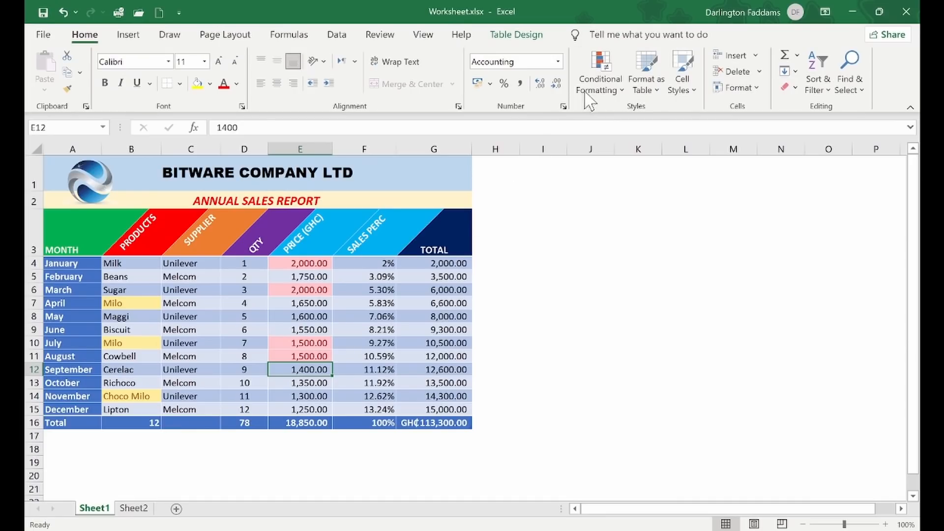
- Clear all conditional formatting rules from the entire sheet
click(609, 91)
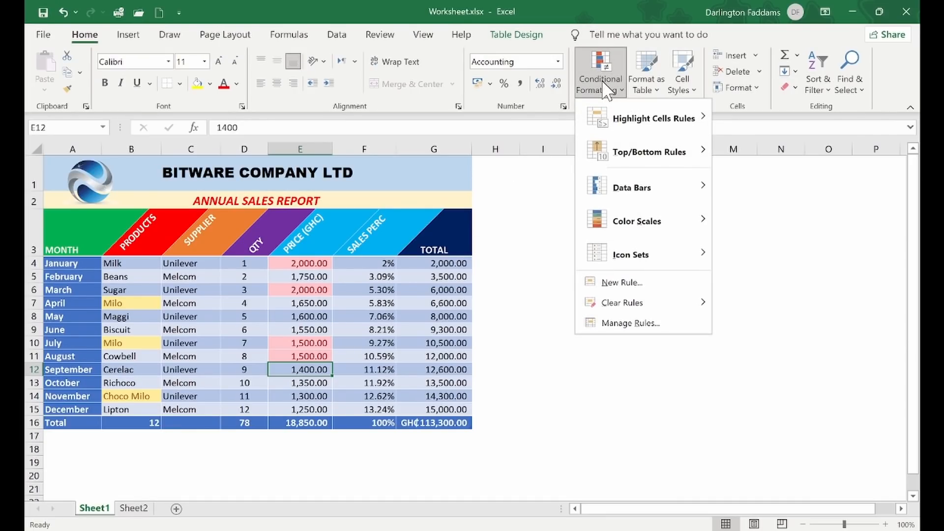
mouse_move(641, 312)
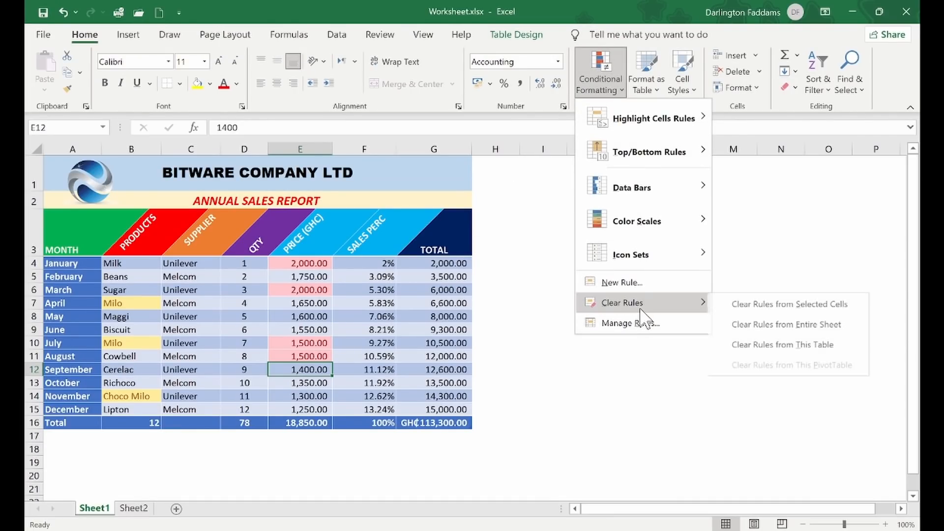
click(760, 330)
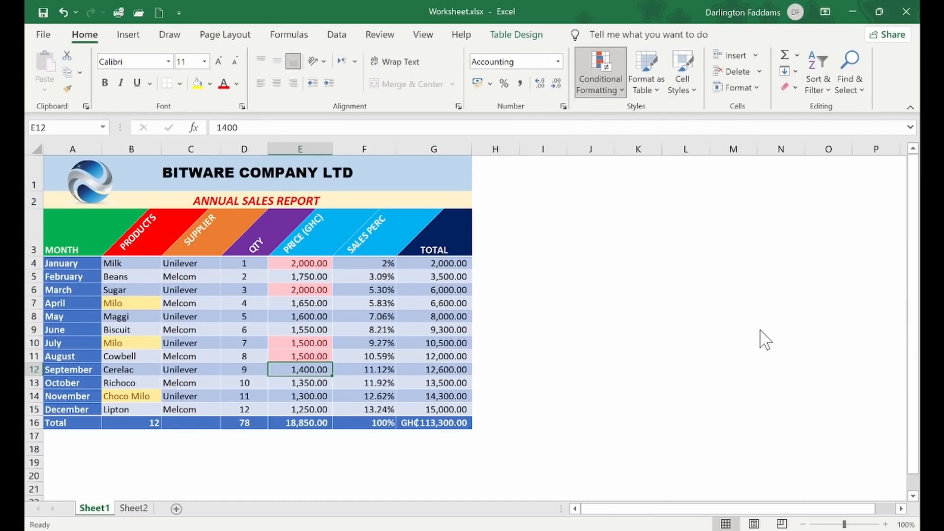
- Start a Top 10 Items conditional formatting rule on the totals in G4:G15 and set its rank count to 5
click(610, 78)
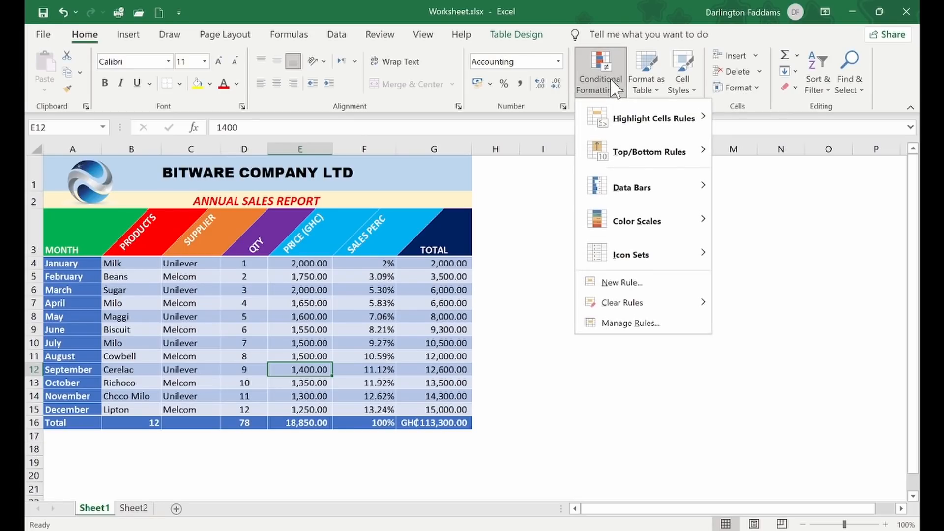
mouse_move(654, 154)
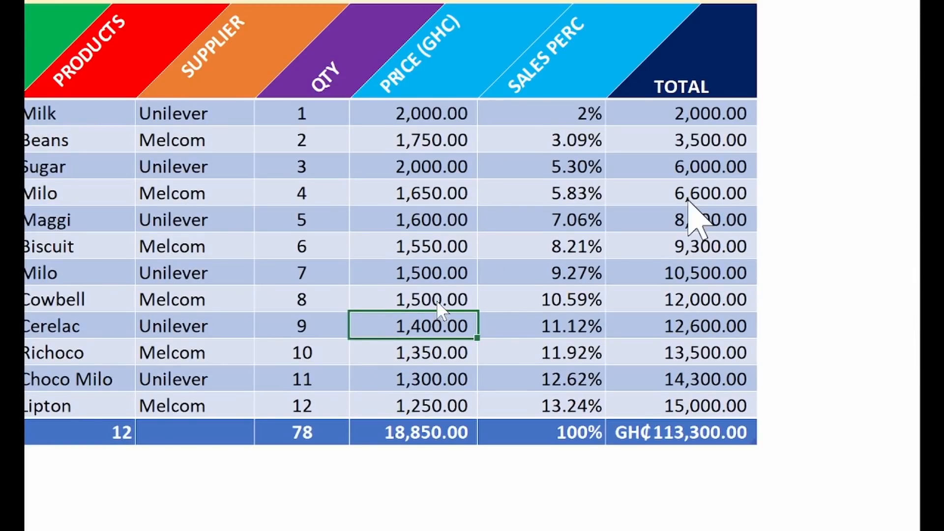
click(671, 142)
click(663, 117)
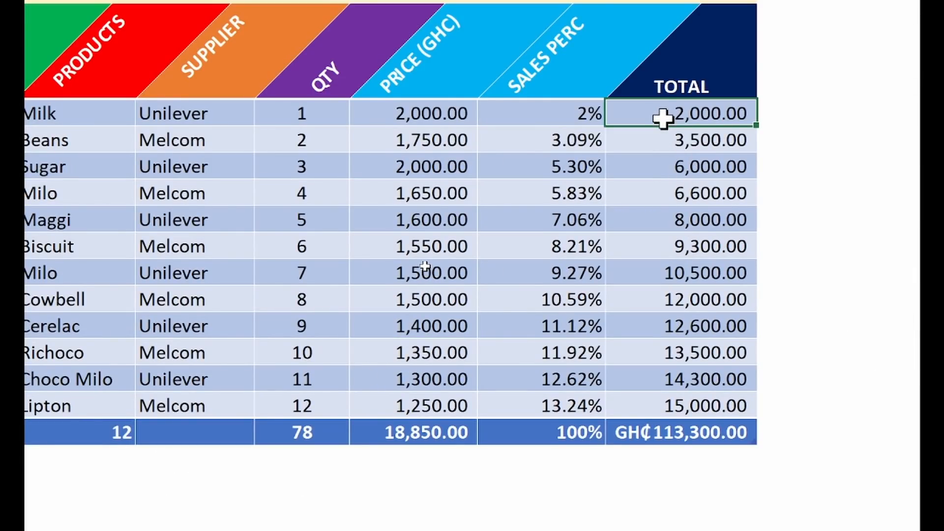
shift+click(702, 388)
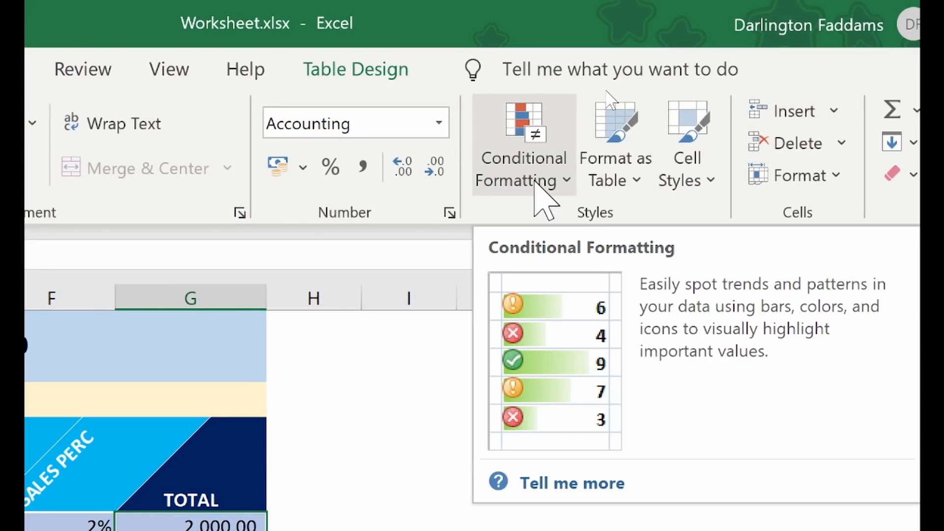
click(534, 180)
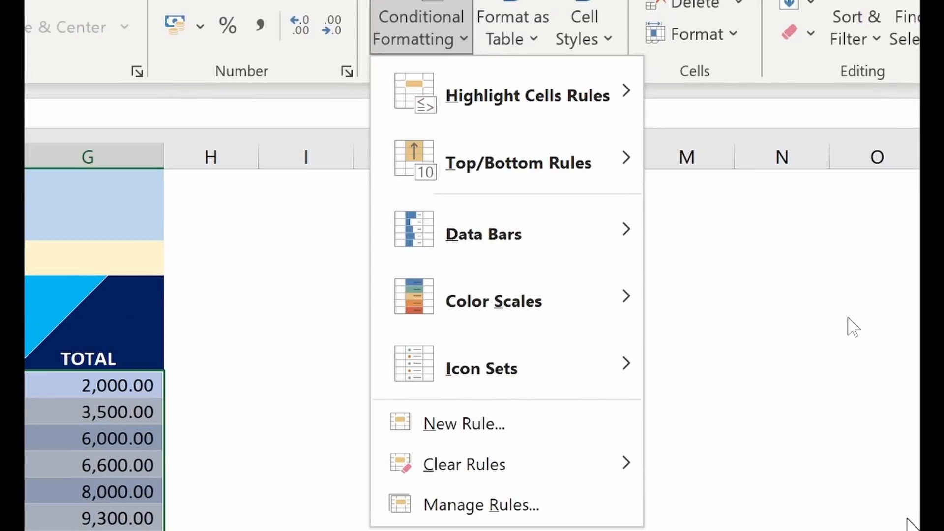
mouse_move(620, 175)
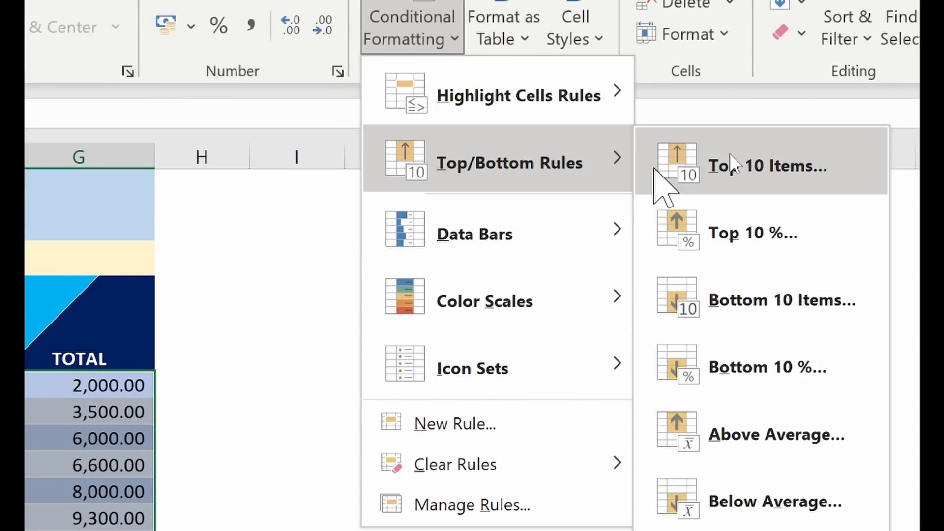
click(762, 162)
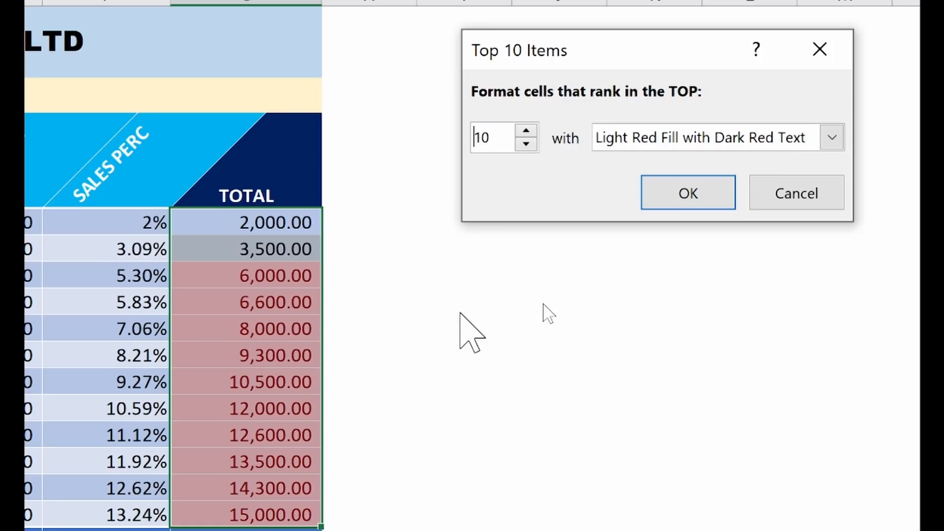
click(526, 144)
click(526, 144)
click(527, 144)
click(527, 144)
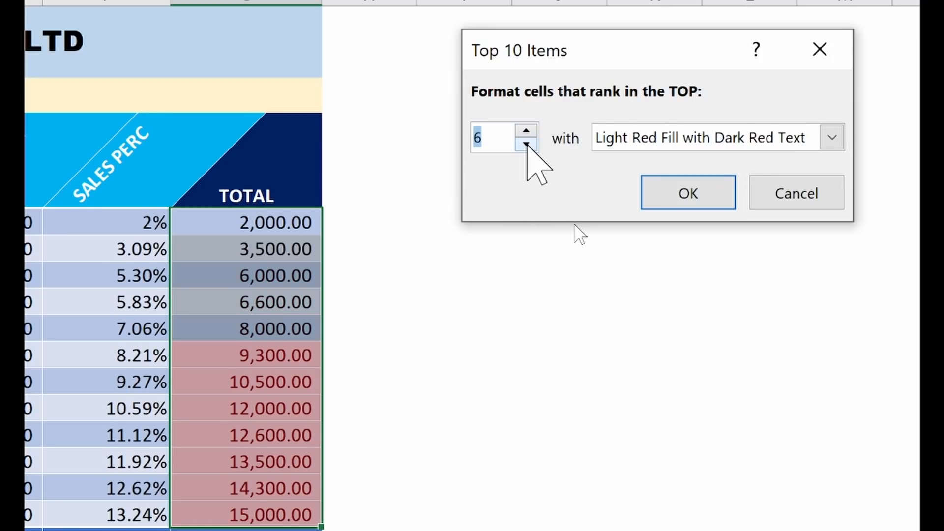
click(526, 144)
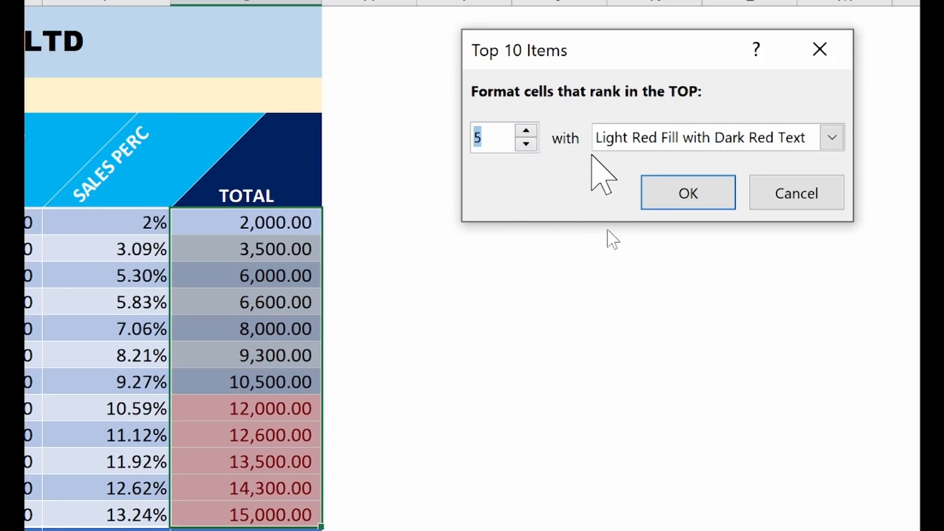
- Give the top-items rule a custom format with bold white font and a dark green fill
click(699, 129)
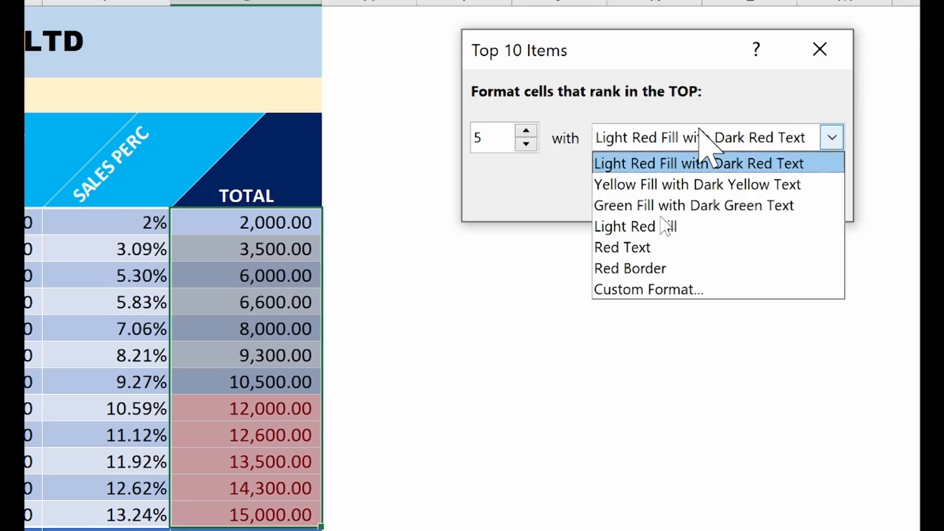
click(674, 296)
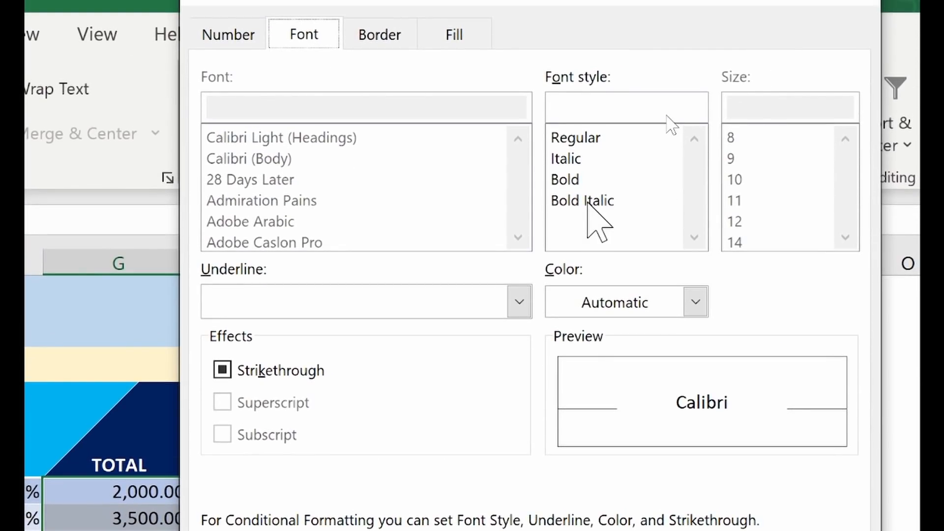
click(679, 179)
click(609, 314)
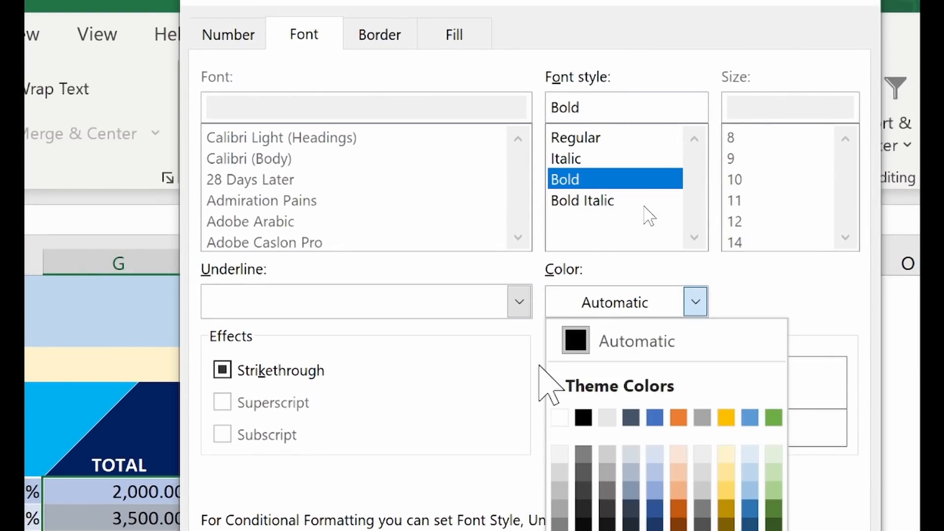
click(559, 415)
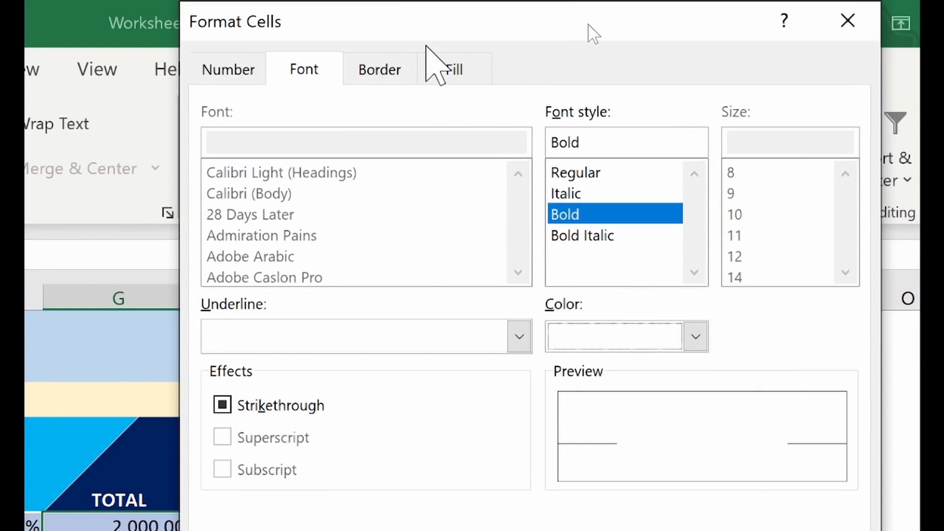
click(448, 36)
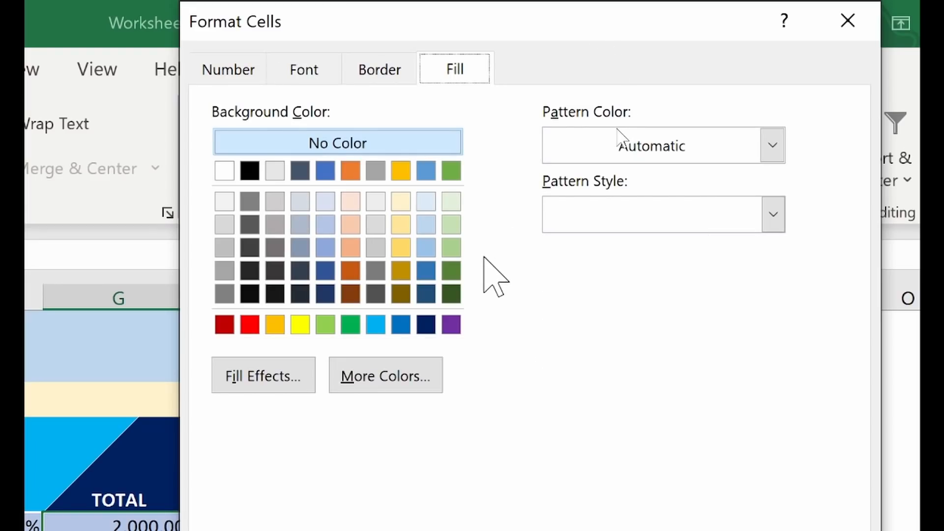
click(456, 278)
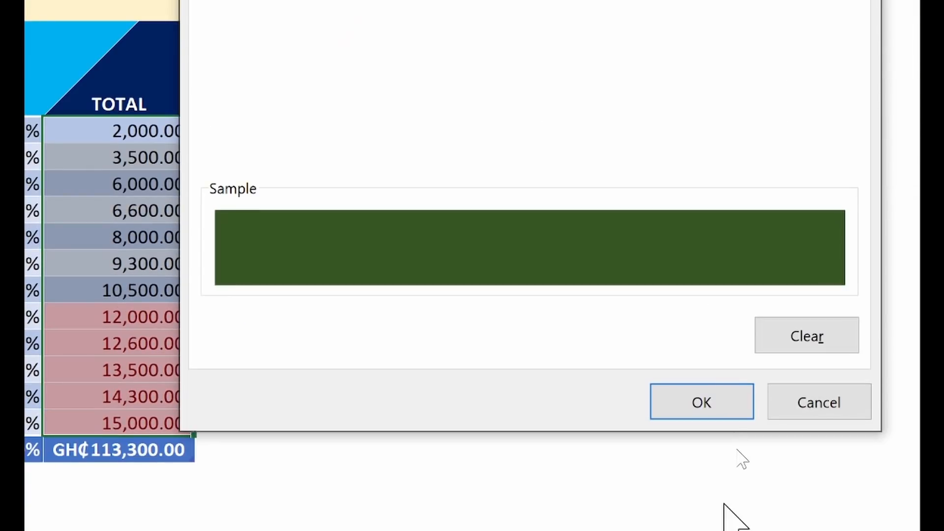
click(712, 399)
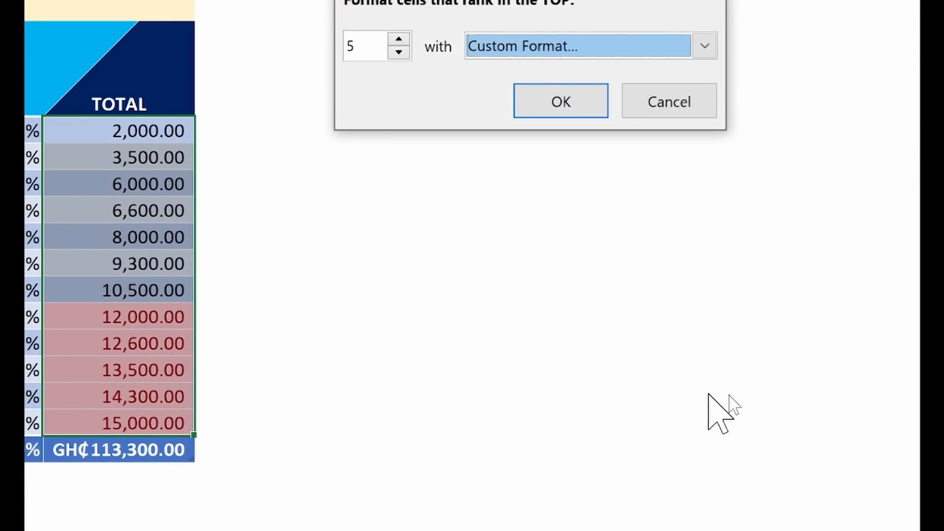
- Apply the top 5 items rule with its custom format to the totals in G4:G15
click(581, 105)
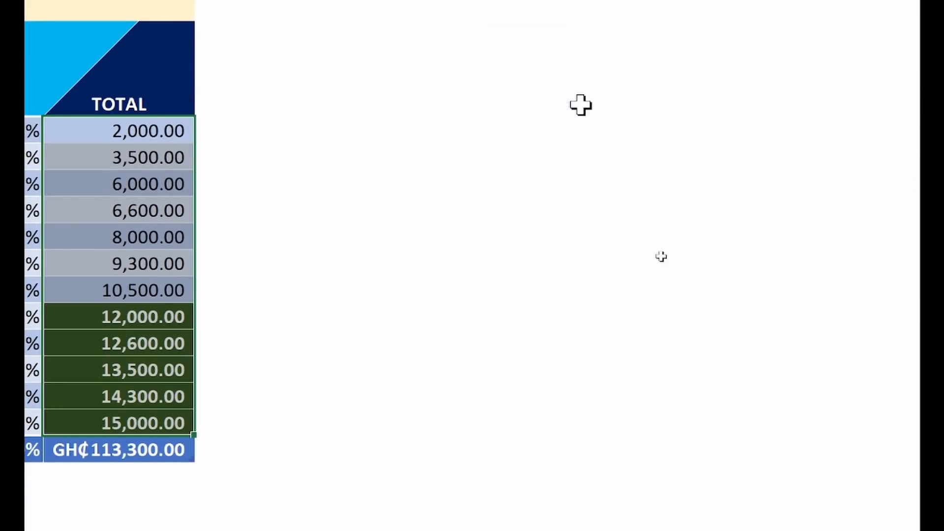
click(510, 368)
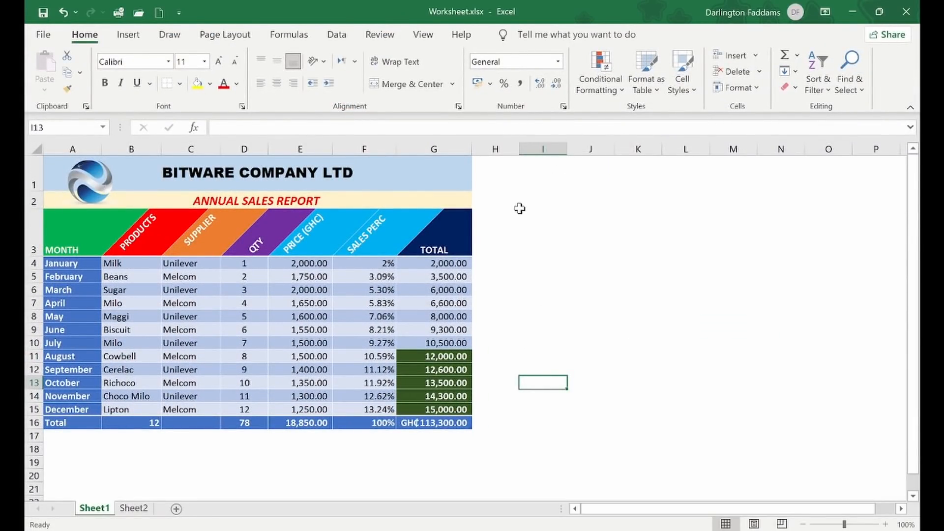
click(615, 88)
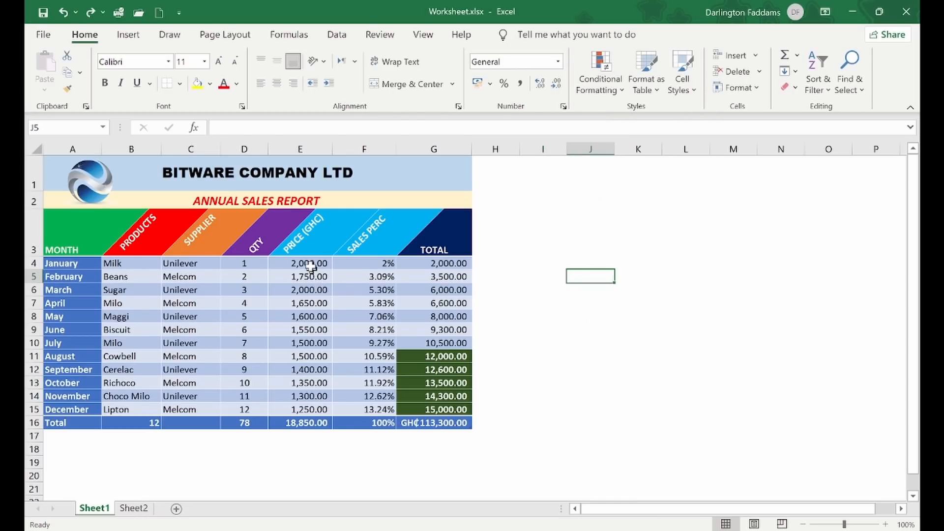
- Start a Top 10% conditional formatting rule on the prices in E4:E15 and open its format choices
drag(310, 266, 327, 404)
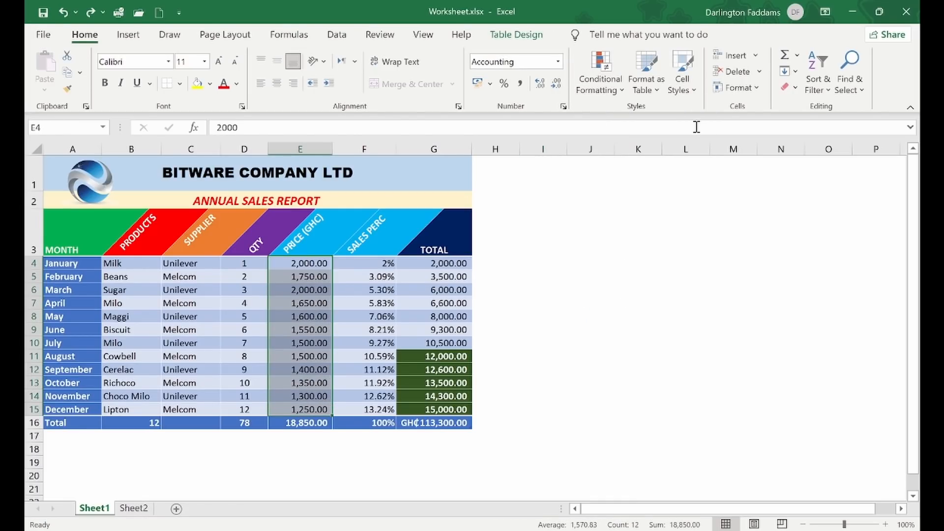
click(611, 95)
mouse_move(637, 147)
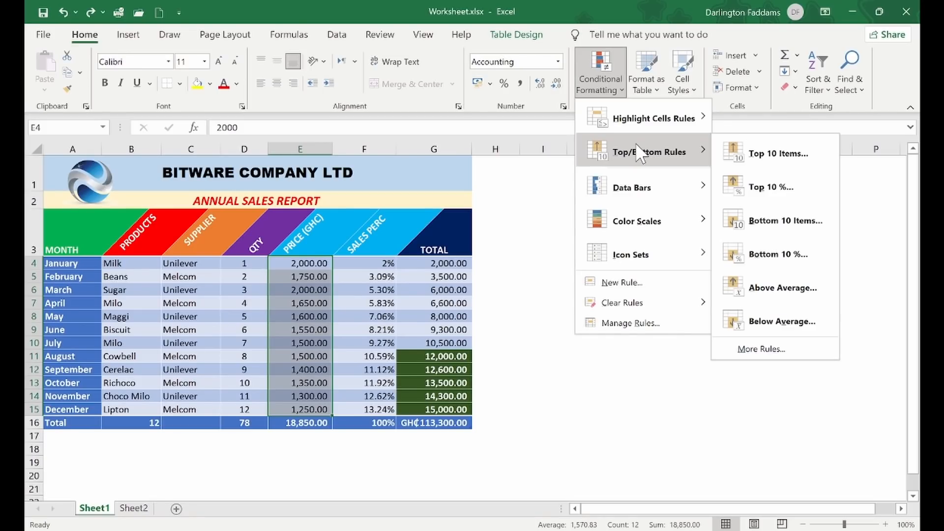
click(761, 183)
click(636, 222)
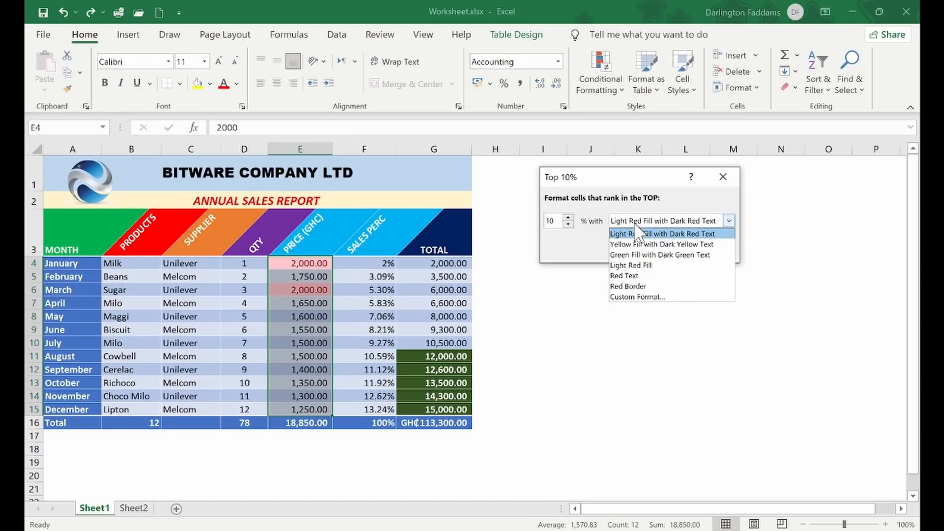
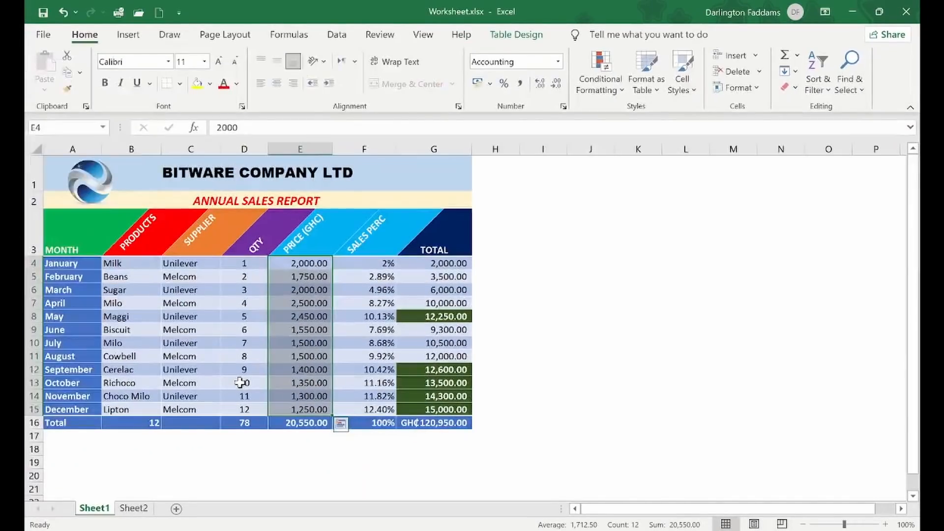
- Highlight the above-average prices in E4:E15 using Green Fill with Dark Green Text
click(615, 91)
mouse_move(675, 156)
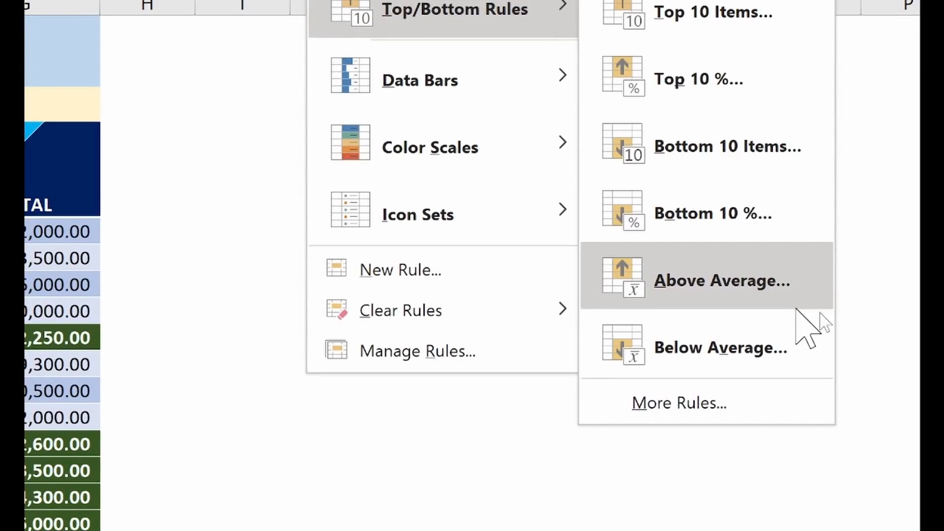
click(762, 285)
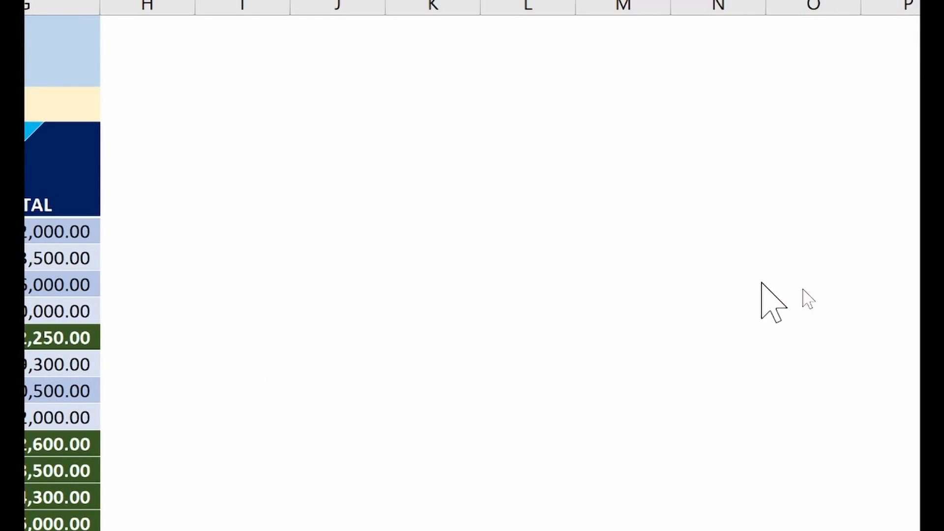
click(494, 154)
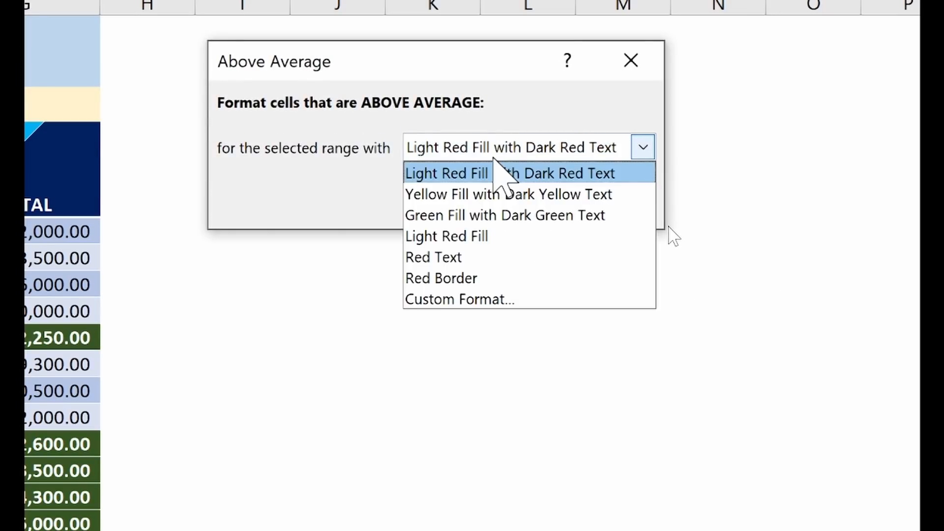
click(500, 213)
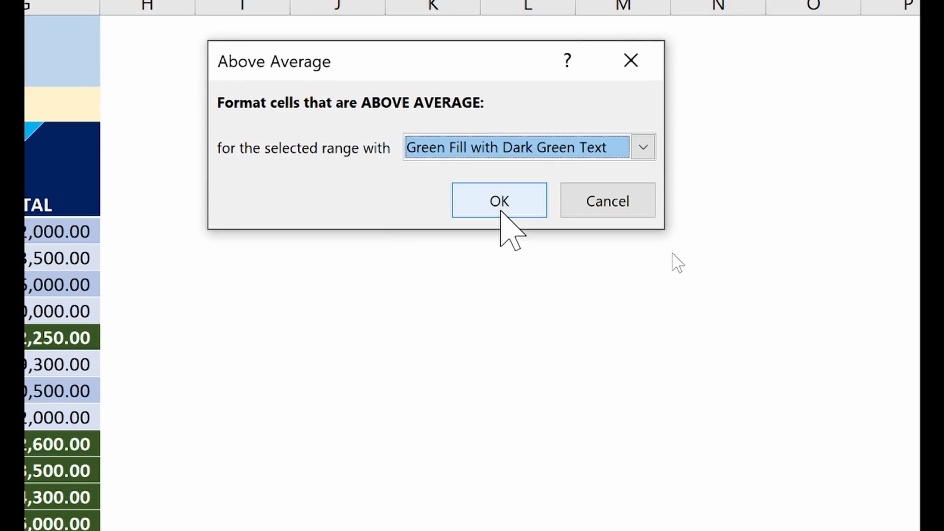
click(501, 207)
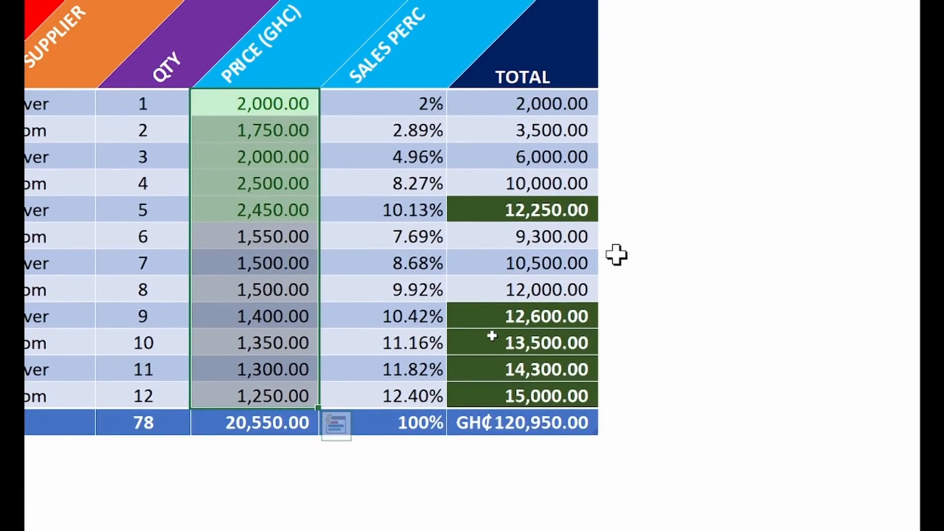
click(639, 383)
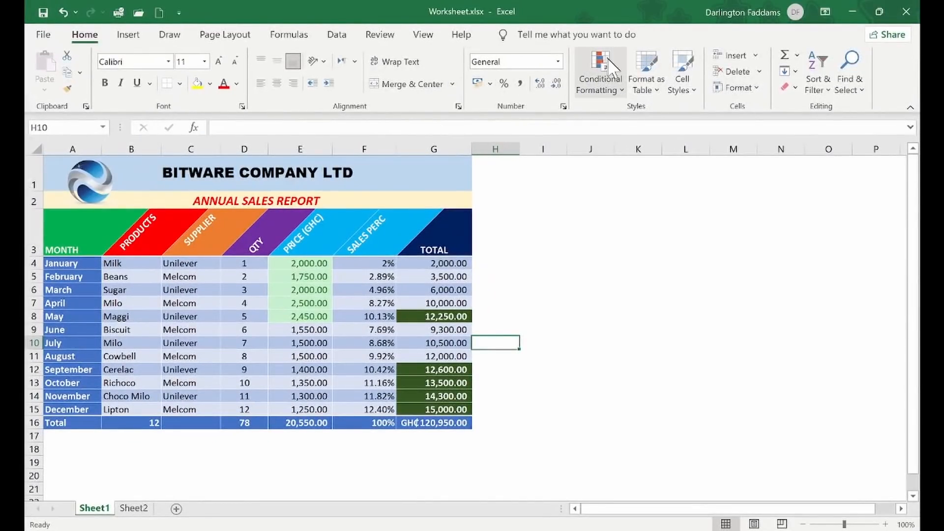
click(613, 74)
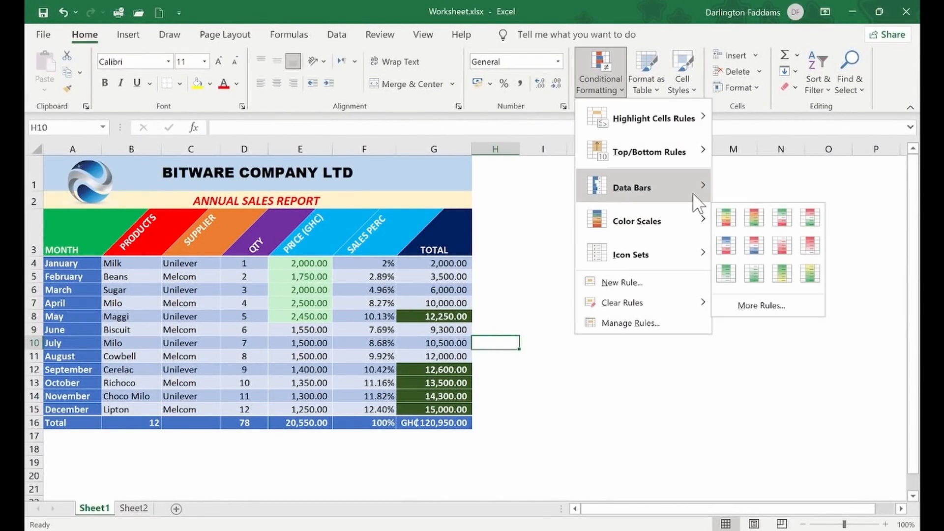
mouse_move(694, 157)
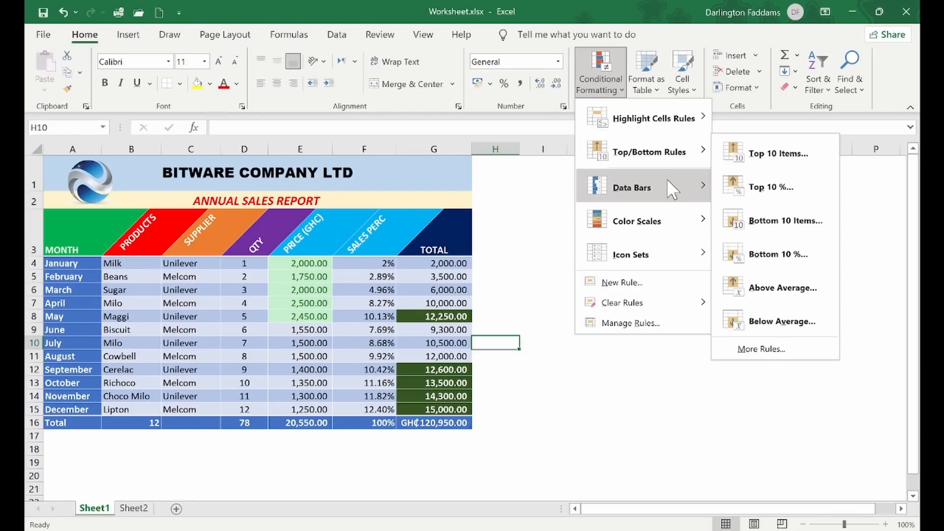
mouse_move(667, 185)
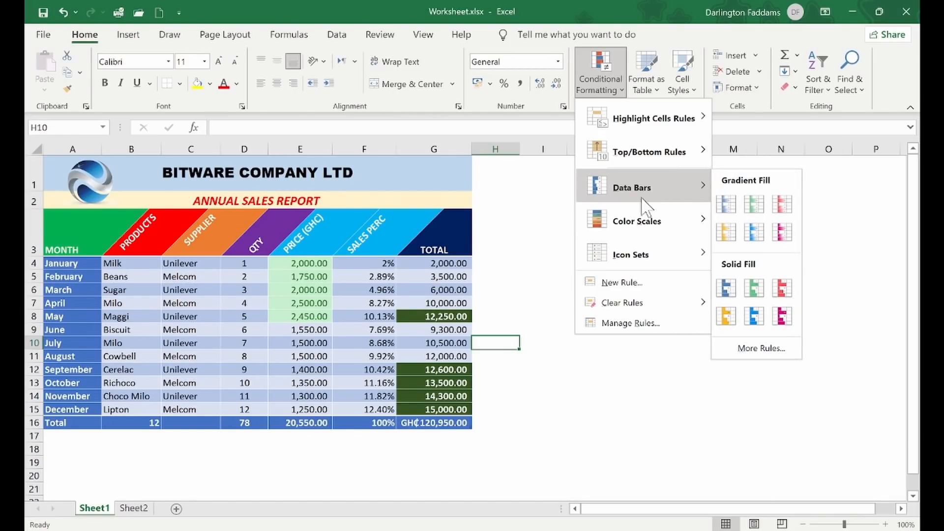
click(496, 267)
- Apply orange gradient-fill data bars to the totals in G4:G15
drag(456, 268, 463, 409)
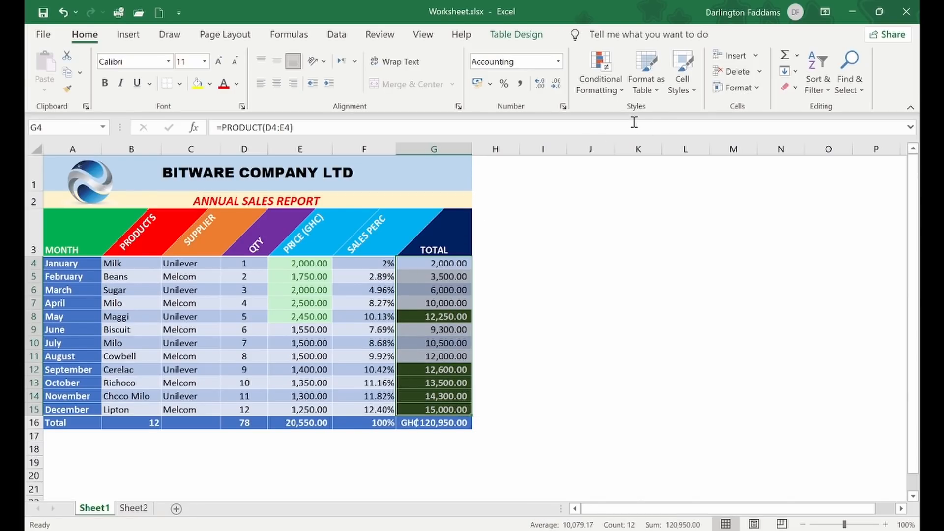
click(609, 88)
mouse_move(689, 182)
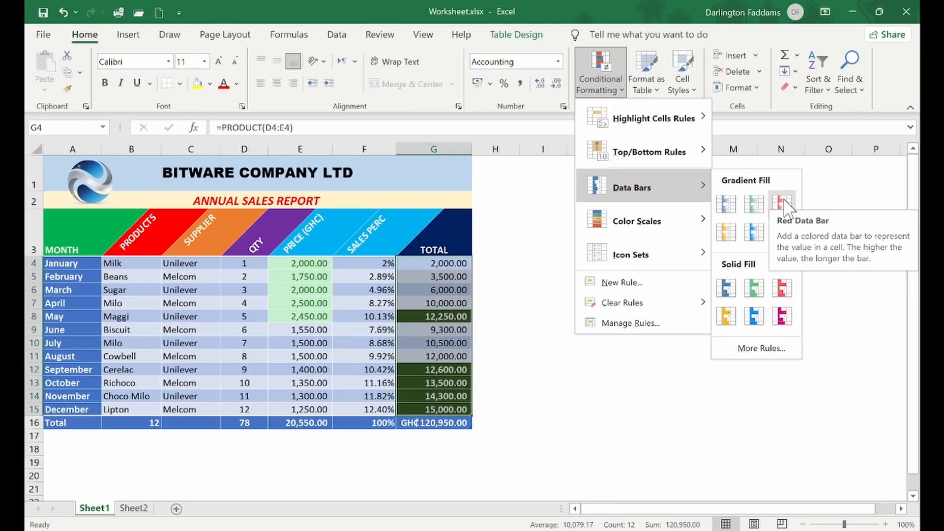
click(727, 230)
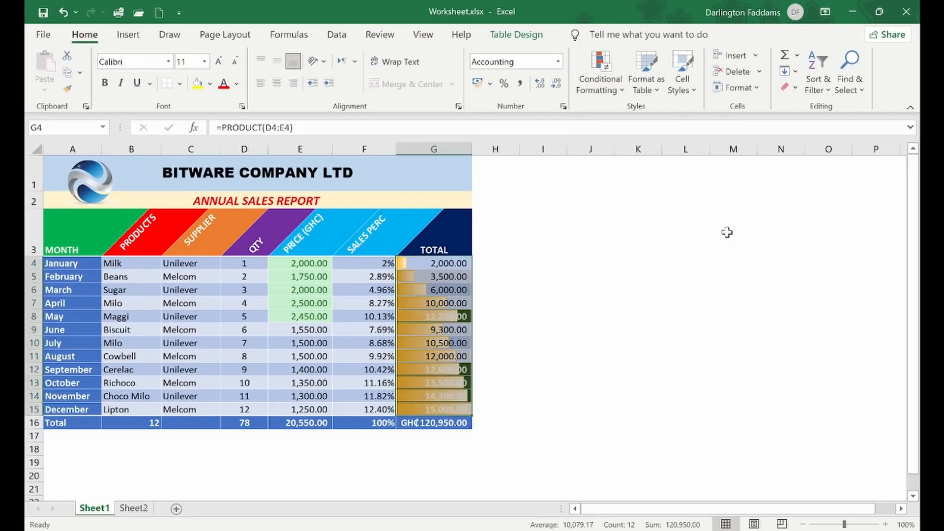
click(543, 343)
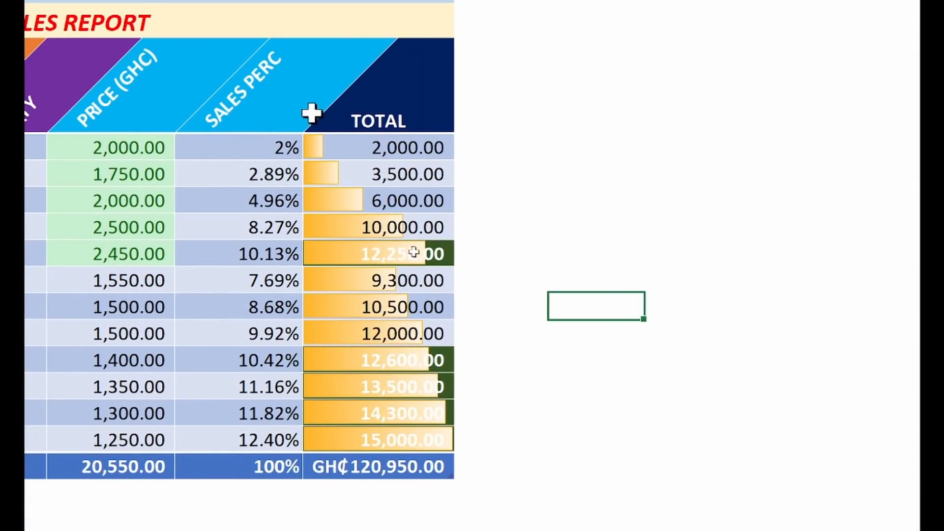
- Set the July price in E10 to 5000
click(390, 151)
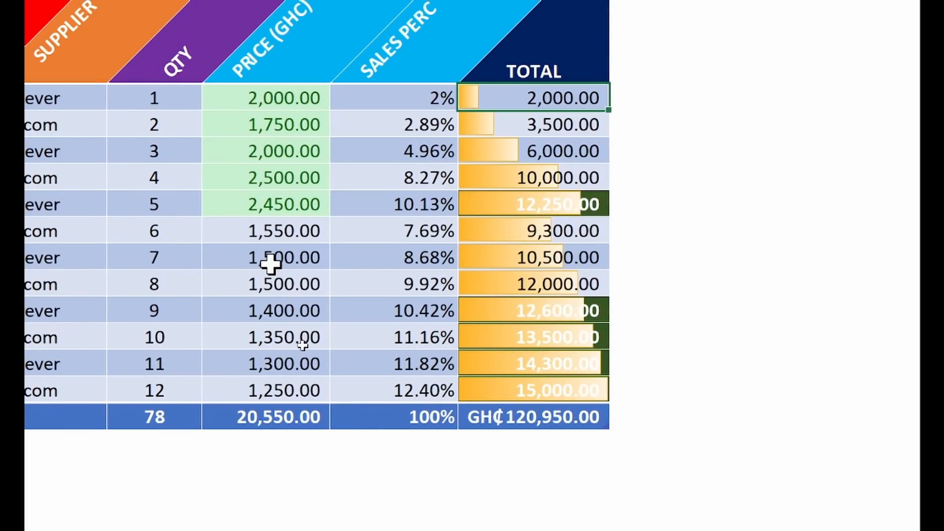
click(114, 260)
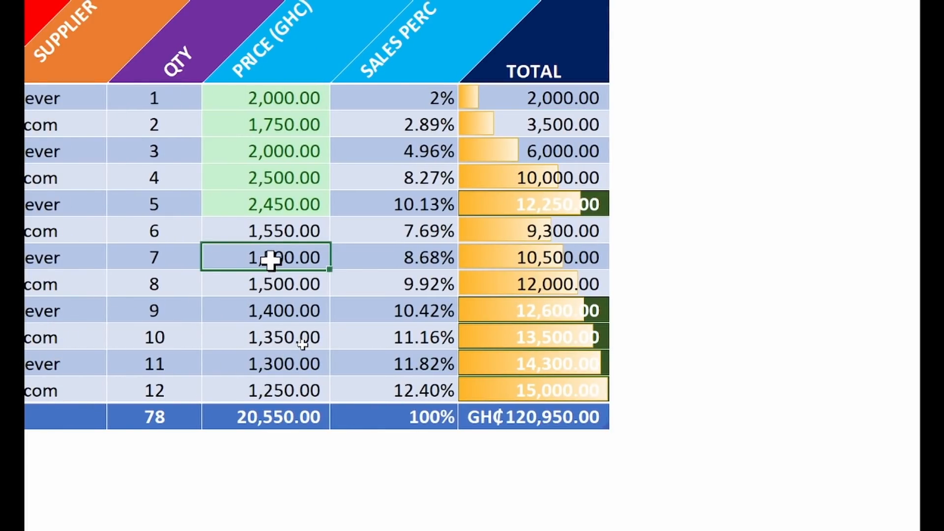
text(5000)
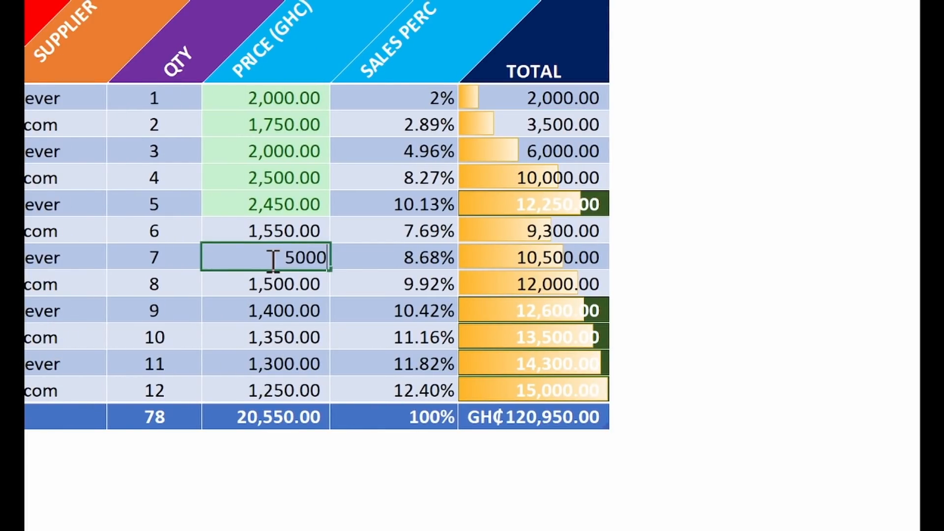
key(Return)
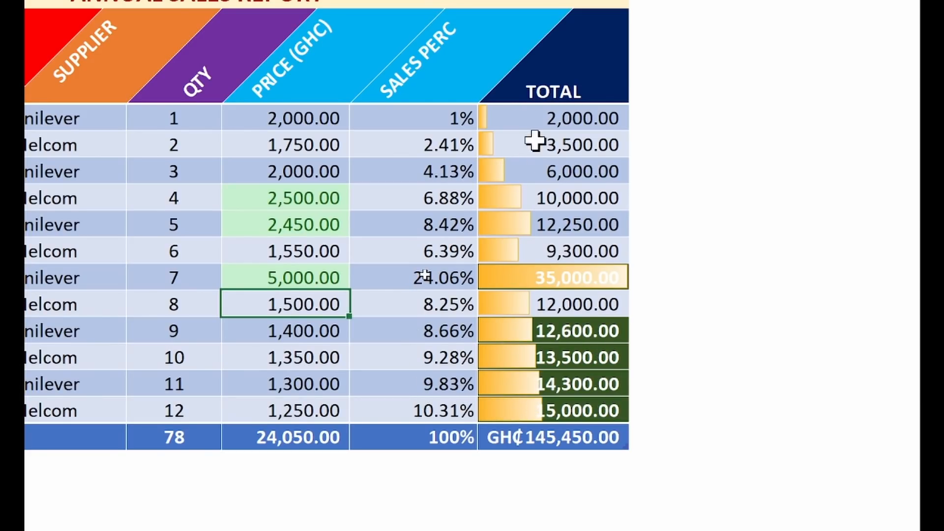
- Apply the directional three-triangles icon set to the totals in G4:G15 and check the icons on individual totals
drag(531, 126, 592, 407)
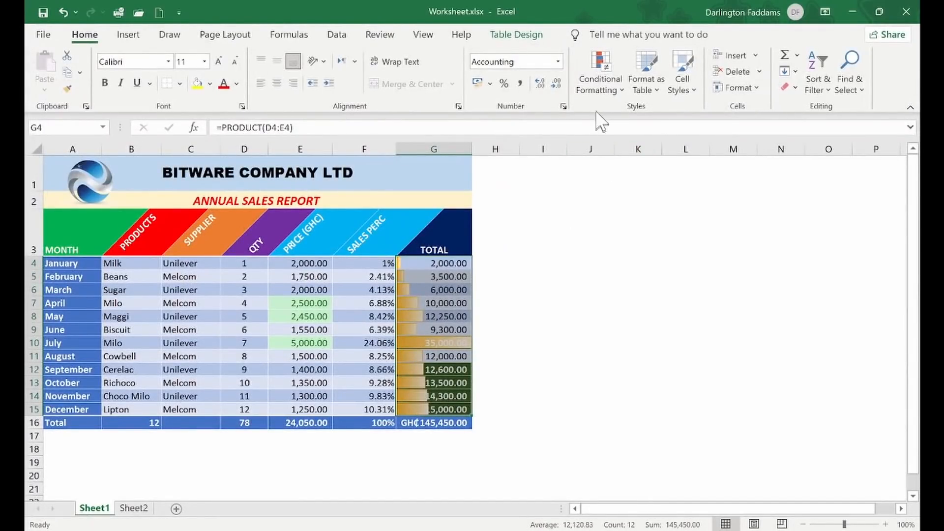
click(596, 84)
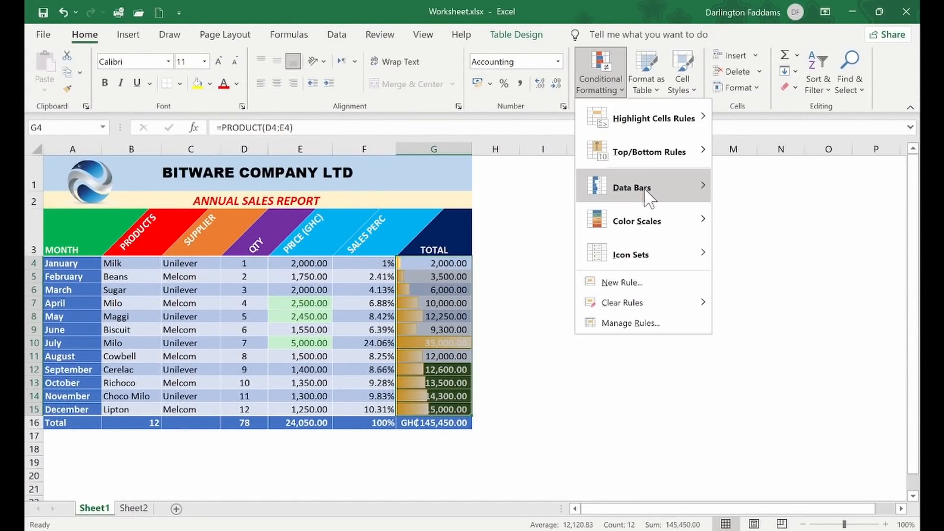
mouse_move(658, 217)
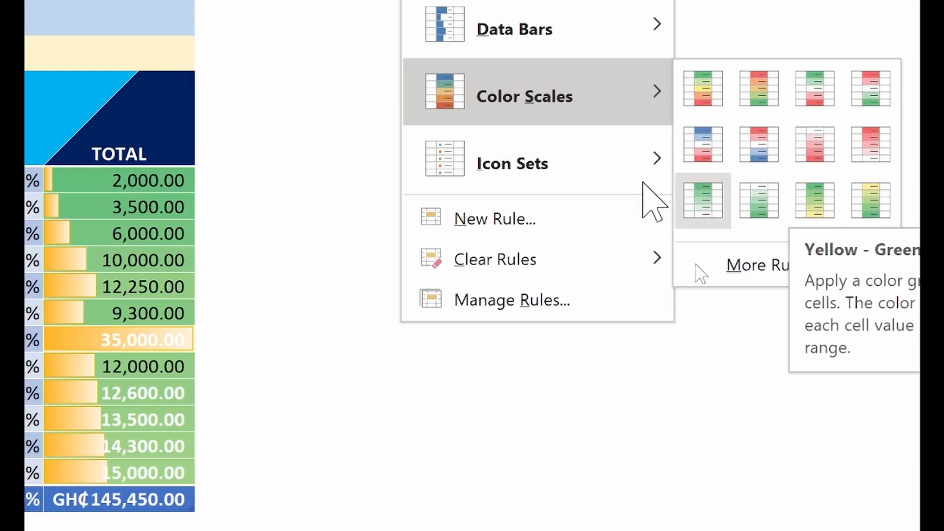
mouse_move(624, 167)
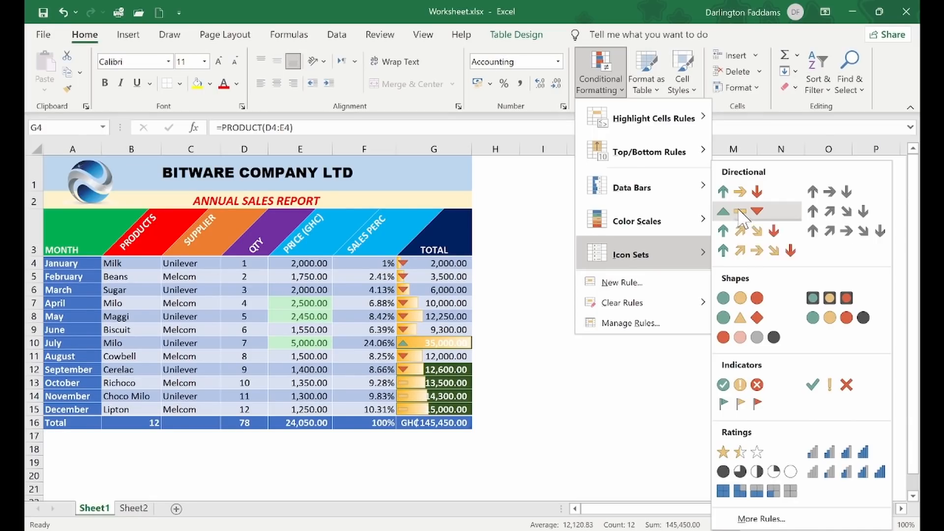
click(740, 212)
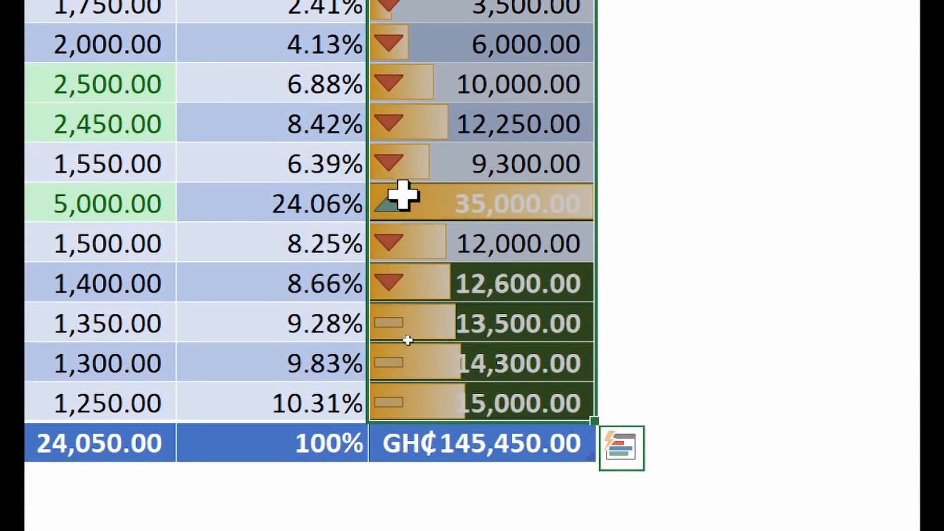
click(395, 204)
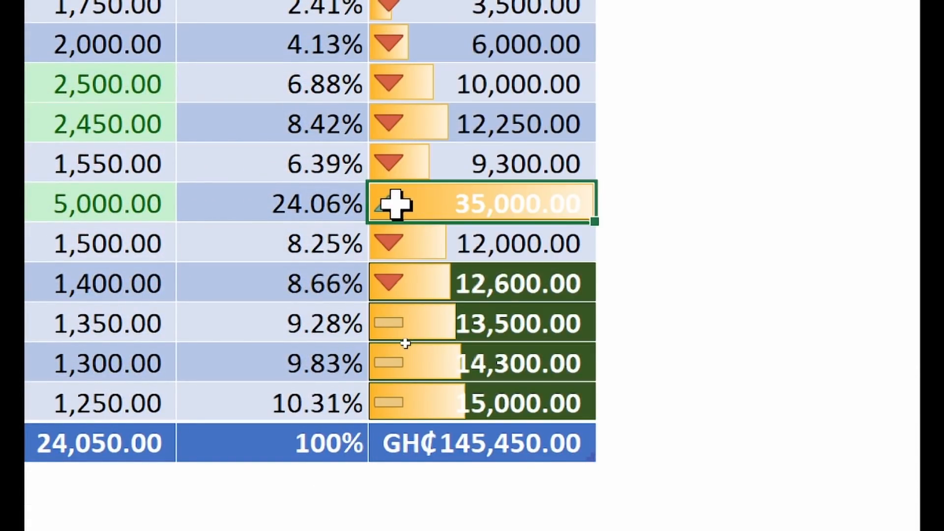
click(402, 243)
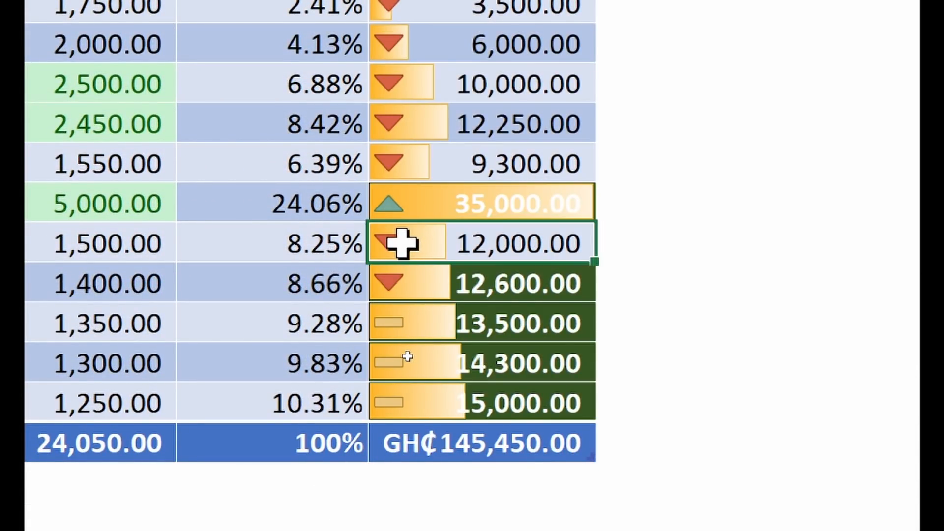
click(402, 329)
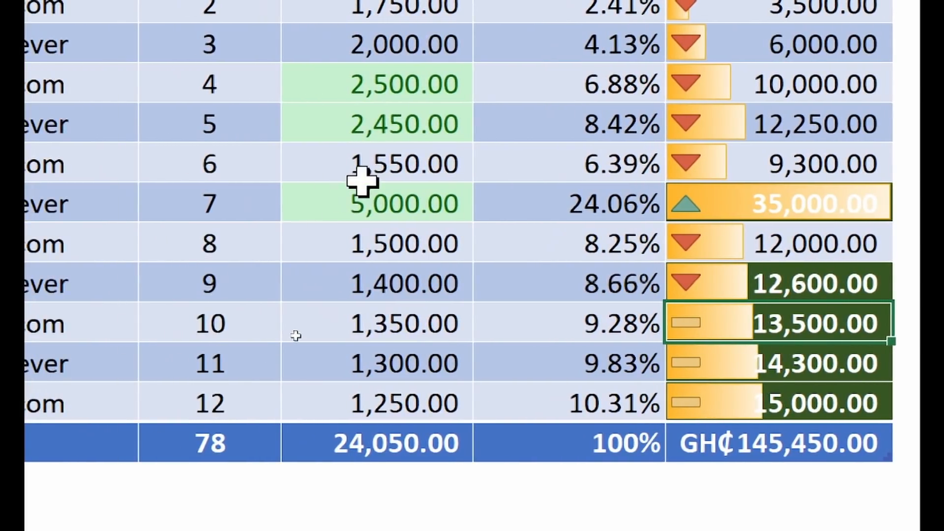
- Set the July price in E10 to 2000
click(393, 205)
text(2000)
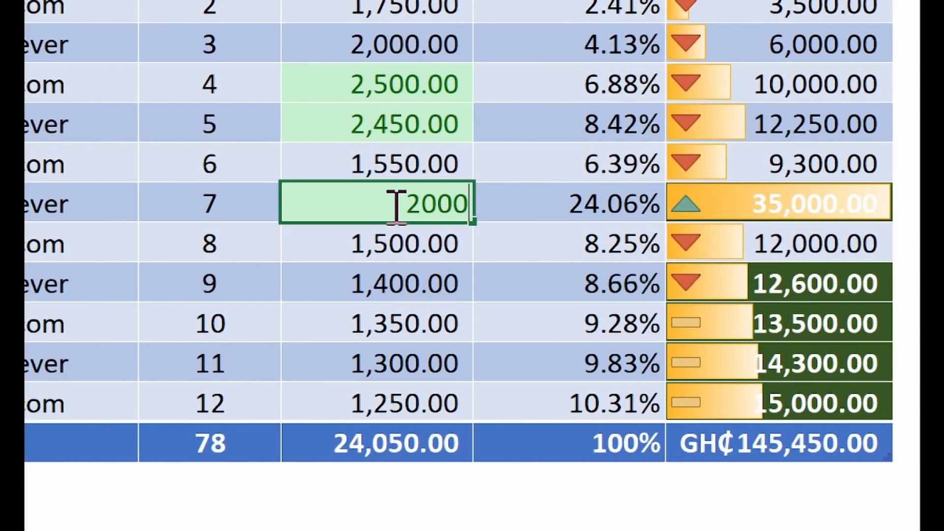
key(Return)
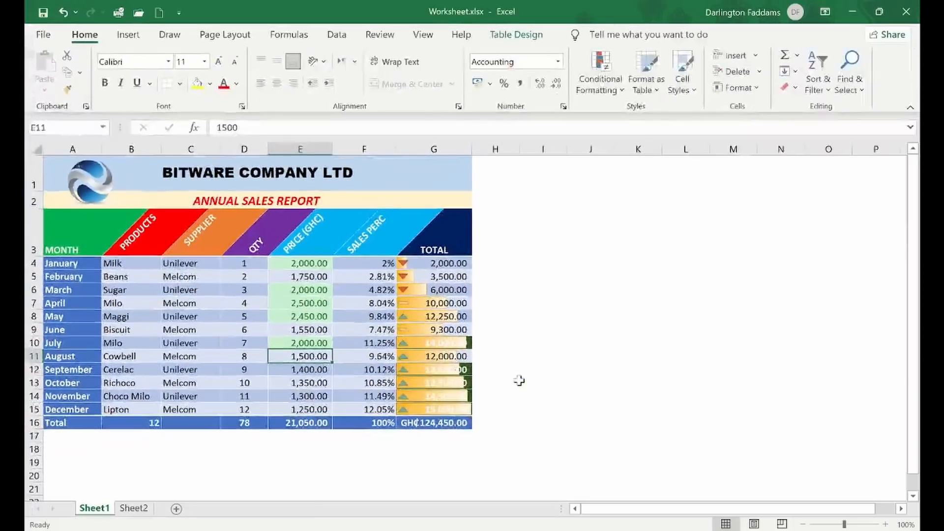
- Clear the conditional formatting rules from the prices in E4:E15 only
click(597, 70)
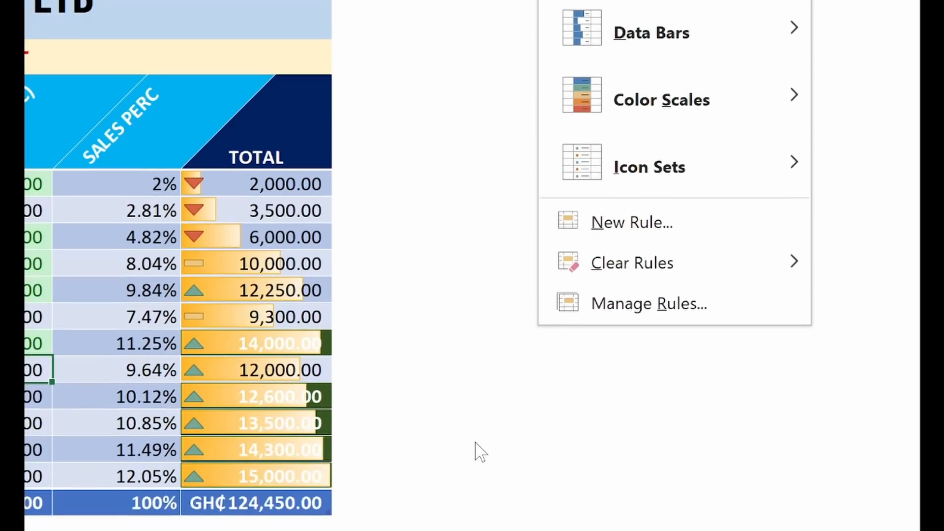
click(467, 460)
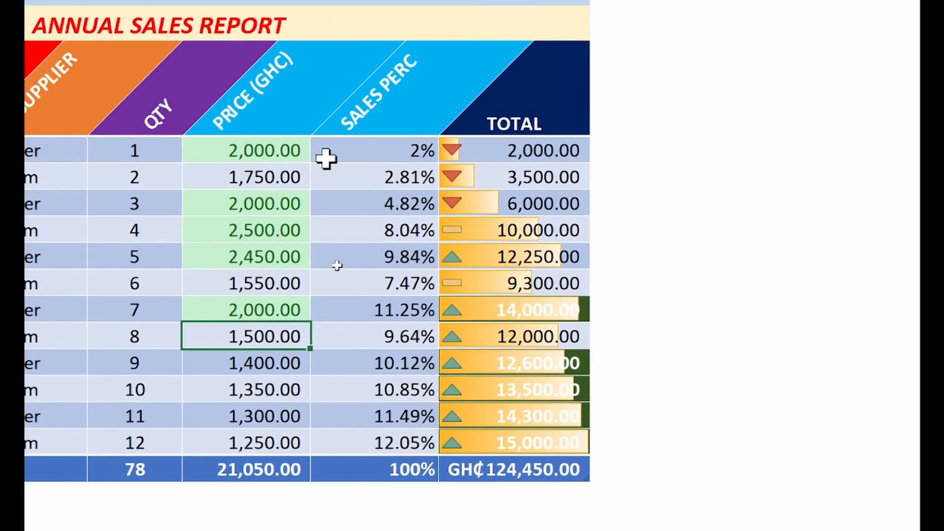
click(41, 174)
shift+click(308, 391)
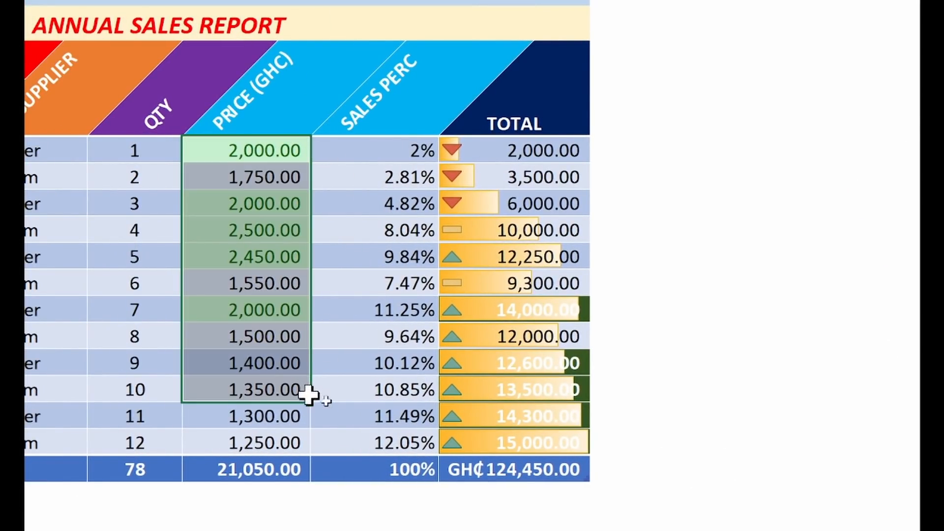
shift+click(291, 440)
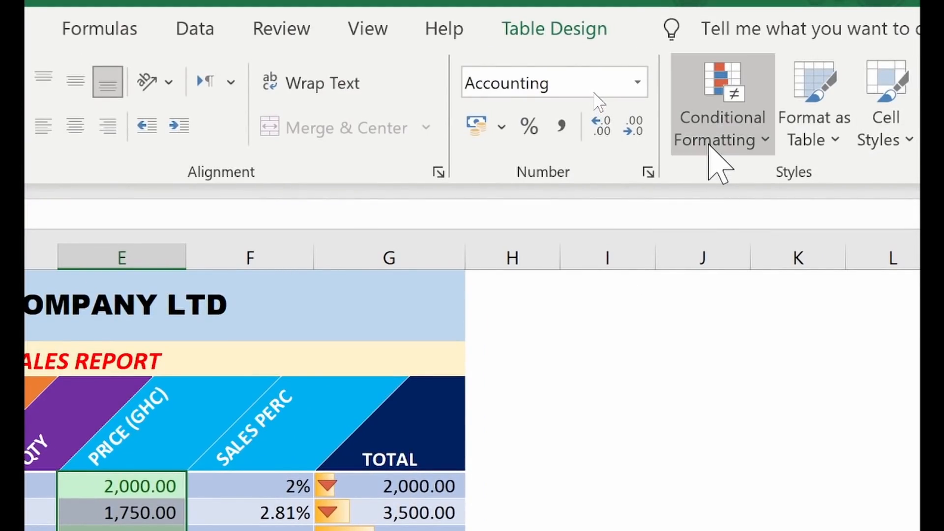
click(713, 147)
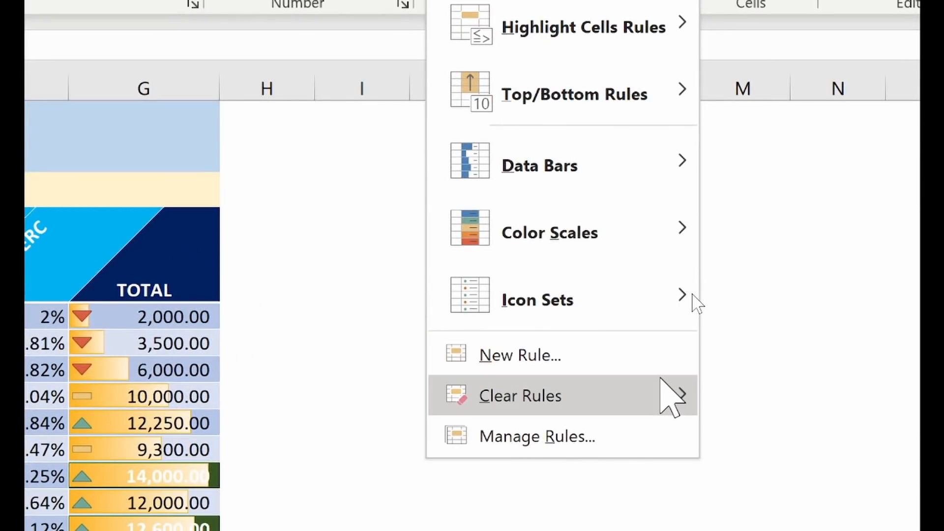
mouse_move(667, 393)
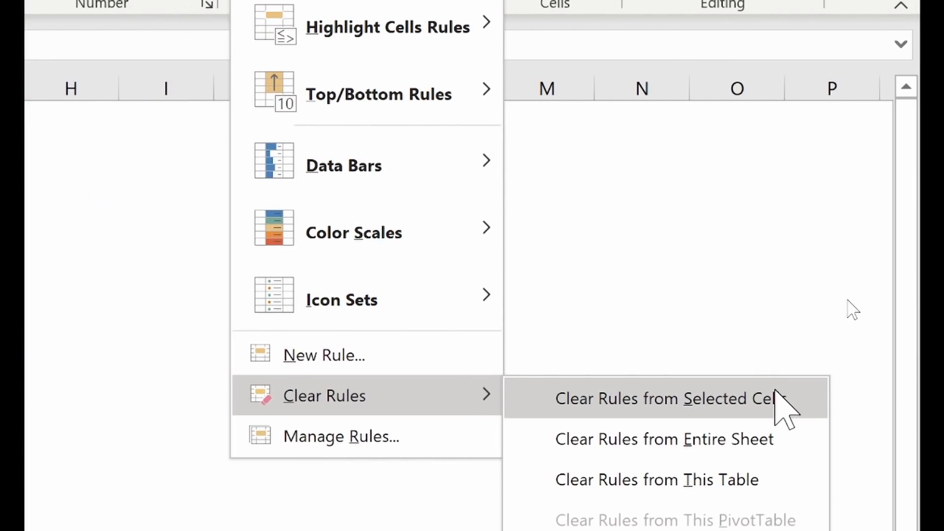
click(780, 397)
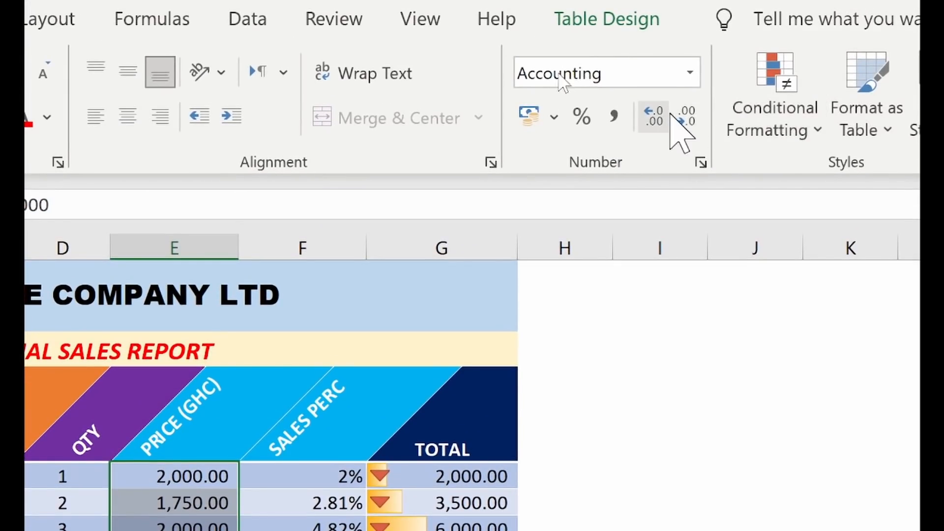
- Create a new rule that formats the prices in E4:E15 by value with a 3-Color Scale from red through yellow to green
click(800, 129)
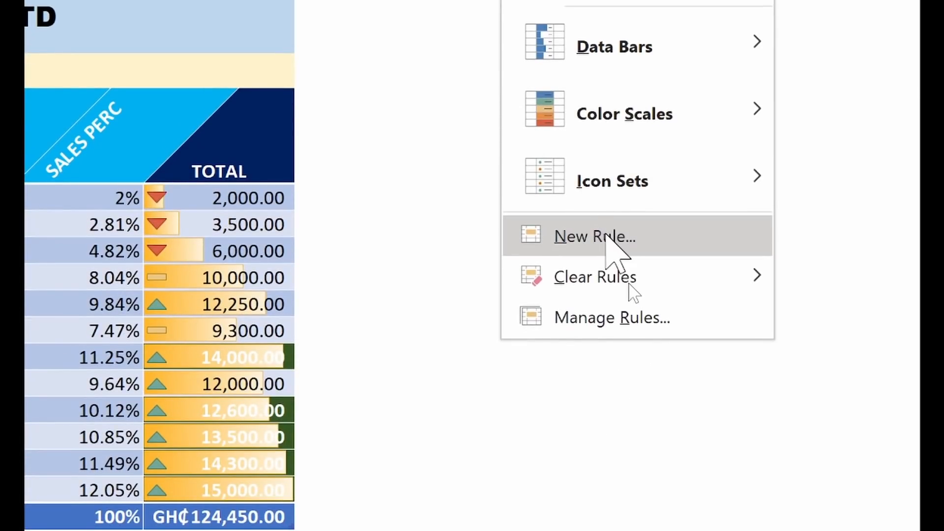
click(611, 238)
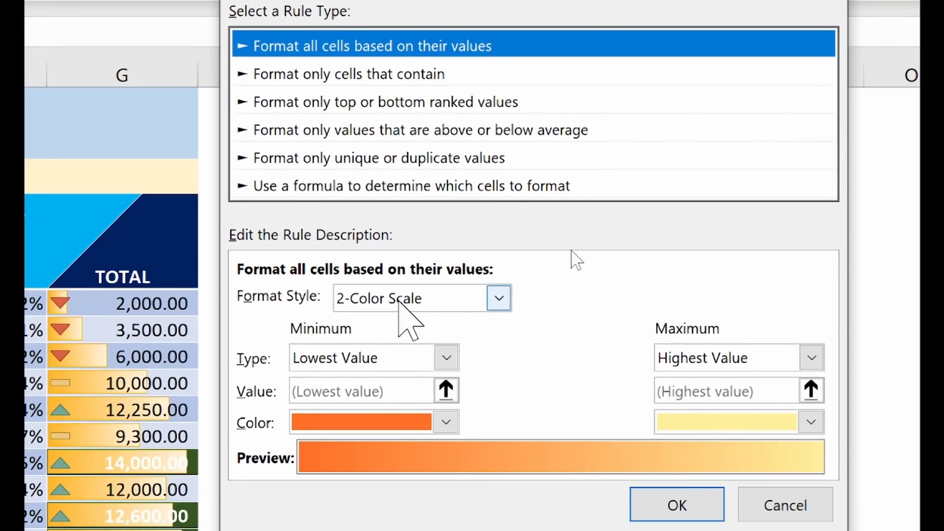
click(412, 295)
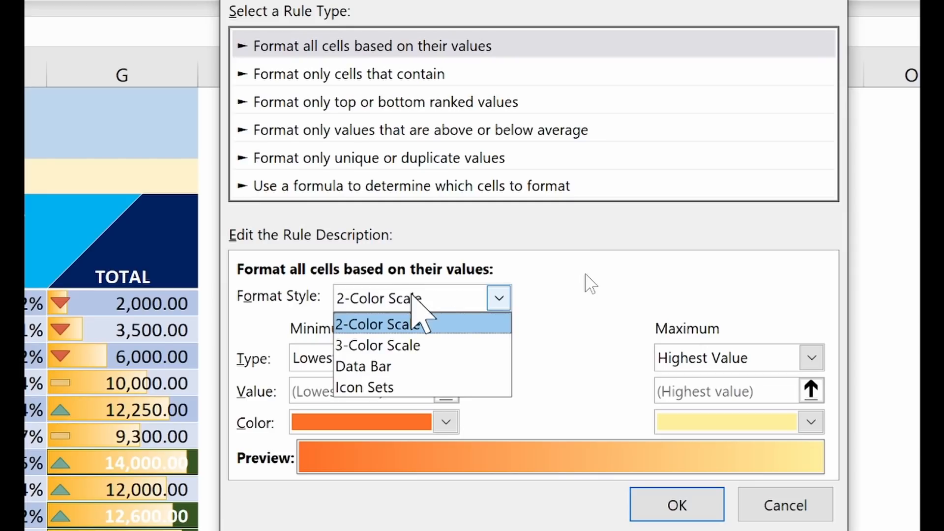
click(435, 346)
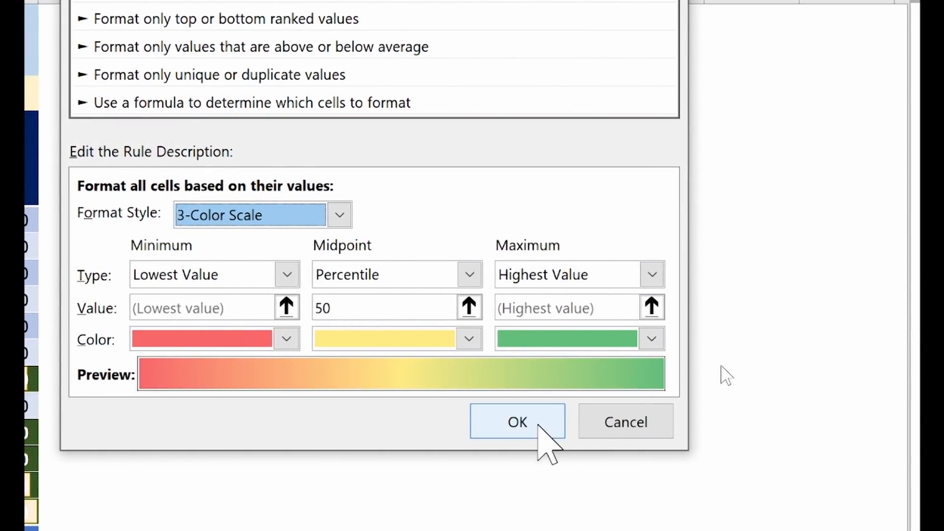
click(892, 424)
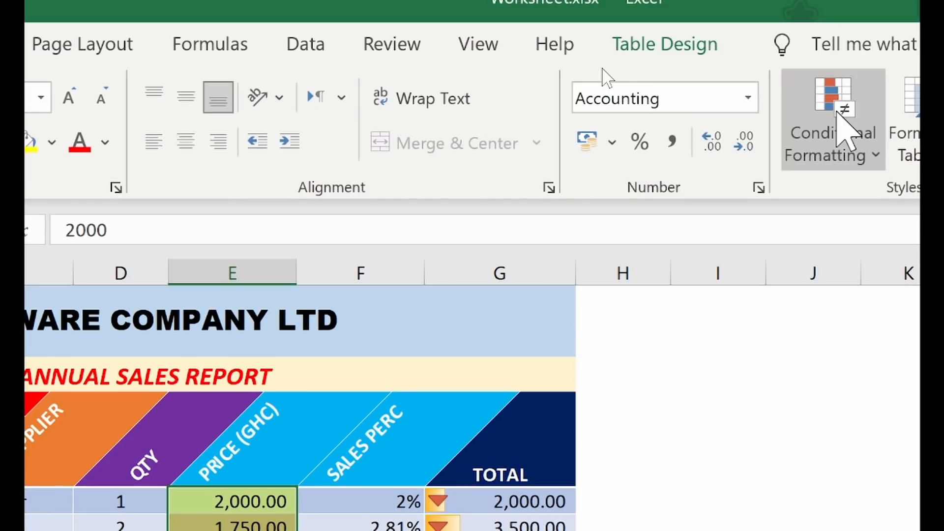
- Look at the preset color scales and clear the color scale rules from the prices in E4:E15
click(837, 65)
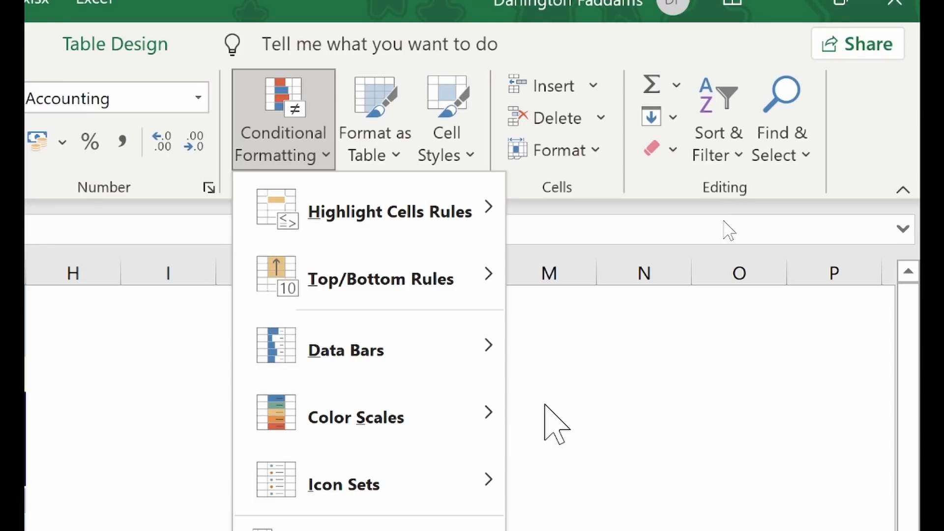
mouse_move(487, 415)
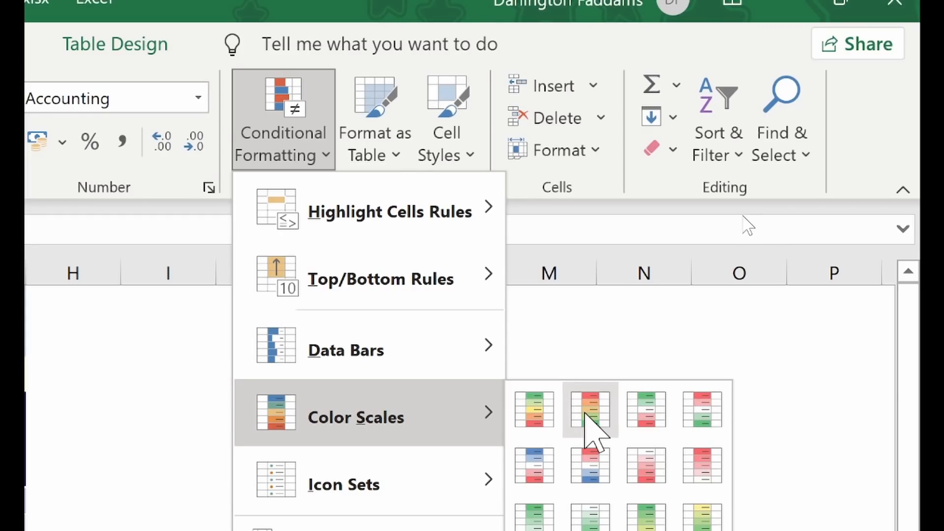
click(588, 412)
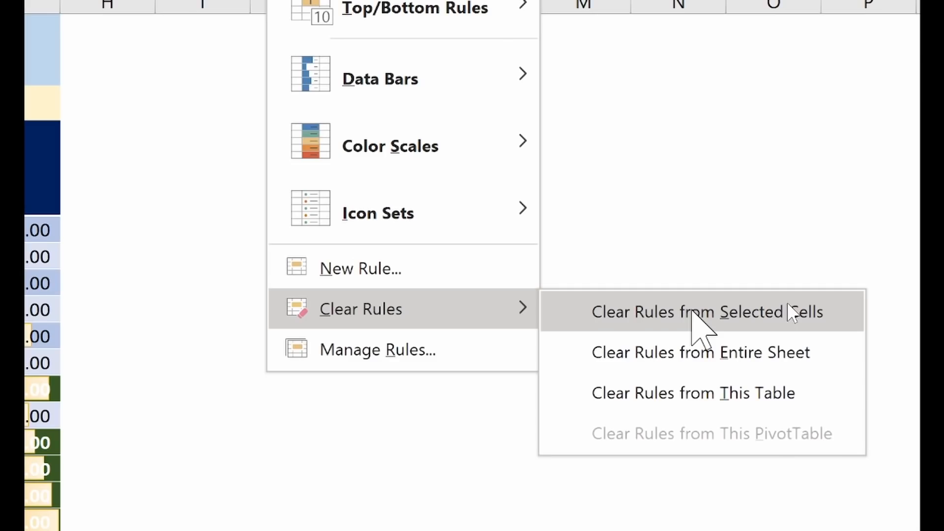
click(659, 309)
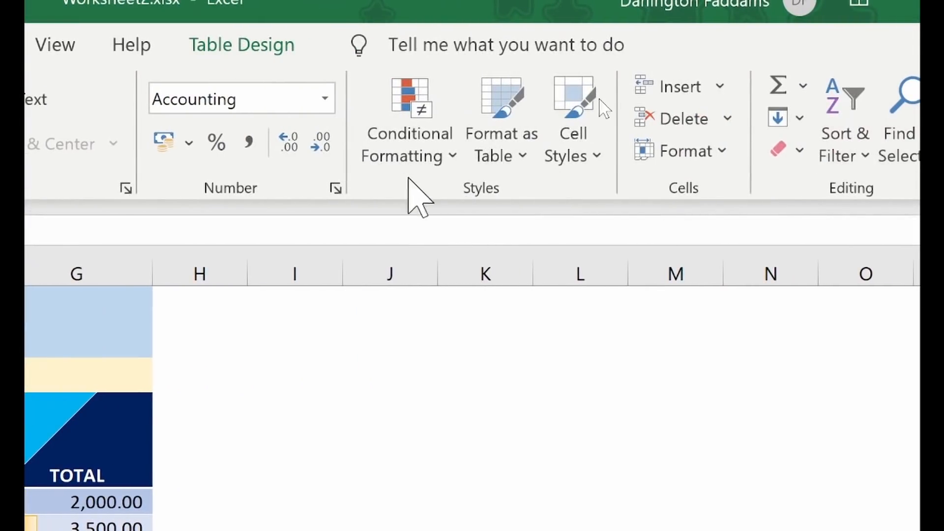
- Start a new formatting rule for the prices in E4:E15 and try the type for cells that contain Specific Text
click(406, 148)
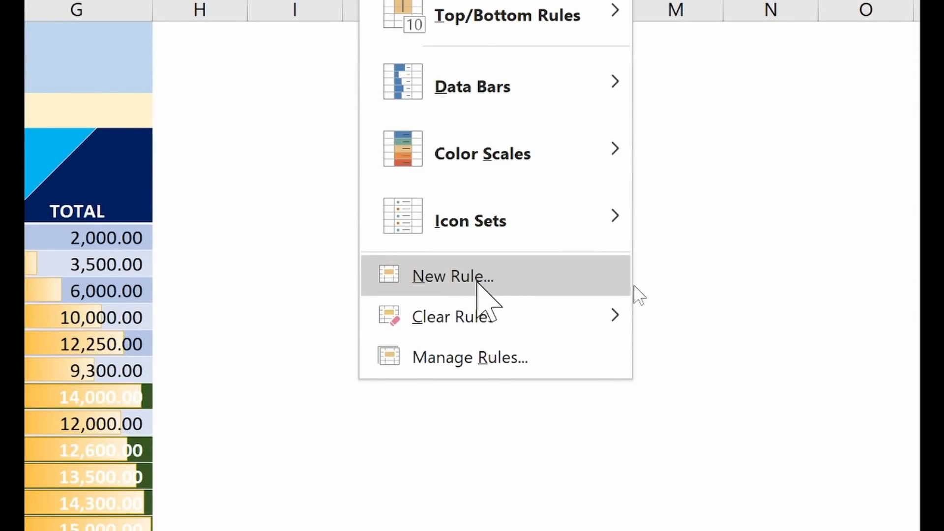
click(477, 283)
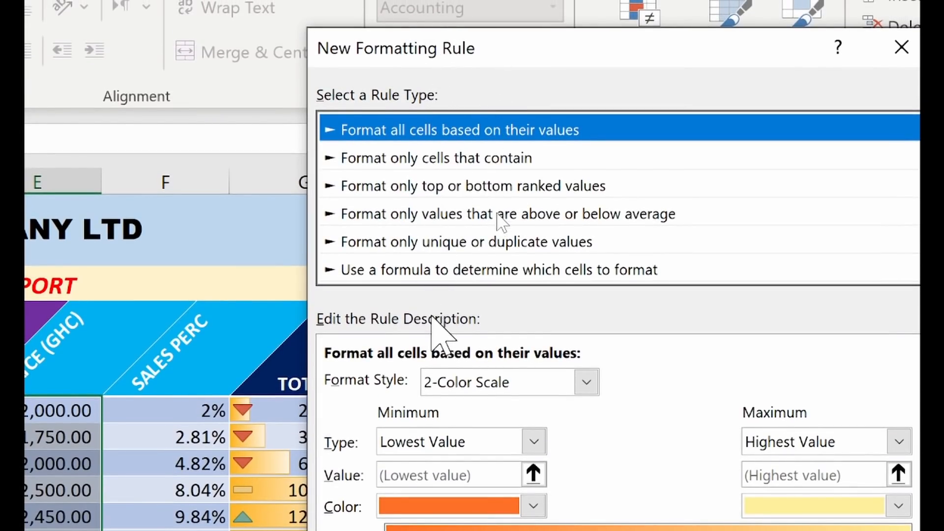
click(498, 152)
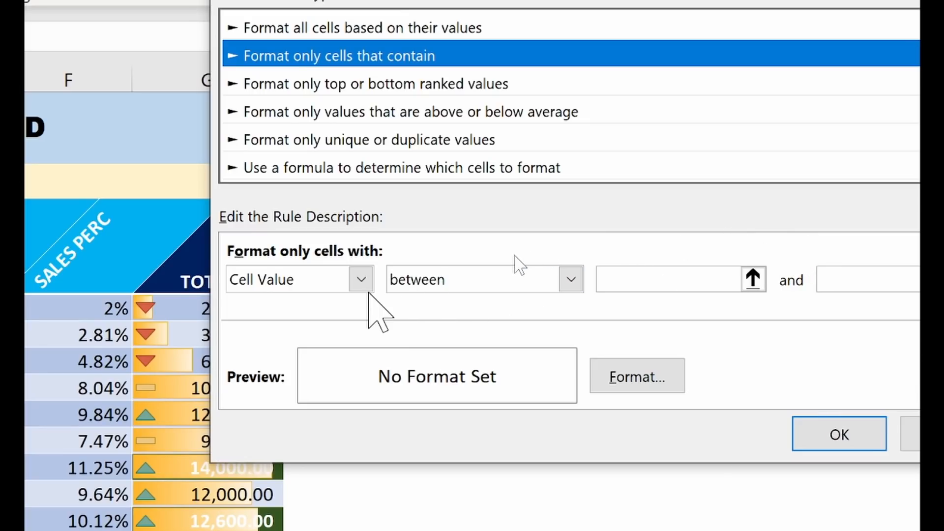
click(362, 279)
click(330, 327)
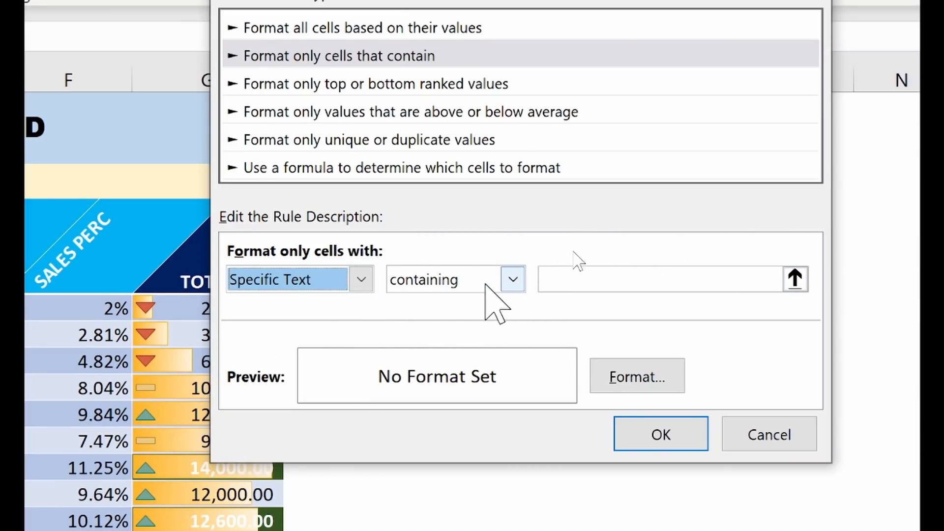
click(362, 279)
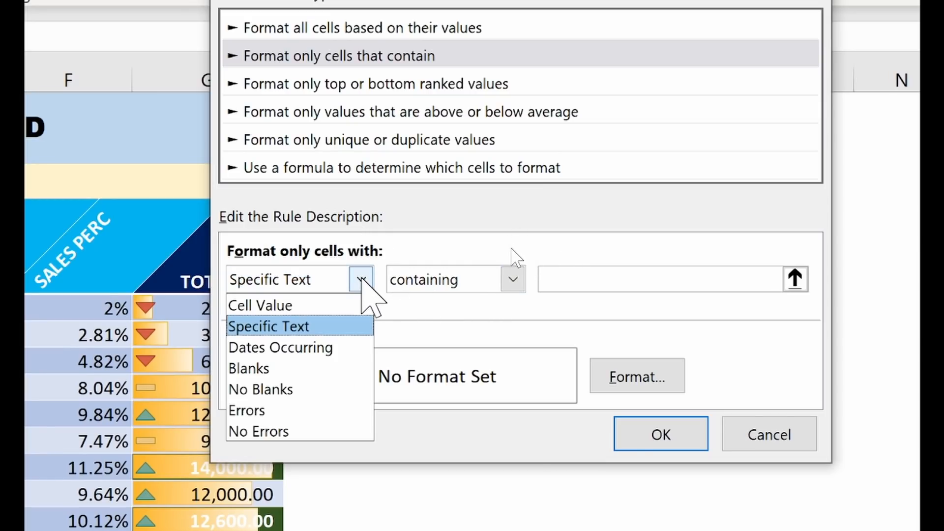
click(362, 278)
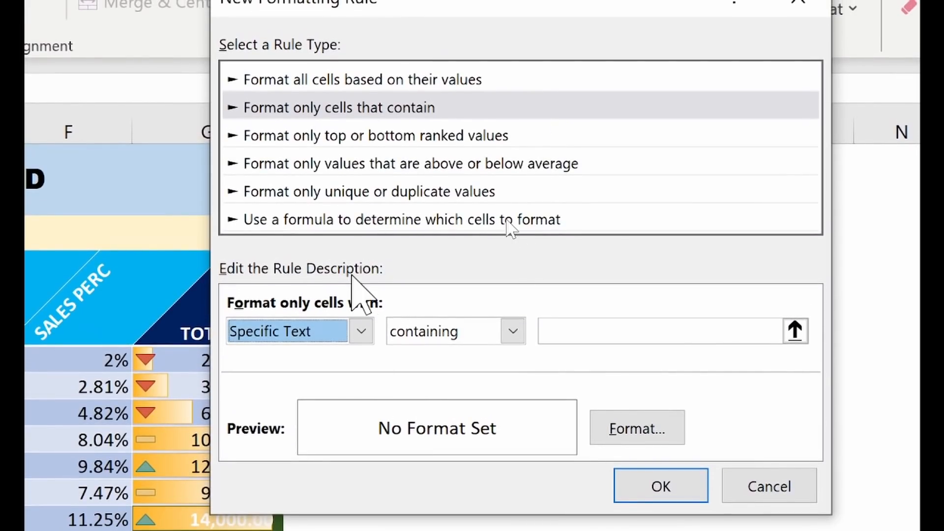
- Switch the new rule to a formula-based type and enter the condition =E4>=2000
click(294, 198)
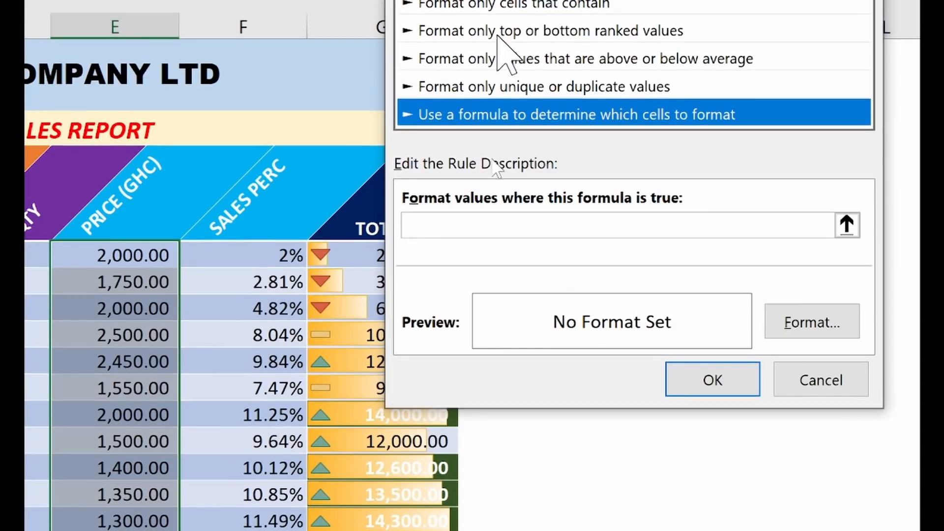
click(448, 225)
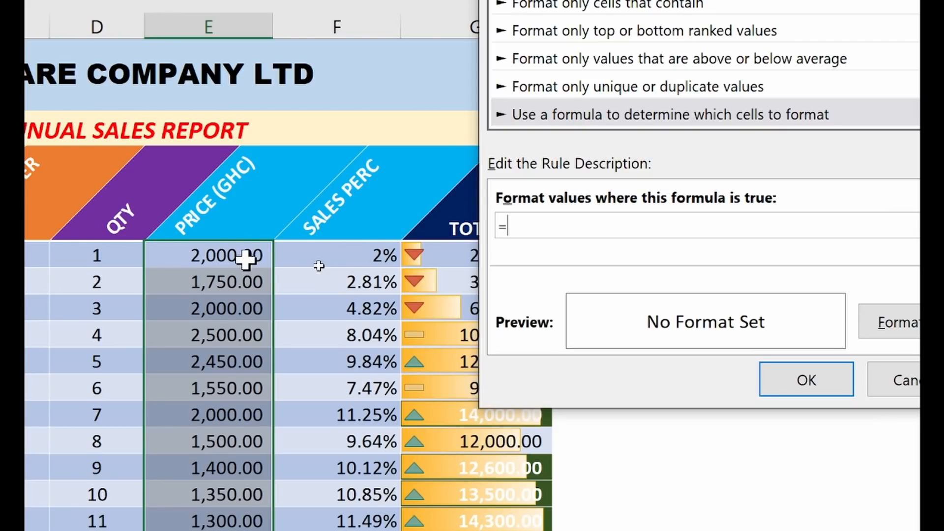
click(246, 260)
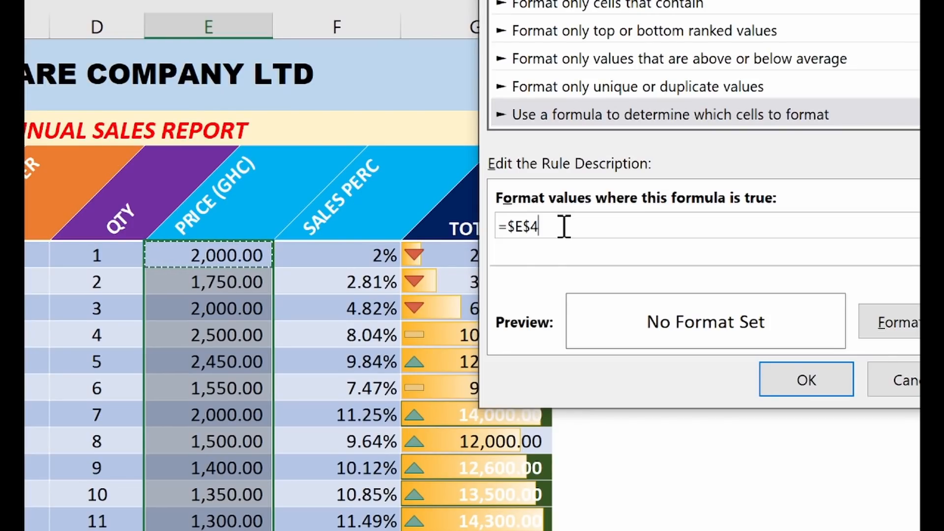
key(BackSpace)
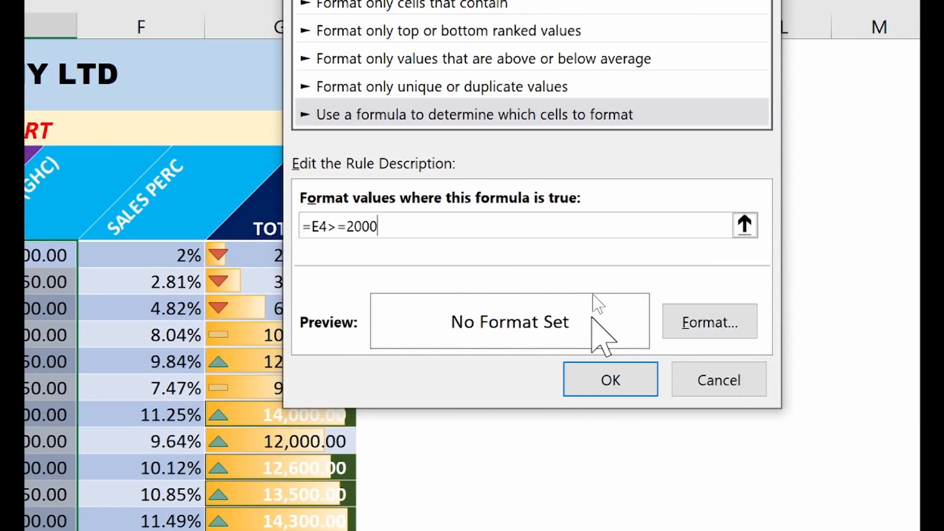
- Format the formula rule with a purple fill and a bold white font, and apply it to the prices in E4:E15
click(691, 318)
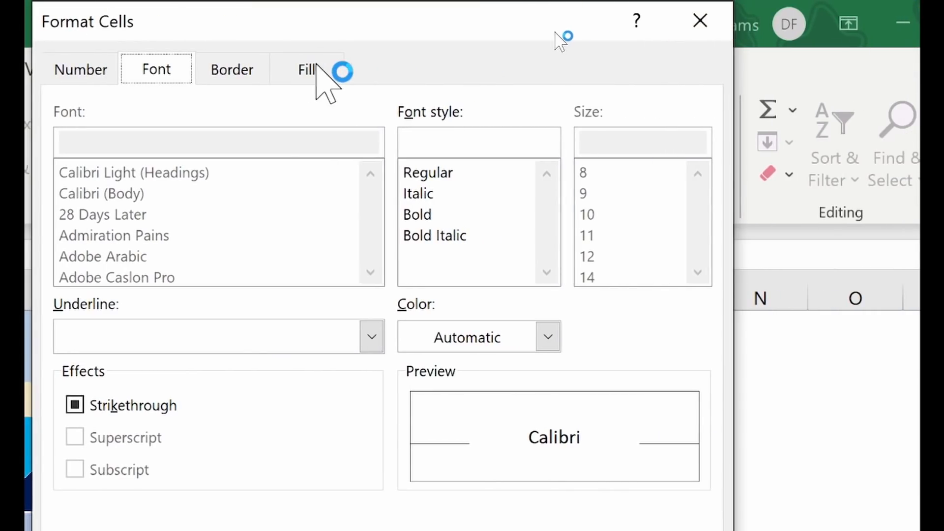
click(522, 69)
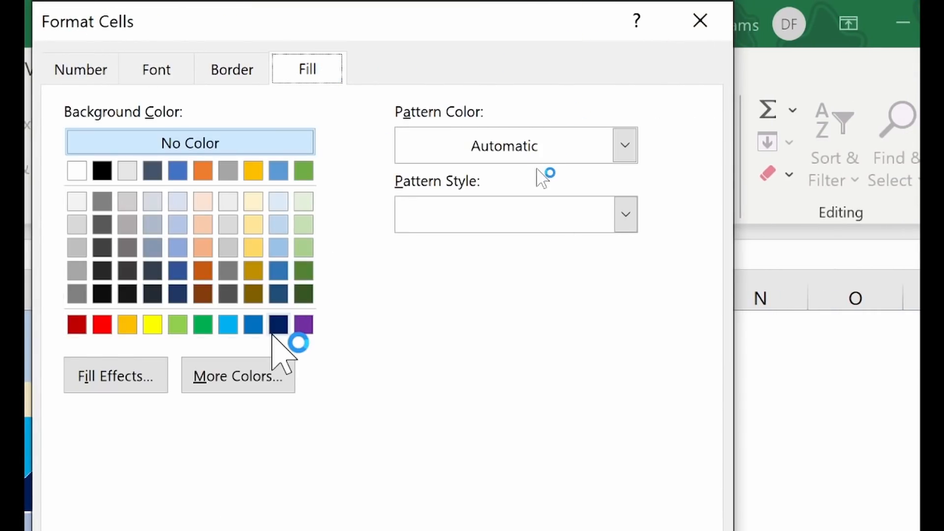
click(303, 324)
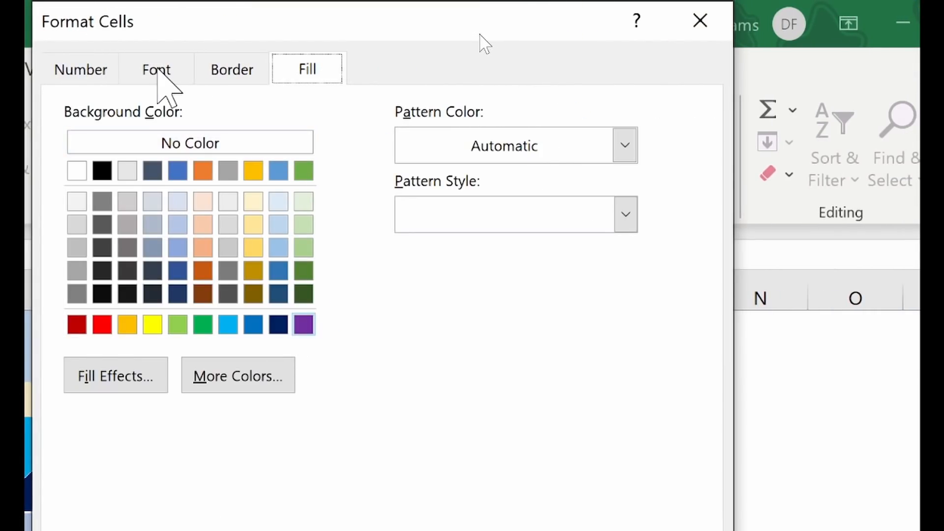
click(165, 72)
click(429, 215)
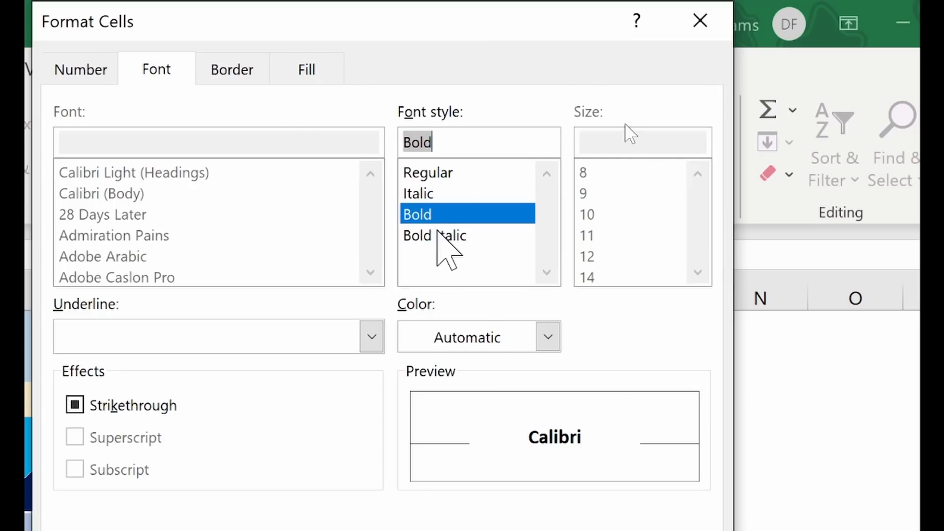
click(492, 338)
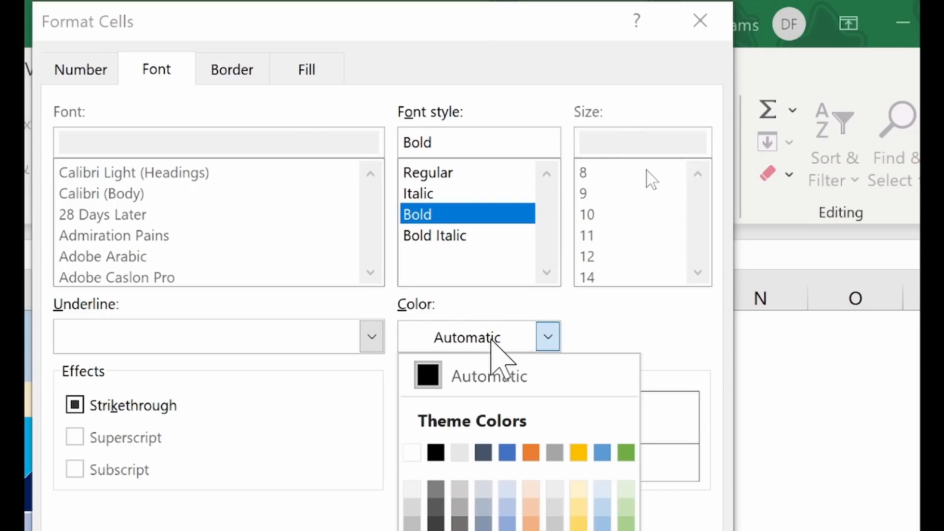
click(412, 452)
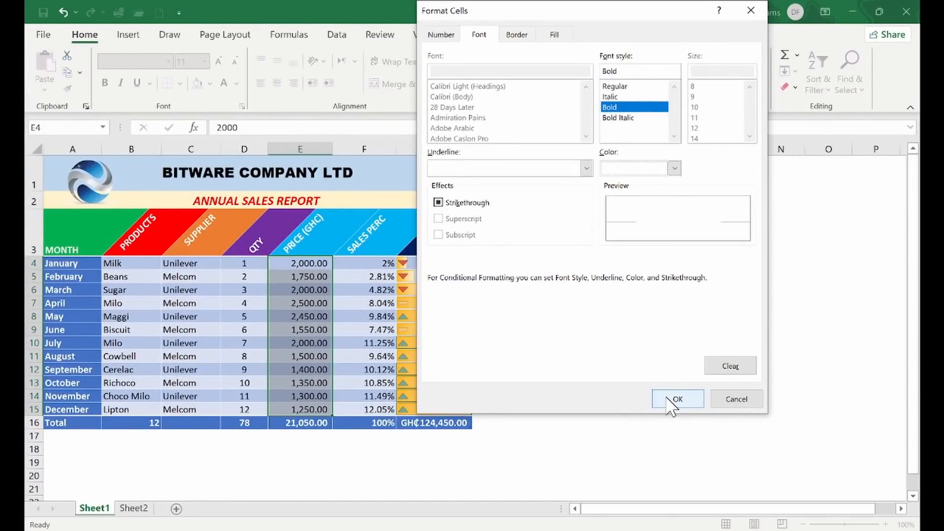
click(674, 399)
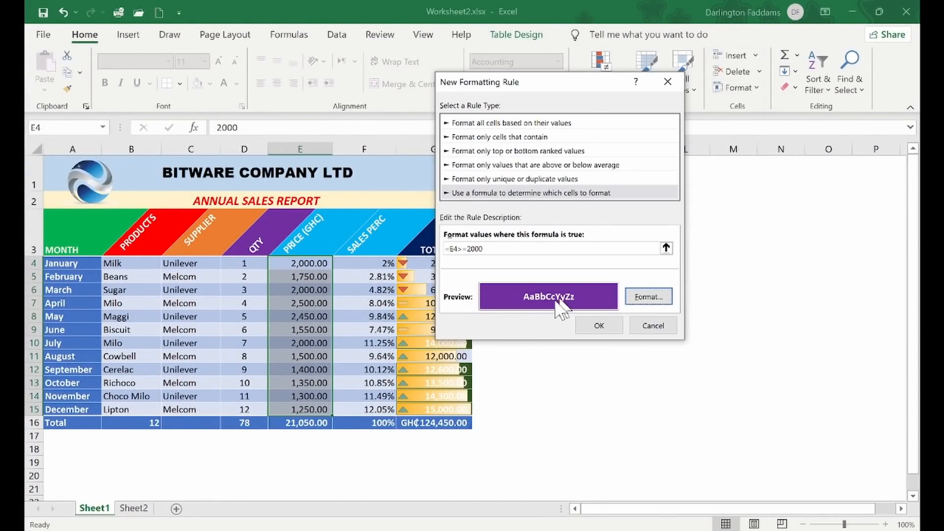
click(599, 327)
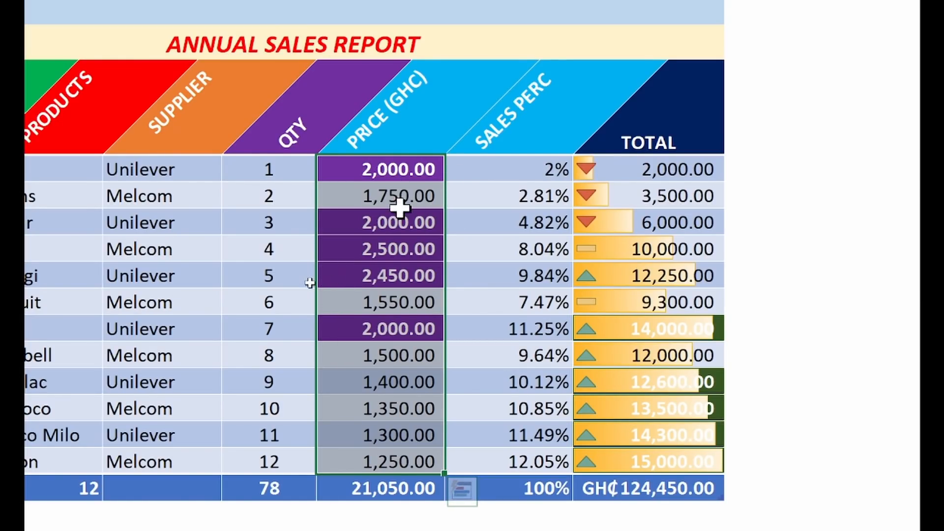
click(428, 166)
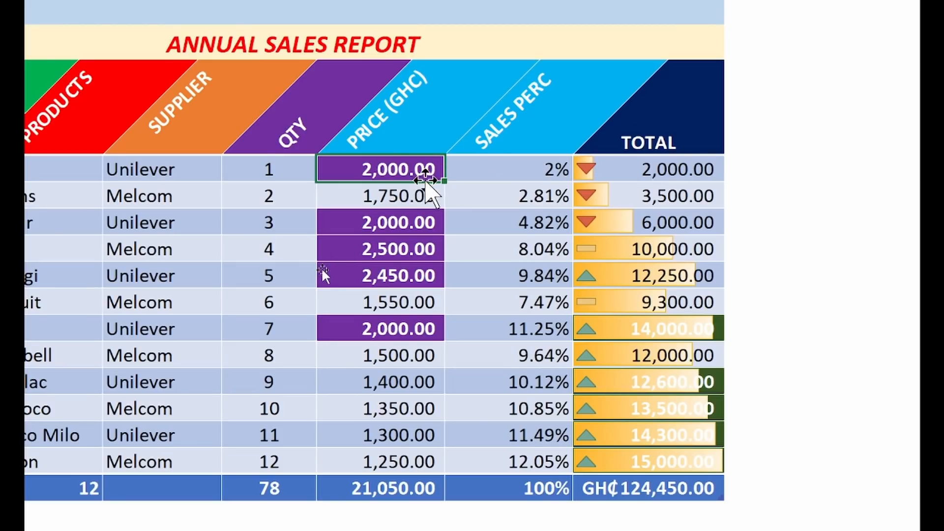
- Check the formatting of the first few prices and select the price range E4:E15
click(408, 194)
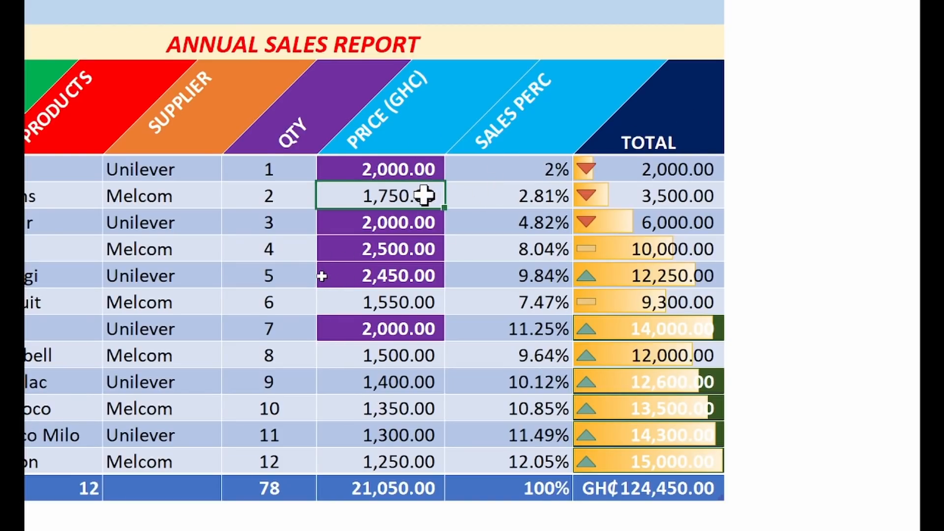
click(406, 226)
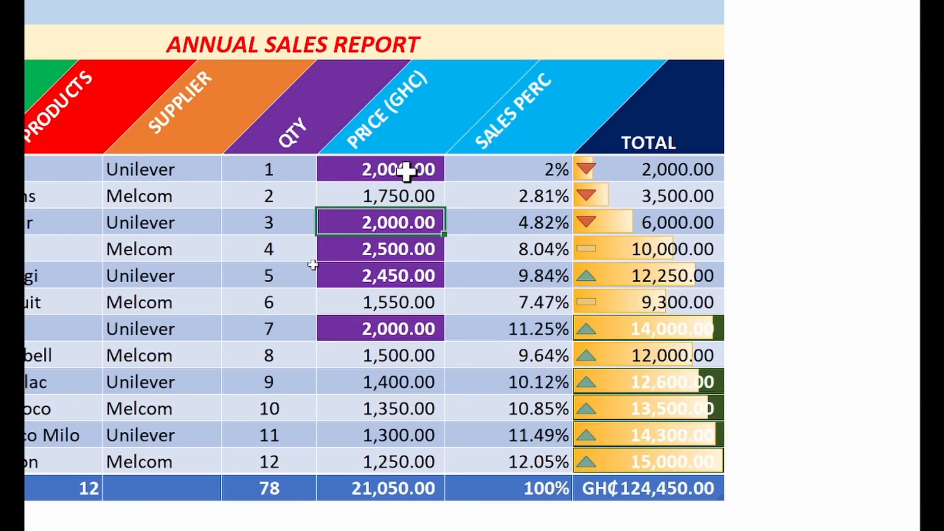
drag(404, 170, 373, 459)
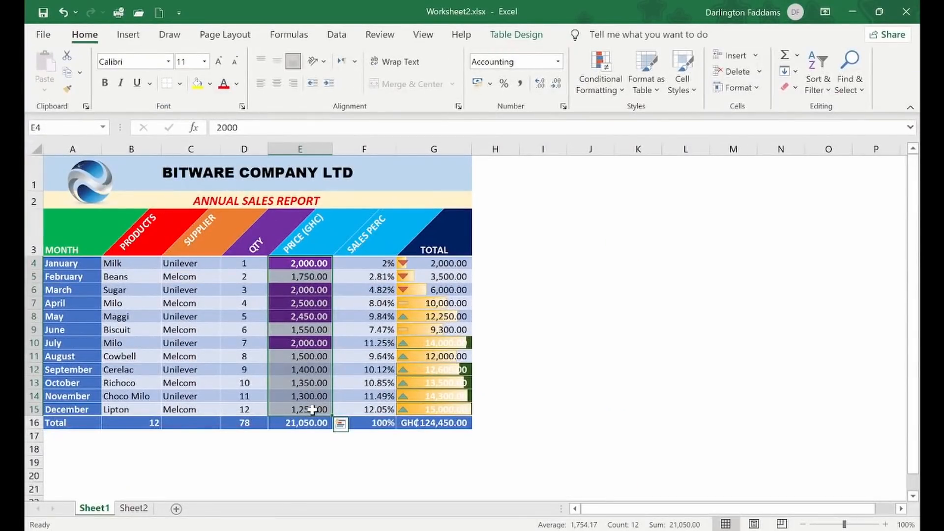
click(624, 93)
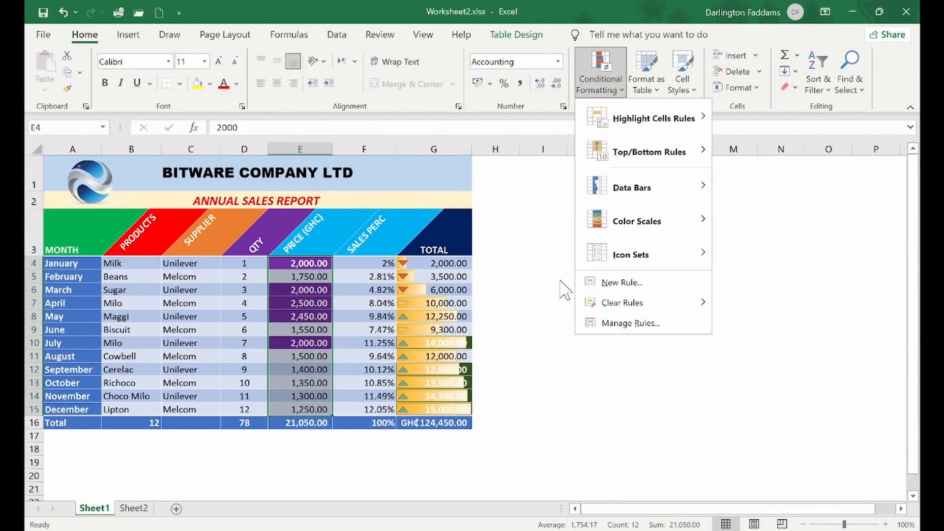
click(599, 284)
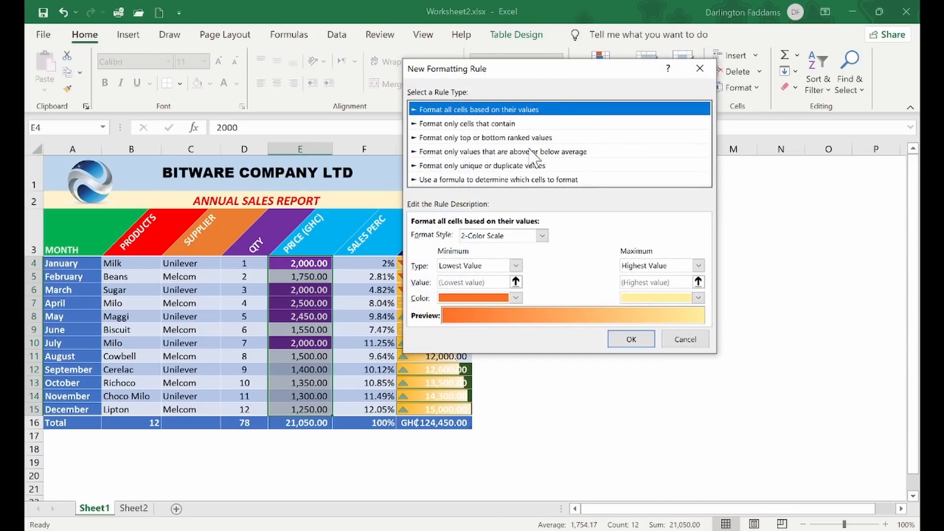
click(699, 68)
- Edit the existing formula rule for the prices in E4:E15 to use the absolute-reference condition =$E$4>=2000, and apply it
click(606, 87)
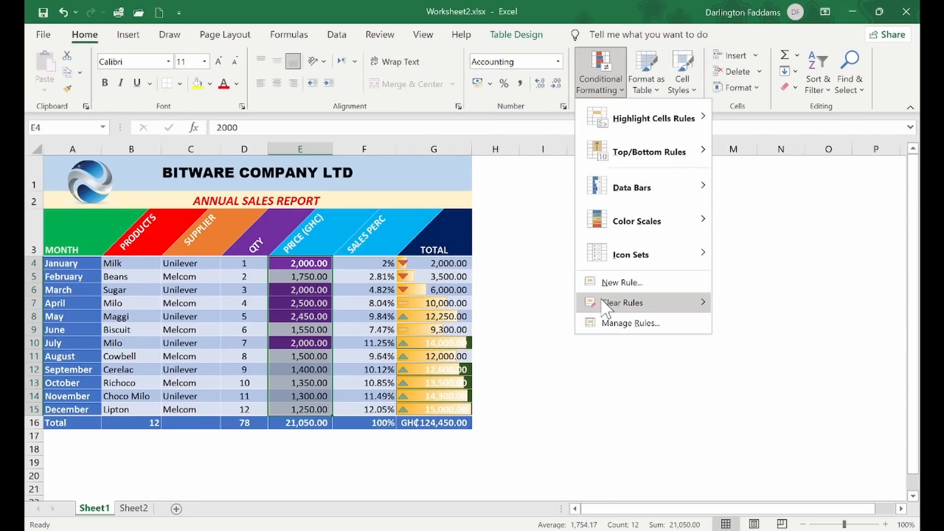
click(631, 325)
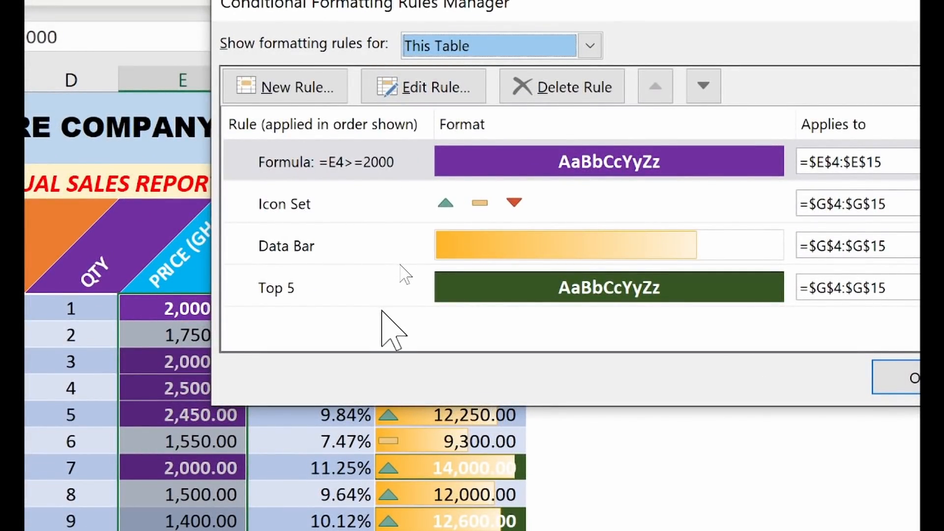
click(351, 163)
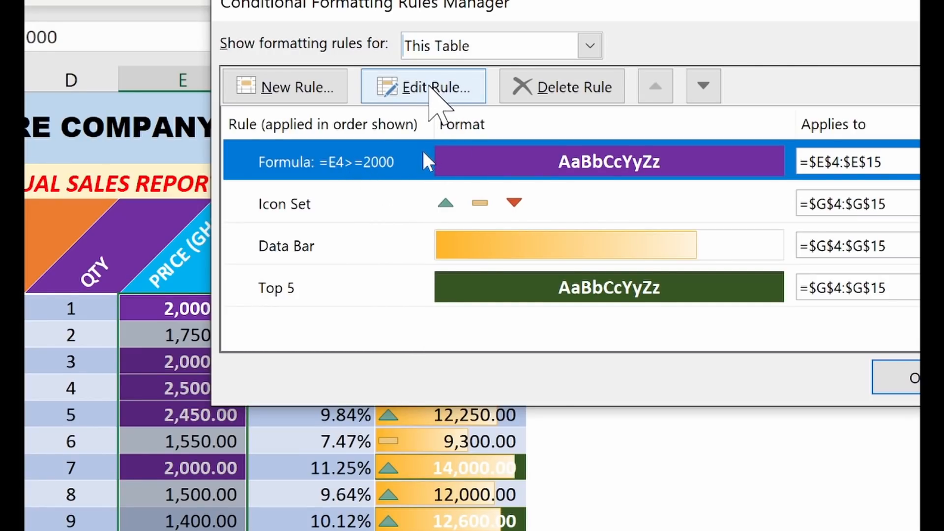
click(431, 88)
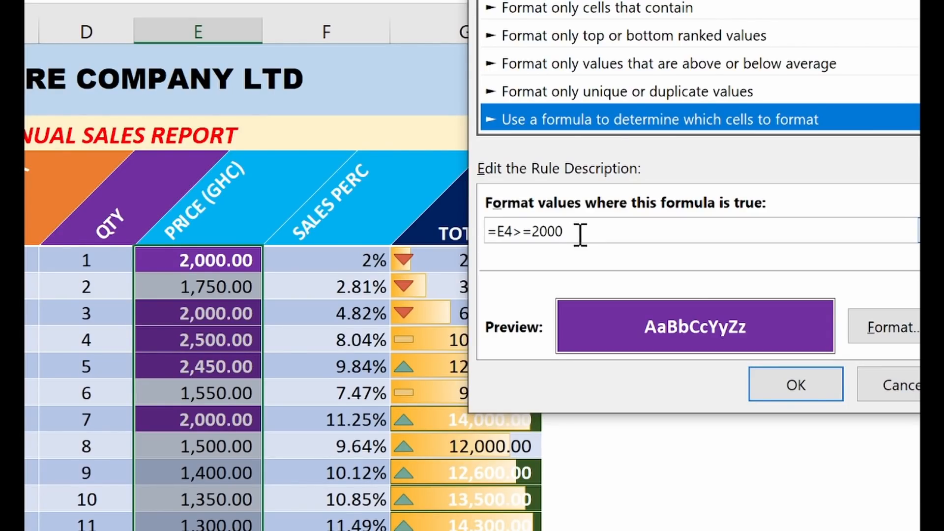
click(517, 231)
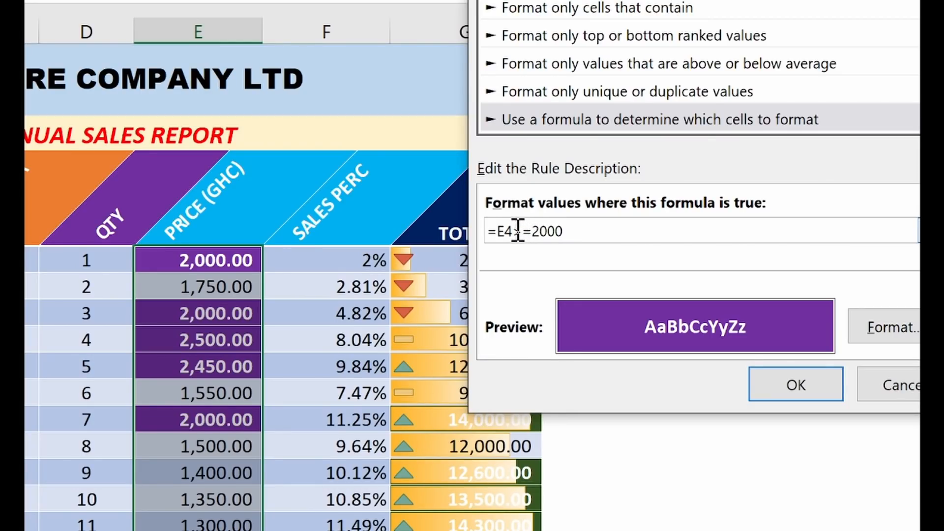
click(608, 236)
key(BackSpace)
key(BackSpace)
key(BackSpace)
key(BackSpace)
key(BackSpace)
key(BackSpace)
key(BackSpace)
key(BackSpace)
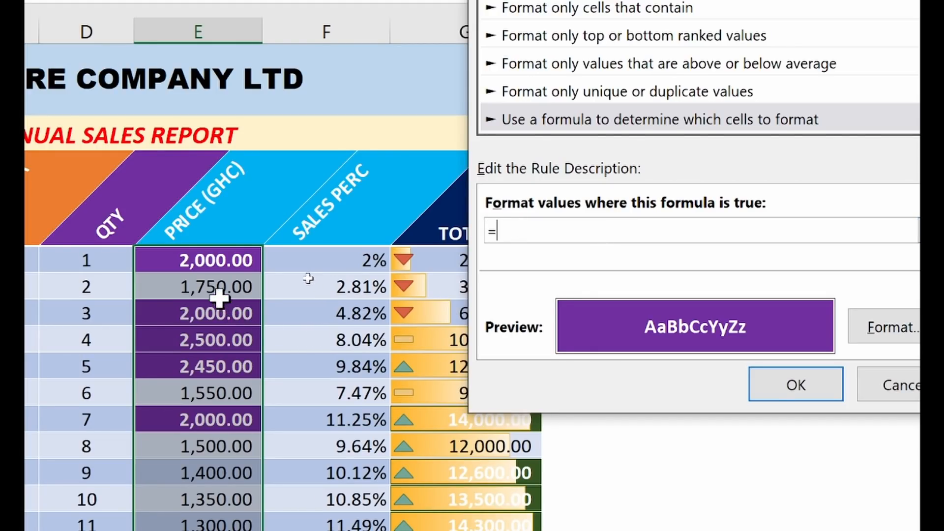
click(197, 262)
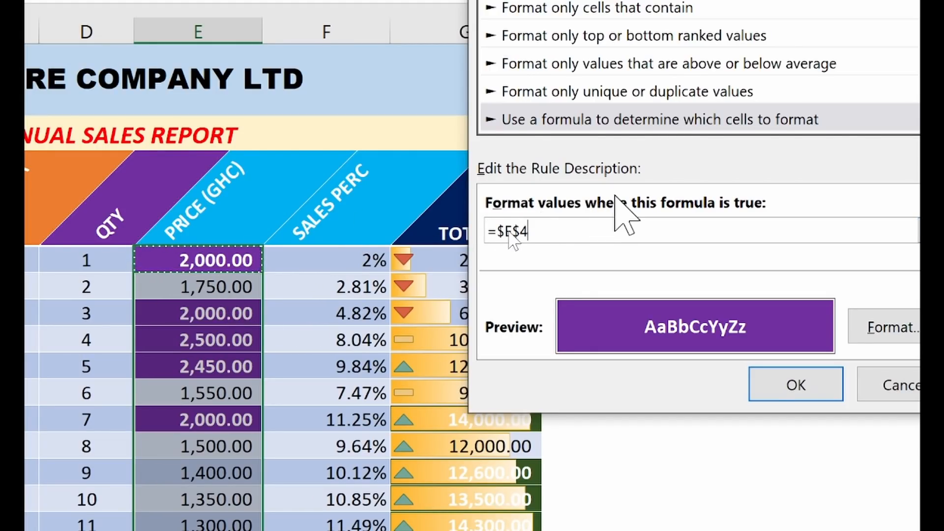
text(>)
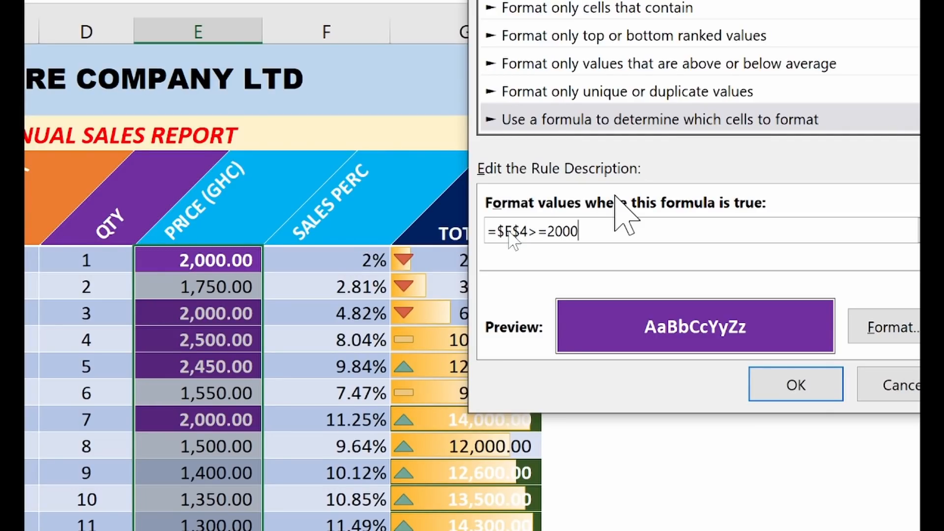
text(=2000)
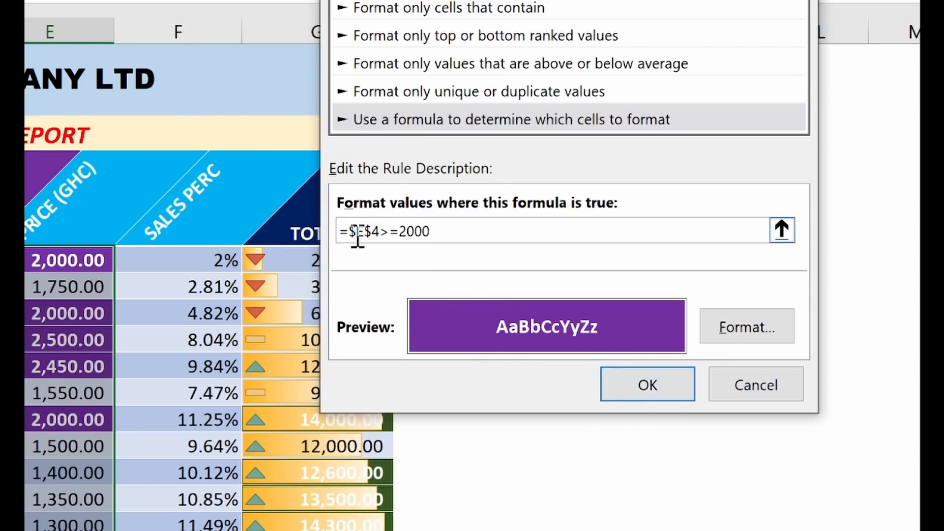
click(647, 385)
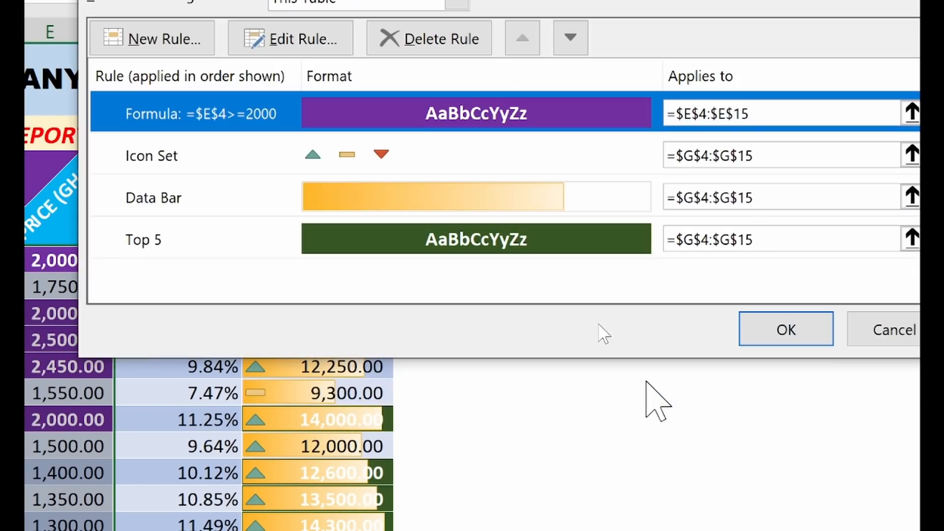
click(781, 330)
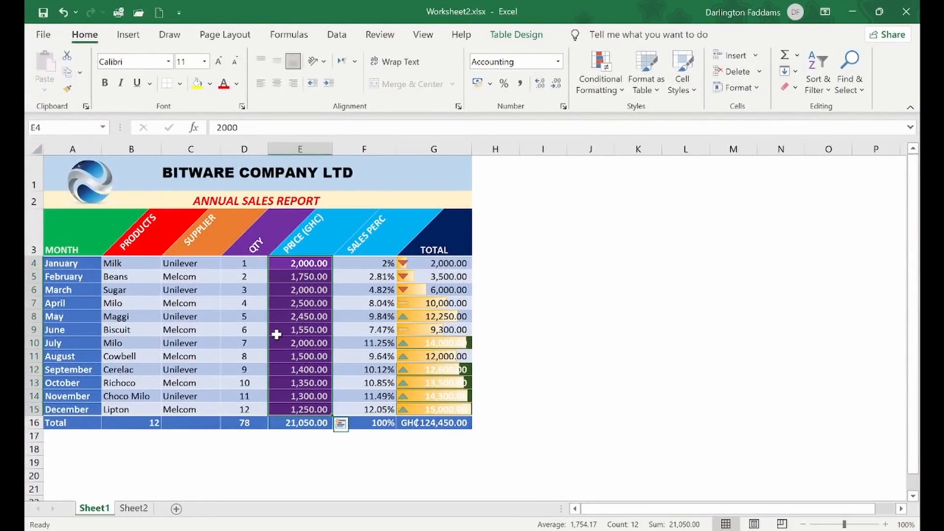
- Test the absolute-reference rule by setting the January Milk price in E4 to 1300
click(288, 328)
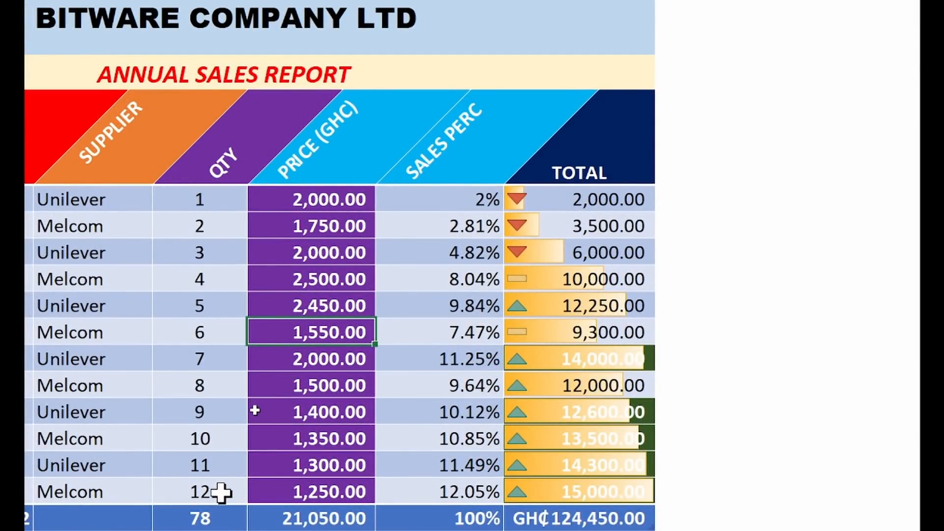
click(333, 199)
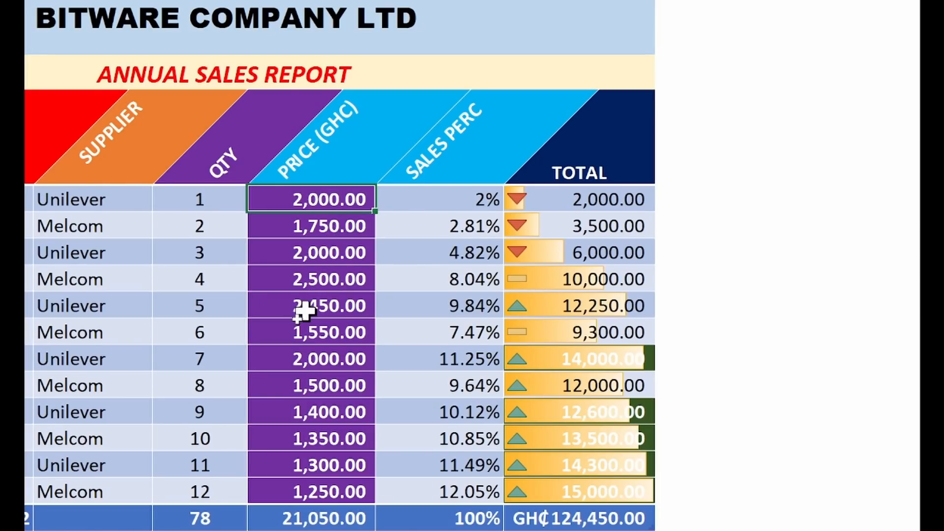
key(Delete)
text(13)
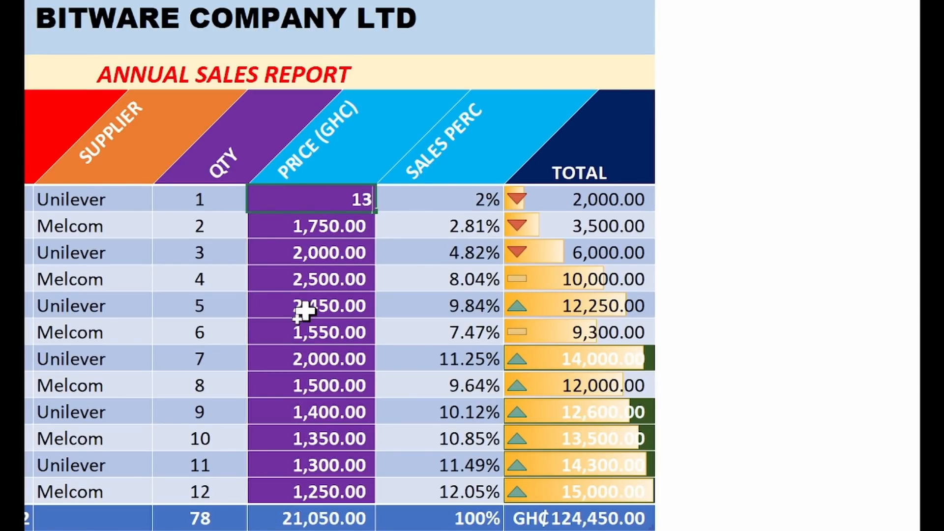
text(00)
key(Return)
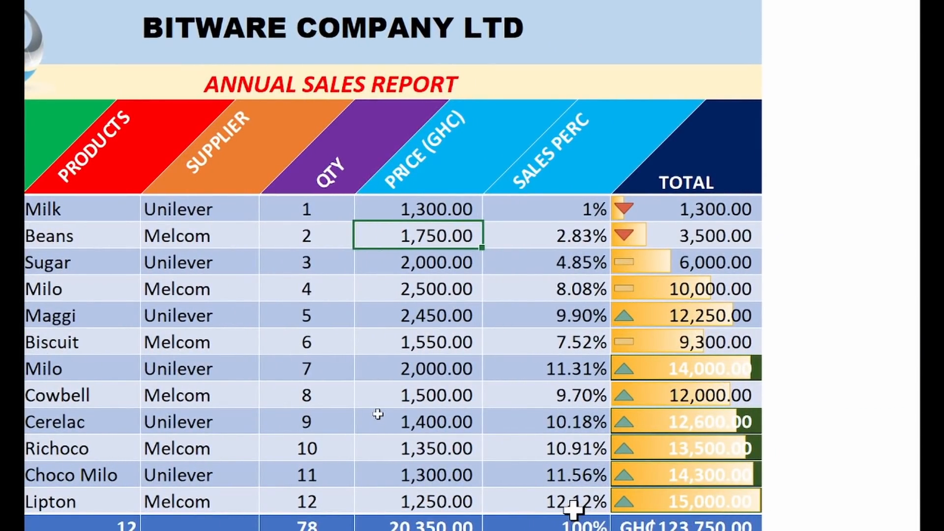
- Set the January Milk price in E4 back to 2000
click(448, 208)
double_click(448, 209)
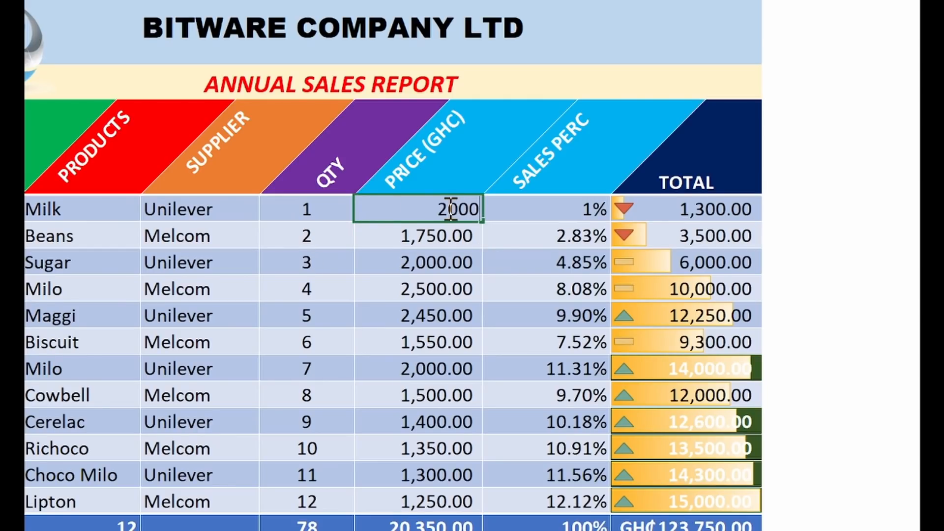
text(2000)
key(Return)
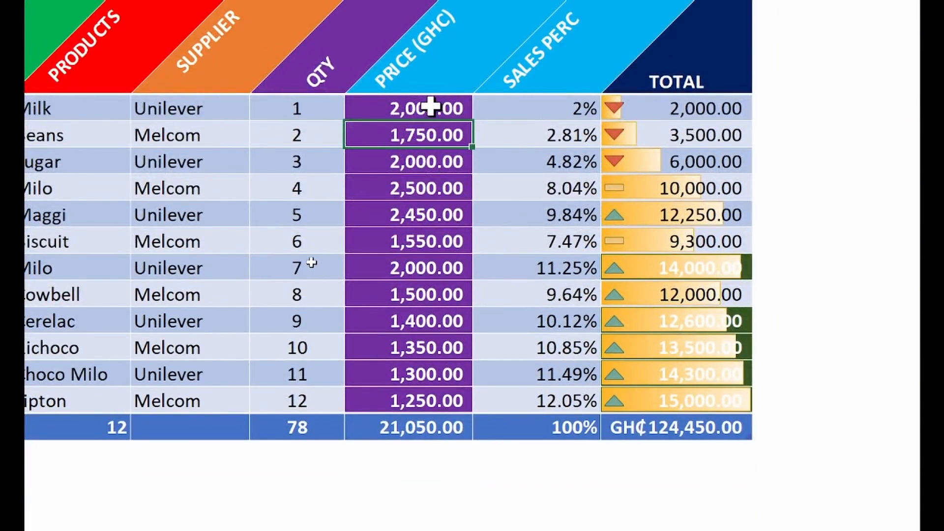
- Edit the formula rule for the prices in E4:E15 to use the relative-reference condition =E4>=2000, and apply it
drag(431, 106, 458, 406)
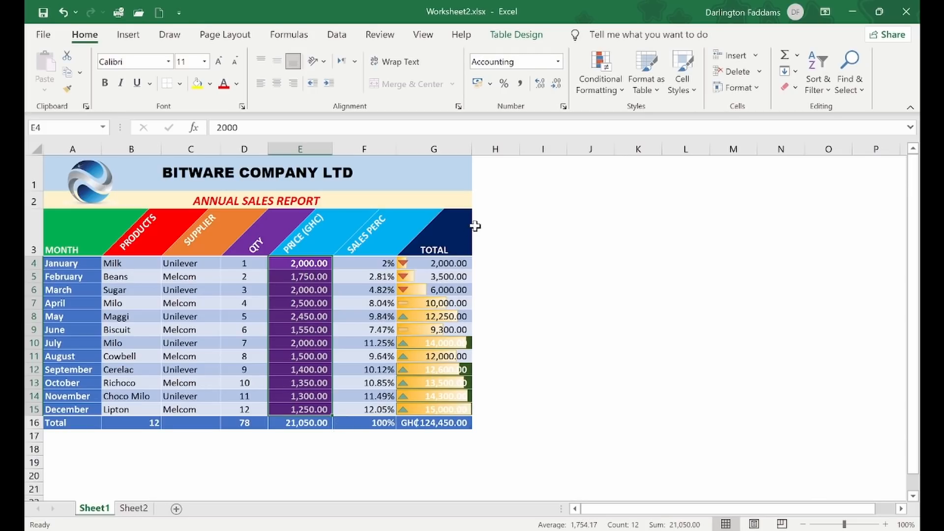
click(601, 86)
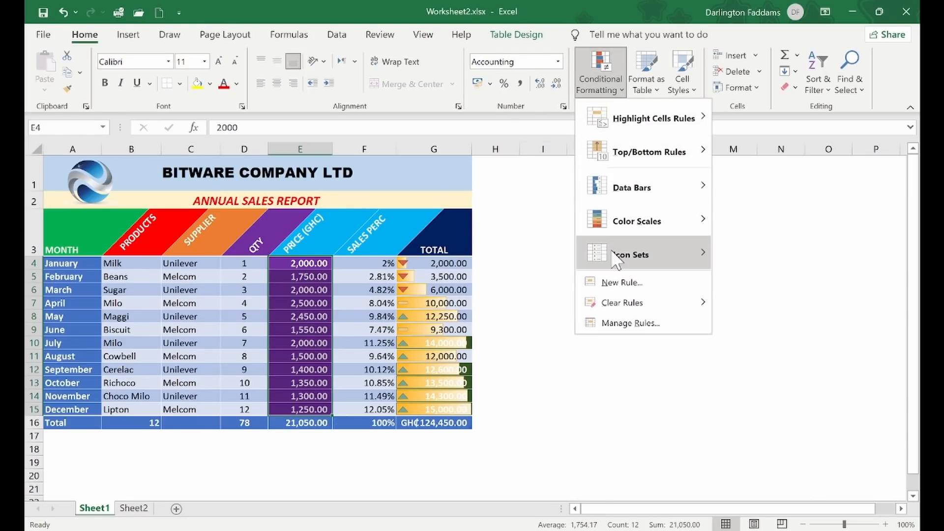
click(636, 320)
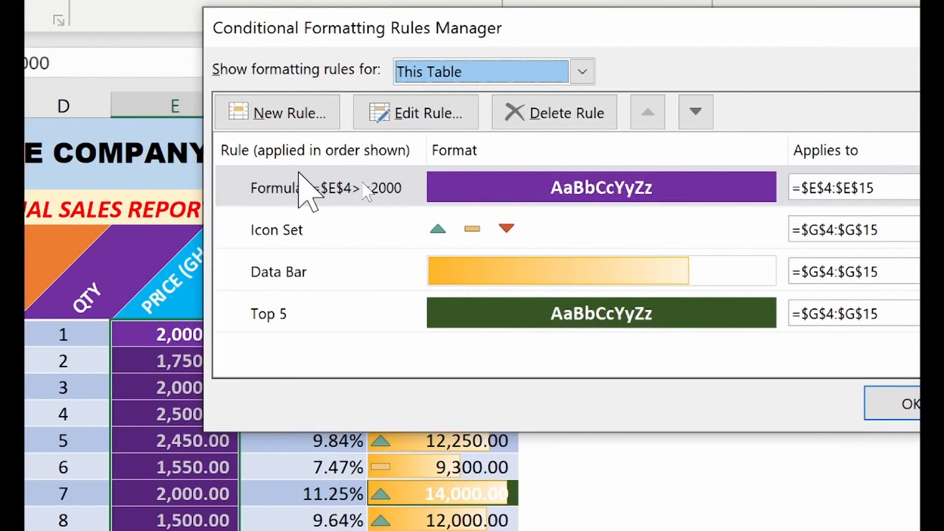
click(362, 184)
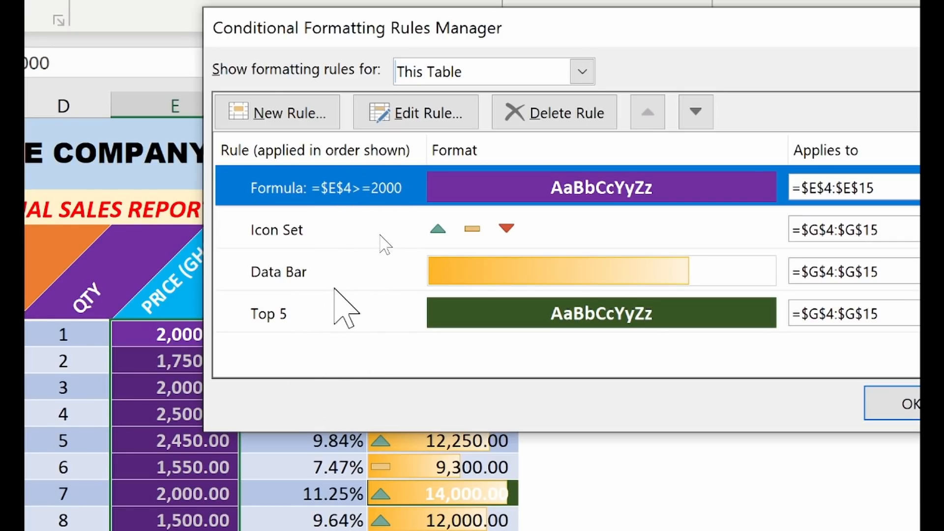
click(376, 216)
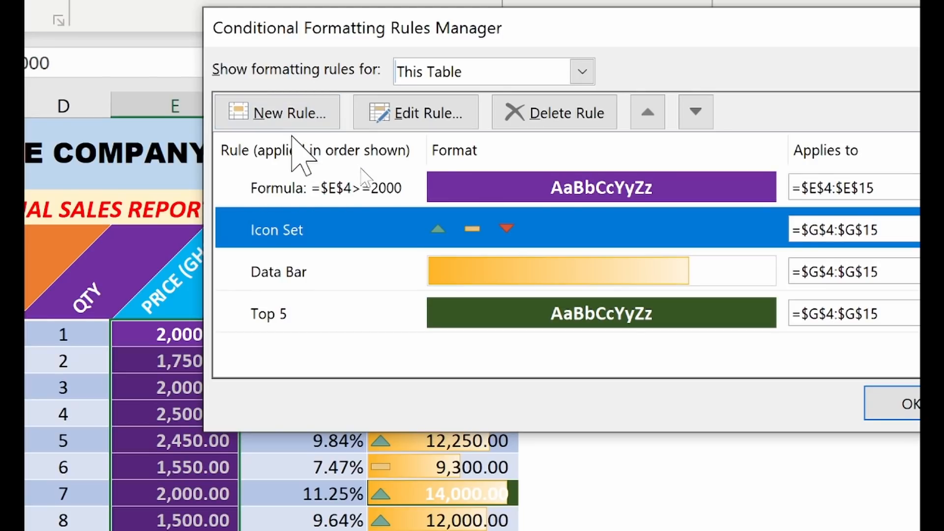
click(385, 194)
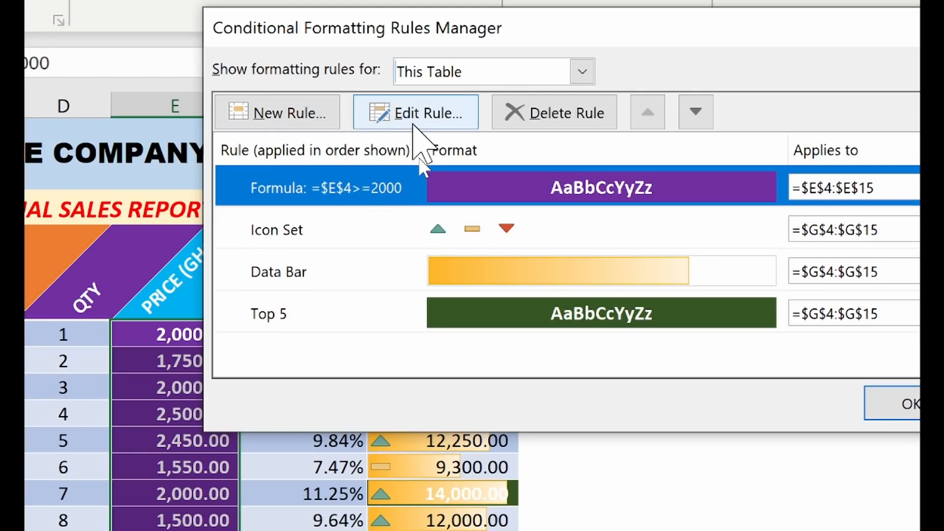
click(413, 120)
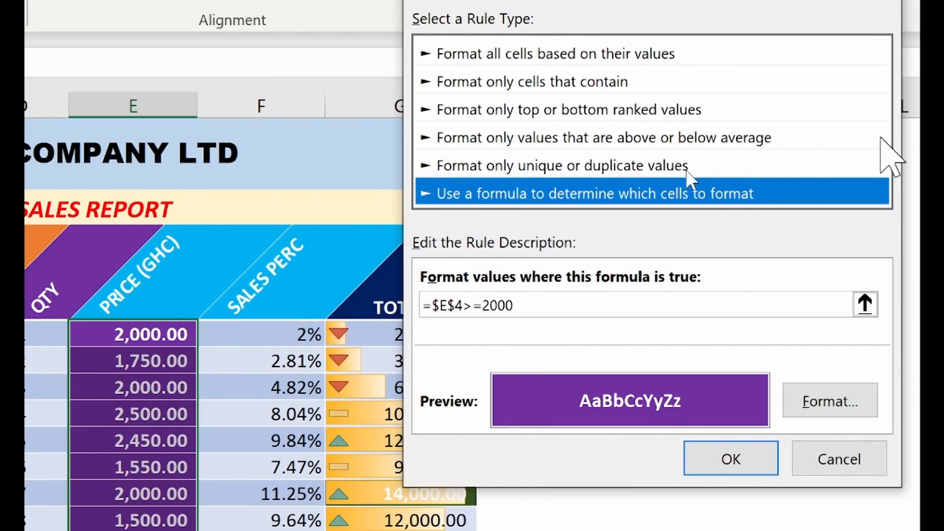
click(502, 304)
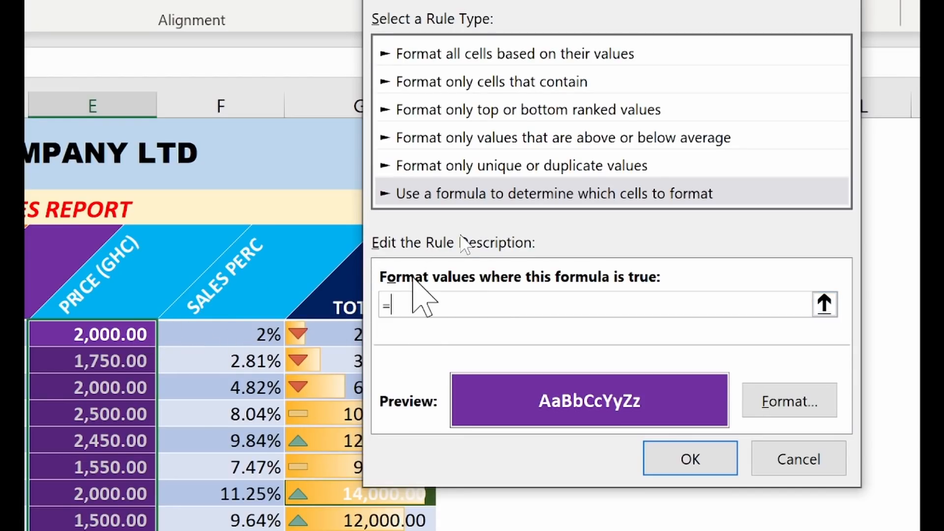
text(E4>=2000)
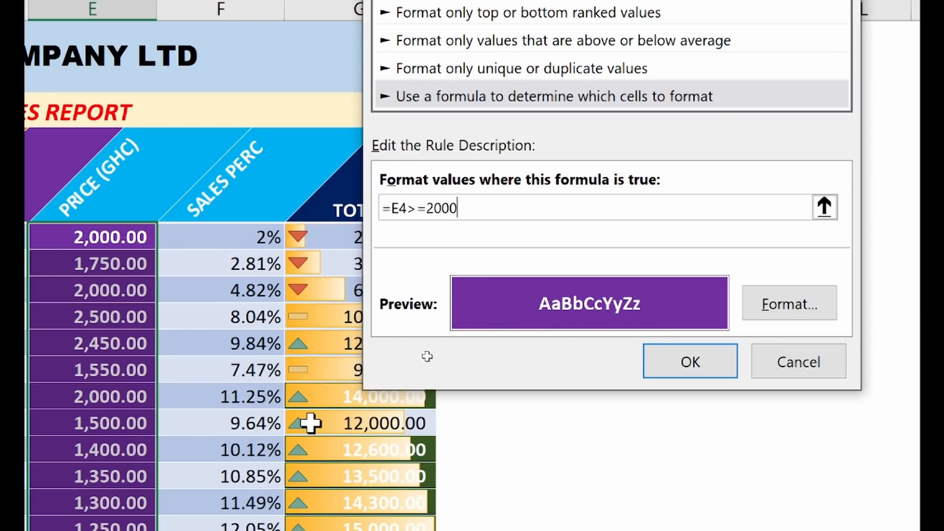
click(695, 370)
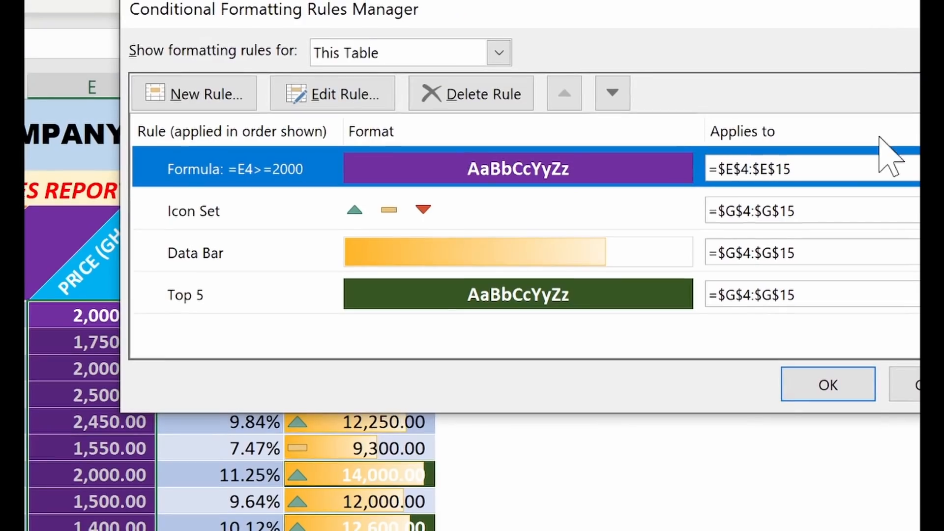
click(856, 384)
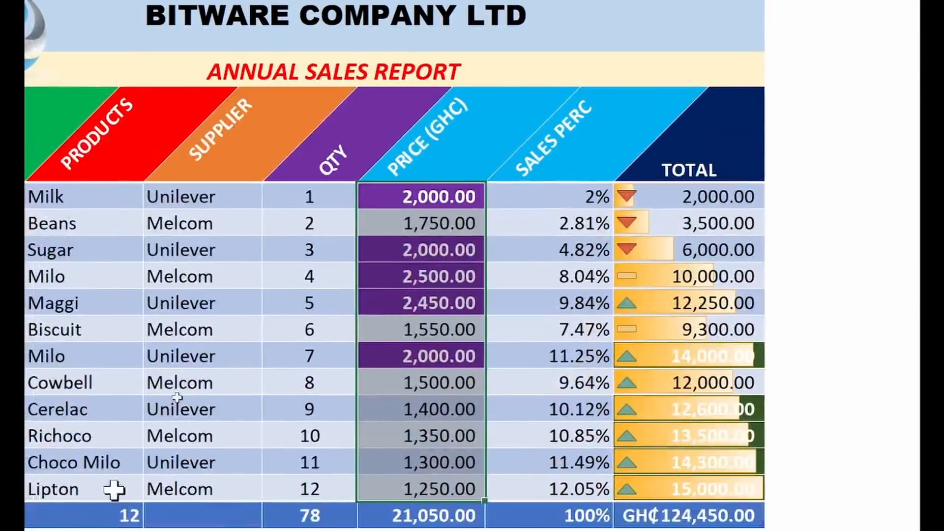
- Test the relative-reference rule by setting the September Cerelac price to 2500 and the November Choco Milo price to 2300
click(449, 418)
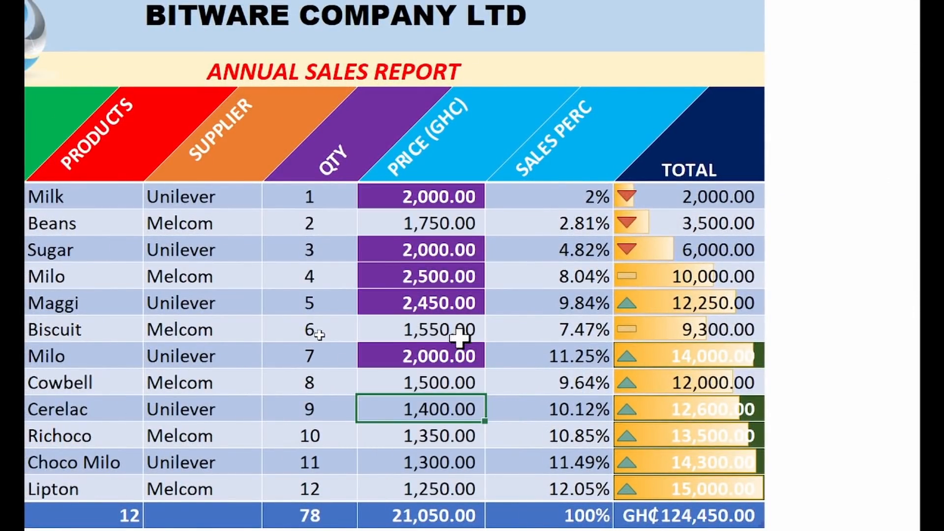
text(2,50)
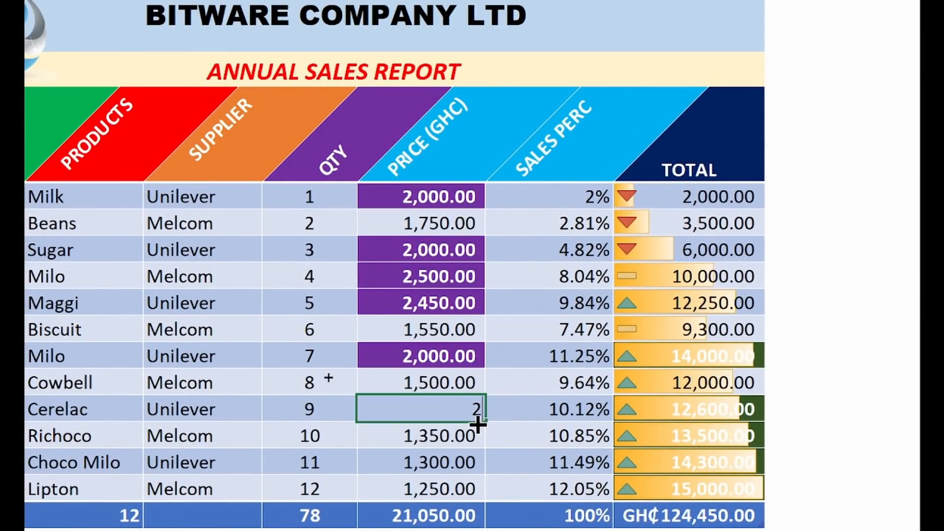
text(00)
key(Return)
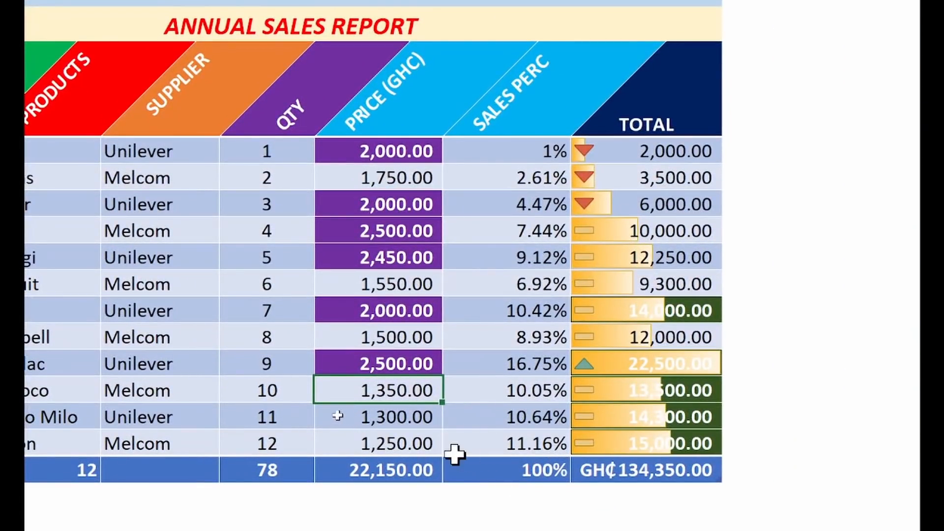
click(396, 424)
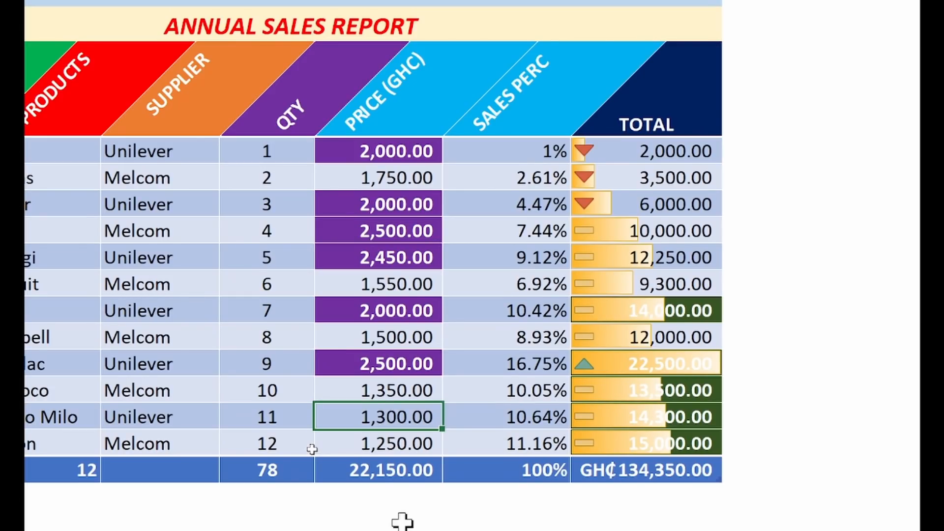
text(23)
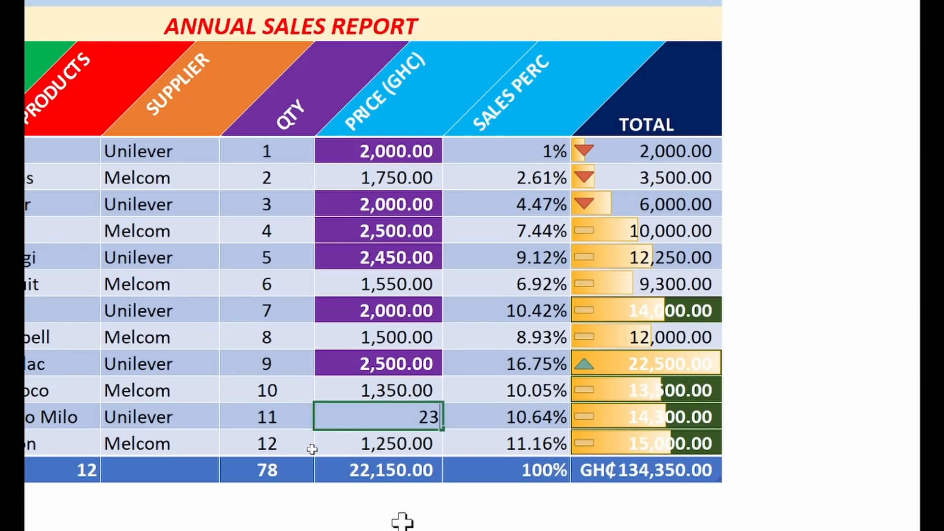
key(Return)
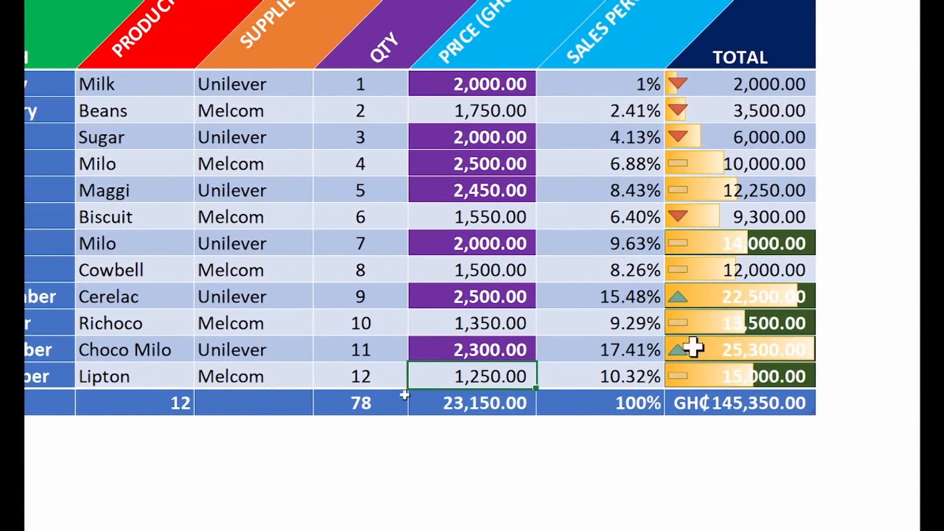
click(483, 299)
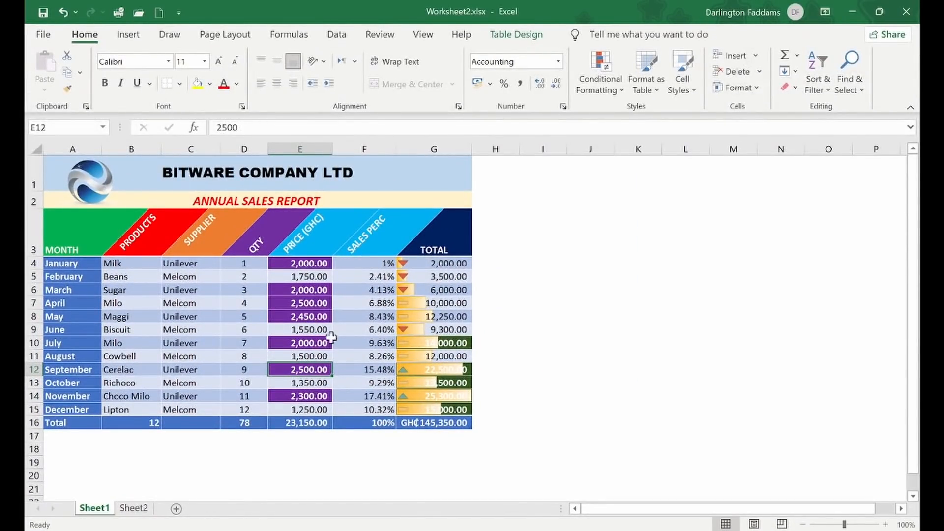
click(315, 450)
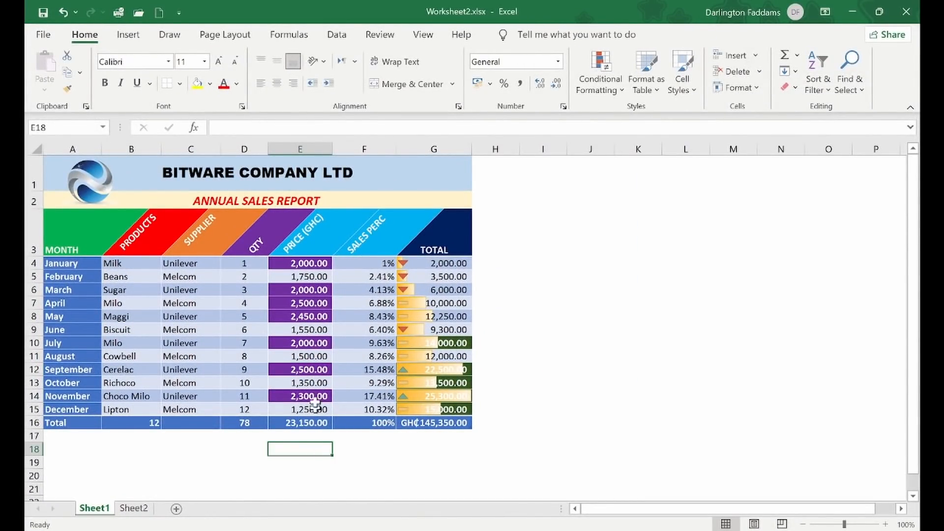
- Set the April Milo price in E7 to 1800 and the October Richoco price in E13 to 2200
click(311, 304)
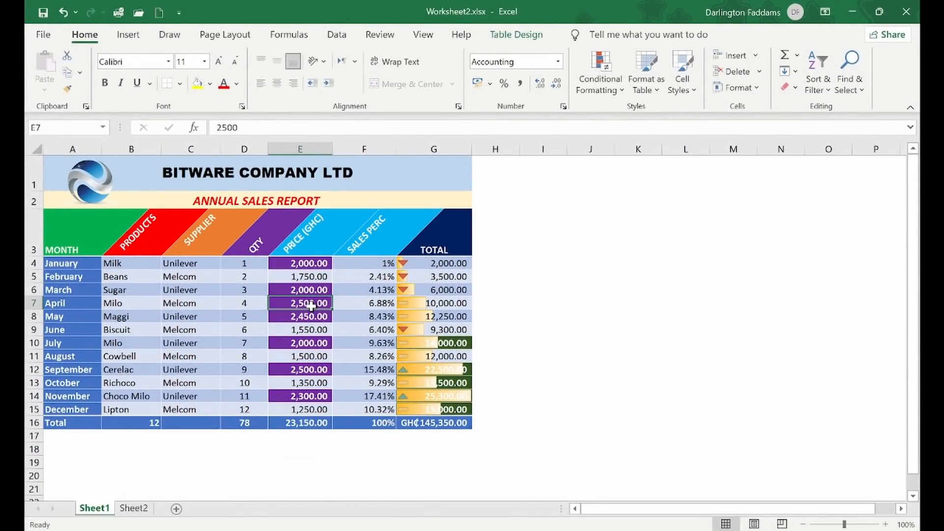
text(18)
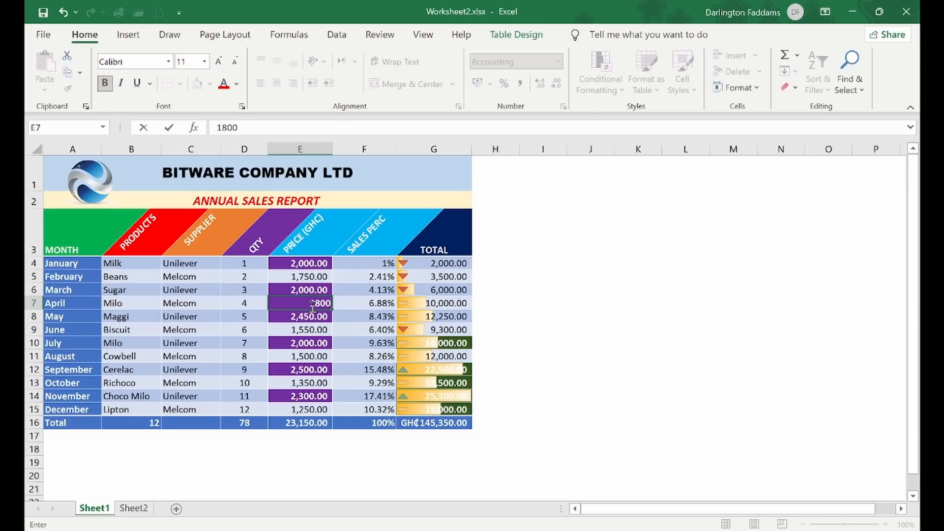
key(Return)
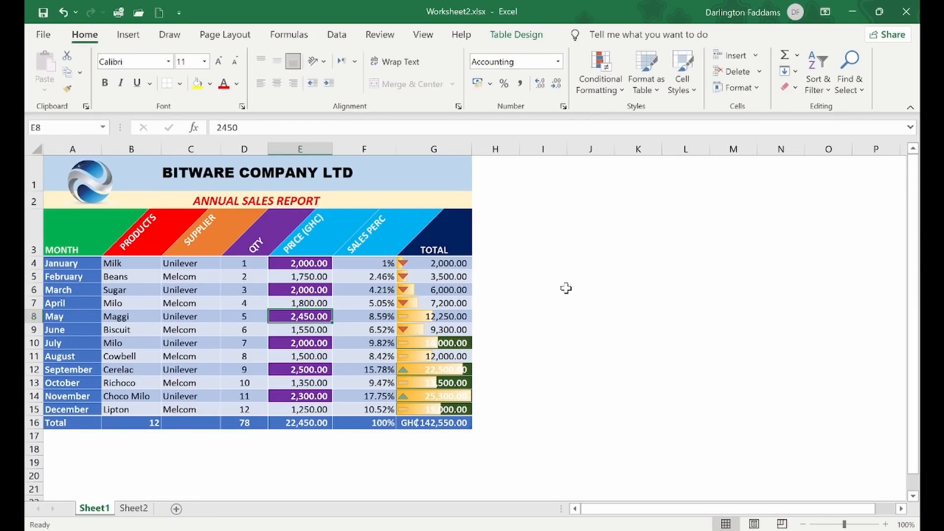
click(315, 387)
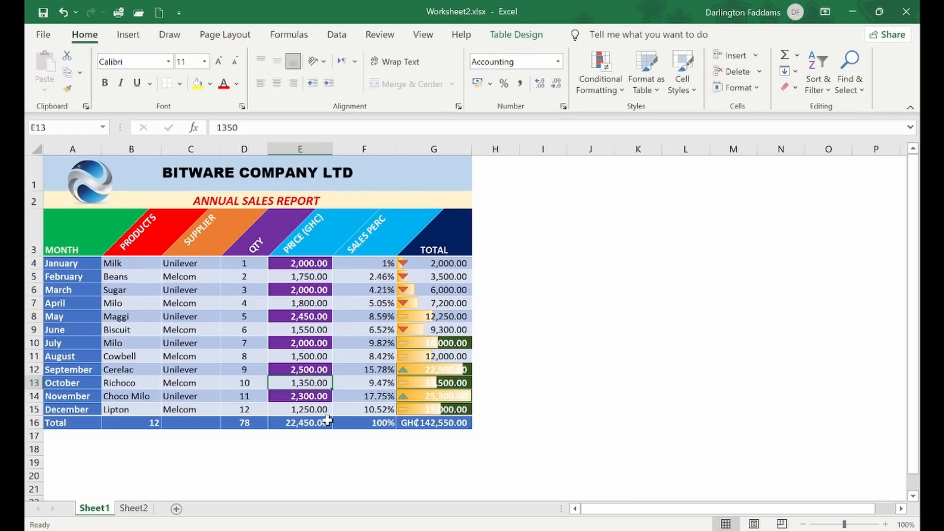
text(2200)
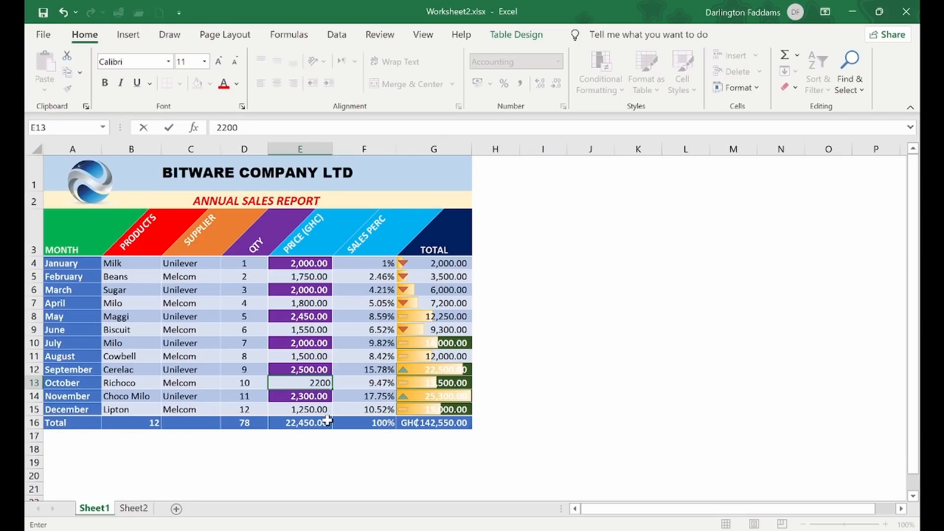
key(Return)
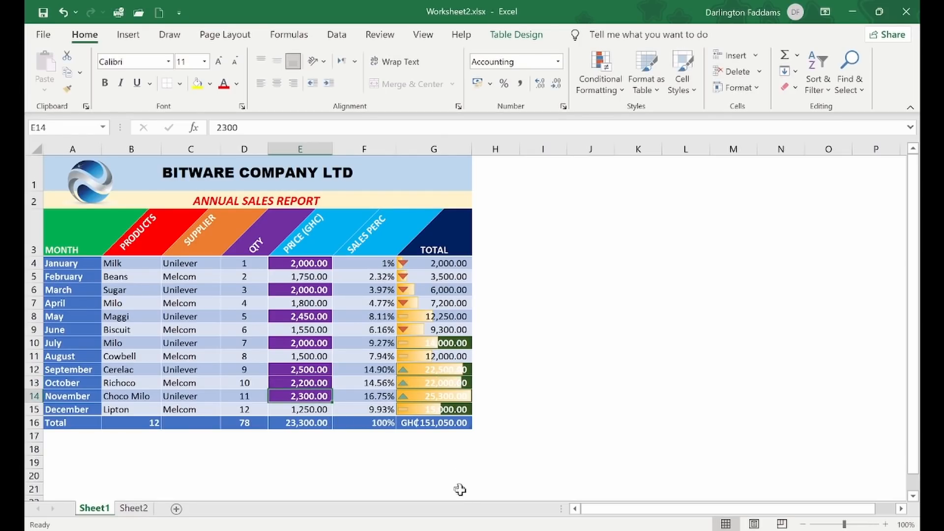
- Switch to the Exercise 5b - Annual Company Budget workbook and list the conditional formatting rules for the whole worksheet
click(562, 507)
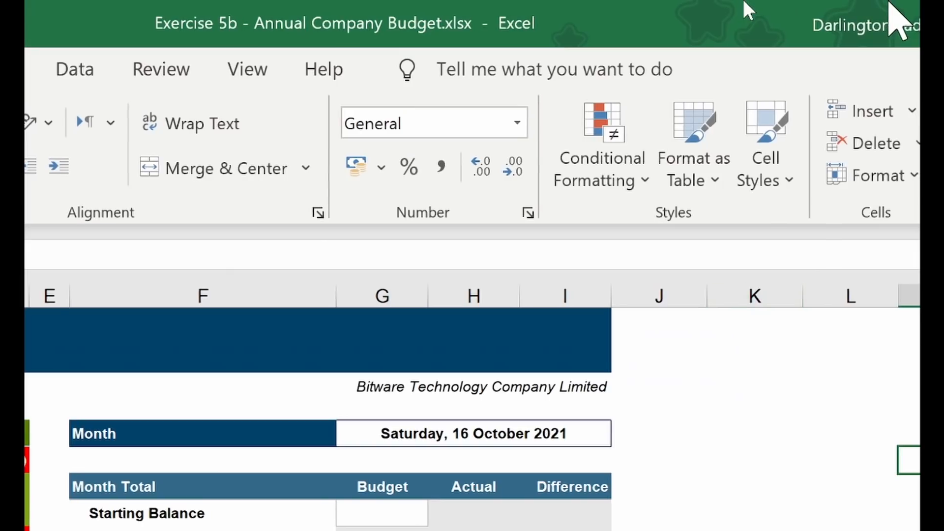
click(633, 157)
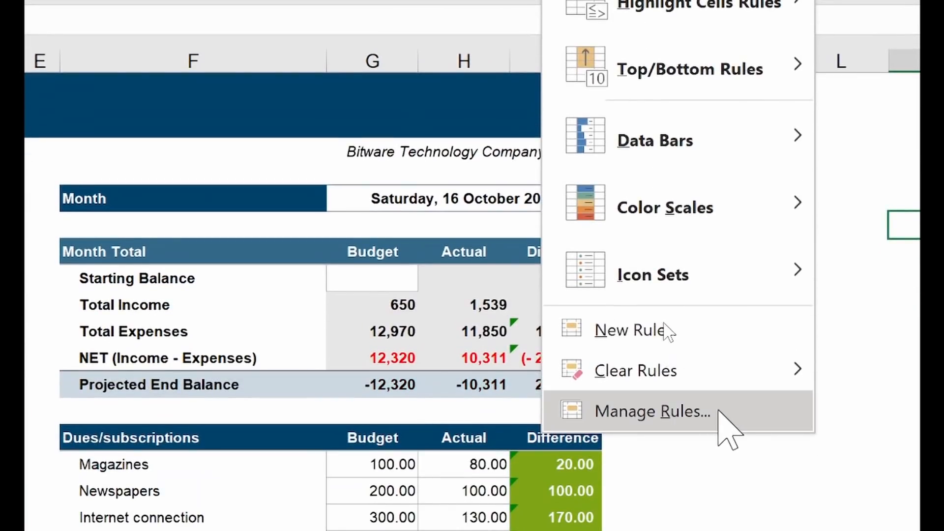
click(686, 411)
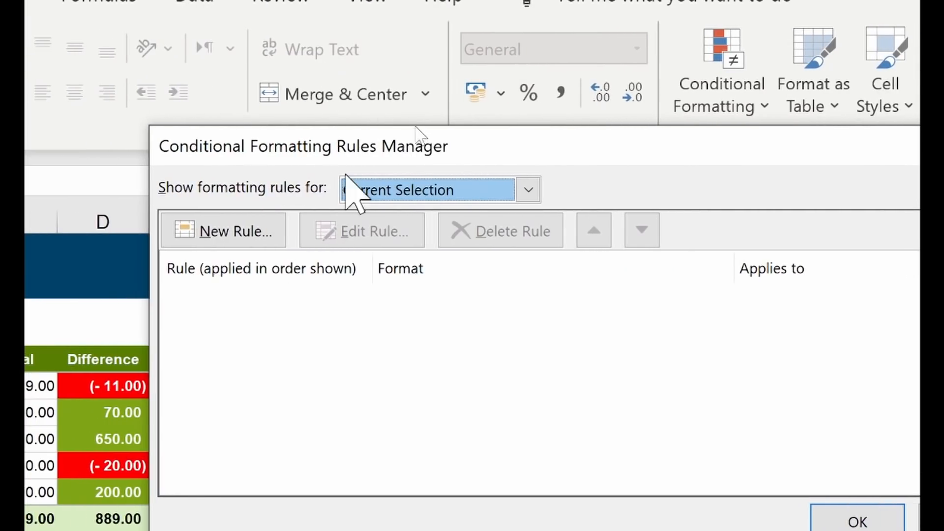
click(436, 191)
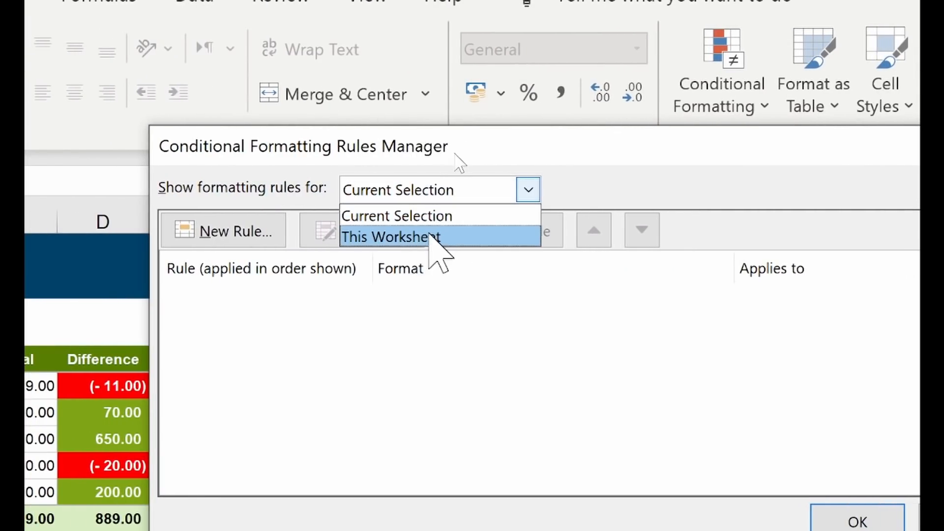
click(389, 238)
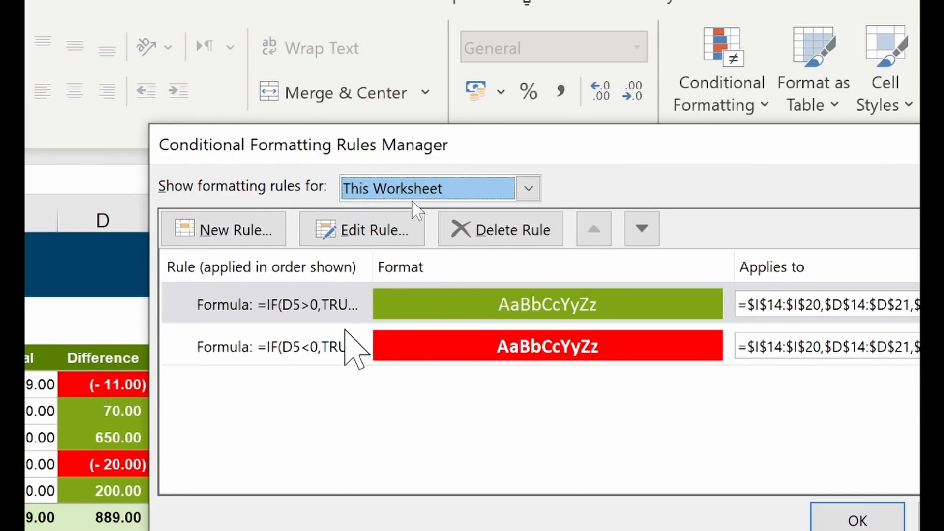
- Examine the green rule's formula and the ranges it applies to, leaving the rule unedited and closing the rules manager
click(329, 306)
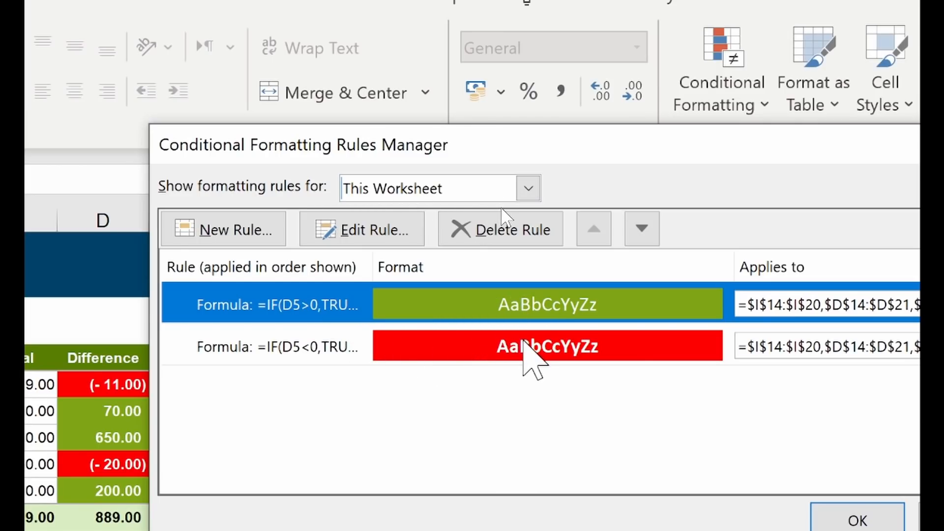
click(322, 234)
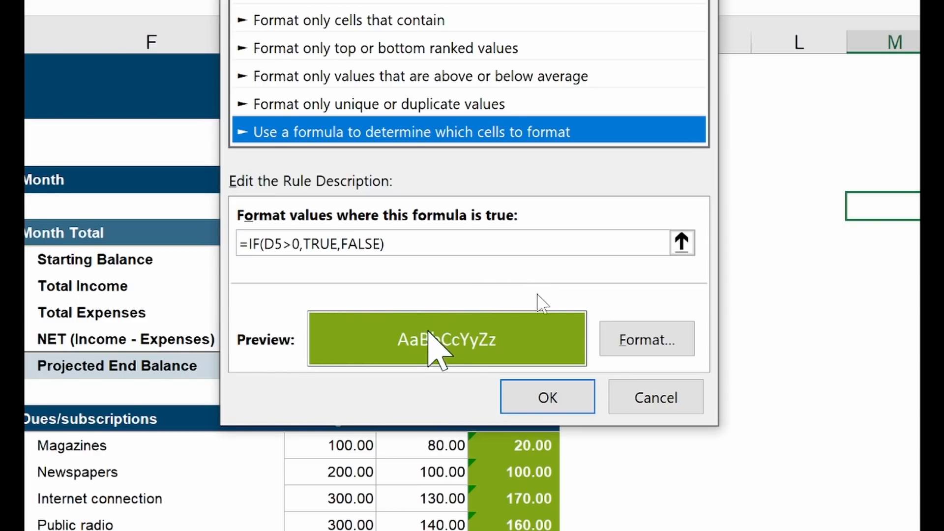
click(639, 399)
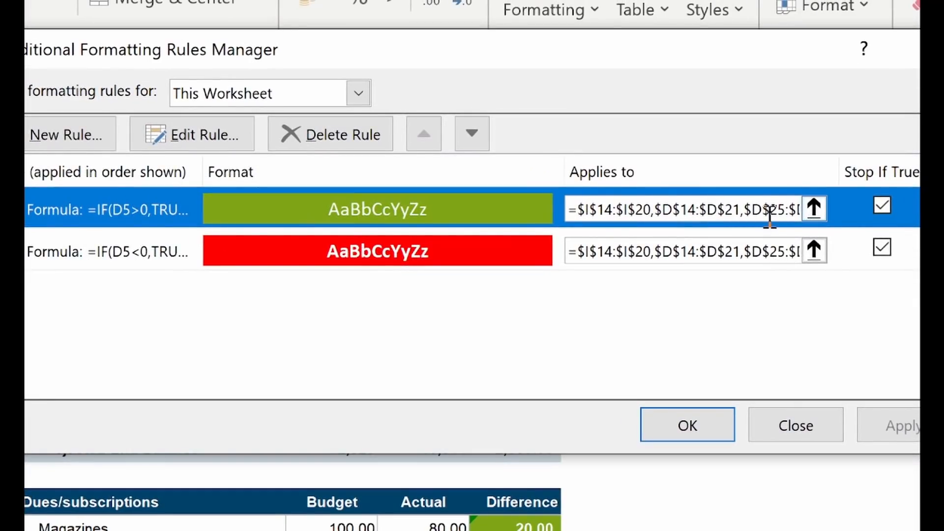
click(766, 210)
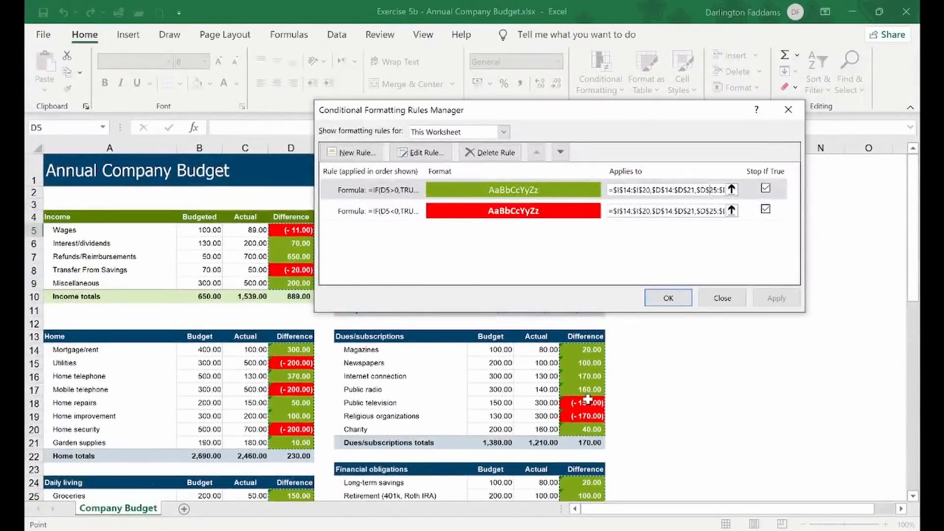
click(723, 297)
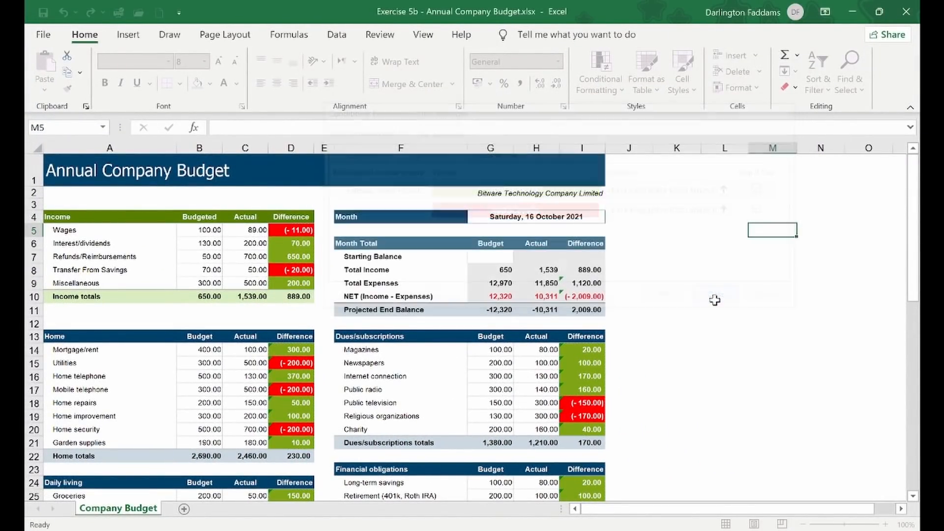
- Switch back to Worksheet2.xlsx and examine the range that the =E4>=2000 conditional formatting rule applies to
click(426, 511)
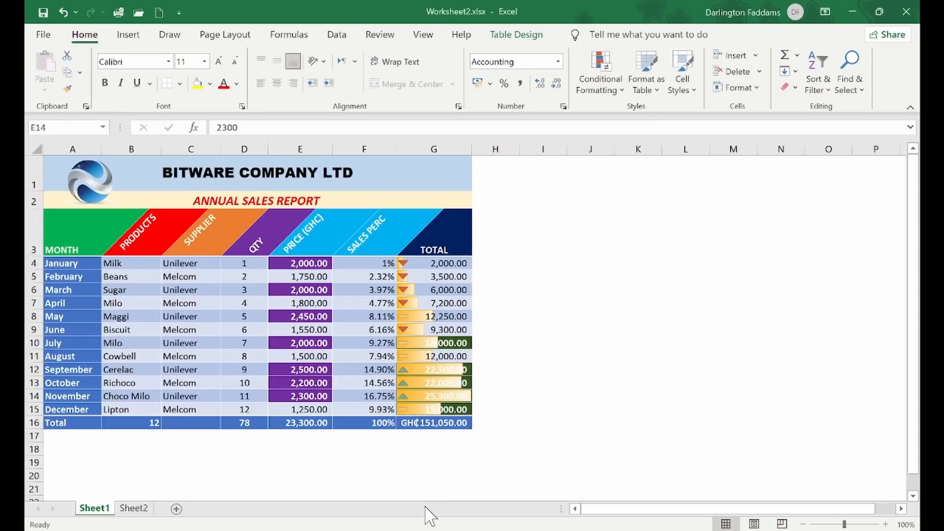
click(610, 79)
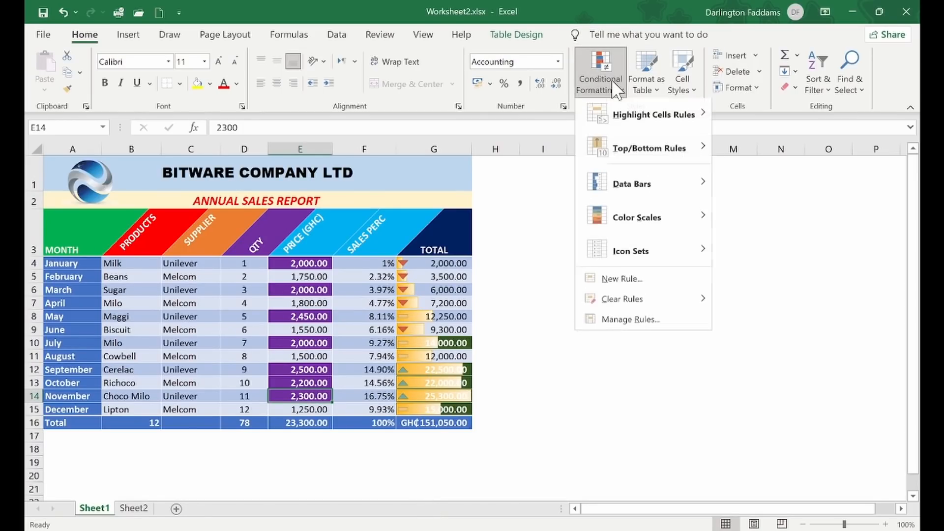
click(623, 323)
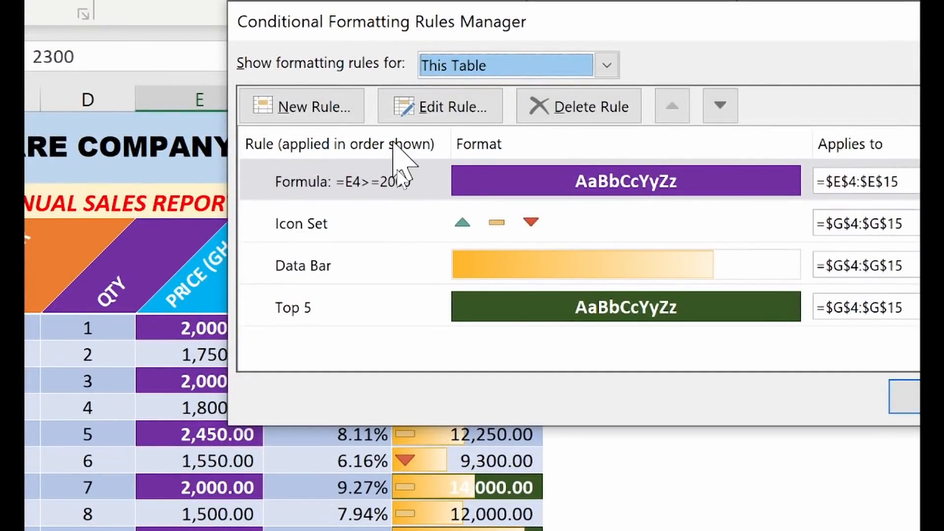
click(376, 193)
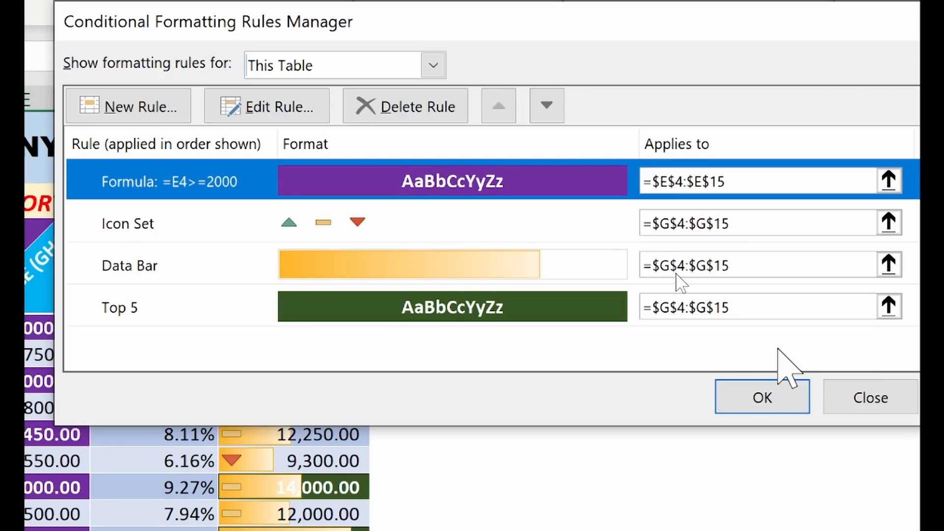
click(762, 182)
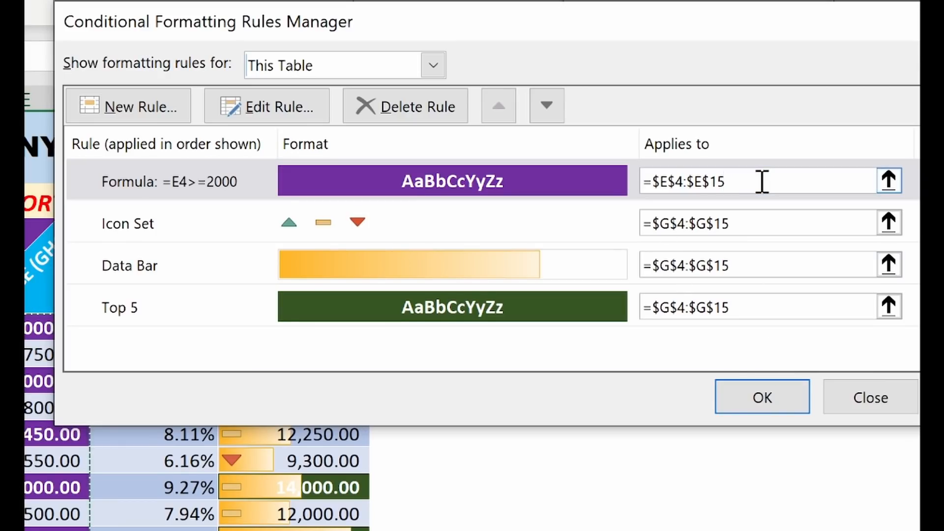